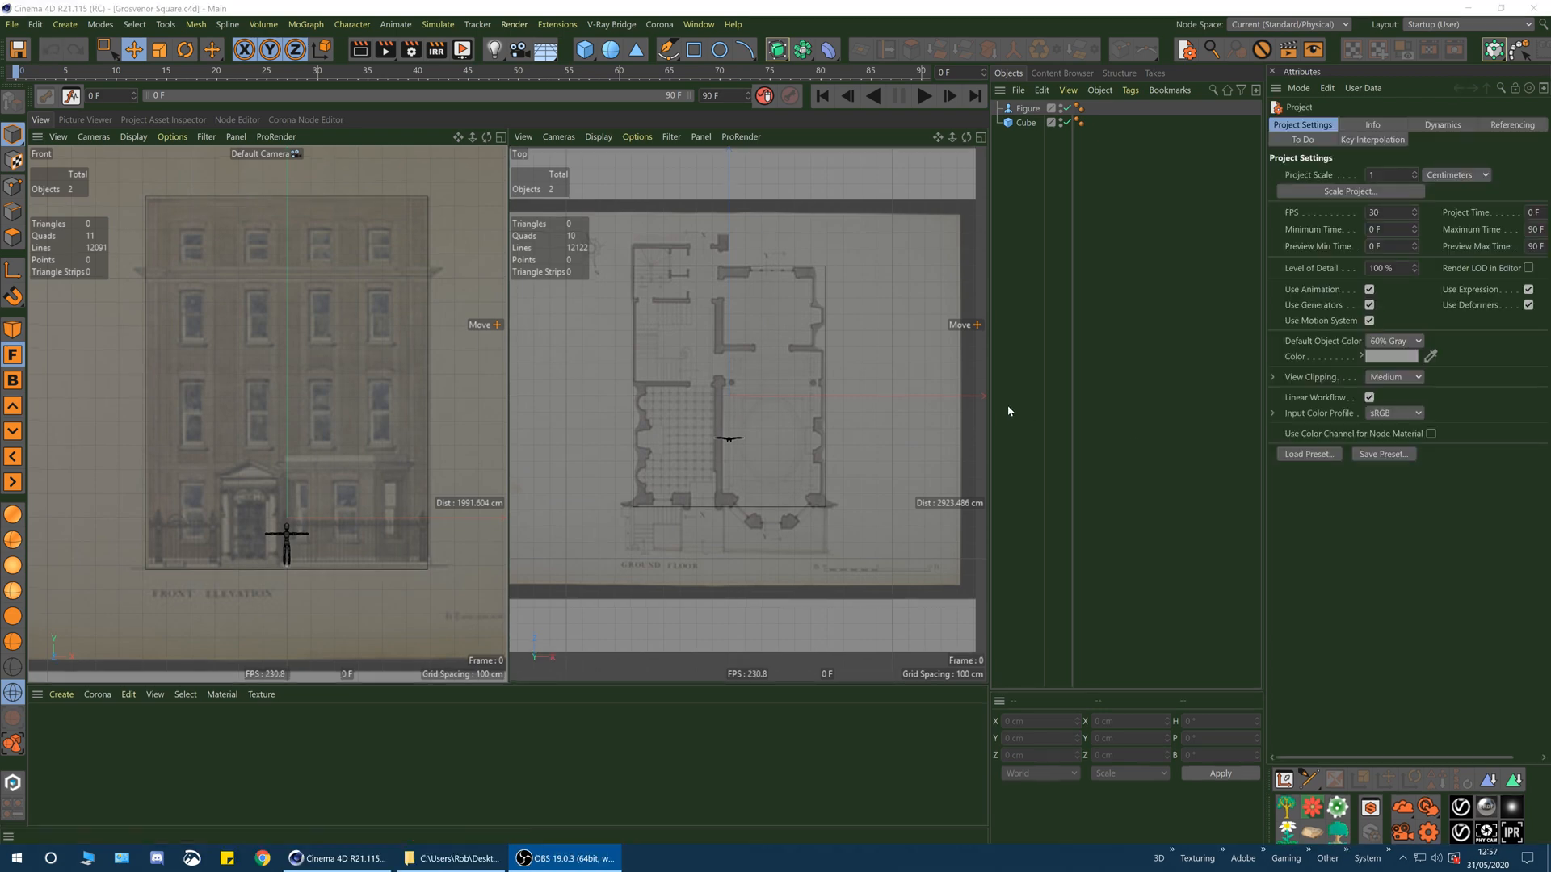
- Open the house's street photograph from the Grosvenor Square folder and compare it with the front elevation and floor plan drawings
click(485, 857)
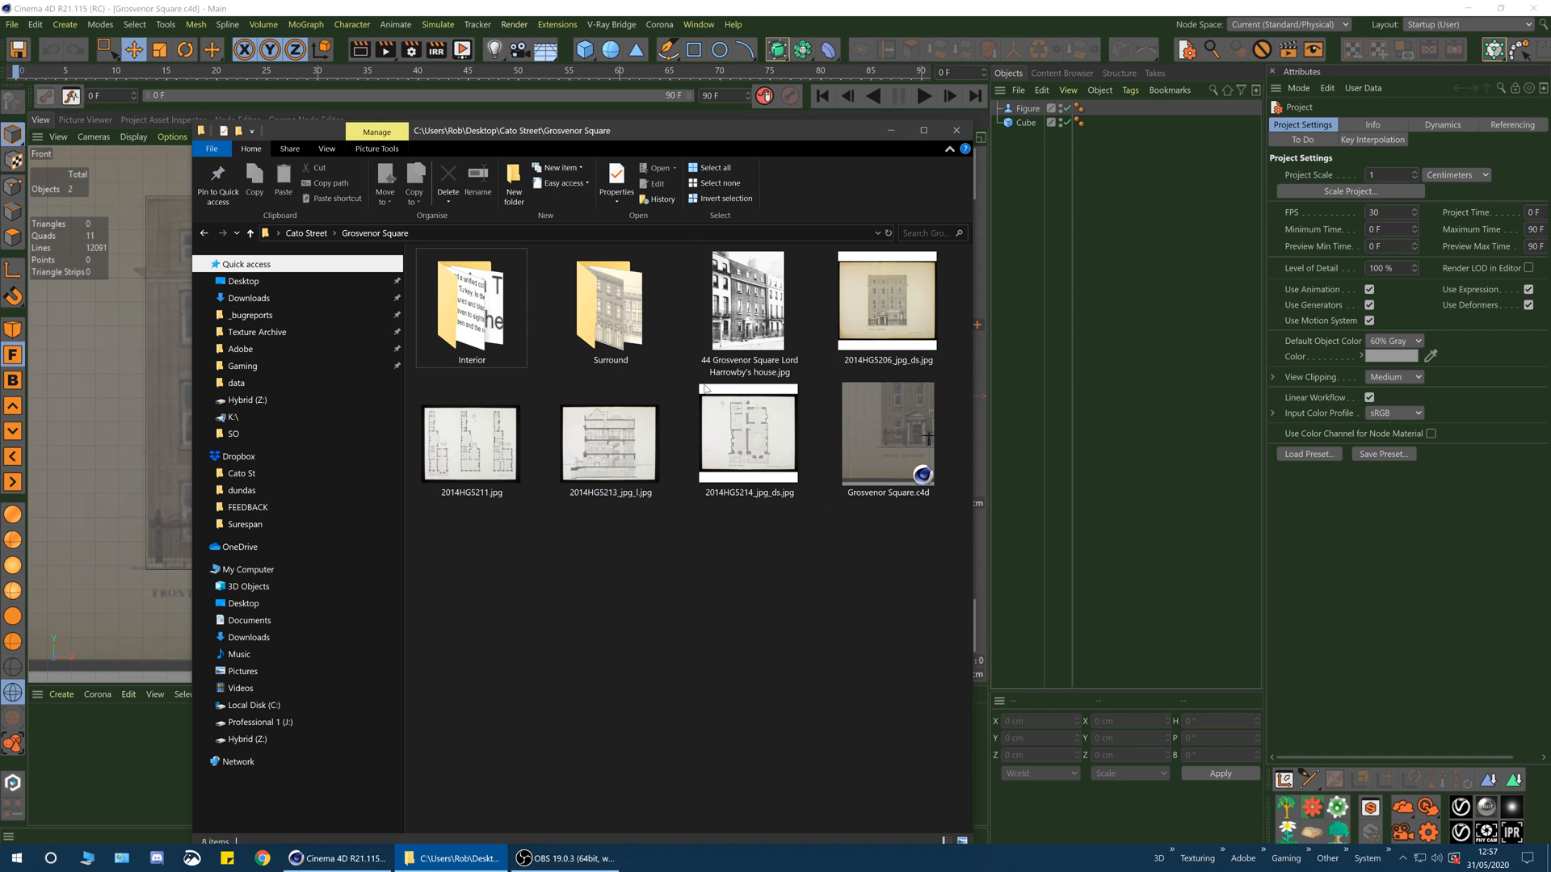
double_click(748, 302)
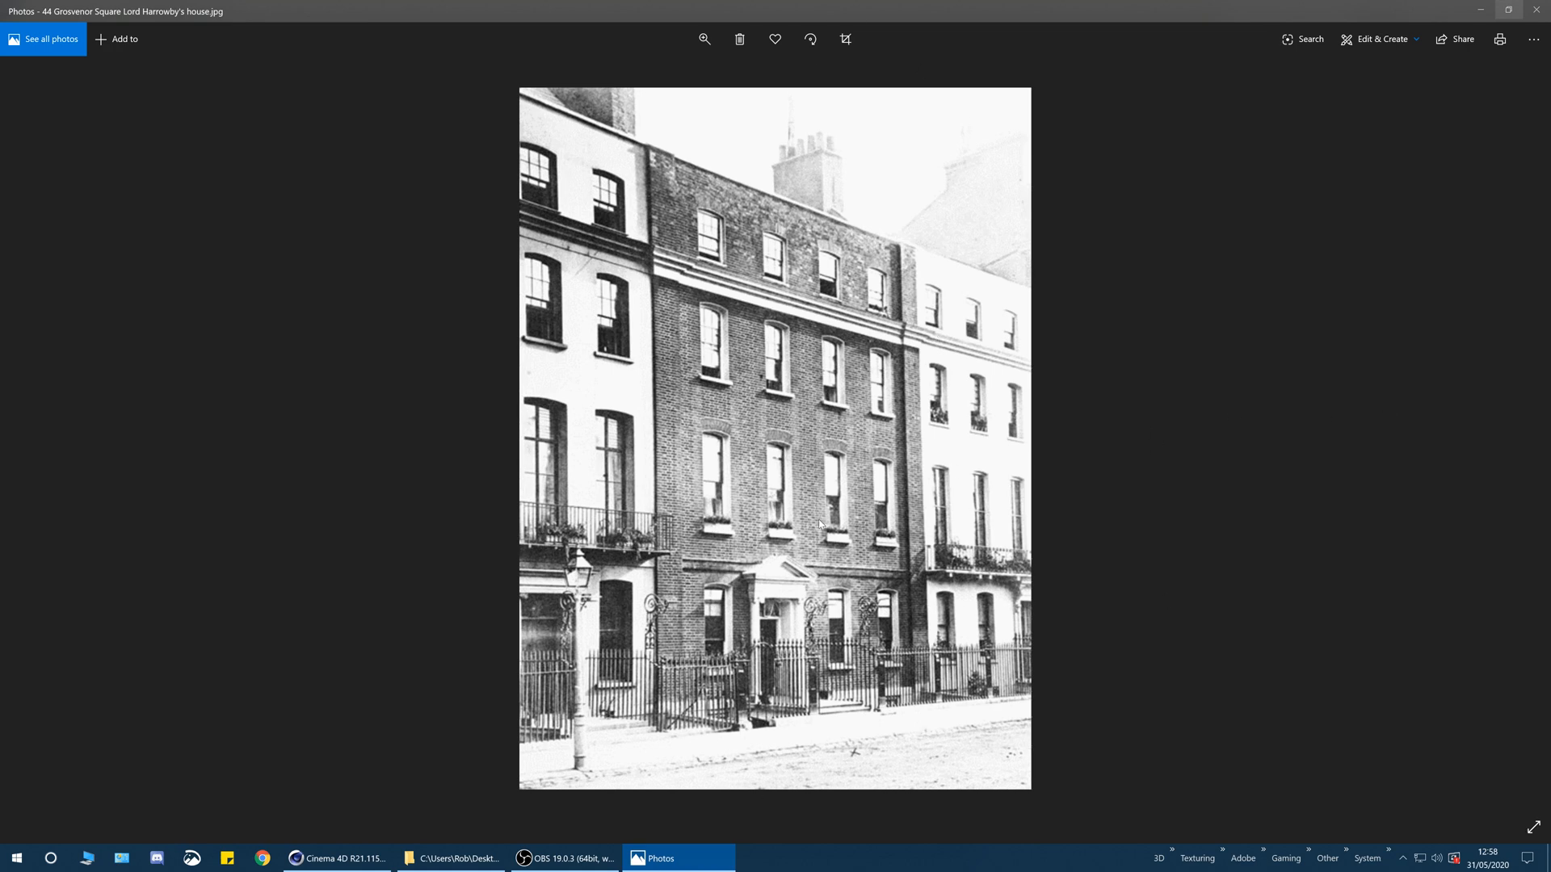
key(Right)
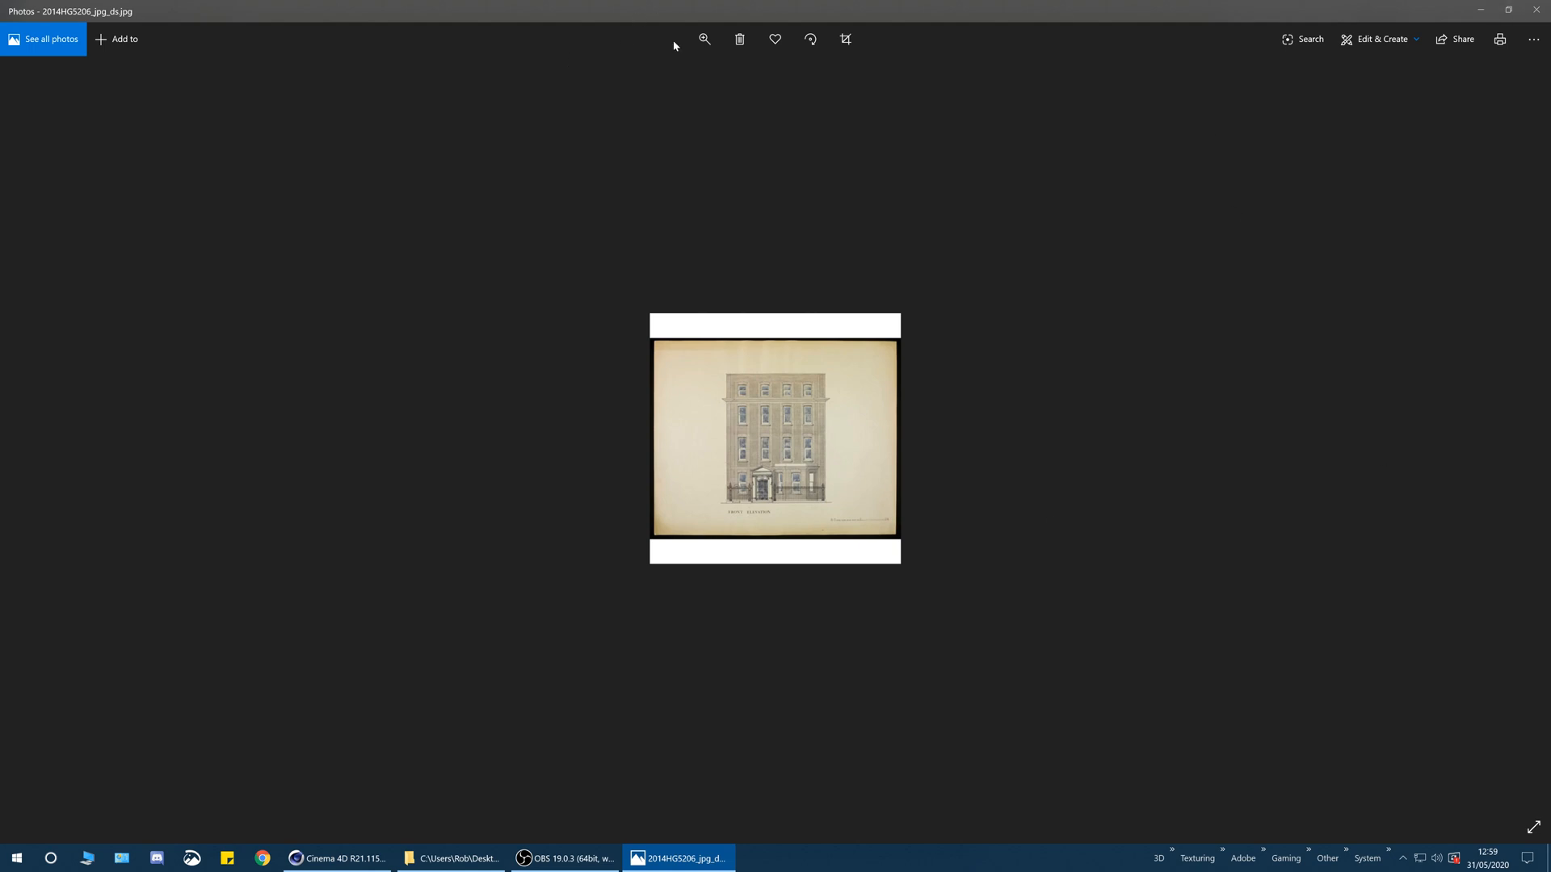
click(704, 39)
drag(704, 75, 812, 68)
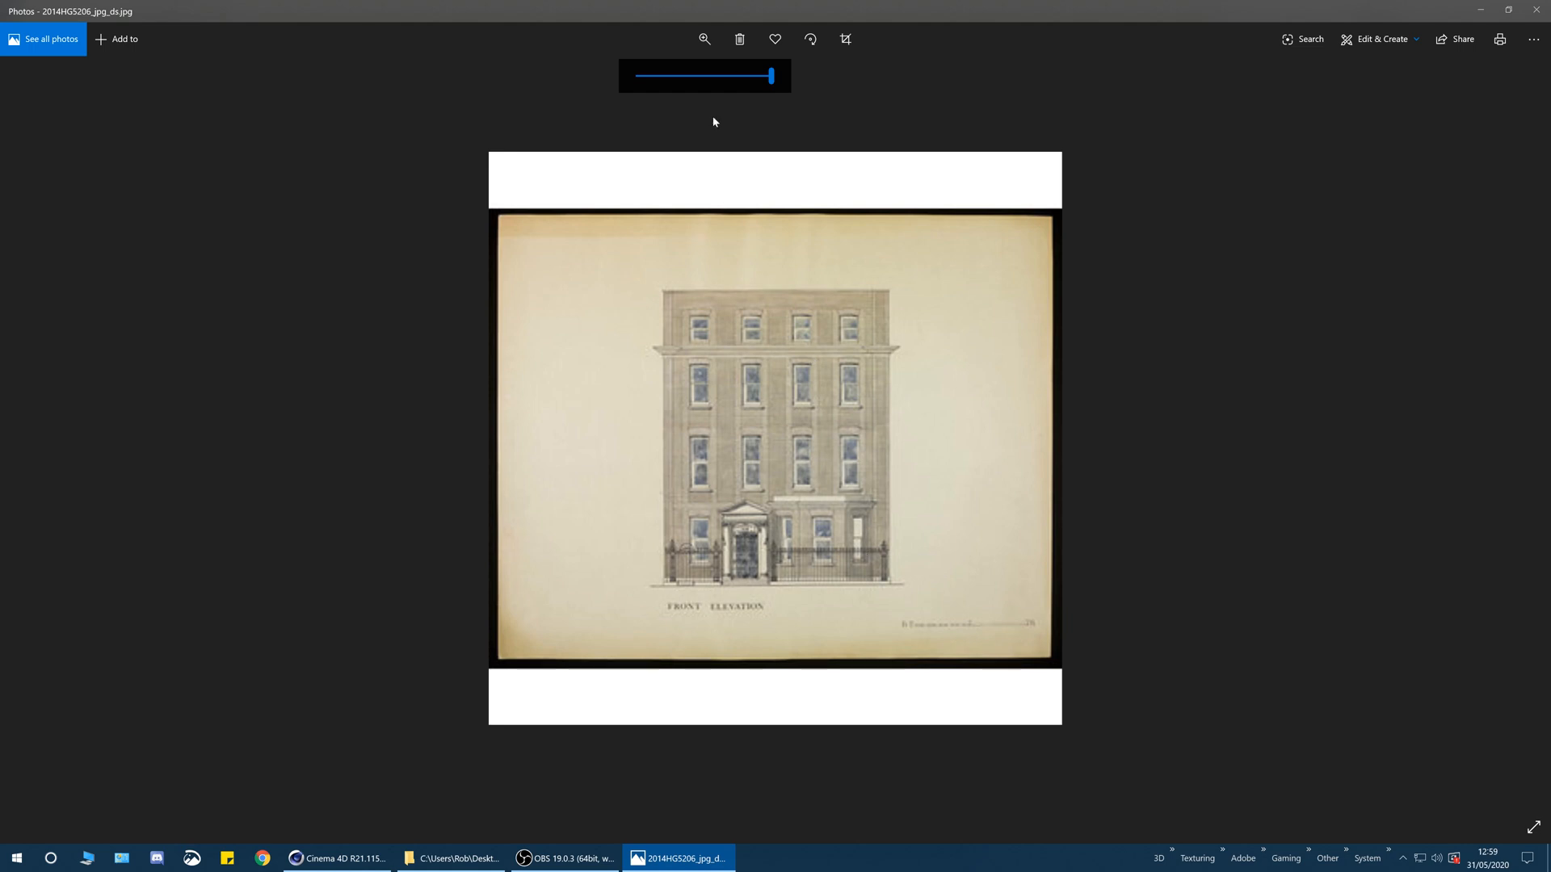
drag(771, 78, 637, 77)
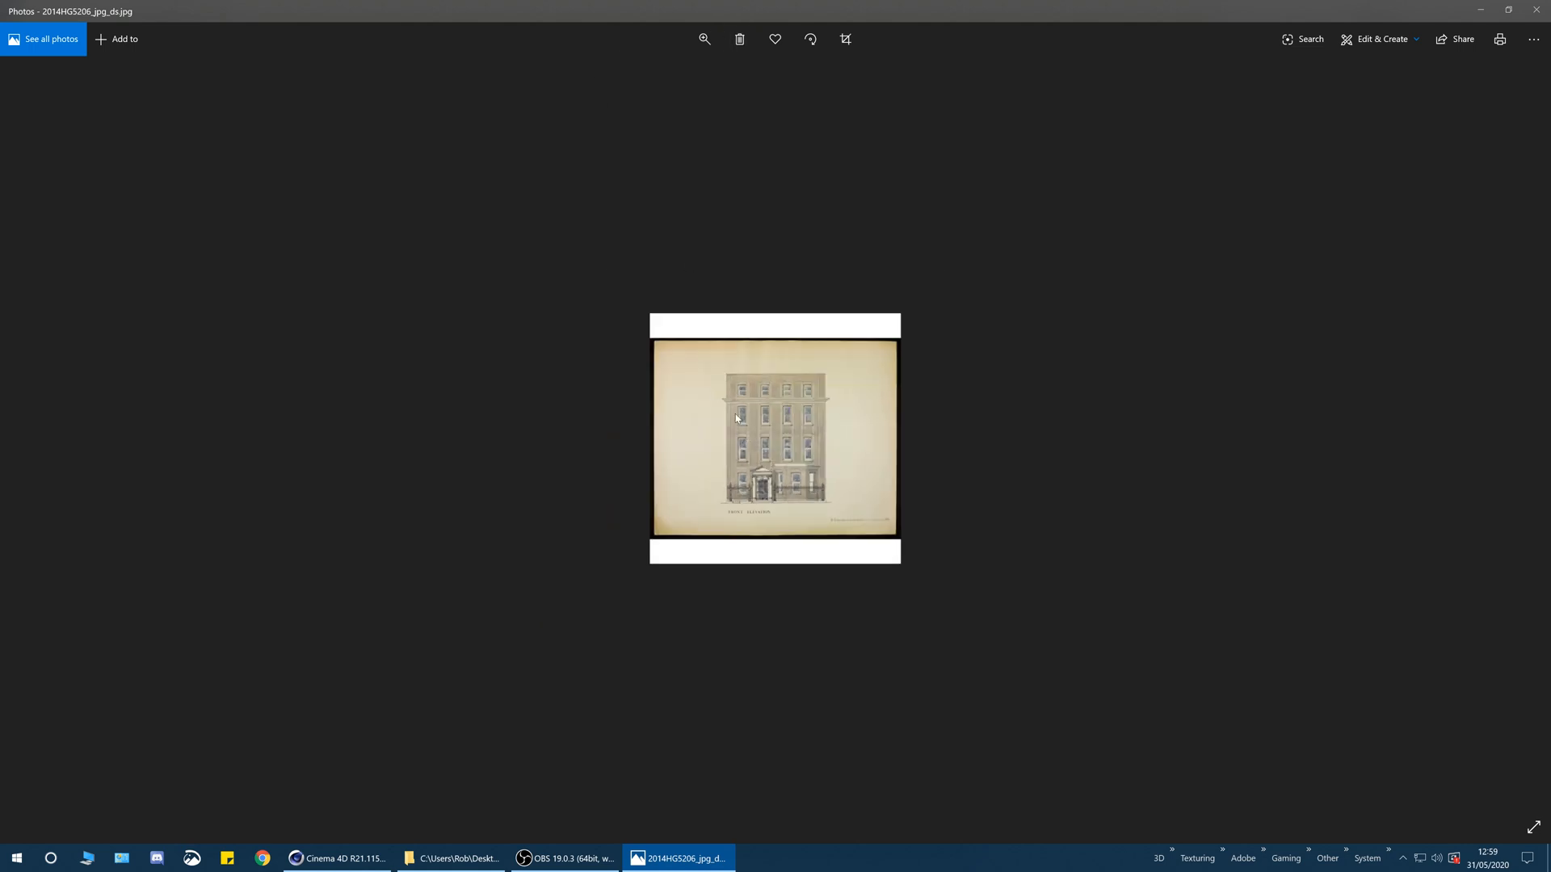
key(Left)
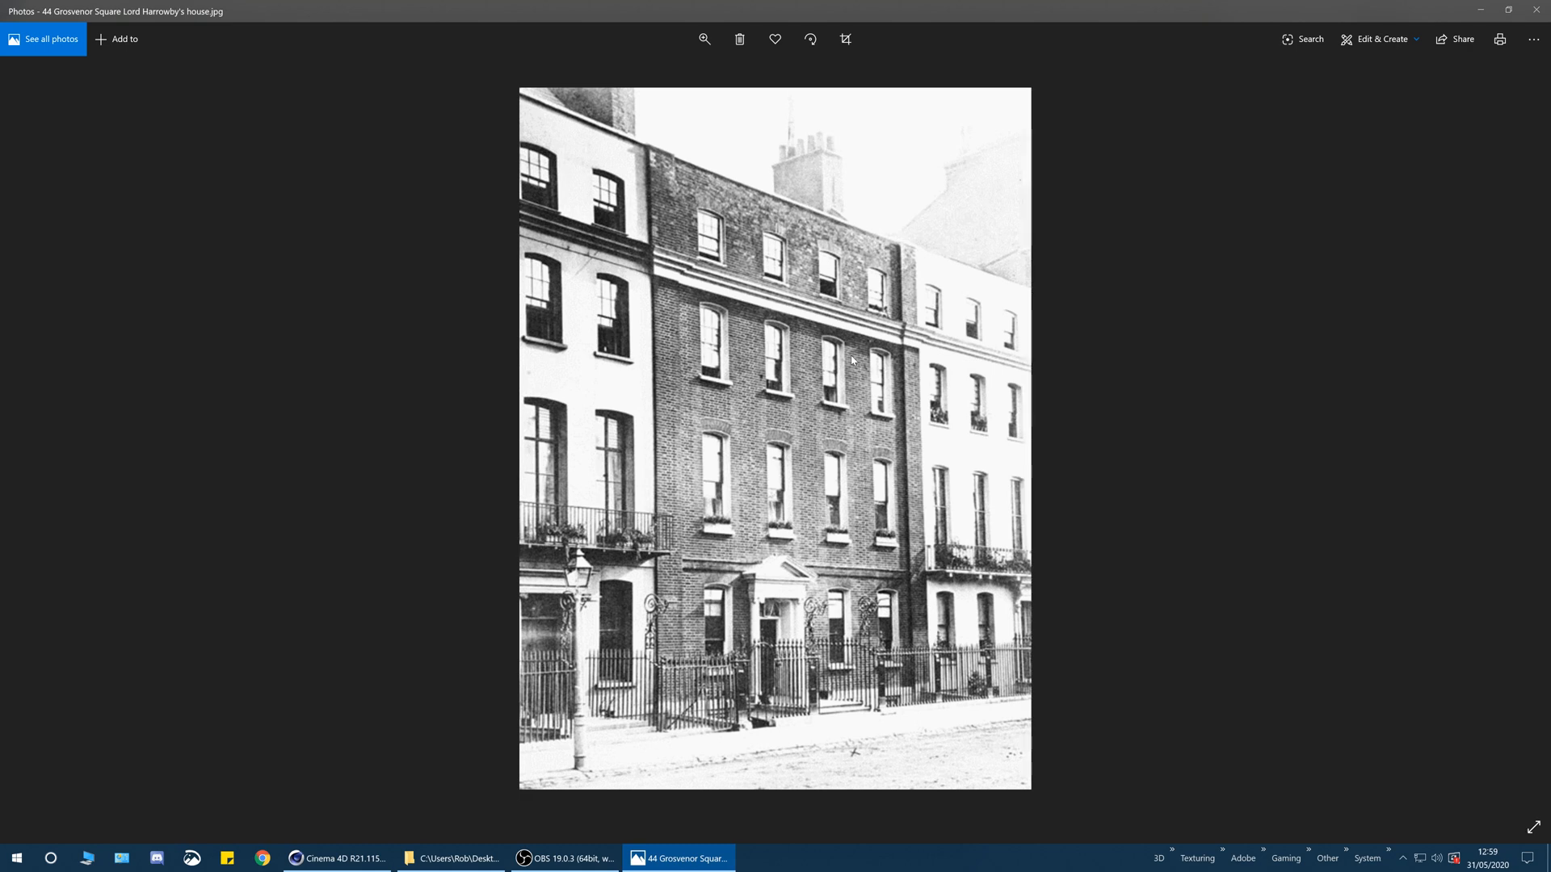
key(Right)
key(Right)
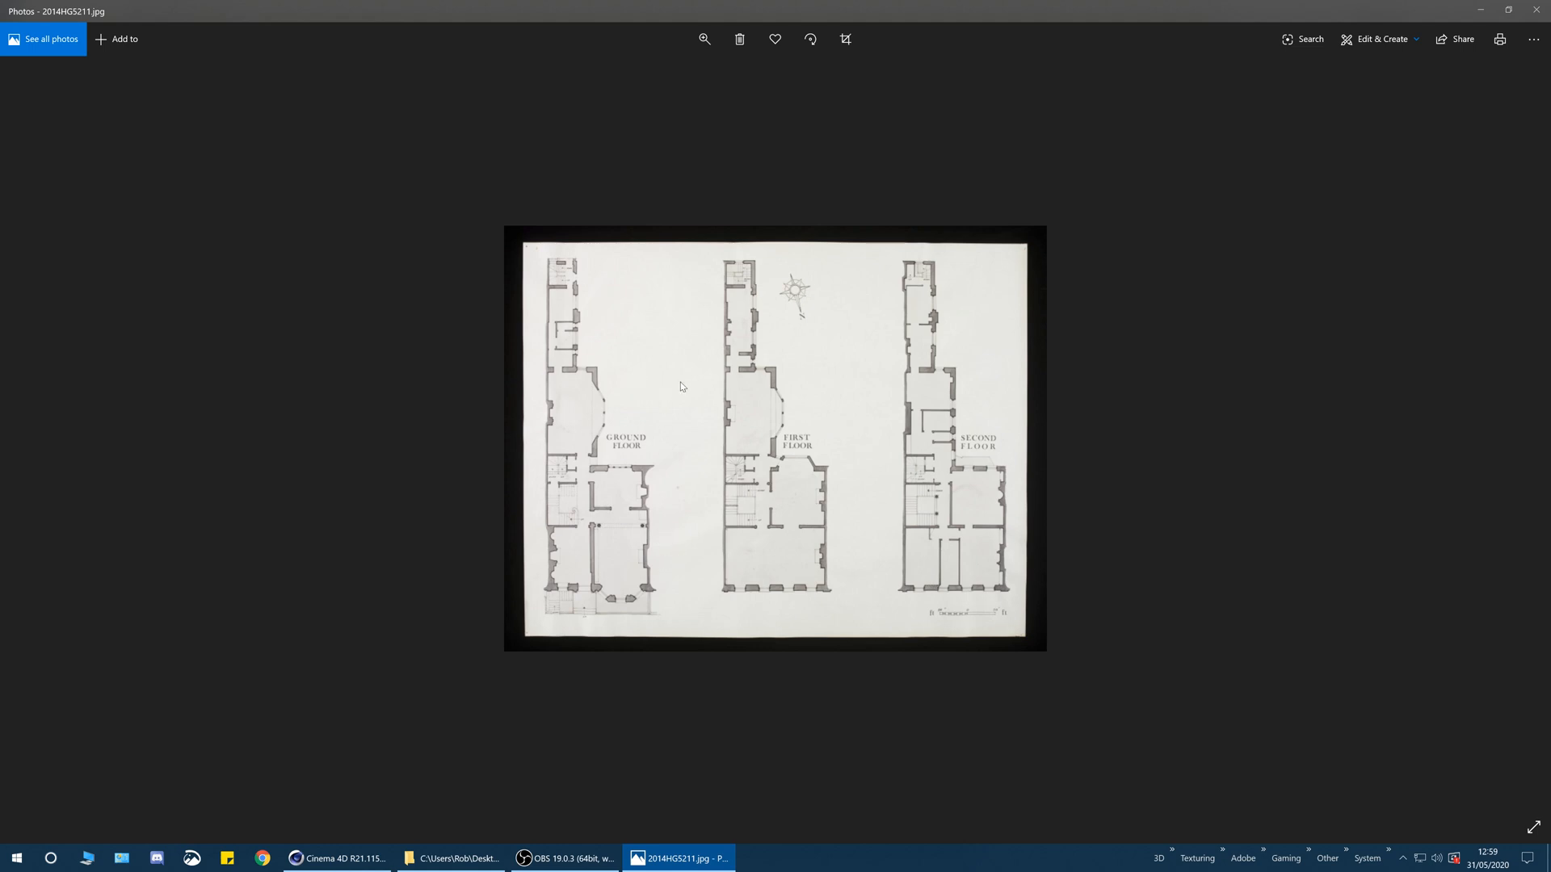
key(Left)
key(Left)
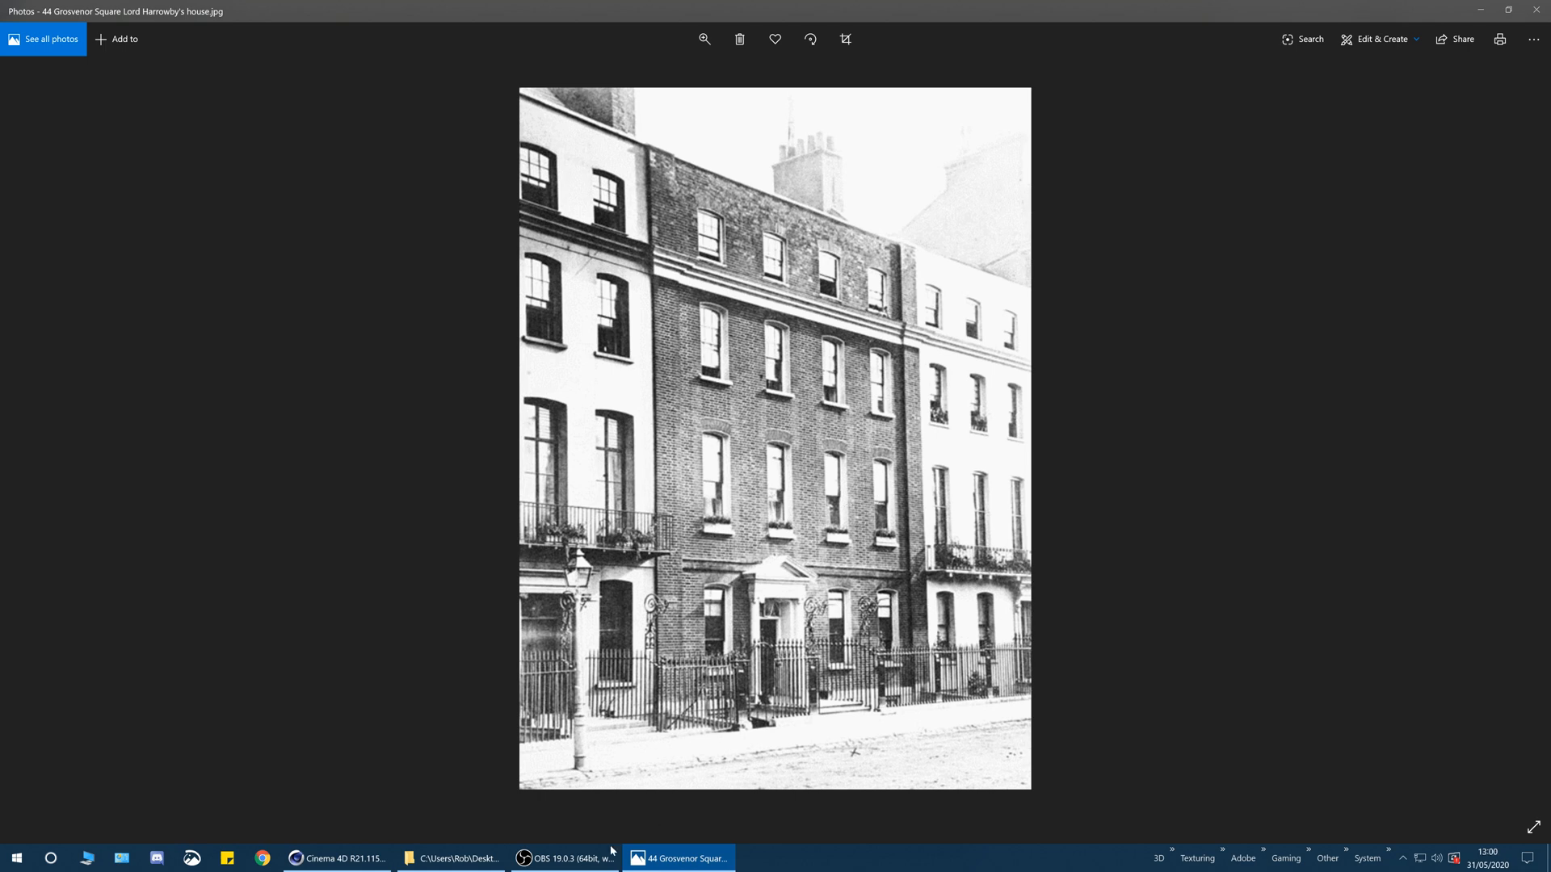
- Add a cube over the fireplace projection on the plan's outer side wall, sized about 155 cm in X and 268 cm in Z
click(353, 862)
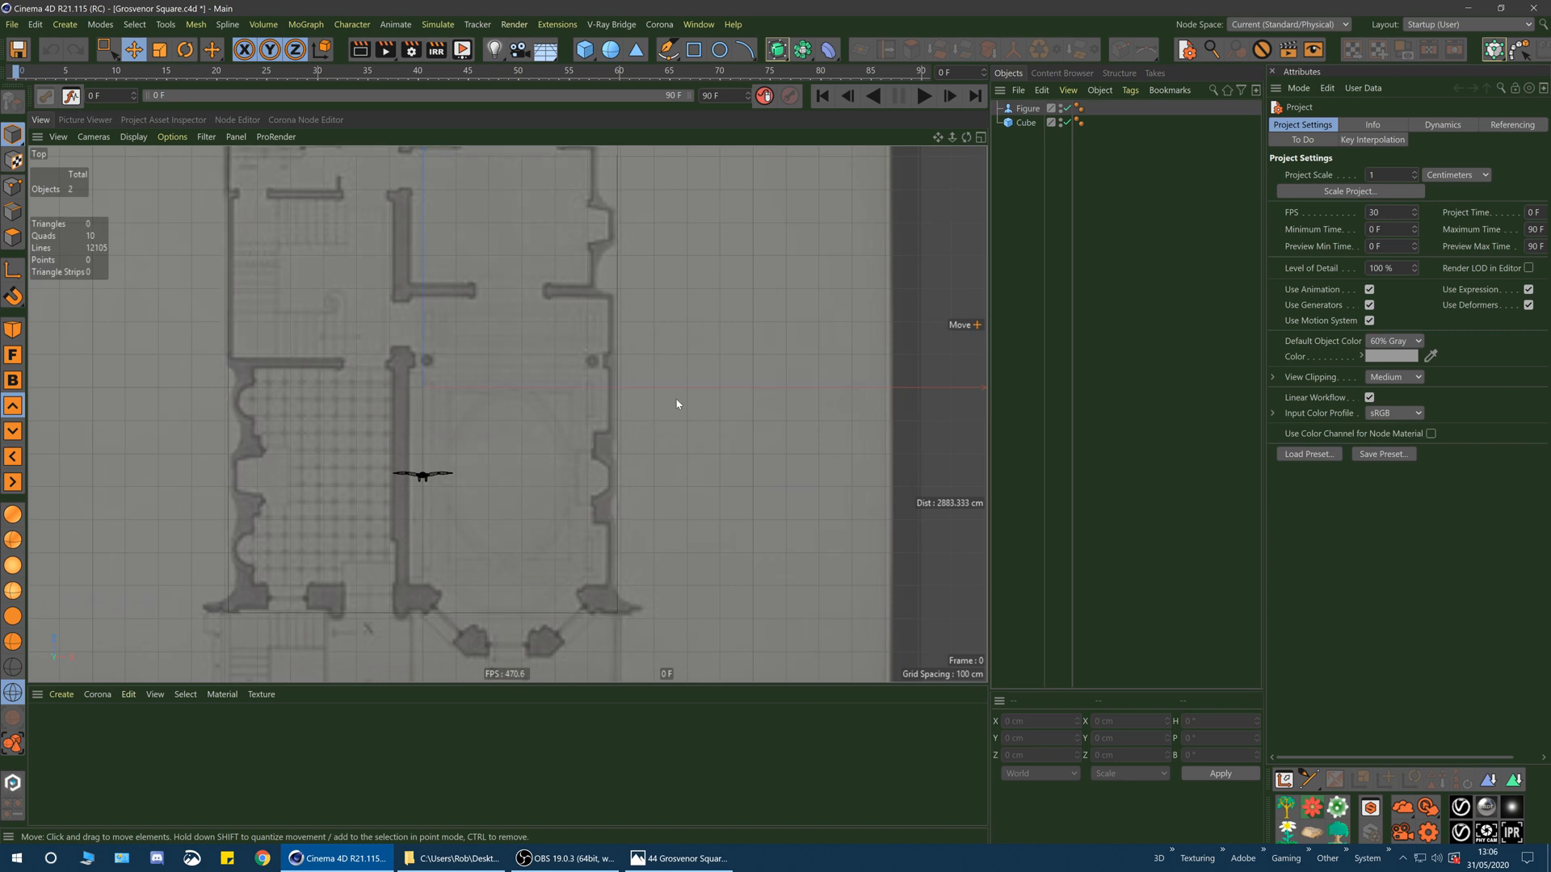
click(585, 50)
drag(466, 349, 672, 422)
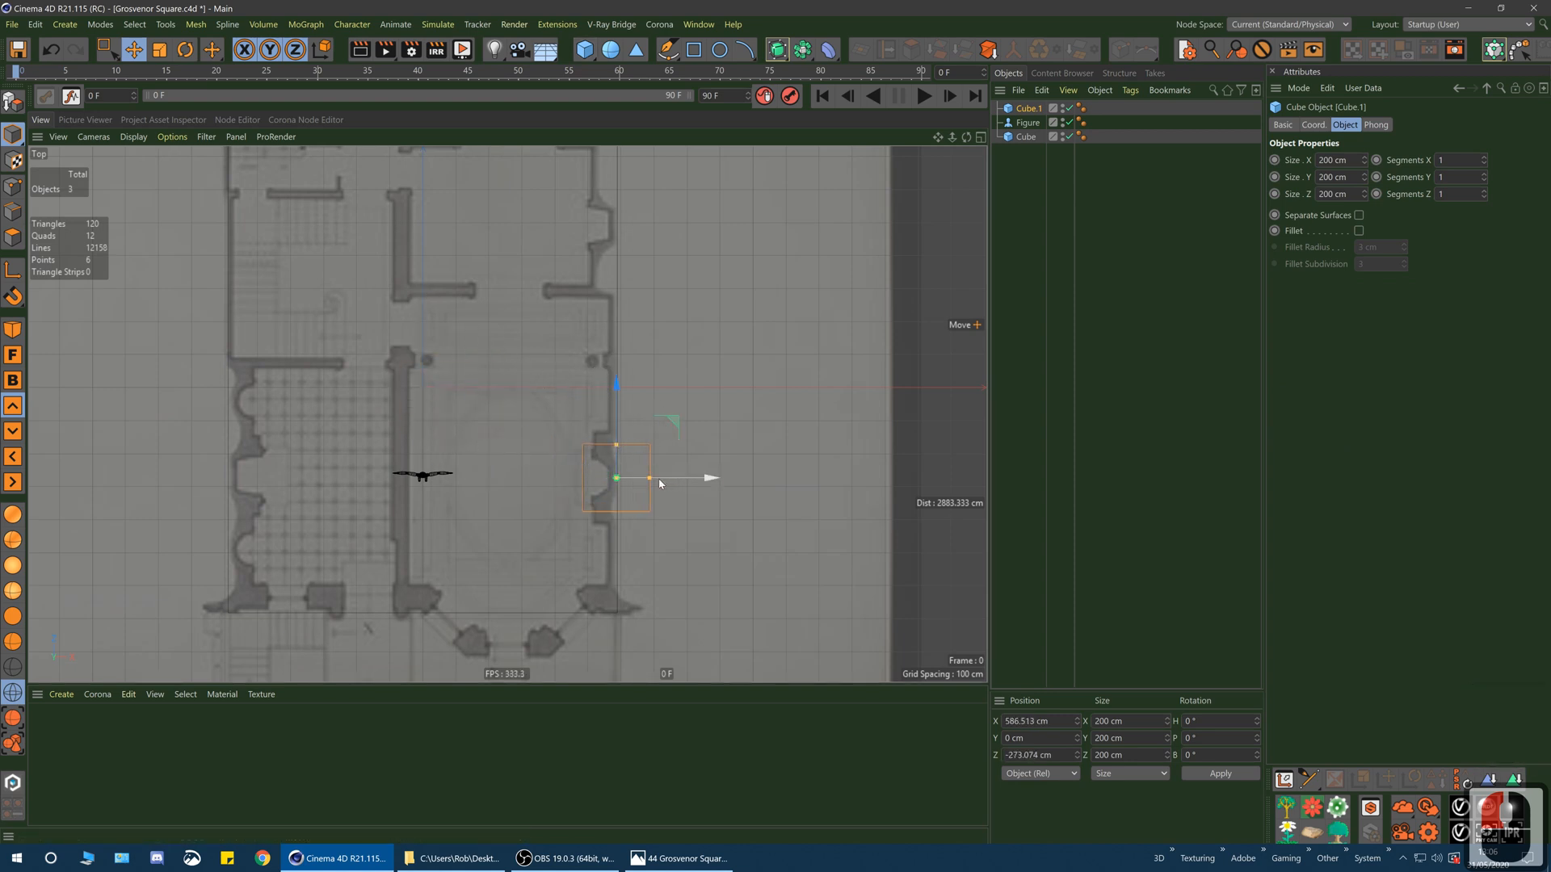
drag(650, 478, 640, 478)
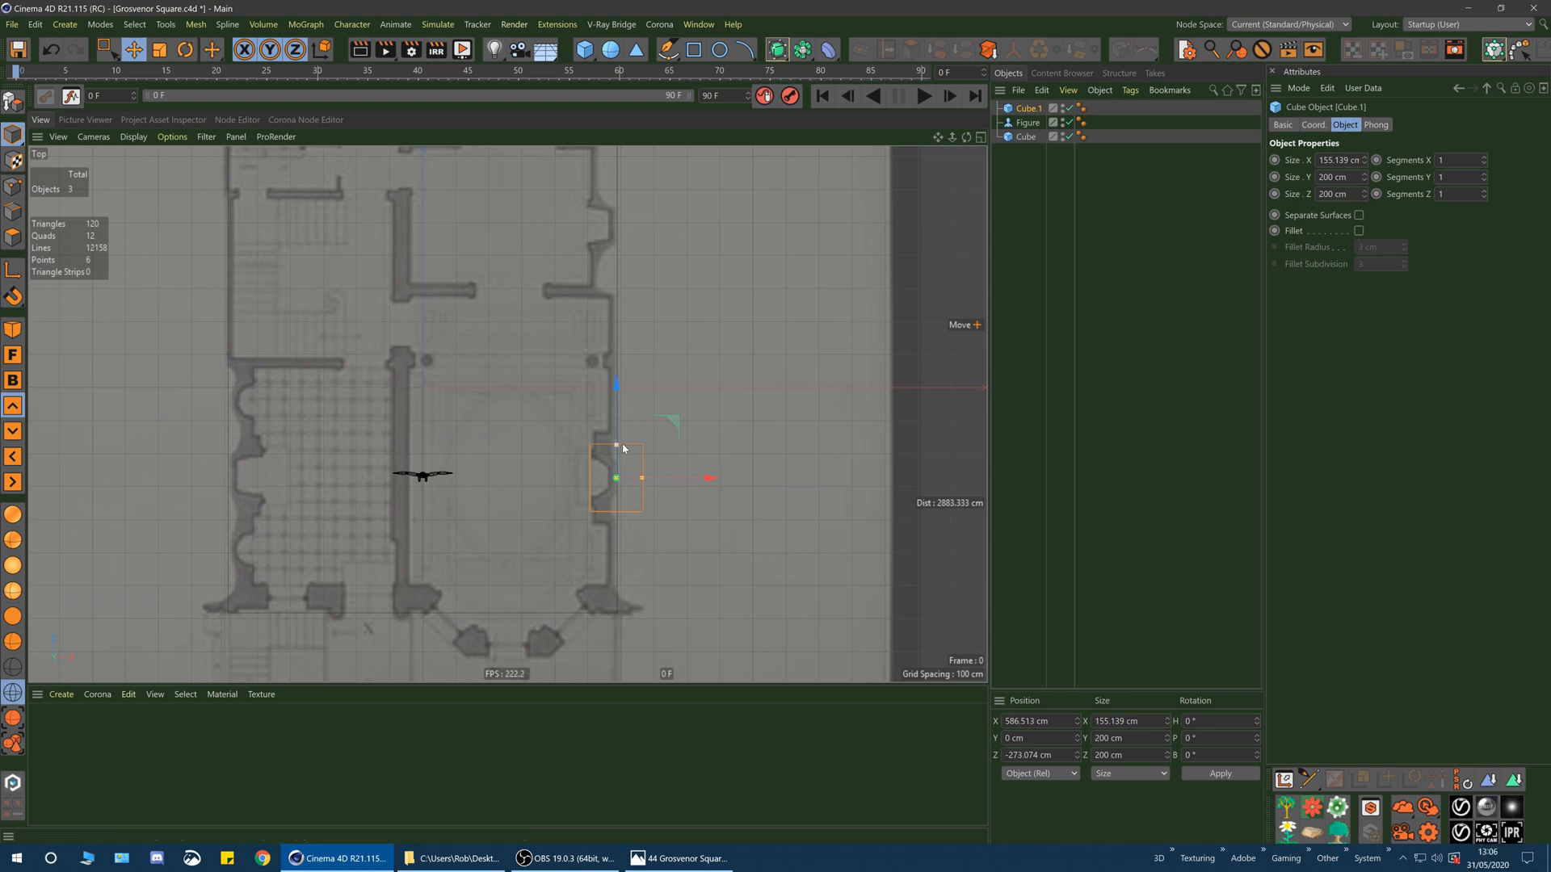
drag(617, 449, 628, 439)
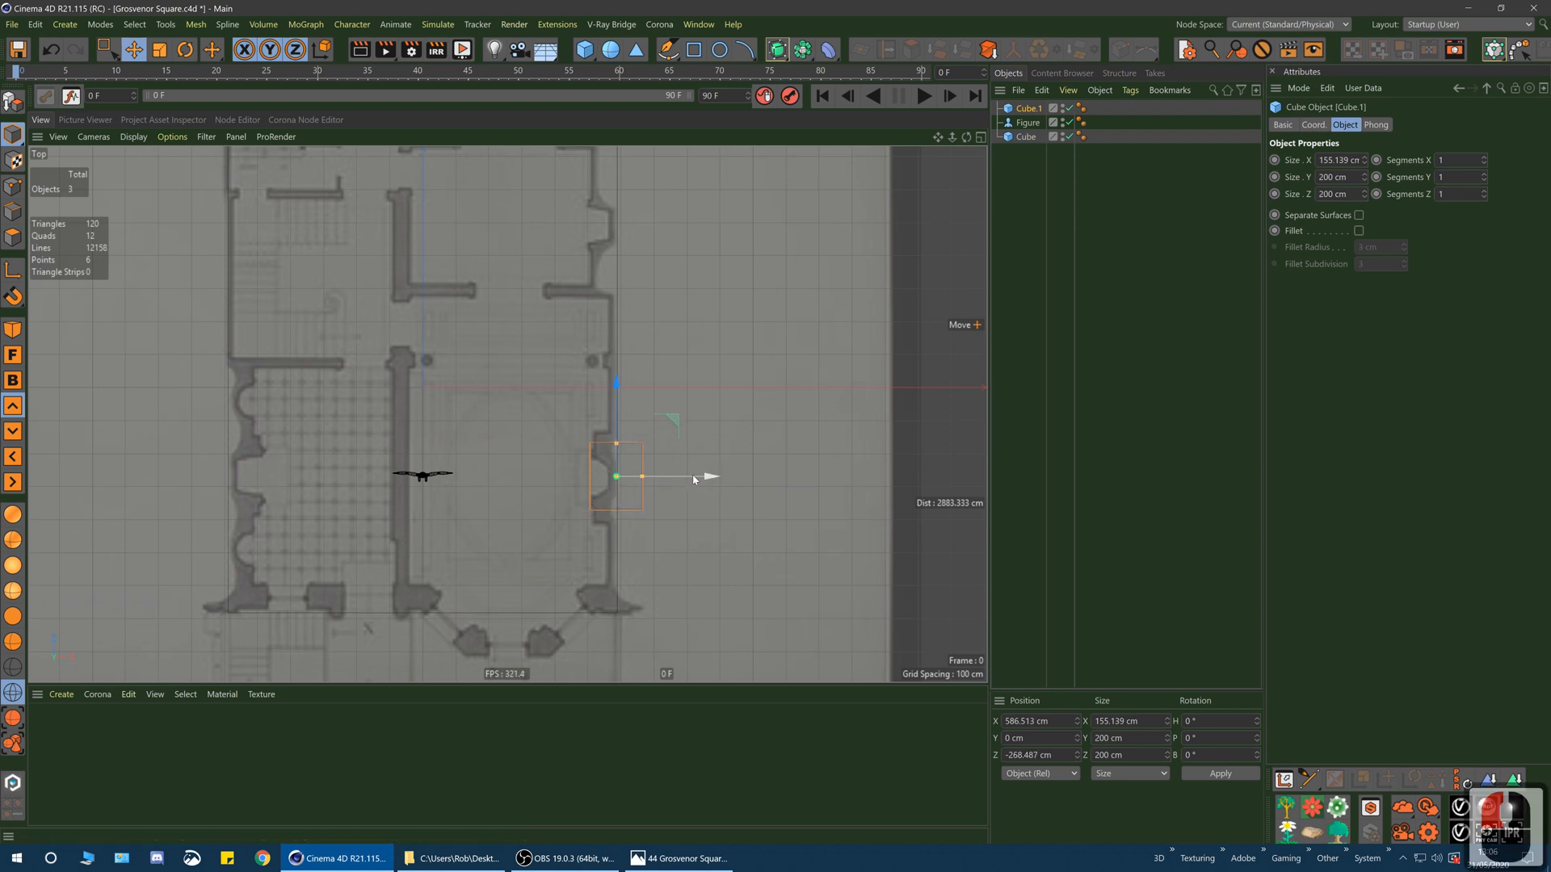
drag(695, 476, 699, 477)
drag(625, 444, 623, 433)
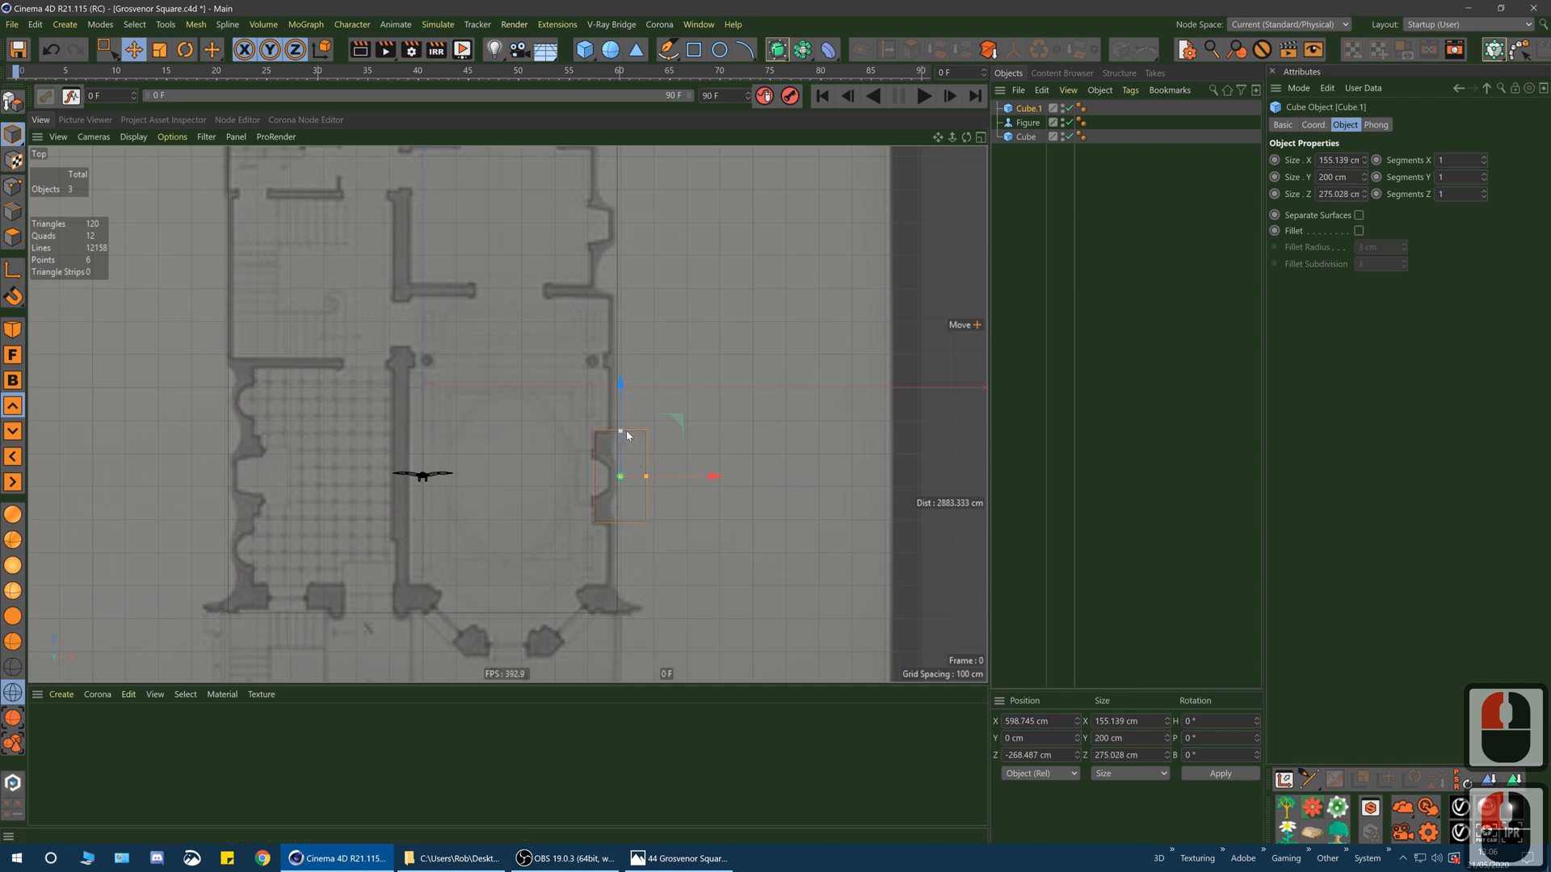
click(710, 476)
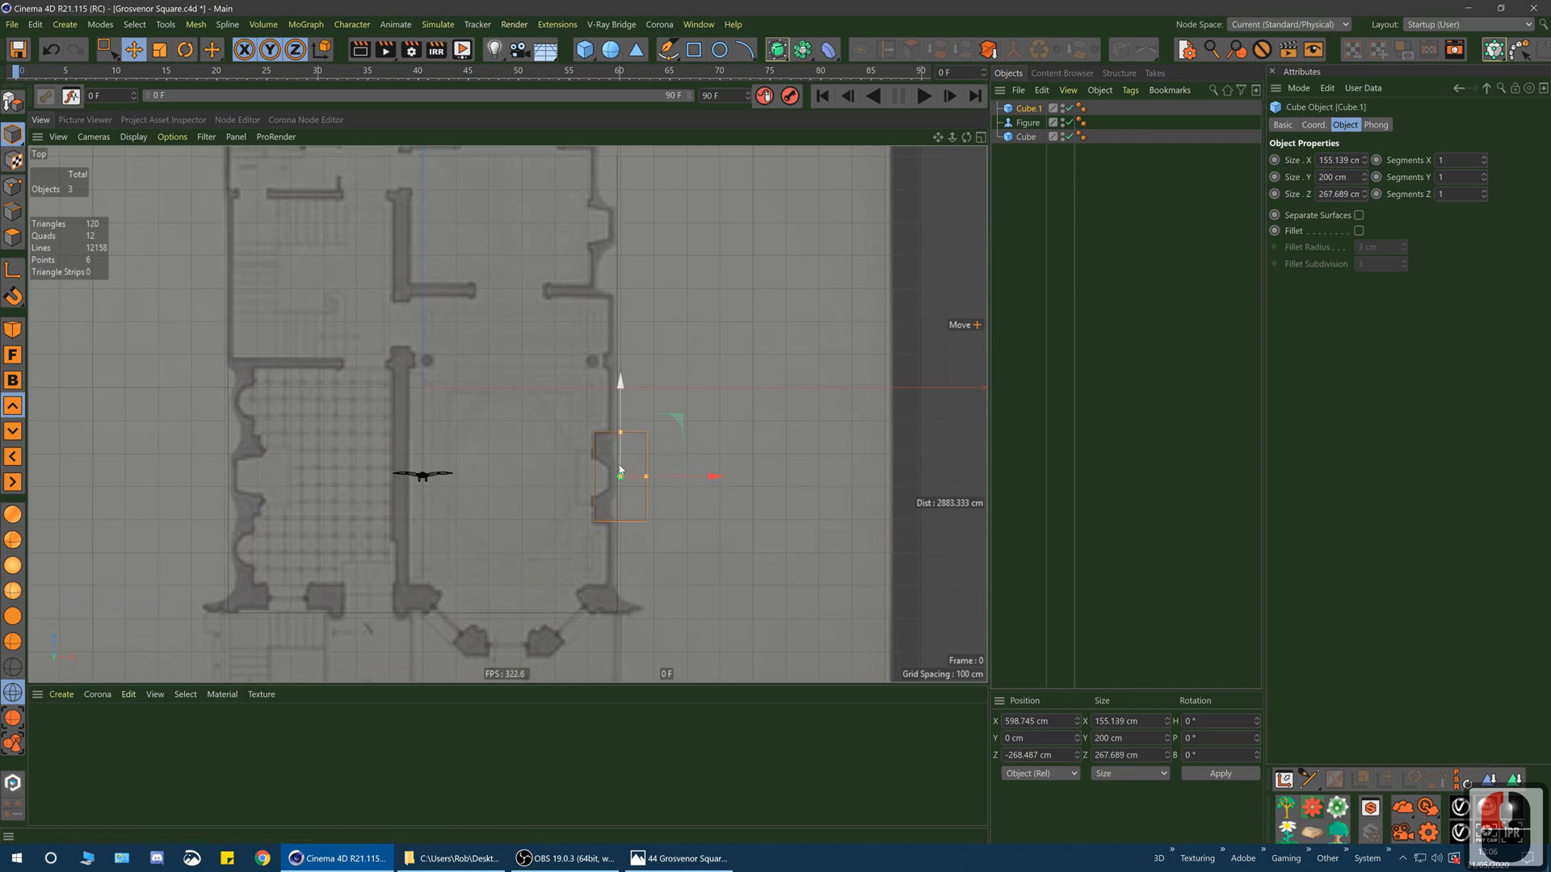
scroll(616, 461, up, 3)
scroll(648, 456, up, 2)
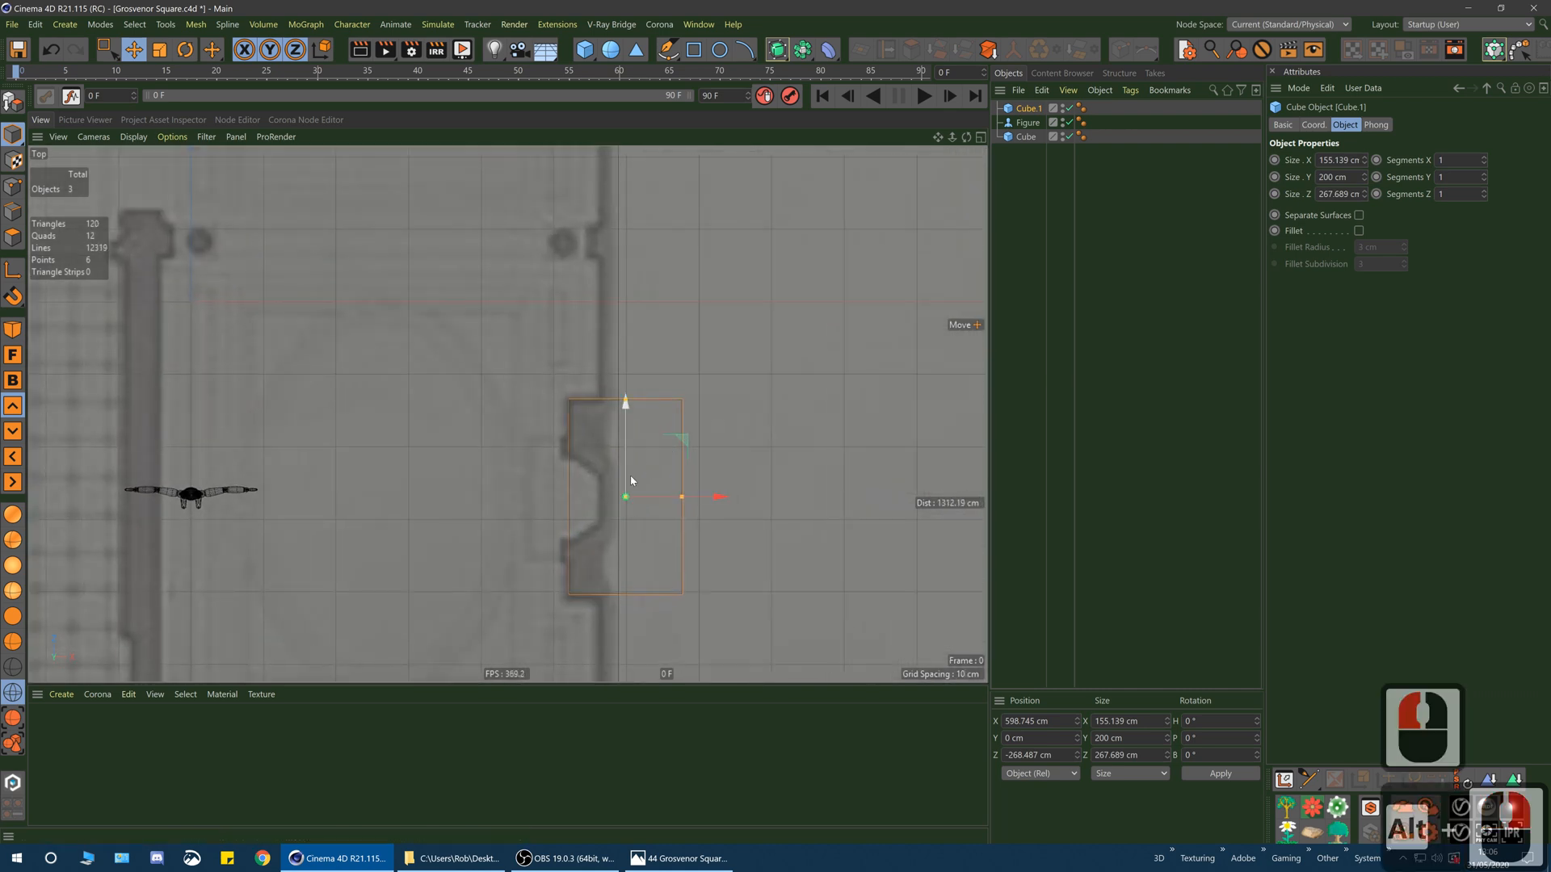
alt+right_drag(619, 474, 597, 490)
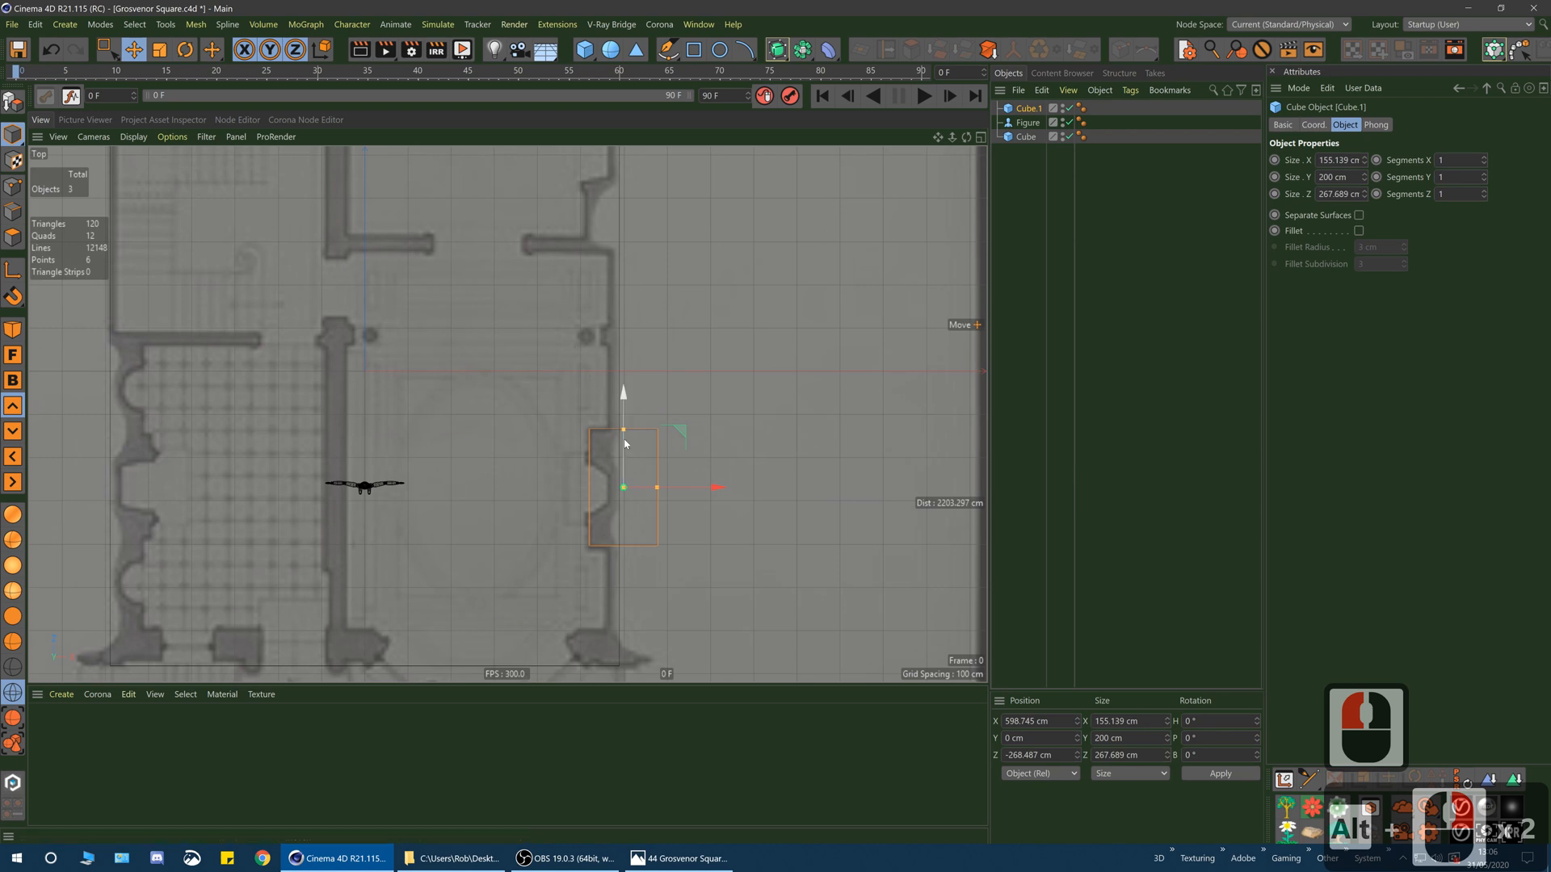
- In the front view, raise the chimney cube and stretch it to about 1899 cm high, with its base on the ground line
middle_click(470, 411)
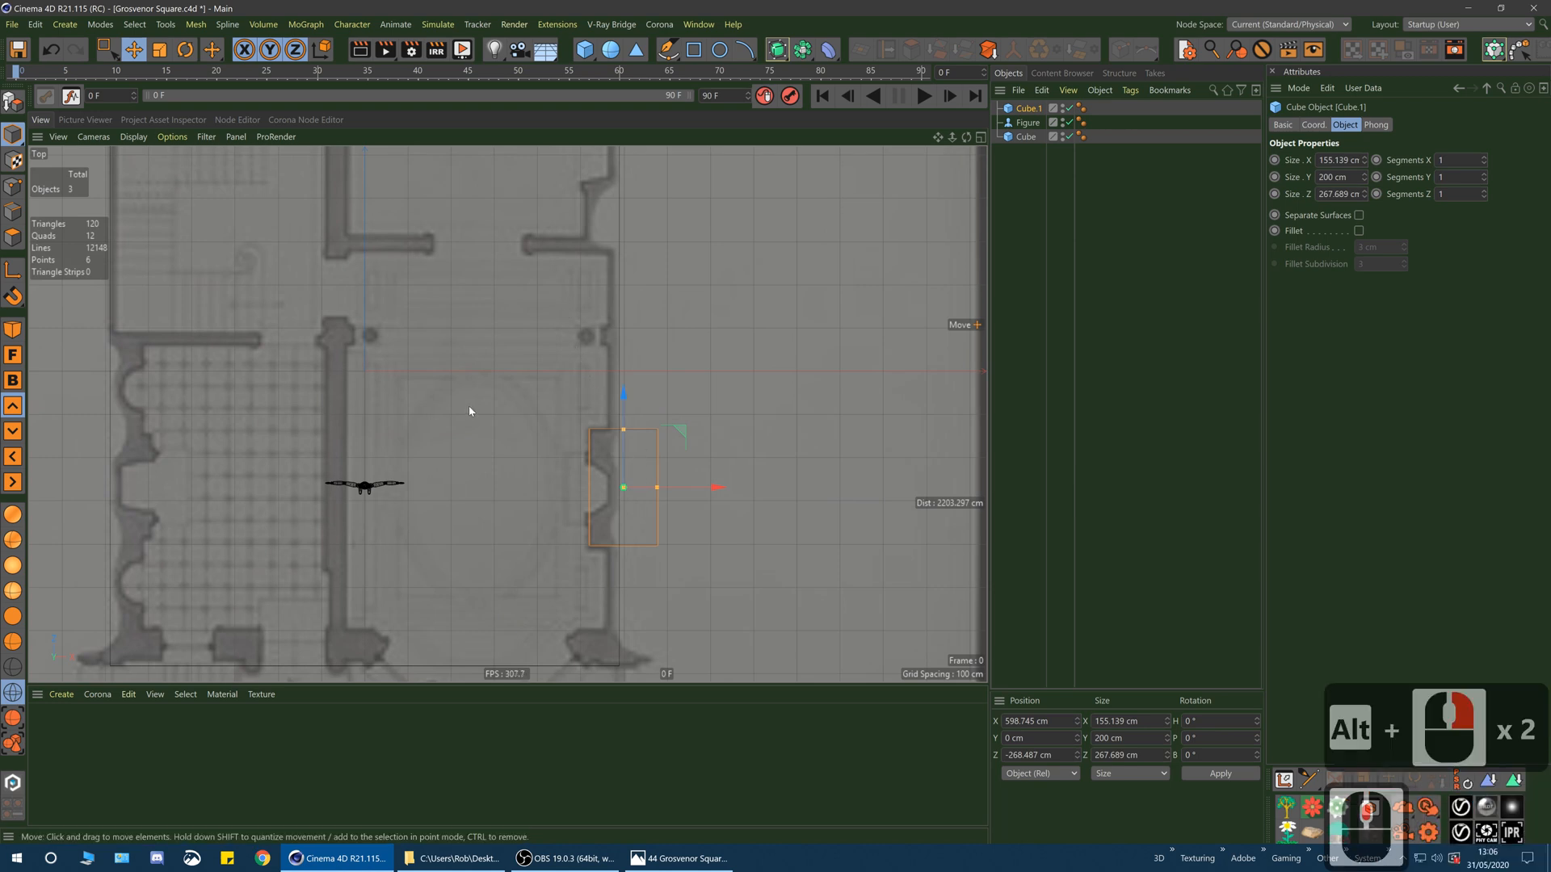
middle_click(419, 389)
alt+right_drag(639, 424, 579, 430)
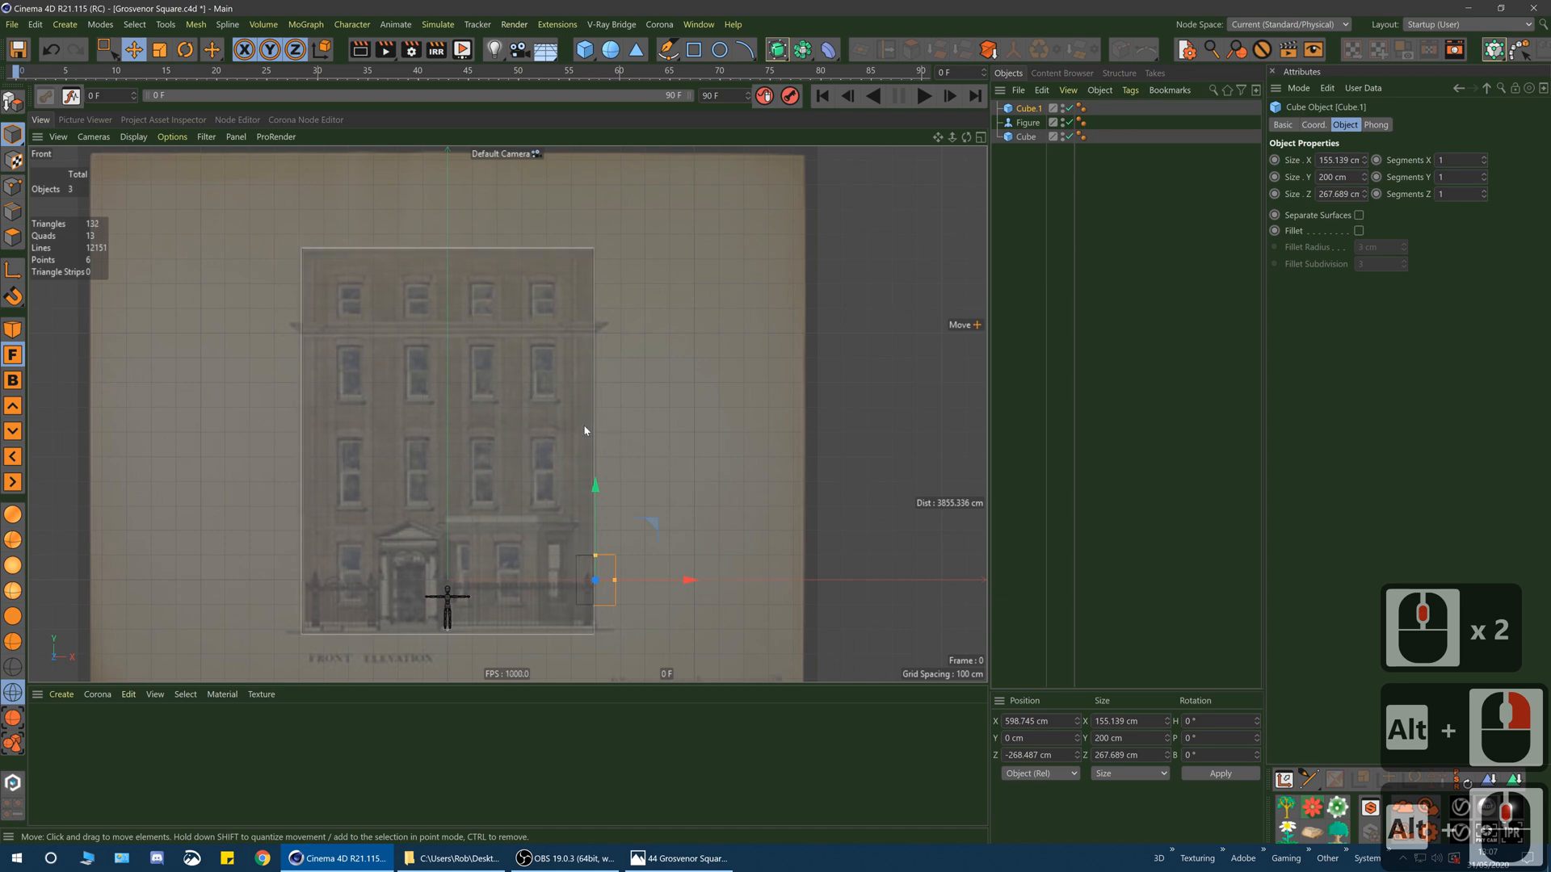
click(695, 861)
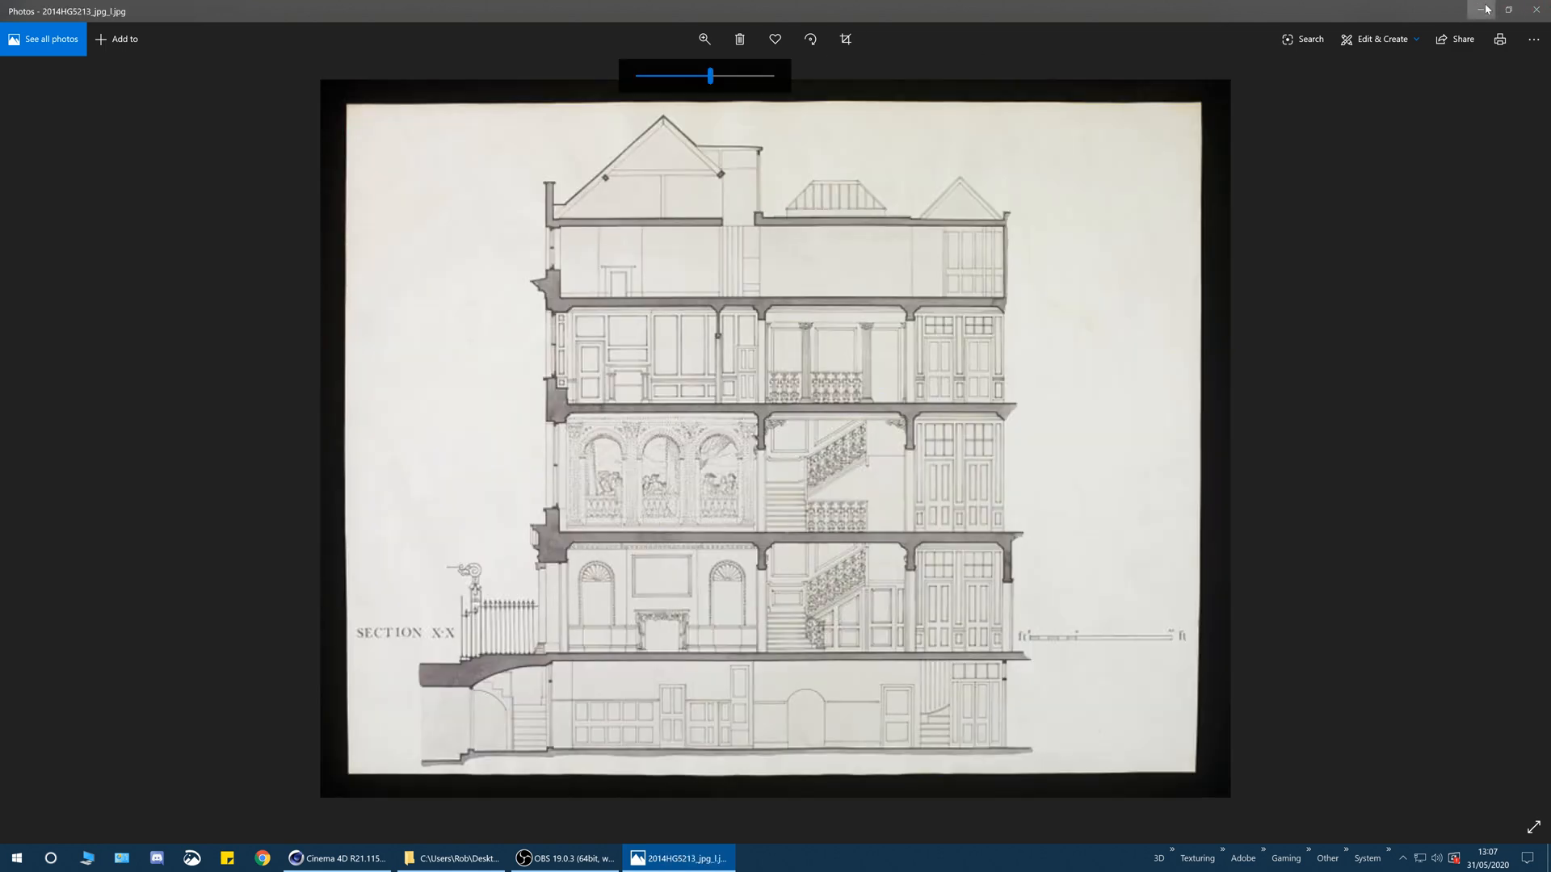
click(1483, 9)
drag(596, 485, 599, 355)
drag(584, 425, 642, 236)
drag(593, 356, 605, 327)
alt+middle_drag(572, 328, 622, 362)
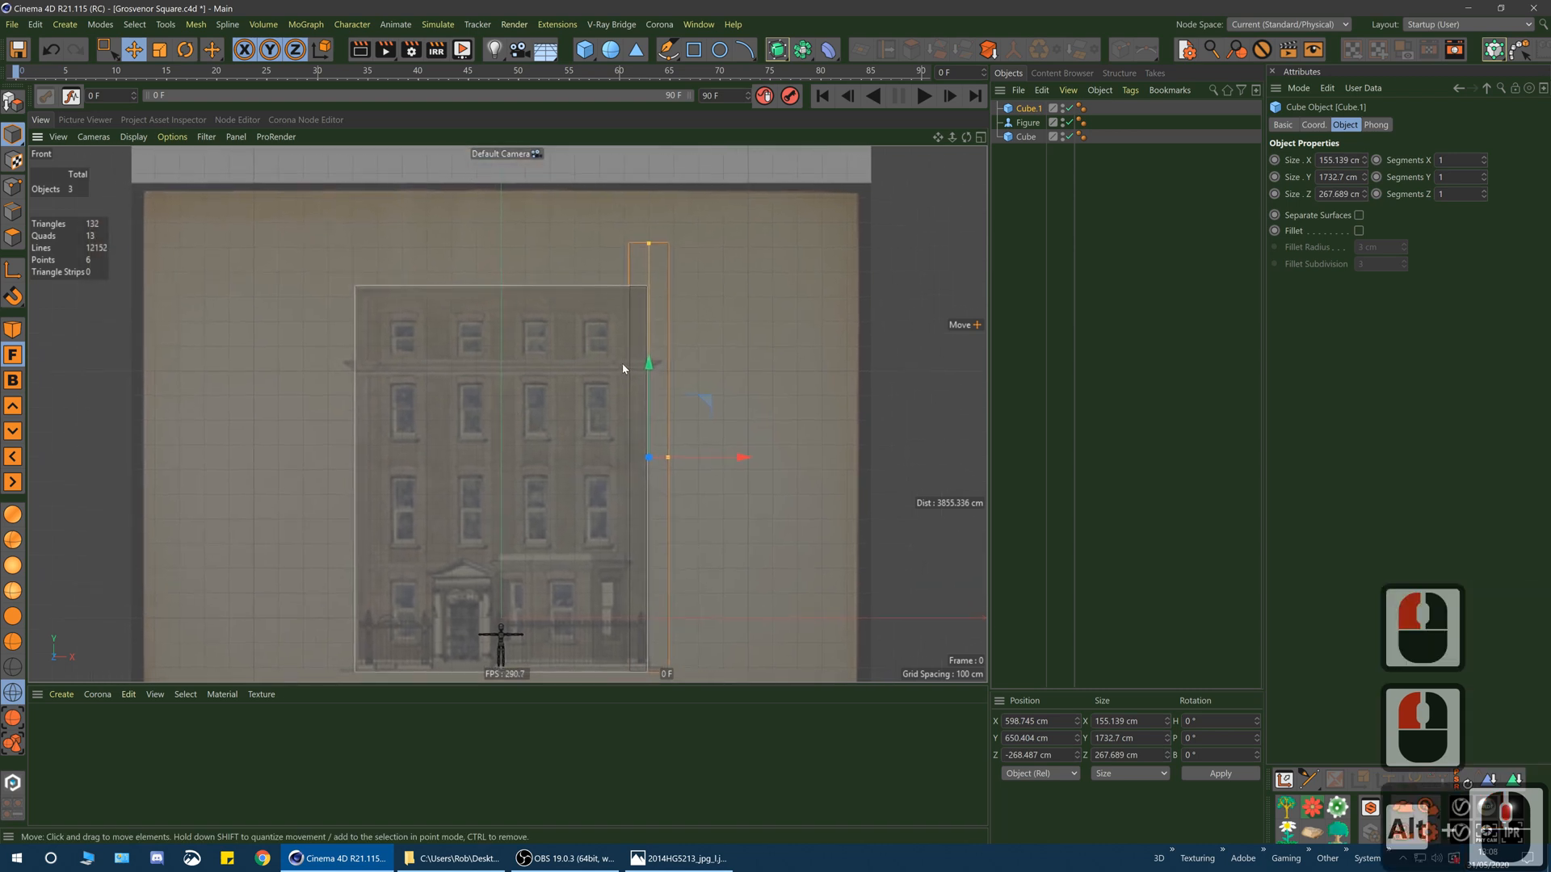
alt+right_drag(622, 362, 627, 362)
alt+middle_drag(627, 362, 595, 348)
drag(611, 254, 615, 229)
drag(614, 344, 627, 326)
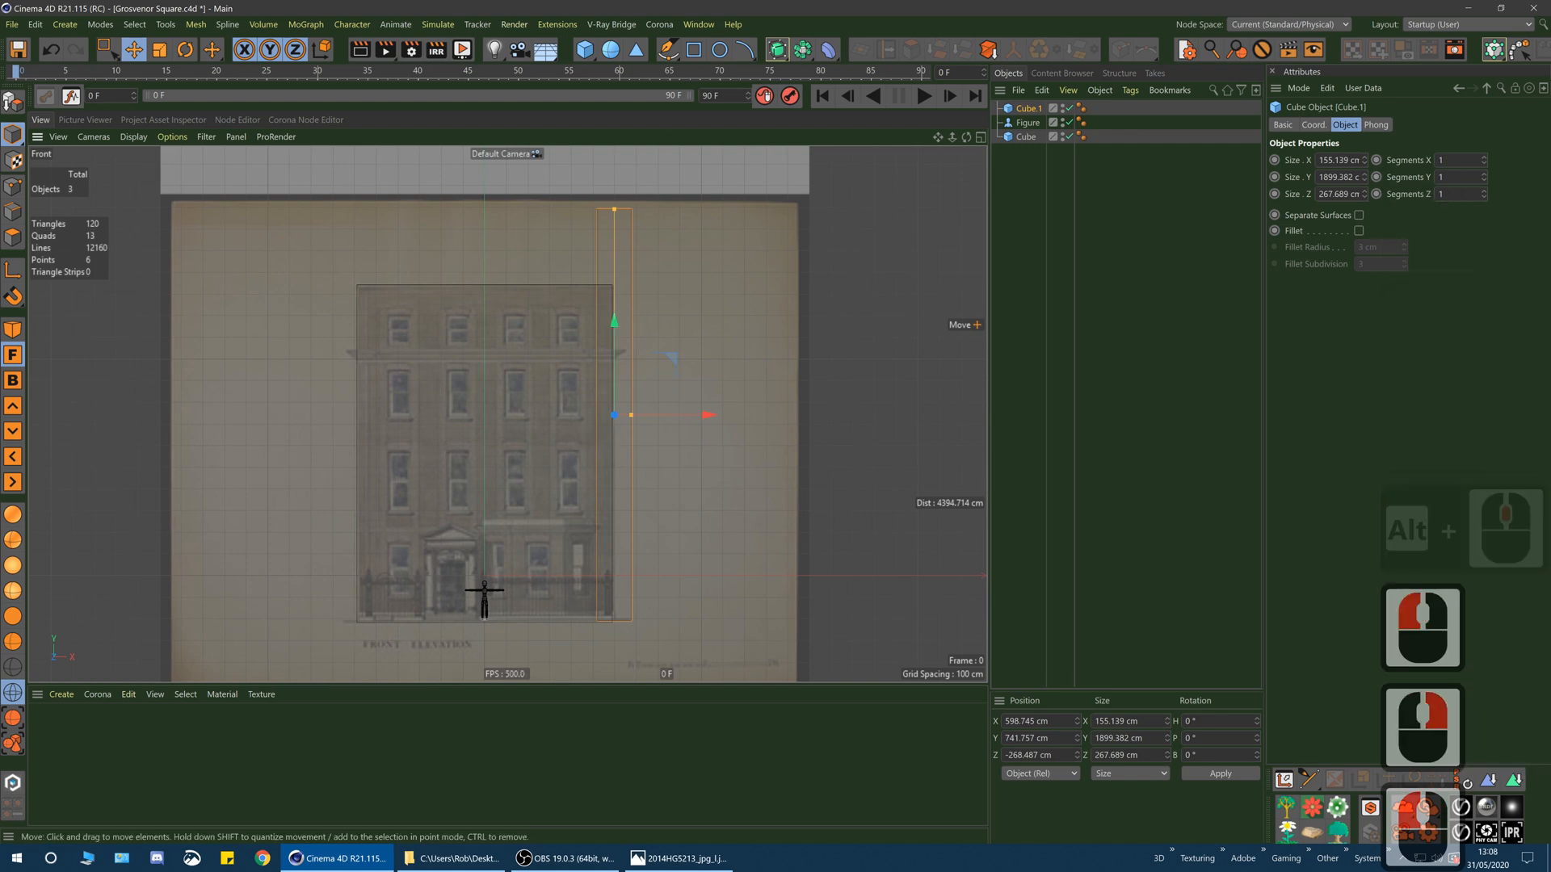
- Compare the section drawing and the street photograph for the chimney stack's height and shape
click(699, 857)
click(616, 365)
key(Right)
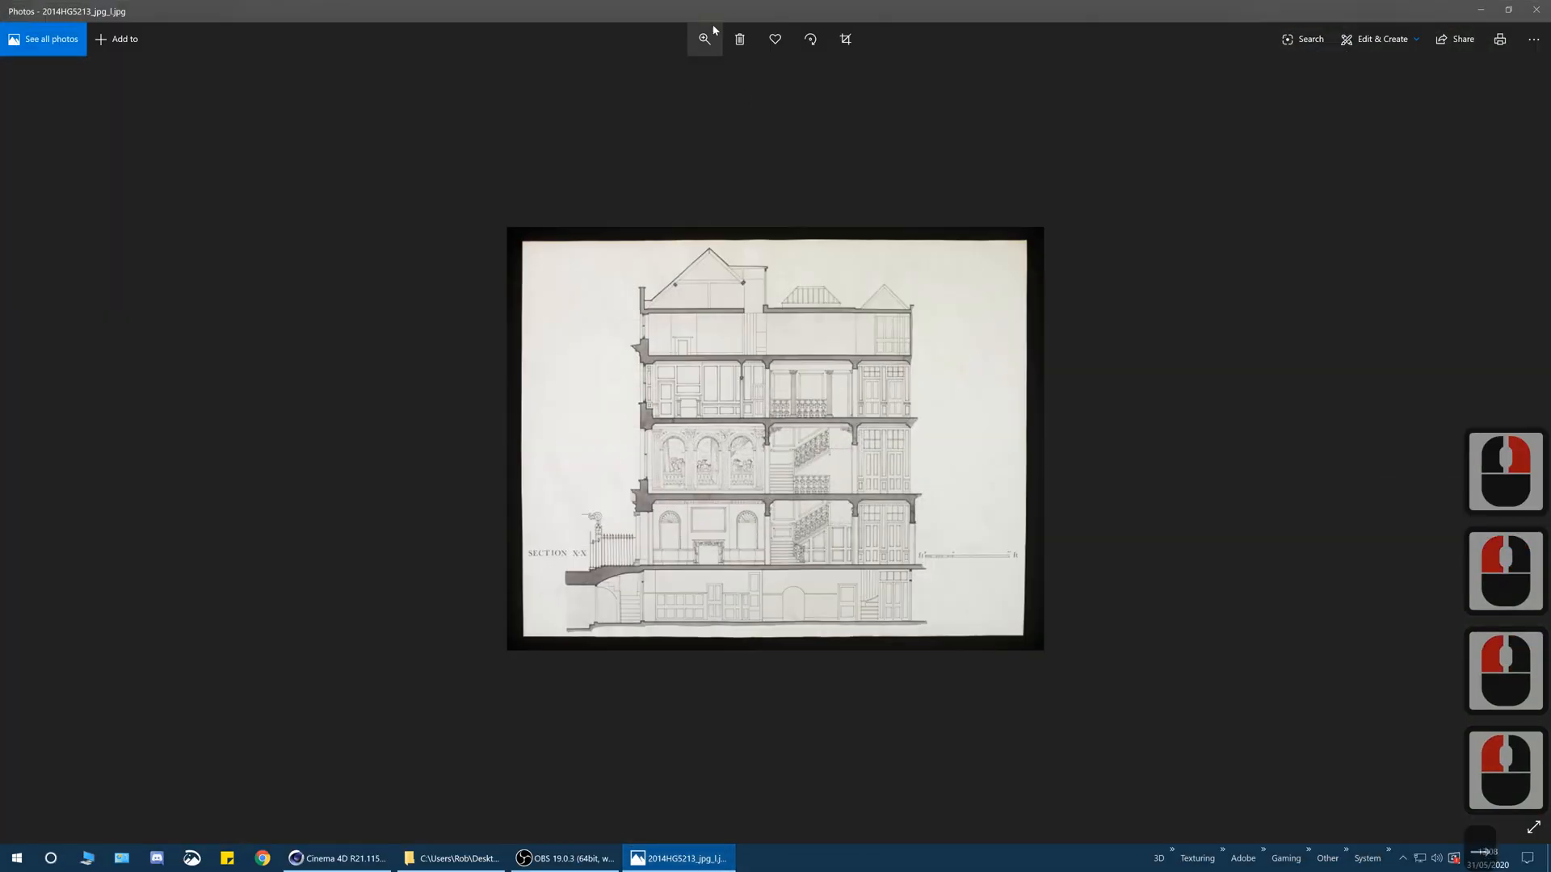
key(Right)
key(Right)
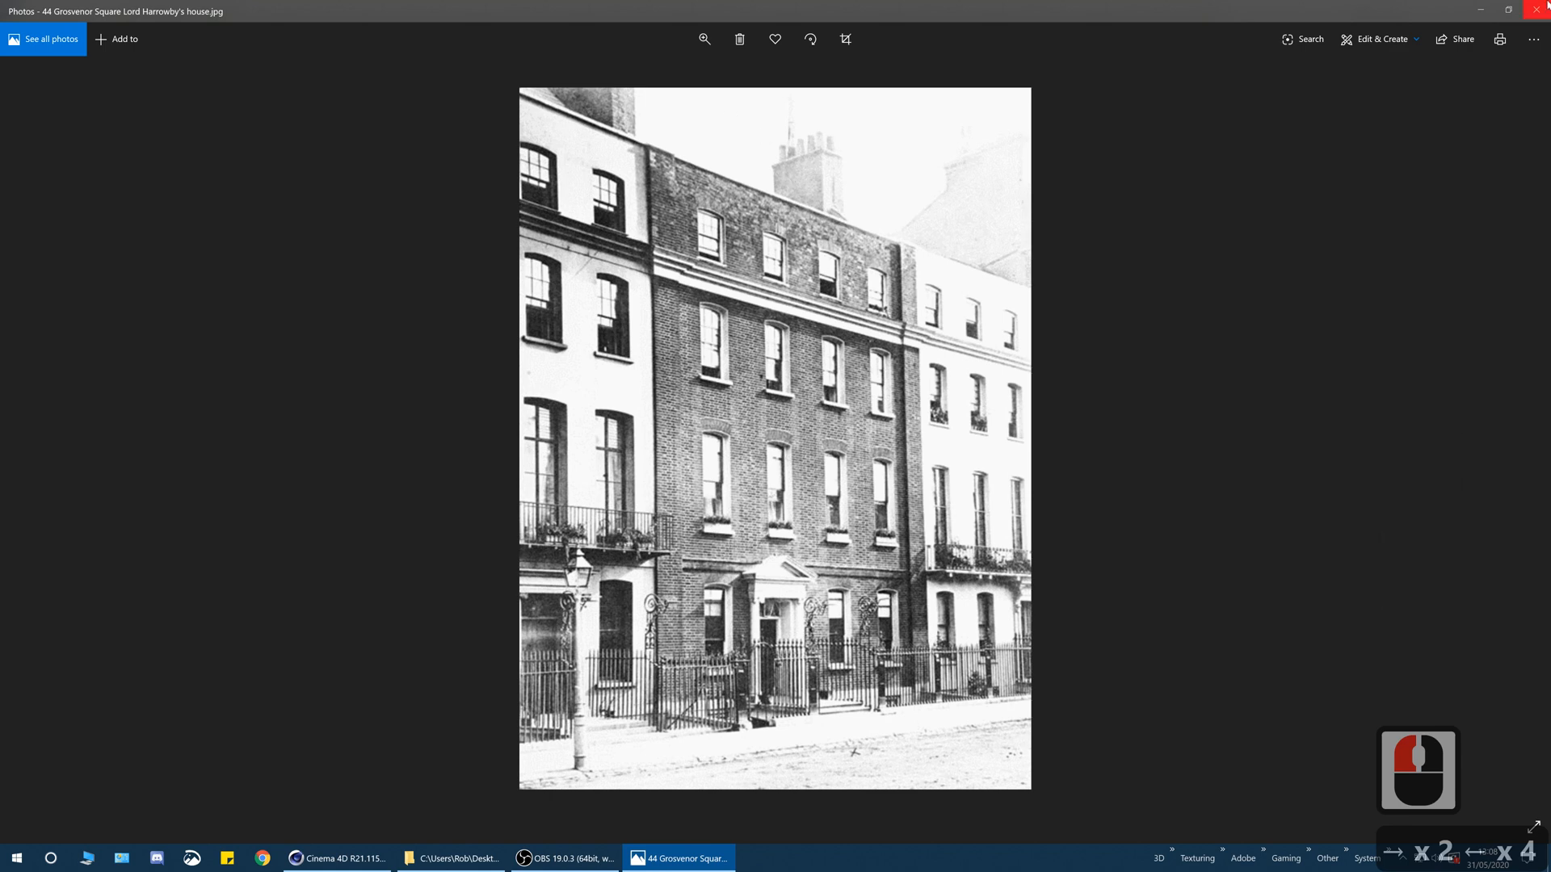
click(1480, 10)
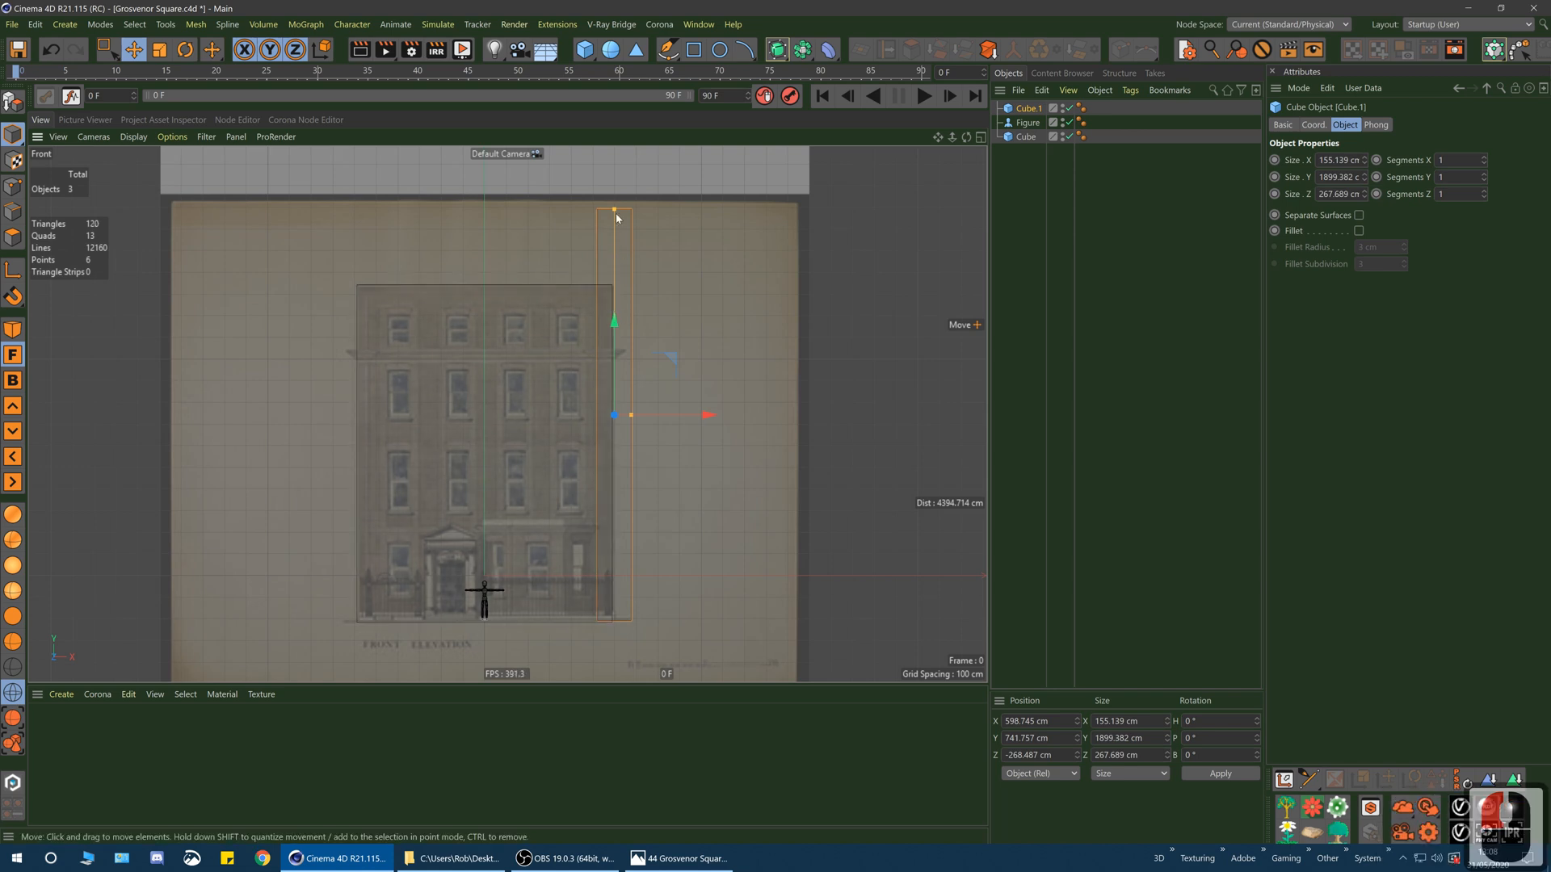
click(584, 49)
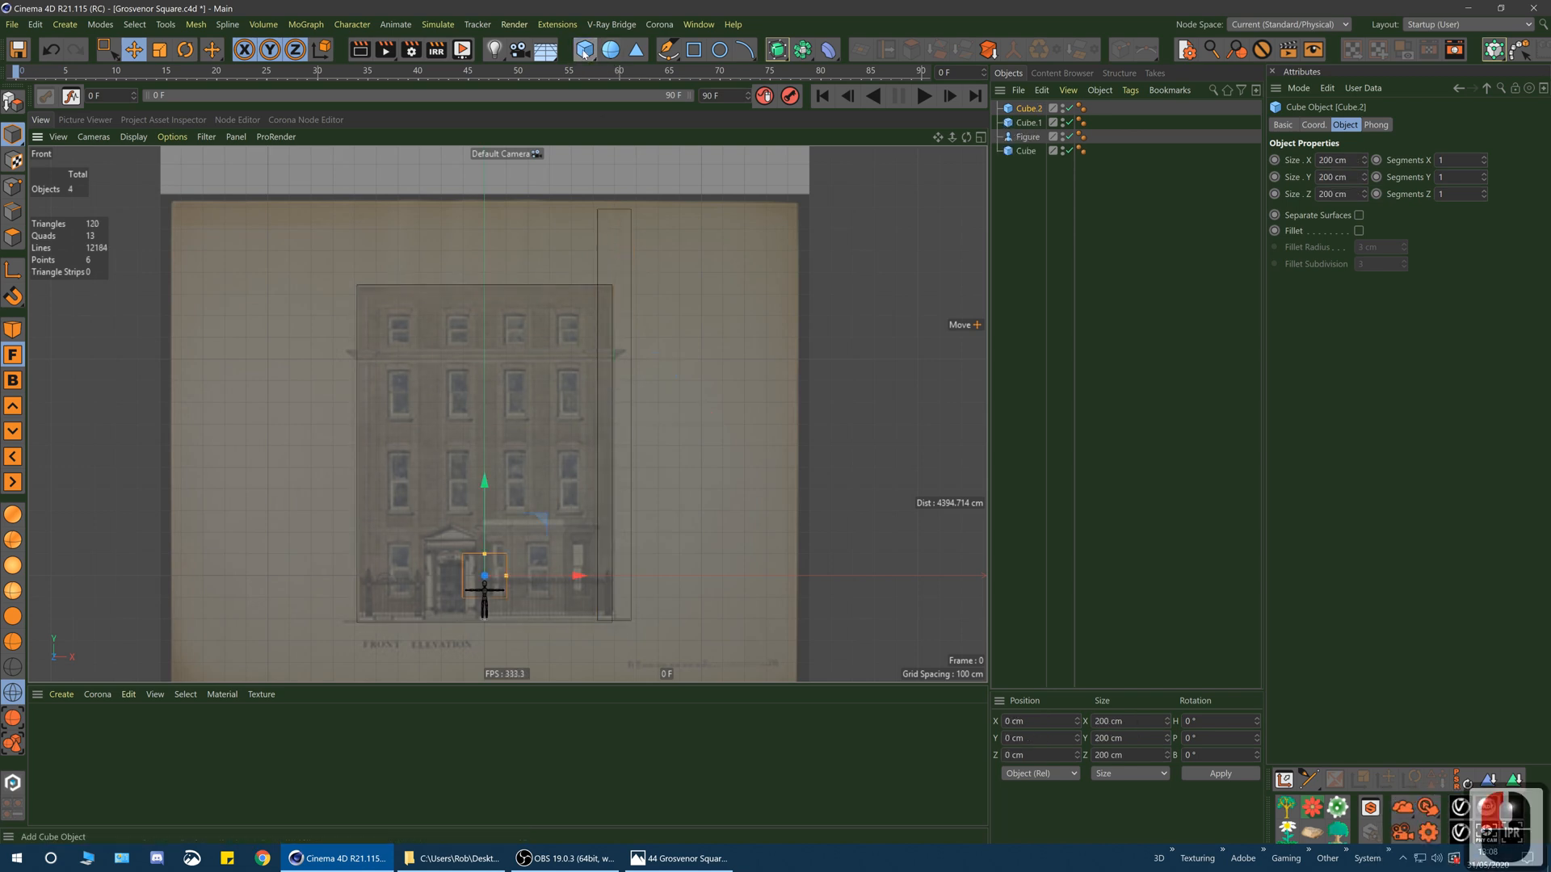
drag(537, 515, 681, 212)
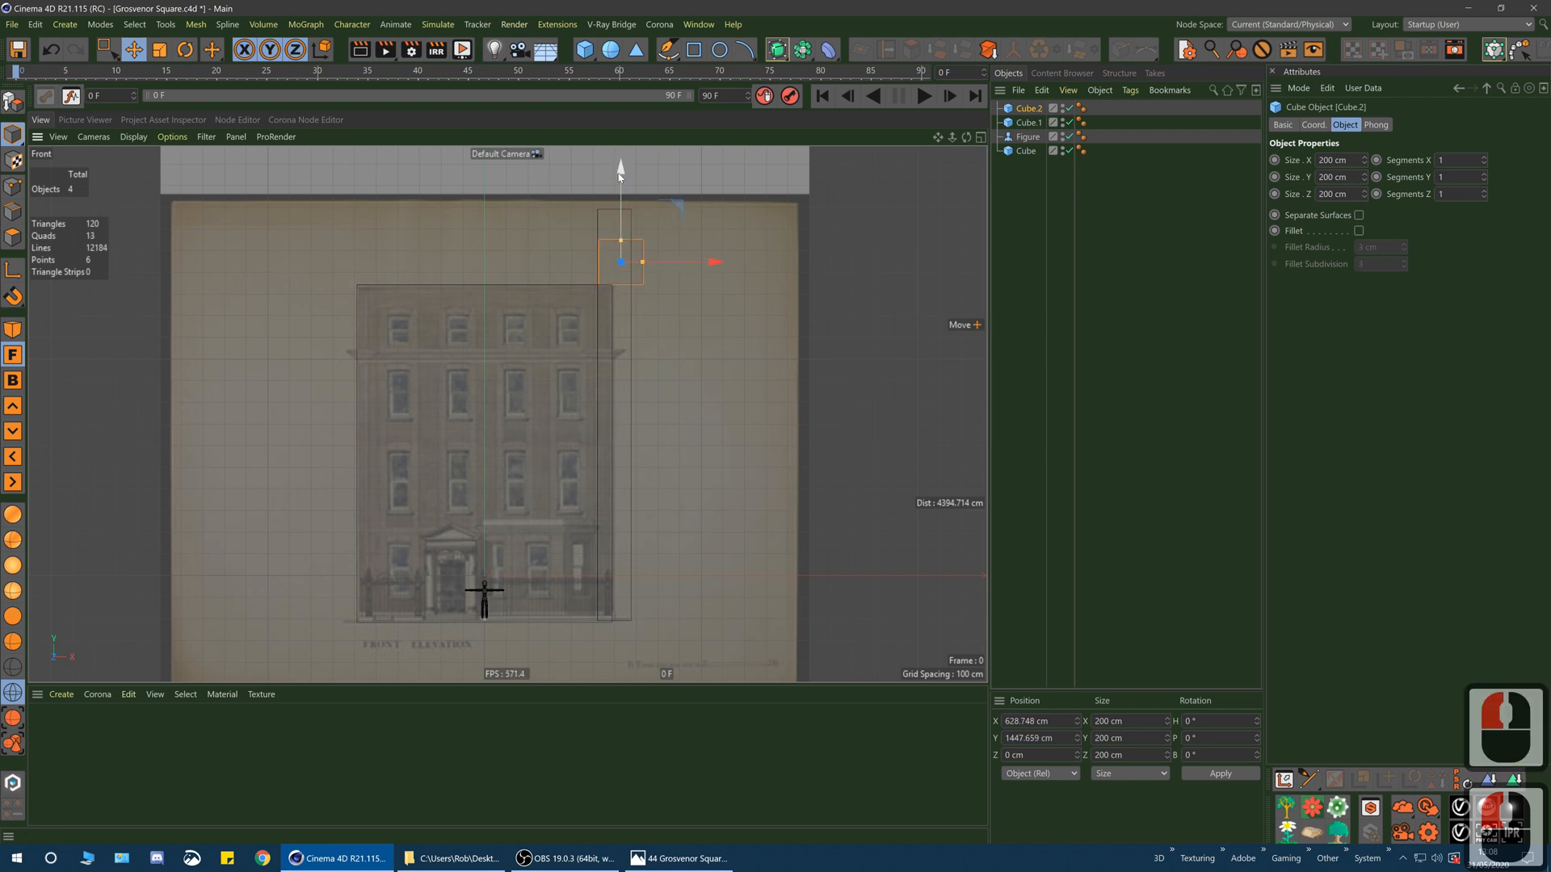
mouse_move(618, 164)
mouse_down()
mouse_move(628, 151)
mouse_move(614, 155)
mouse_up()
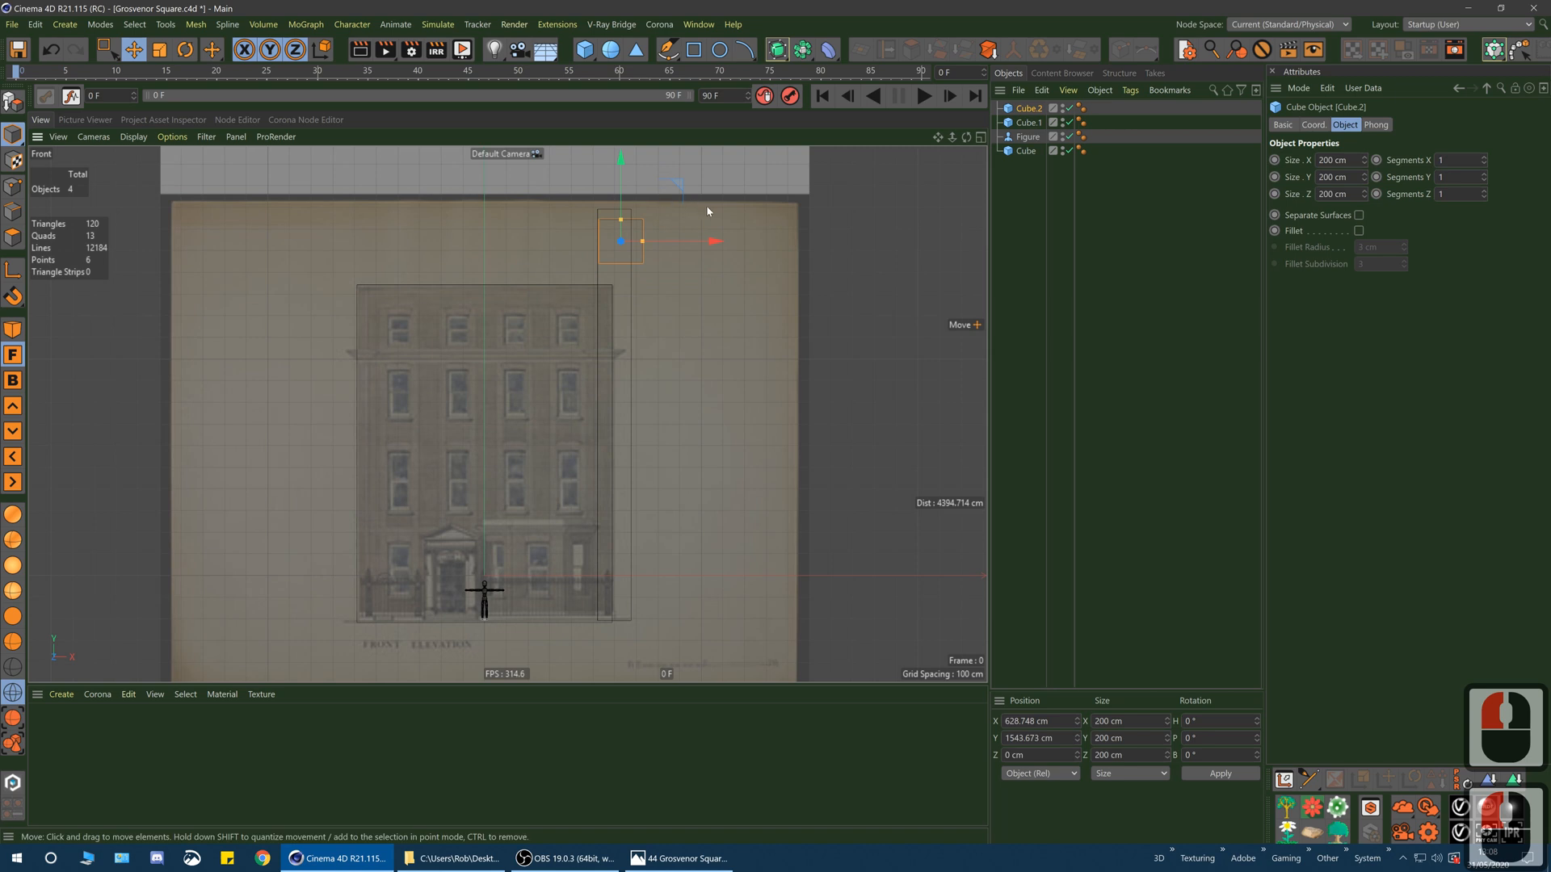
key(Delete)
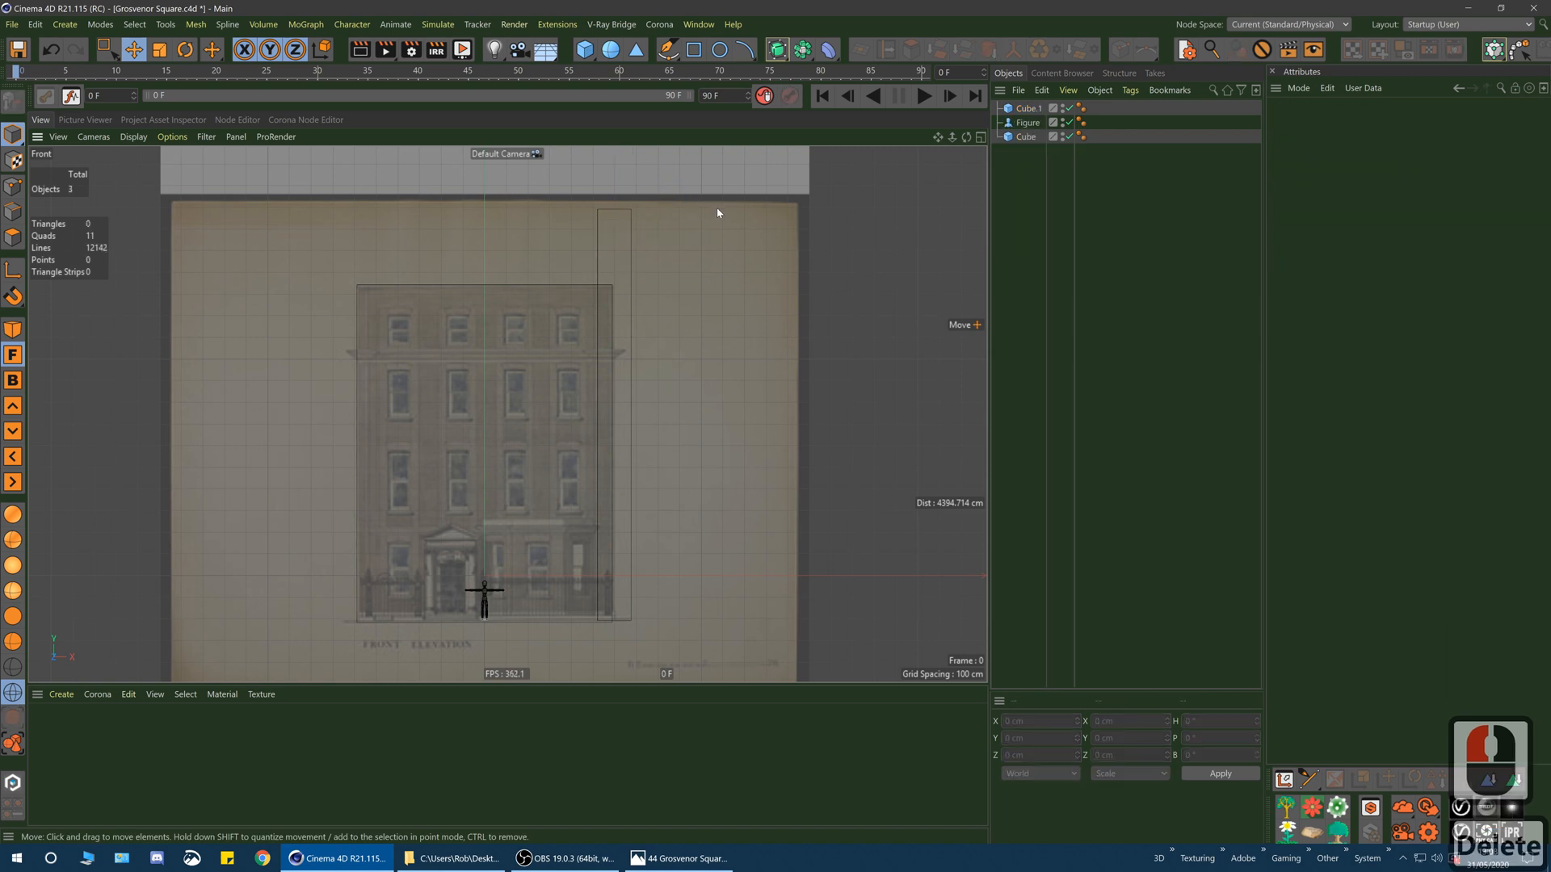
- Rename the main building cube as Structure and the tall chimney cube as Stack
middle_click(632, 287)
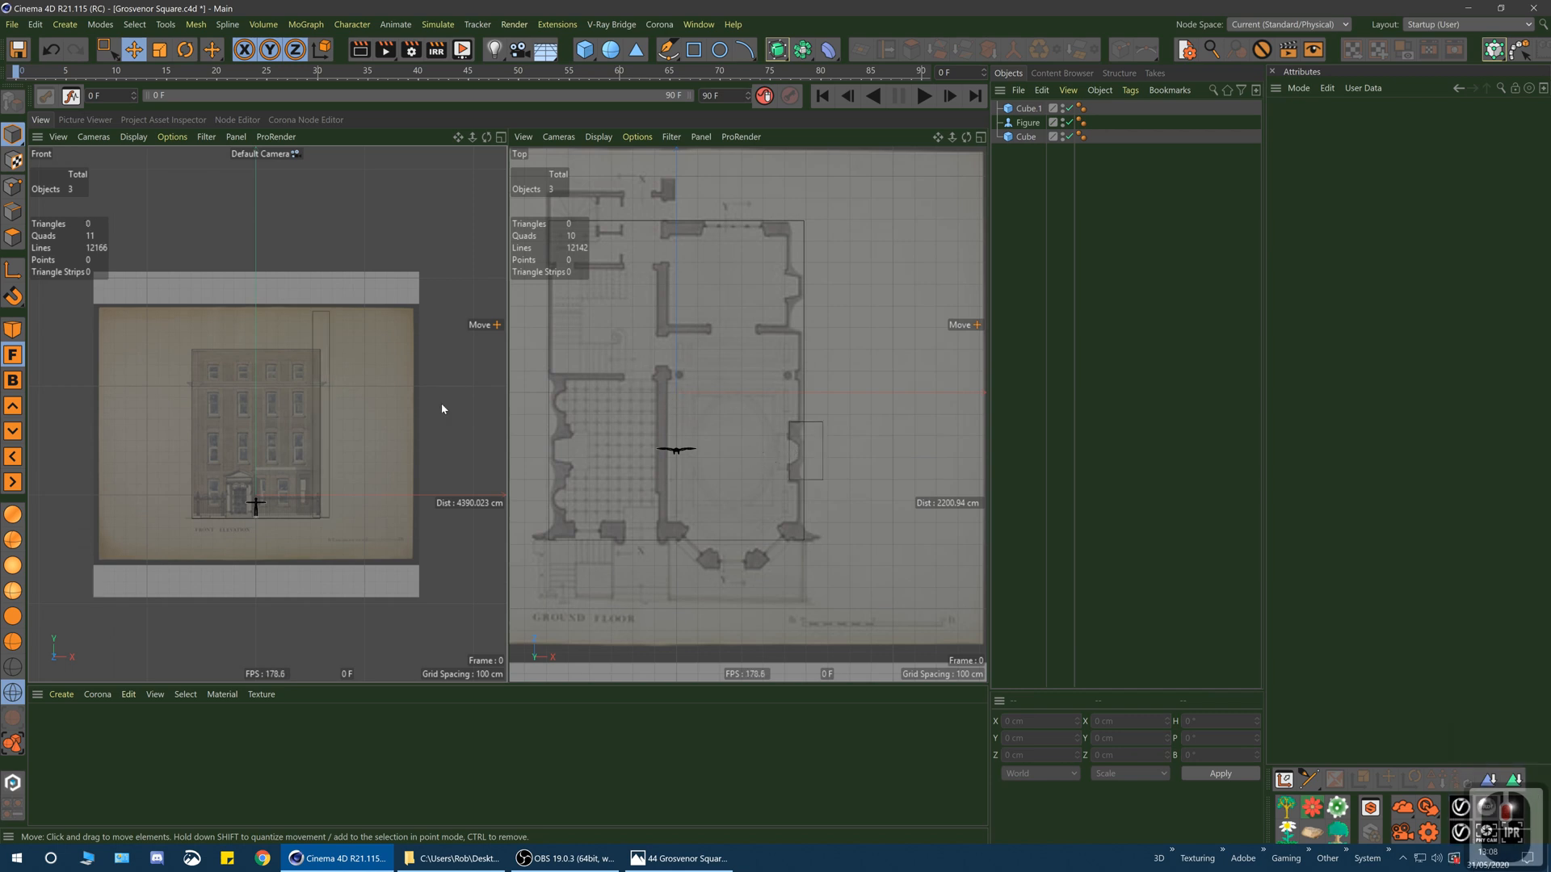
click(1024, 137)
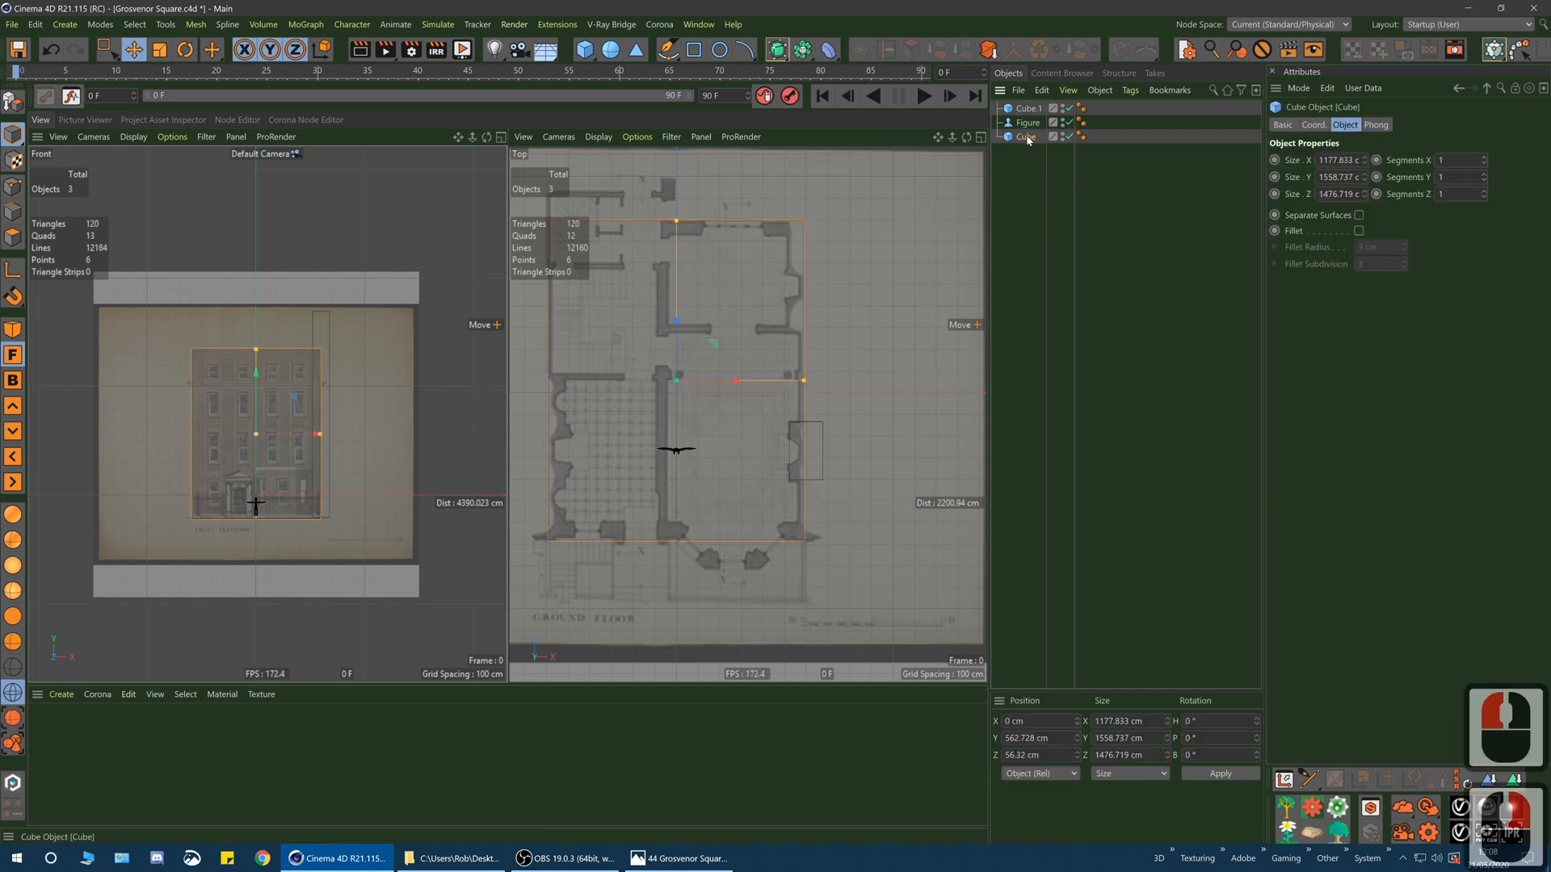
double_click(1026, 138)
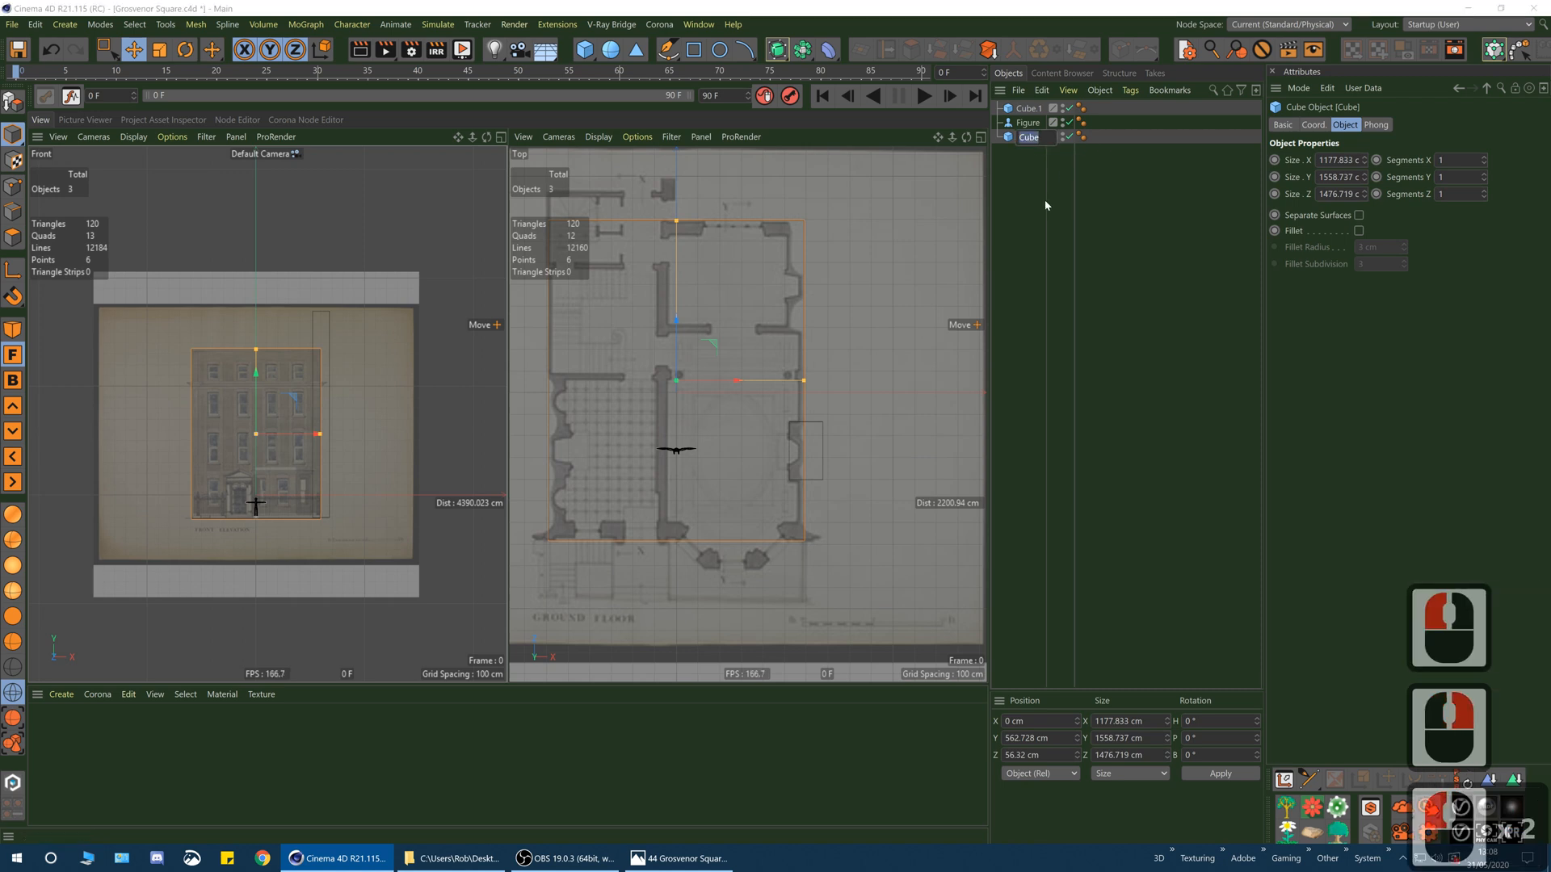
text(Structure)
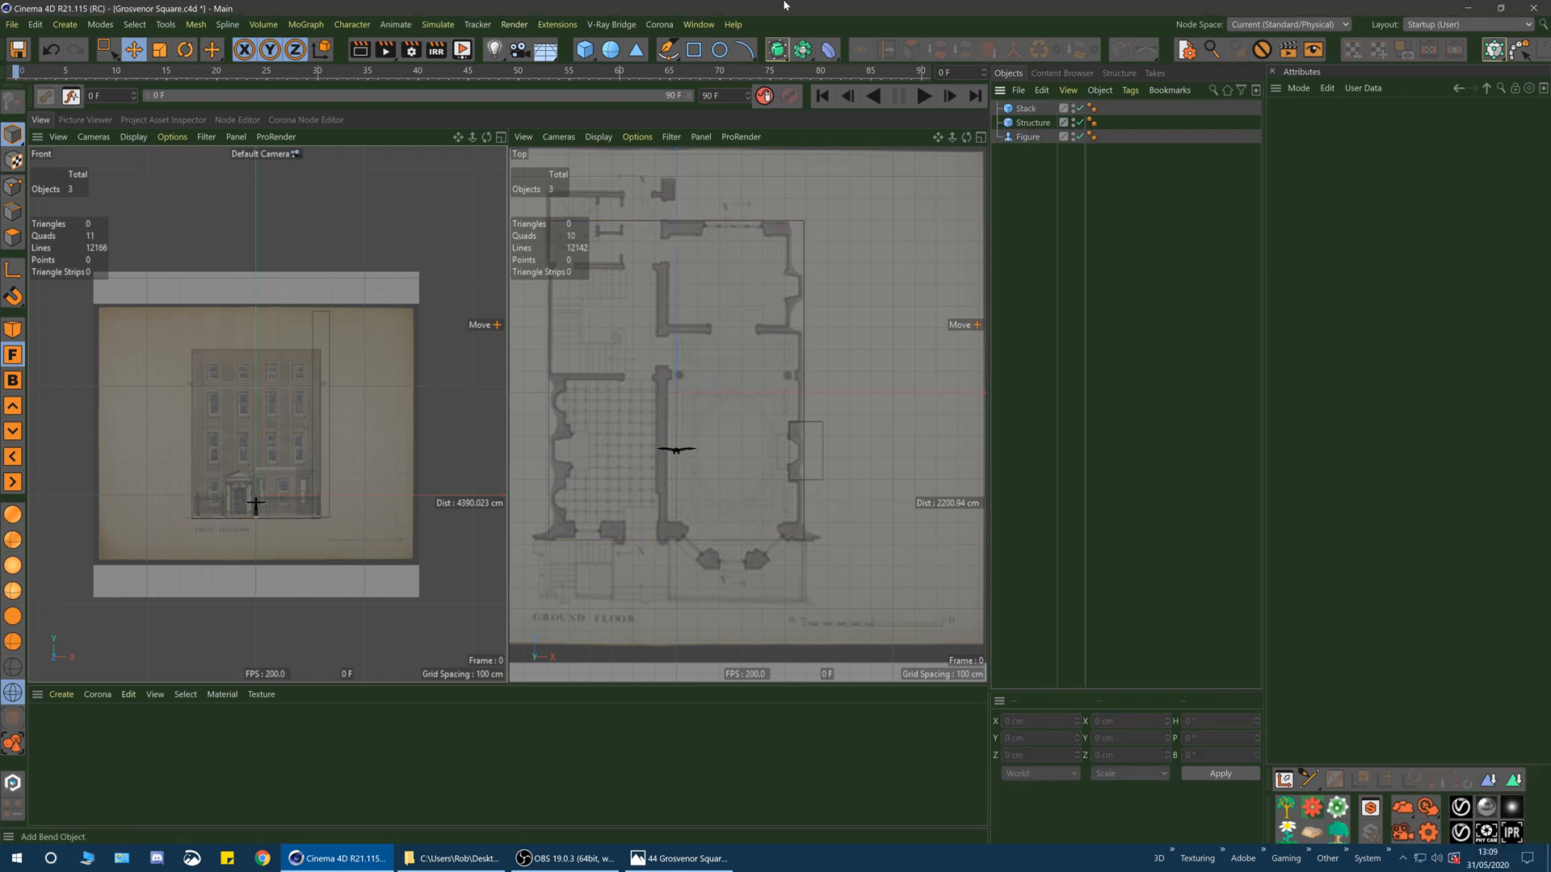
click(702, 377)
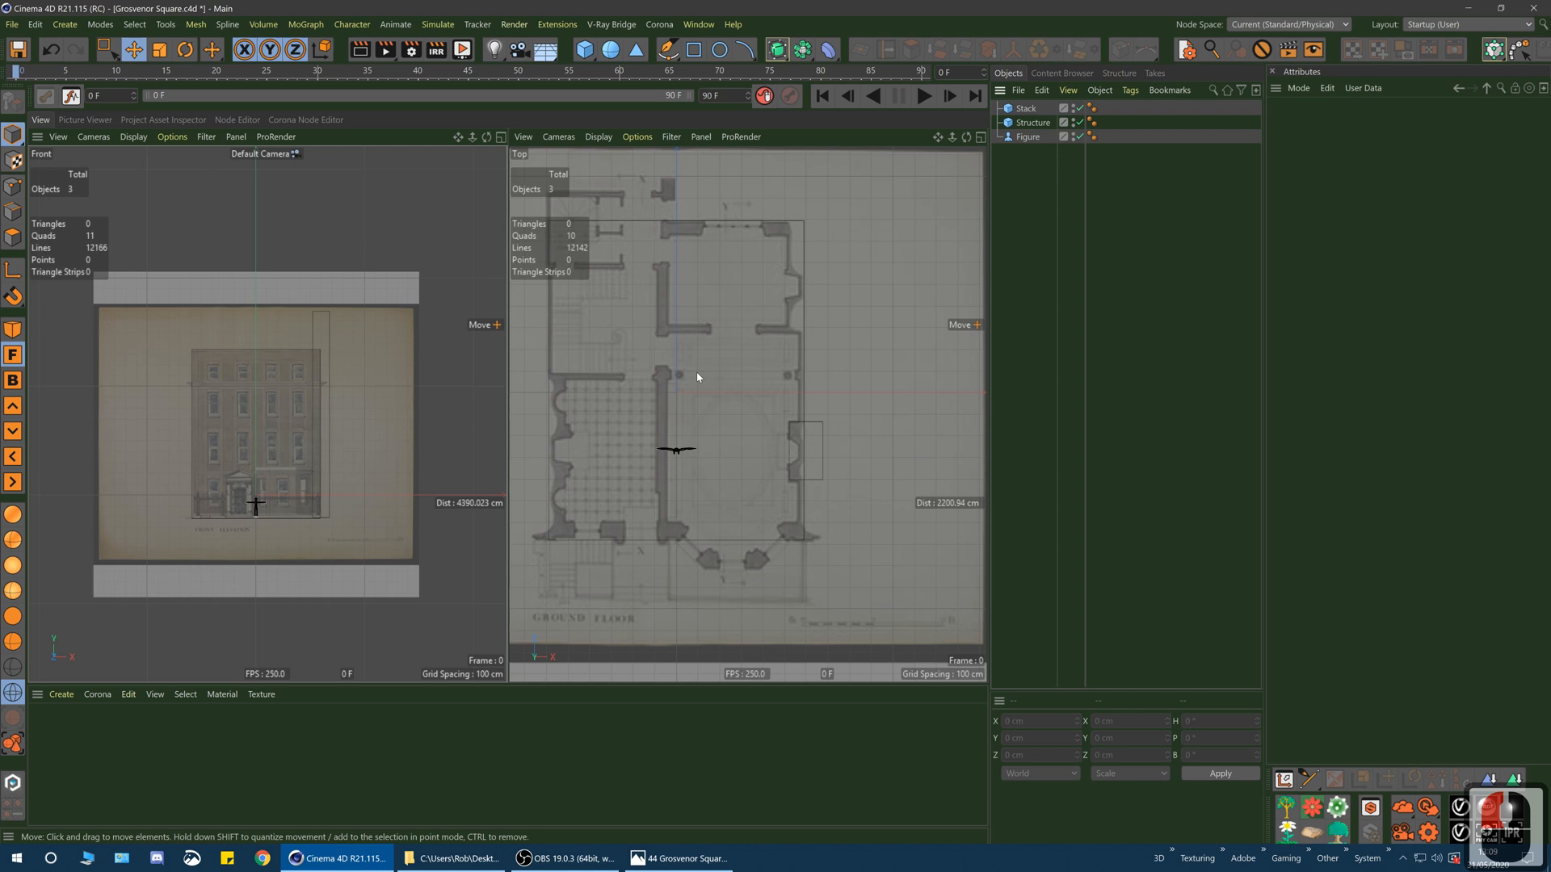
middle_click(696, 372)
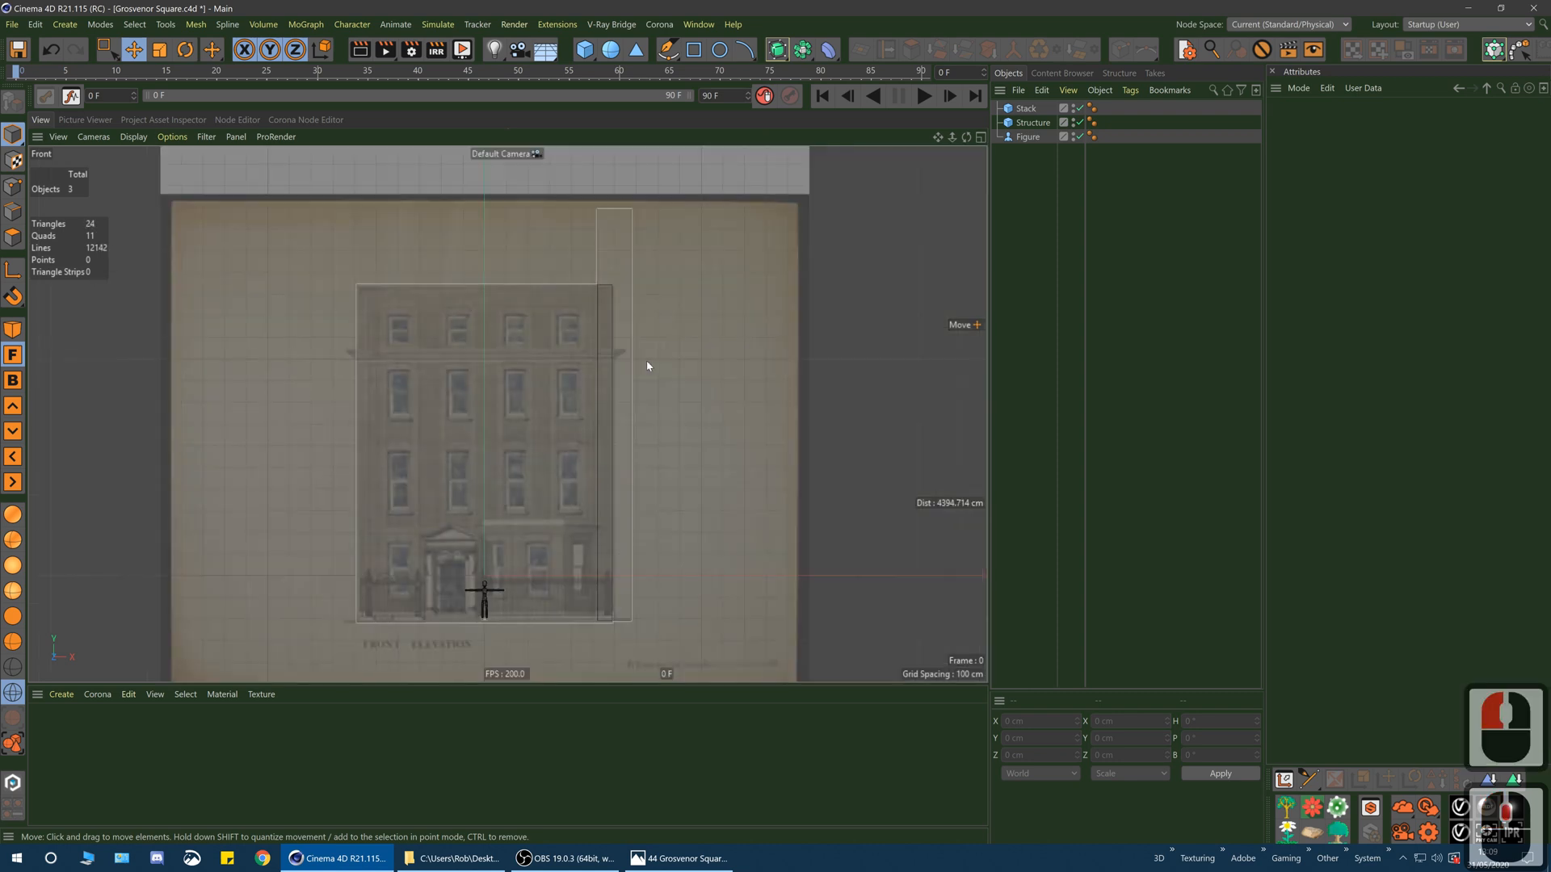
alt+middle_drag(592, 371, 659, 359)
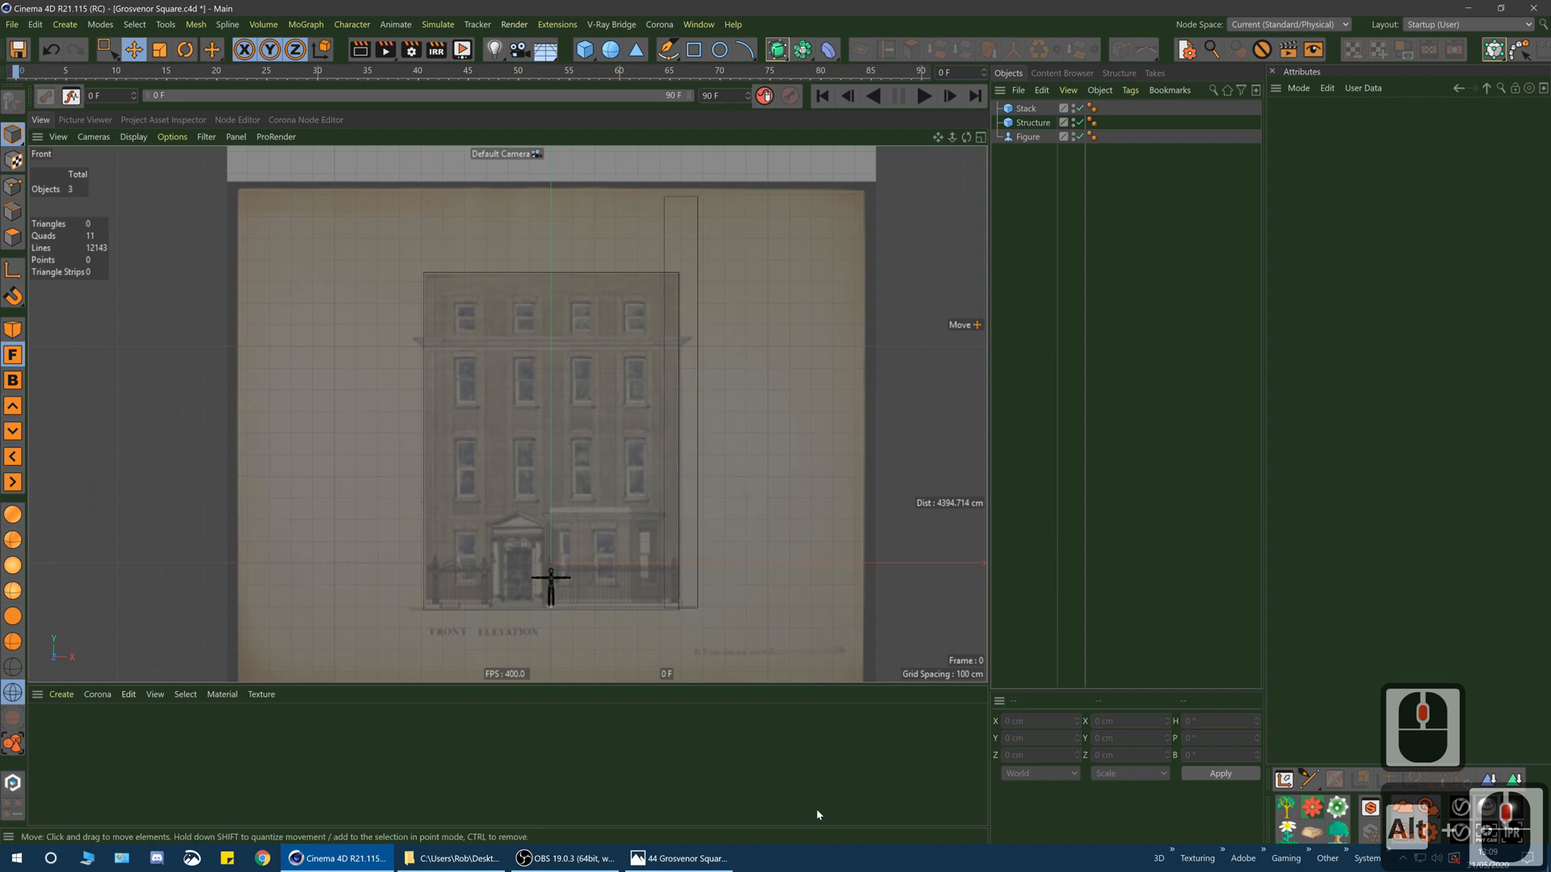
- Add a cube at the facade's left edge in the front view and stretch it to about 1488 cm high, standing on the ground line
click(682, 858)
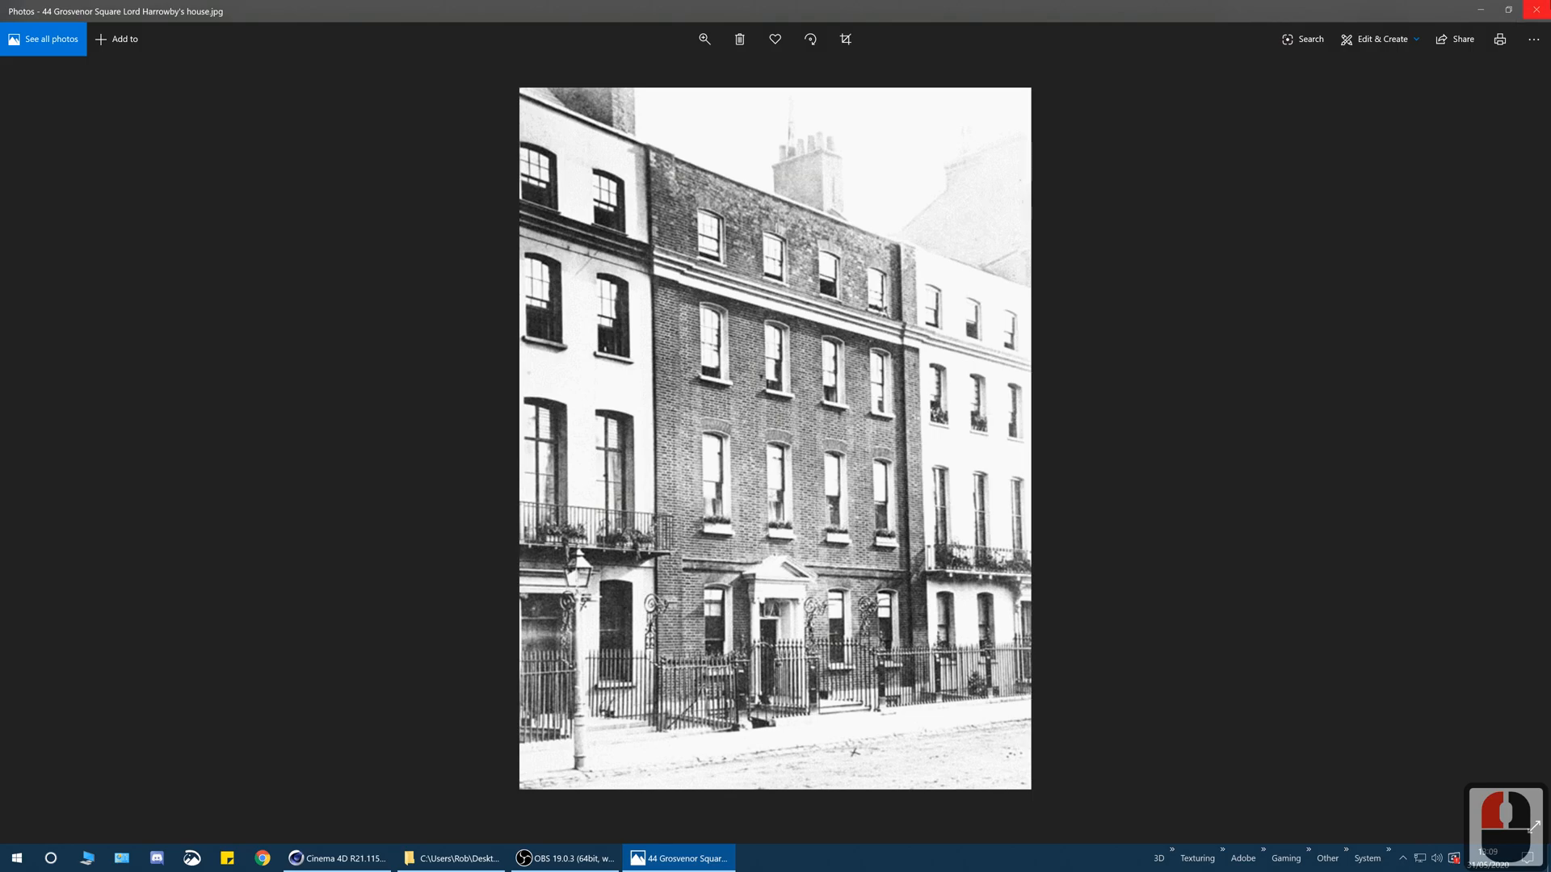
click(1480, 9)
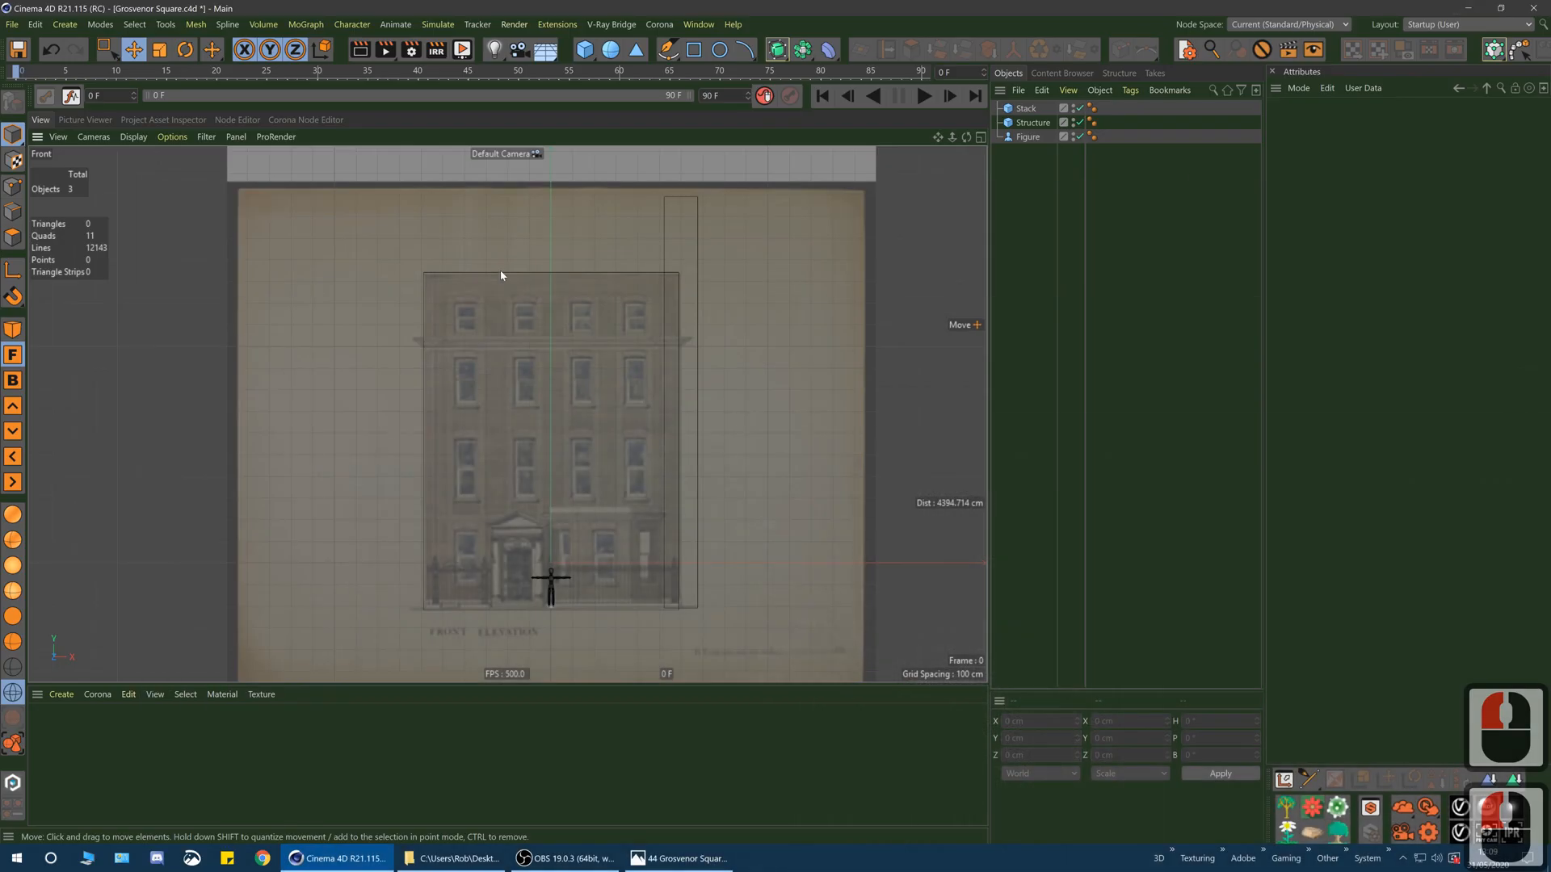
click(584, 50)
drag(647, 568, 523, 586)
drag(425, 495, 423, 337)
drag(425, 418, 442, 276)
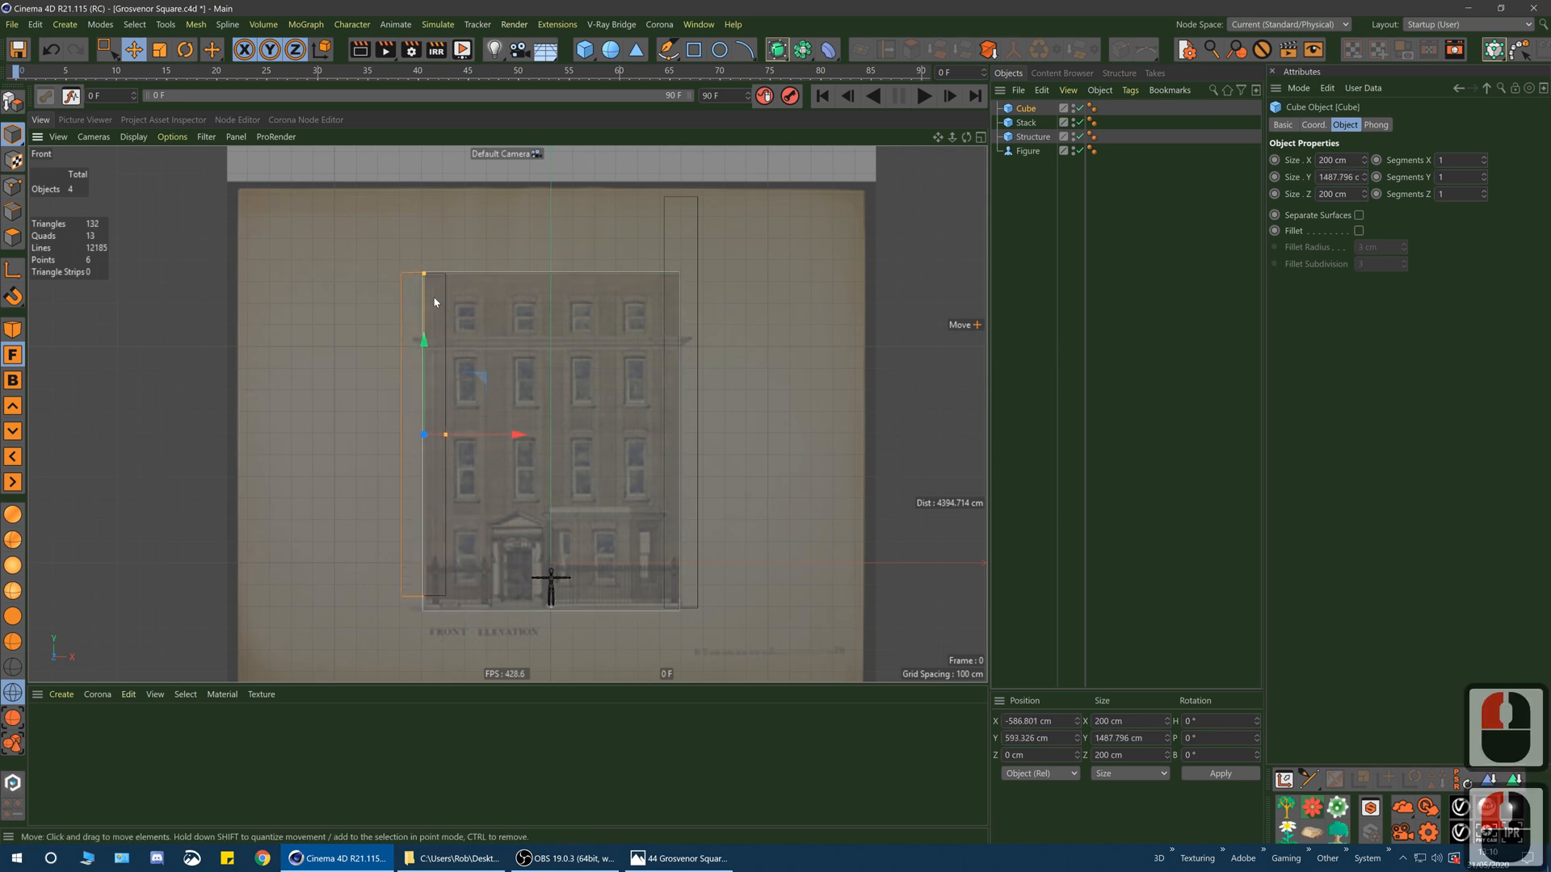
drag(423, 338, 428, 351)
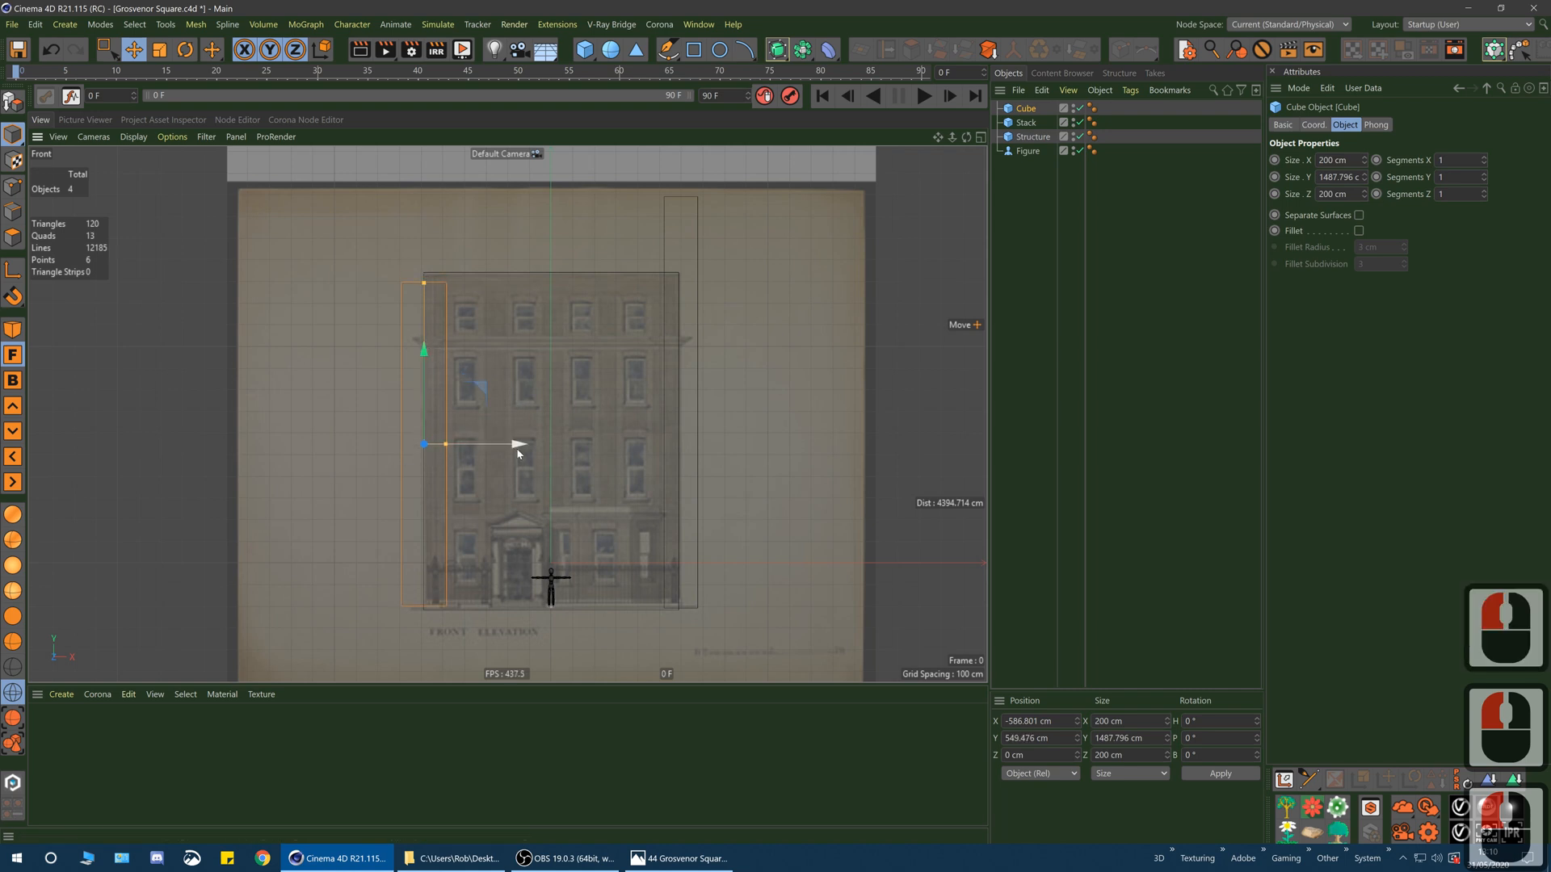
- Narrow the new cube to about 67 cm in X, keeping its outer side aligned with the facade's left edge
drag(515, 446, 444, 446)
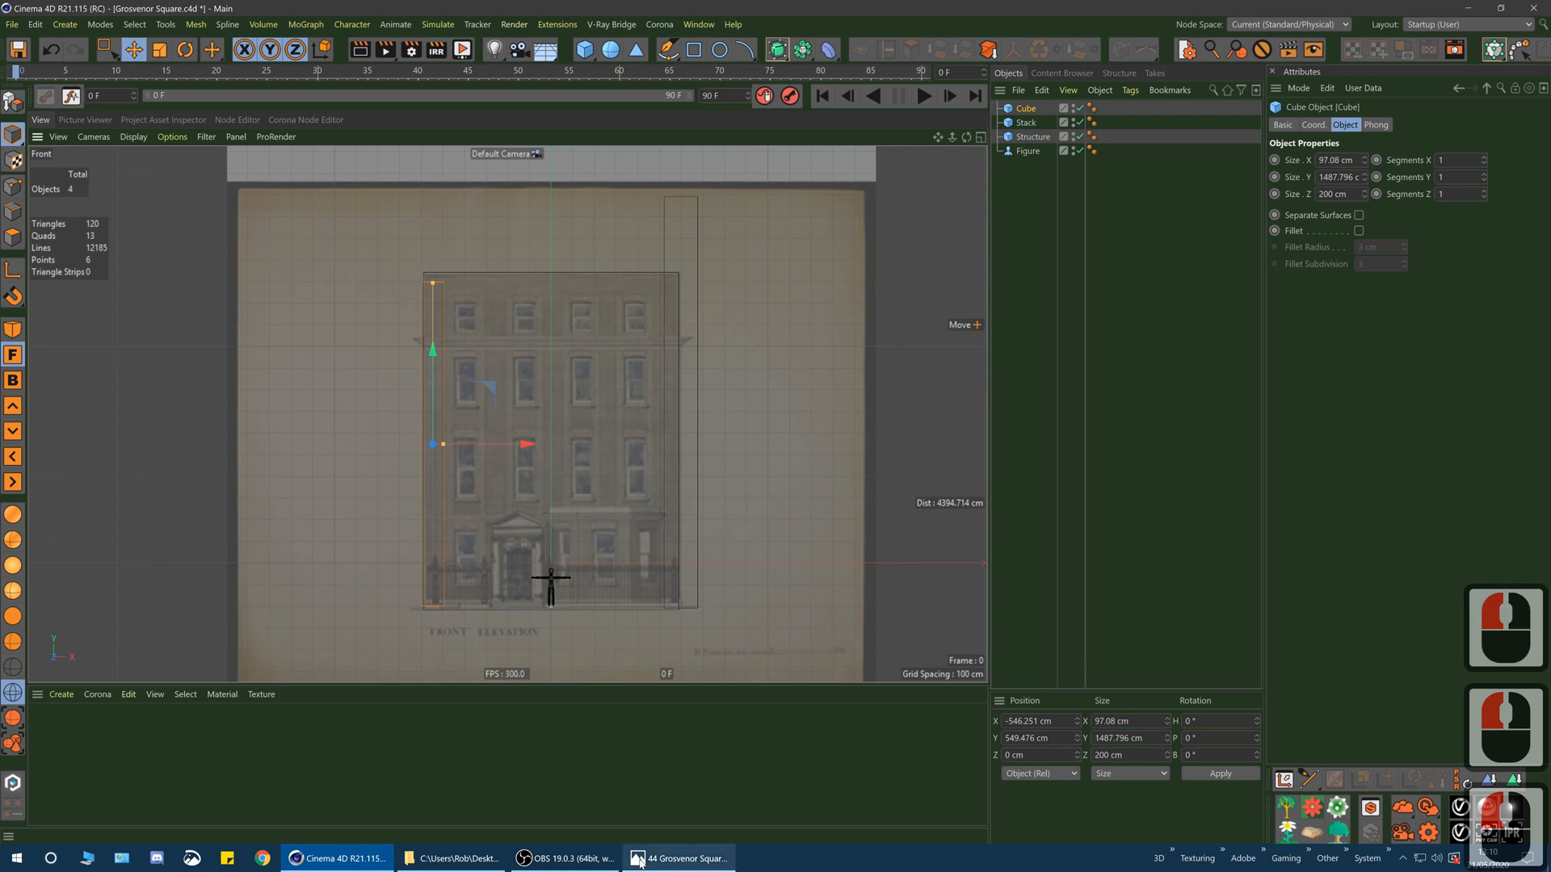
scroll(415, 321, up, 5)
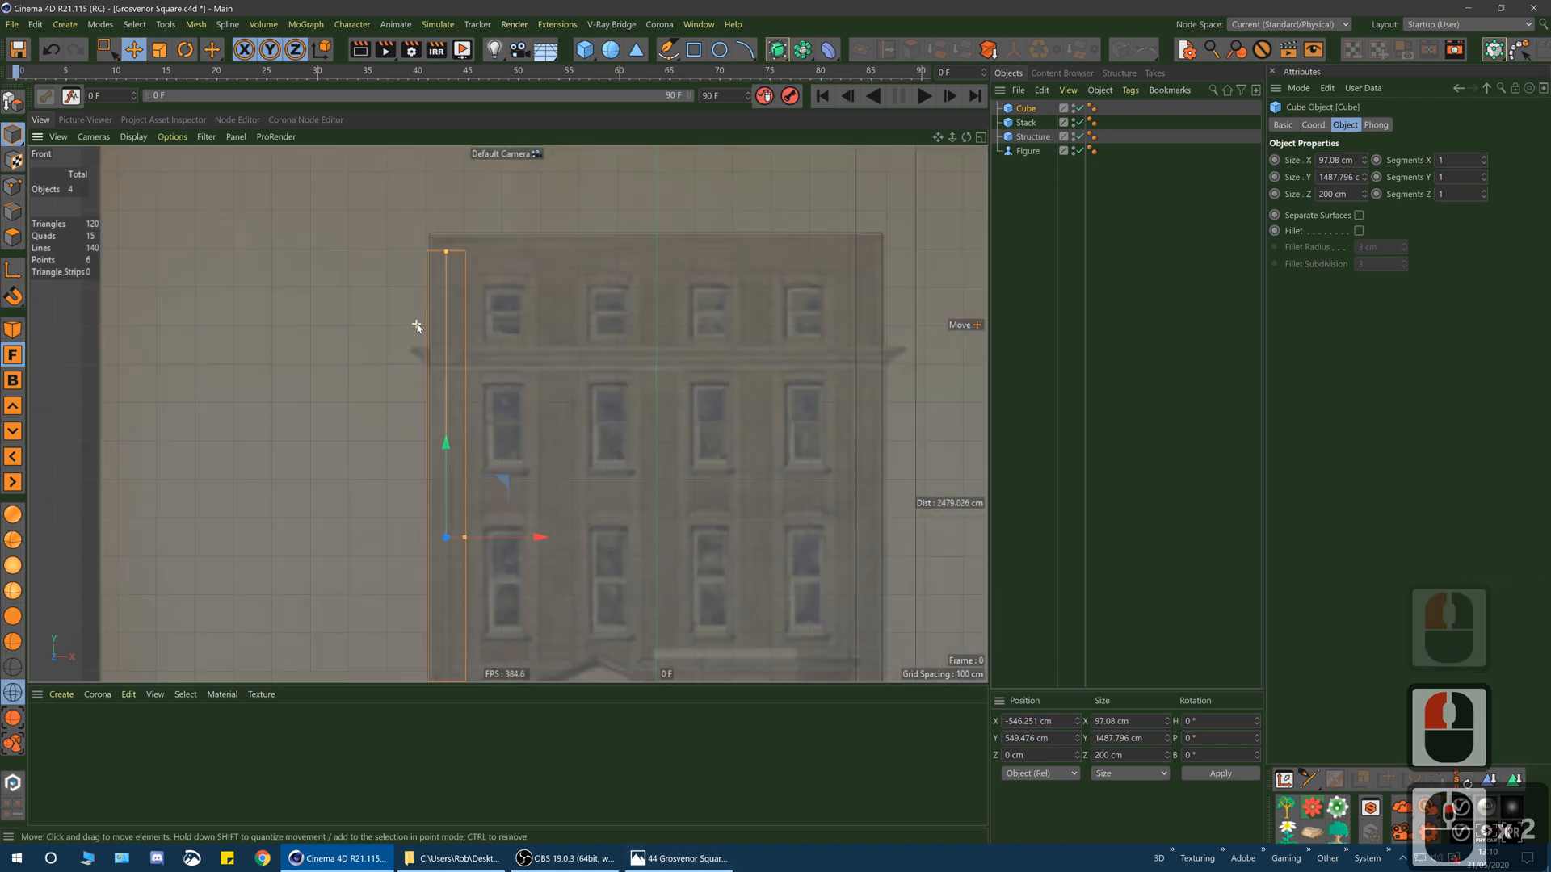
scroll(468, 387, down, 4)
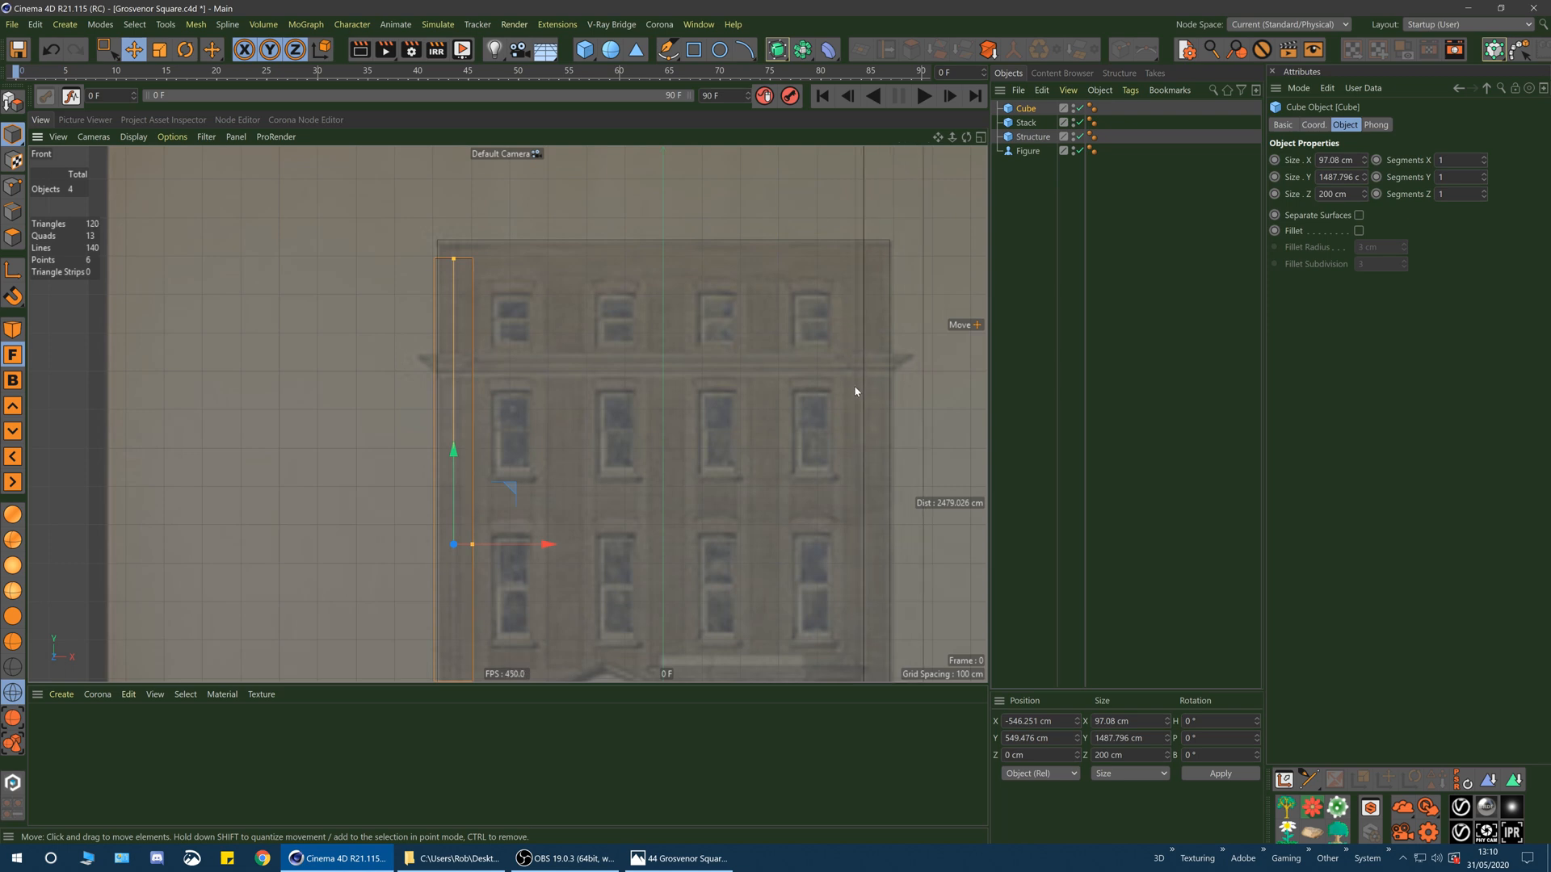
mouse_move(548, 544)
mouse_down()
mouse_move(461, 545)
mouse_move(538, 545)
mouse_up()
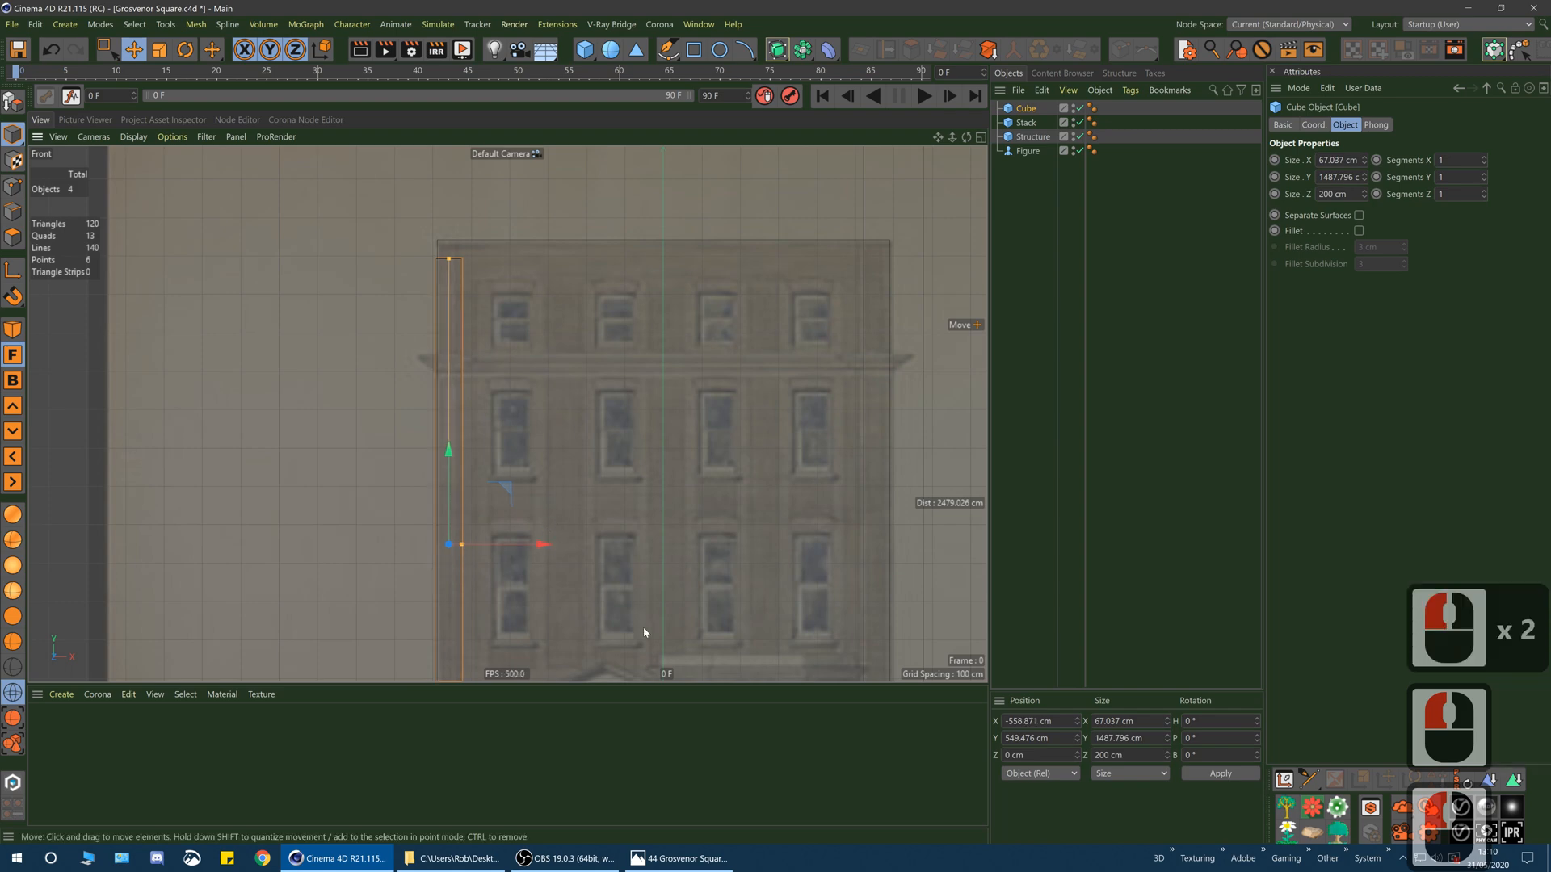
- Compare the street photograph with the floor plans, enlarging the plan sheet to examine the walls at the facade's outer corners
click(679, 858)
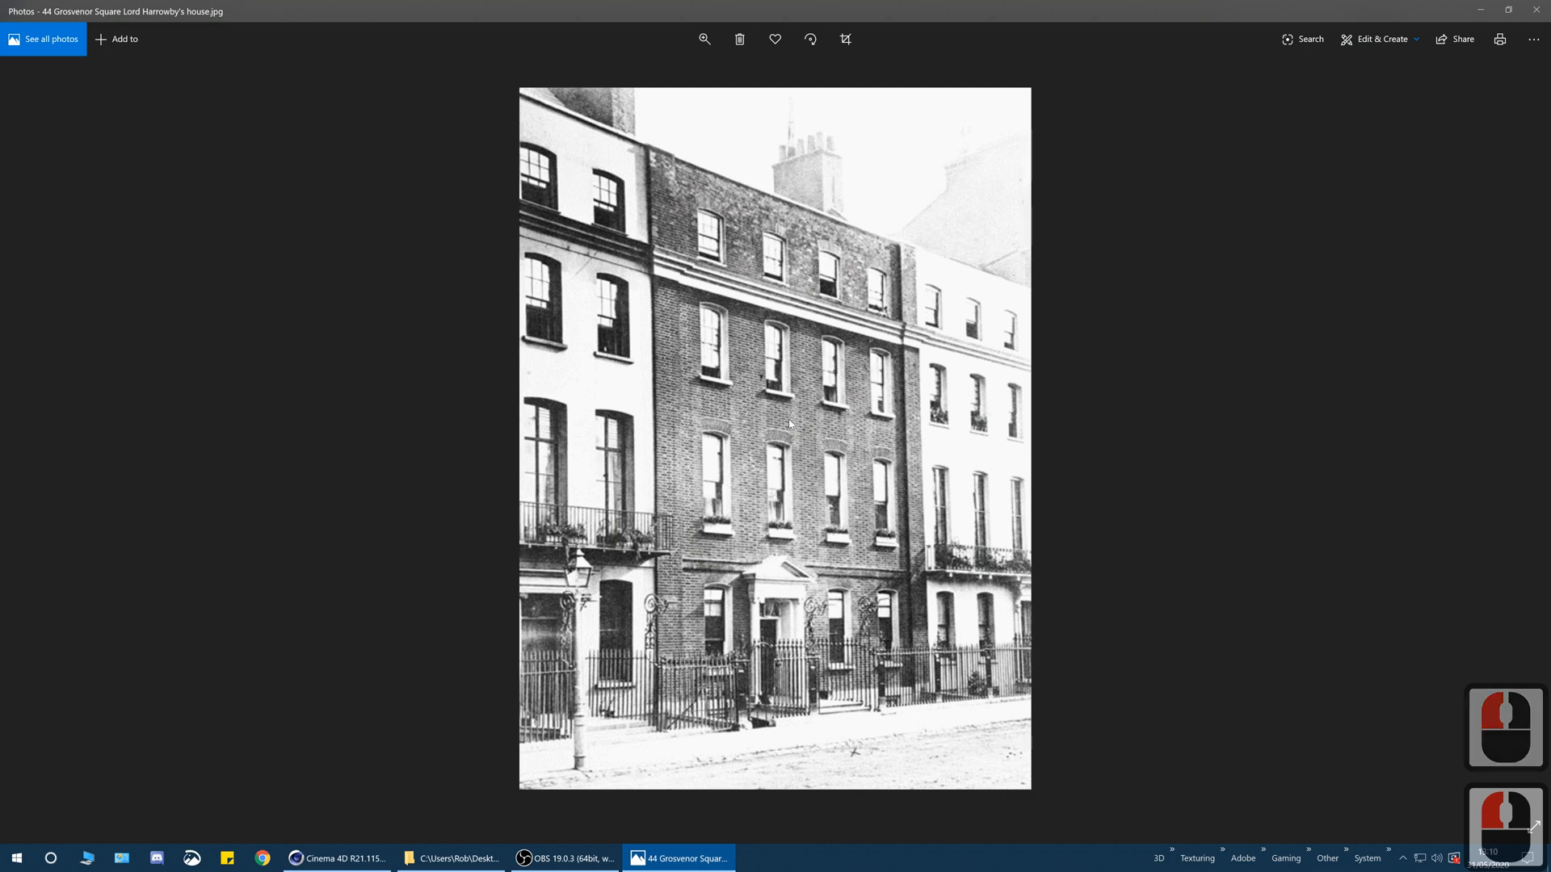
key(Right)
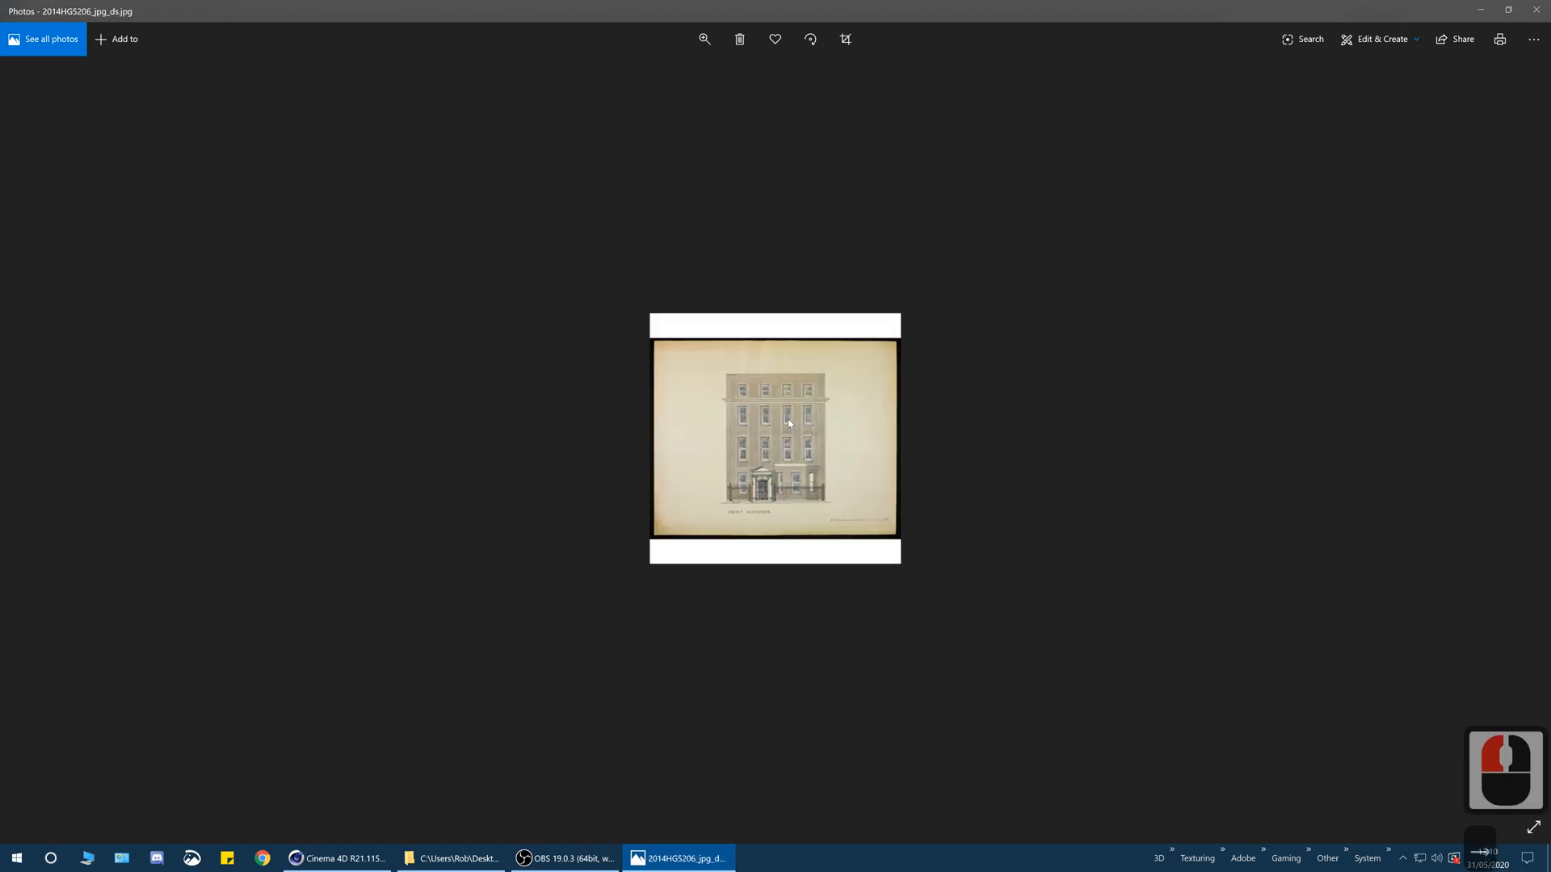
key(Left)
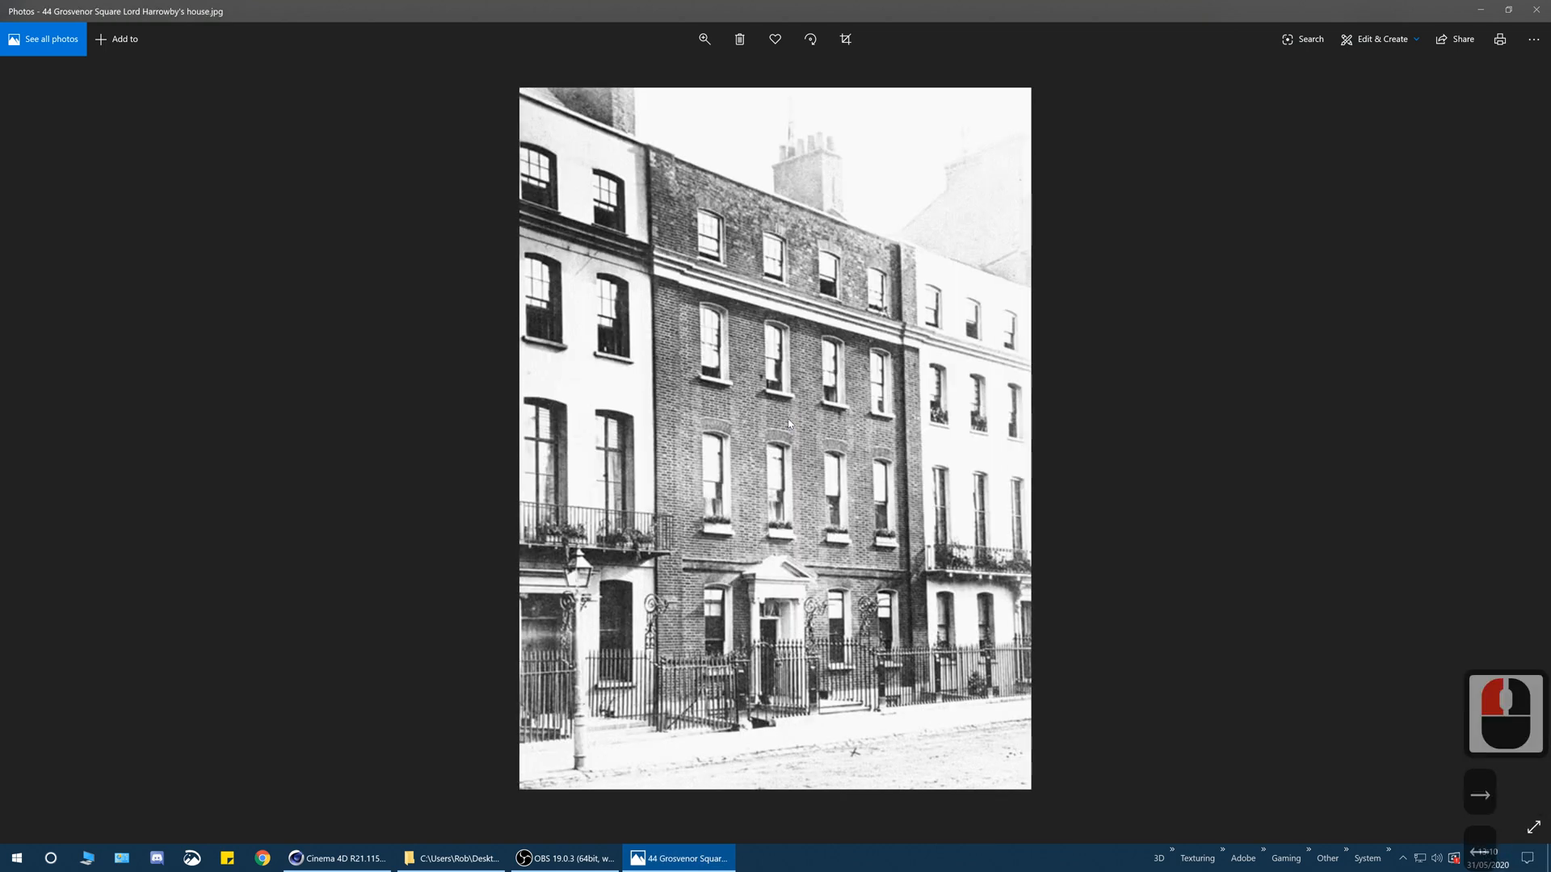
key(Left)
key(Right)
key(Right)
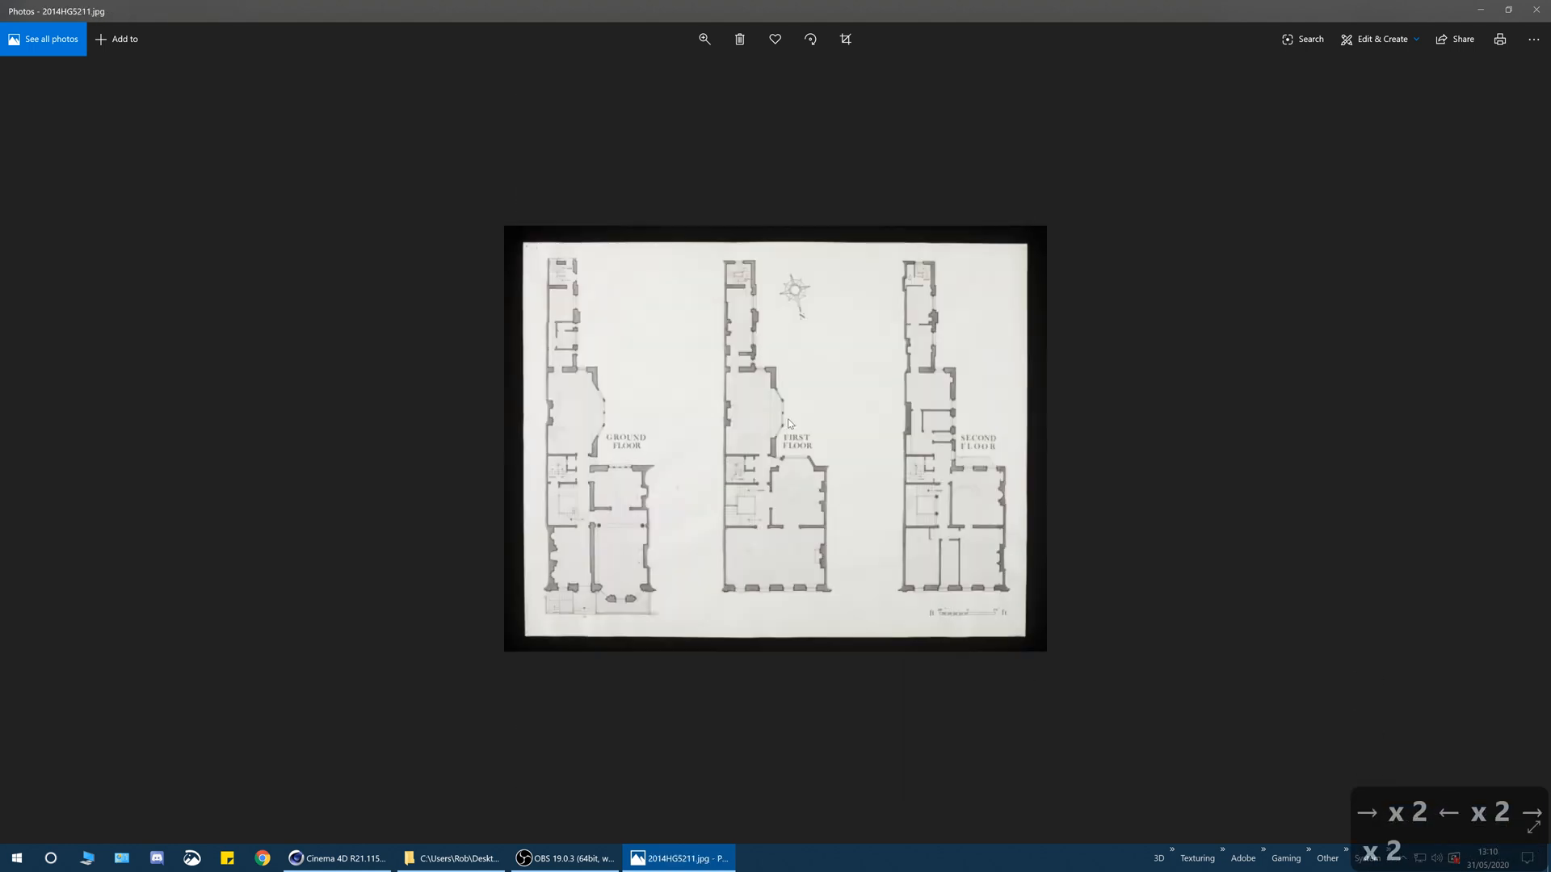
click(705, 39)
click(723, 75)
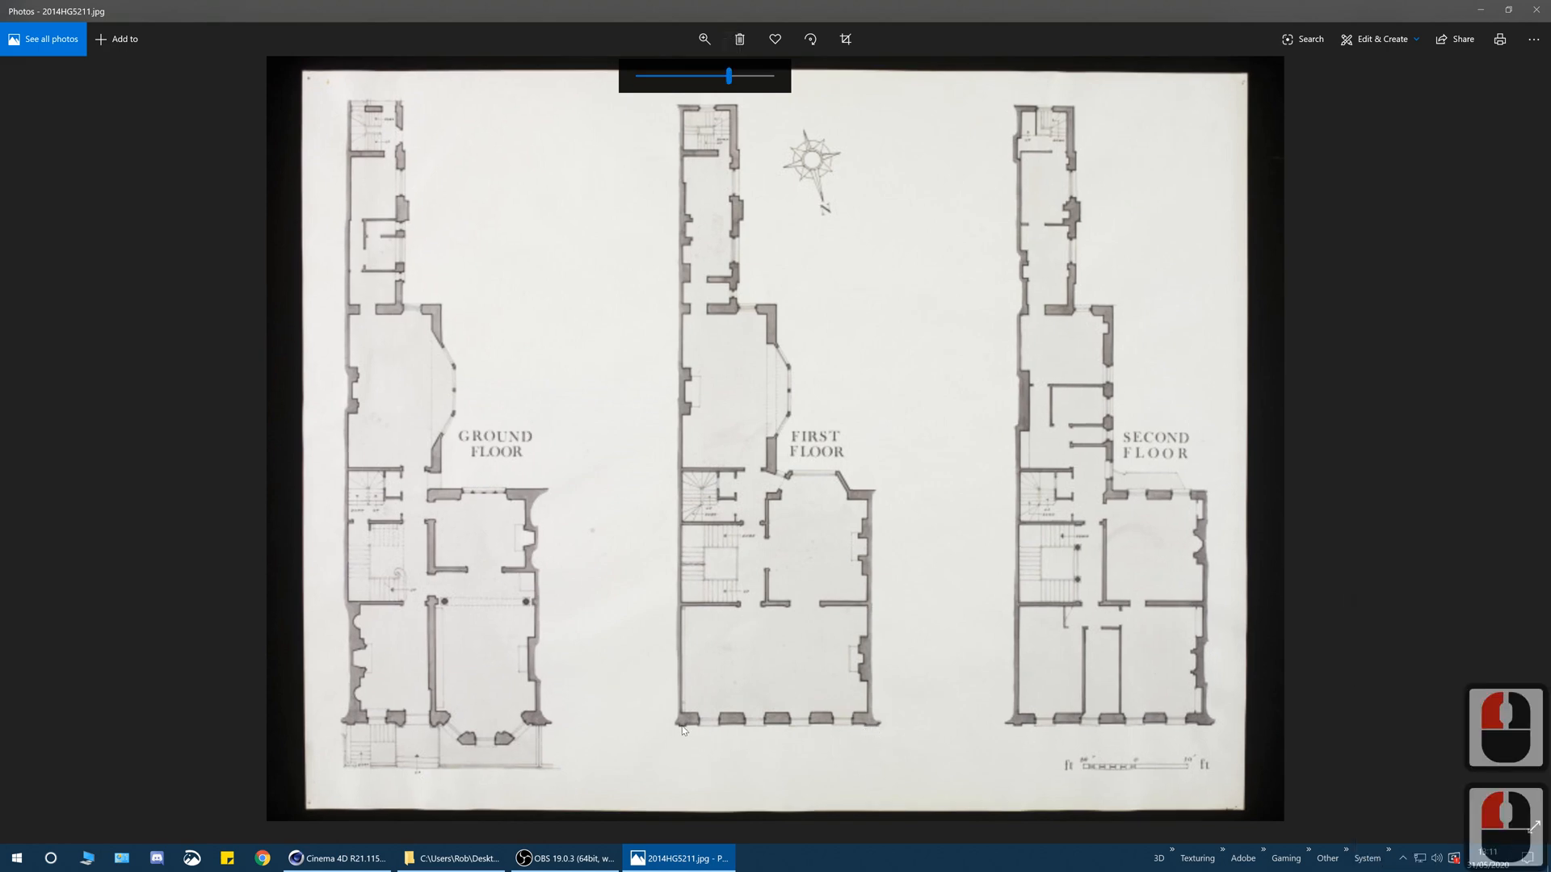
click(1481, 10)
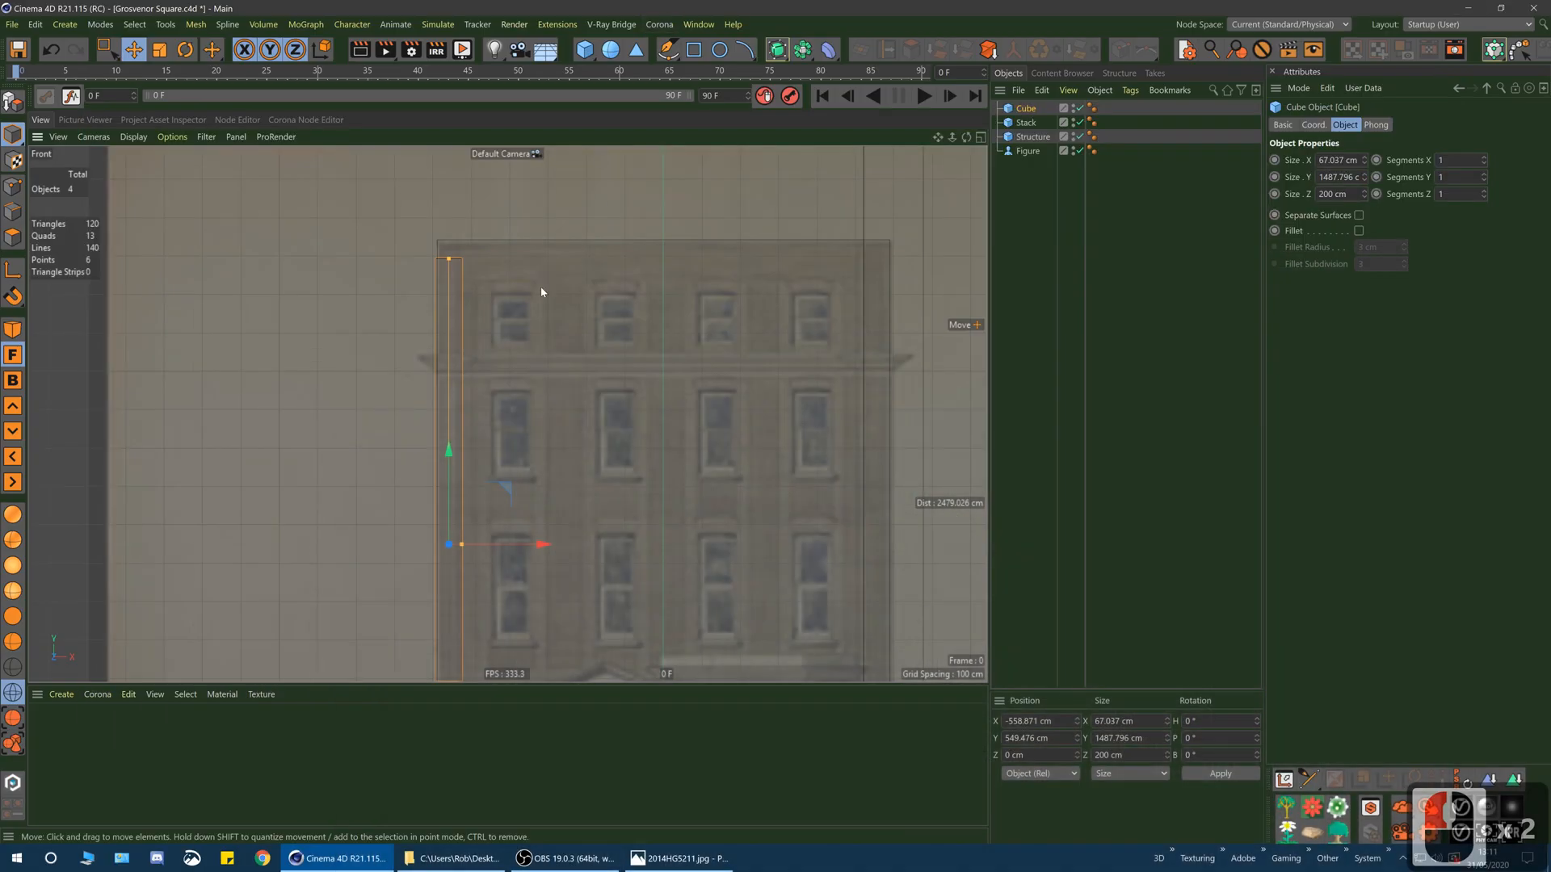
- Go back through the reference images to the street photograph and examine the brickwork along the facade's outer edges
alt+middle_drag(574, 531, 573, 487)
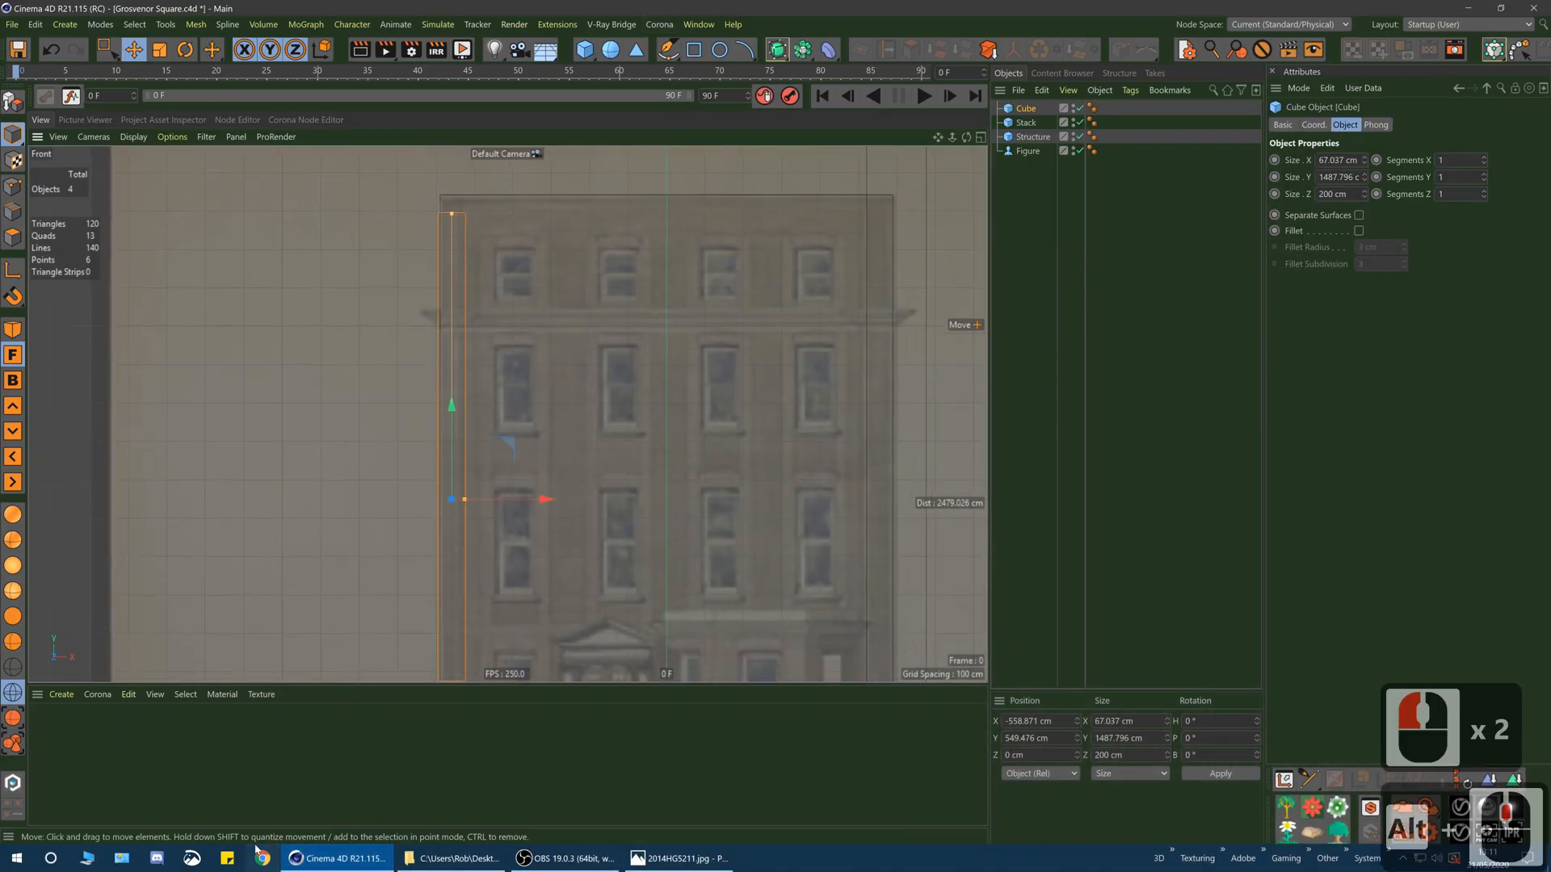
click(708, 858)
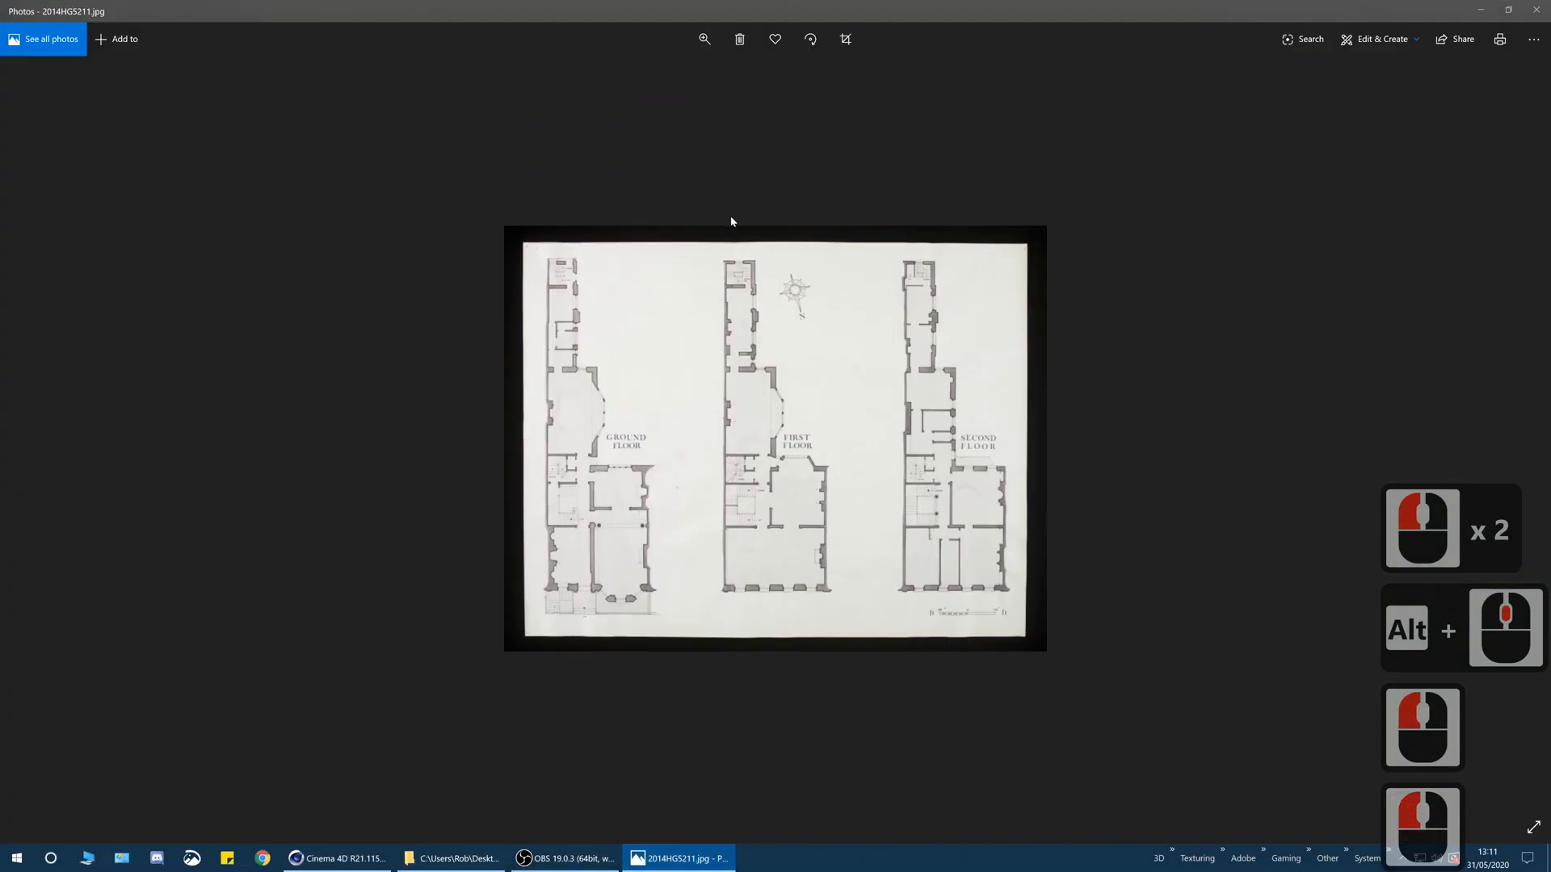
click(727, 217)
key(Left)
key(Left)
key(Left)
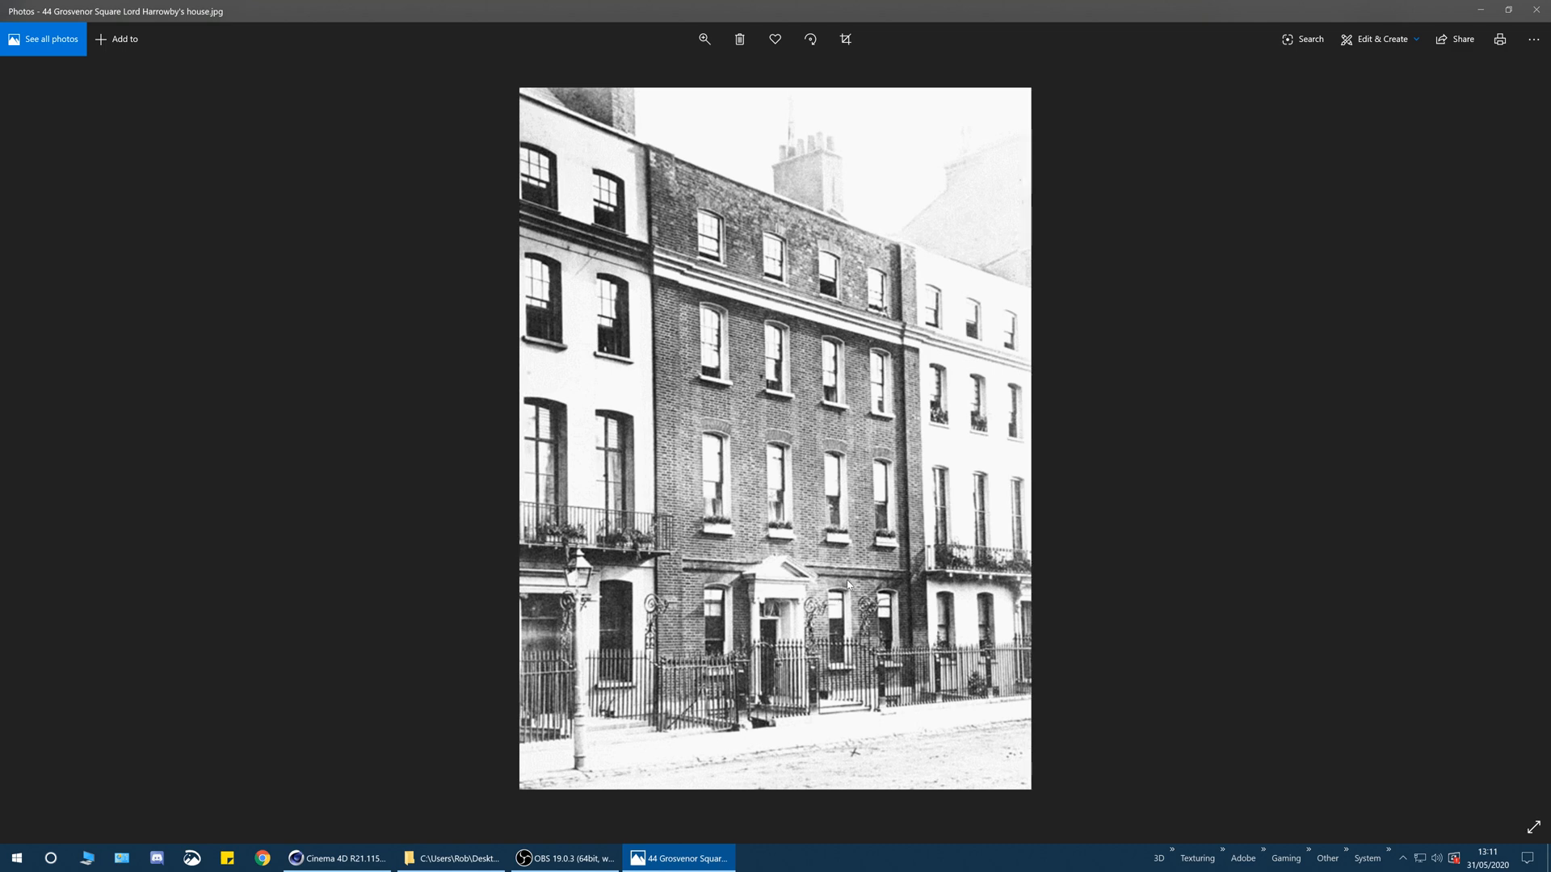
click(1532, 8)
- Set the edge cube's X size to 100 cm and shift it so its outer side meets the facade's left edge
scroll(538, 448, down, 3)
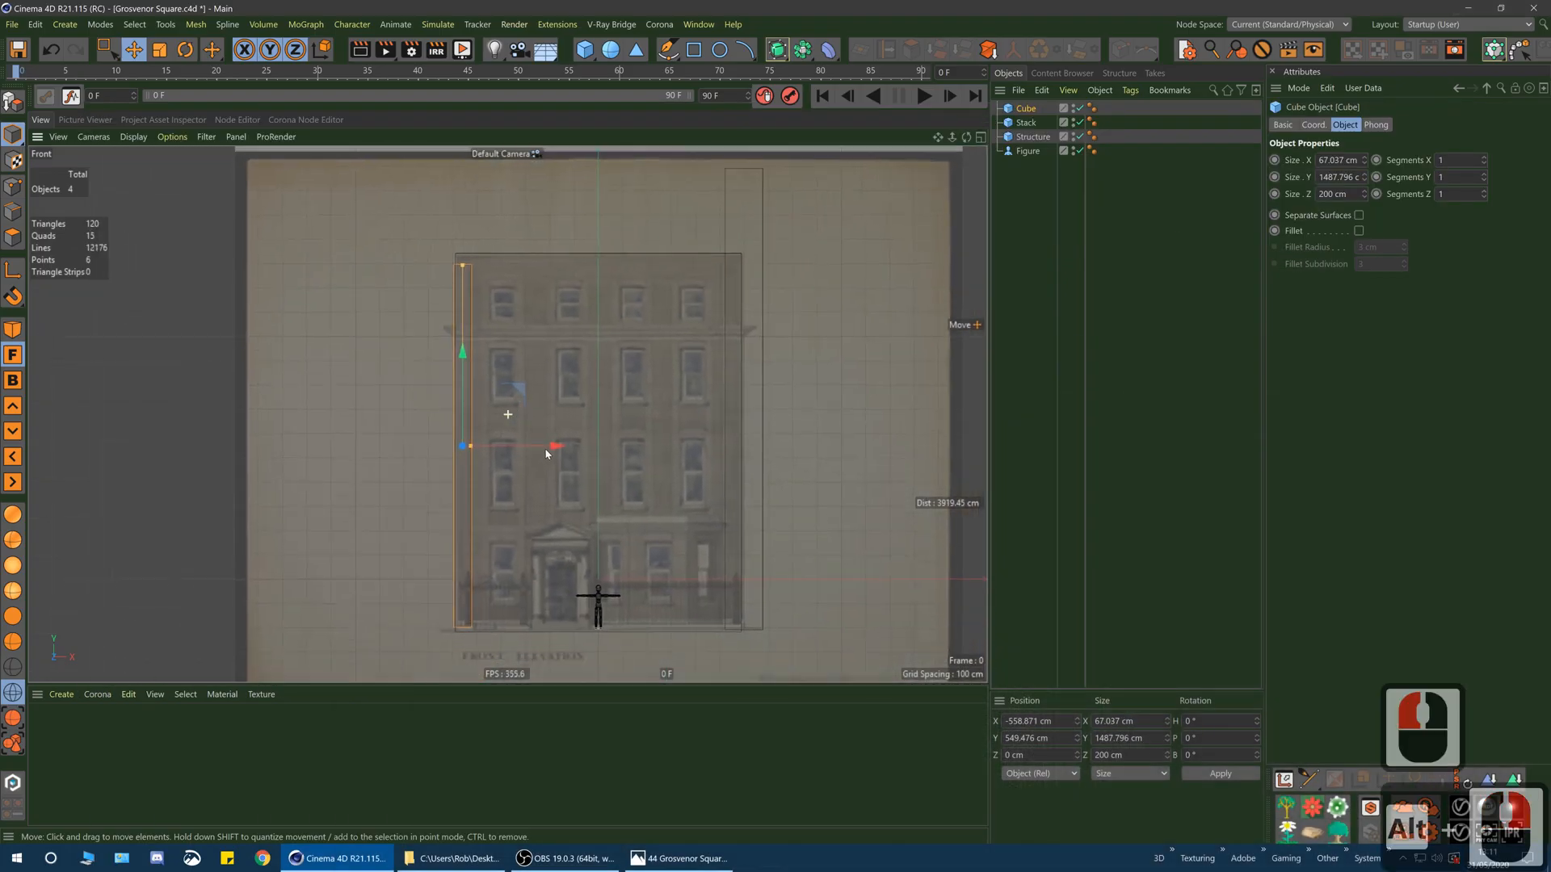
alt+middle_drag(546, 454, 548, 447)
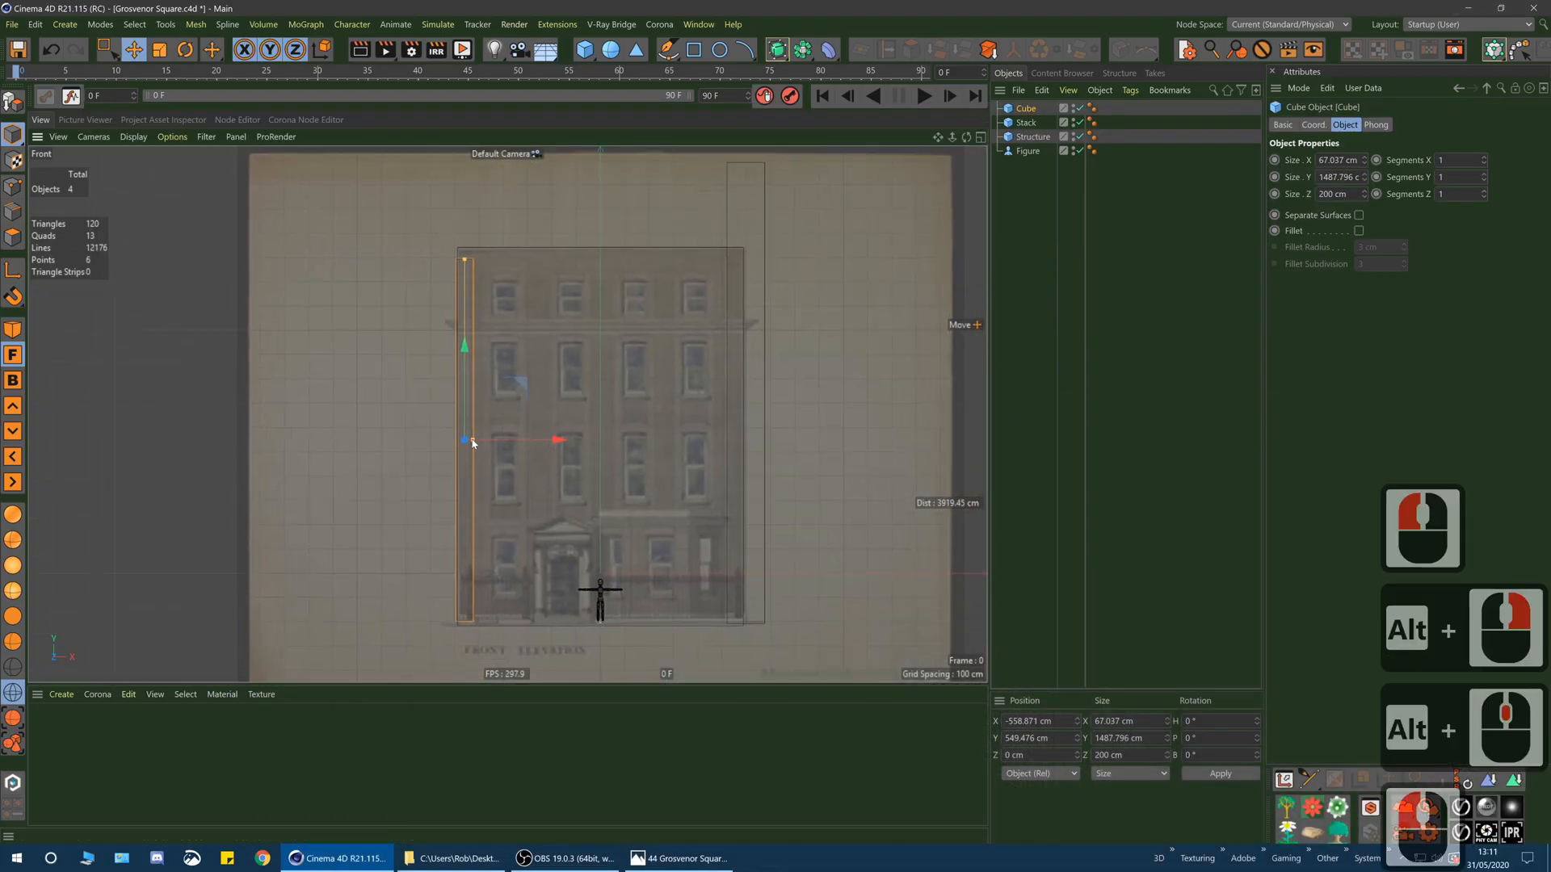
mouse_move(482, 443)
mouse_down()
mouse_move(495, 440)
mouse_move(469, 446)
mouse_up()
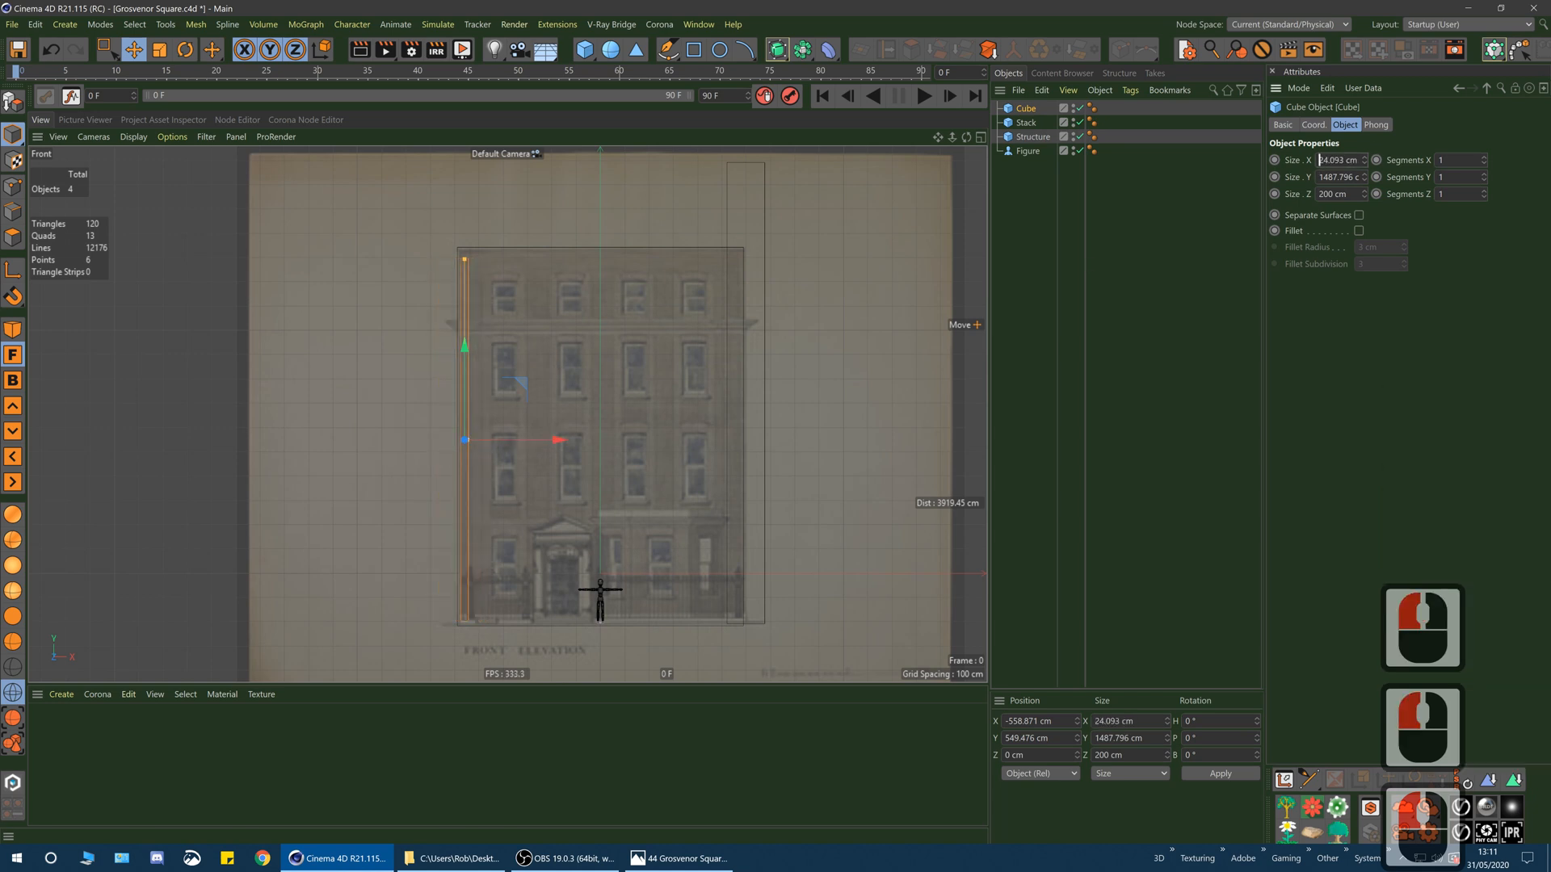
text(100)
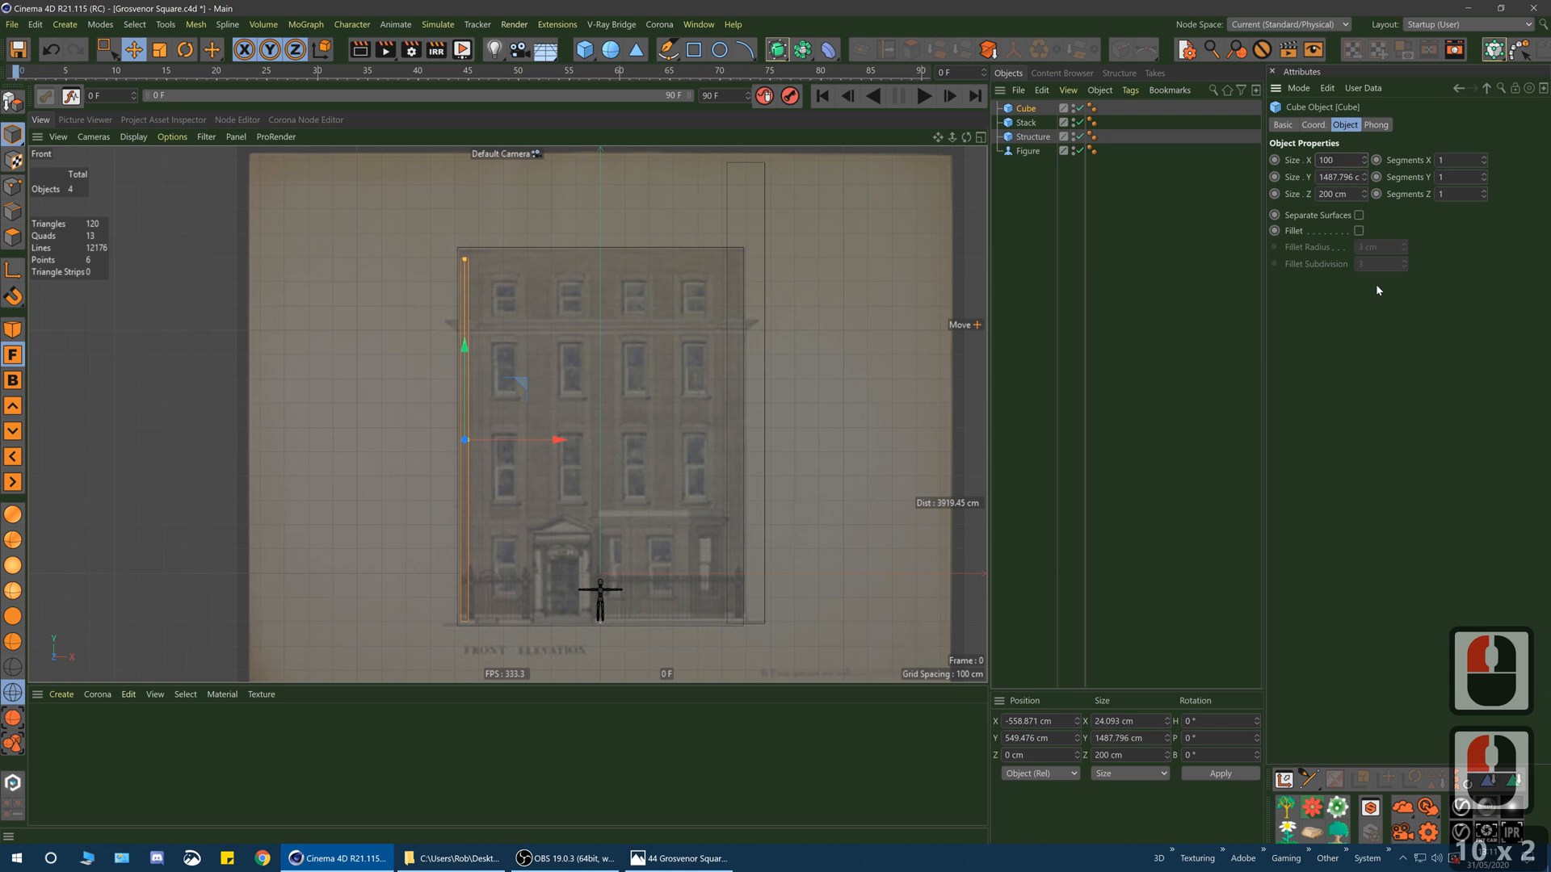
key(Return)
drag(556, 443, 564, 444)
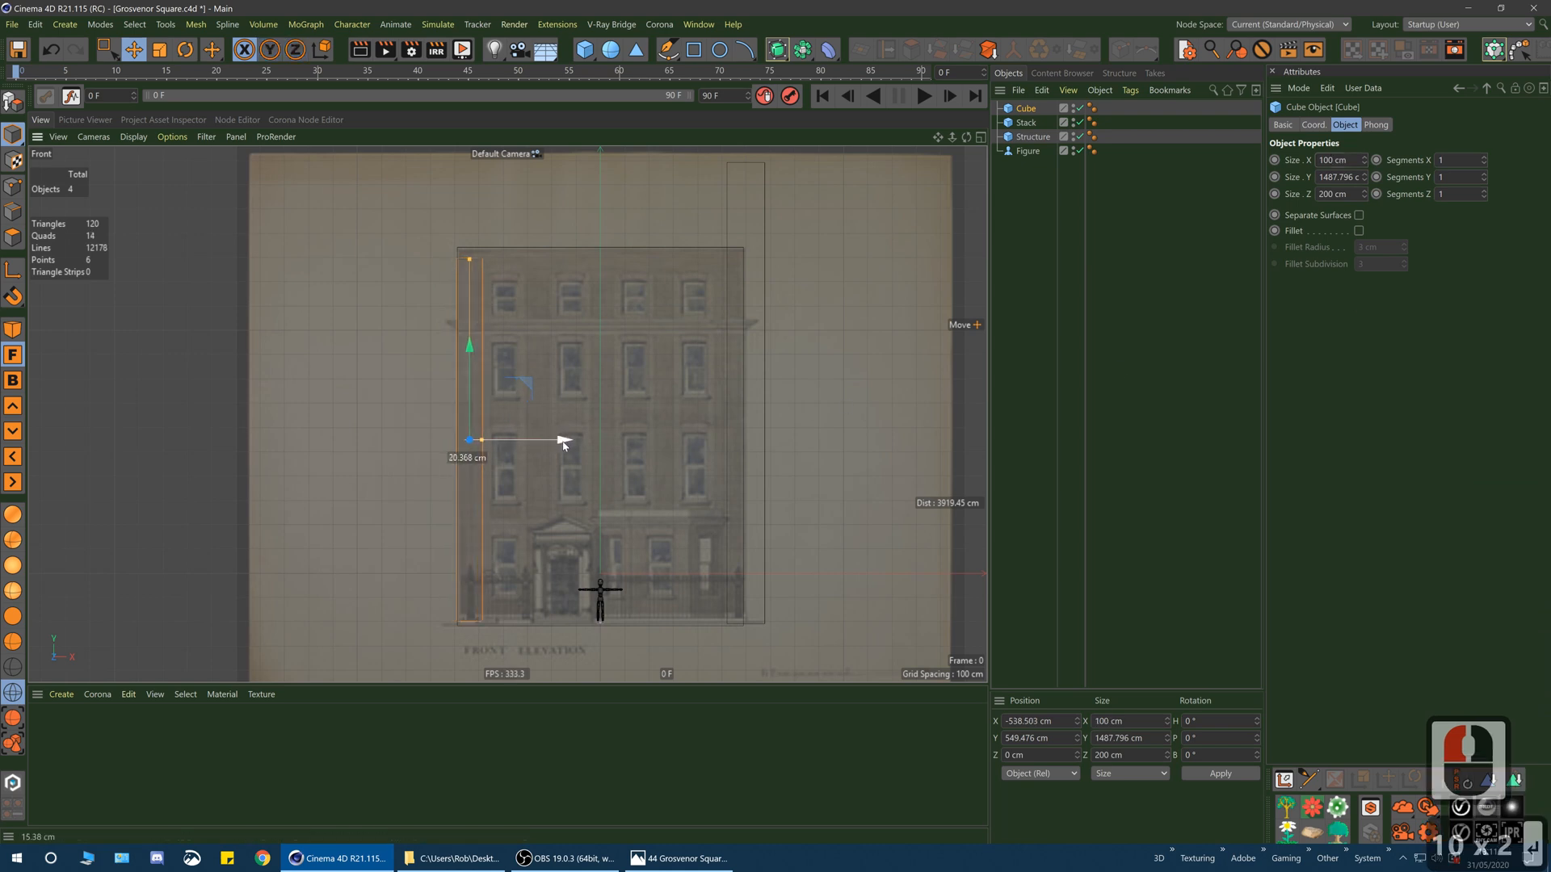
- Make the edge cube editable and scale its top and bottom edges in Y to about 1591 cm, reaching the building's top
click(10, 113)
click(12, 212)
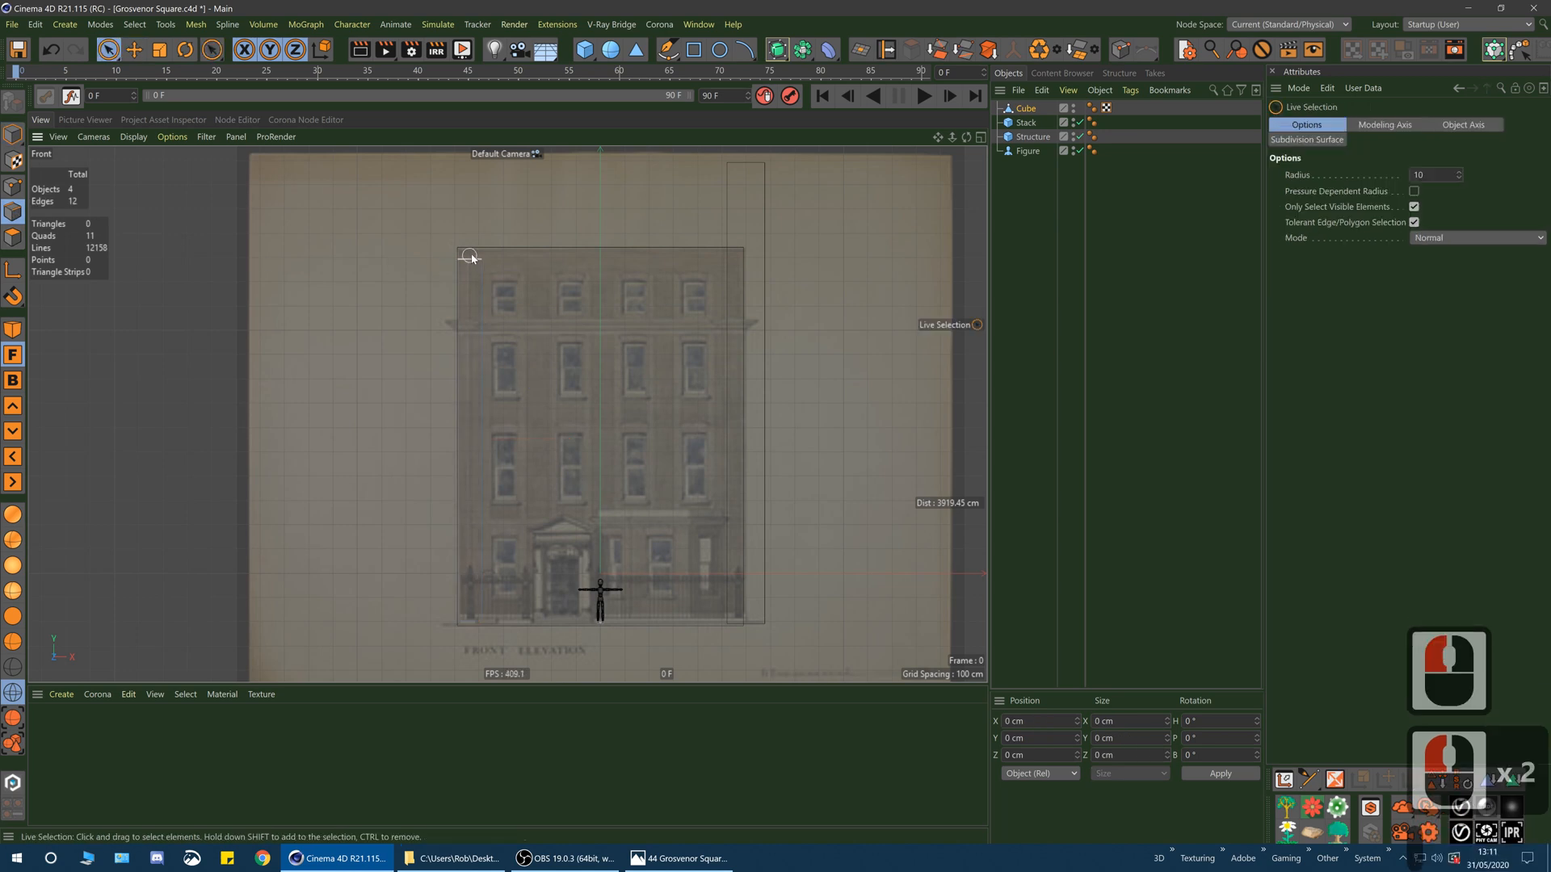
click(1414, 207)
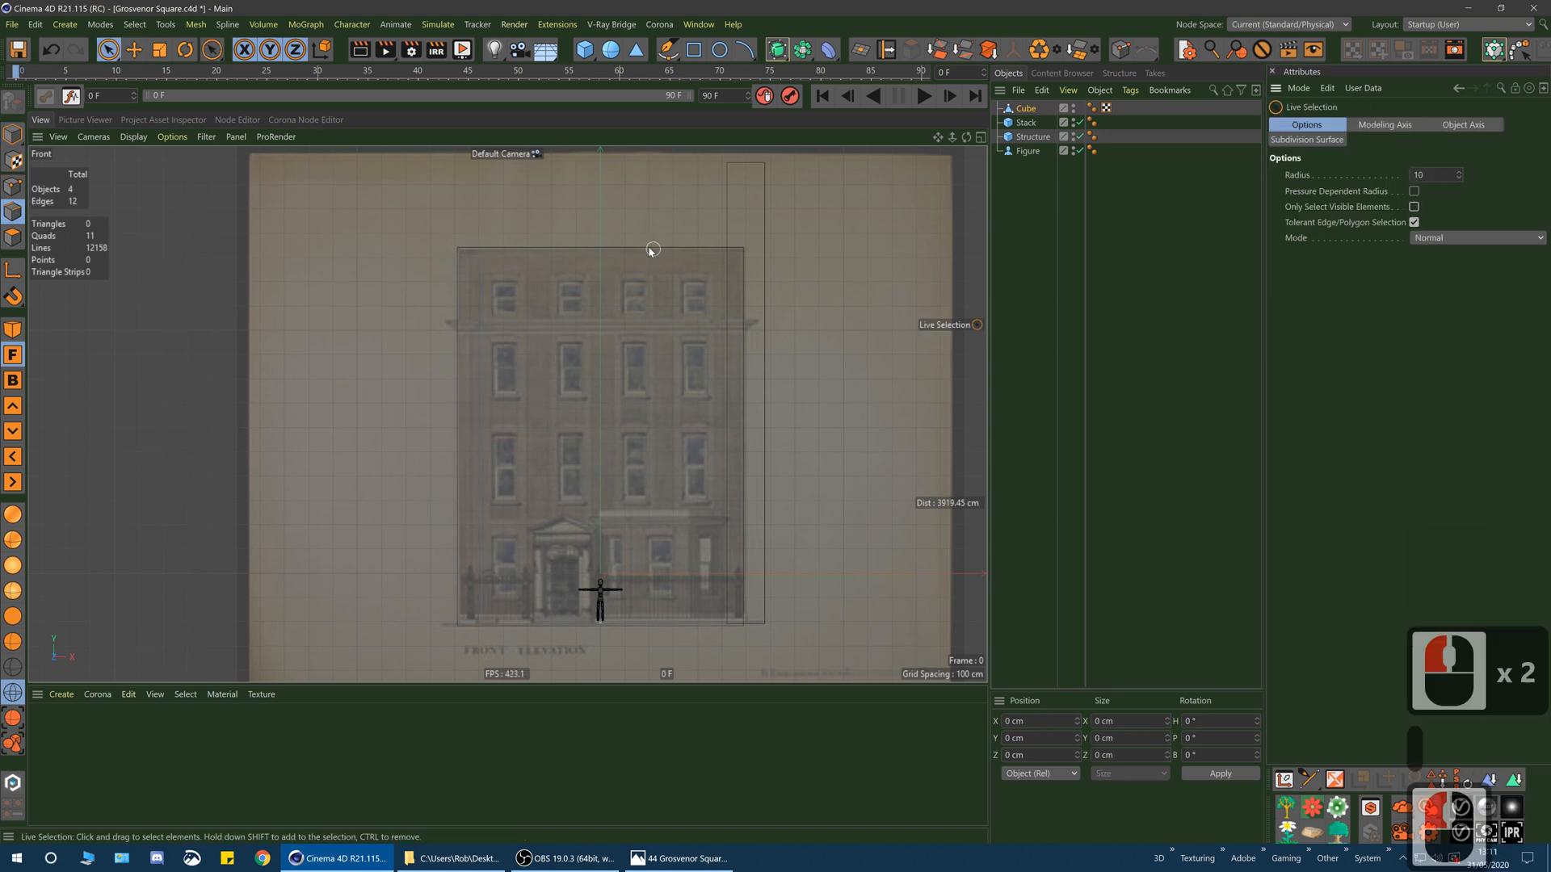
mouse_move(472, 254)
mouse_down()
mouse_move(461, 641)
mouse_move(472, 625)
mouse_up()
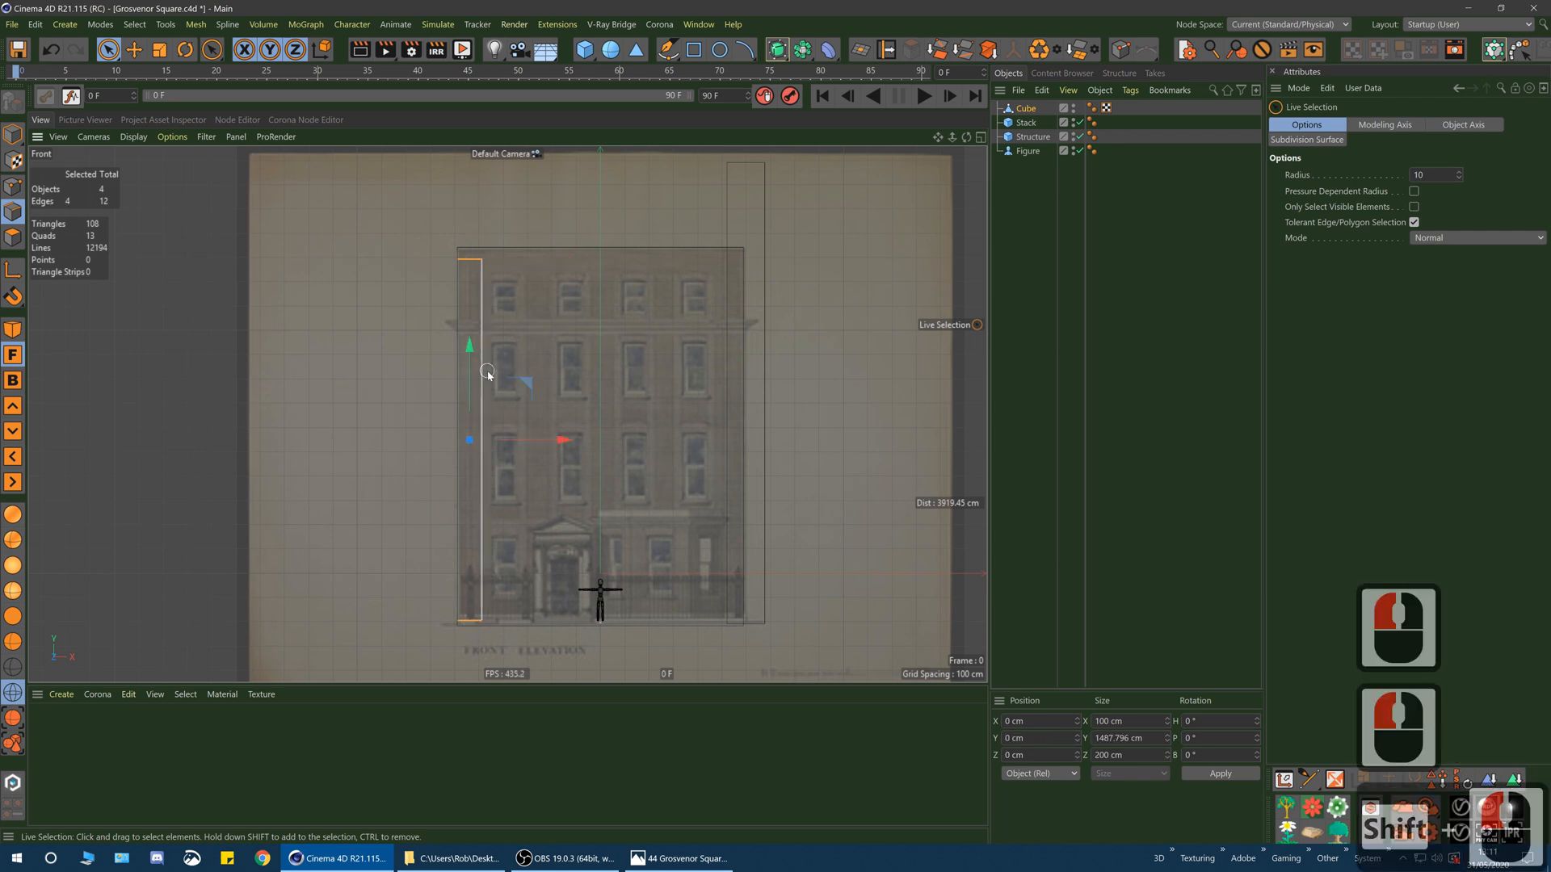
key(t)
shift+drag(465, 347, 471, 344)
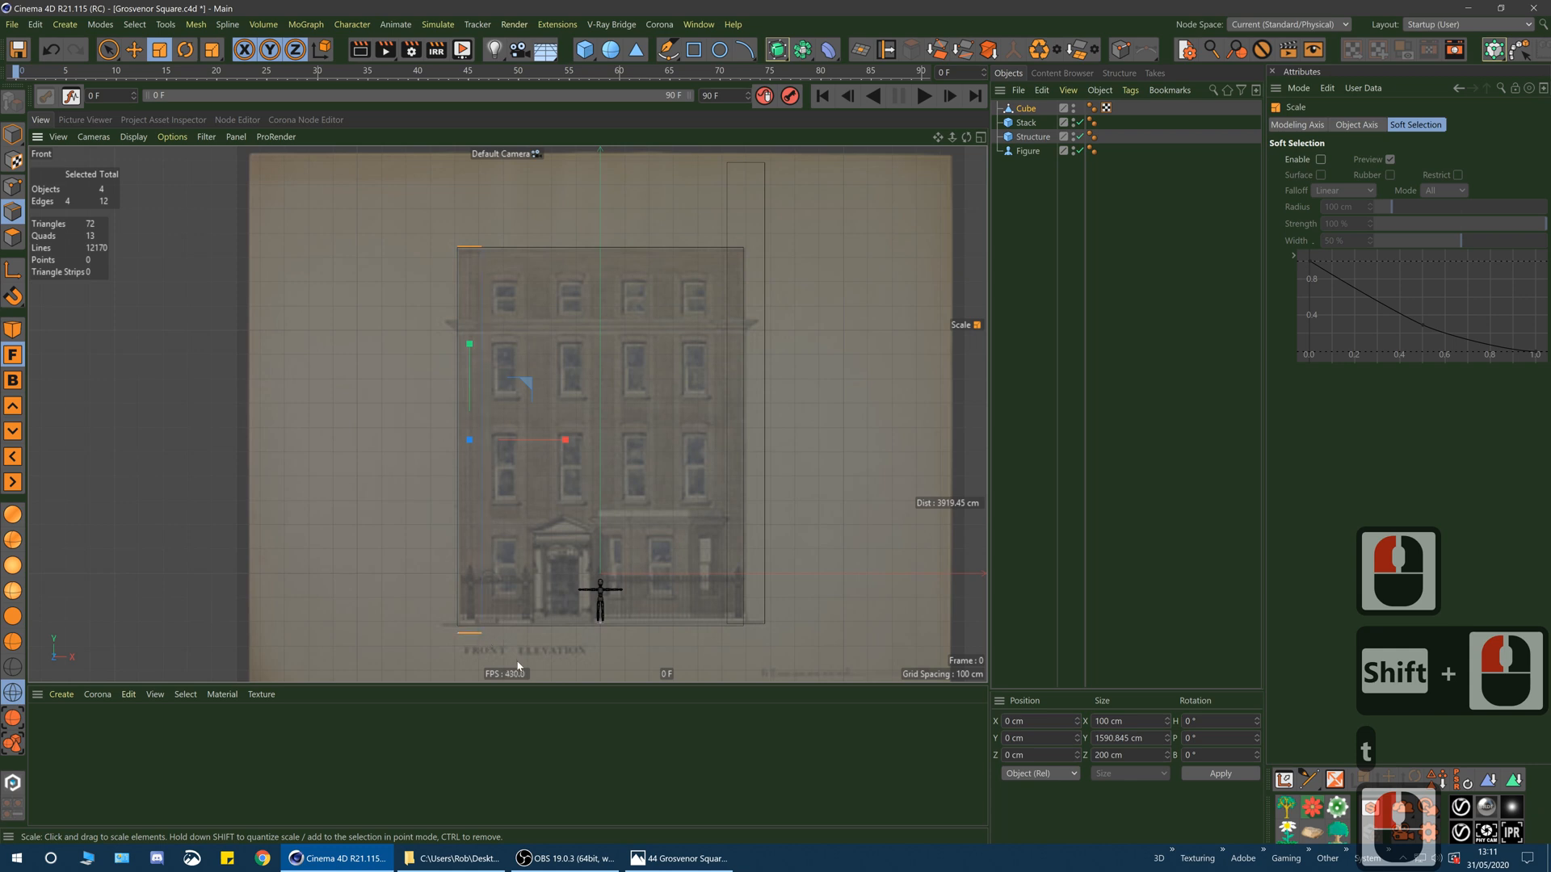
key(e)
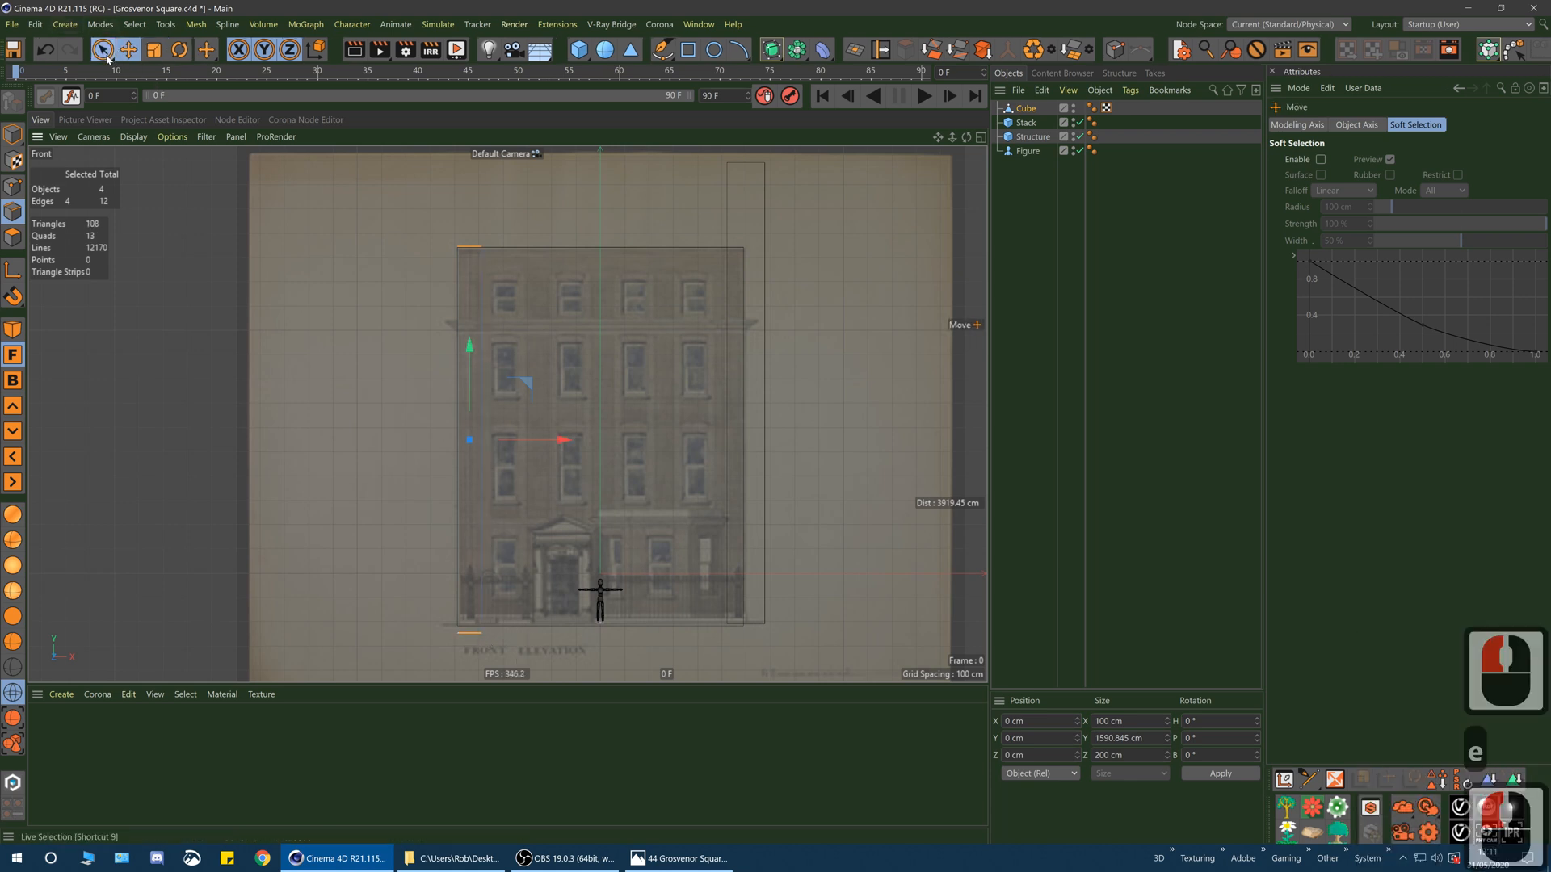
- Select only the edge block's bottom edges and raise them about 31 cm to the ground line
click(106, 58)
drag(106, 53, 154, 87)
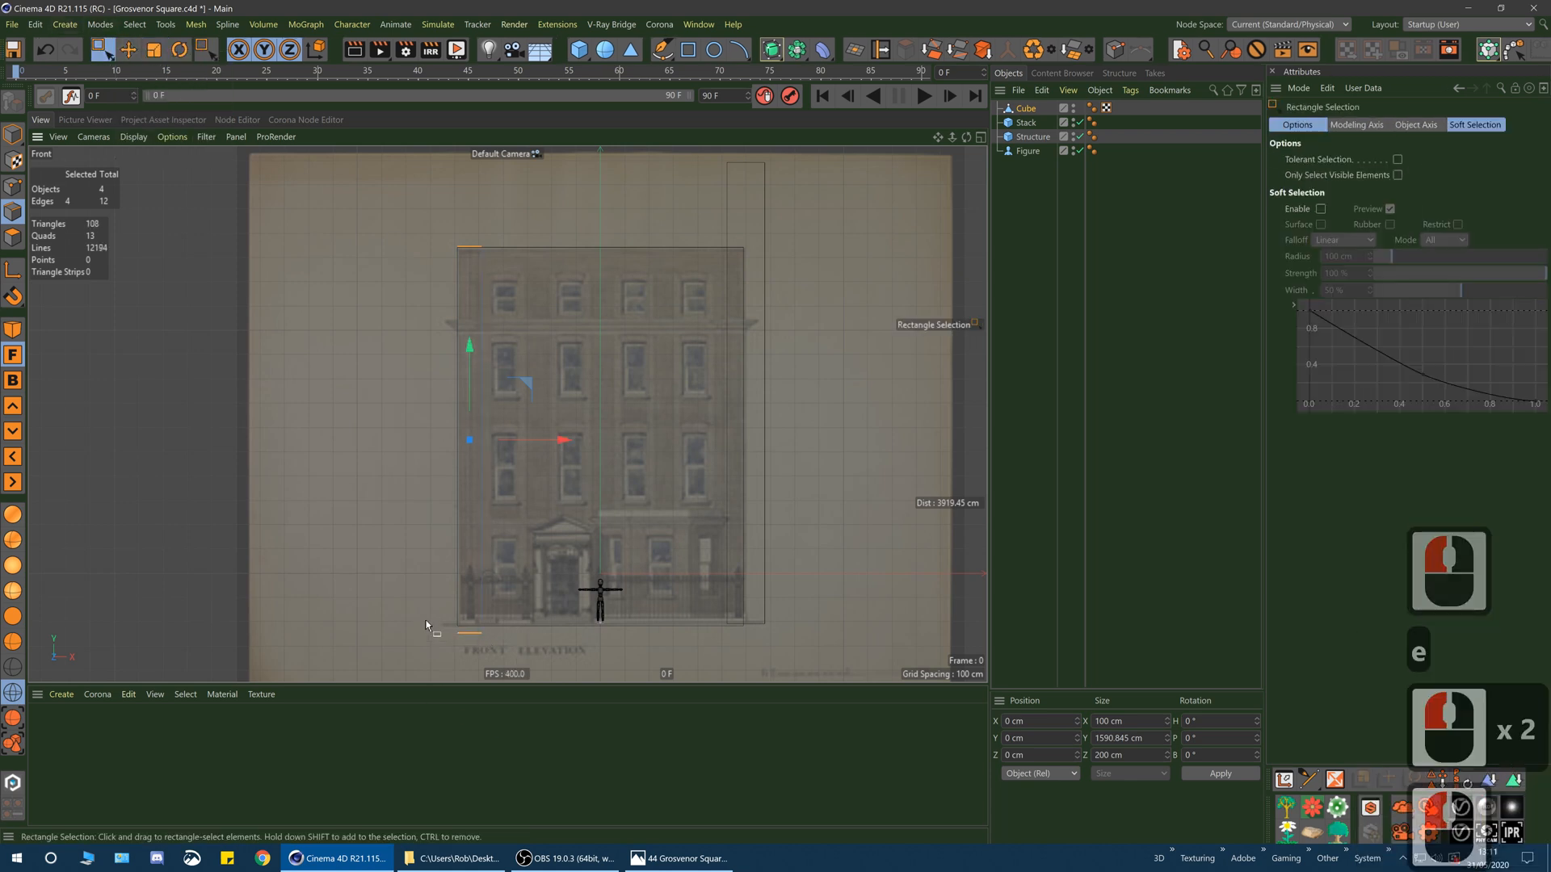
drag(426, 621, 572, 679)
drag(478, 541, 478, 532)
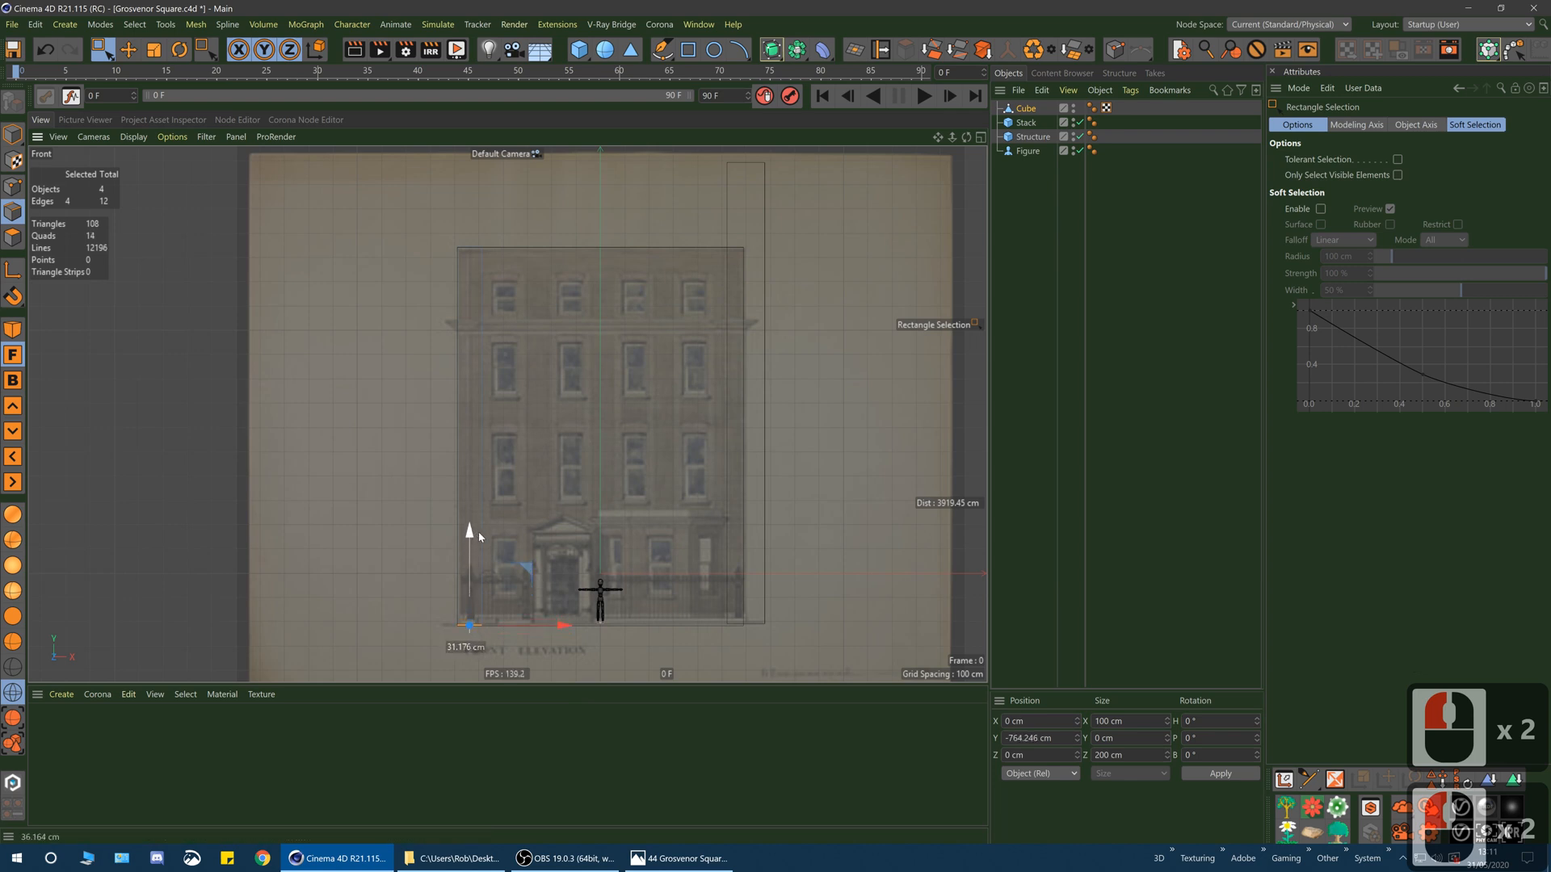
- Duplicate the whole edge block across the facade to its right edge, at about 539 cm in X
click(13, 134)
drag(103, 50, 150, 75)
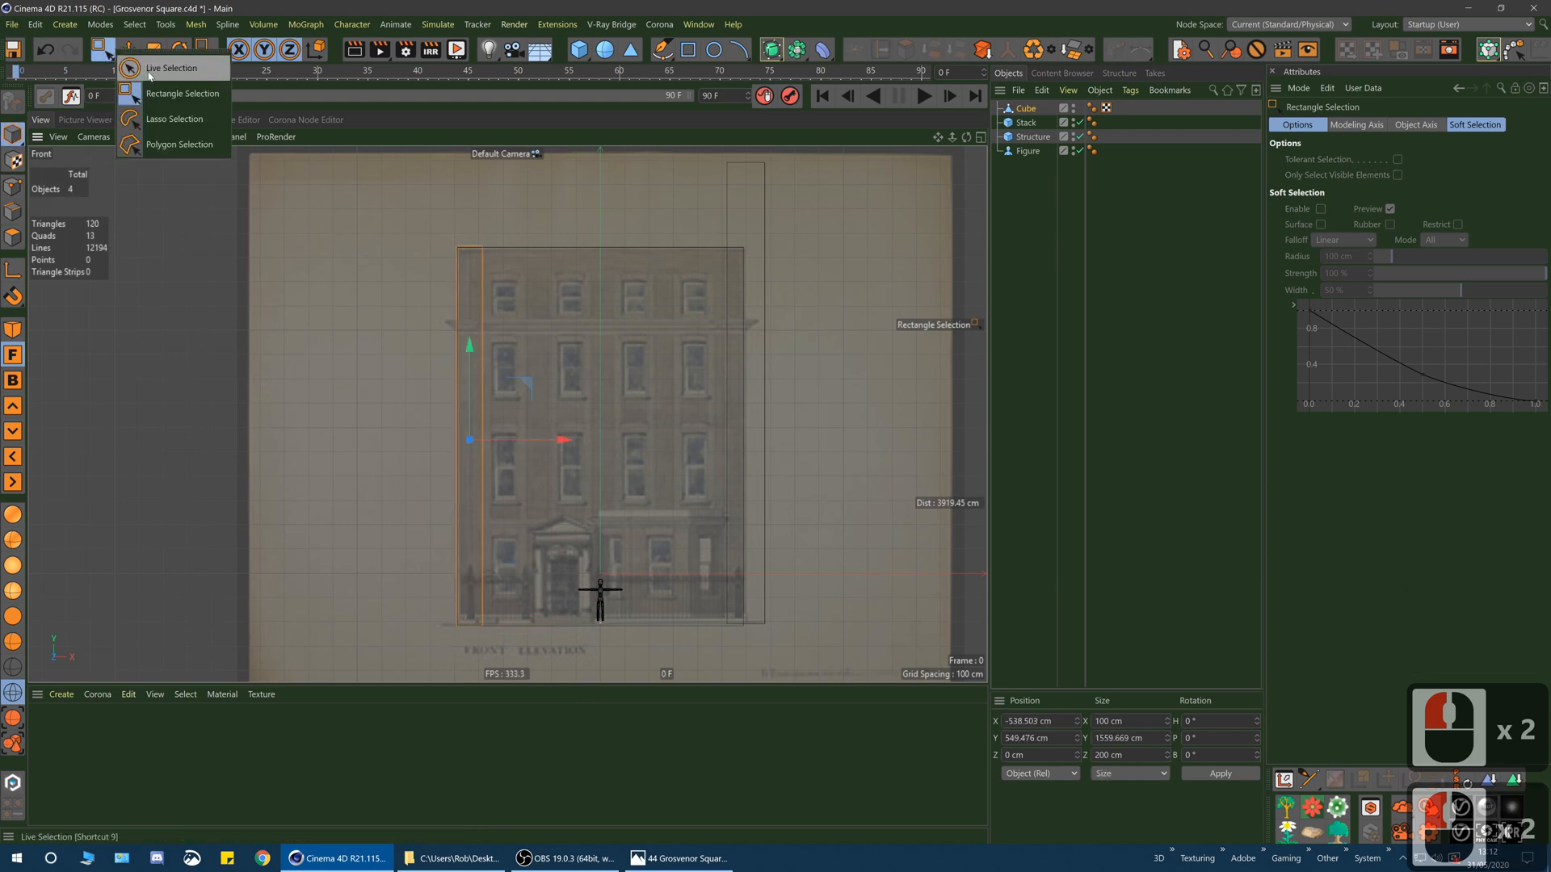
ctrl+drag(564, 441, 832, 445)
- Select both edge blocks and, in the top view, move them onto the plan's front wall corners at about -598 cm in Z
middle_click(398, 288)
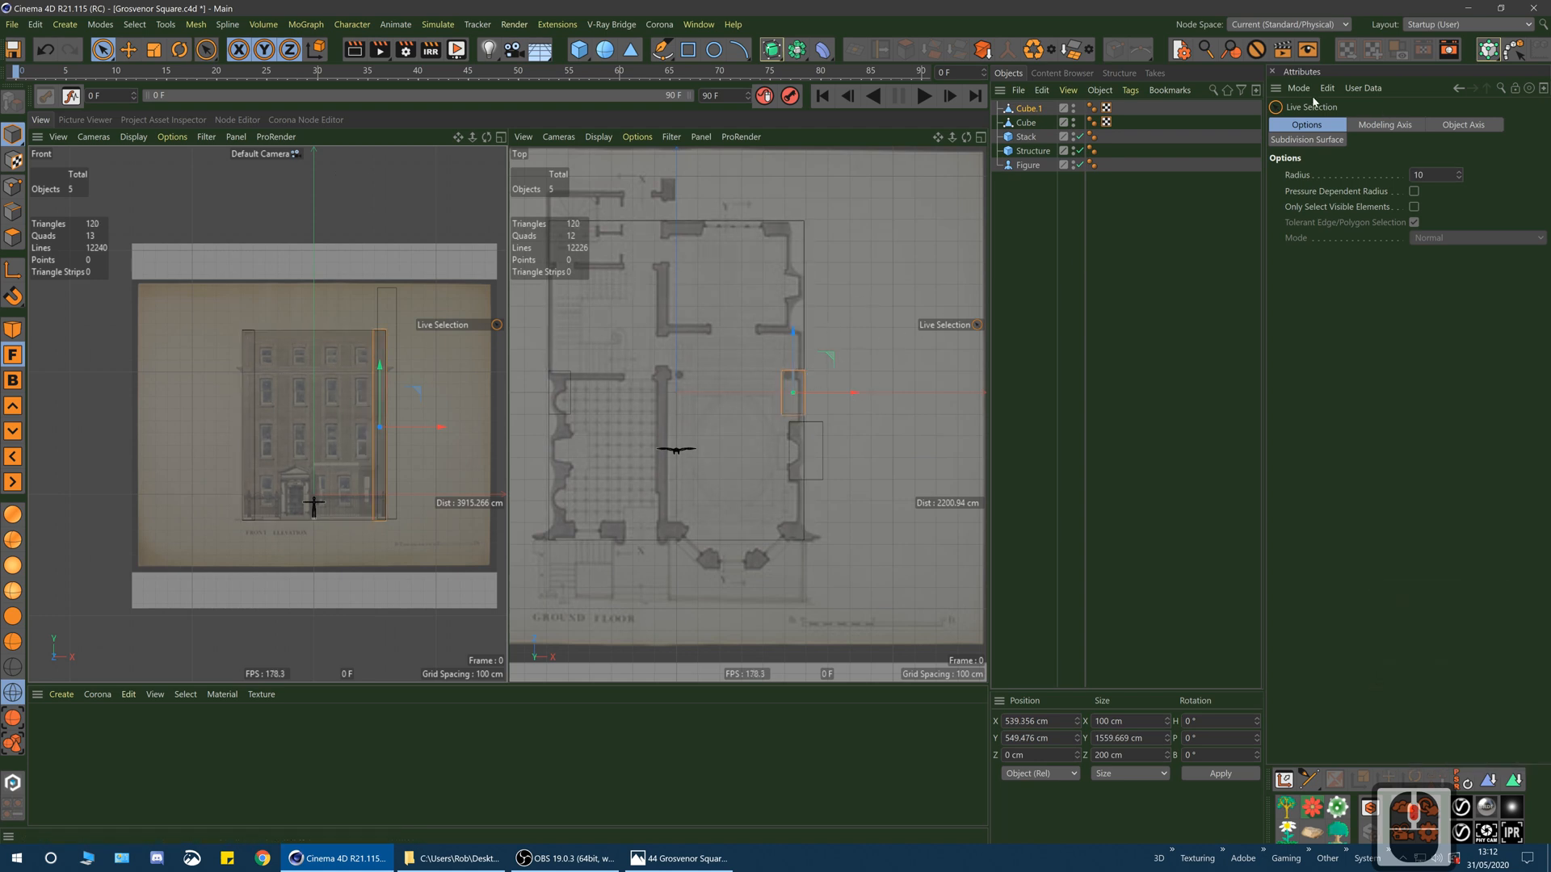
click(1026, 122)
shift+click(1030, 108)
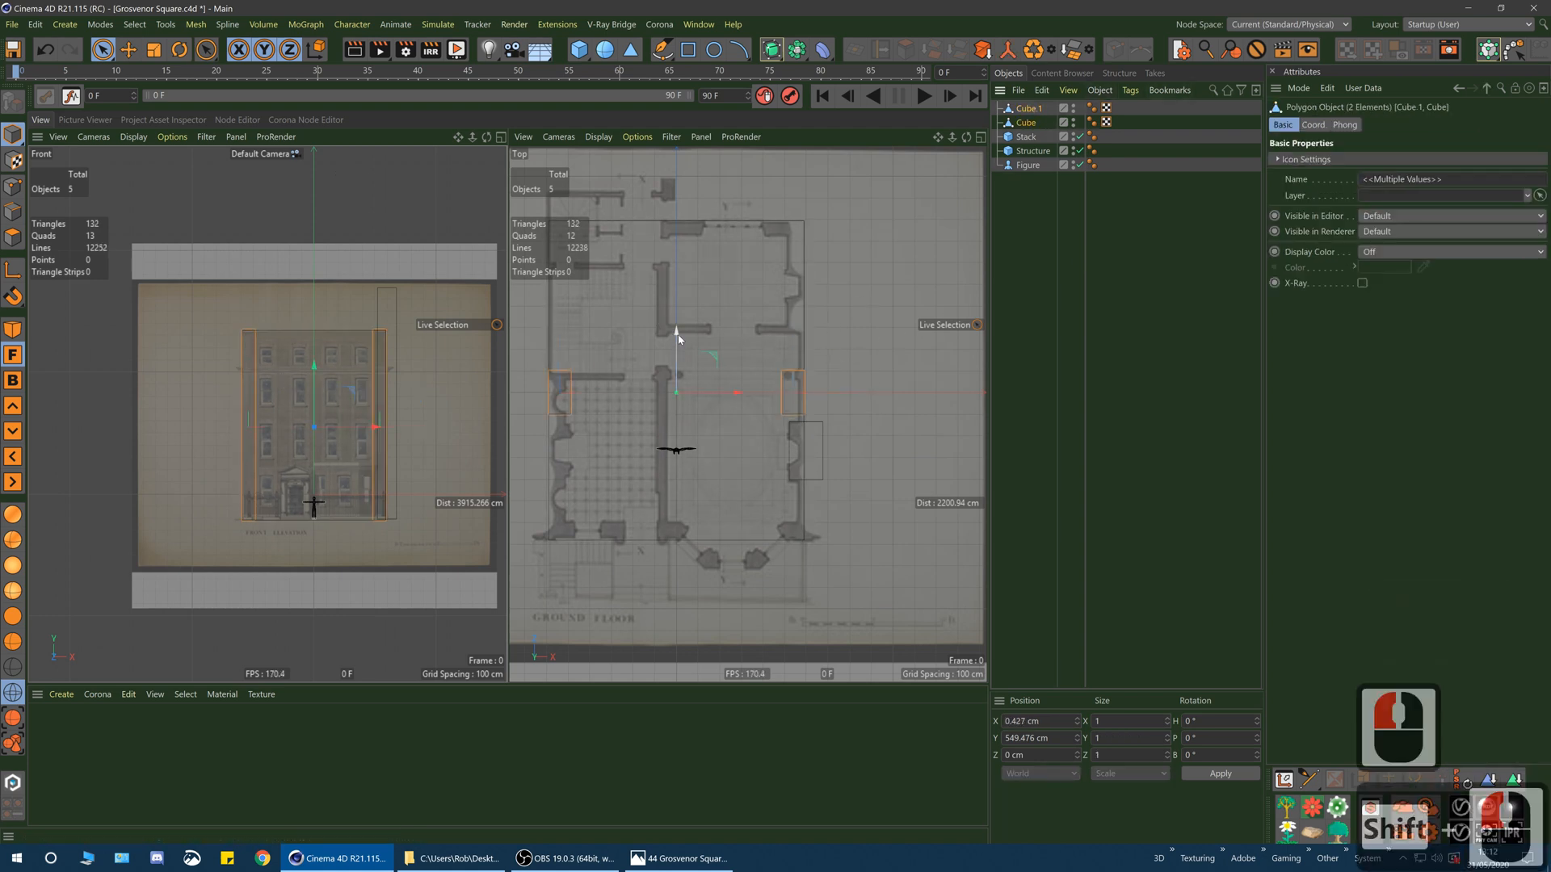
drag(675, 336, 677, 467)
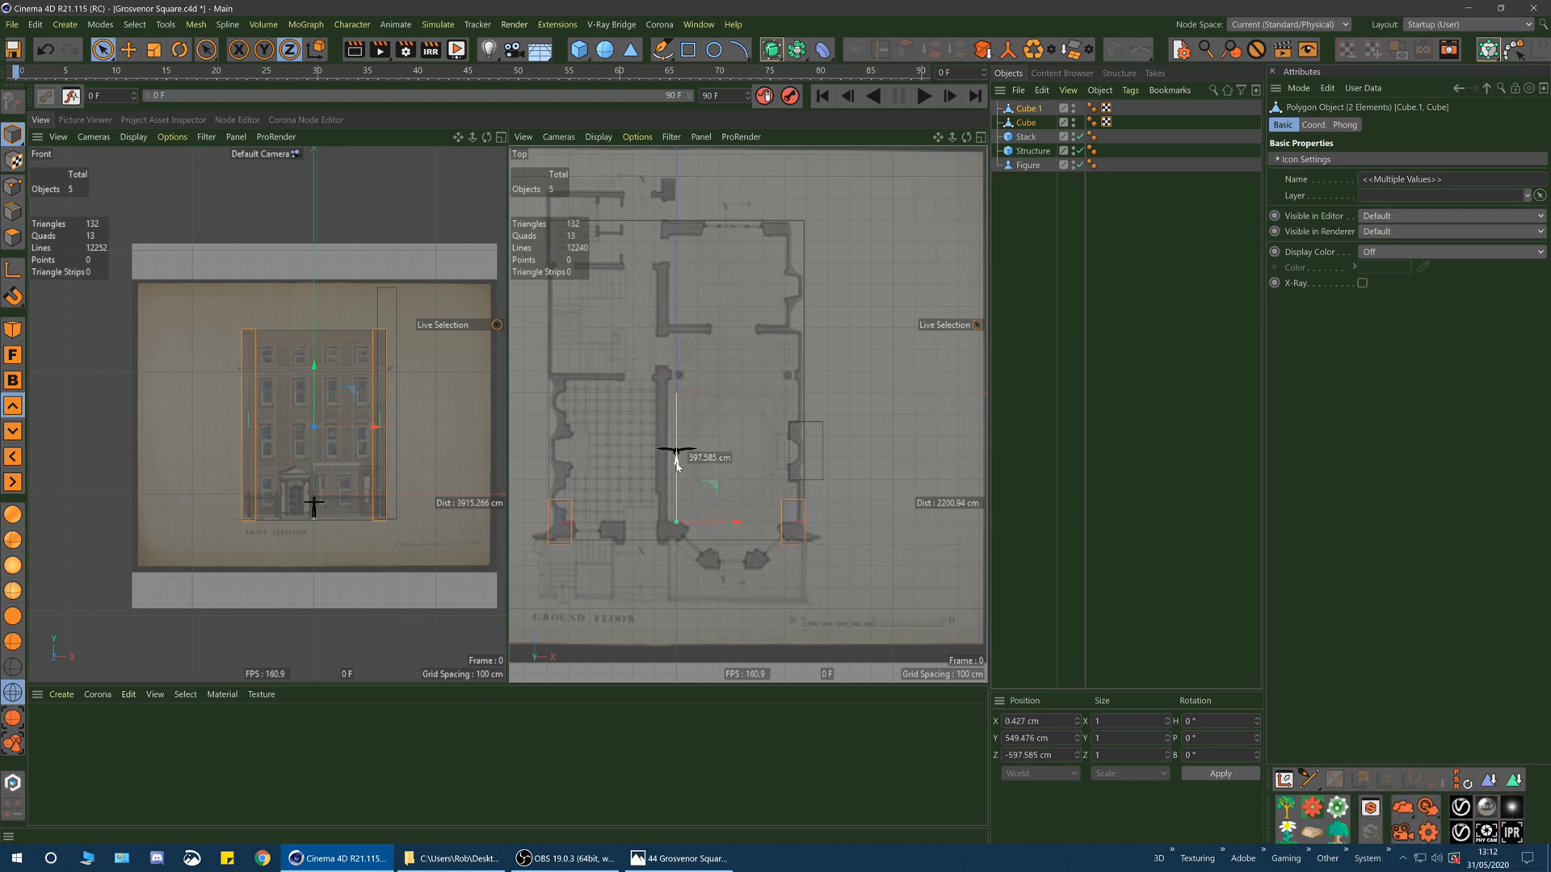
drag(677, 466, 680, 462)
right_click(680, 462)
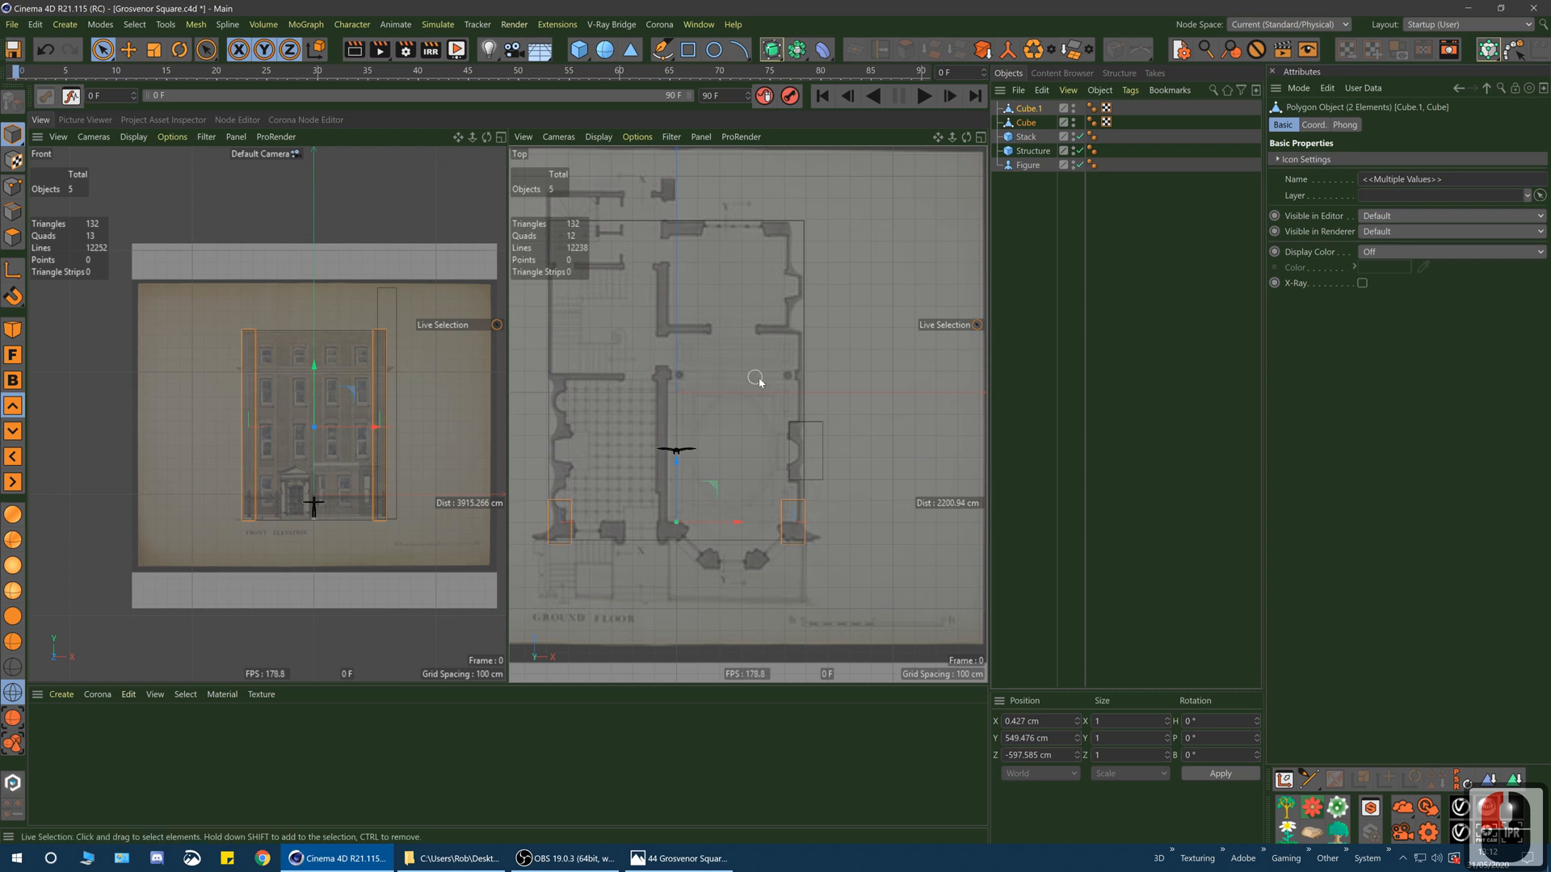
- Arrange the viewports as four views and maximise the perspective view
click(243, 139)
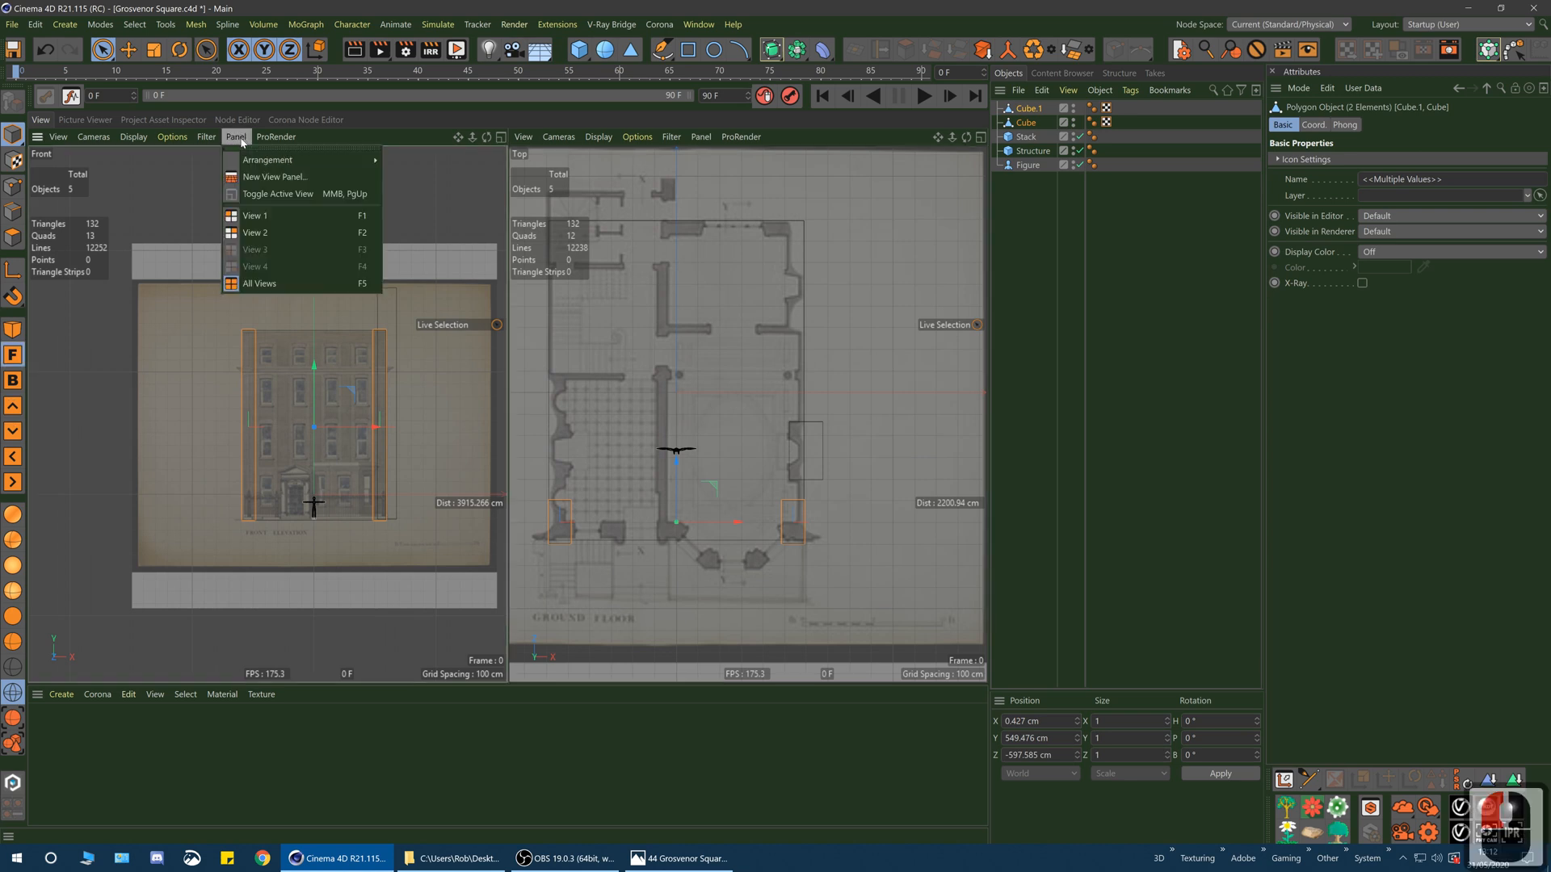
mouse_move(274, 159)
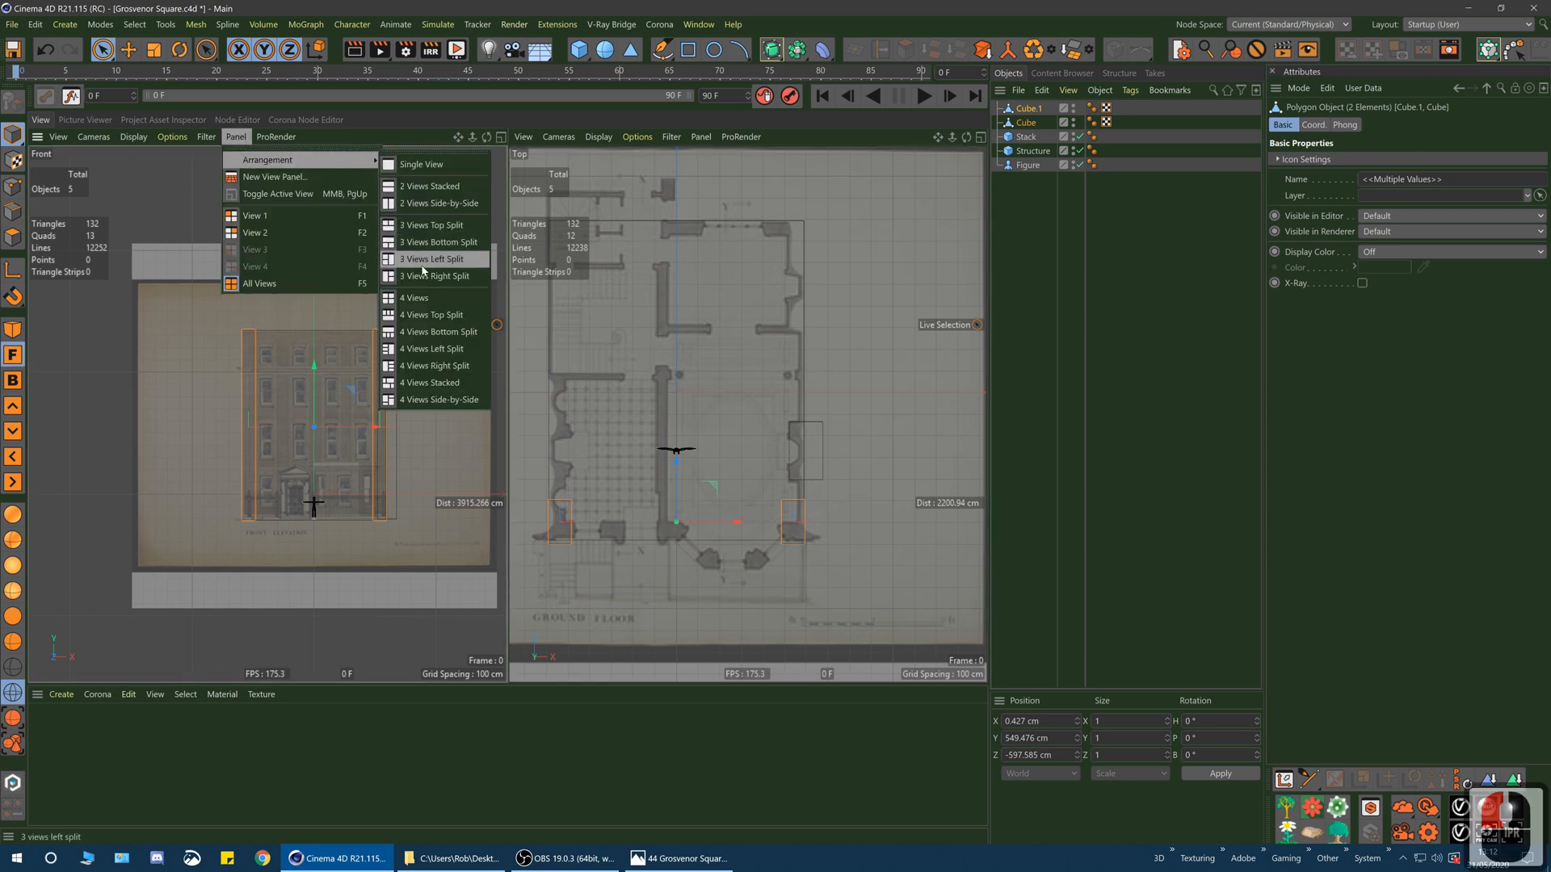
click(411, 297)
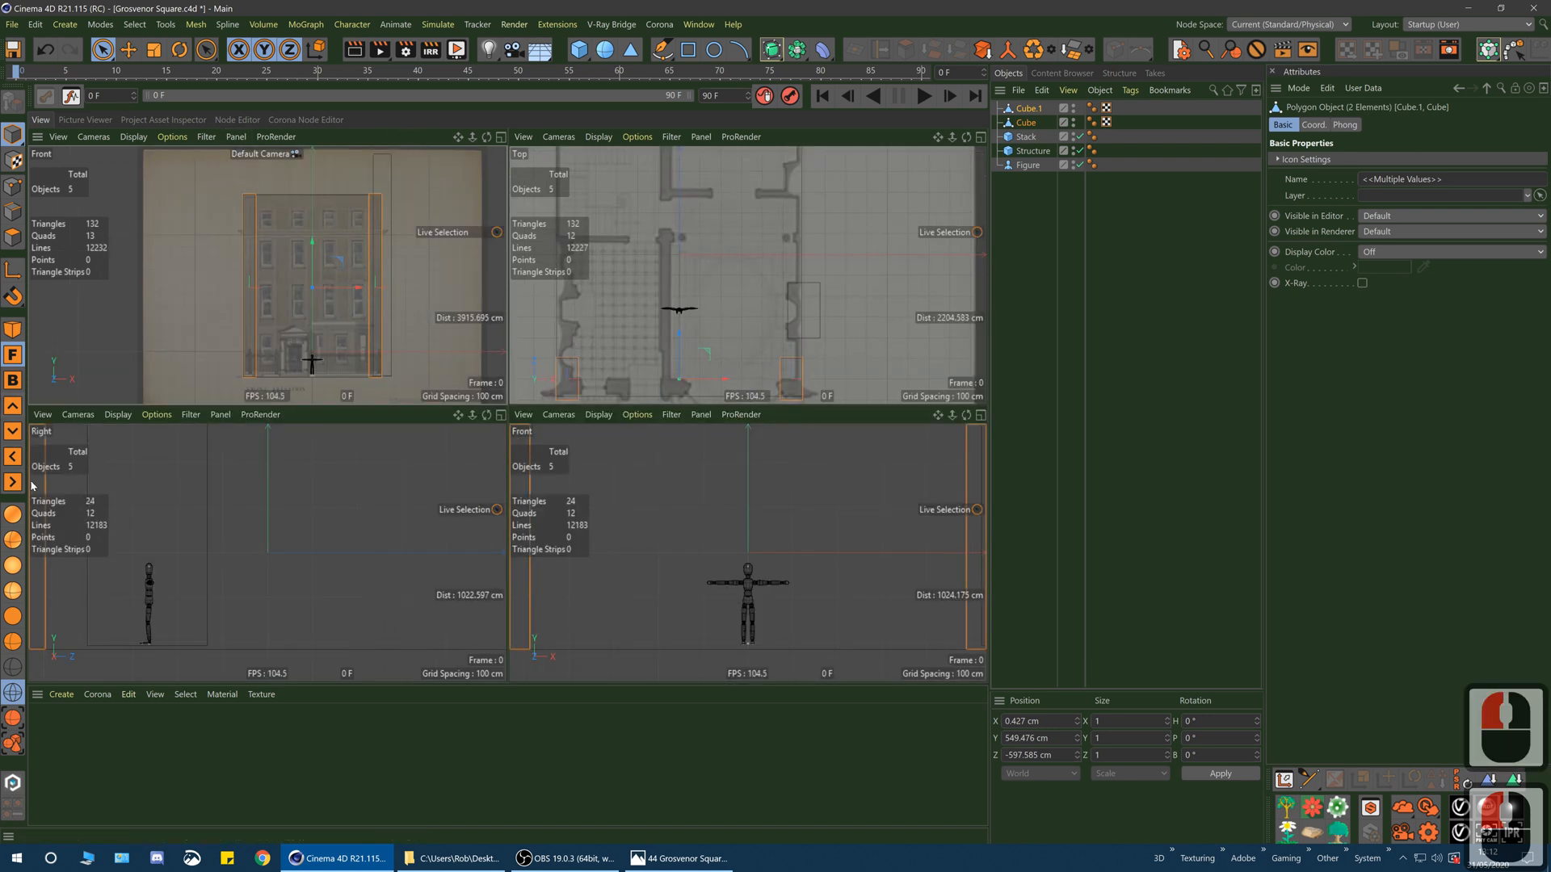
click(13, 329)
middle_click(374, 209)
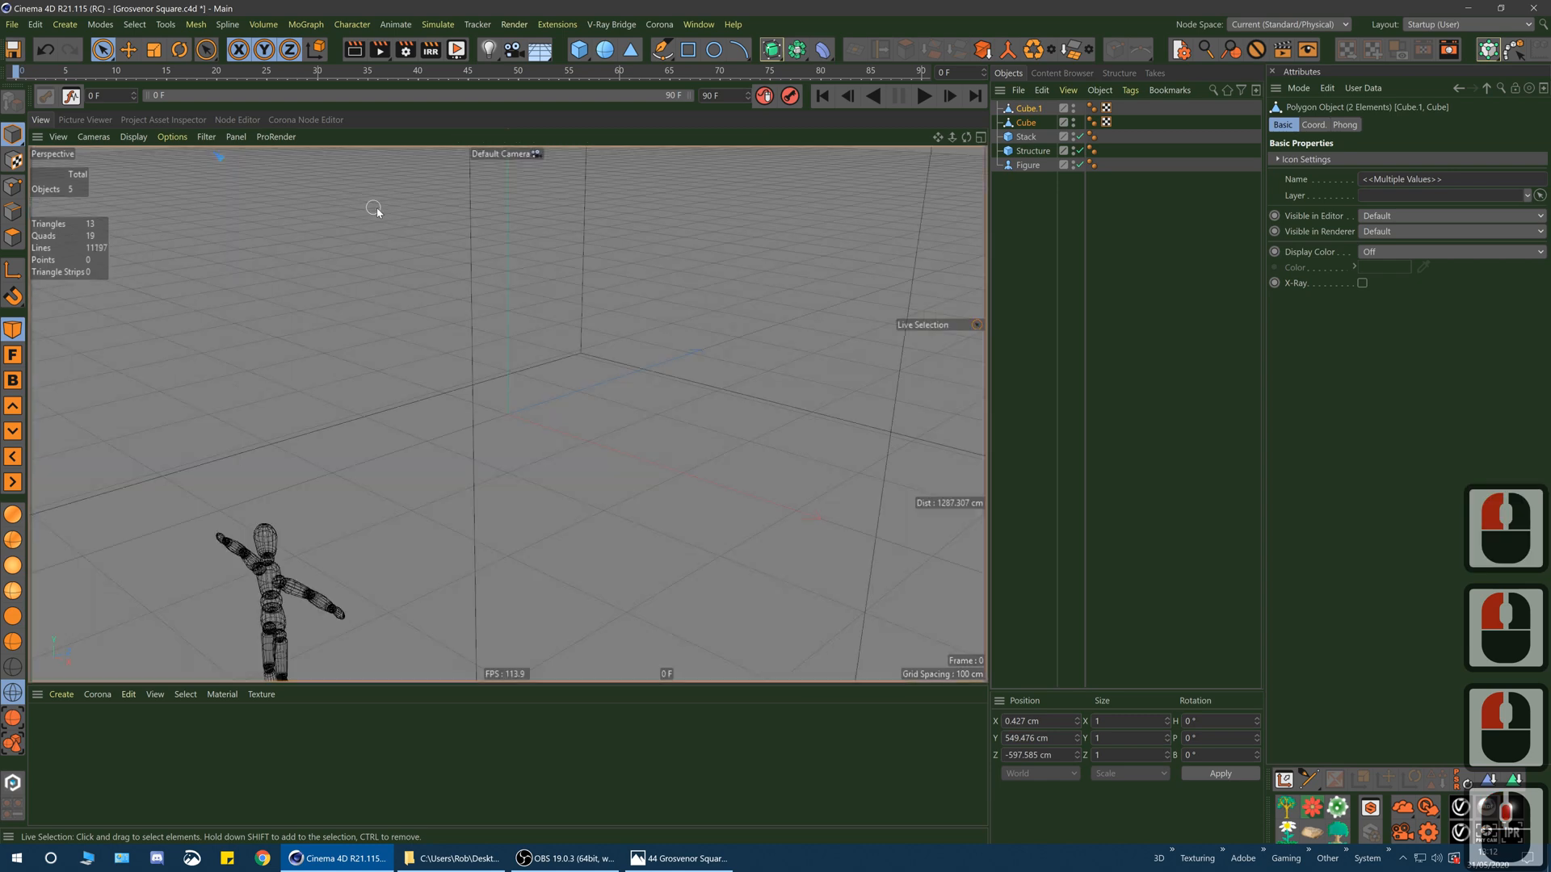
- Frame the whole building in the perspective view and display it shaded with lines
scroll(544, 336, down, 6)
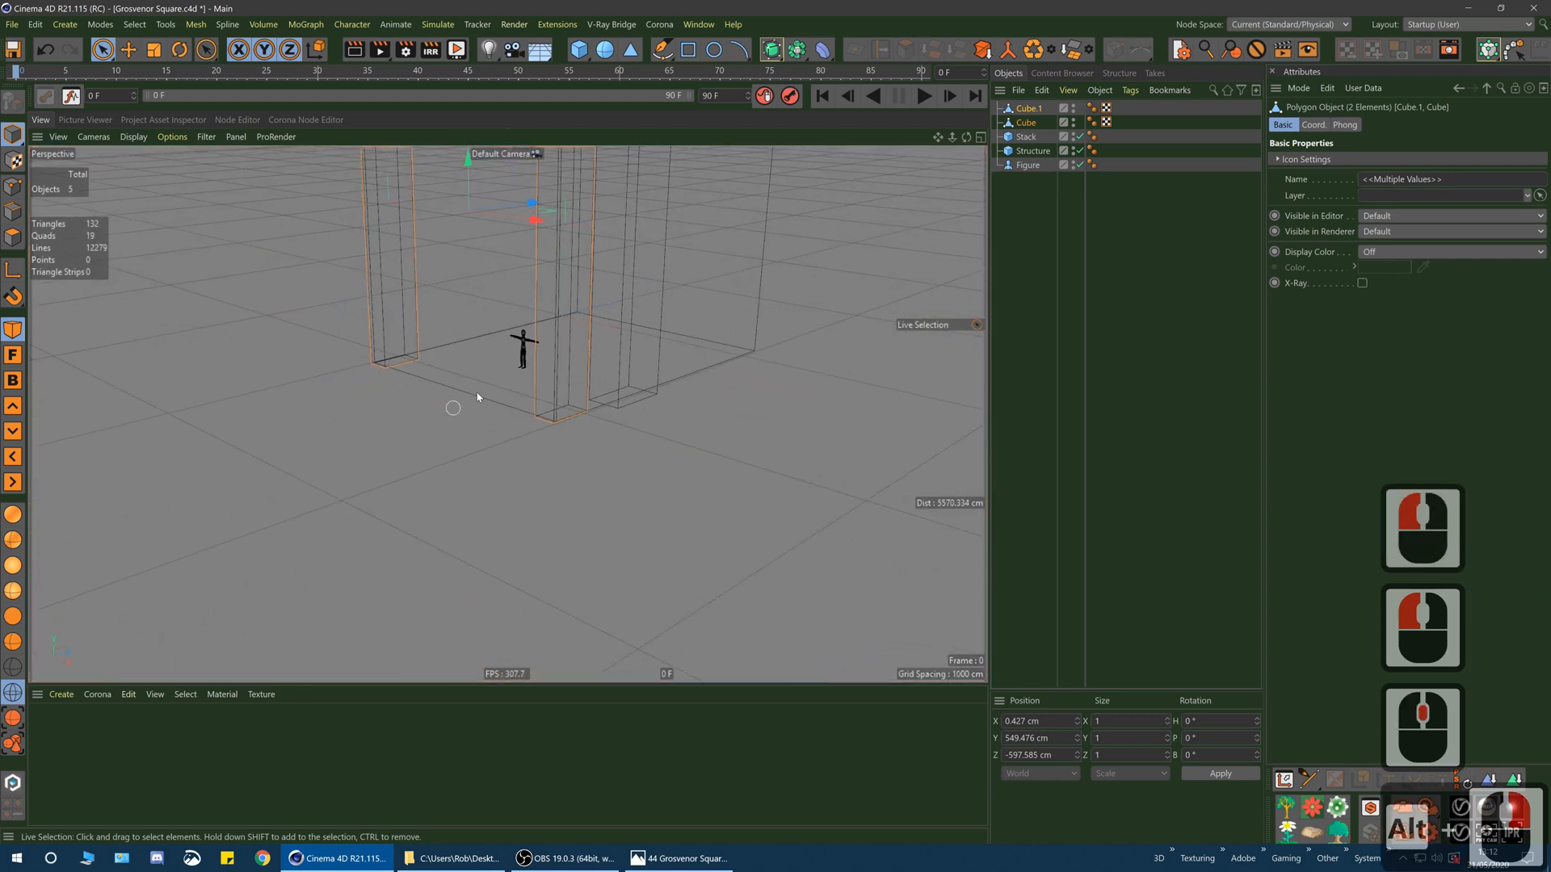
alt+right_drag(476, 396, 452, 453)
alt+middle_drag(452, 452, 484, 420)
alt+right_drag(485, 420, 453, 484)
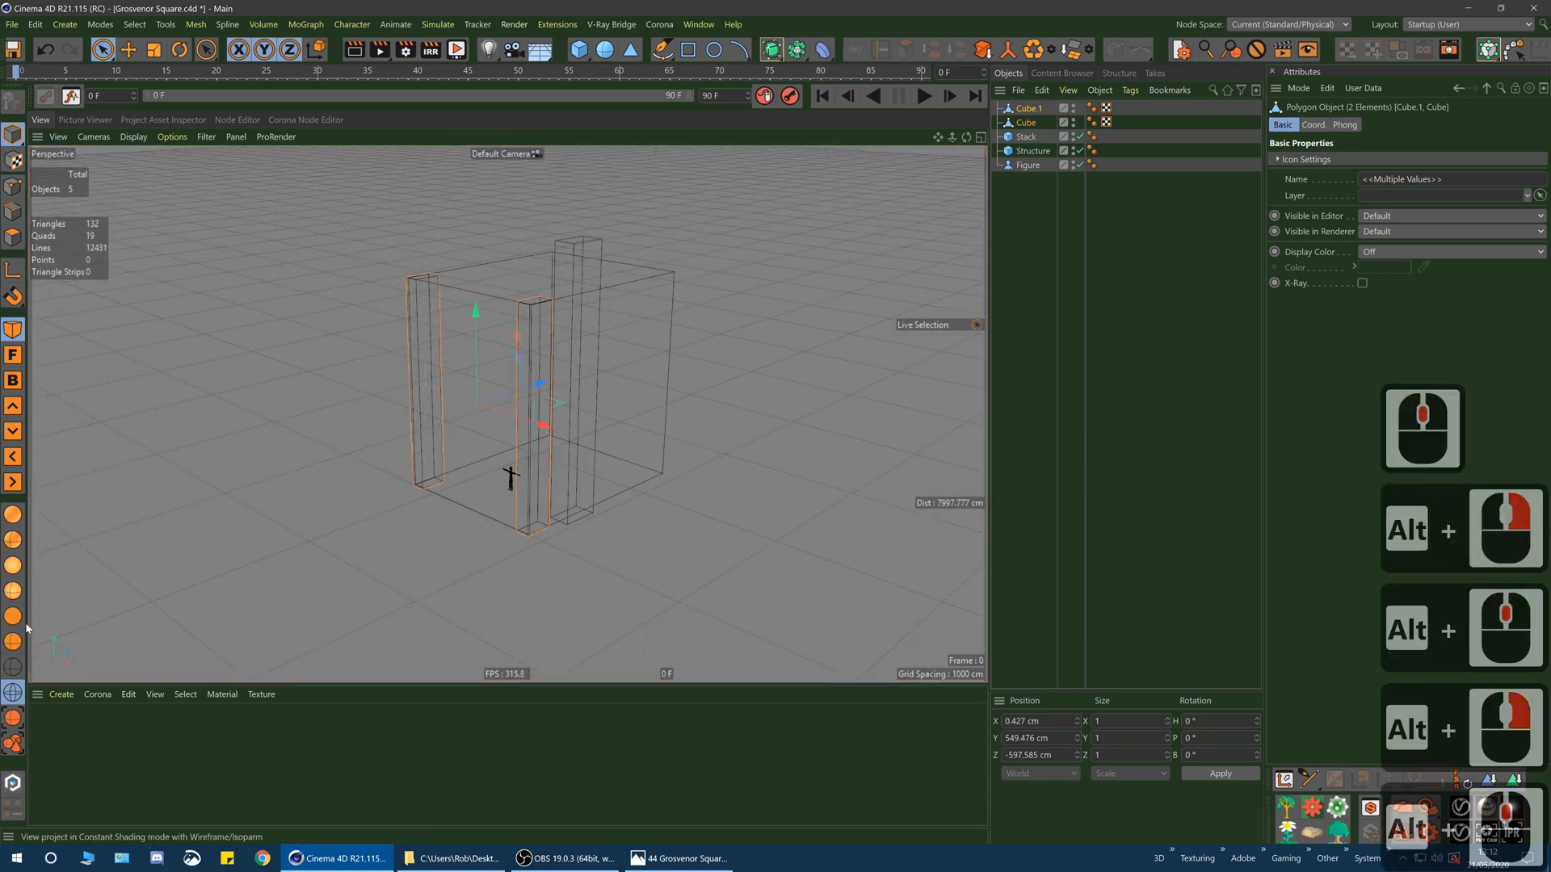
click(13, 591)
mouse_move(603, 343)
alt+mouse_down()
mouse_move(578, 372)
mouse_move(671, 391)
alt+mouse_up()
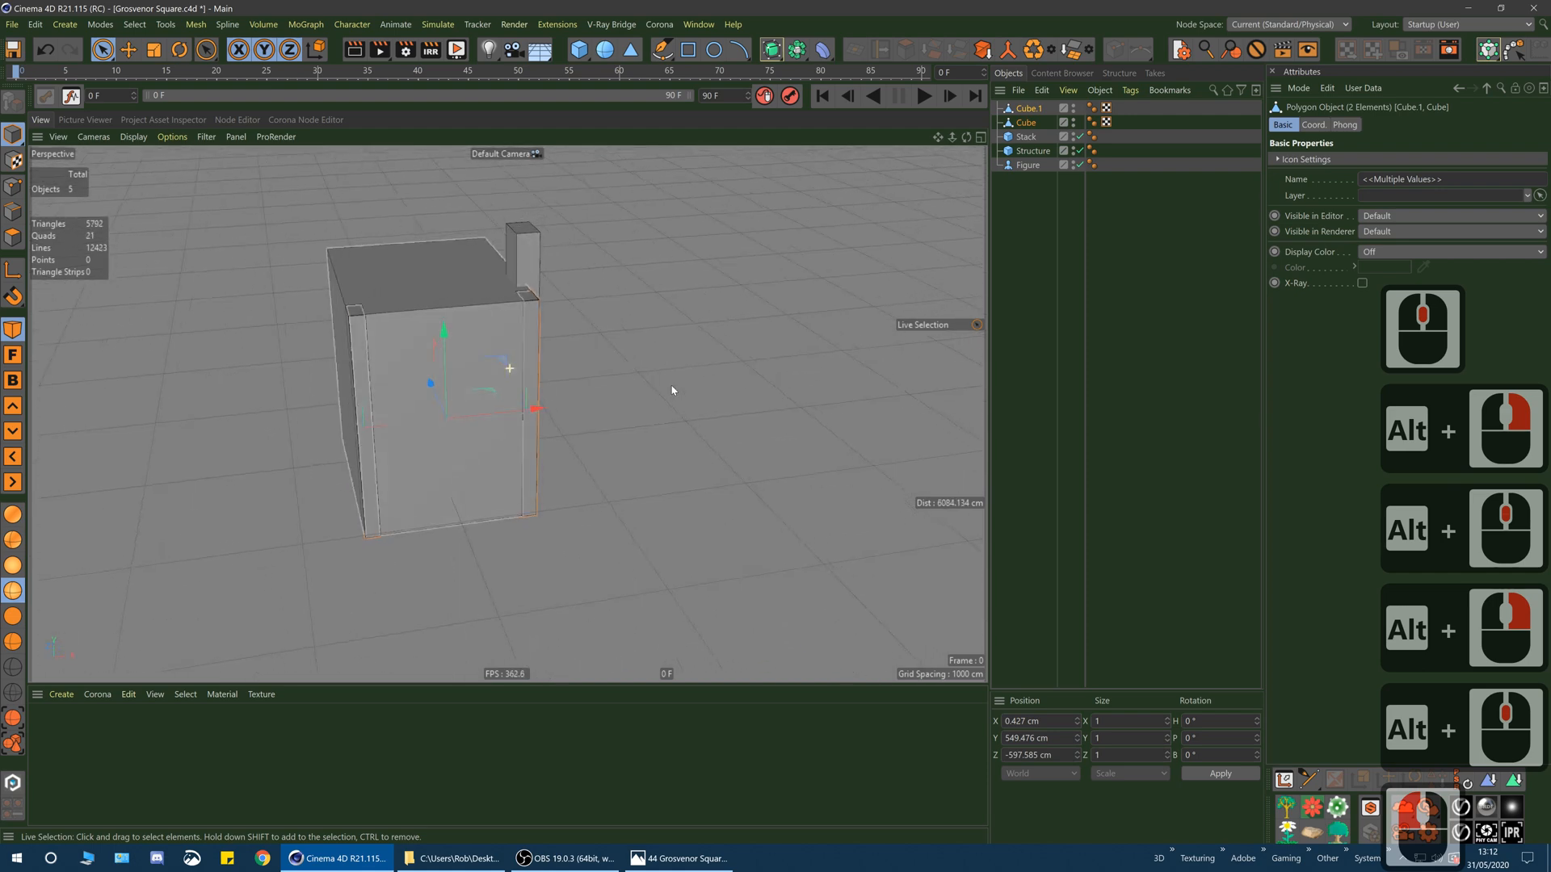
- Deselect everything, examine the edge piers and roofline in perspective, and compare them with the 44 Grosvenor Square photo
click(671, 390)
alt+drag(491, 322, 377, 345)
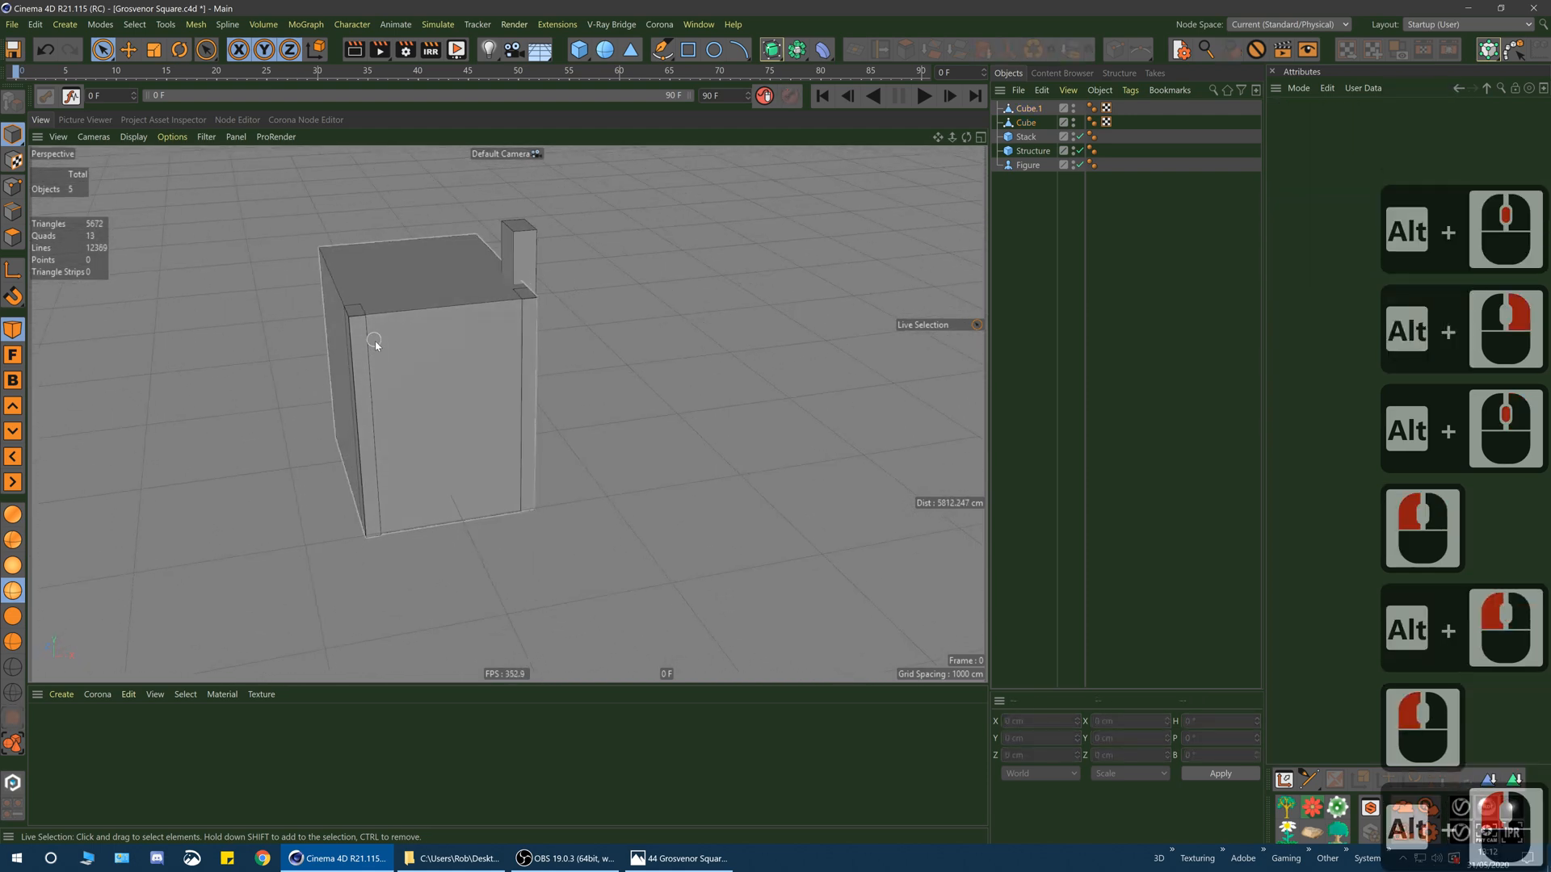
alt+right_drag(374, 340, 433, 336)
alt+middle_drag(433, 336, 492, 391)
alt+drag(492, 389, 527, 311)
alt+drag(508, 414, 647, 391)
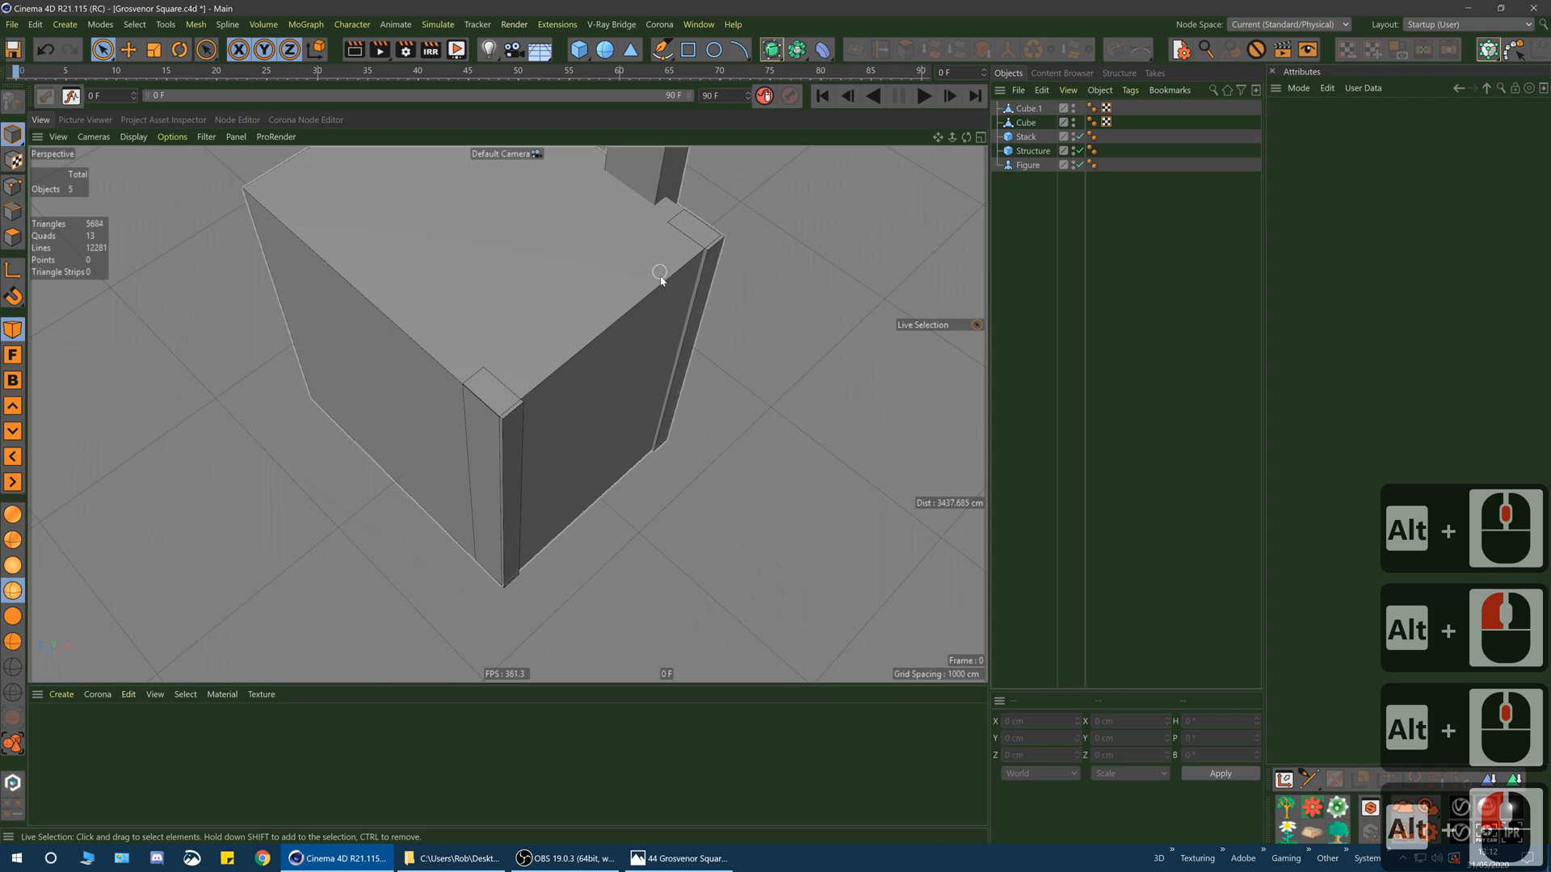
alt+drag(661, 277, 640, 328)
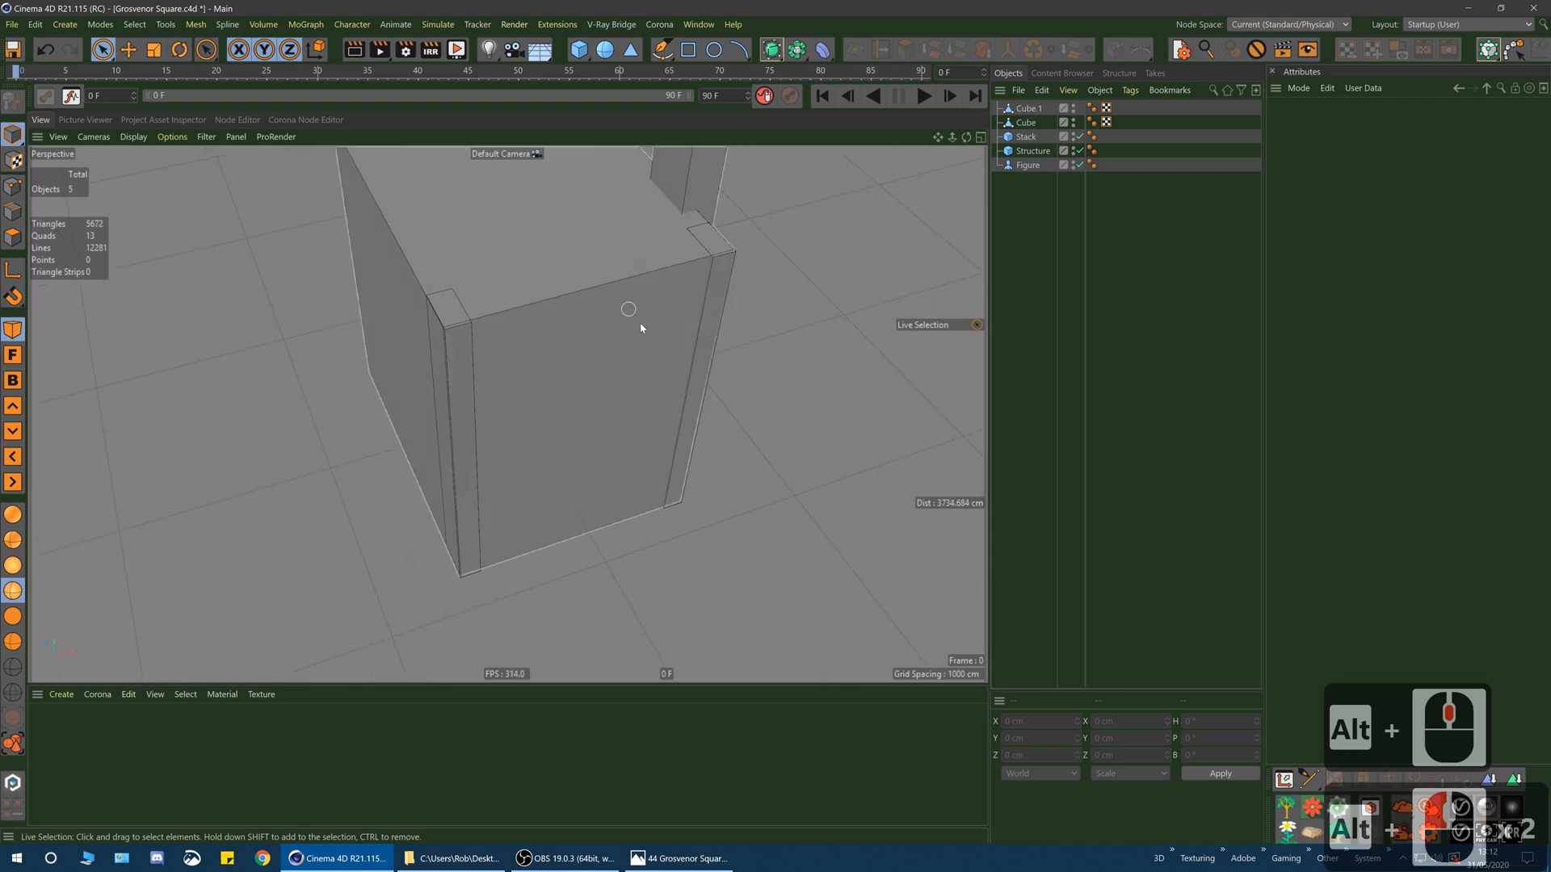
click(678, 858)
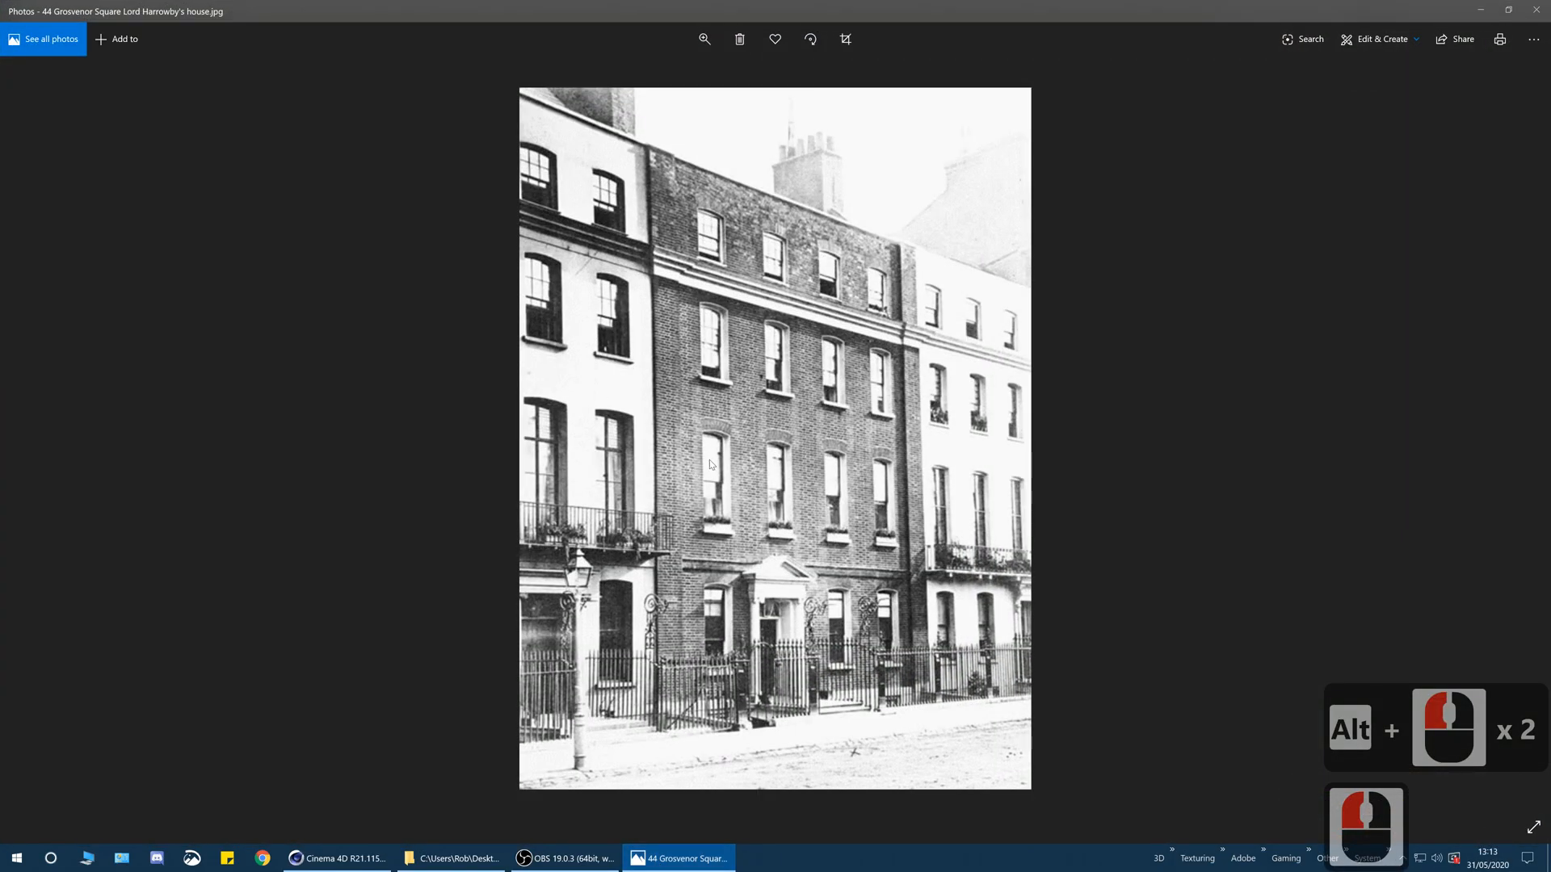
click(1478, 10)
- Select Structure and Cube, enable Only Select Visible Elements for Live Selection, and switch to point mode
click(476, 391)
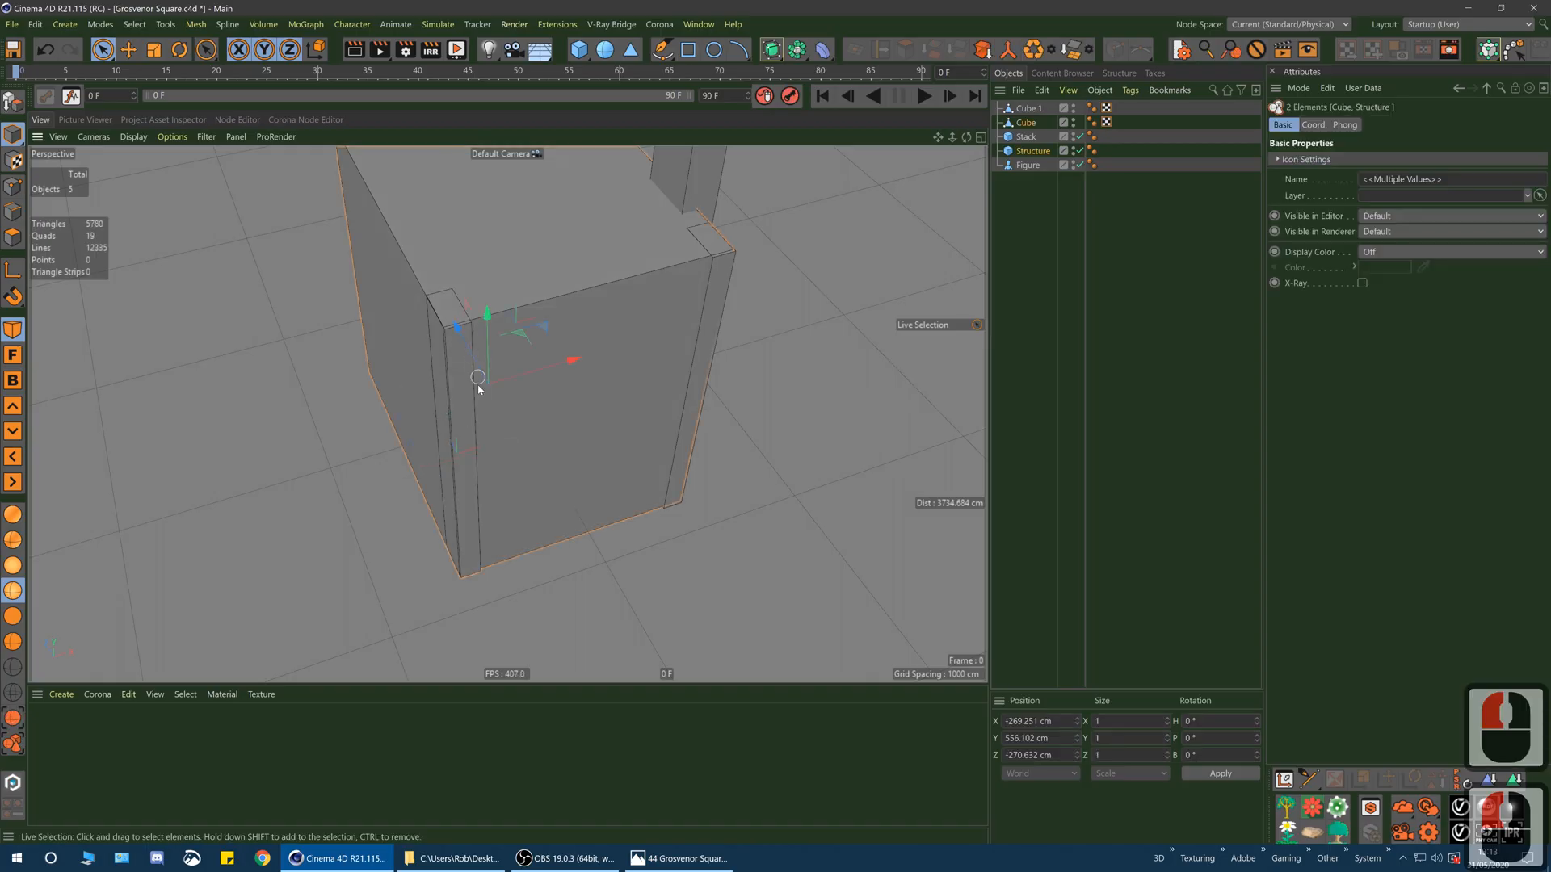
click(471, 400)
key(space)
key(space)
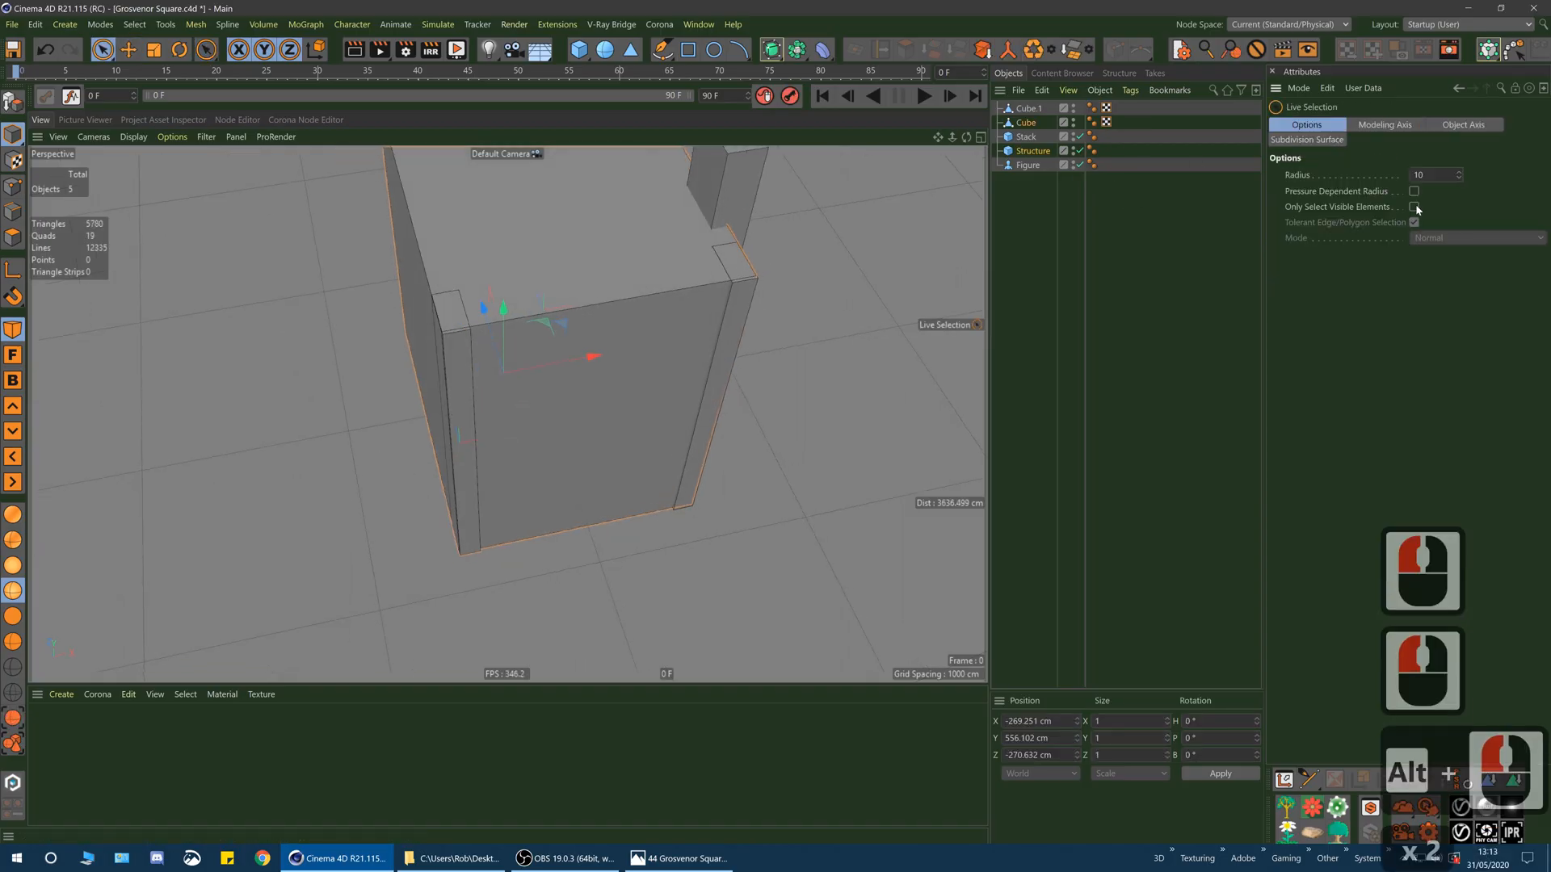
click(1414, 207)
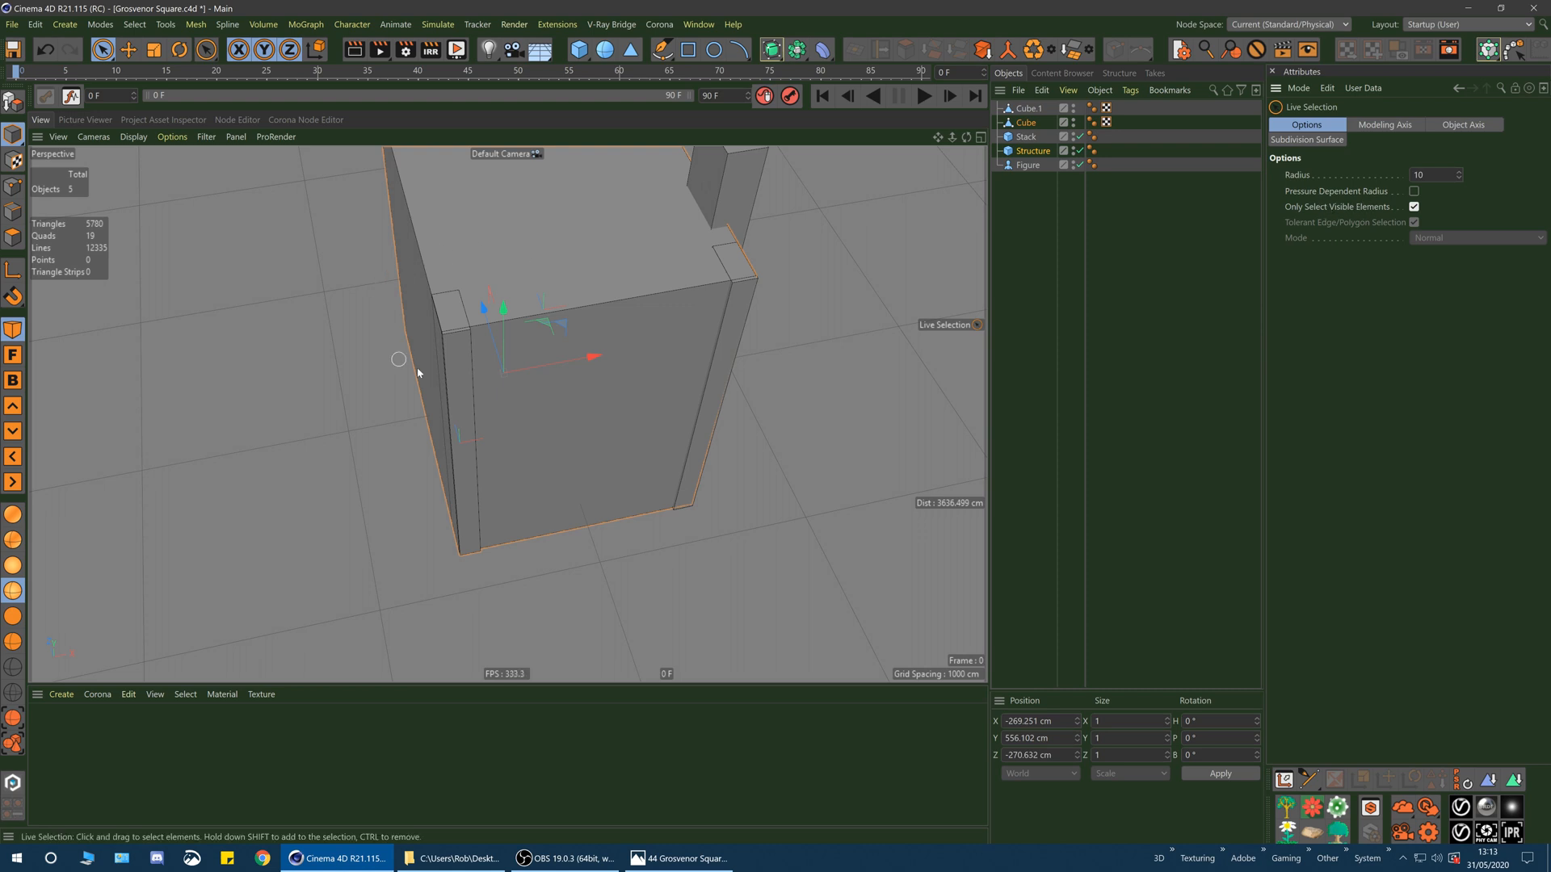
alt+drag(529, 253, 284, 307)
click(13, 186)
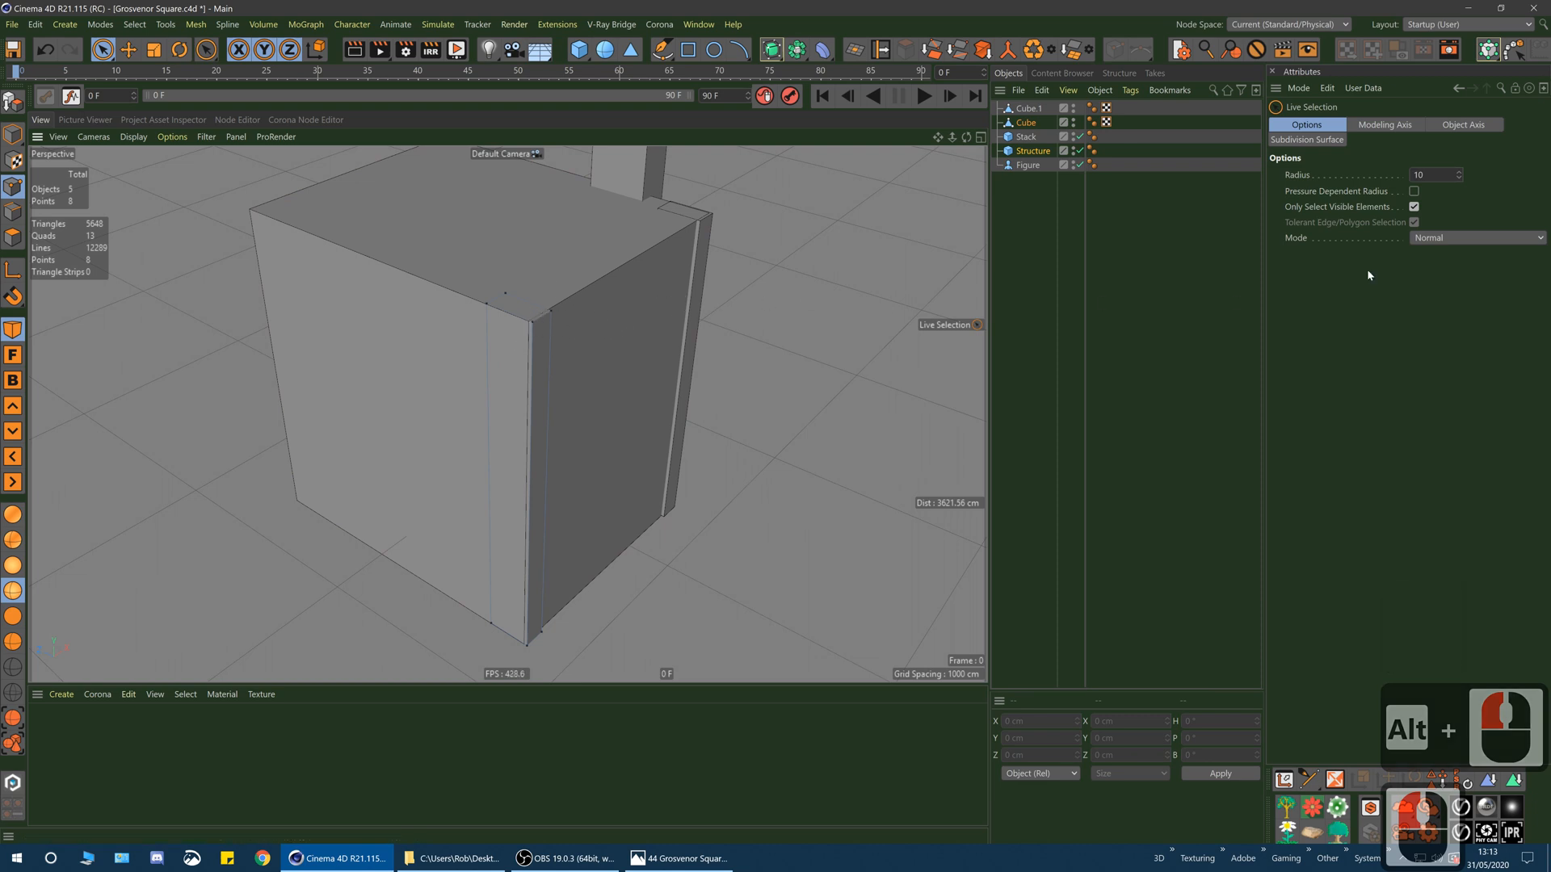
- Turn off Only Select Visible Elements, display the model as lines, and select the near edge block's four top points
click(1415, 207)
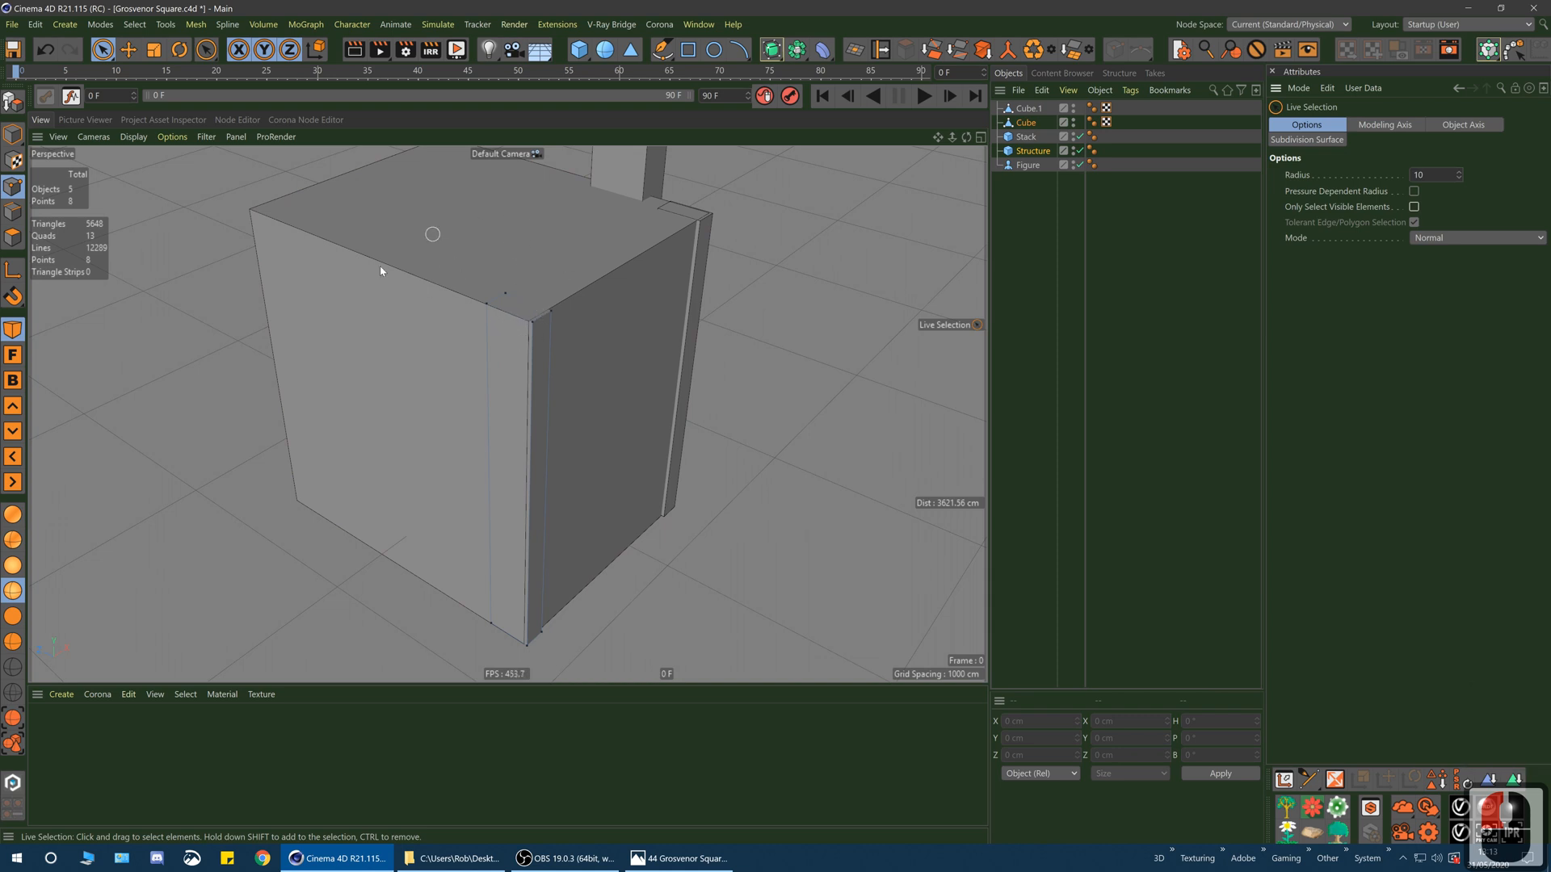
click(12, 692)
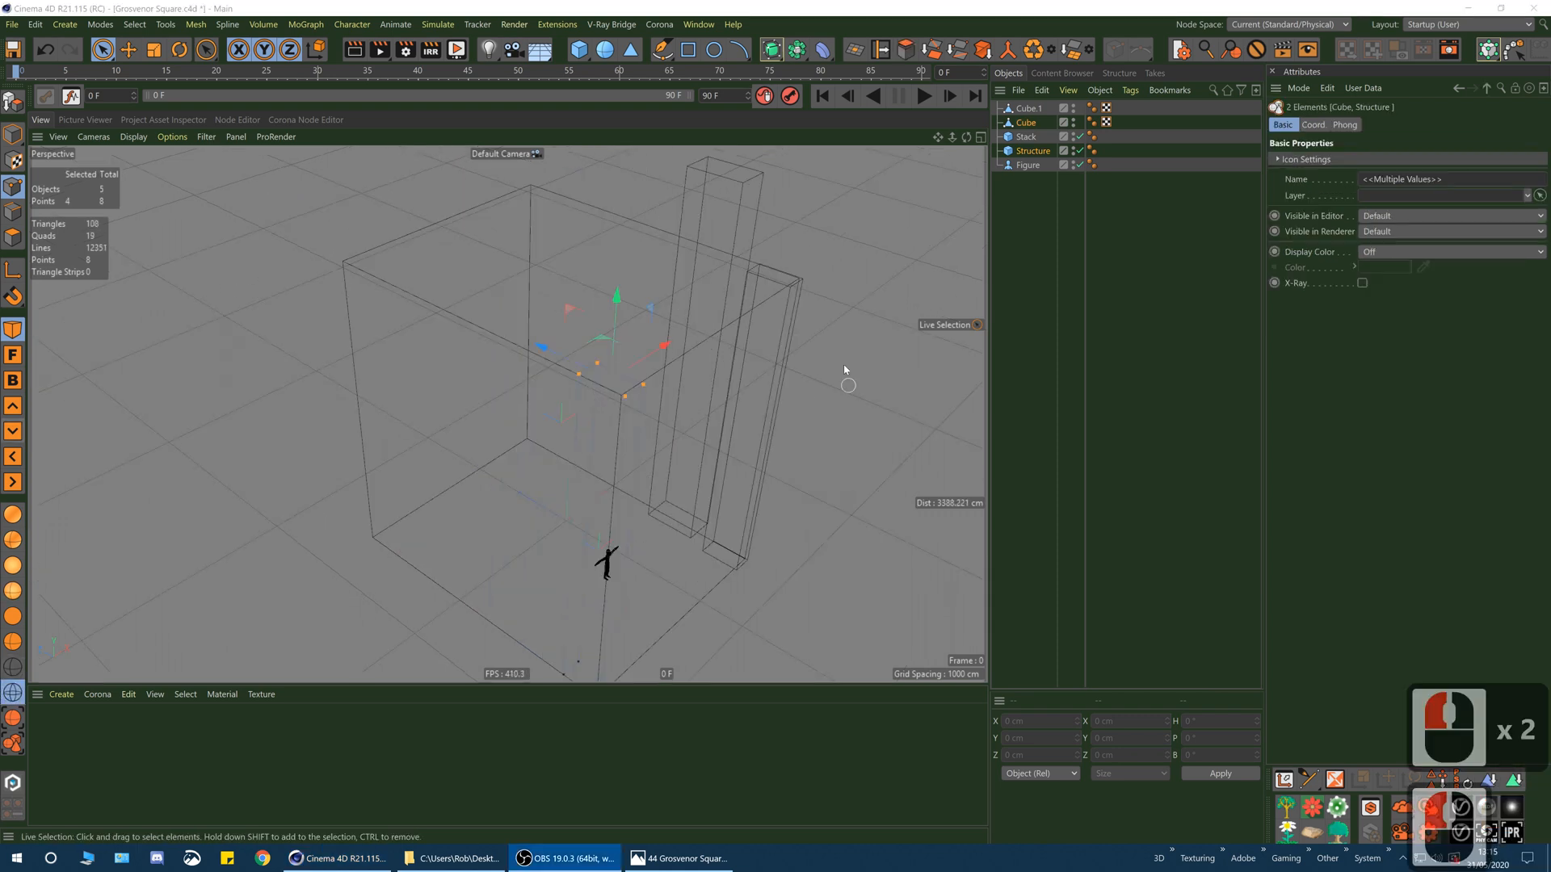
click(764, 18)
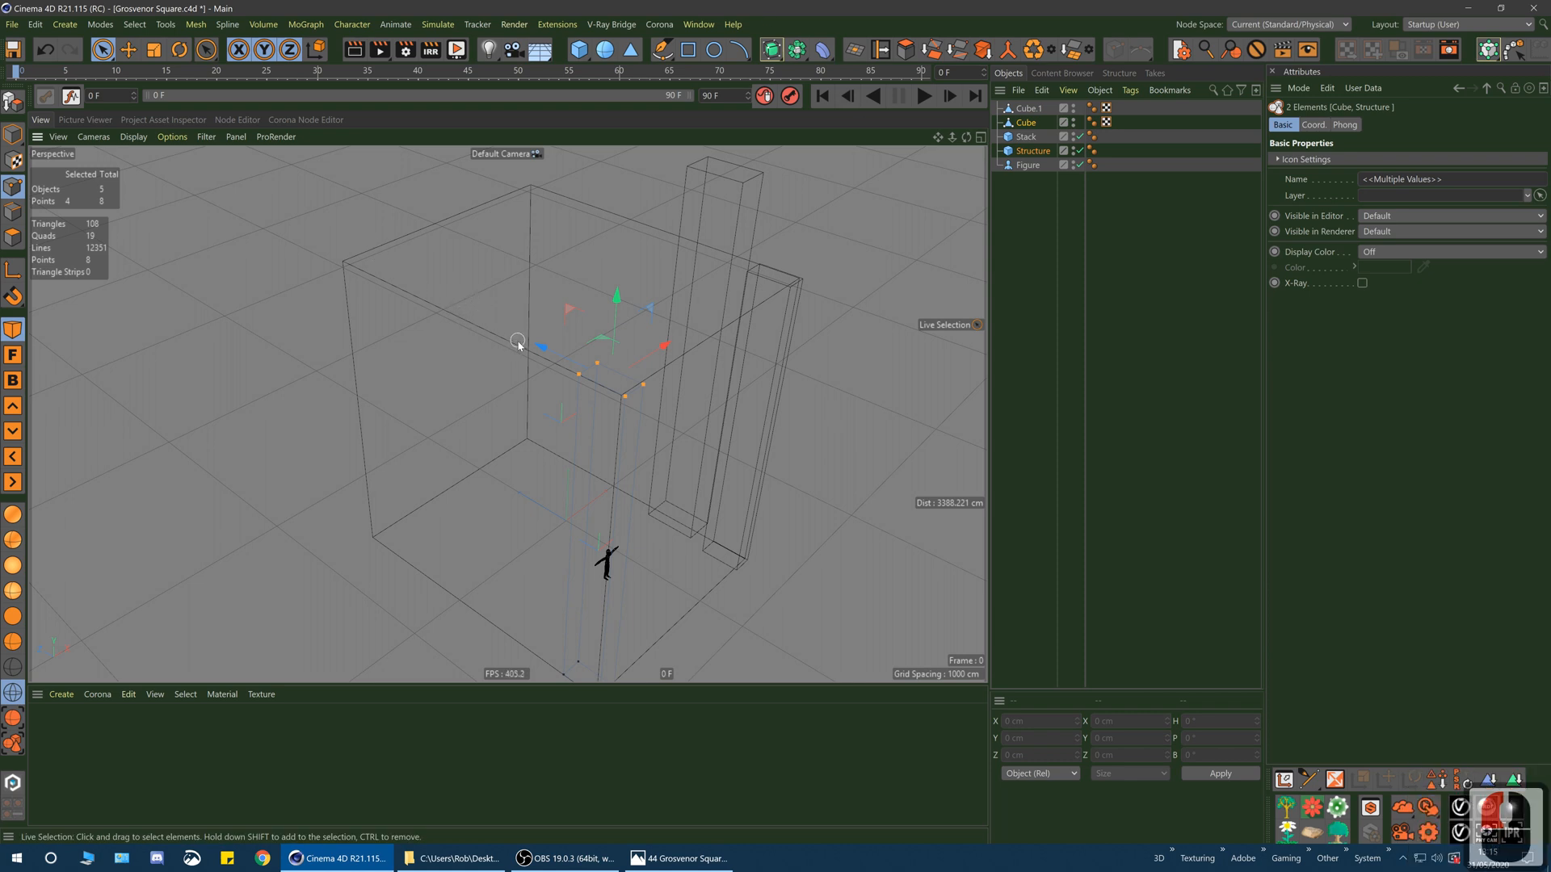
- Re-enable Only Select Visible Elements, return to shaded display with lines, and deselect the points
key(space)
key(space)
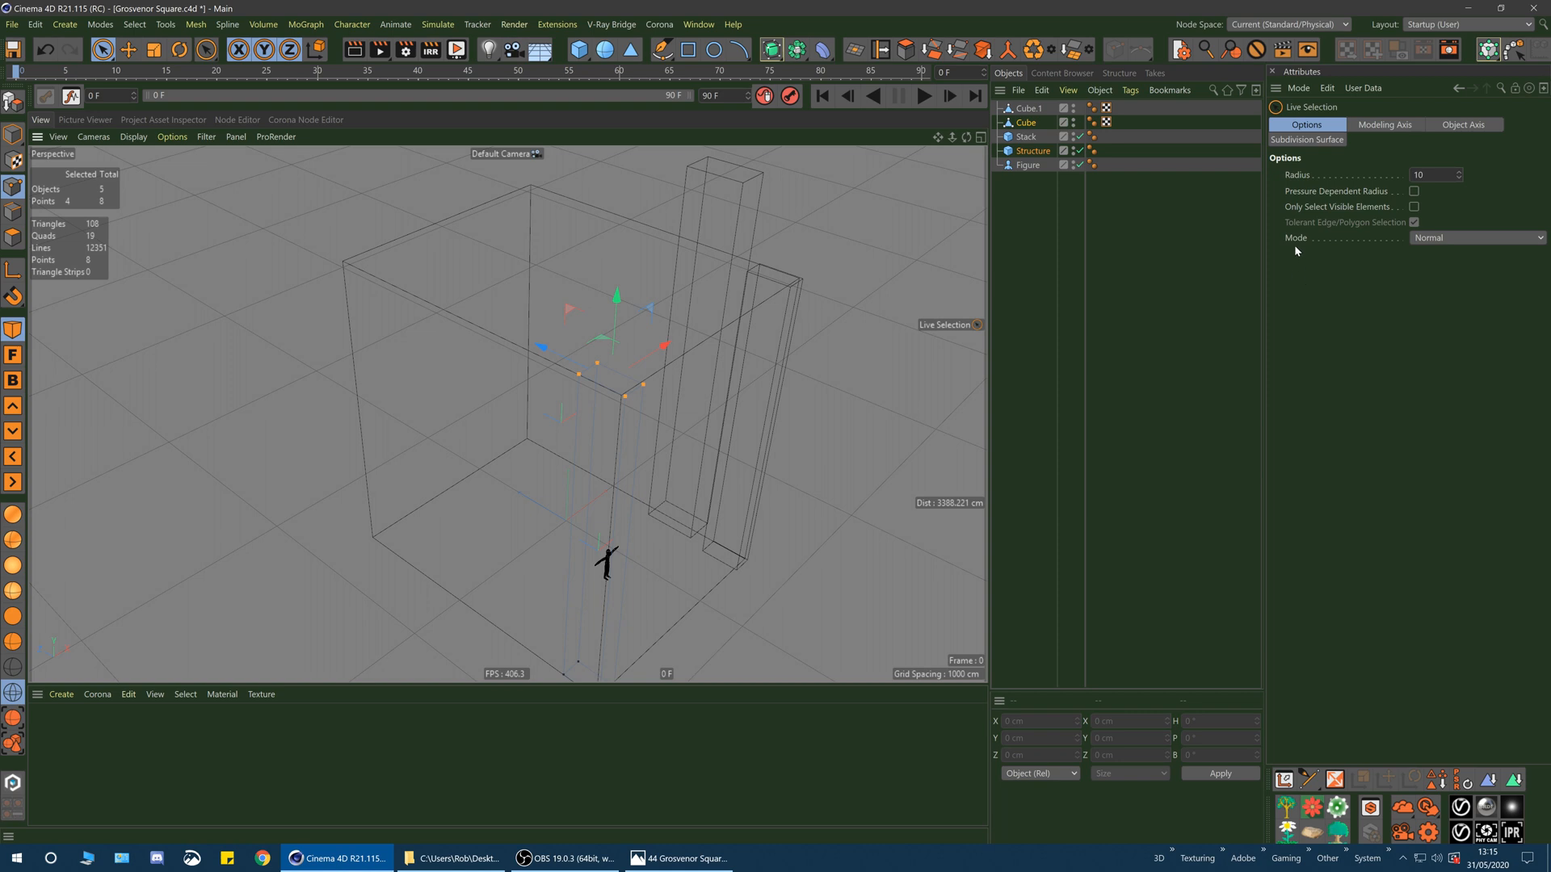
click(1414, 208)
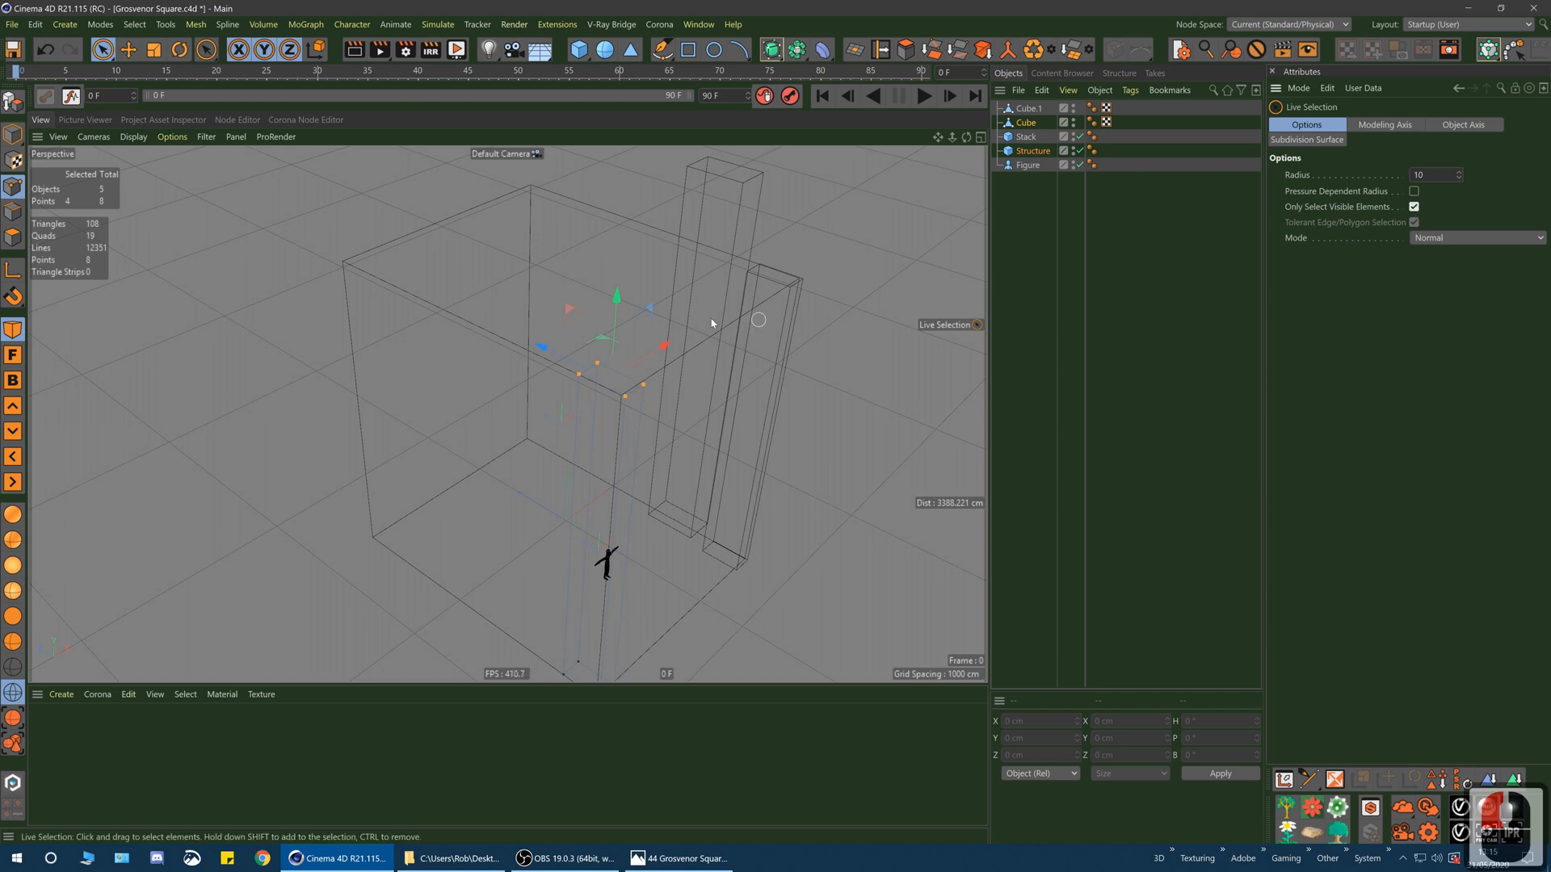
click(25, 589)
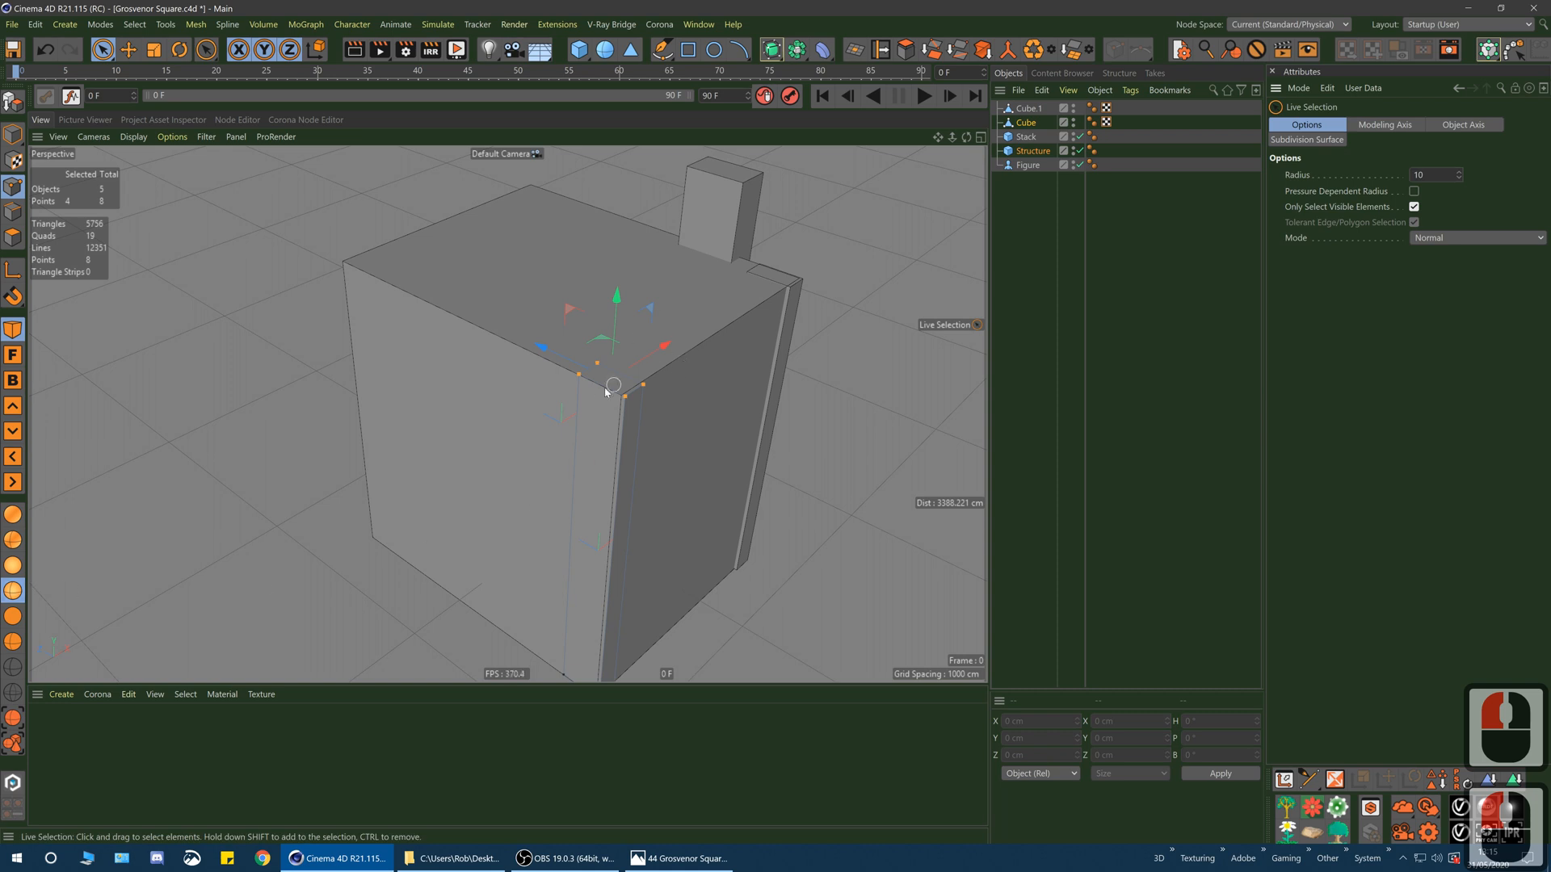
alt+drag(597, 421, 559, 384)
click(895, 315)
- Frame the building from a low street-level corner angle comparable to the house photo
alt+middle_drag(796, 471, 702, 404)
alt+drag(651, 391, 739, 352)
mouse_move(591, 448)
alt+mouse_down()
mouse_move(567, 423)
mouse_move(577, 436)
alt+mouse_up()
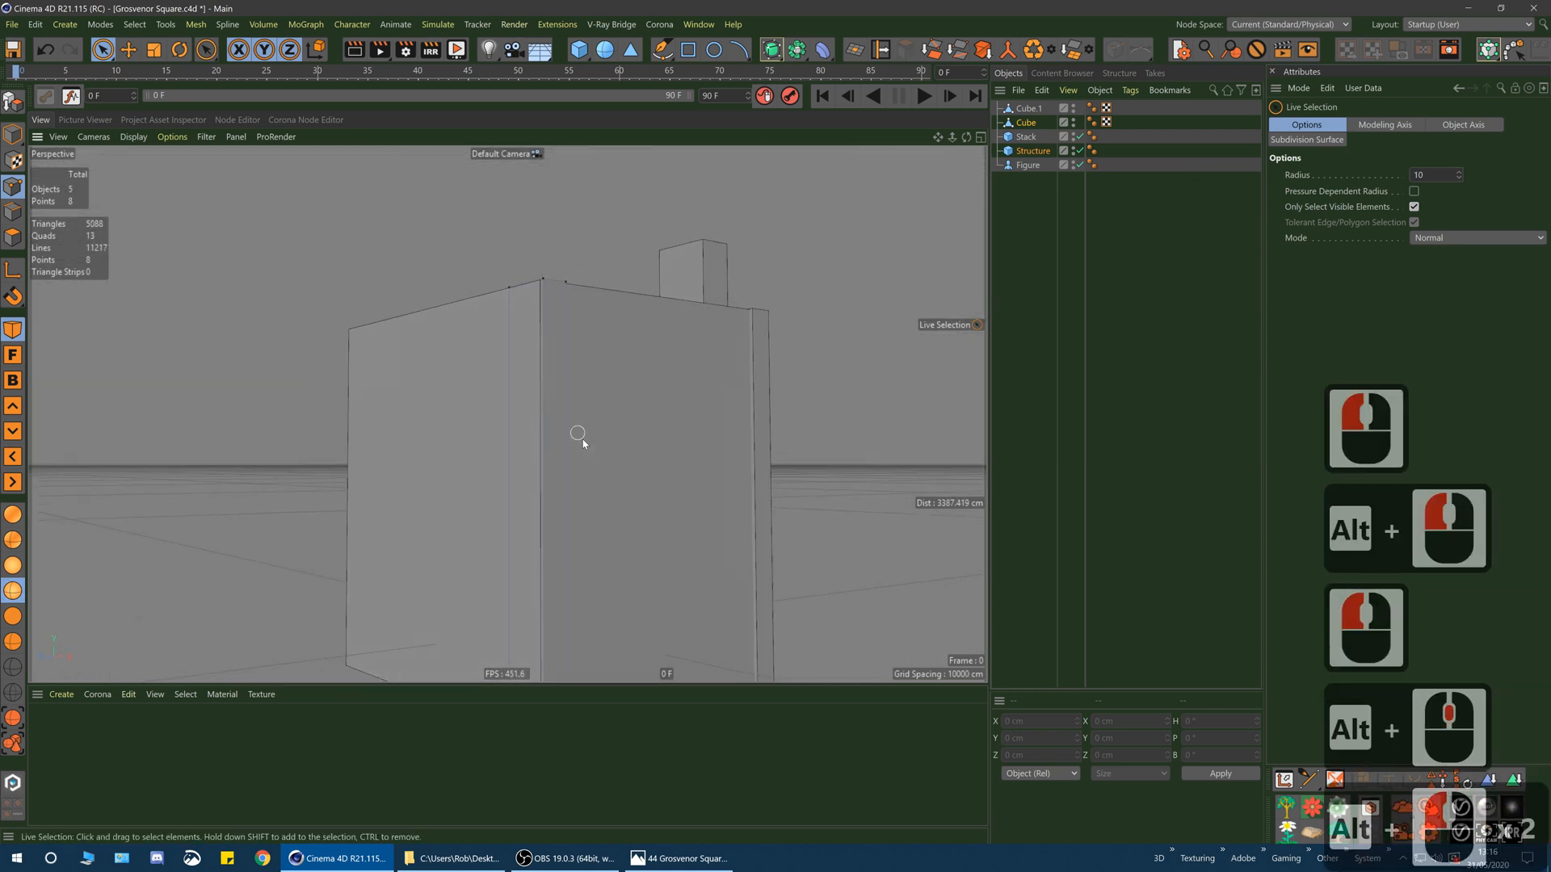
alt+middle_drag(577, 436, 574, 369)
- Bring up the 44 Grosvenor Square photo in a smaller window and move it clear of the modelling workspace for reference
click(679, 858)
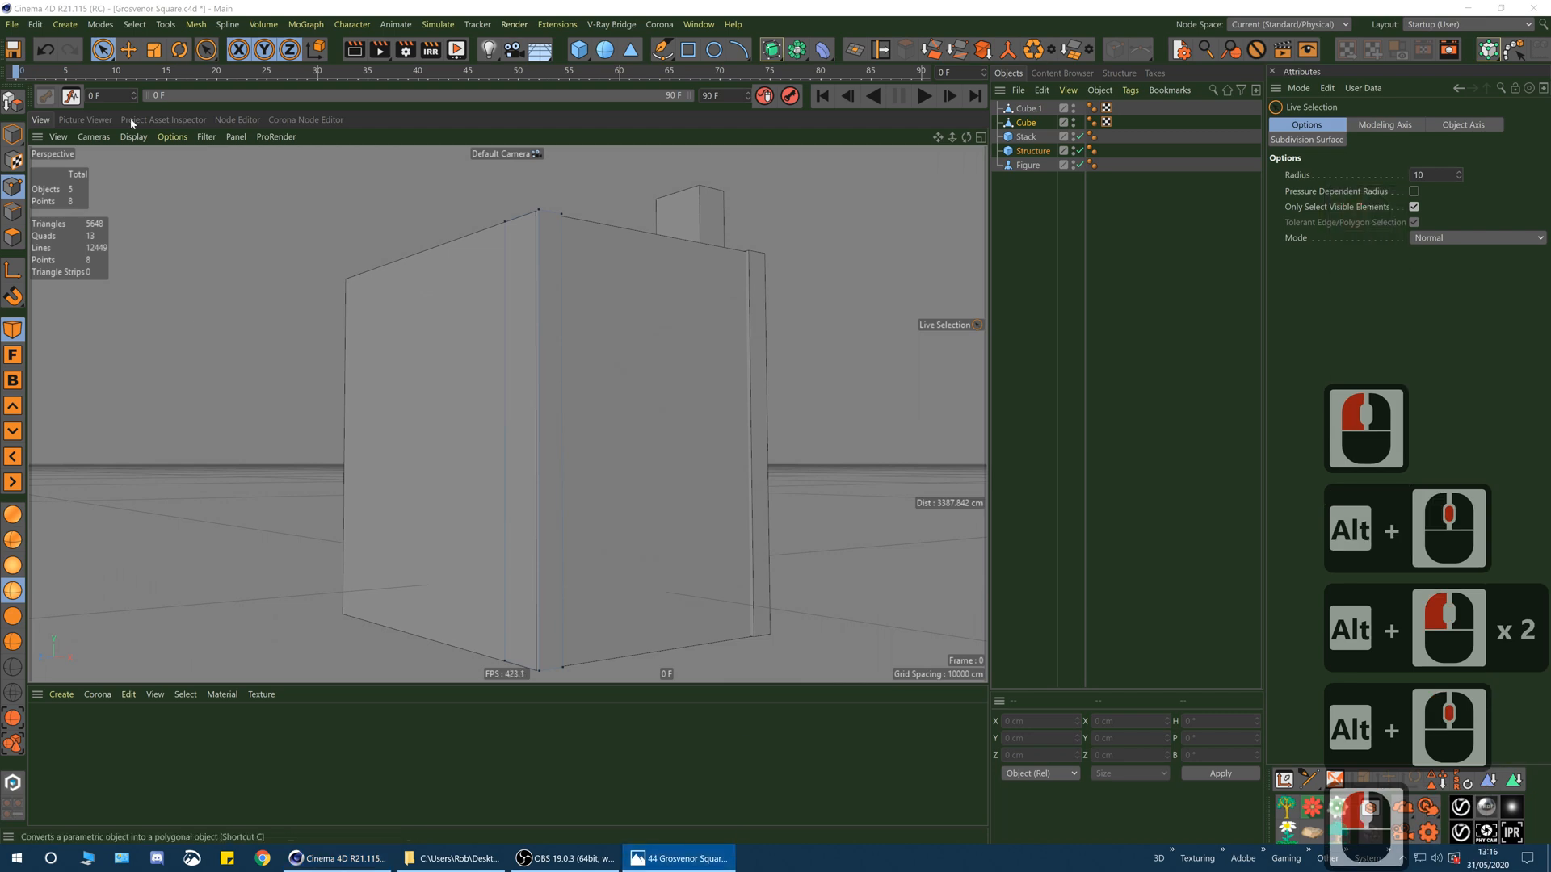
click(547, 308)
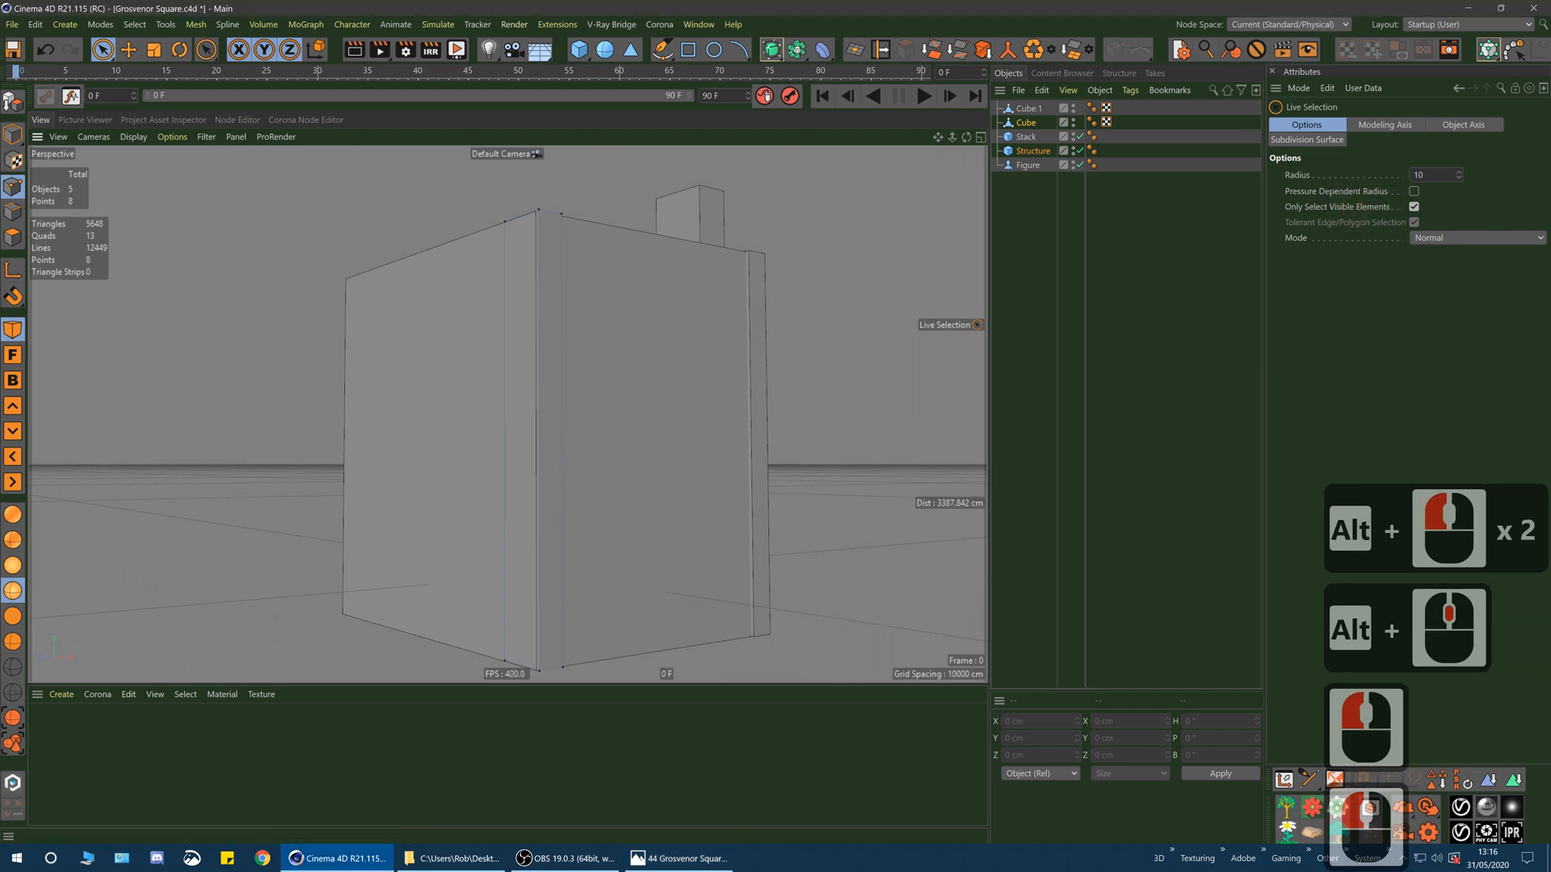
click(679, 858)
drag(1321, 315, 1304, 282)
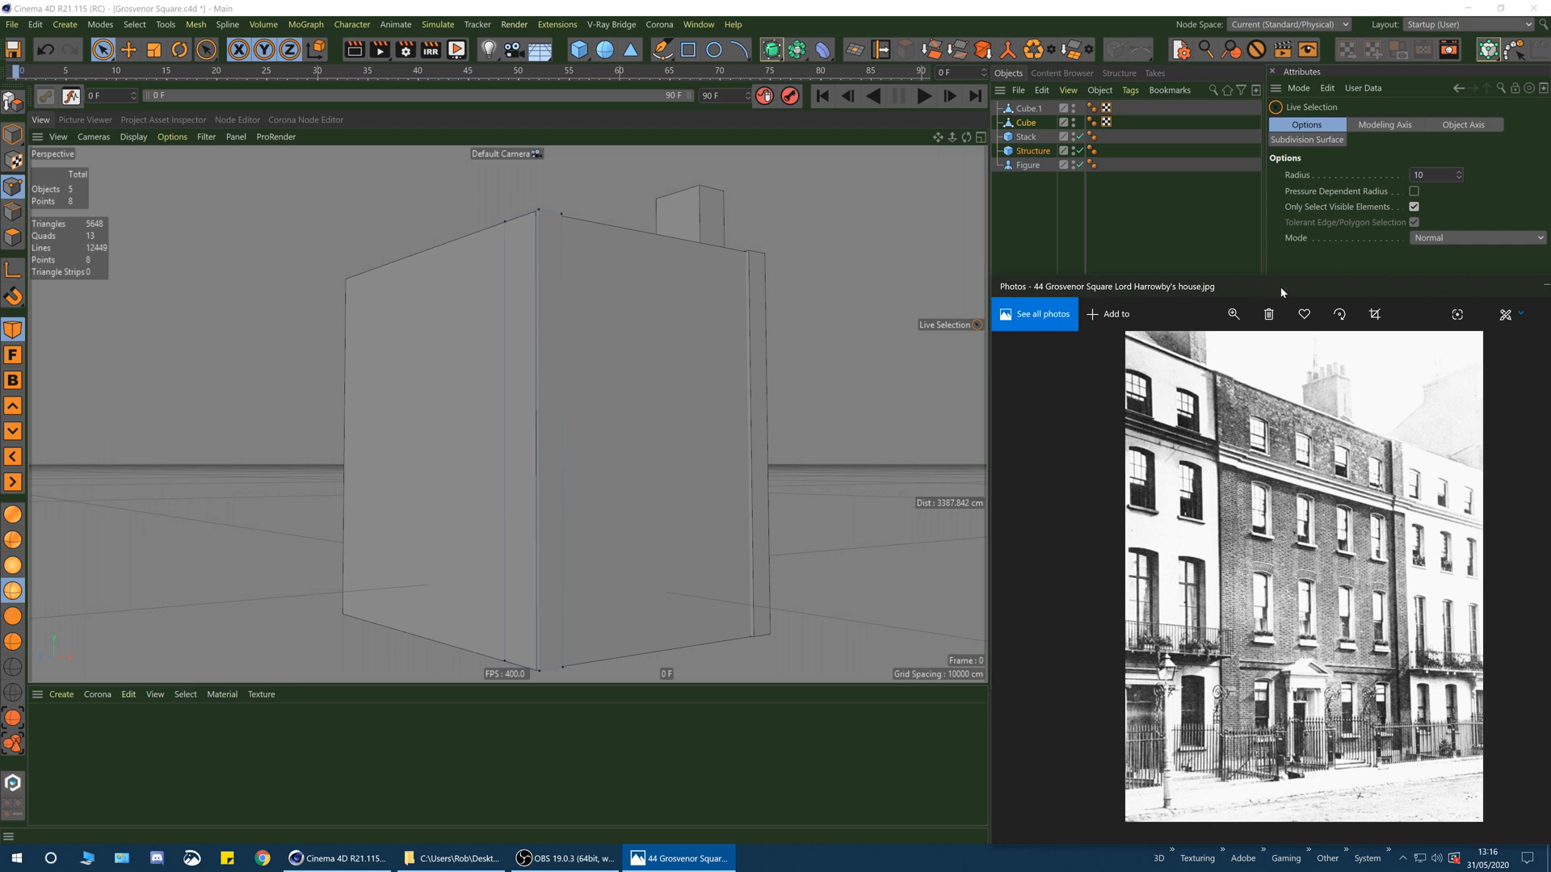
drag(1281, 292, 0, 185)
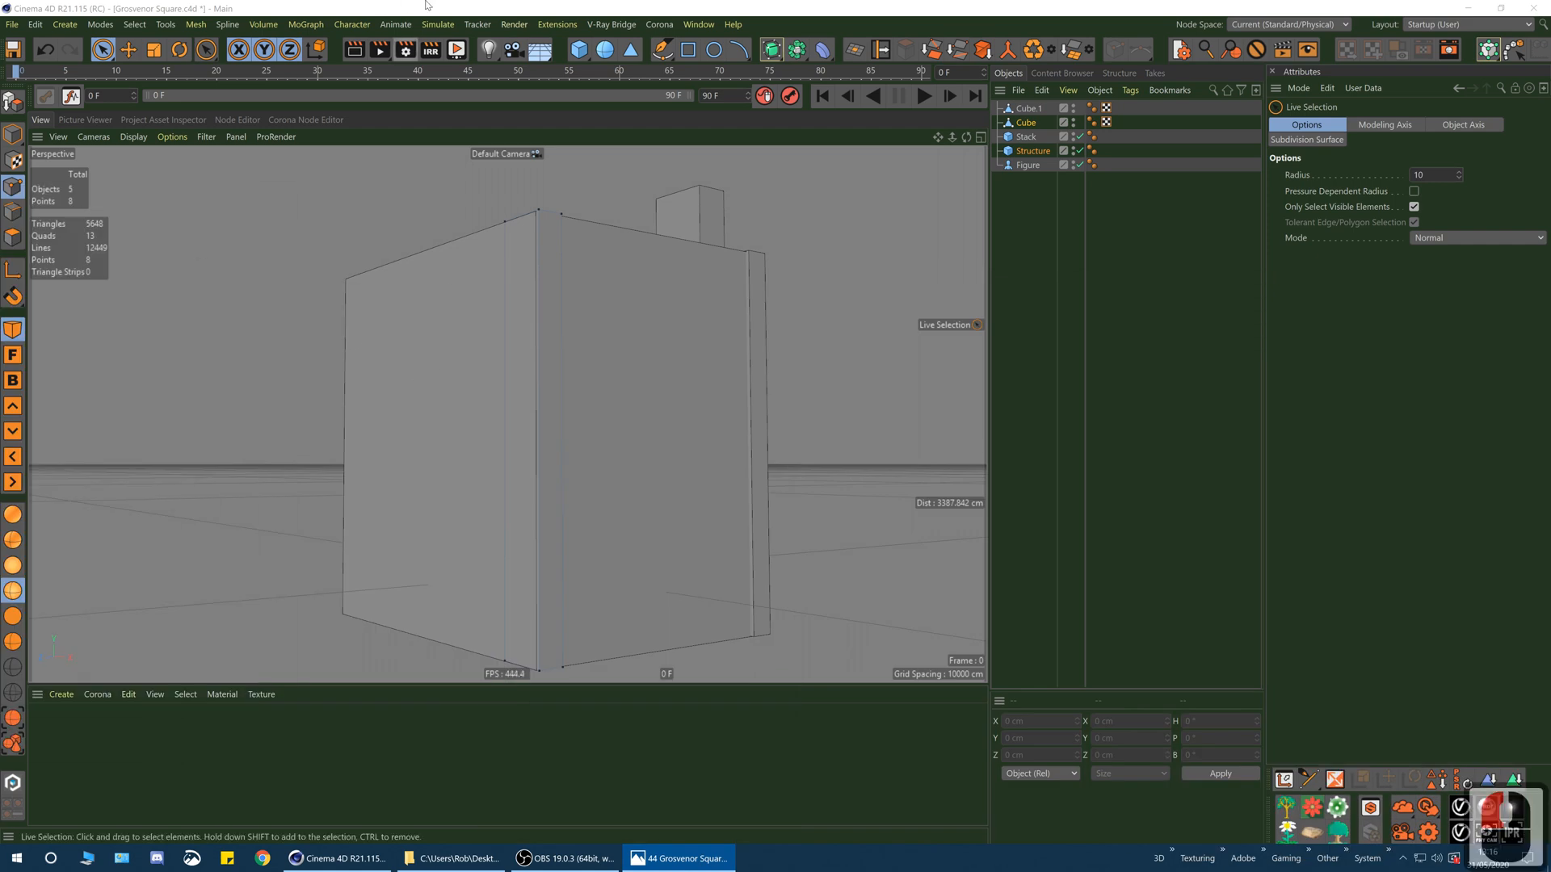
click(699, 84)
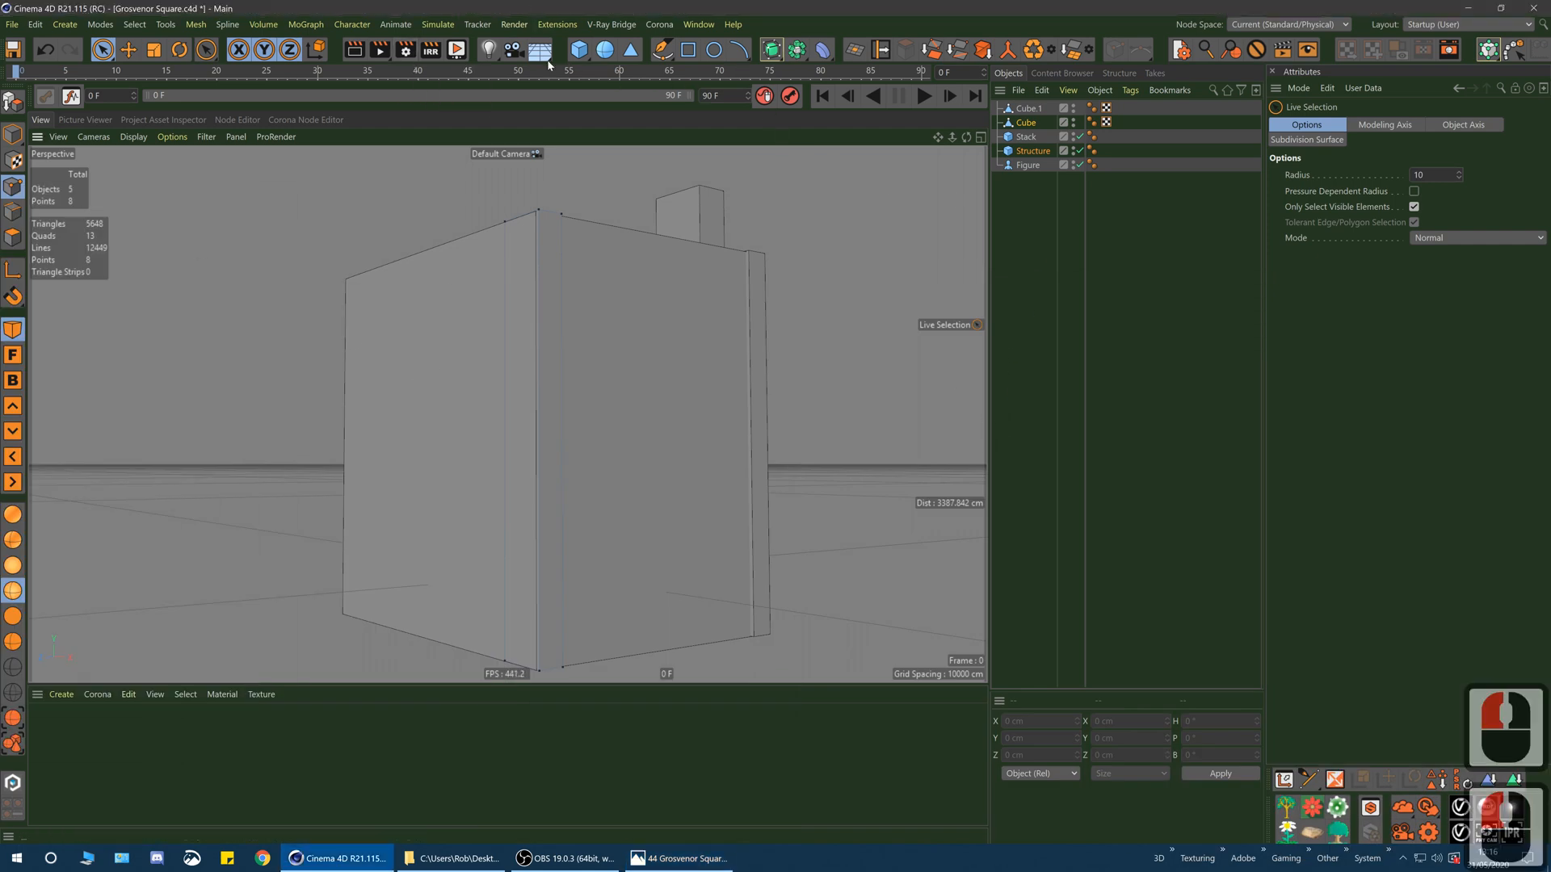
- Add a camera to the scene and view the building through it from a low angle
click(514, 50)
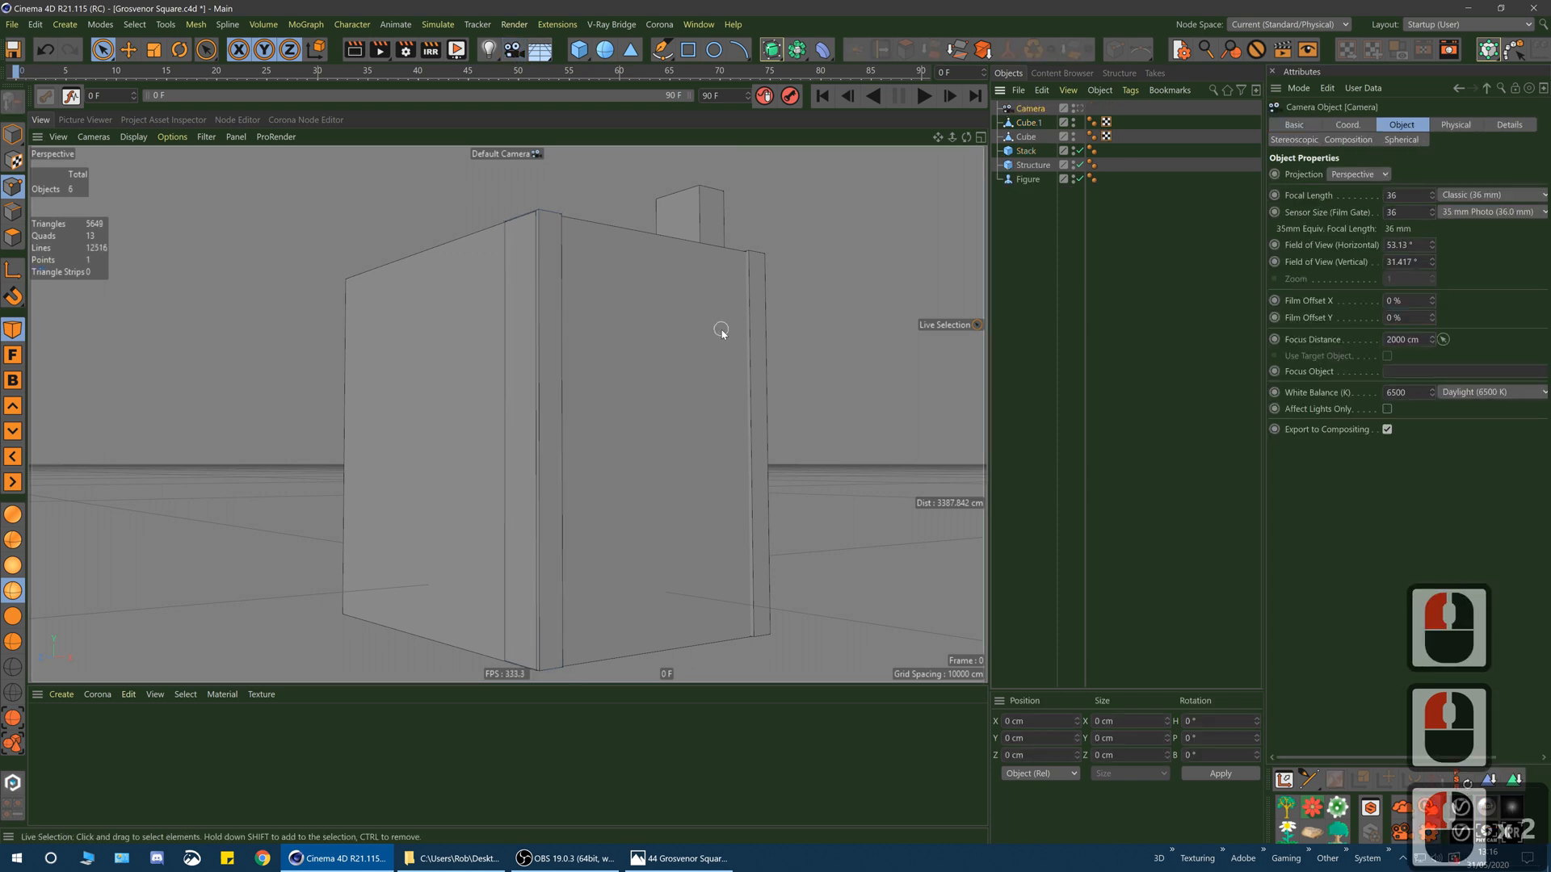
alt+middle_drag(638, 495, 644, 475)
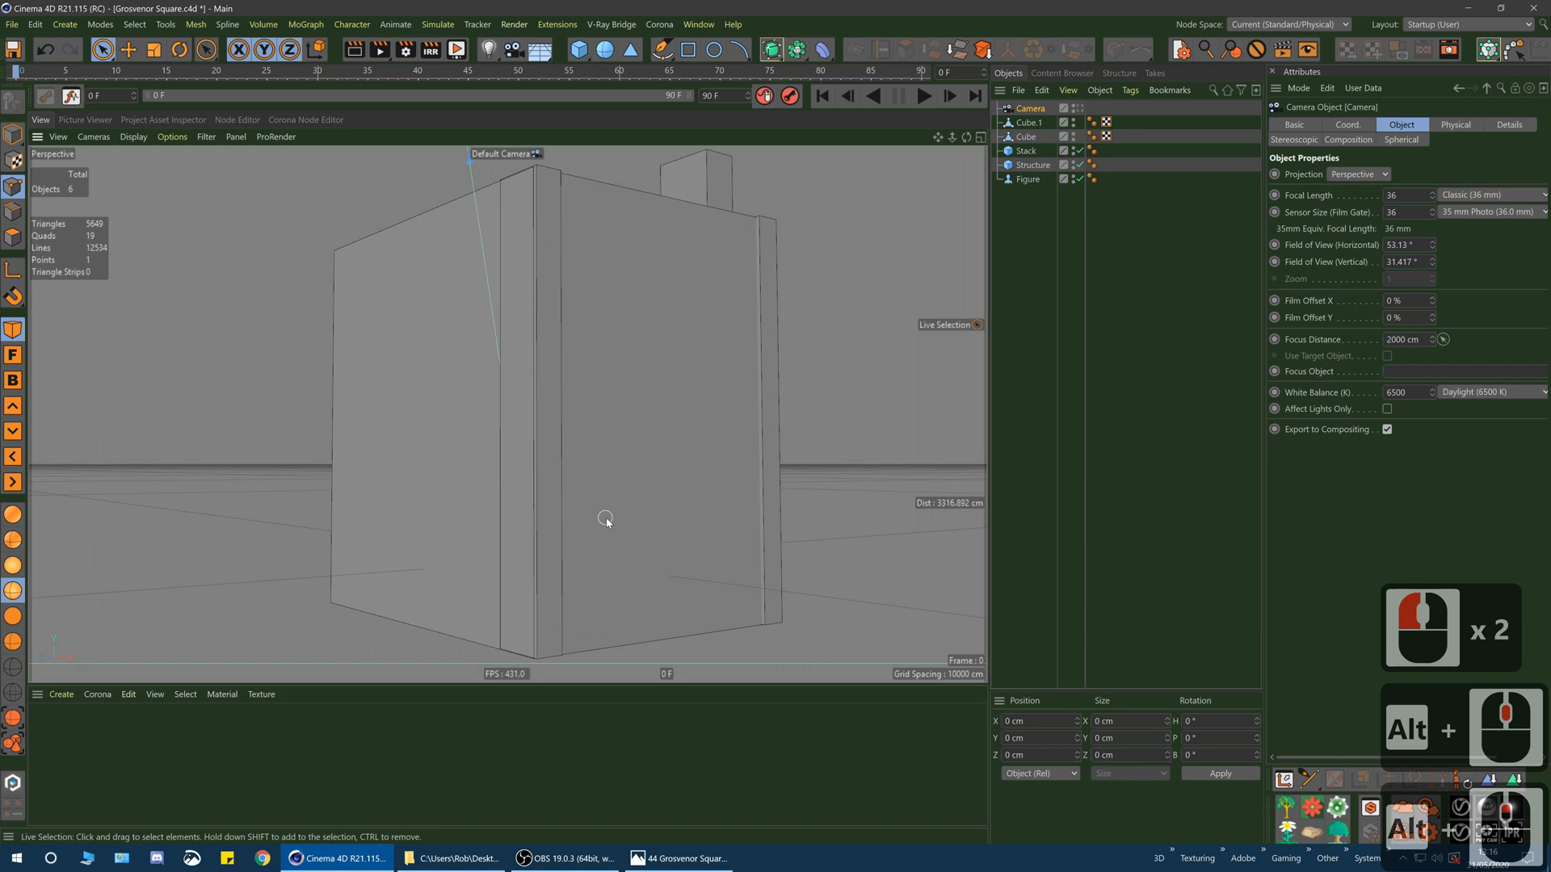
click(1038, 113)
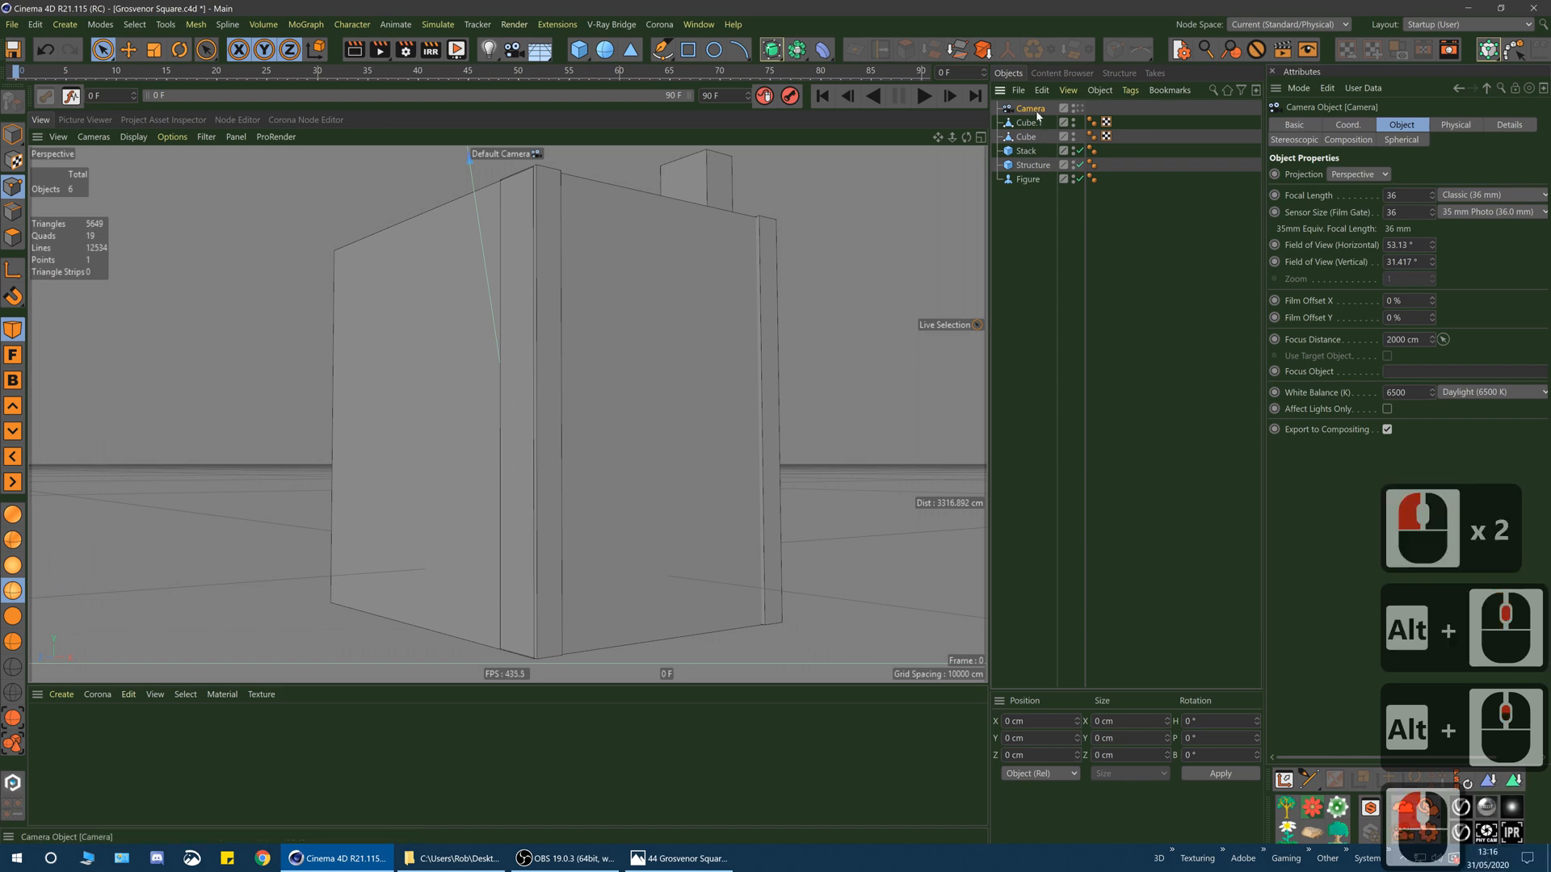
click(1078, 108)
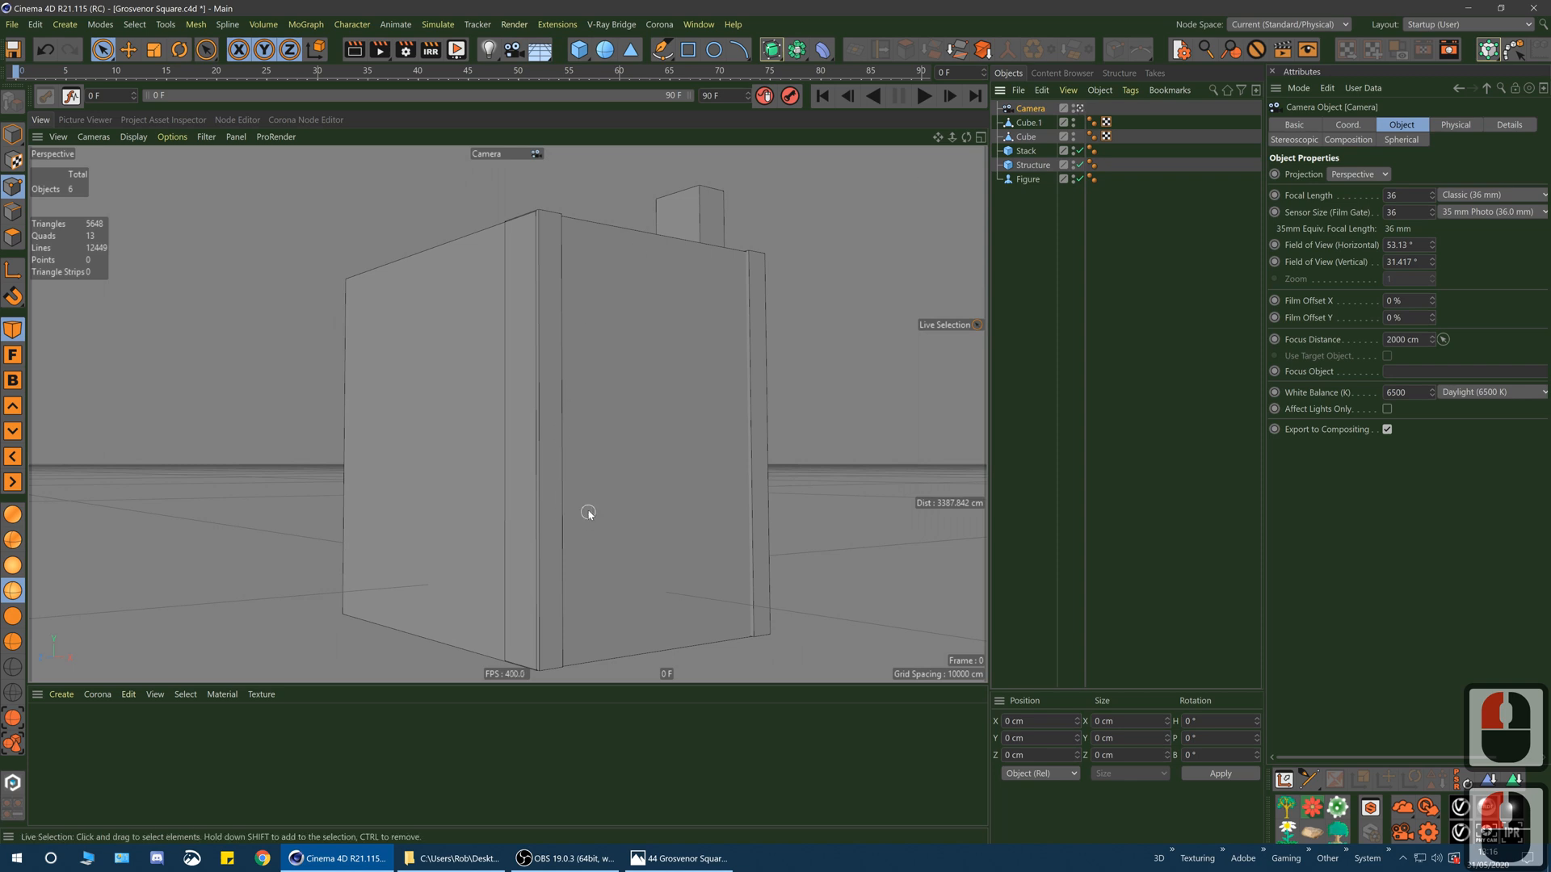
alt+drag(588, 512, 607, 473)
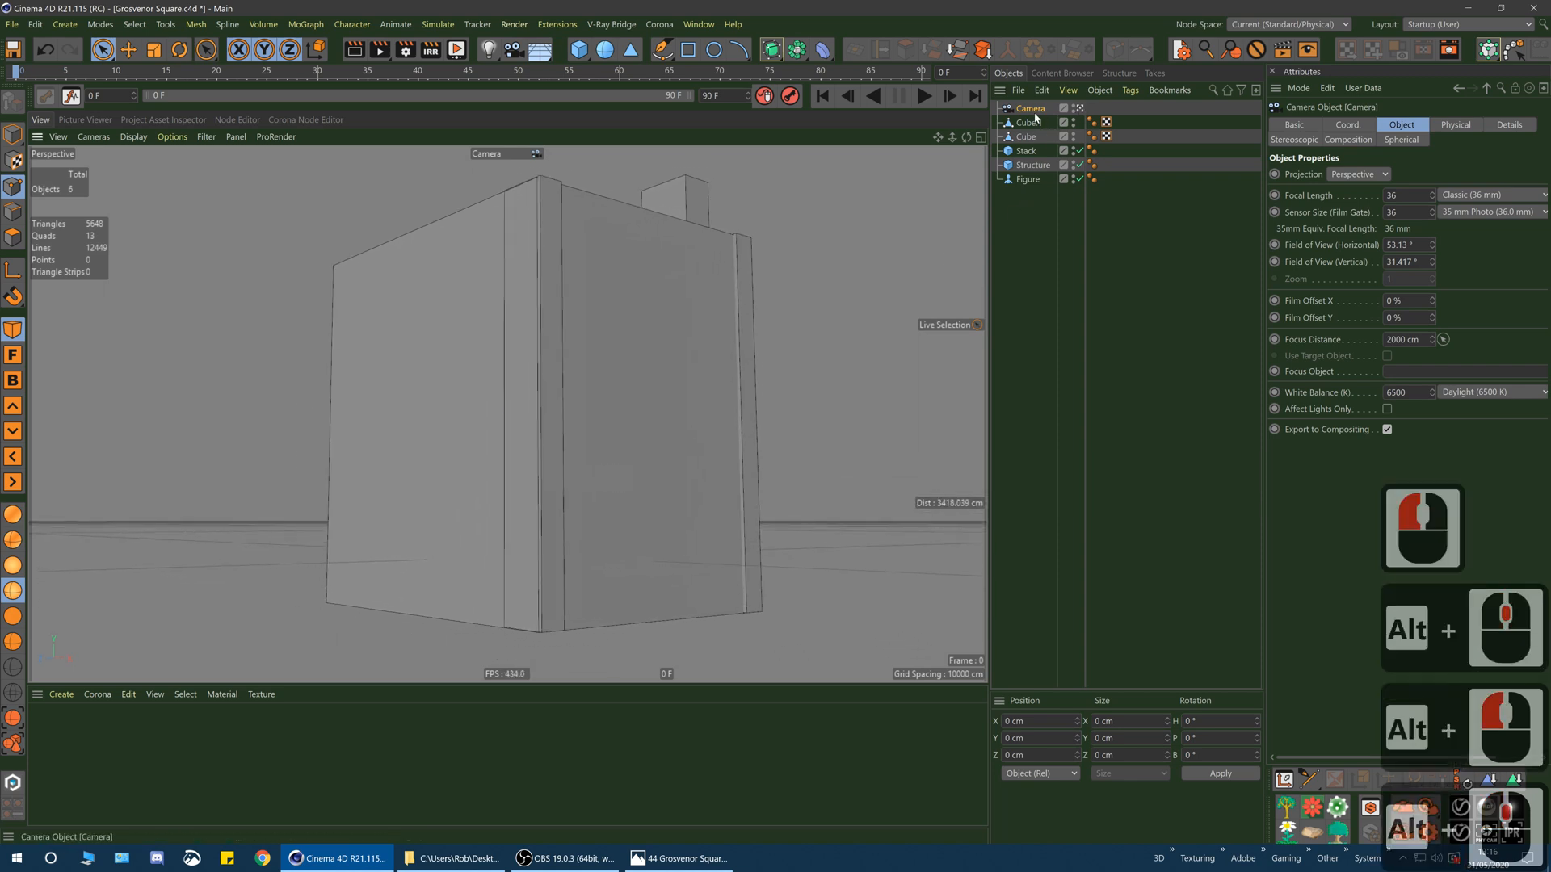
- Set the camera's focal length to 25 mm and move it closer to the building
mouse_move(1432, 195)
mouse_down()
mouse_move(1432, 259)
mouse_move(1434, 197)
mouse_up()
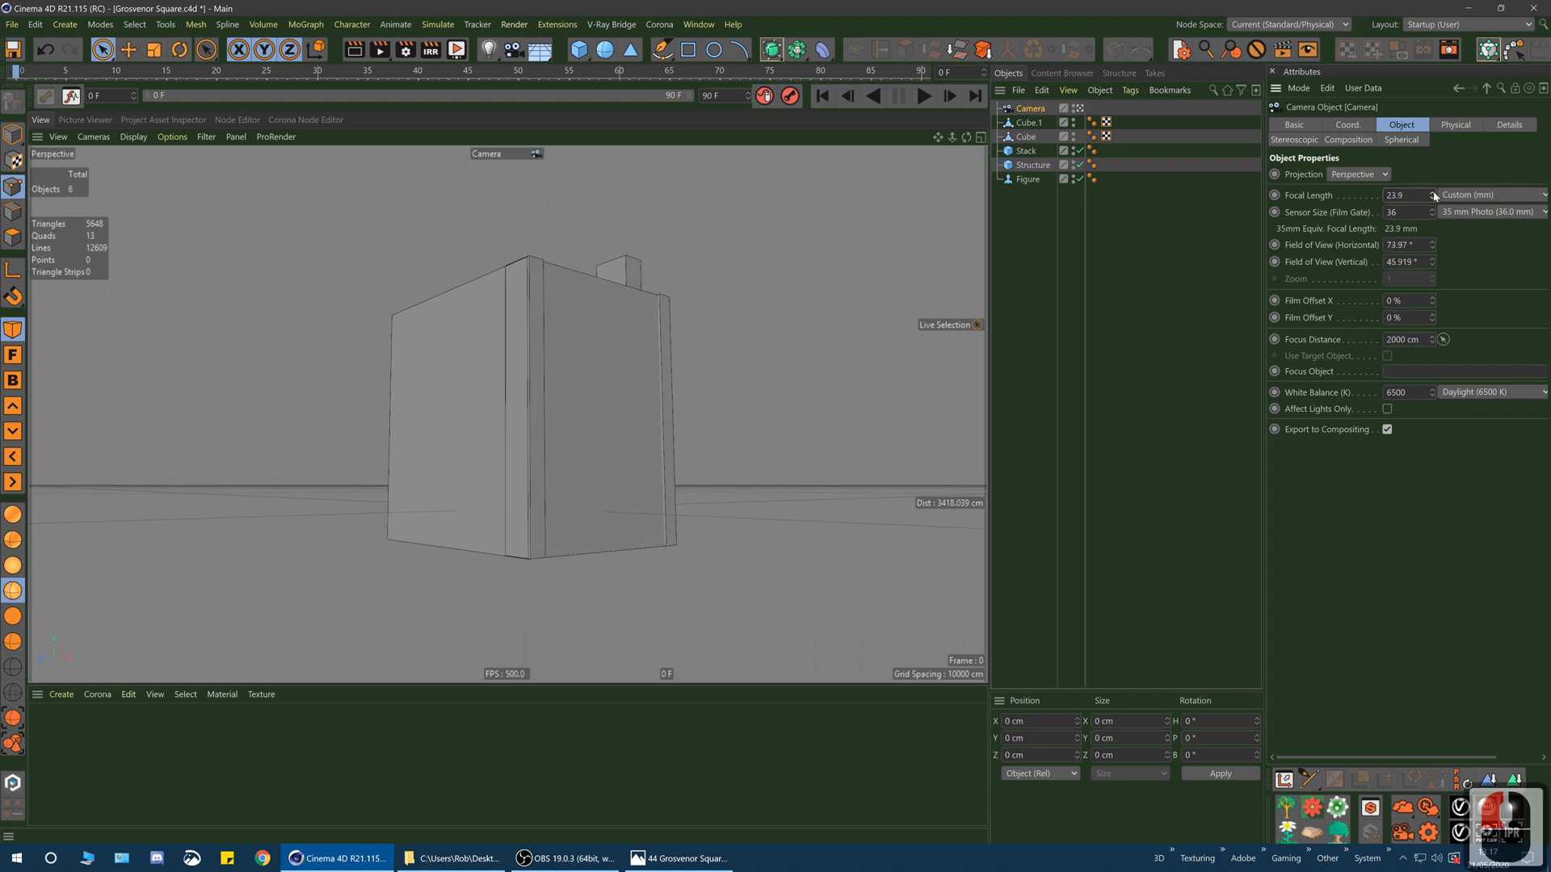
double_click(1401, 196)
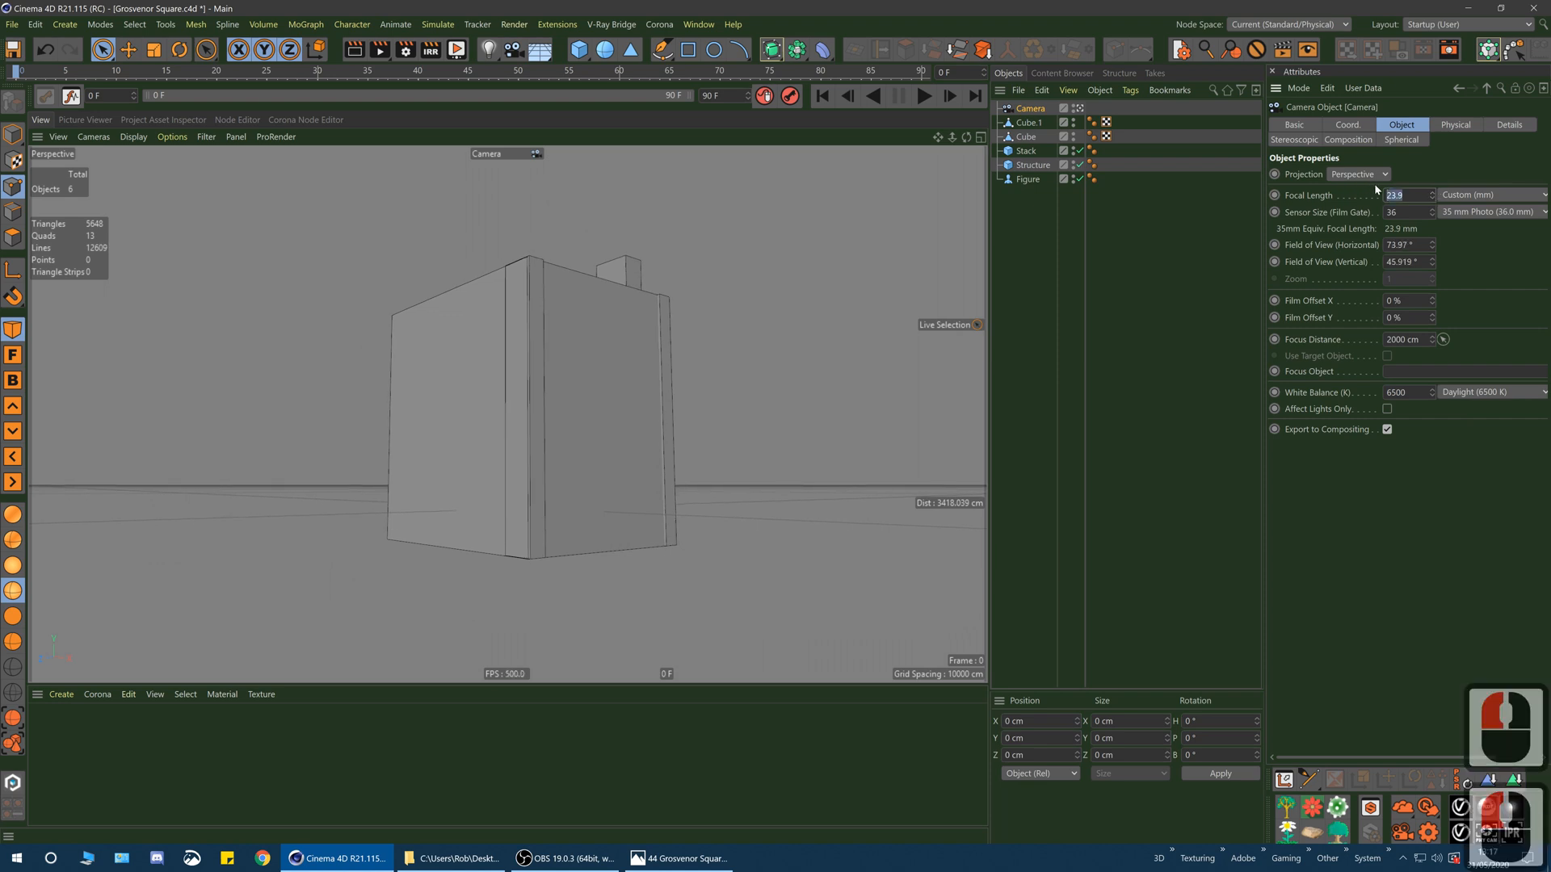
text(25)
key(Return)
alt+right_drag(691, 455, 683, 490)
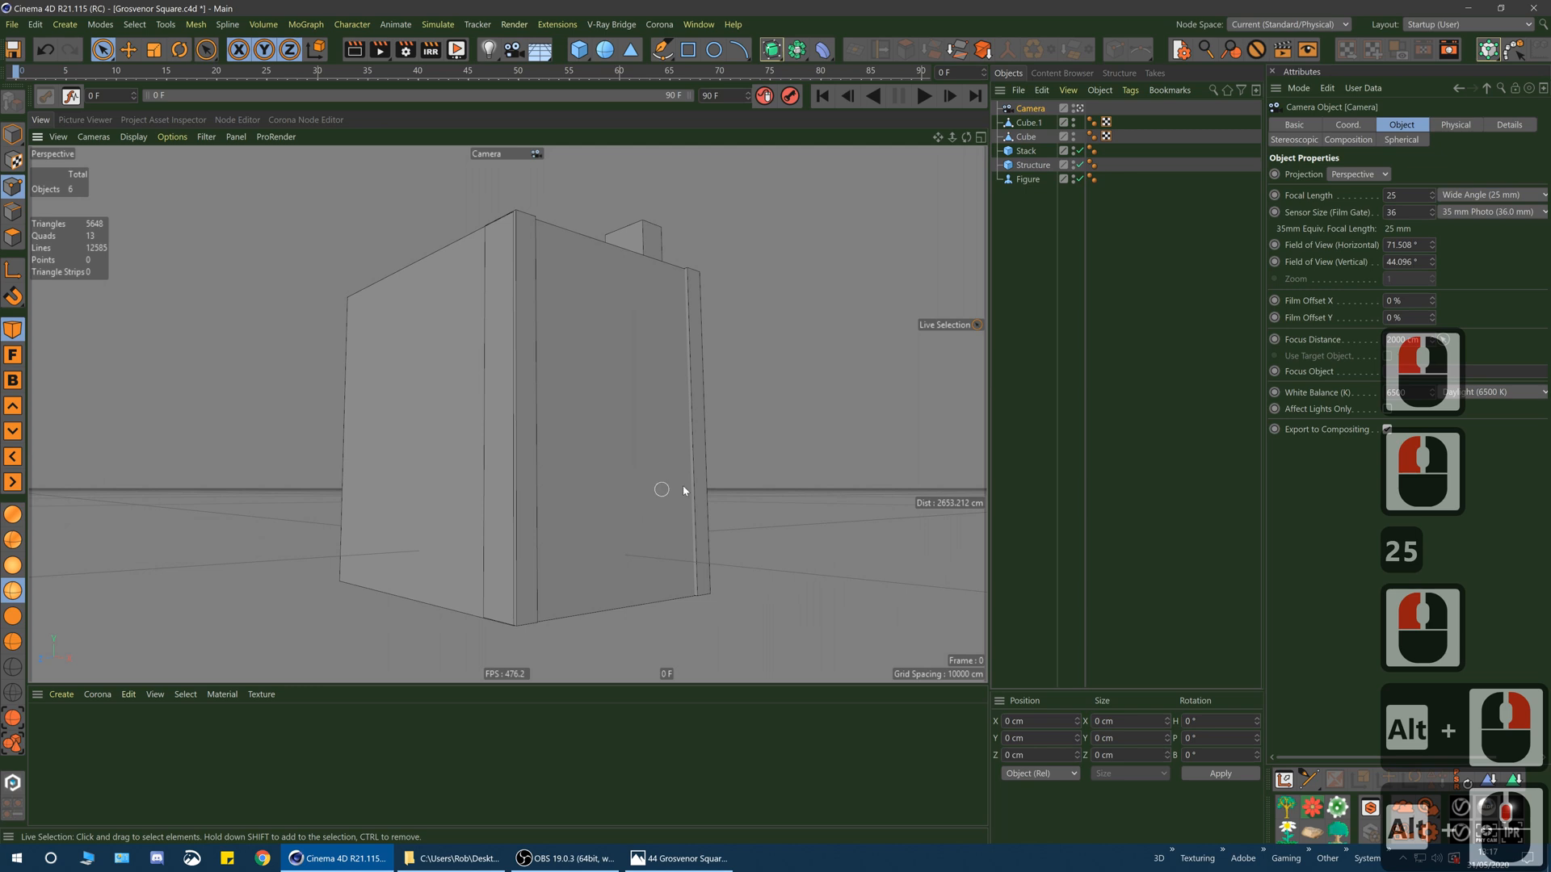
- Set the camera's focal length to 28 mm and reframe the building slightly through it
double_click(1401, 195)
text(28)
click(1465, 245)
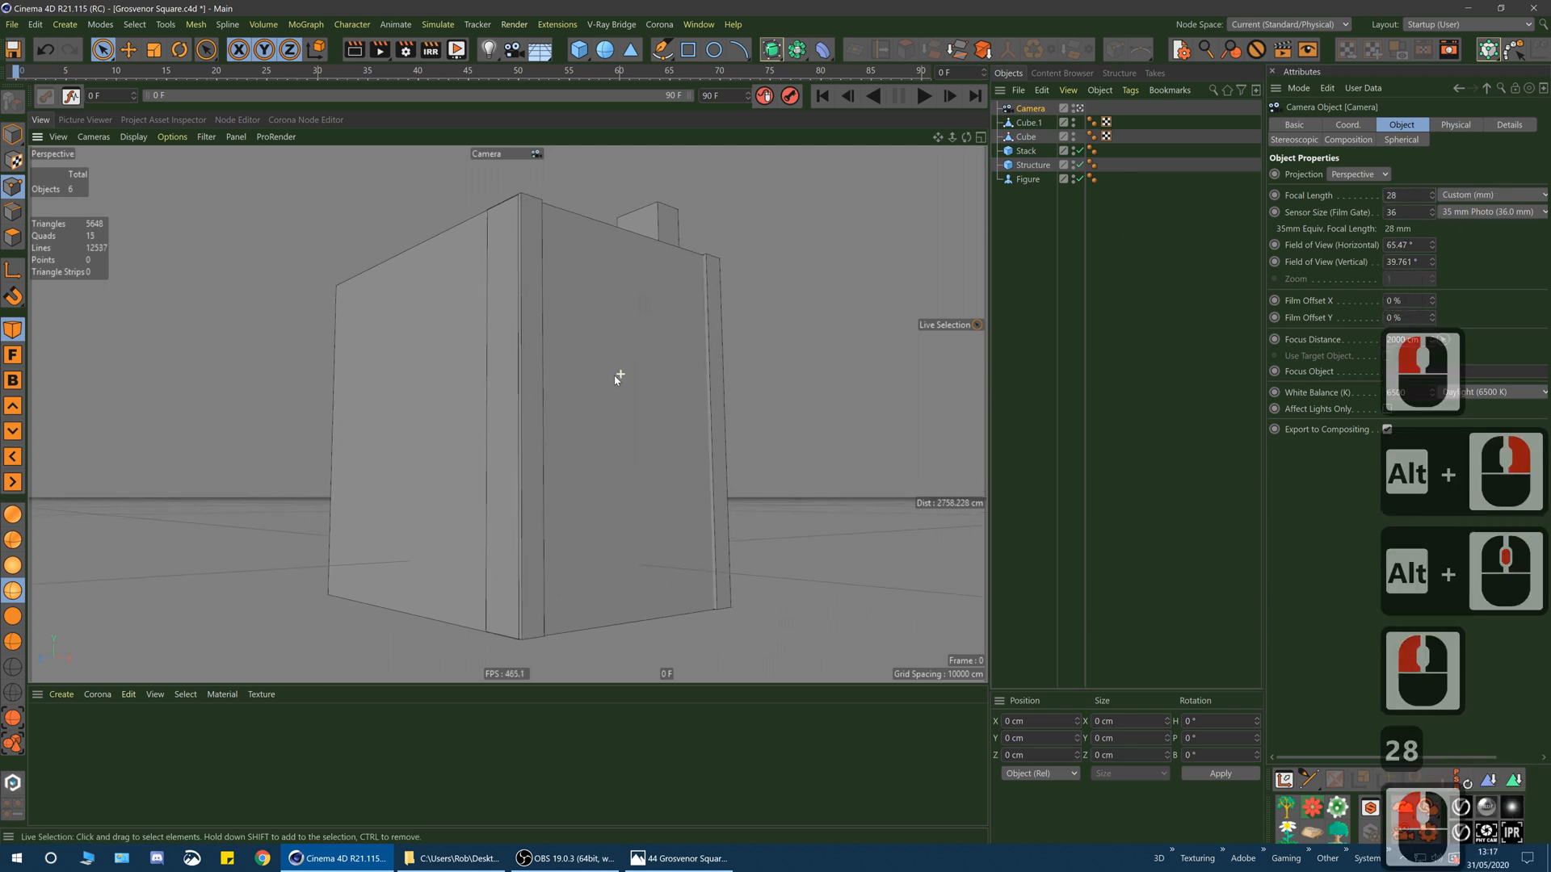
alt+right_drag(614, 376, 616, 374)
alt+middle_drag(617, 374, 603, 375)
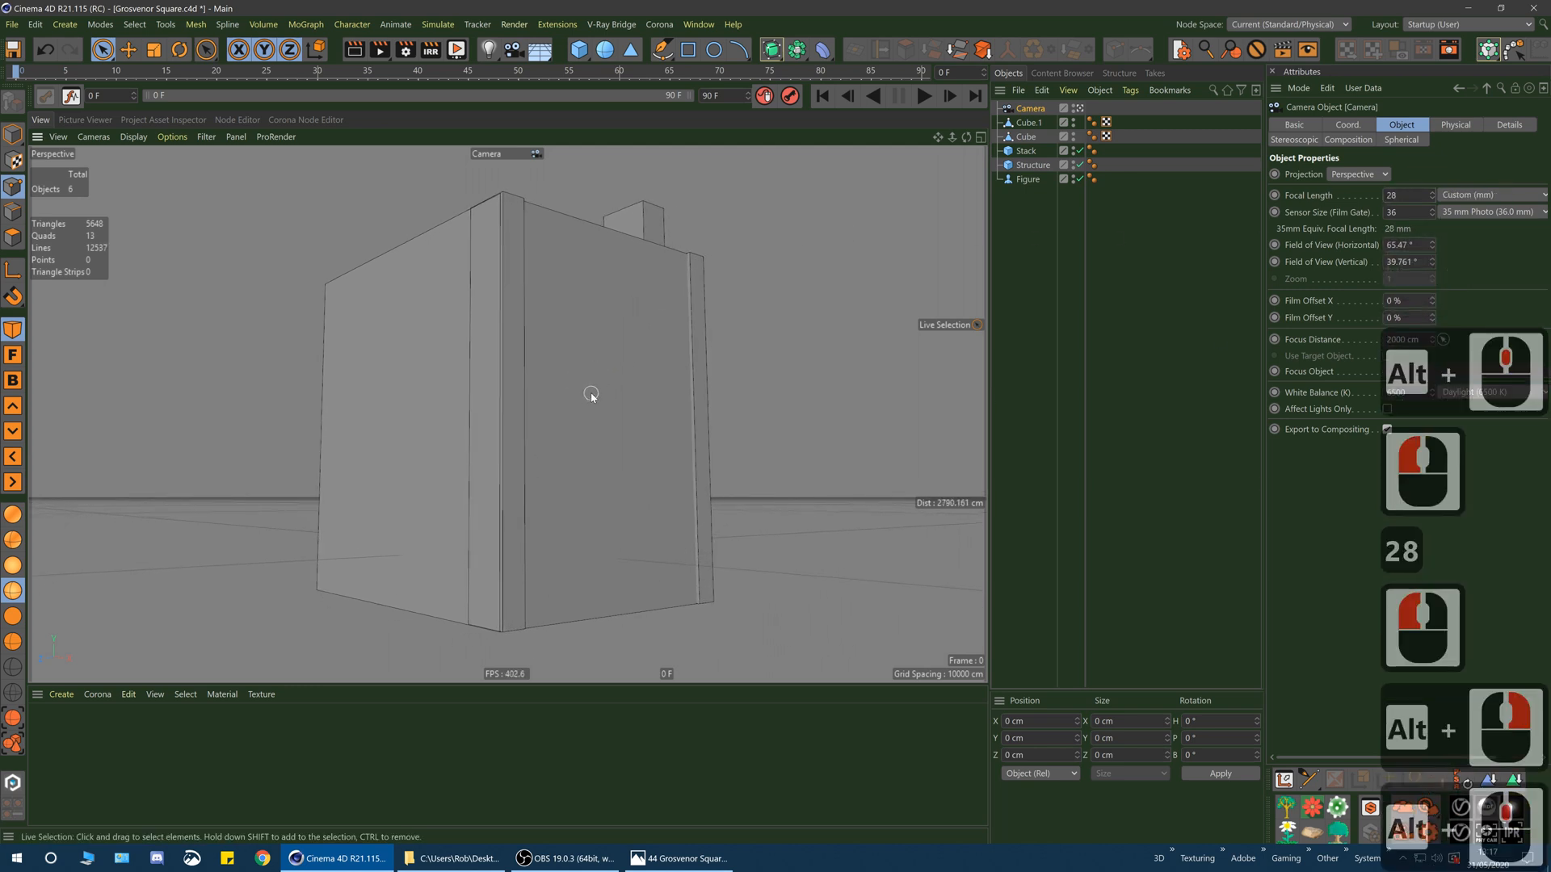
alt+drag(267, 340, 257, 340)
- Compare the view with the 44 Grosvenor Square photo, and pull the camera back and orbit it to match the photo's perspective
drag(0, 340, 1326, 159)
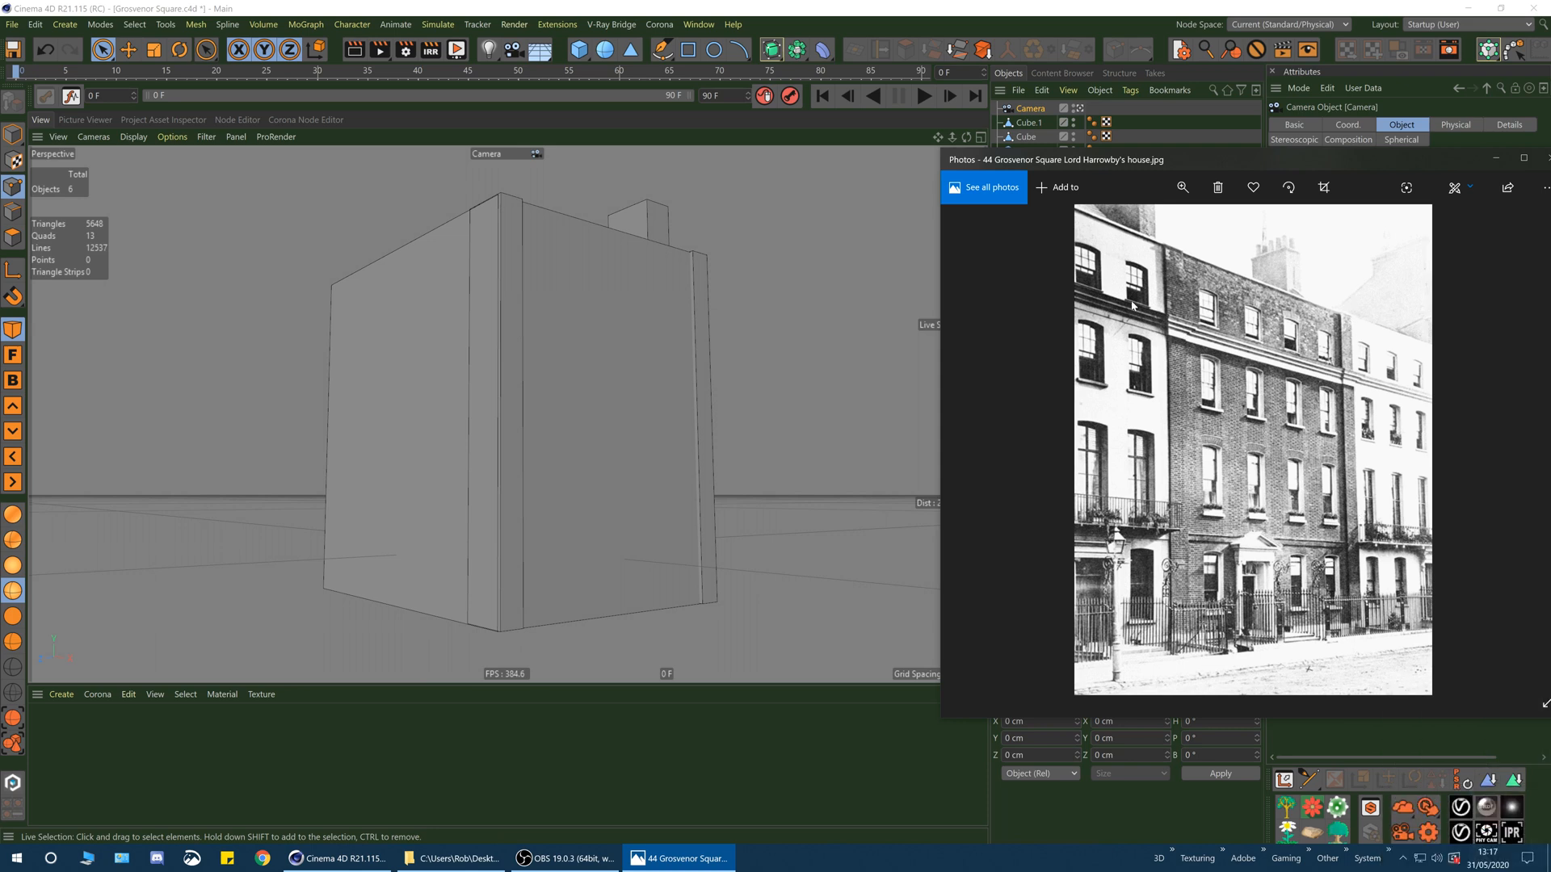
drag(1284, 169, 0, 181)
click(706, 6)
alt+middle_drag(592, 536, 624, 520)
alt+right_drag(624, 519, 710, 391)
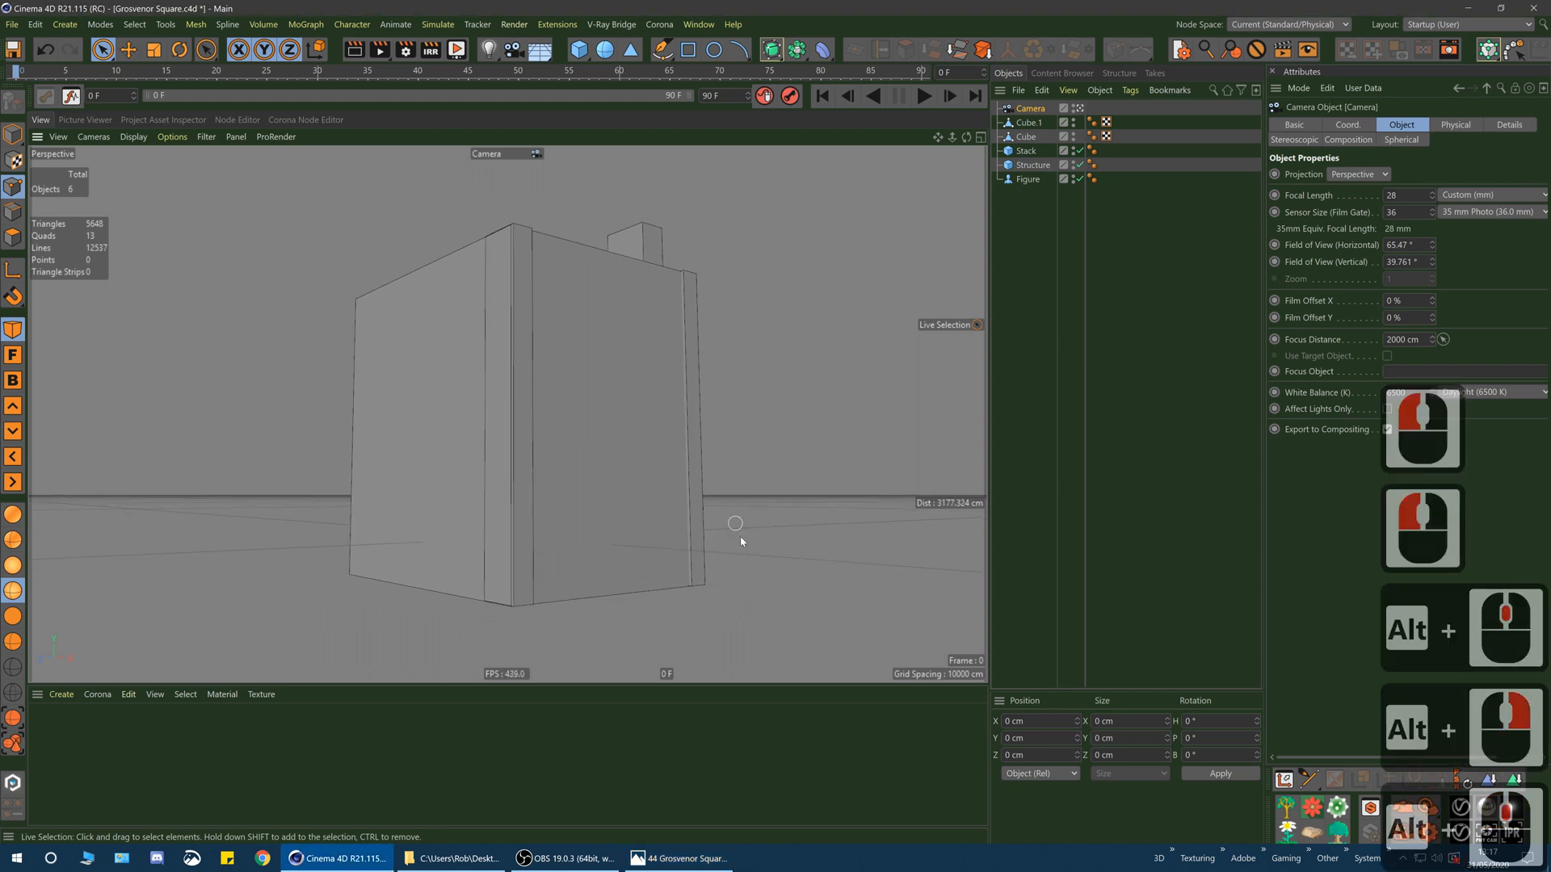
alt+drag(741, 541, 658, 462)
alt+middle_click(654, 479)
alt+middle_click(654, 478)
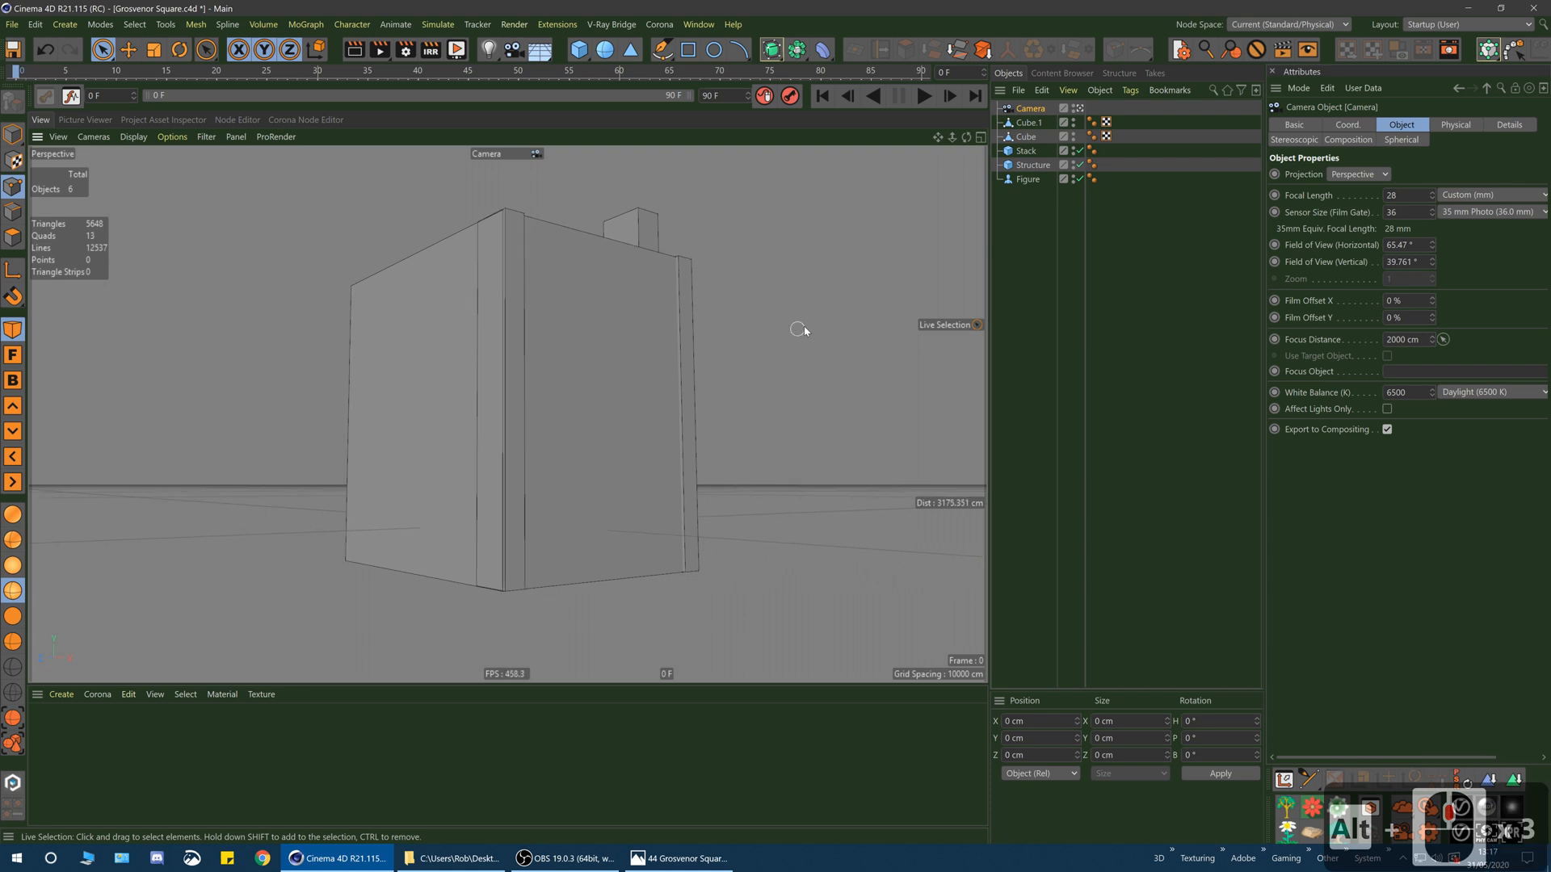
- Add a V-Ray Physical Camera tag to the camera and review its lens and basic parameters
right_click(1027, 111)
mouse_move(1110, 343)
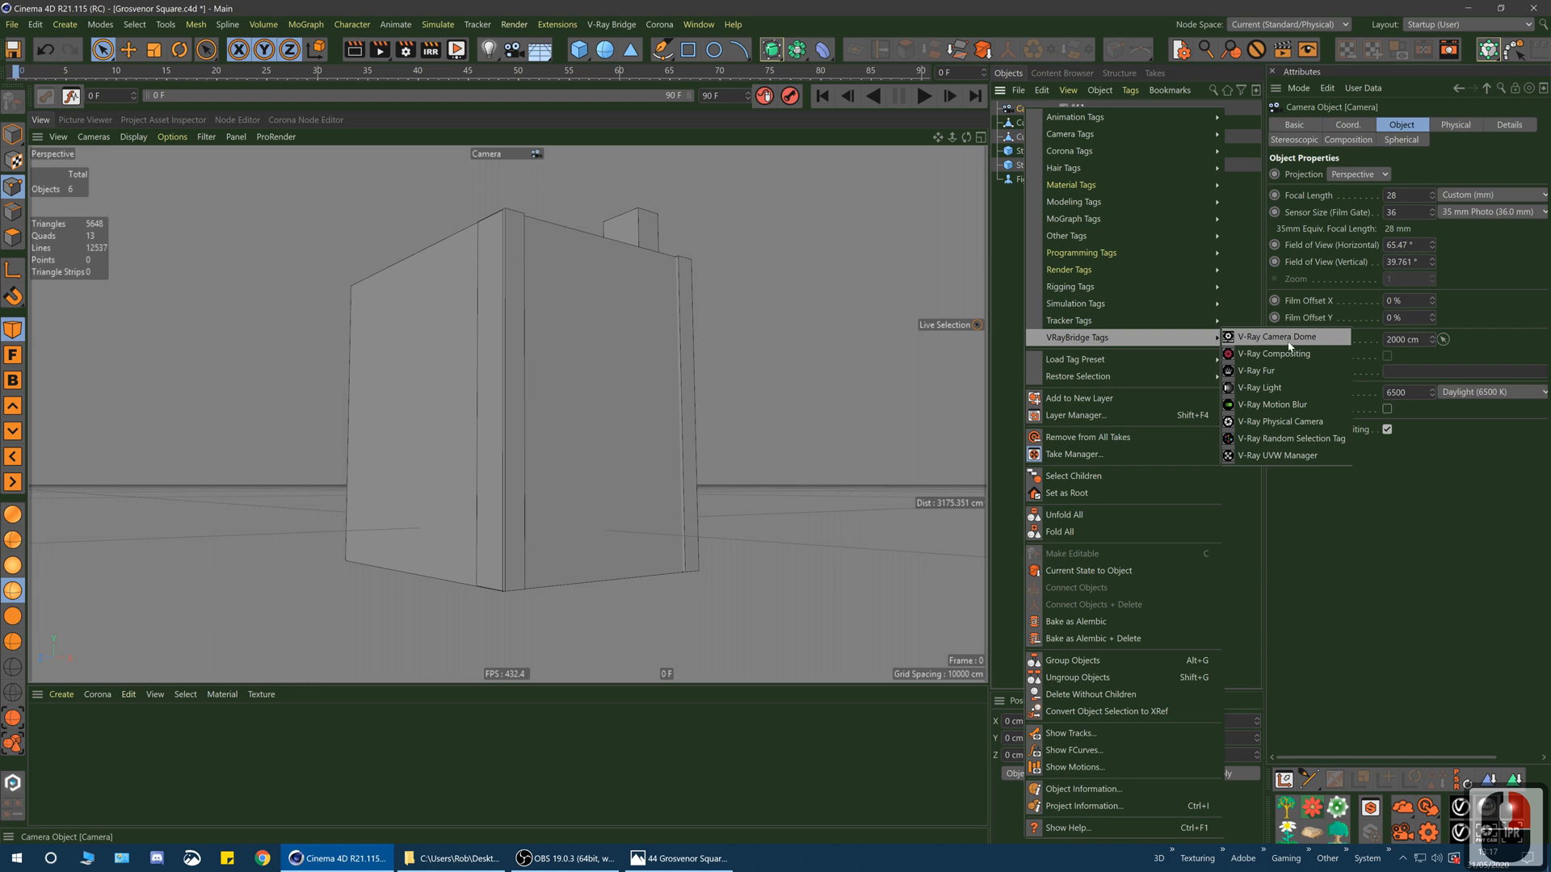
click(1300, 423)
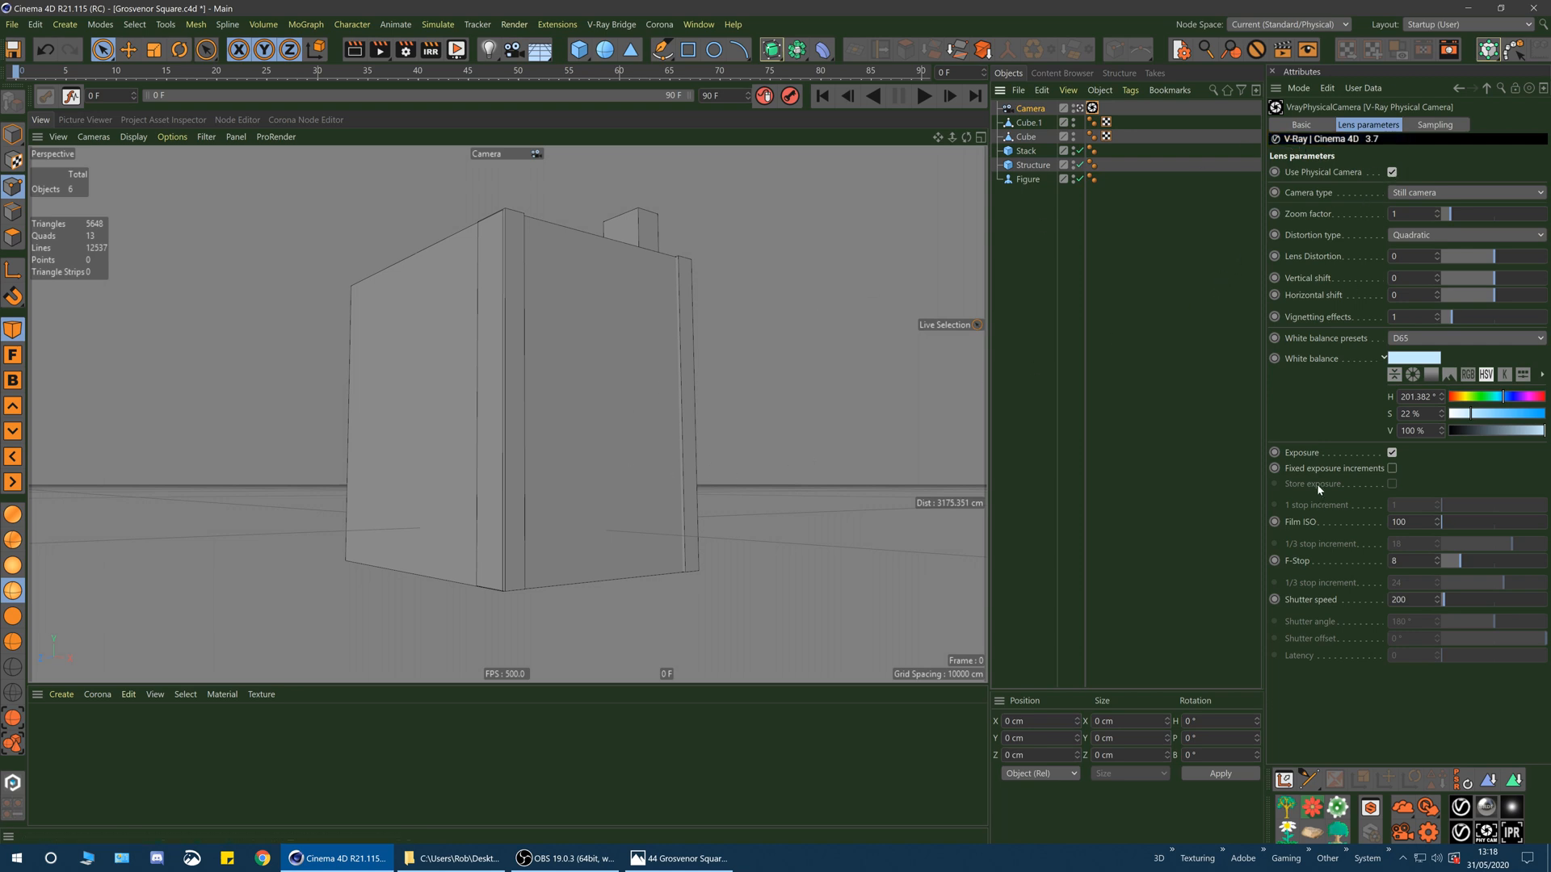
click(1309, 128)
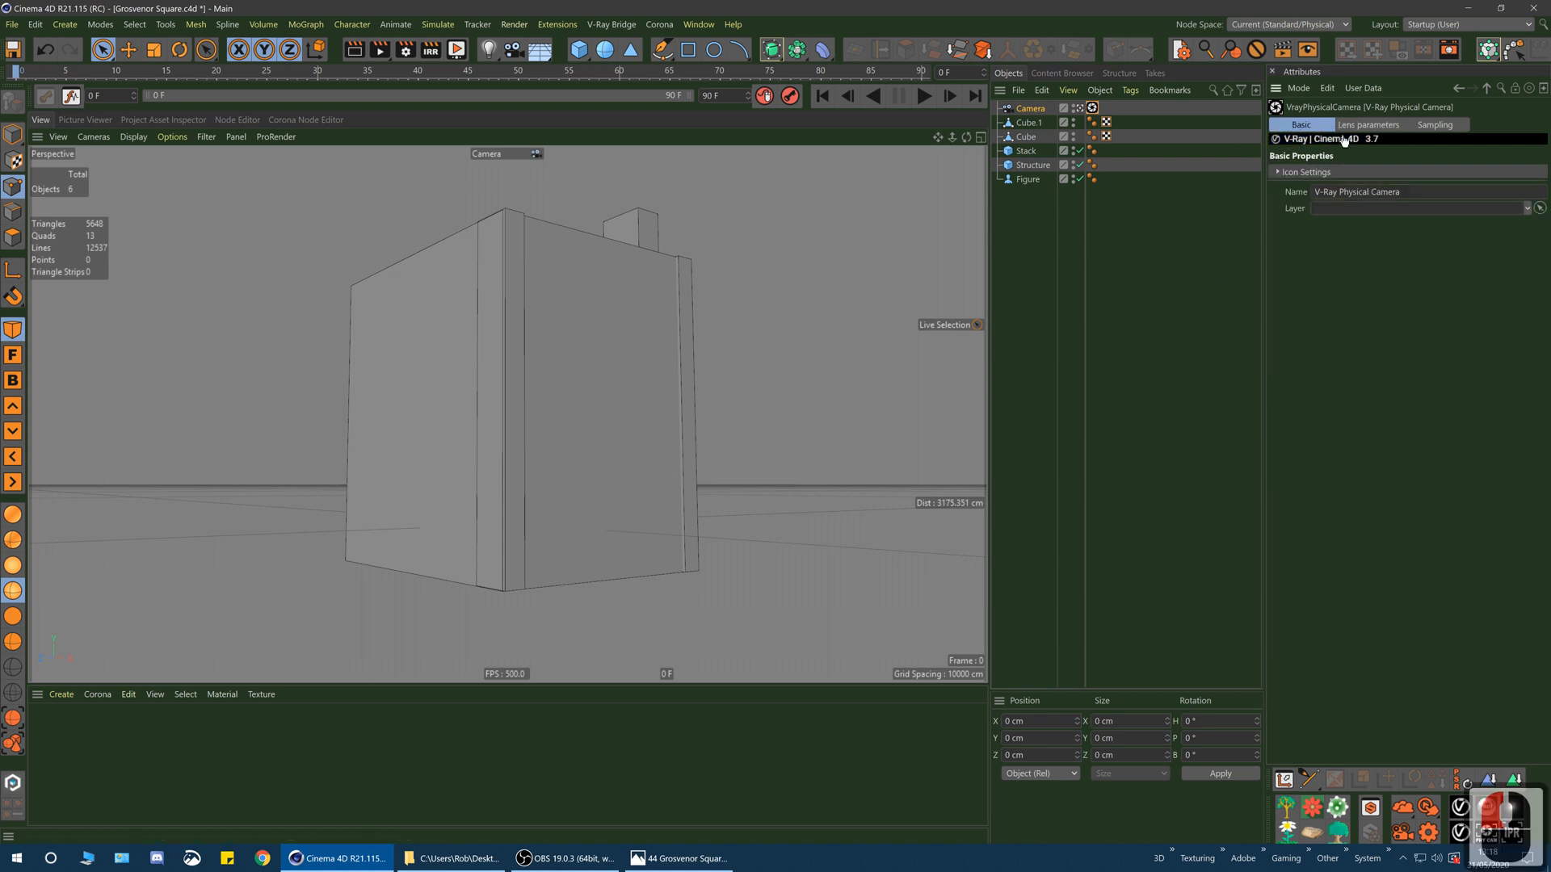
- Try the Super Wide (15 mm) focal length preset on the camera, and restore the custom 28 mm focal length
click(1020, 108)
click(1442, 210)
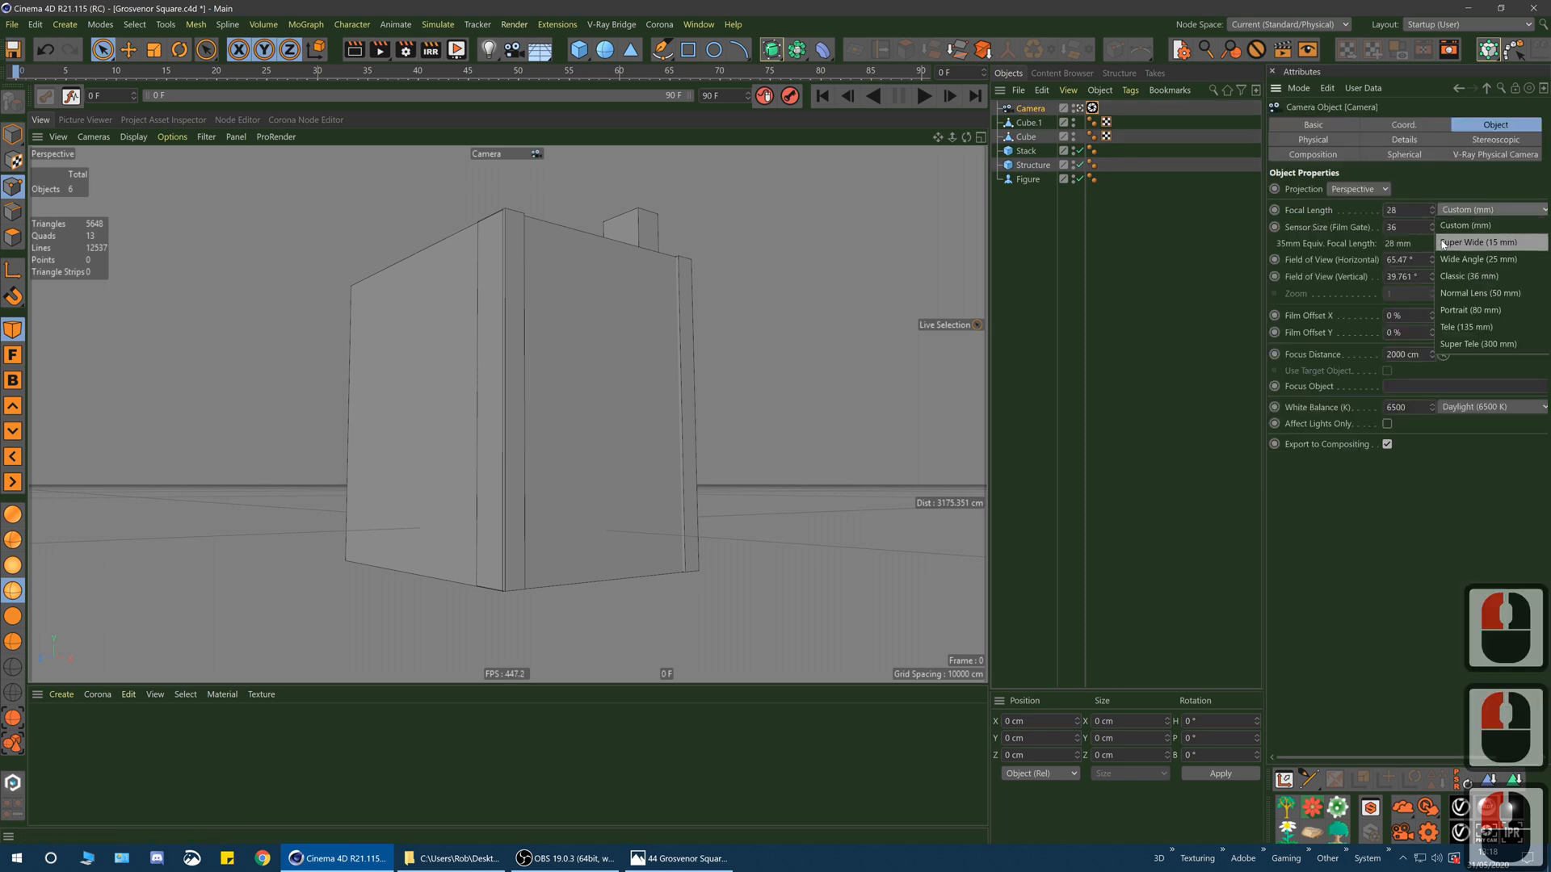
click(1443, 224)
click(1462, 214)
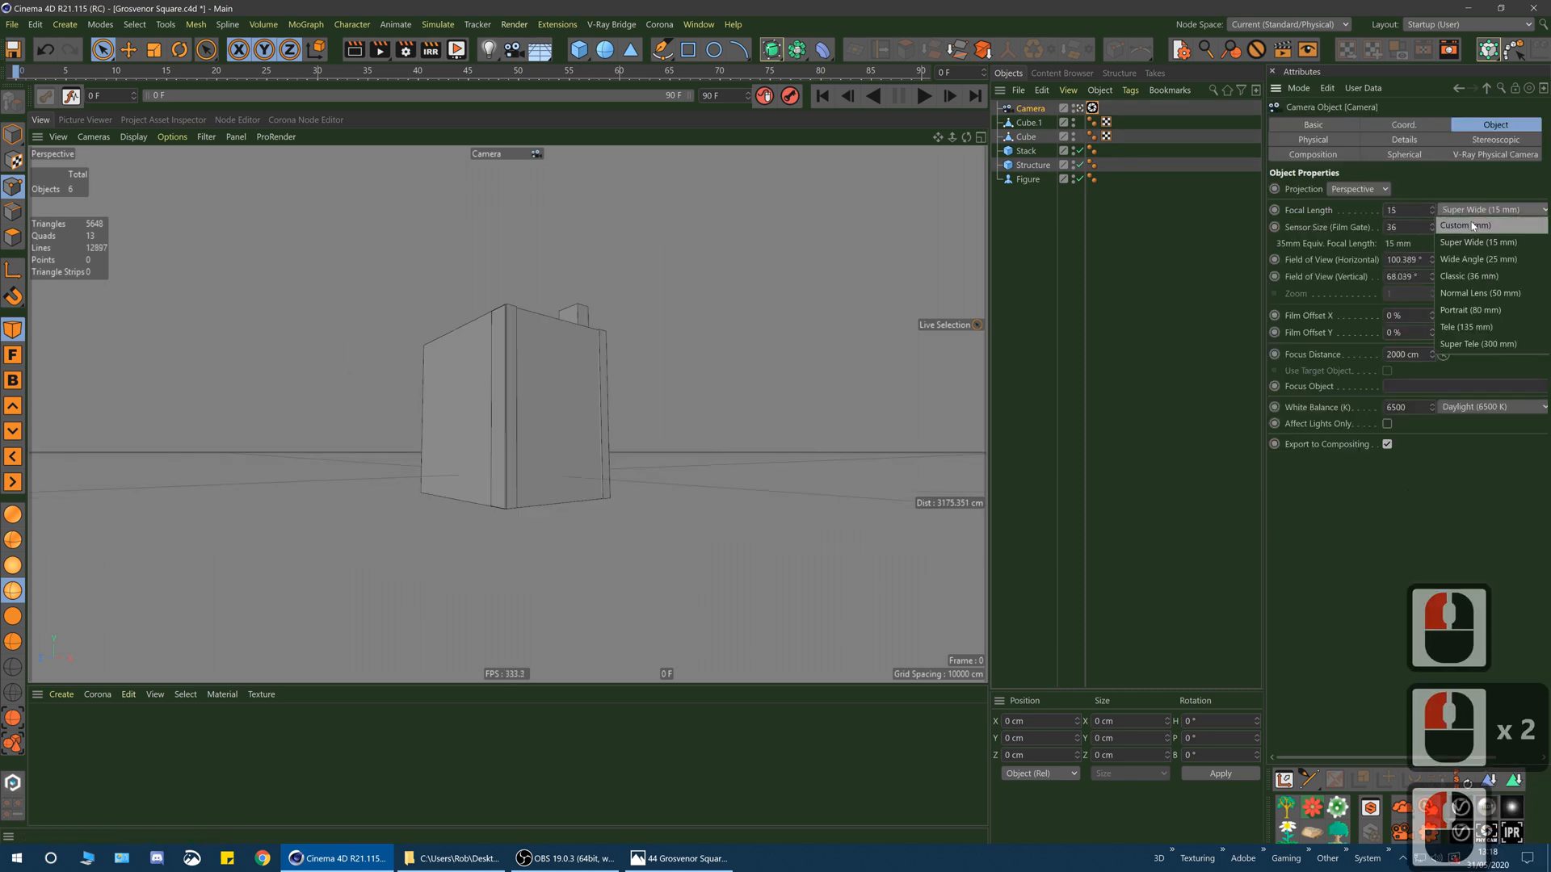
click(1438, 210)
drag(1404, 210, 1312, 203)
text(28)
key(Return)
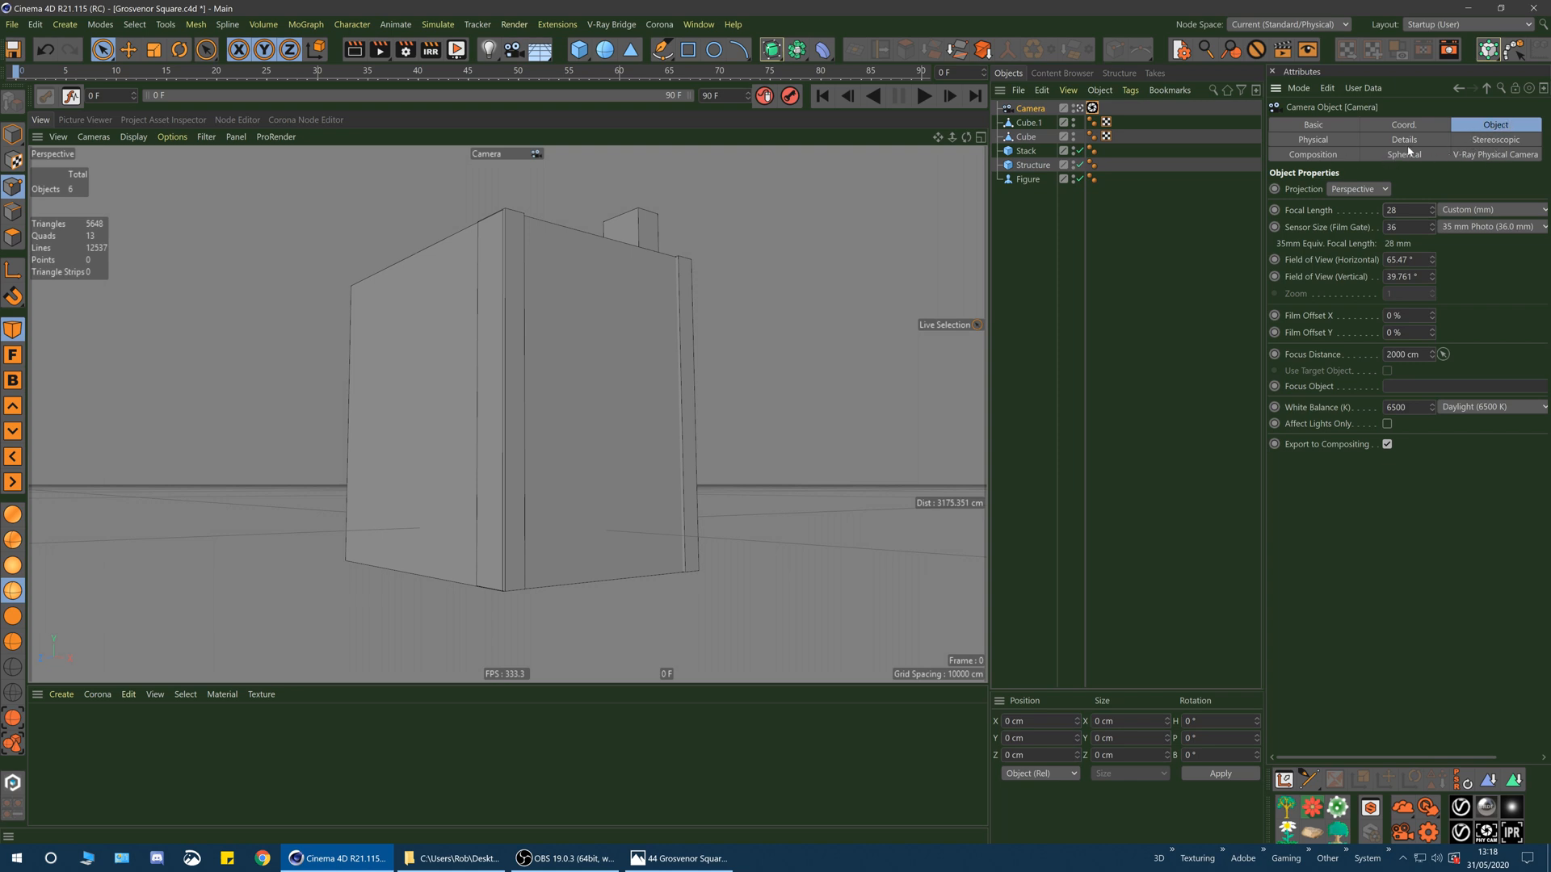
click(1092, 108)
click(1030, 108)
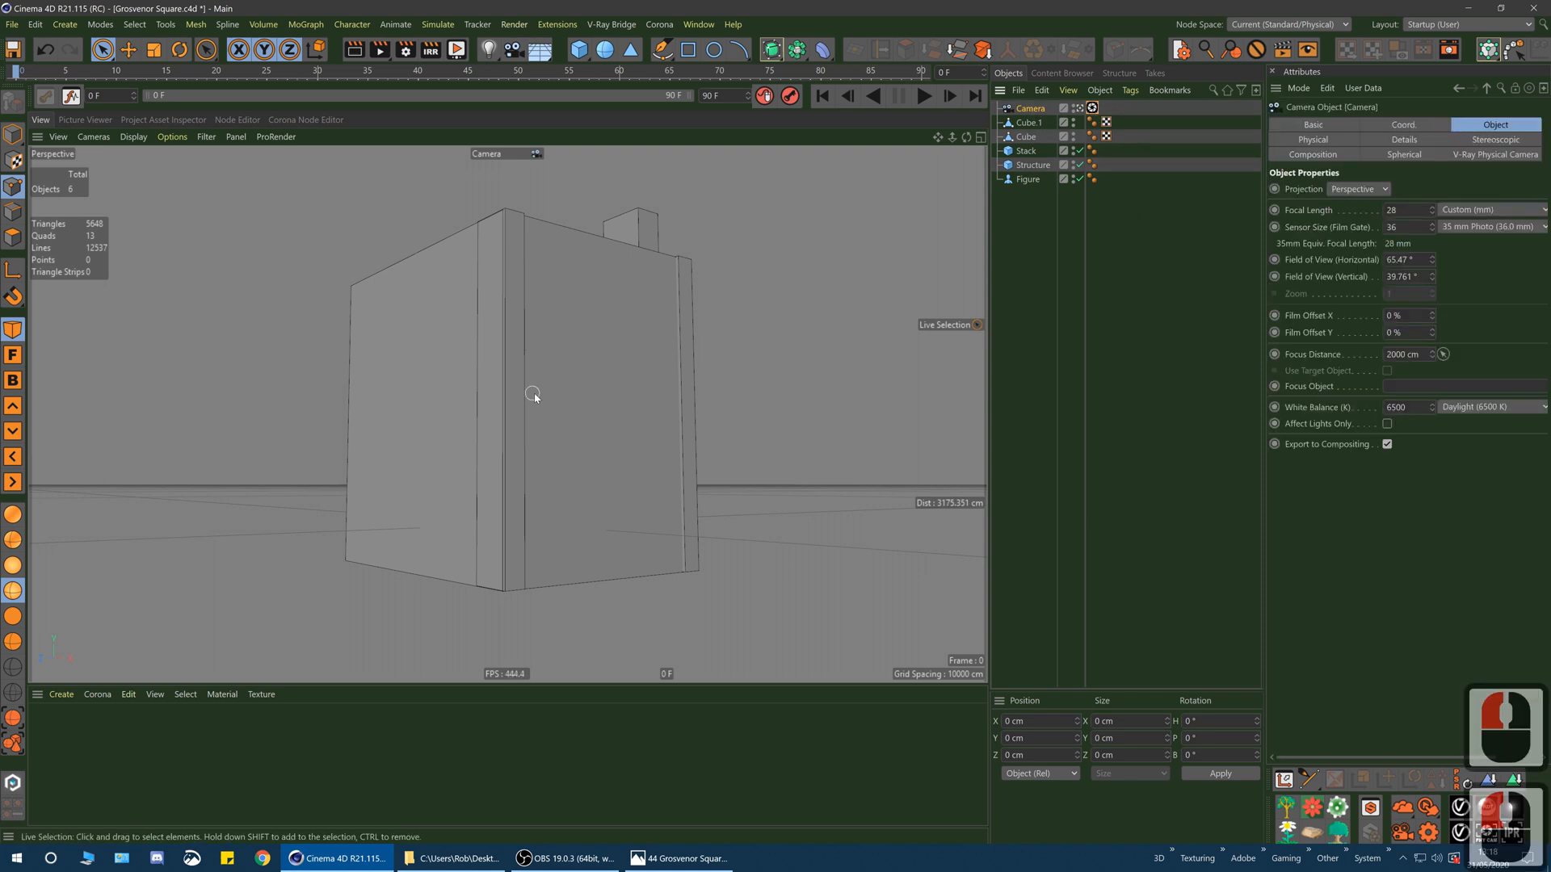
- Orbit and pan the camera slightly and move it closer to the building's corner
alt+drag(543, 388, 533, 408)
alt+middle_drag(533, 408, 531, 410)
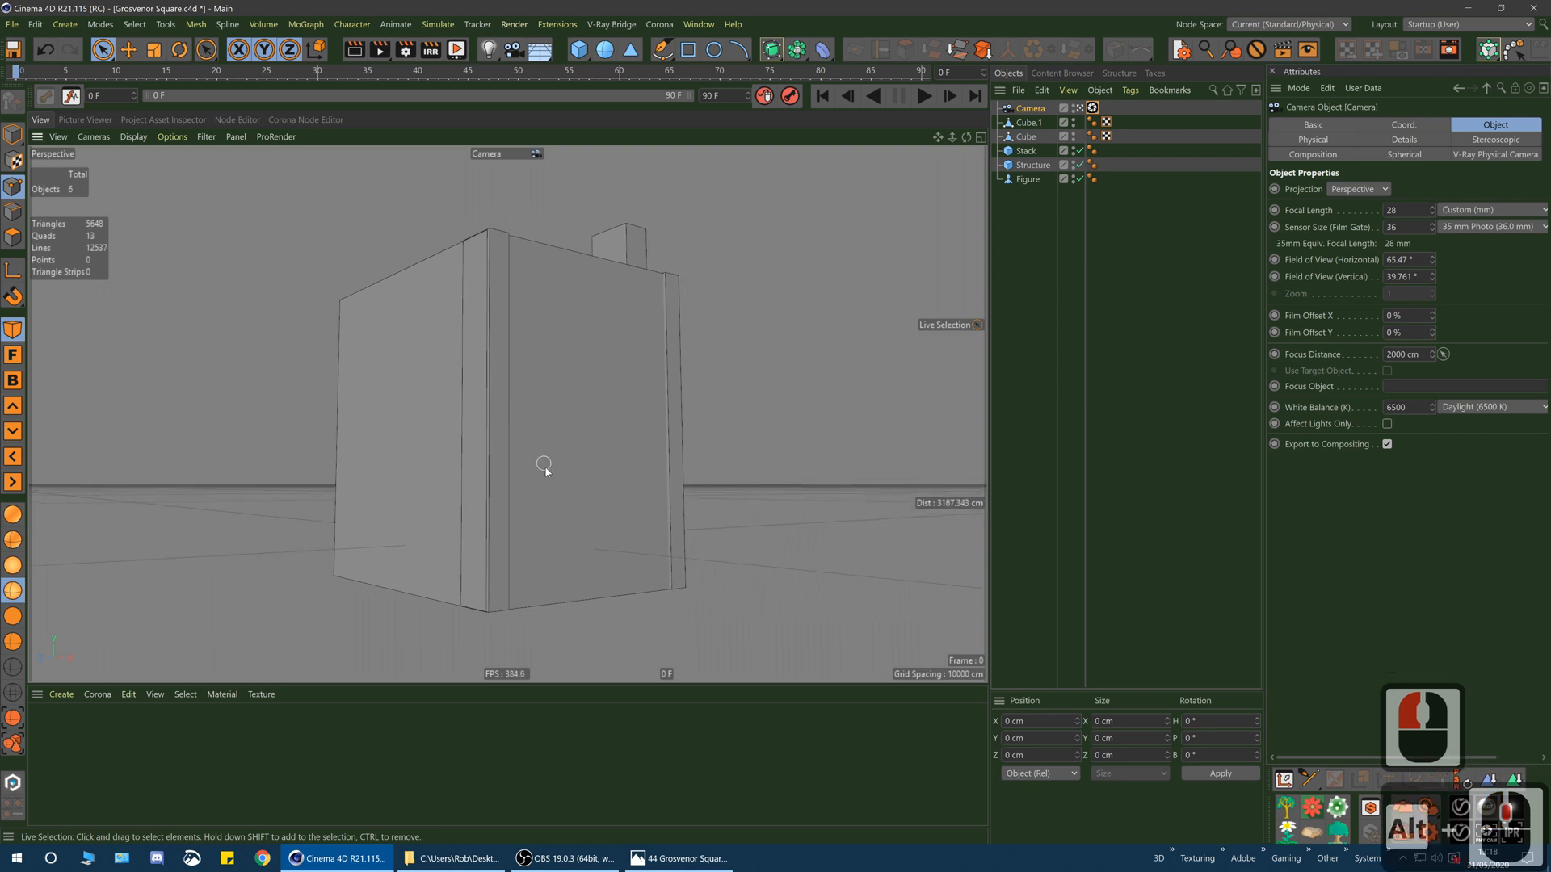
alt+right_drag(551, 486, 569, 488)
alt+middle_drag(568, 488, 566, 487)
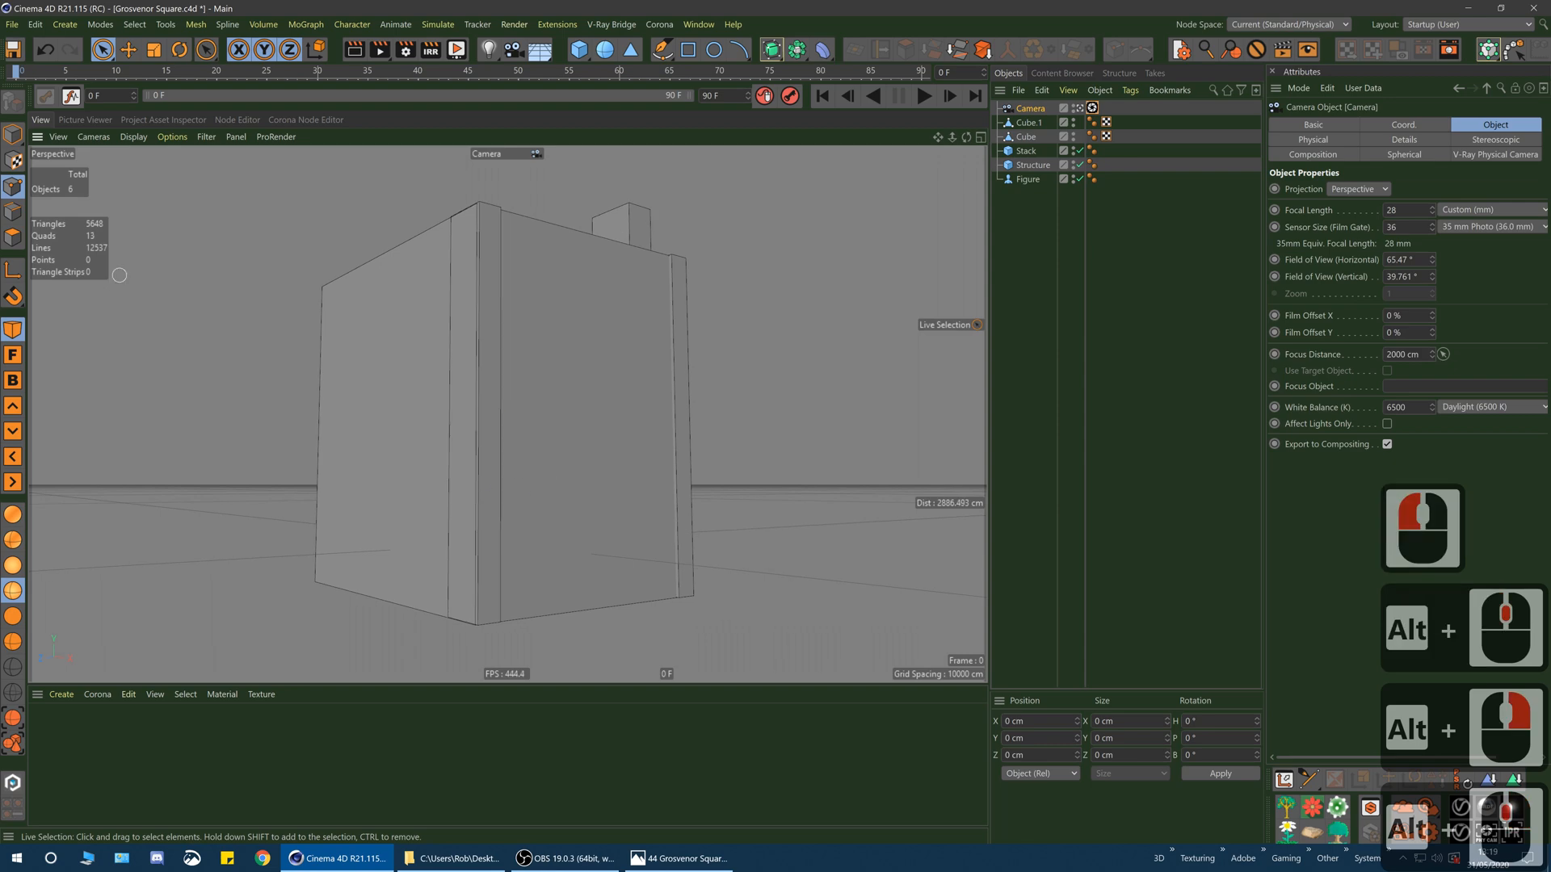
- Check the camera view against the house photo and fine-tune the camera's distance and framing to match it
click(679, 859)
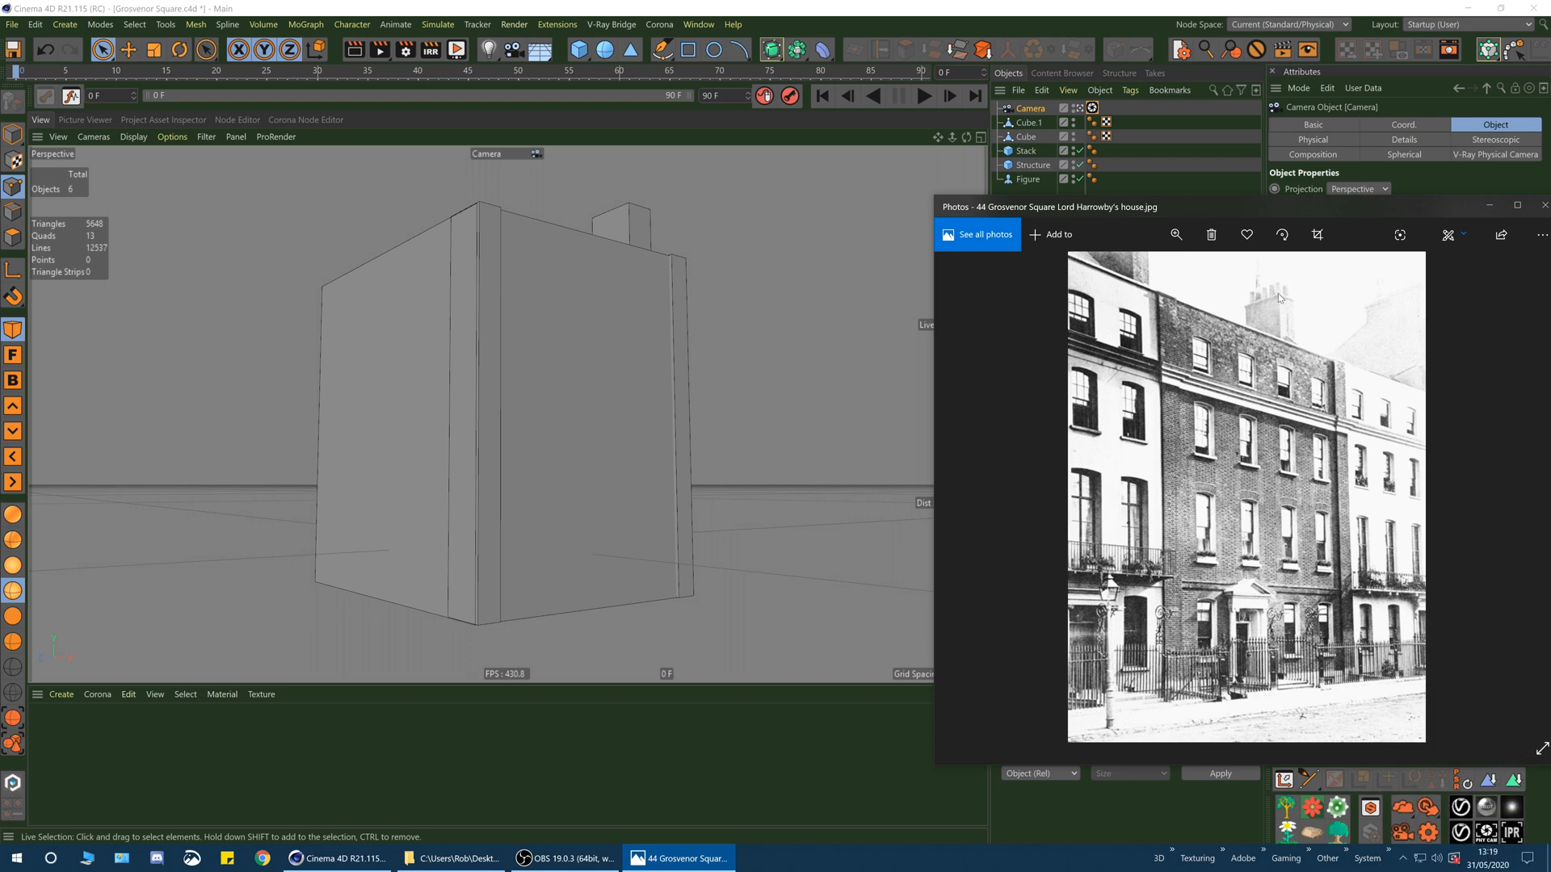
click(647, 7)
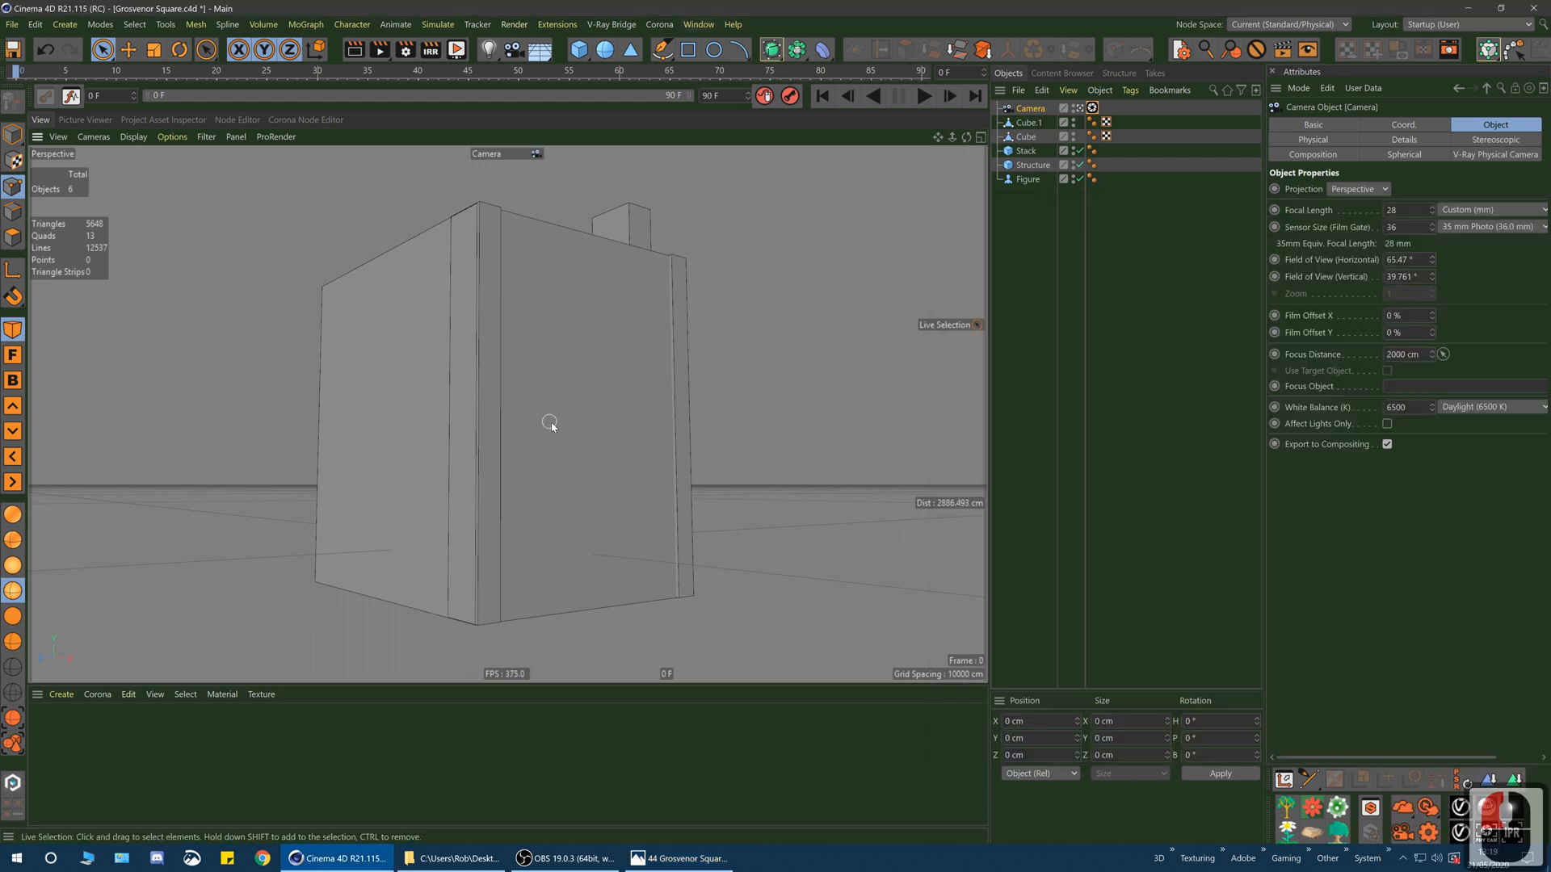
drag(550, 424, 555, 420)
alt+middle_drag(555, 419, 528, 415)
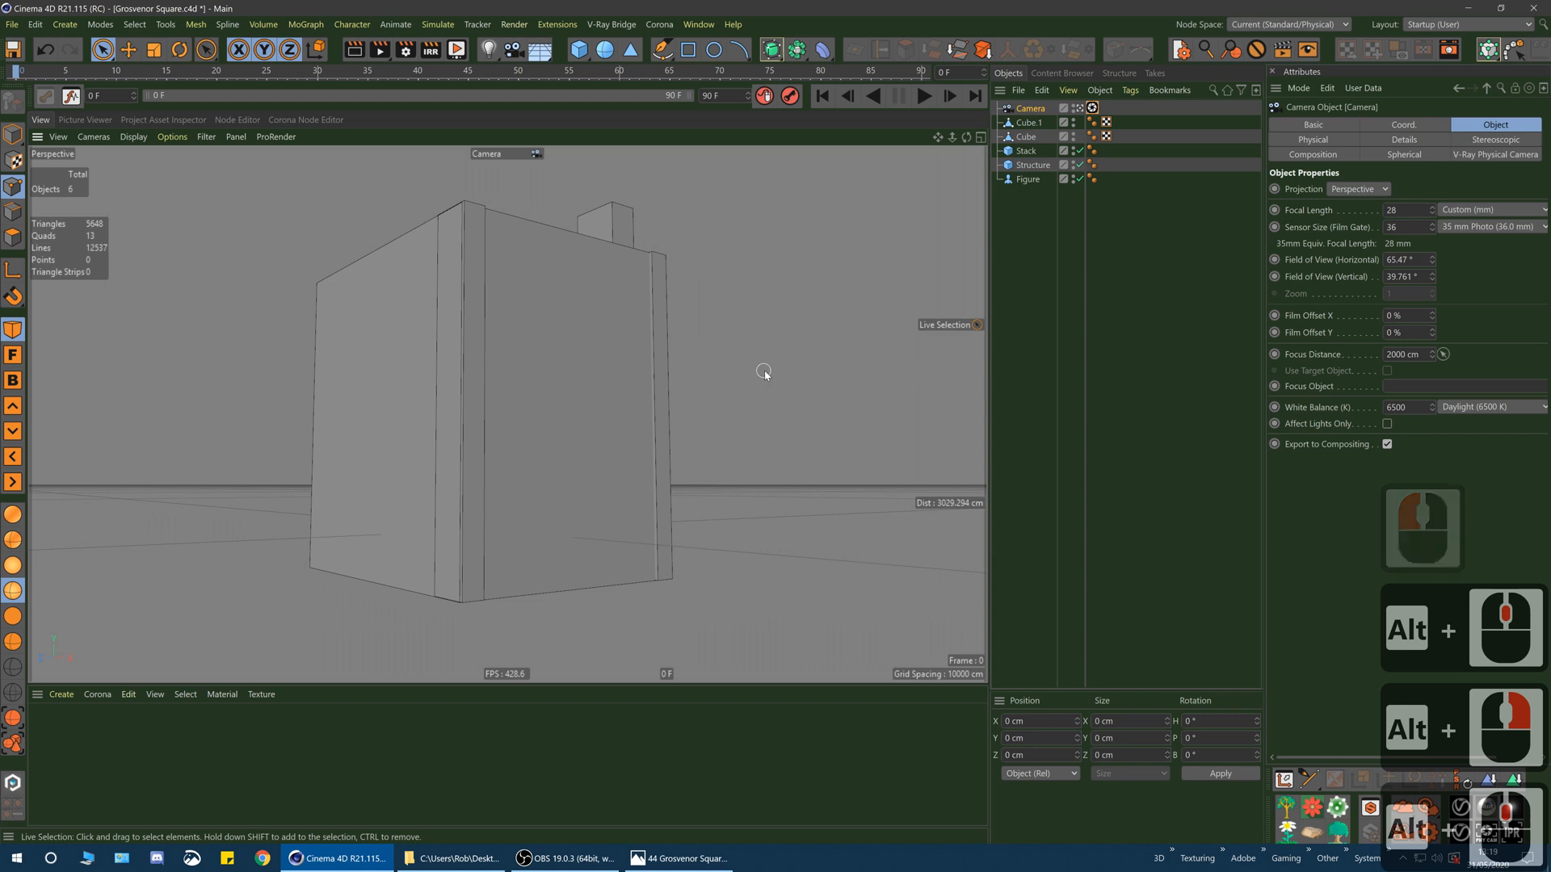
click(683, 858)
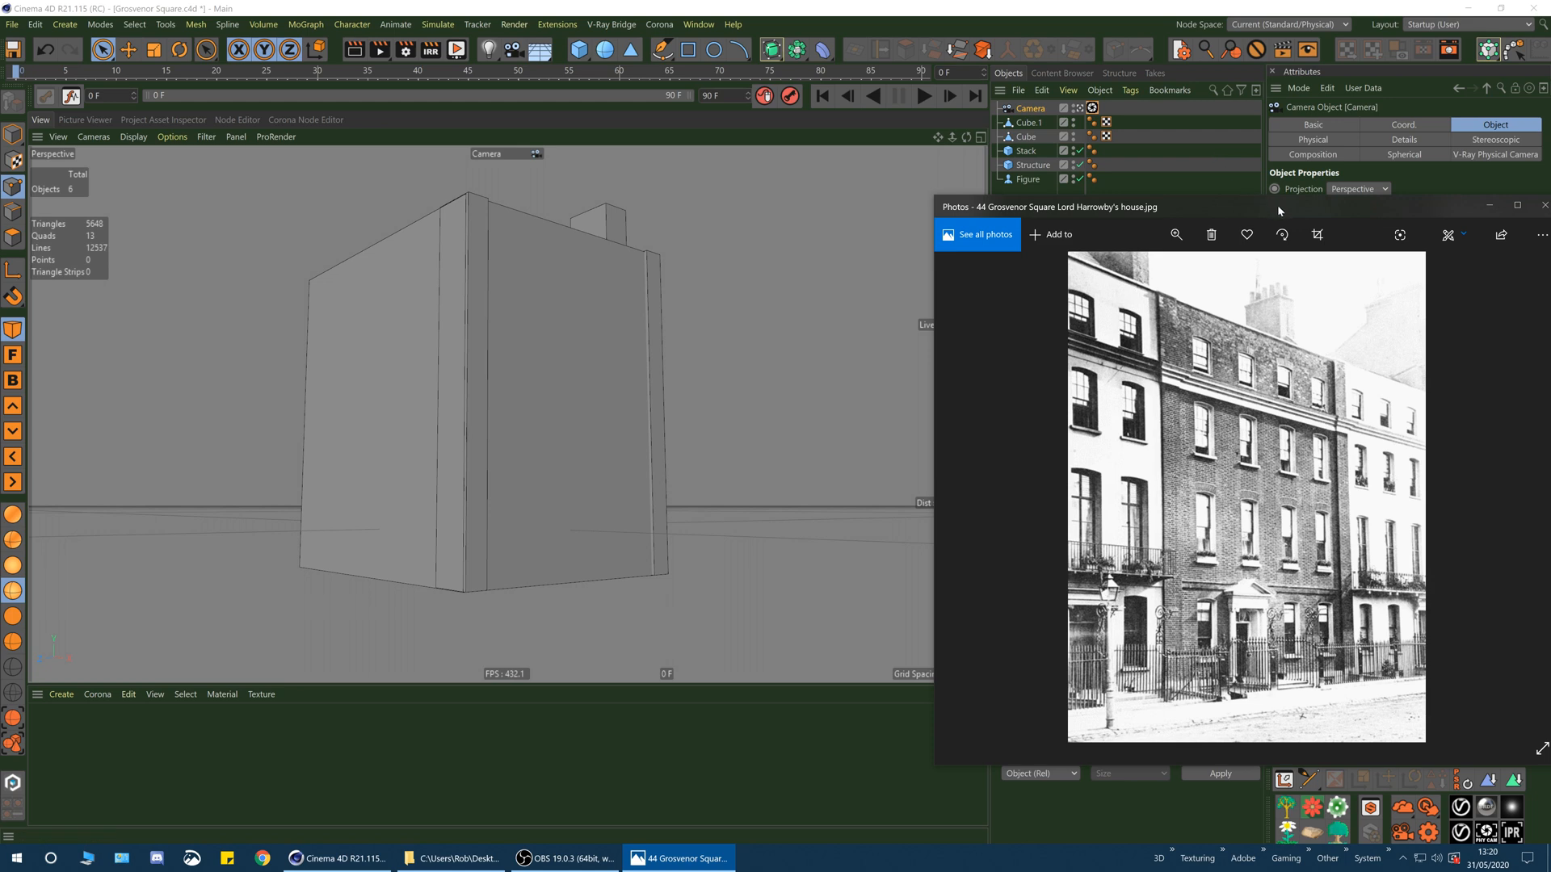
click(1034, 110)
click(1034, 110)
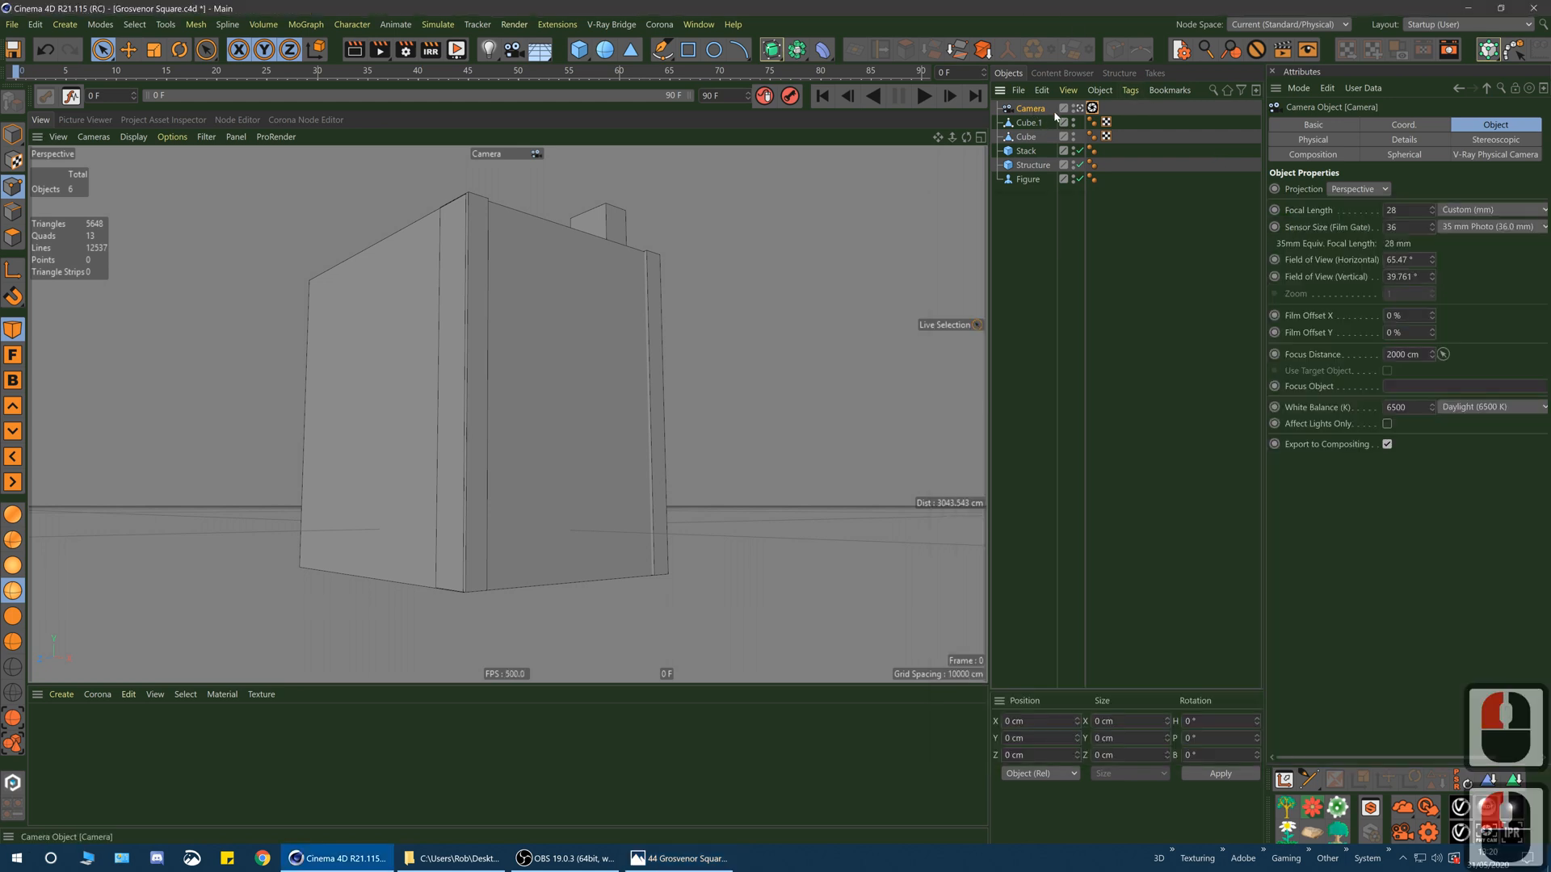
click(1254, 50)
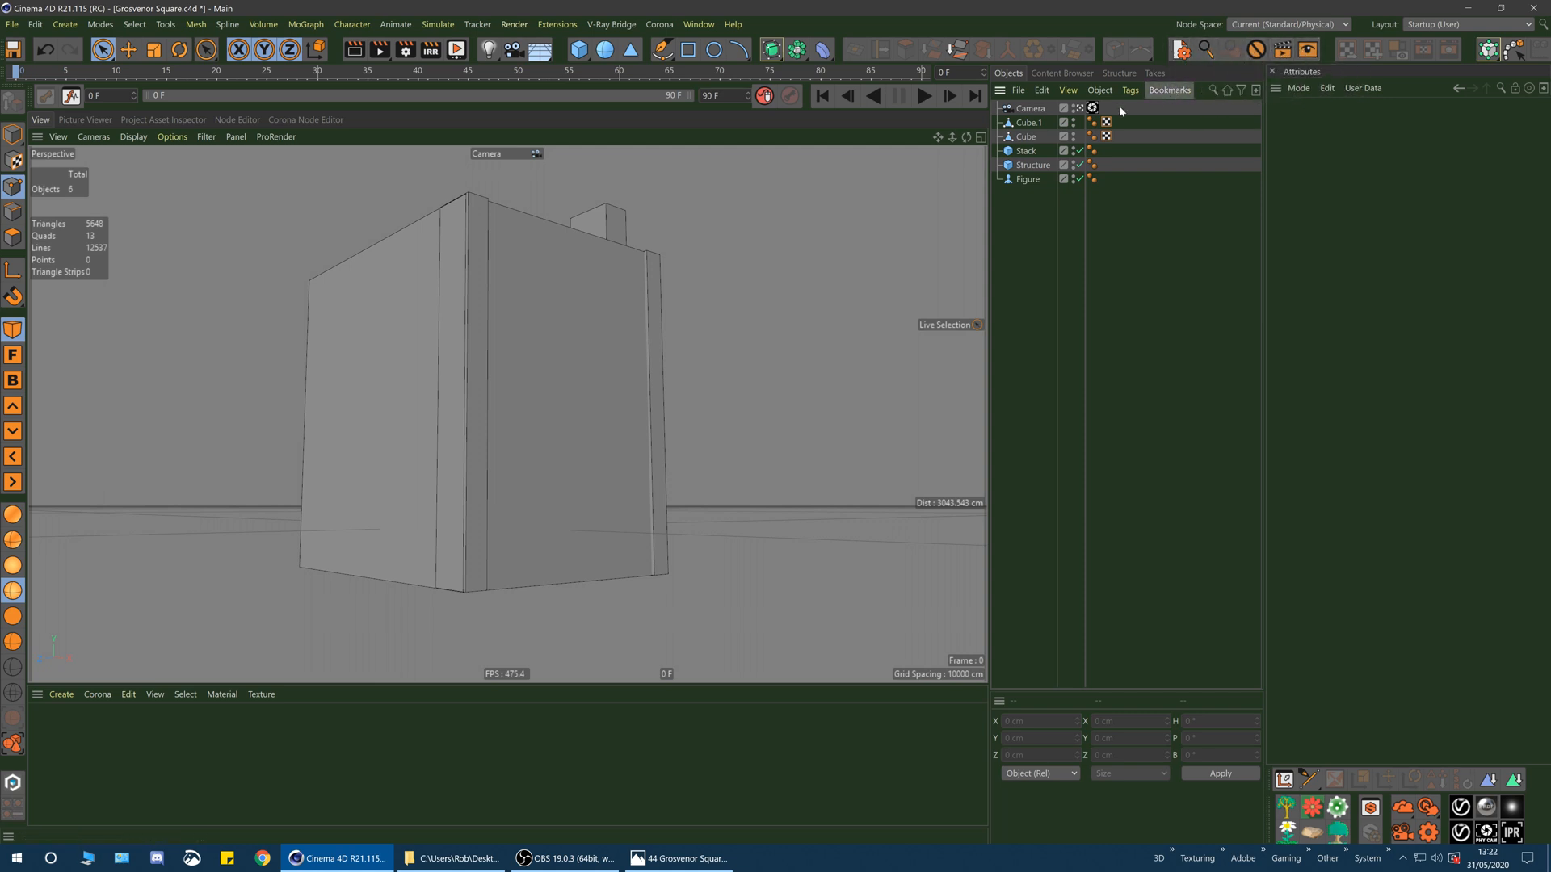
- Add a Protection rigging tag to the camera
right_click(1030, 109)
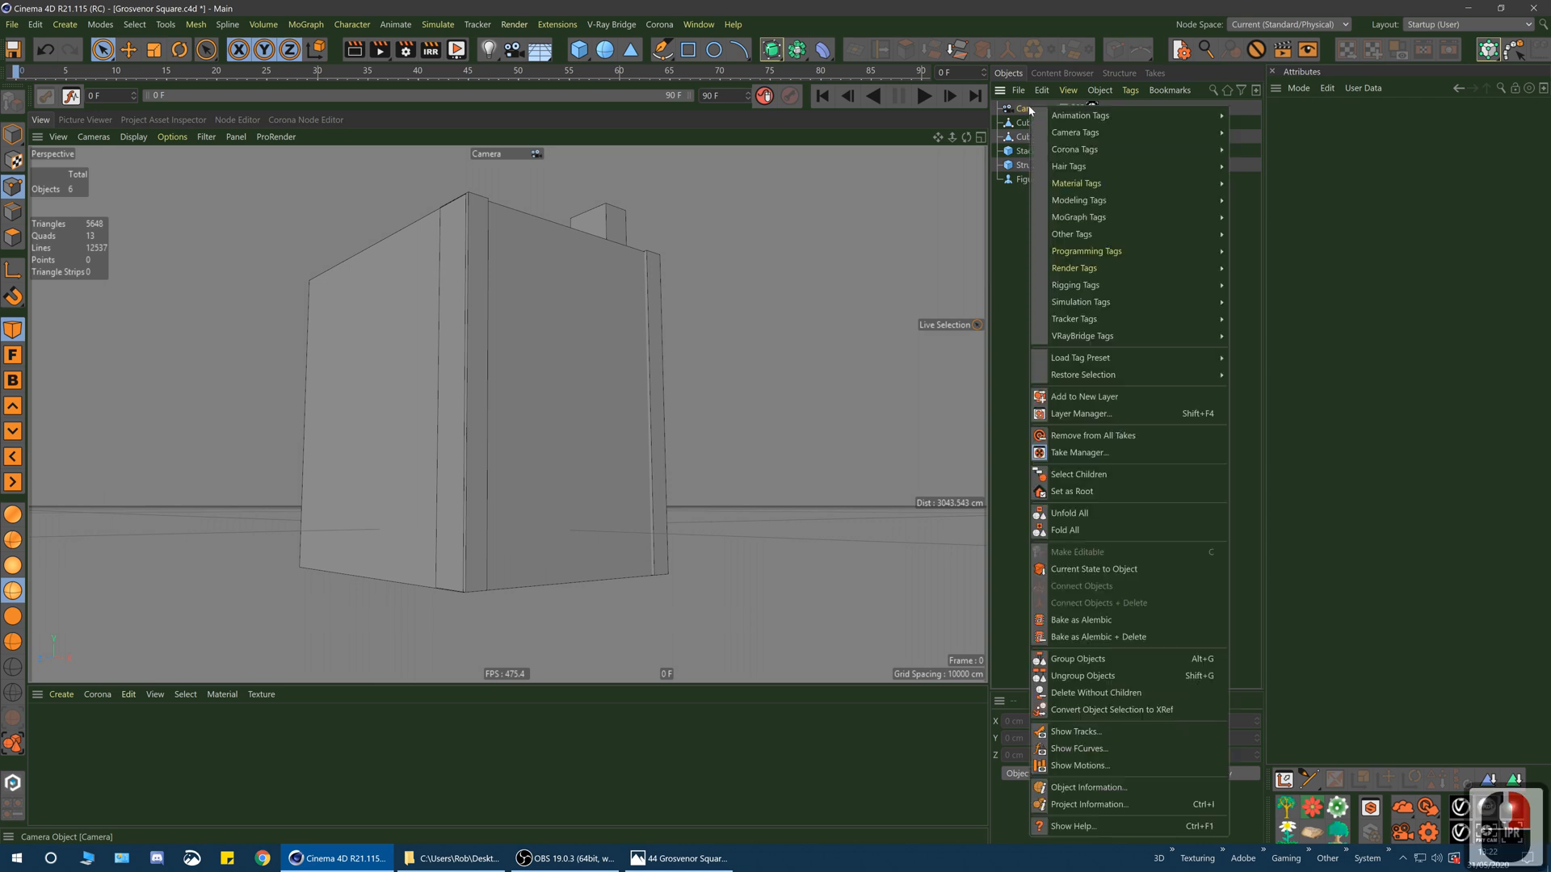
mouse_move(1082, 123)
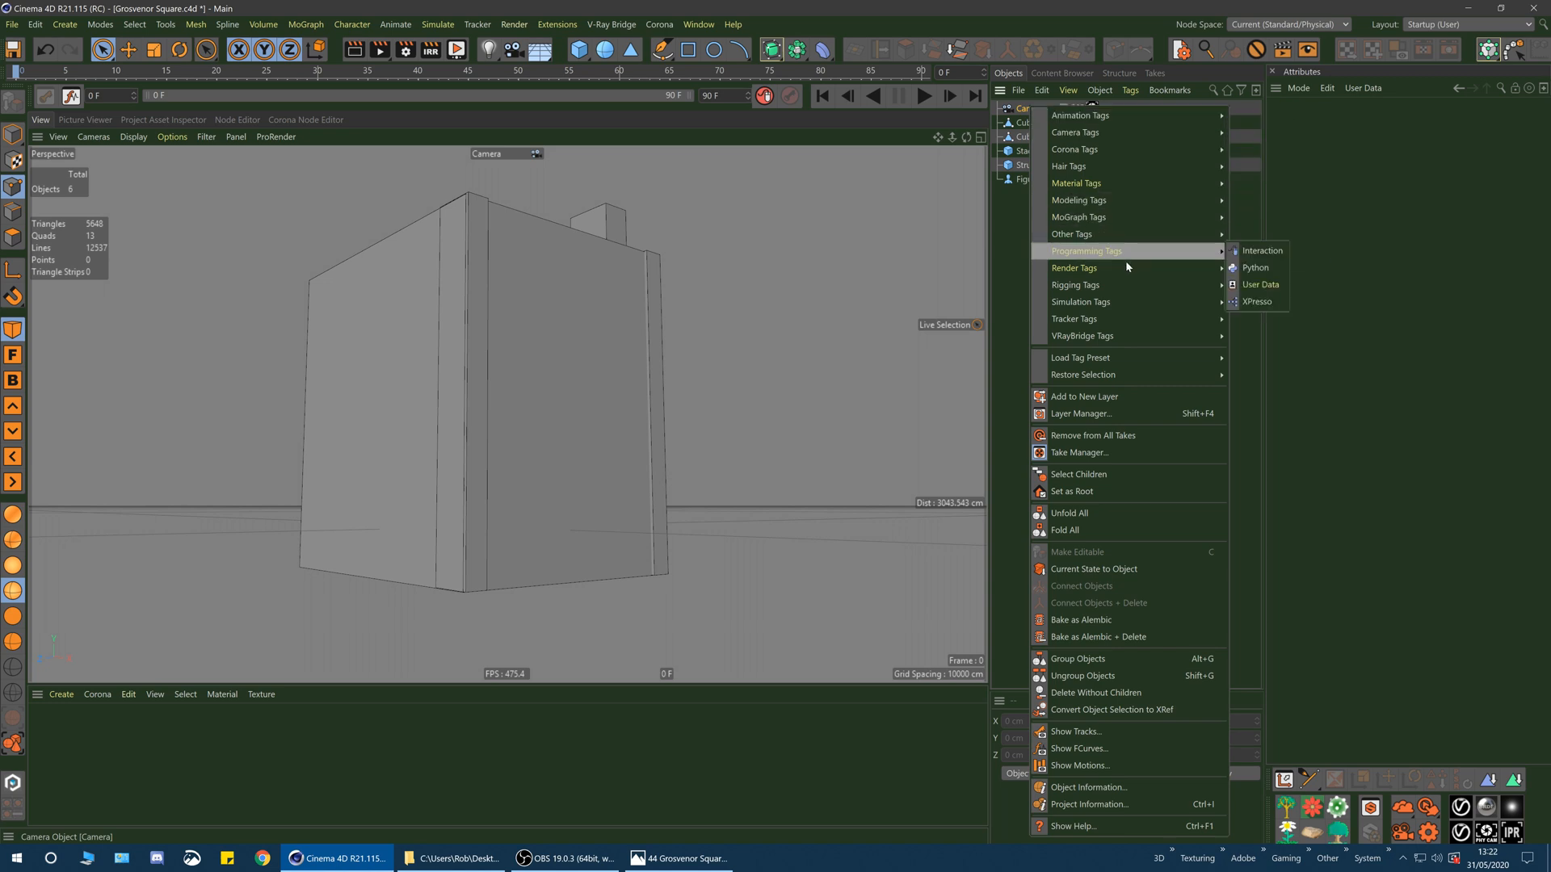
mouse_move(1126, 288)
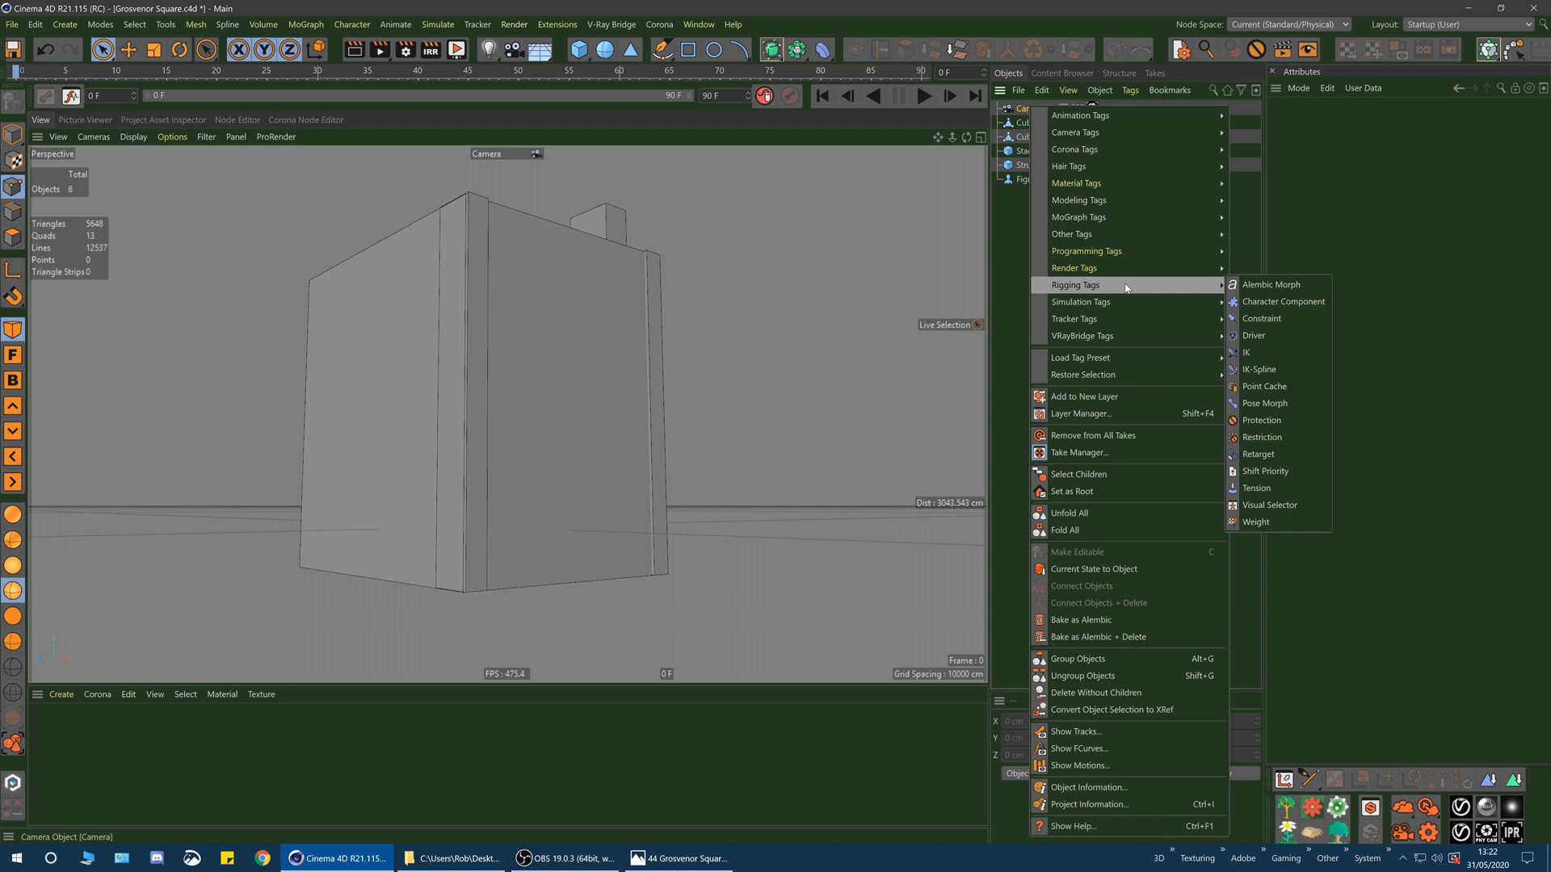
click(1264, 420)
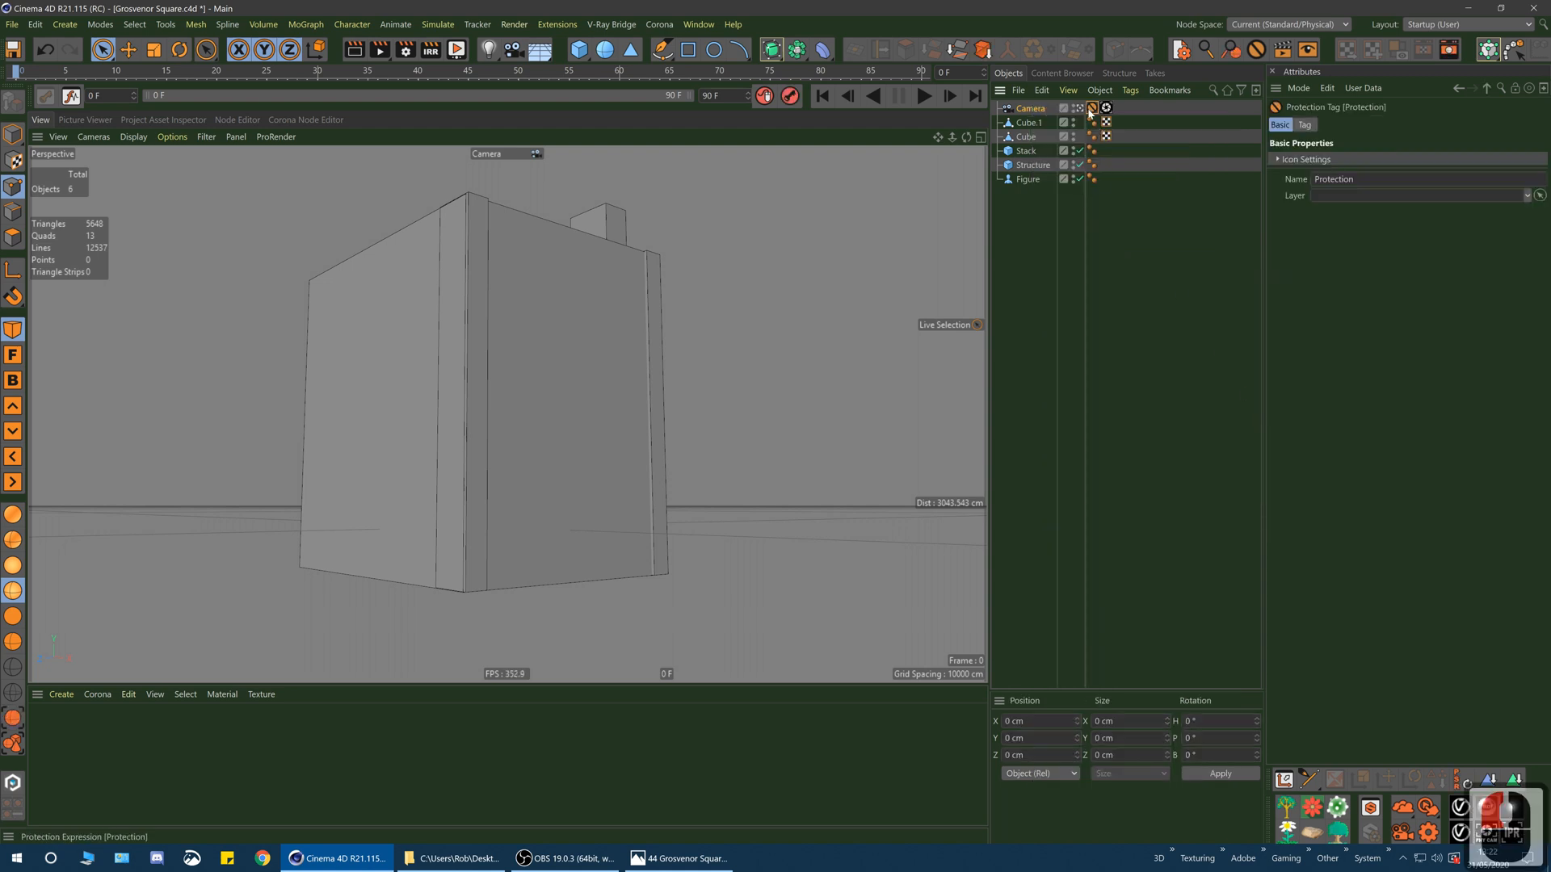
- Nudge the protected camera's focal length, reset it to 28 mm, and try to pan the locked view
click(1037, 113)
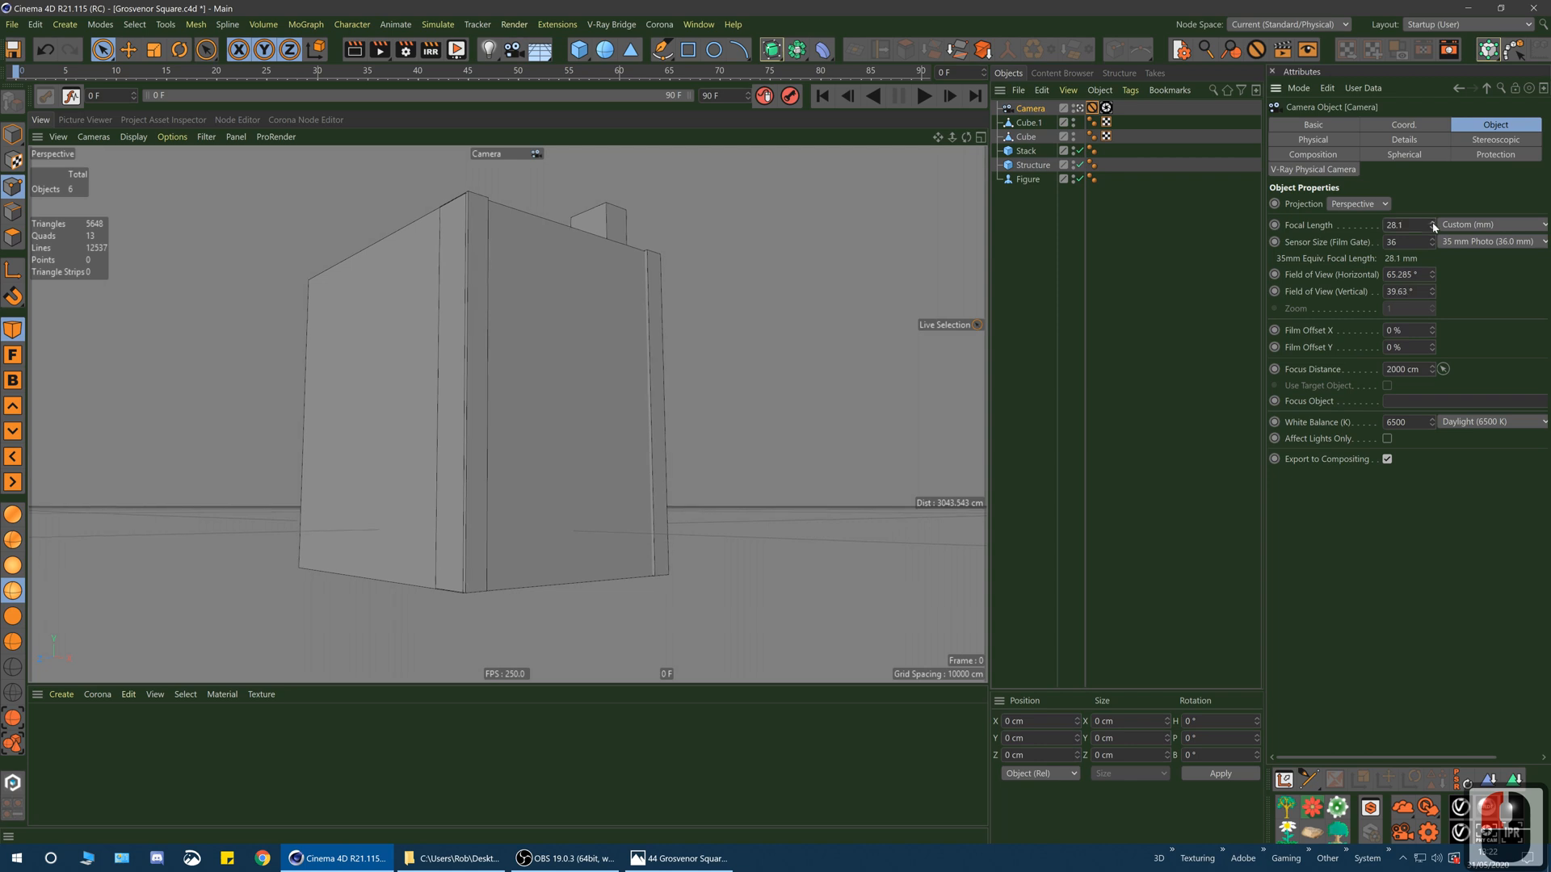
drag(1433, 227, 1433, 237)
drag(1409, 225, 1388, 224)
text(28)
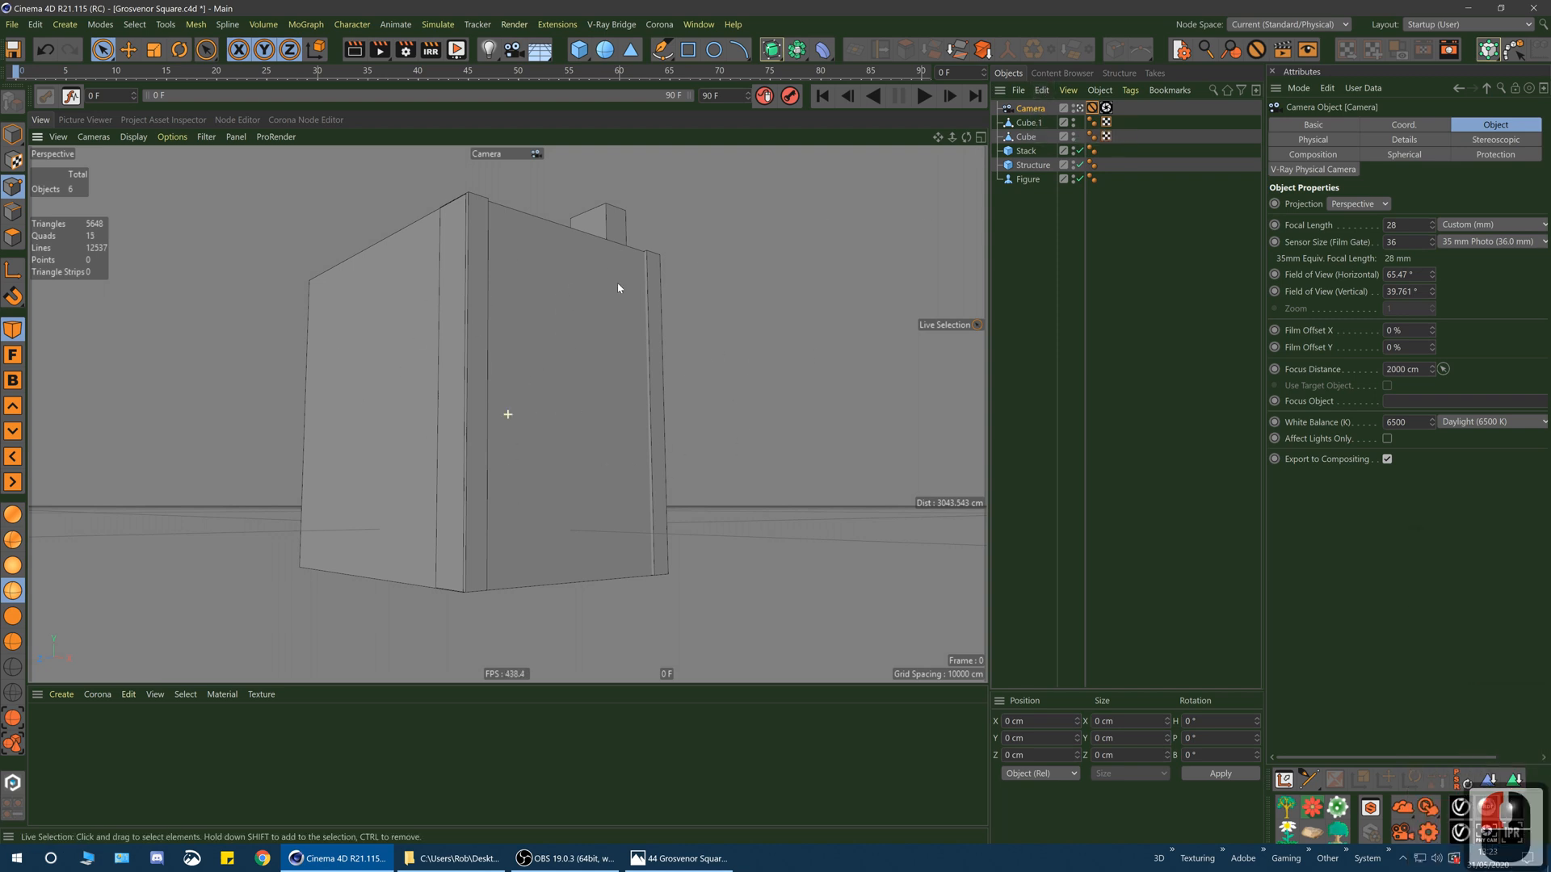
alt+middle_drag(618, 288, 584, 402)
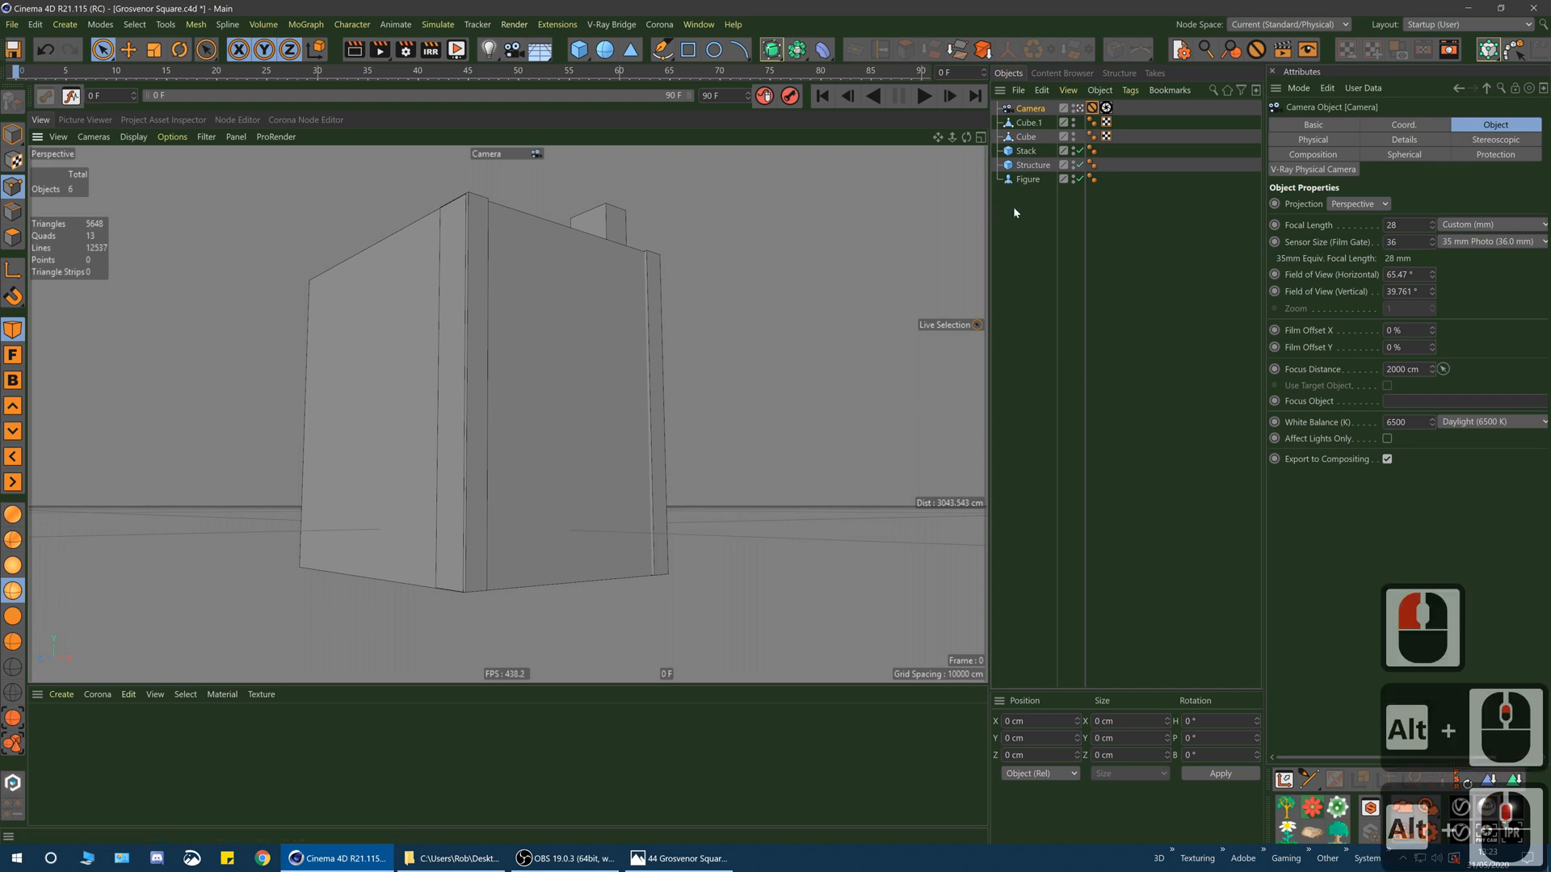
- Delete the camera's Protection tag and move the unlocked camera view off the building
click(1092, 107)
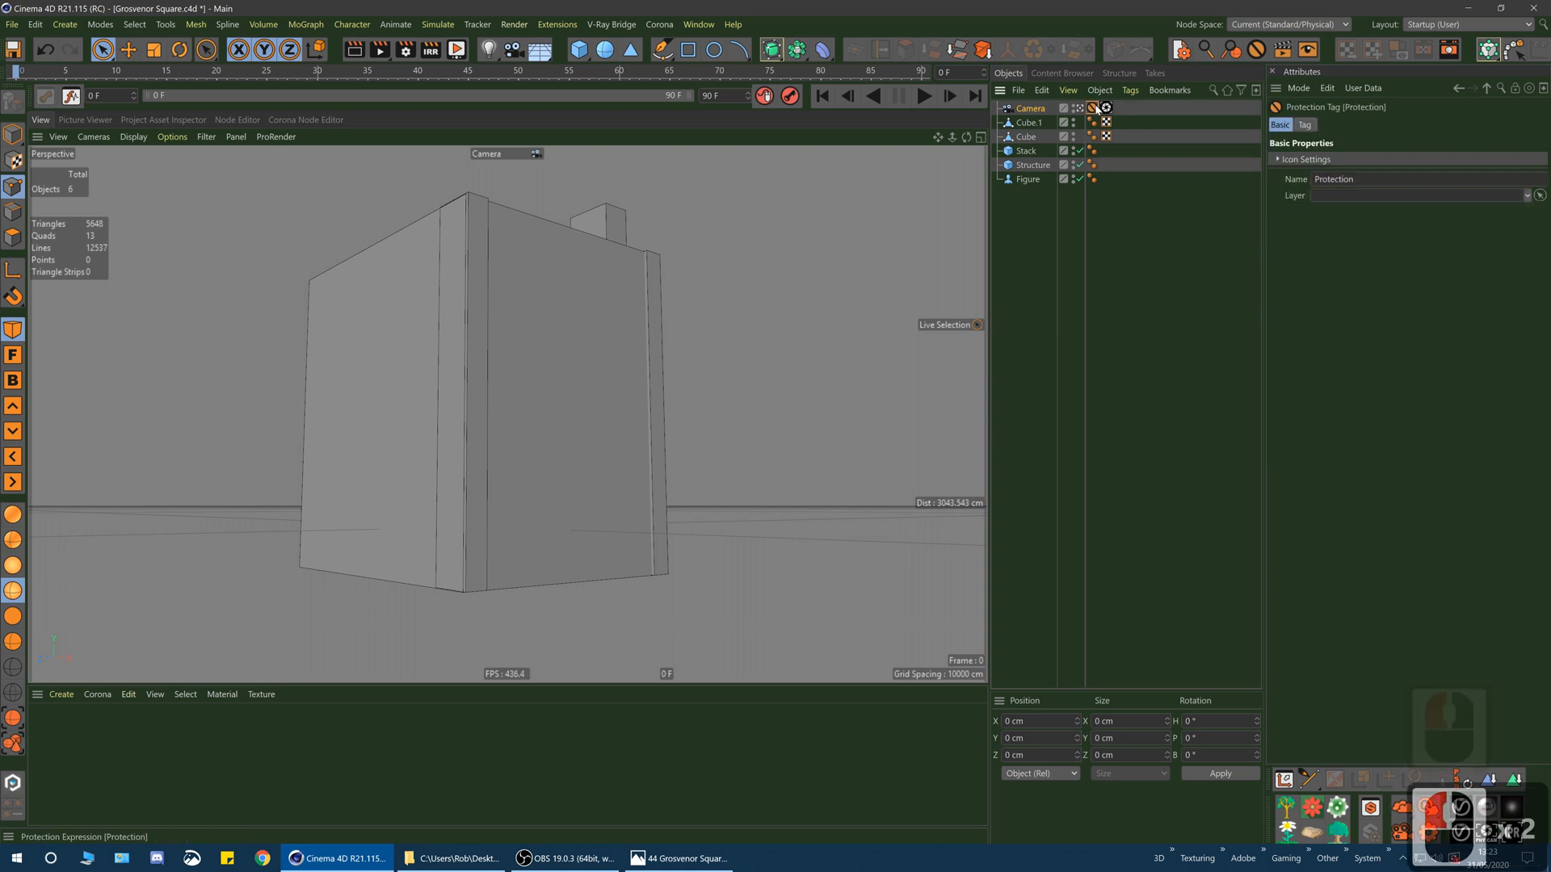
key(Delete)
click(1041, 110)
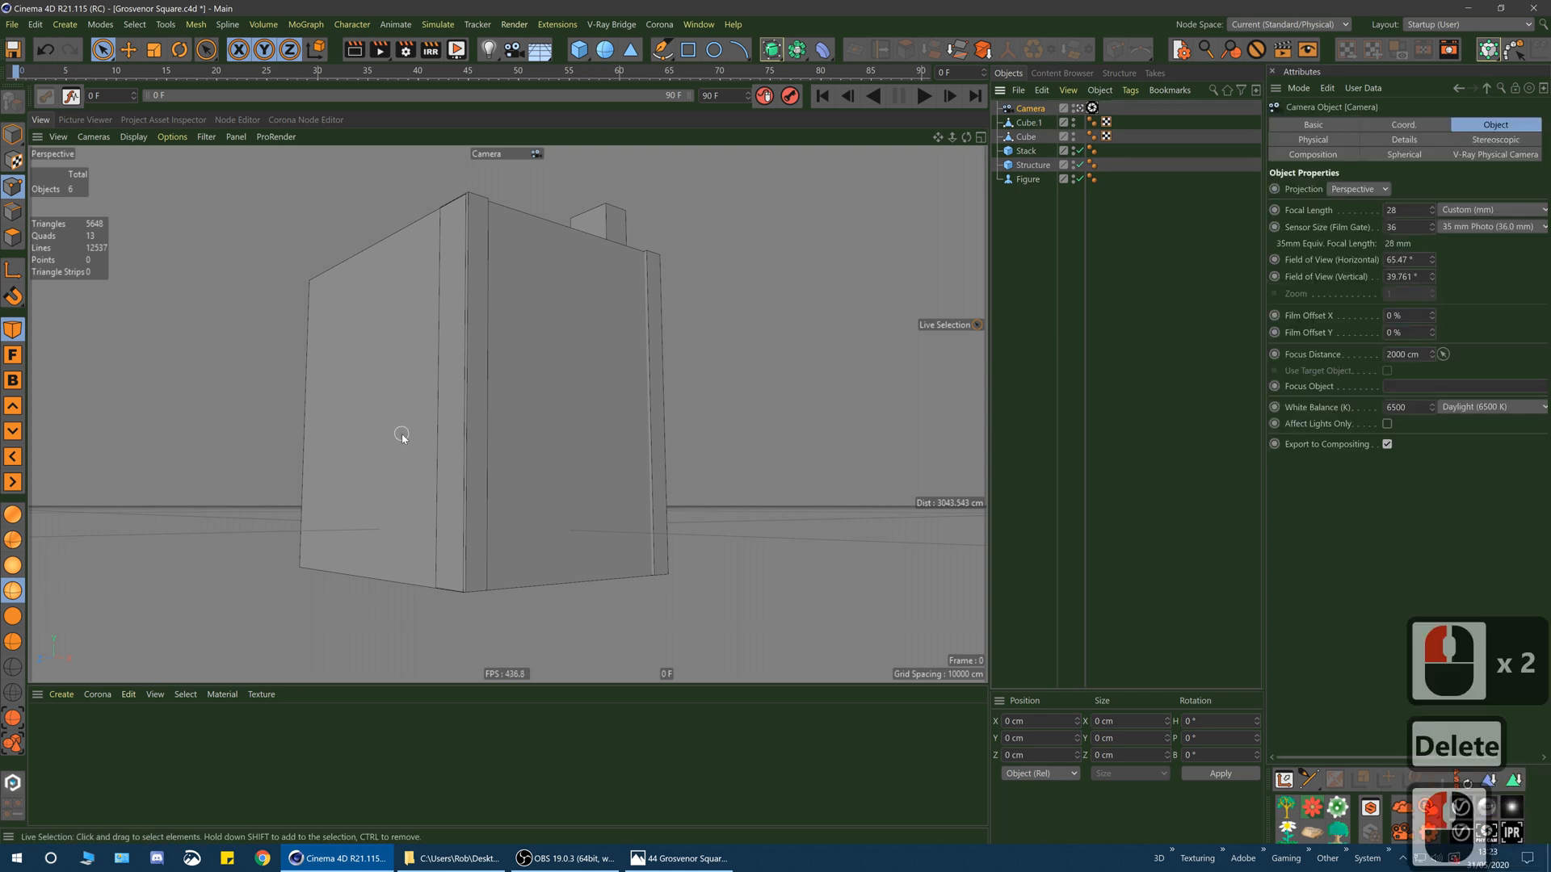
alt+middle_drag(369, 443, 581, 454)
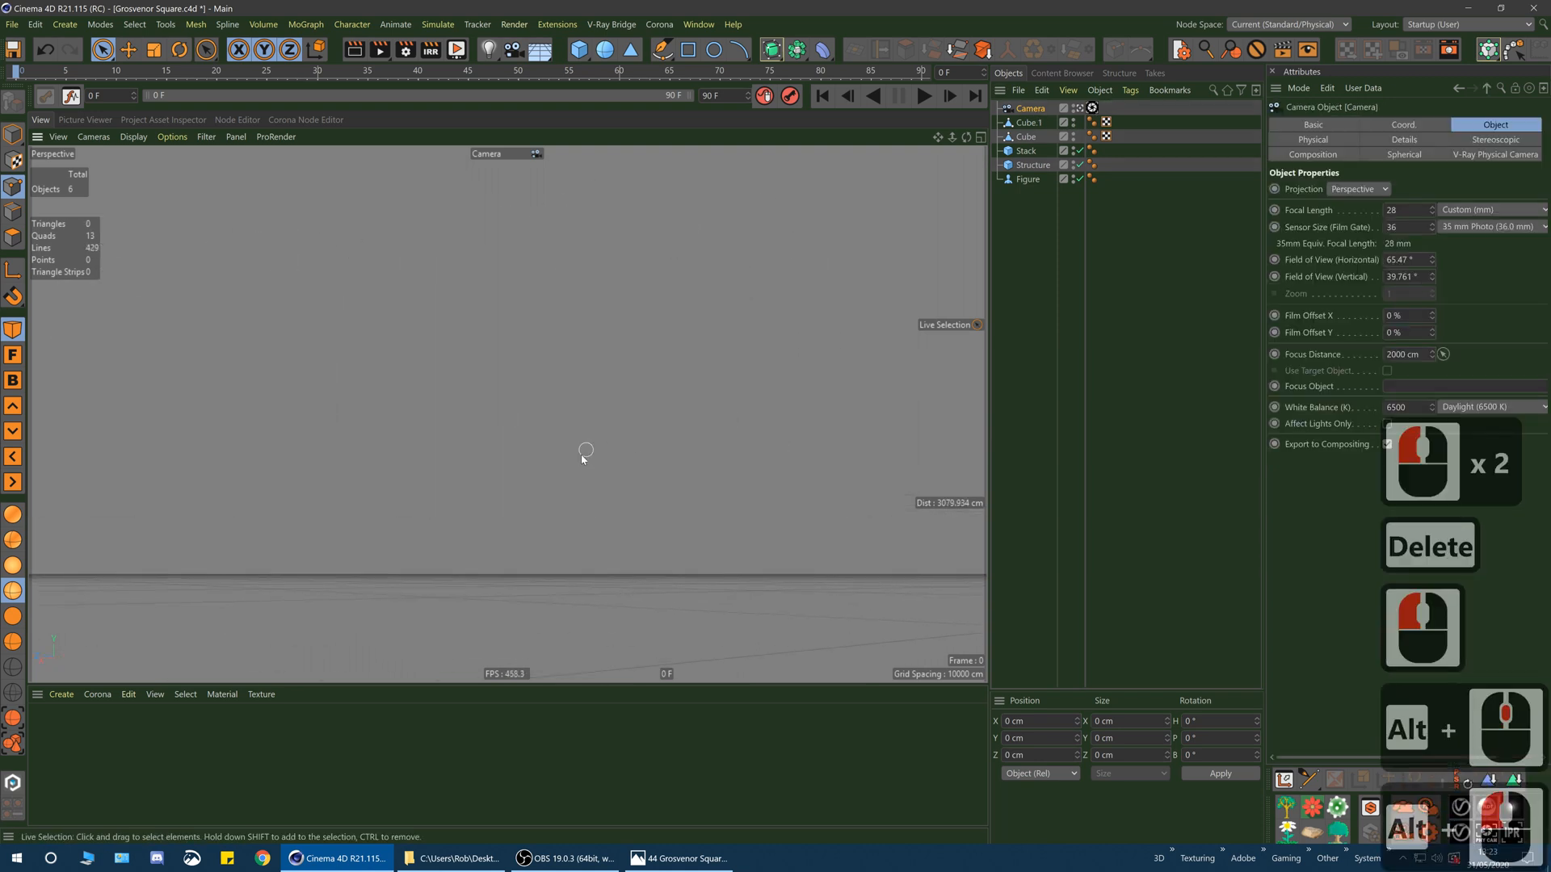
- Undo the last view changes to return the camera to its matched framing of the building
click(68, 136)
click(73, 159)
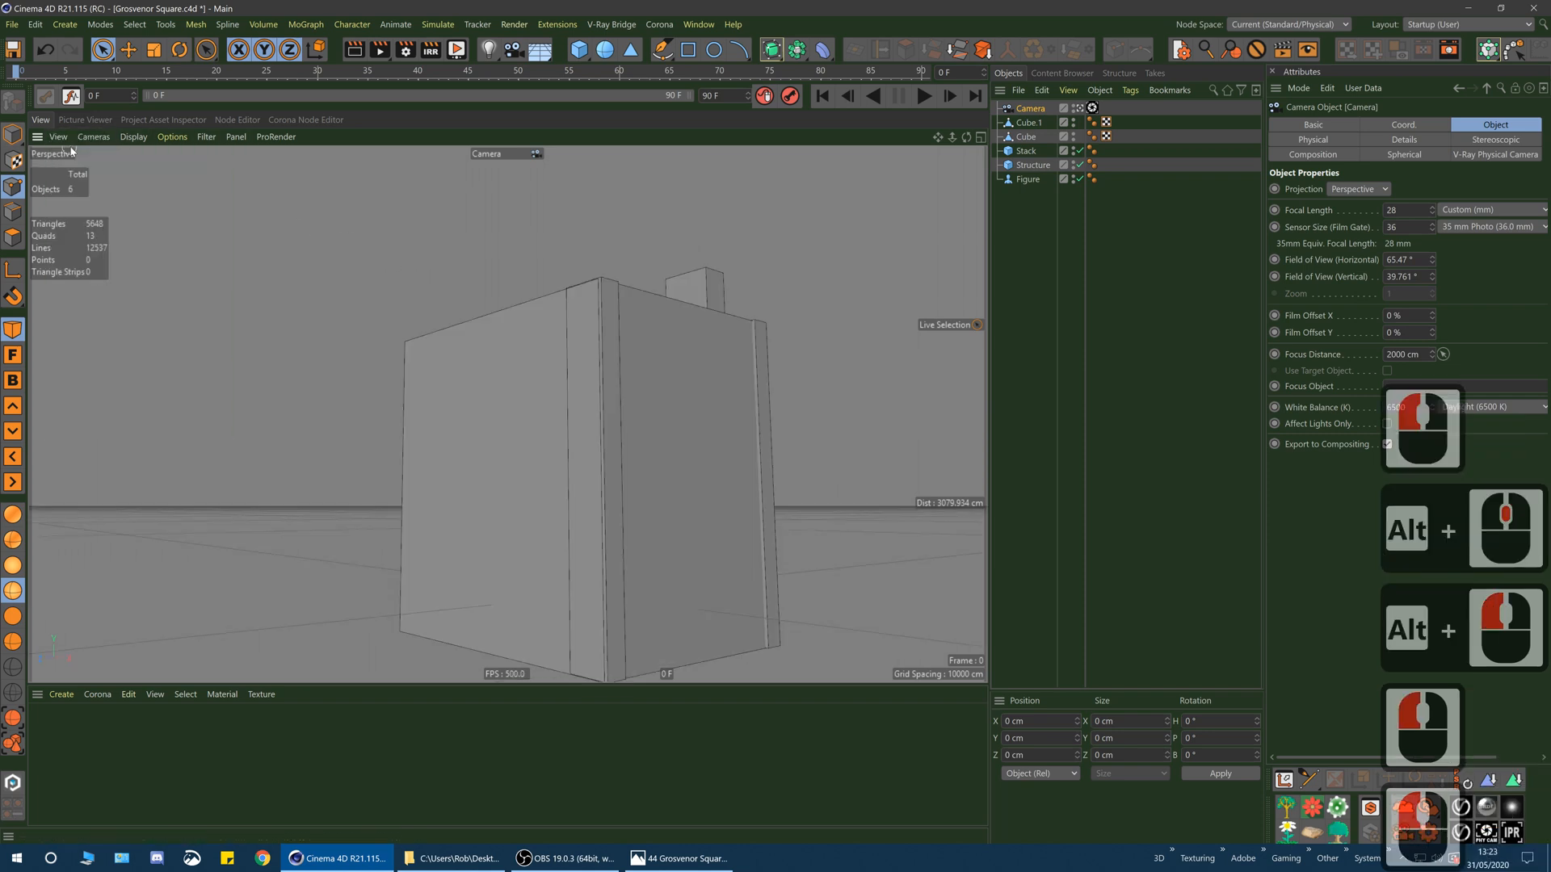
click(61, 137)
click(72, 159)
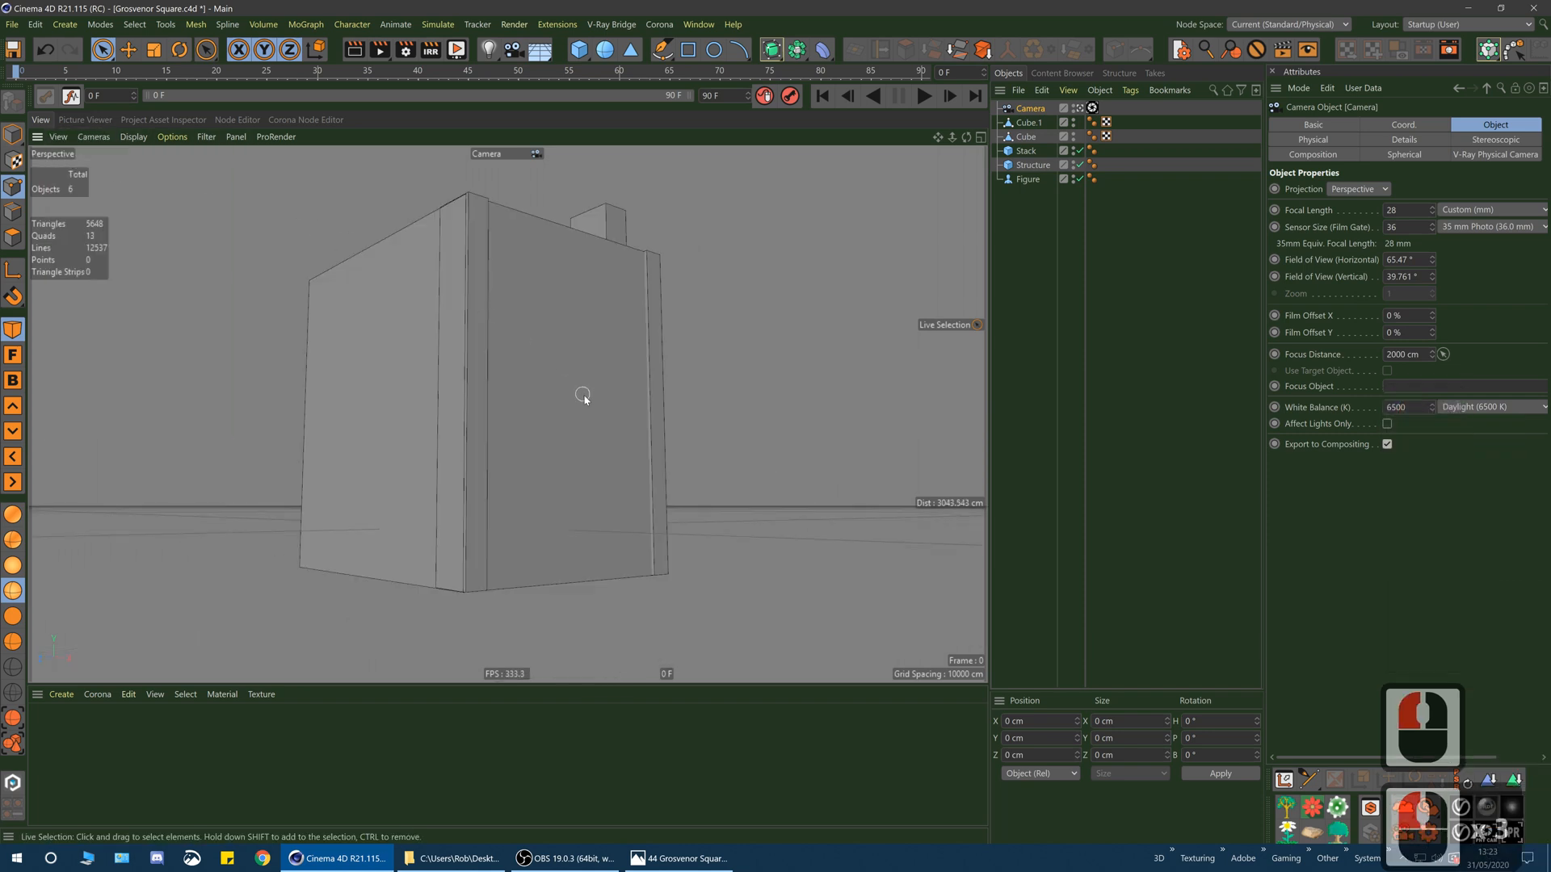
click(58, 136)
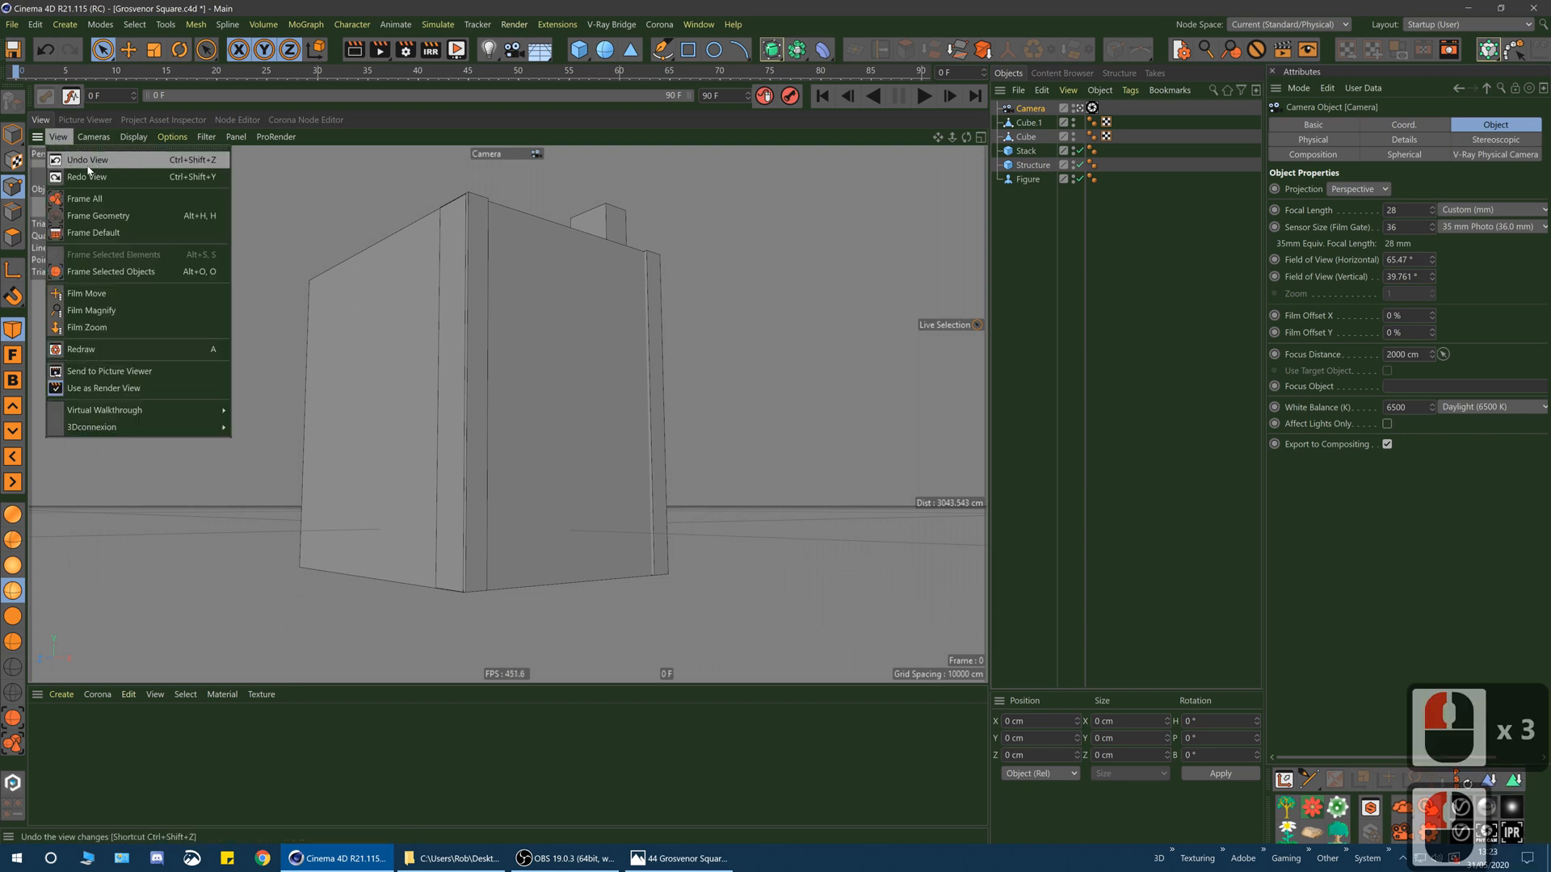
click(850, 5)
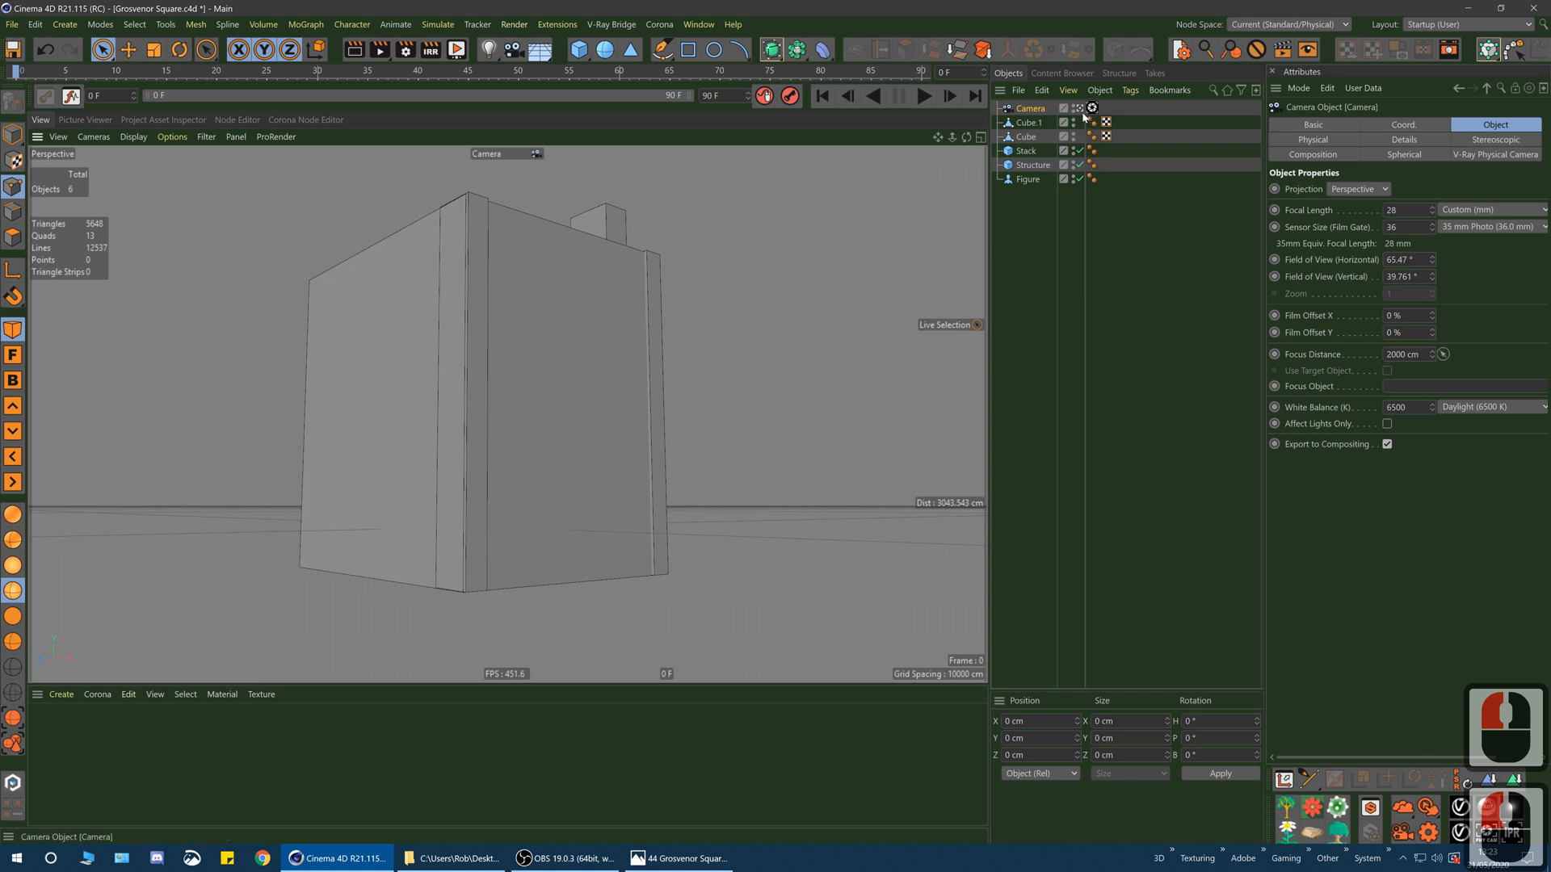
- Add a Protection rigging tag to the unlocked camera
right_click(1035, 108)
mouse_move(1180, 293)
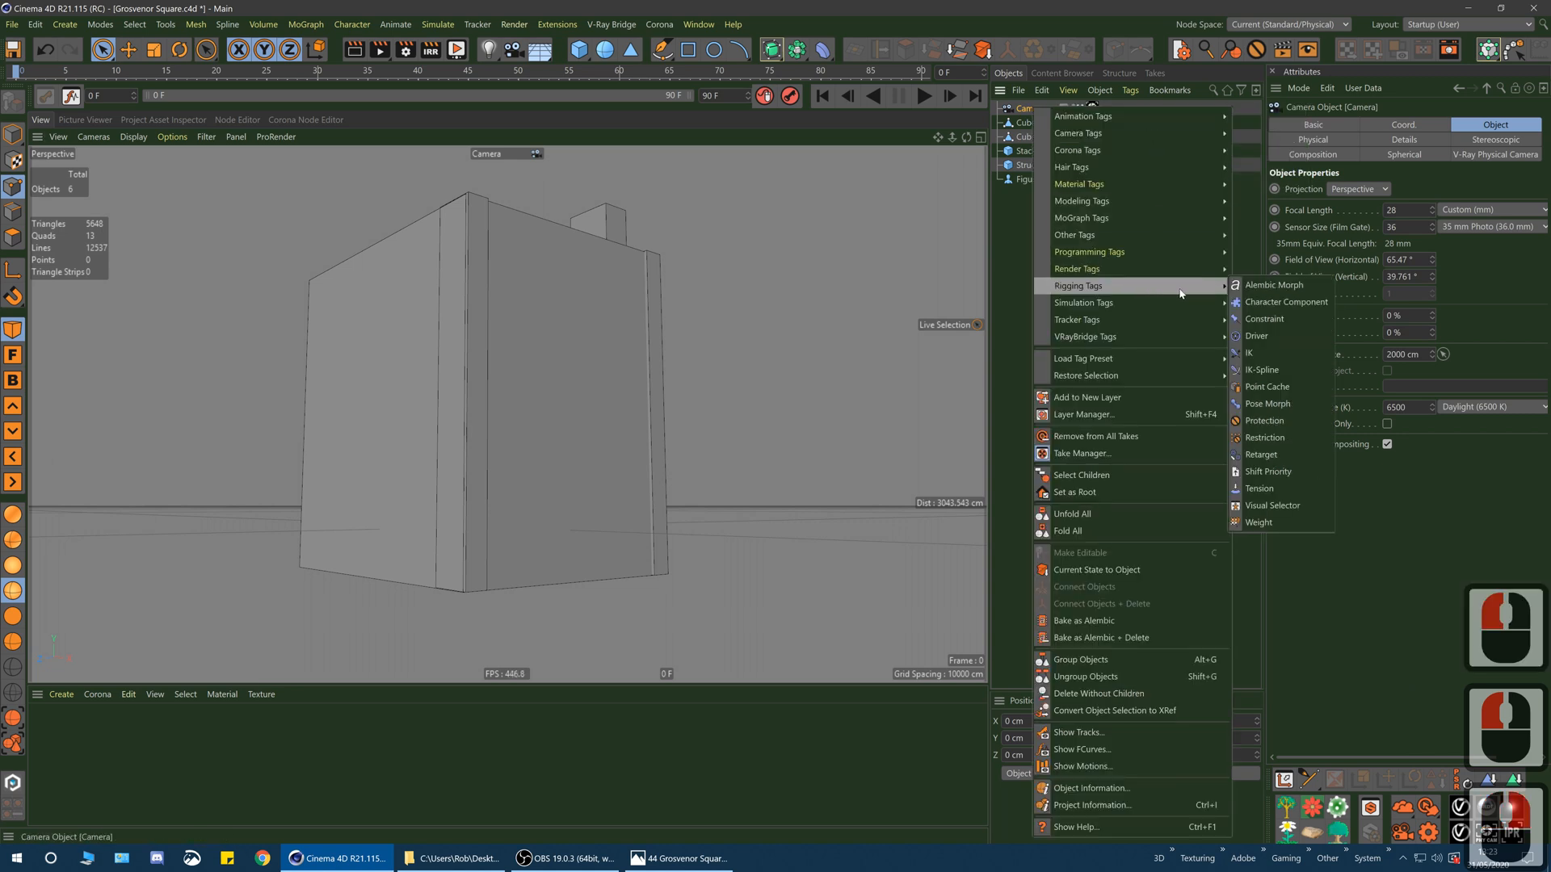
click(1264, 421)
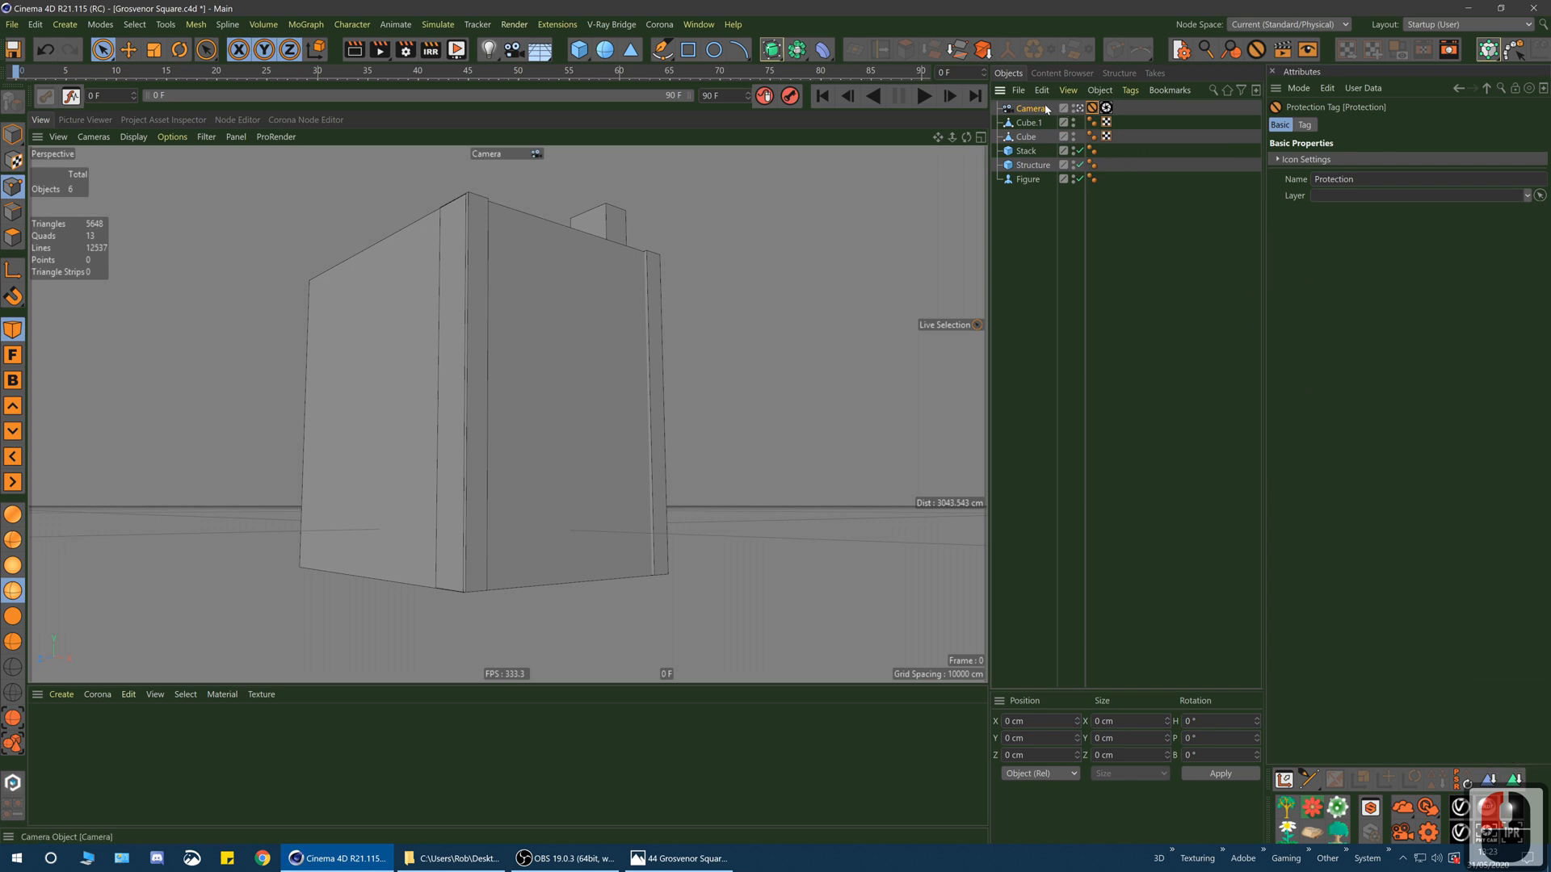
- Move the camera to the end of the object list, and return the viewport to the default camera
drag(1042, 220, 1045, 199)
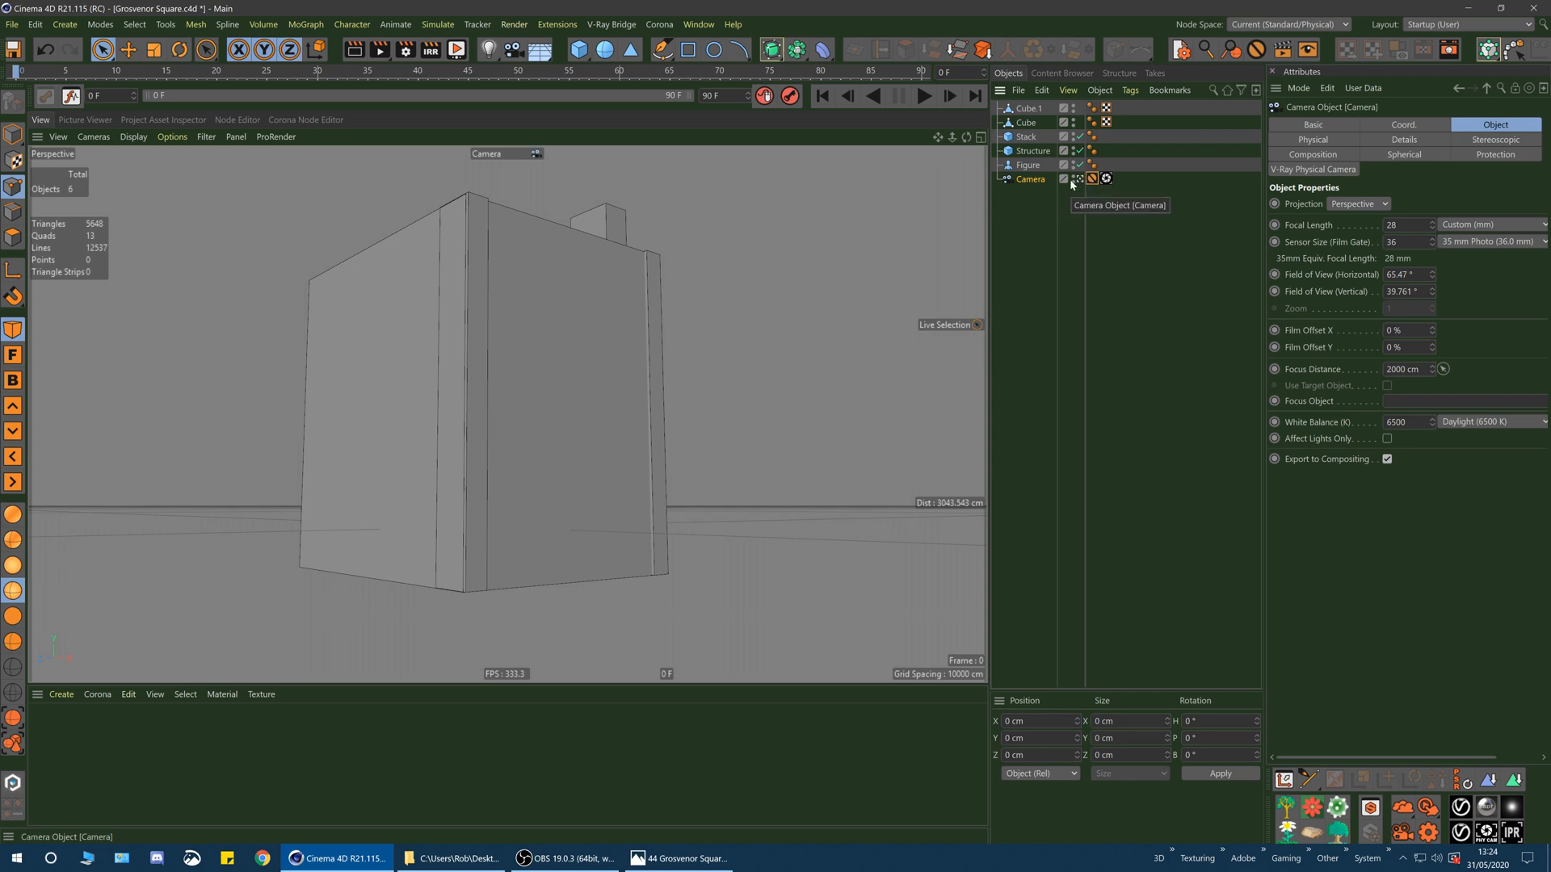
click(1079, 178)
click(1034, 219)
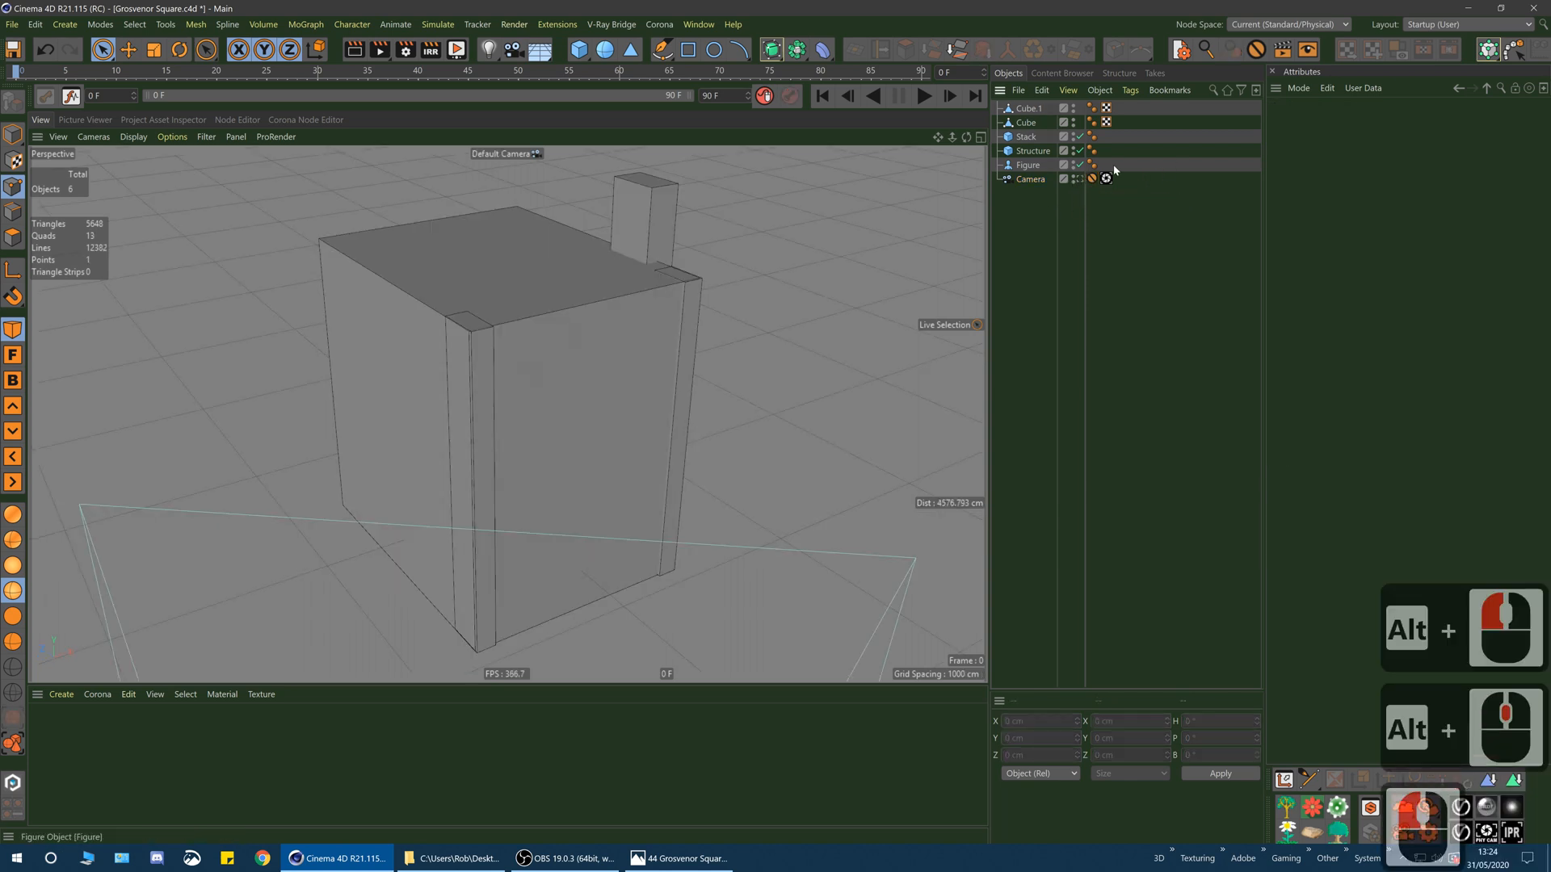
- Consult the street photo, select both front corner blocks, Cube and Cube.1, and move them forward to Z about -617.7 cm
click(679, 856)
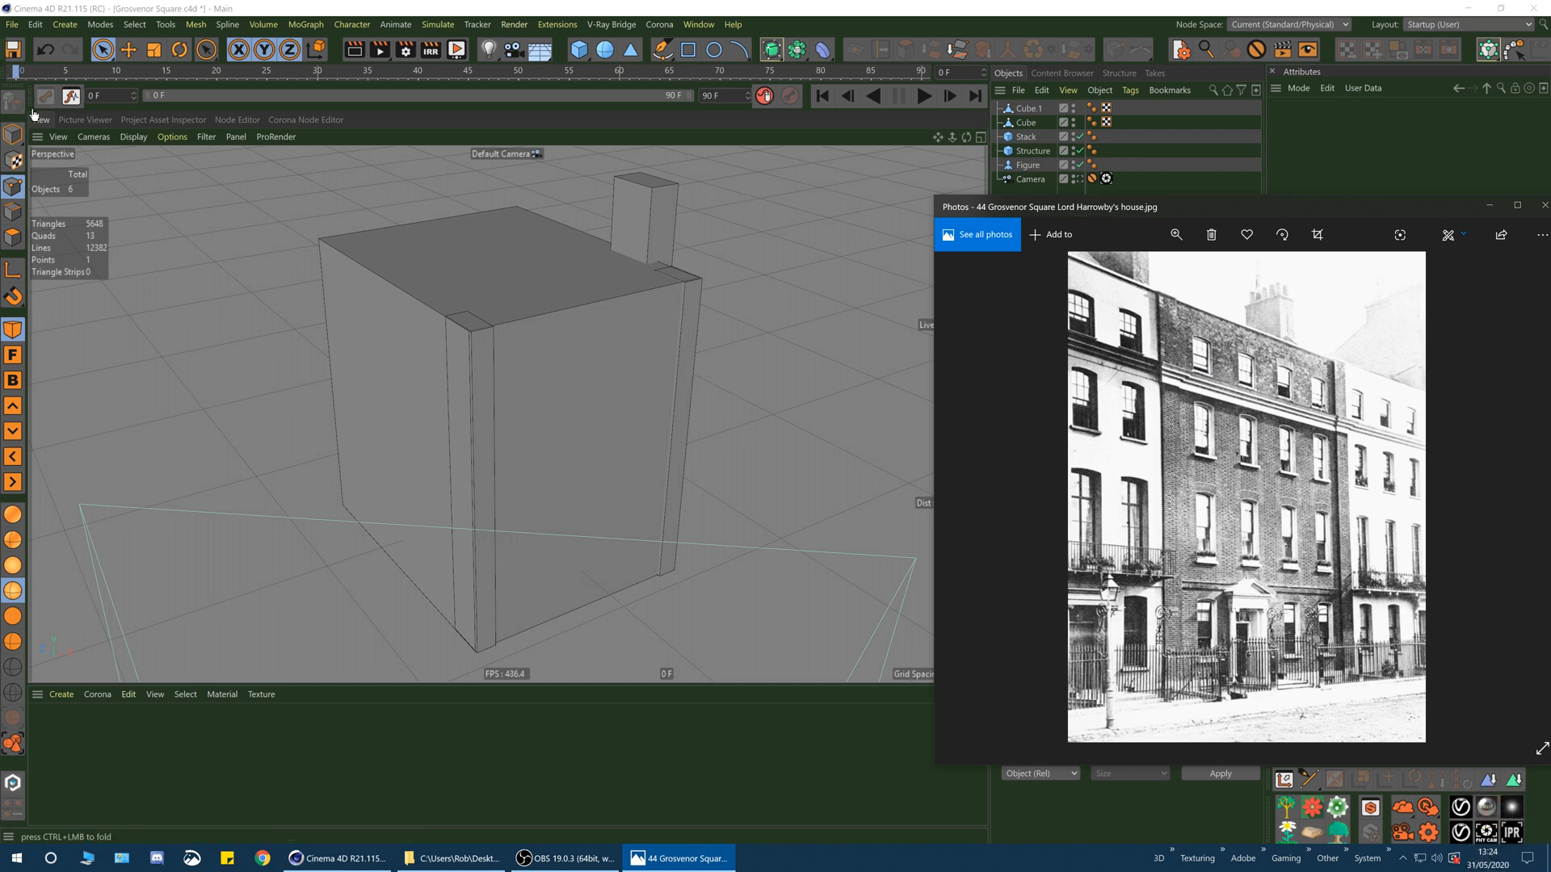
click(697, 332)
click(690, 321)
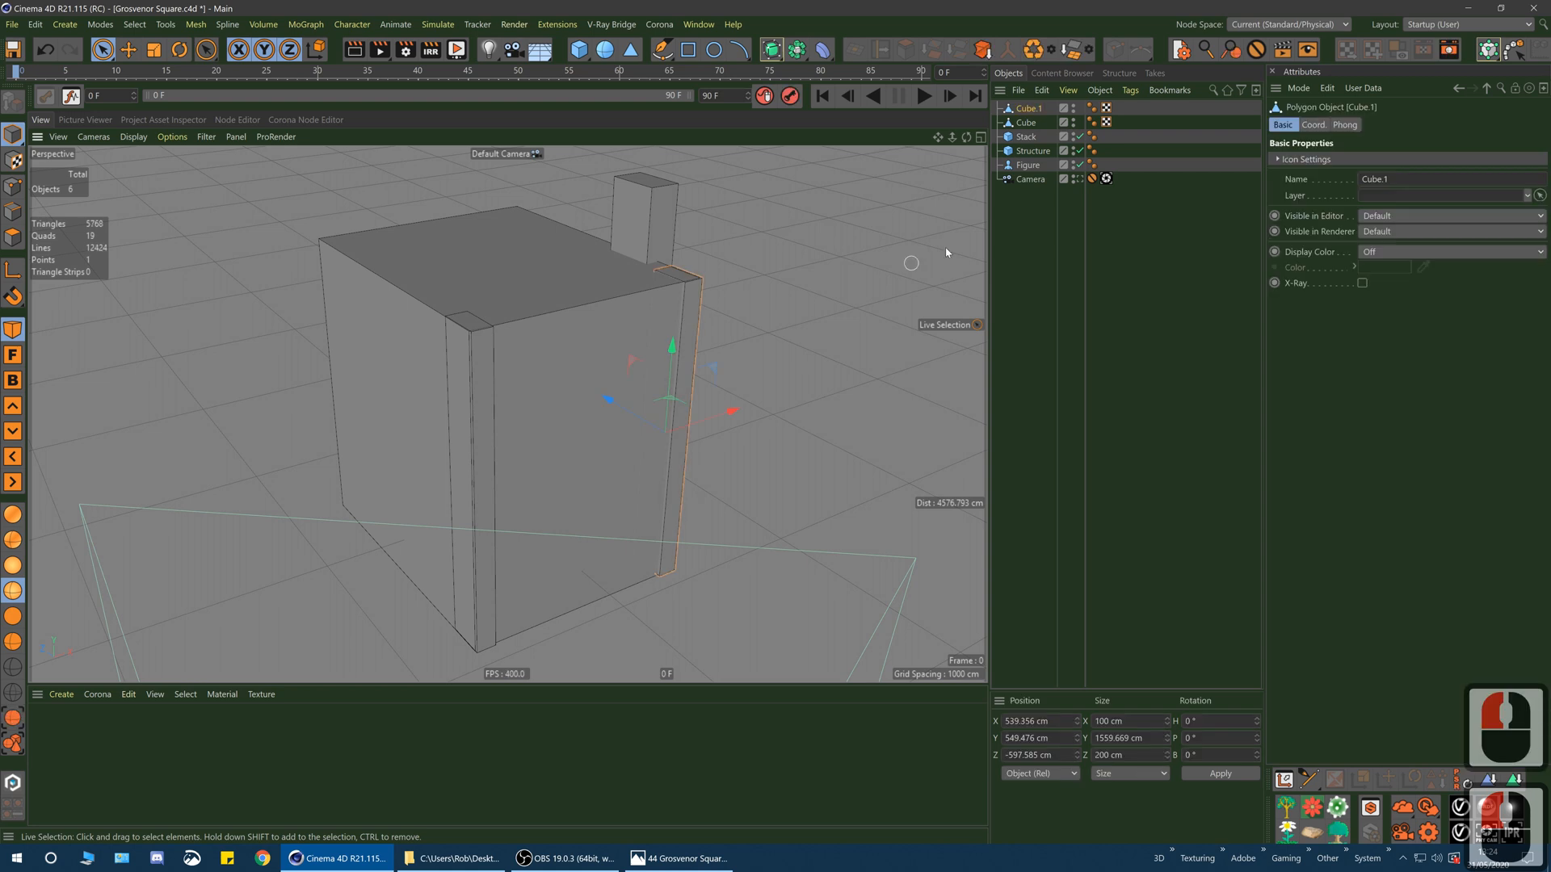
click(475, 416)
shift+click(608, 429)
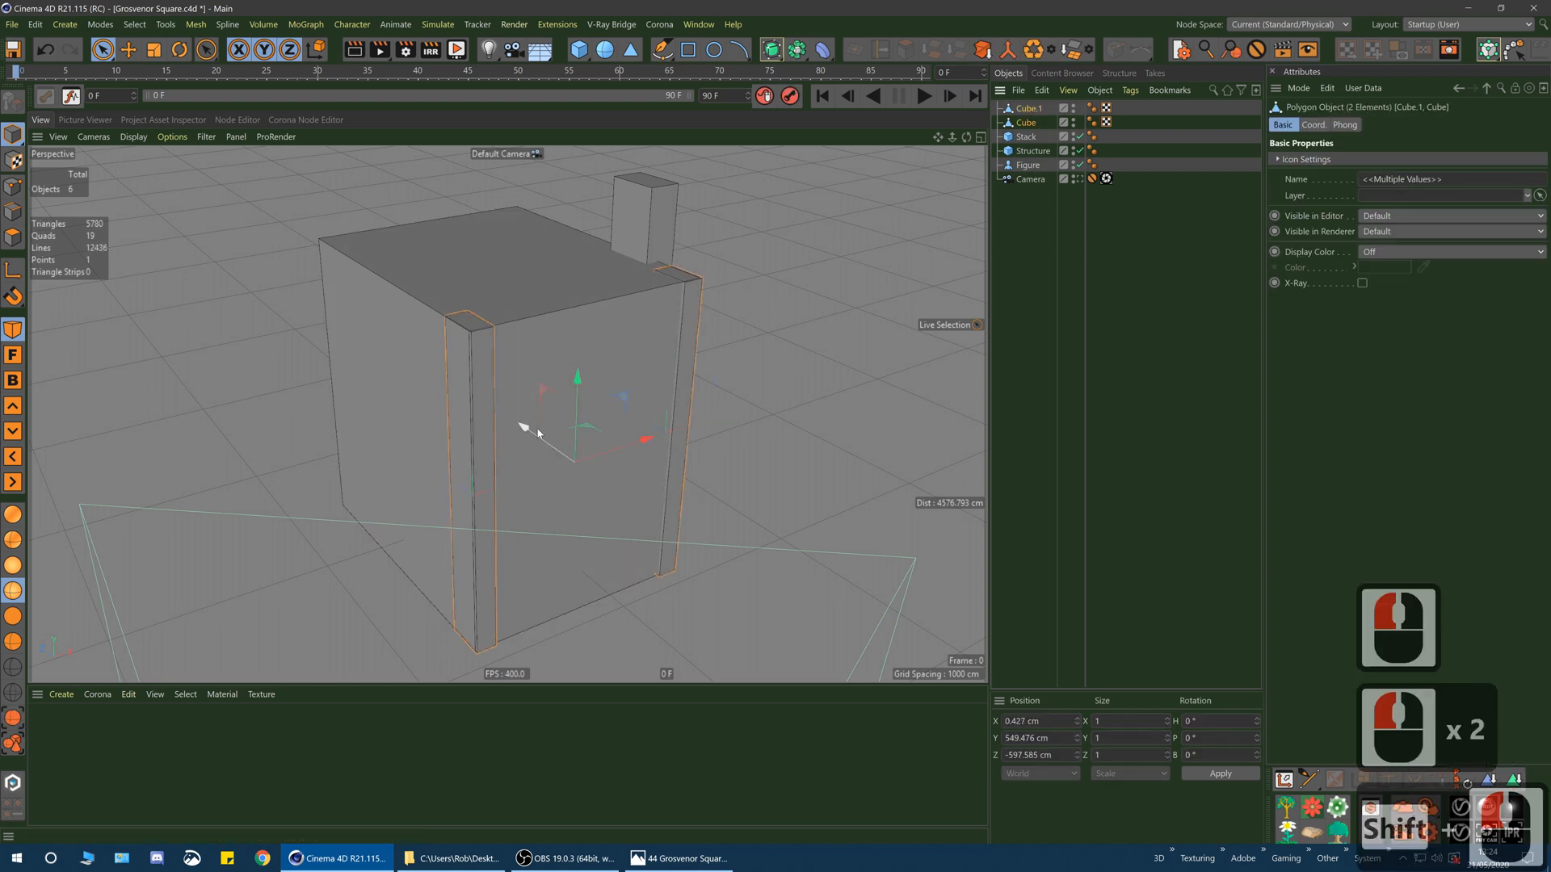
drag(525, 427, 529, 431)
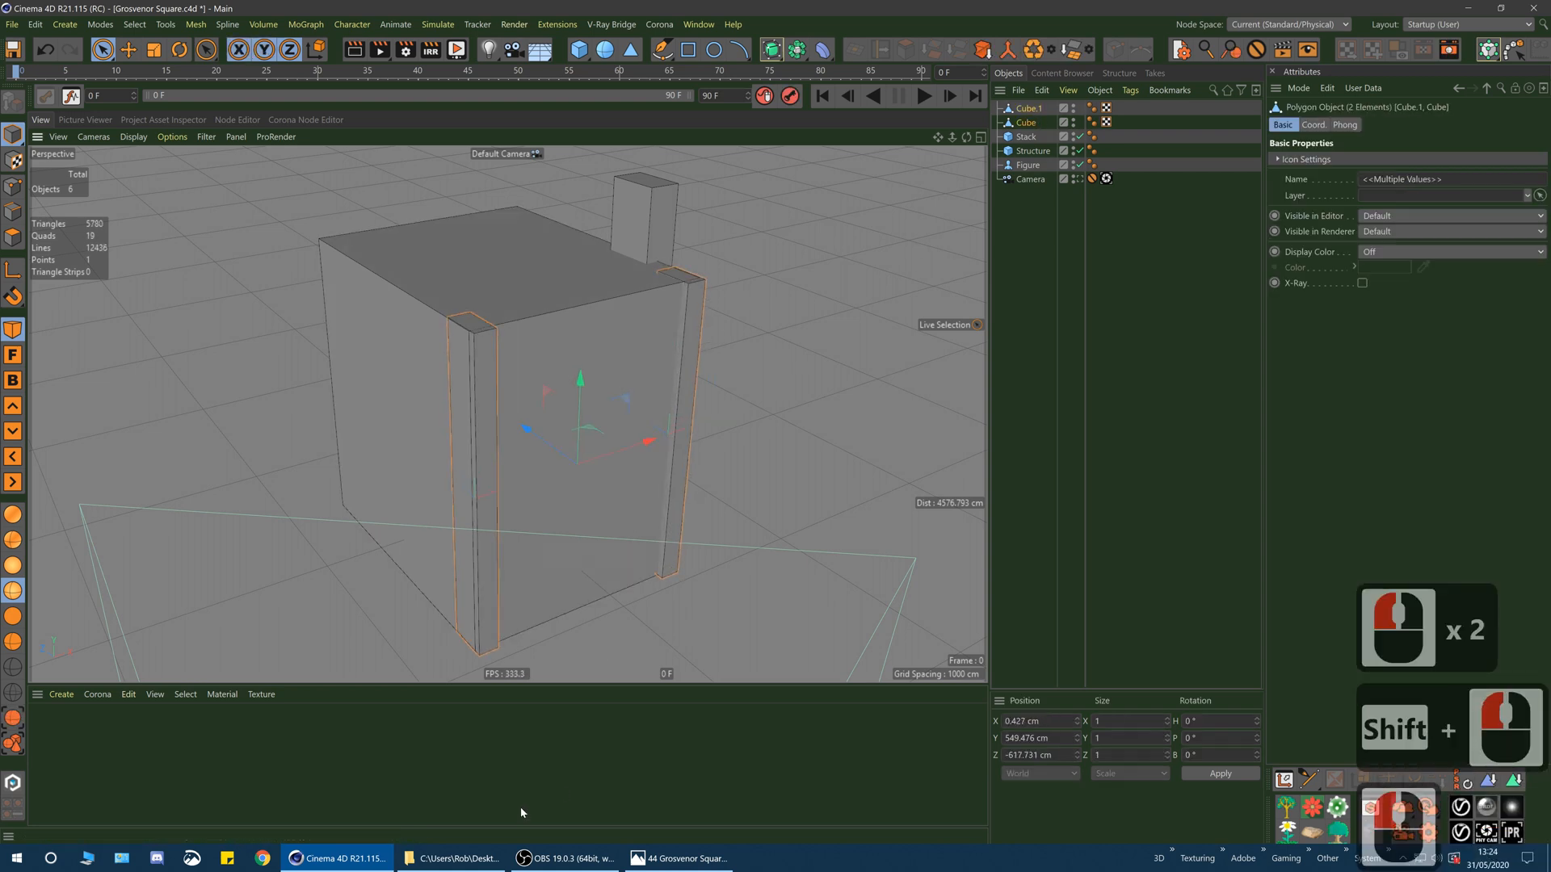
- Compare the corner blocks with a close-up of the street photo's upper storeys, and shift them to Z about -615.3 cm
click(683, 857)
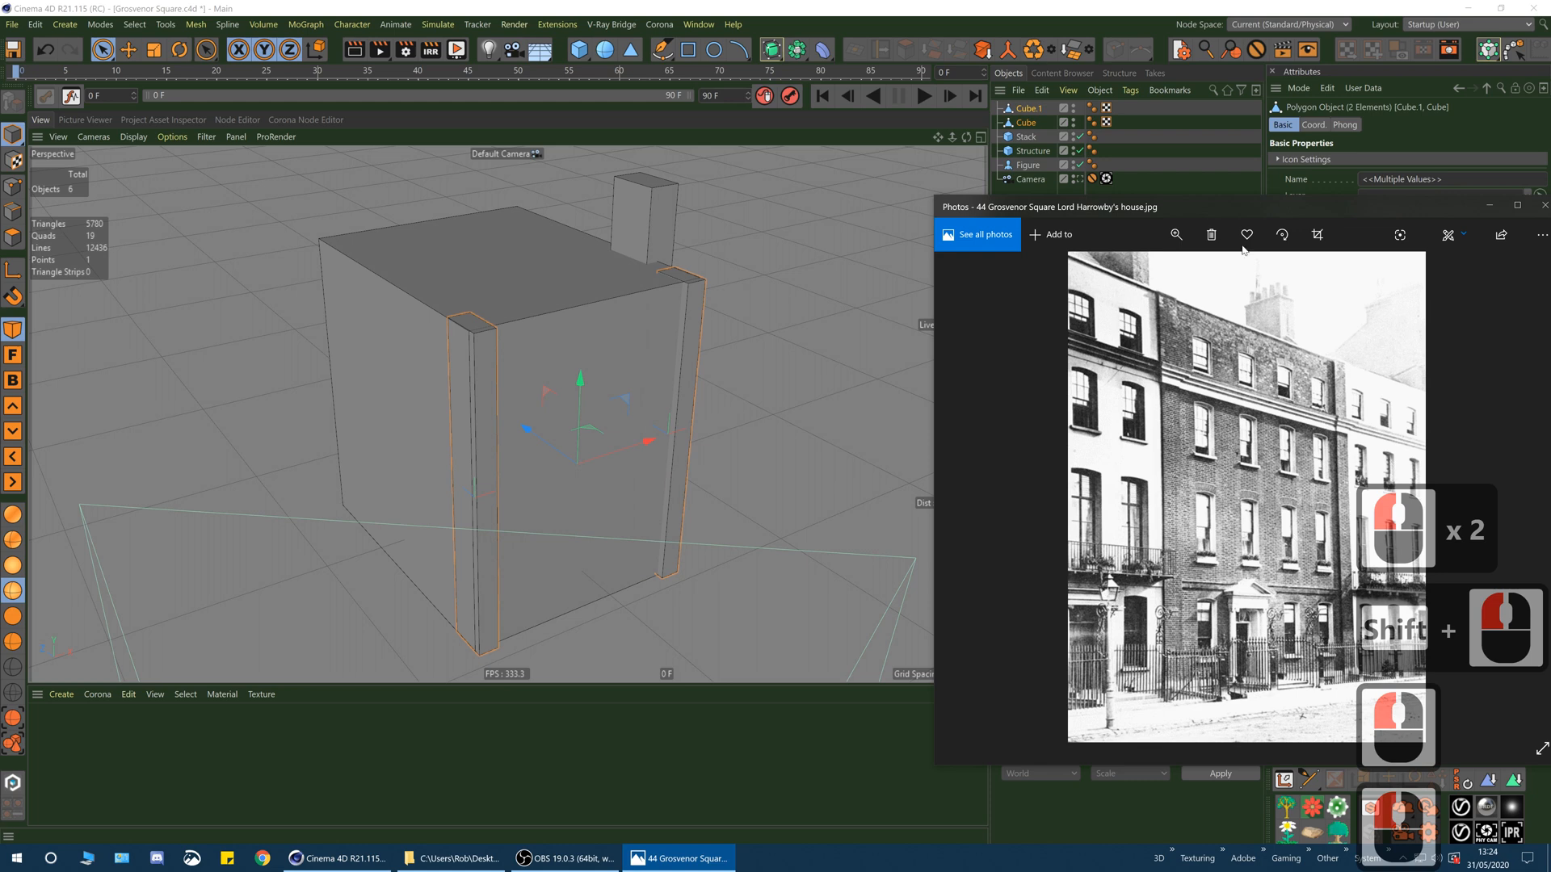
click(1176, 234)
click(1197, 271)
drag(1103, 569, 1322, 452)
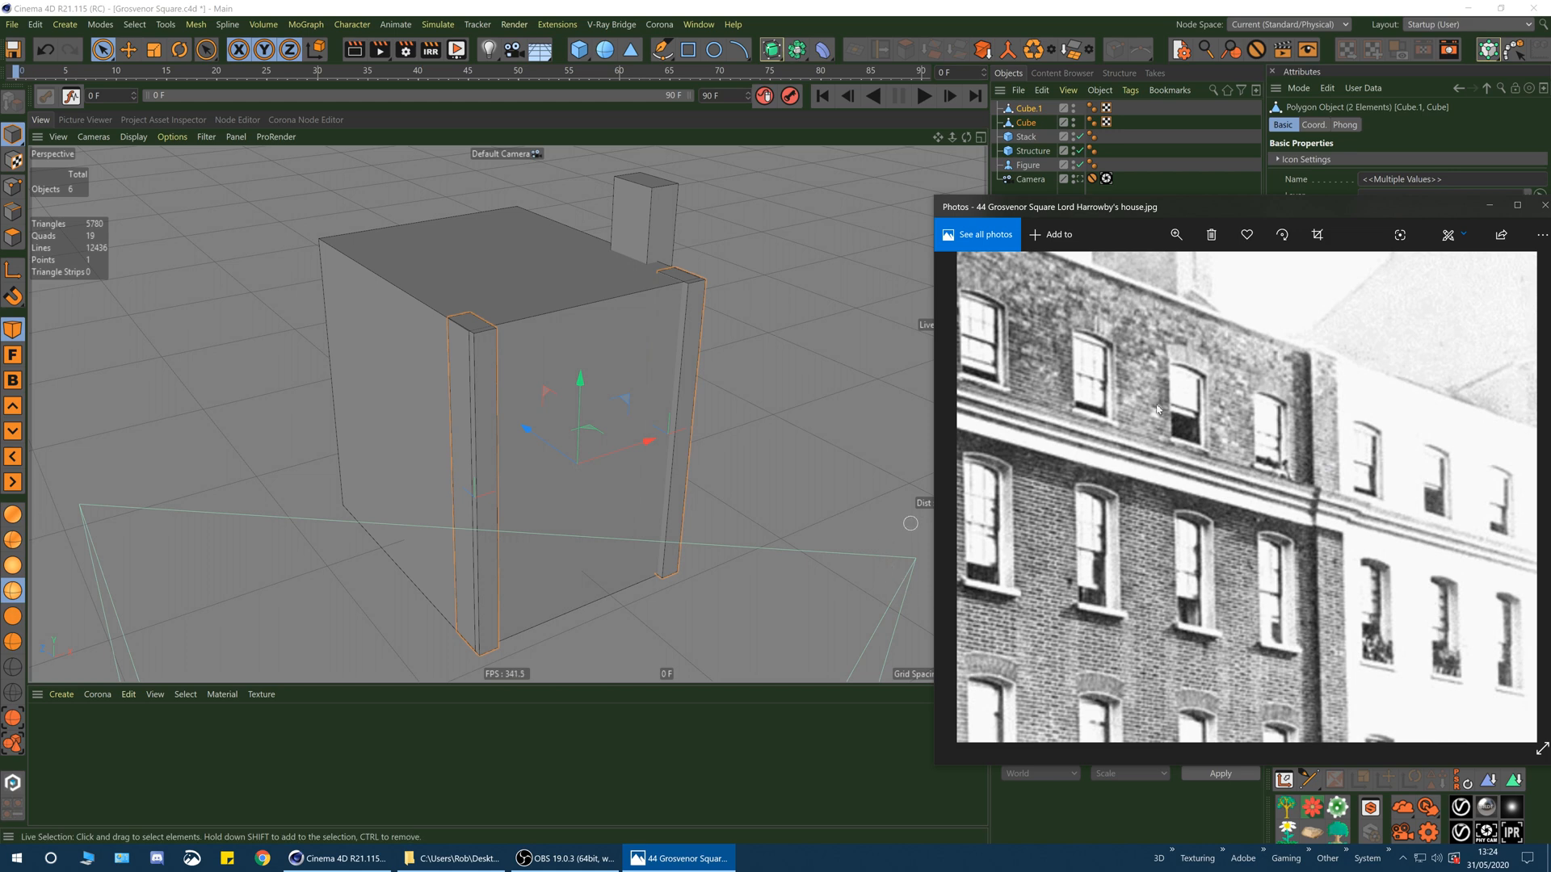
scroll(974, 617, up, 2)
drag(974, 617, 937, 380)
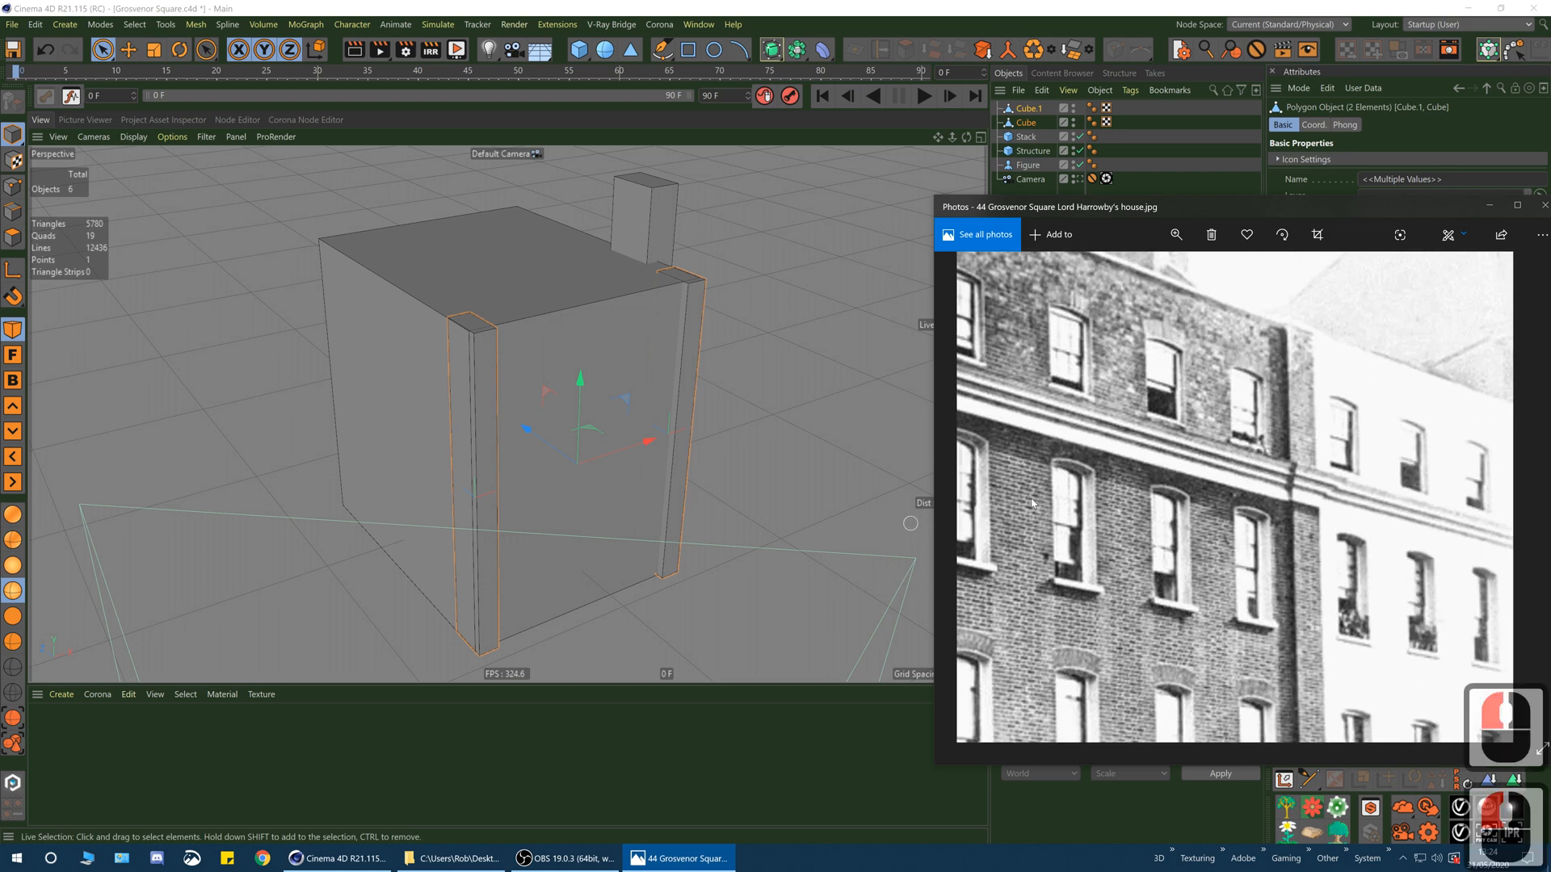
click(917, 5)
drag(526, 445, 526, 430)
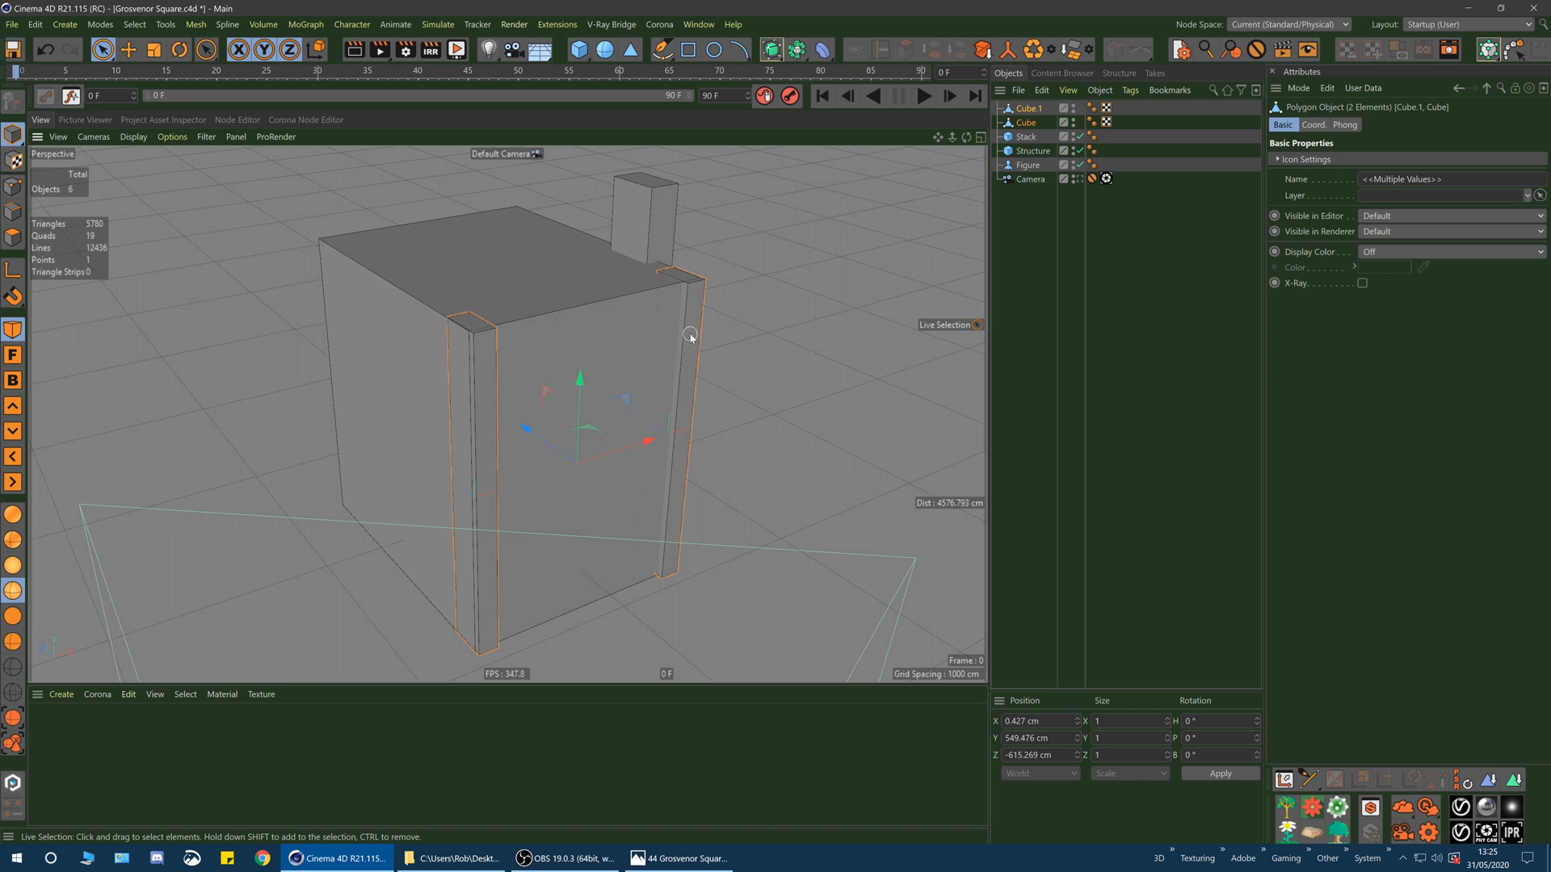
- Try a vertical loop cut on Cube.1 where it meets the front wall, and select the resulting edges
scroll(691, 337, up, 5)
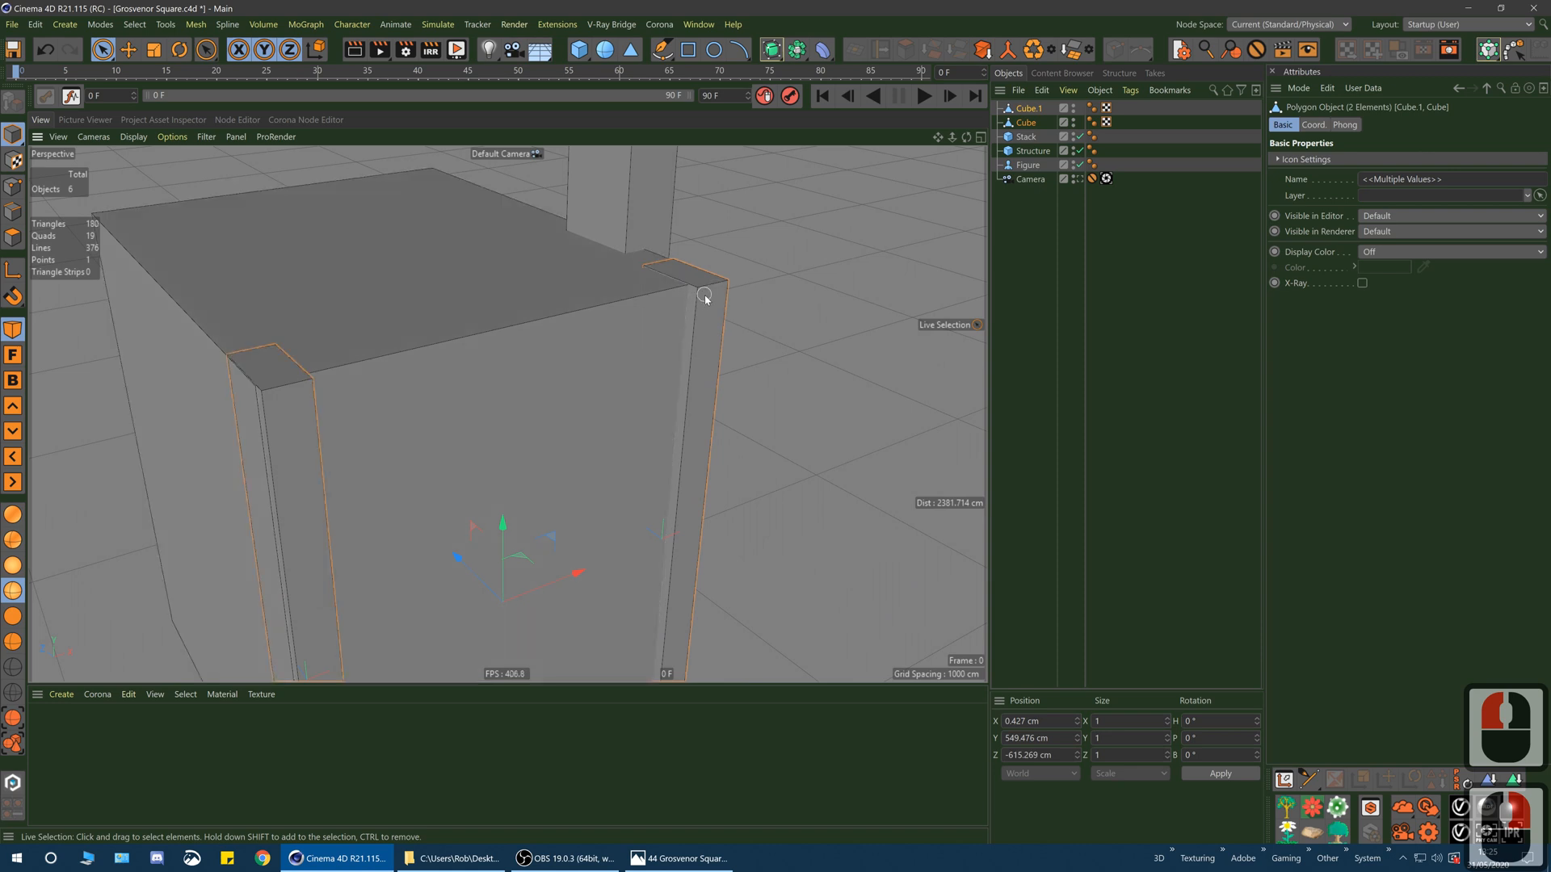
alt+drag(696, 298, 713, 298)
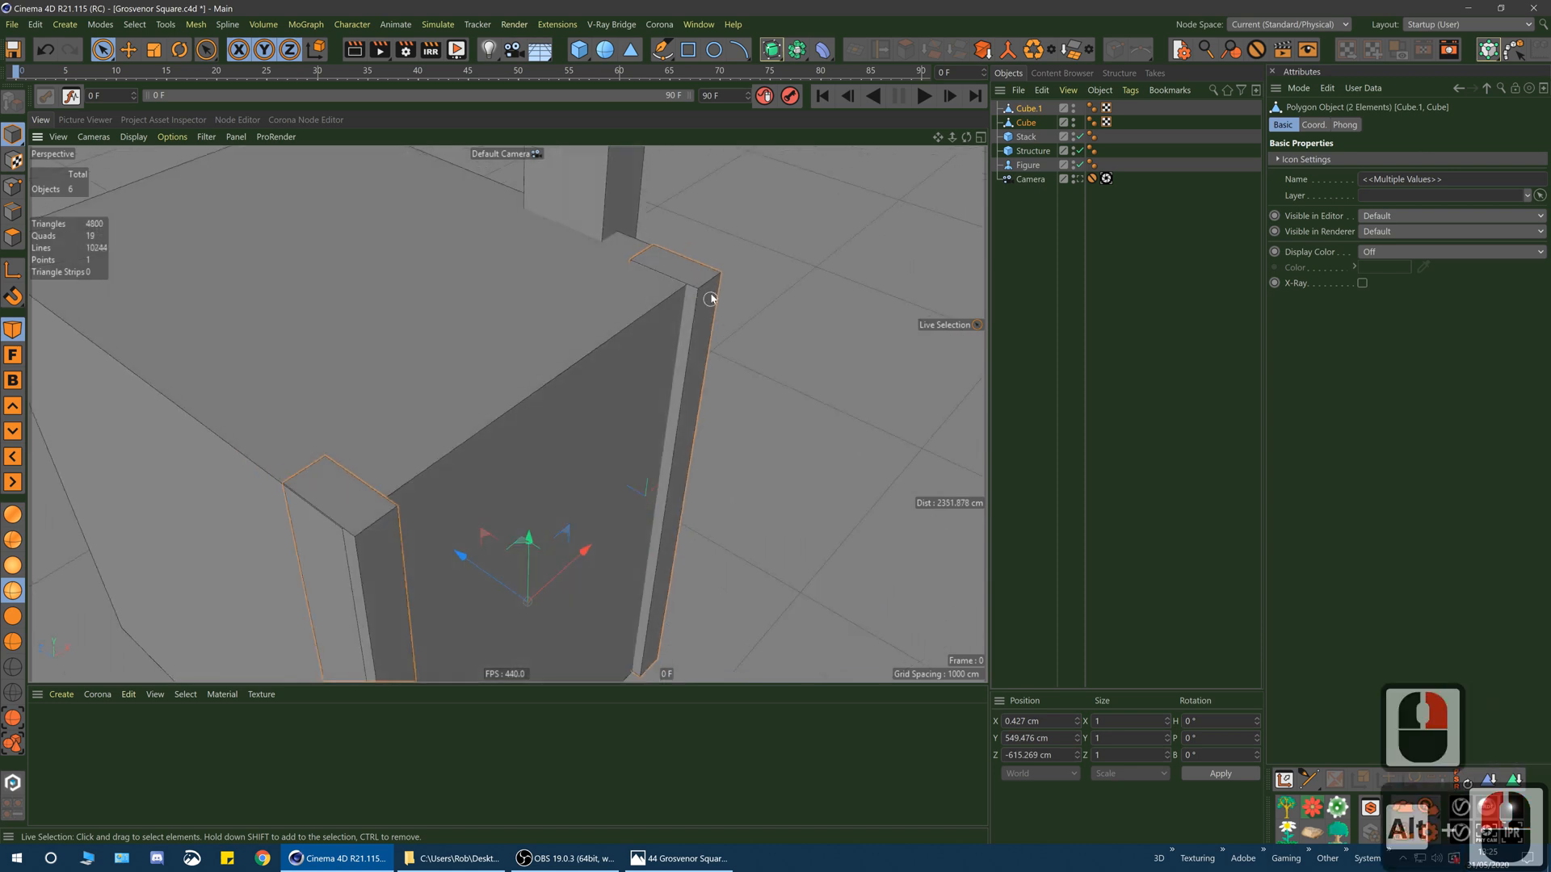
alt+right_drag(693, 273, 925, 168)
click(671, 370)
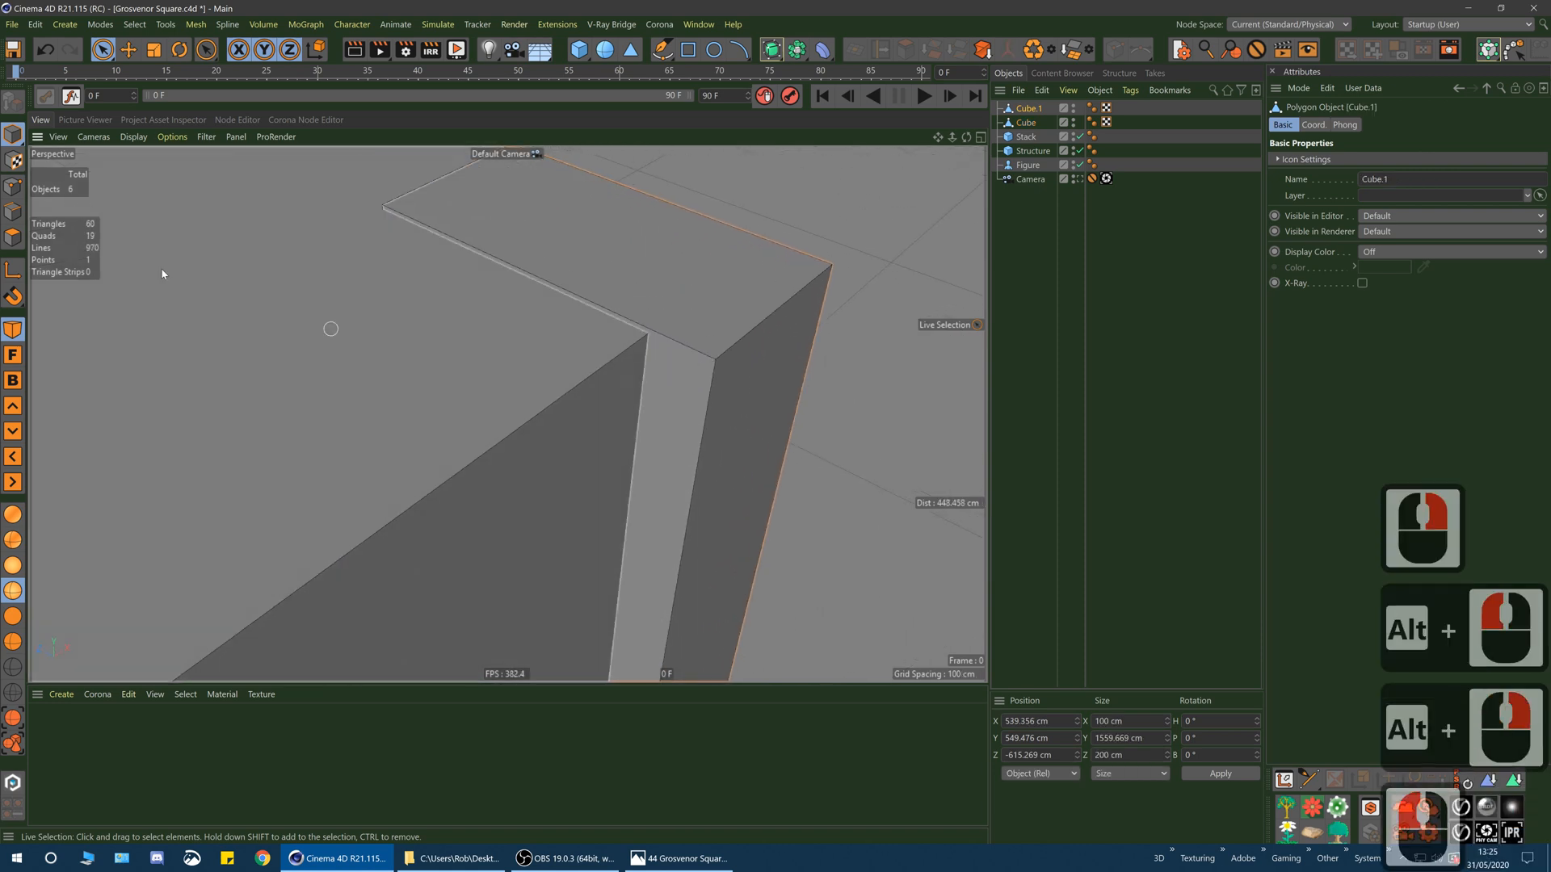
click(13, 237)
key(k)
key(l)
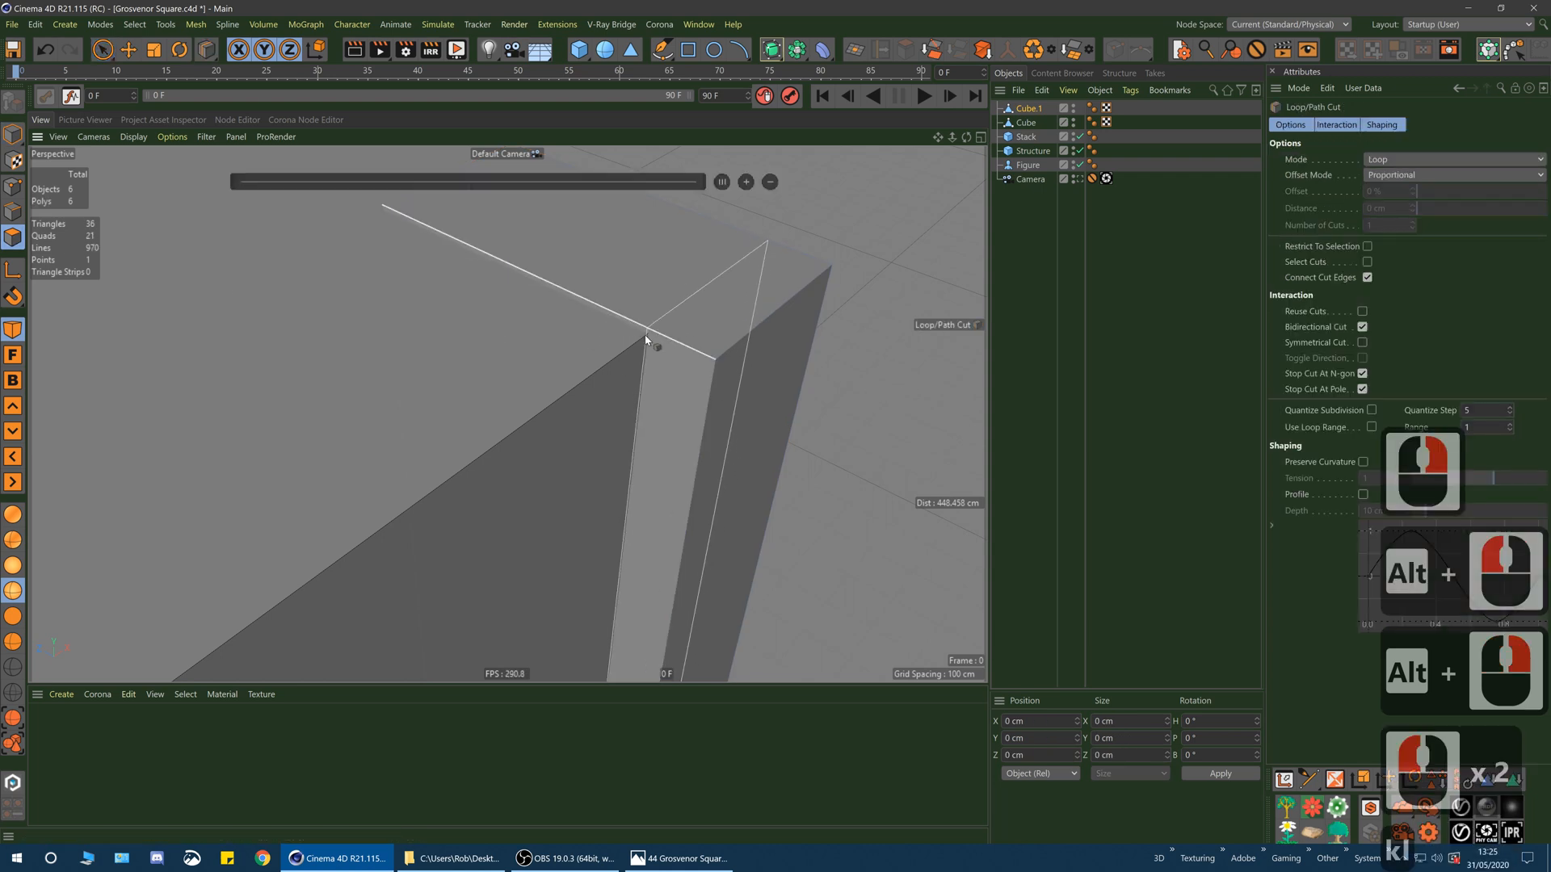
click(648, 342)
key(space)
key(2)
double_click(642, 363)
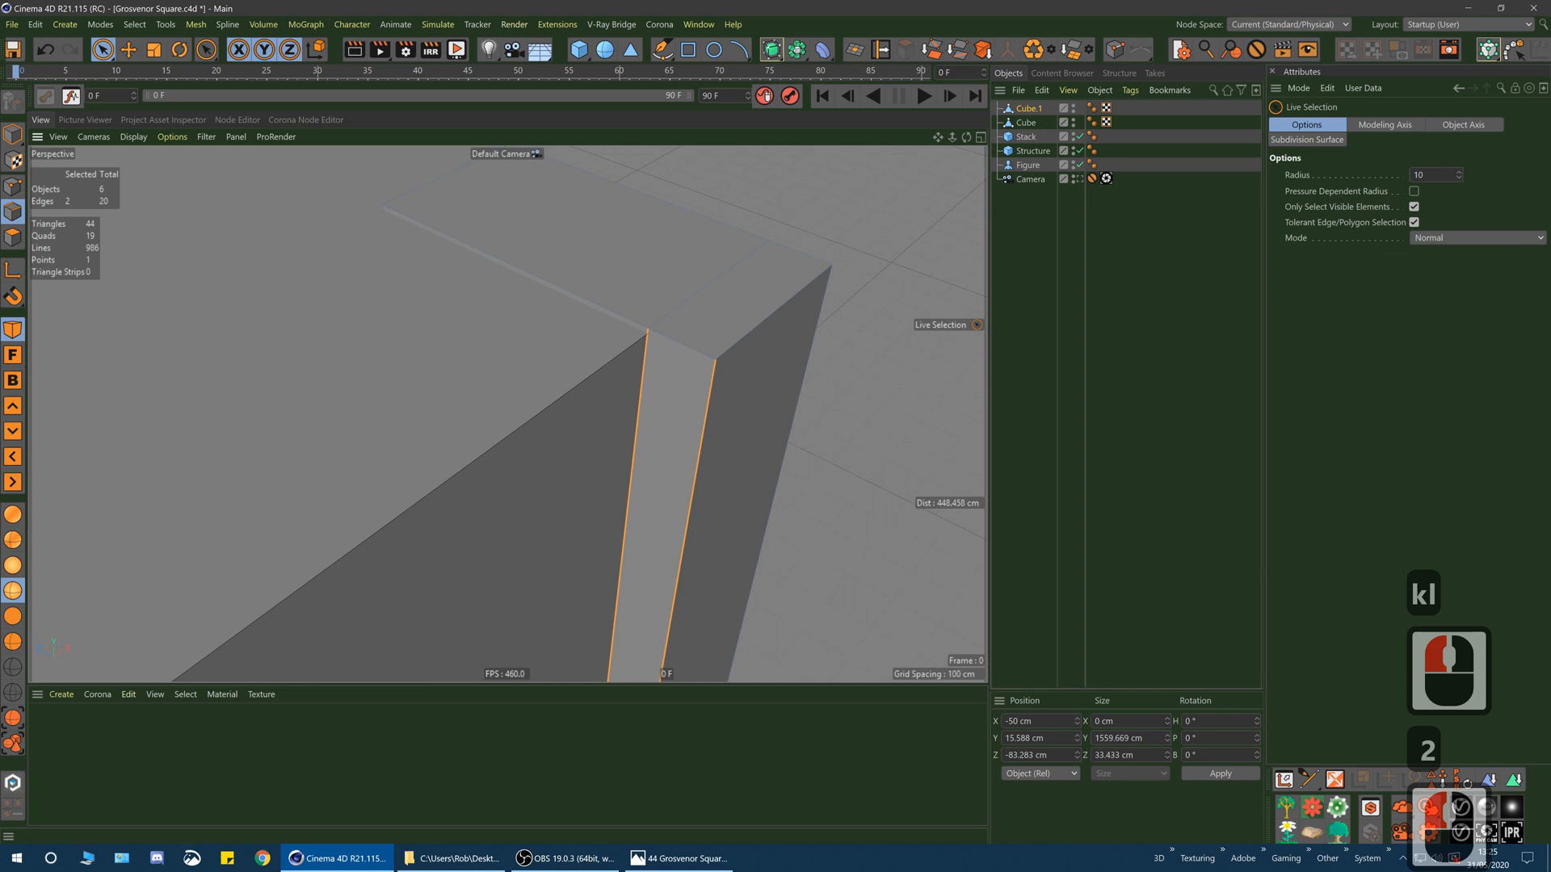
click(708, 337)
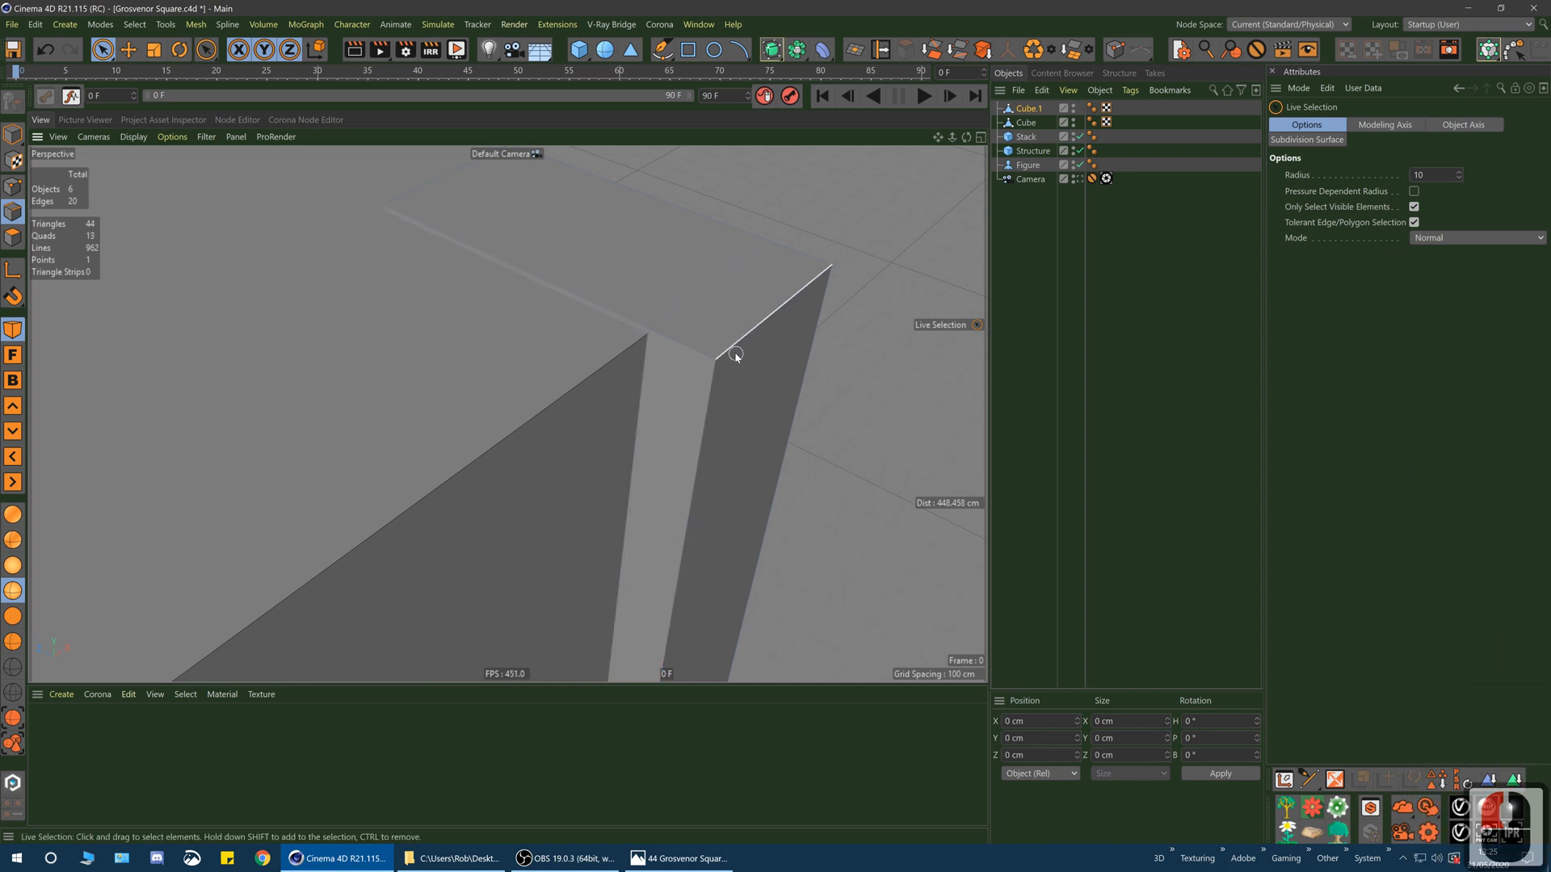
- Undo the loop cut on Cube.1 and go back to working on whole objects
alt+drag(736, 357, 686, 374)
alt+right_drag(686, 374, 610, 405)
alt+middle_drag(609, 405, 588, 418)
alt+right_drag(588, 419, 557, 439)
key(ctrl+z)
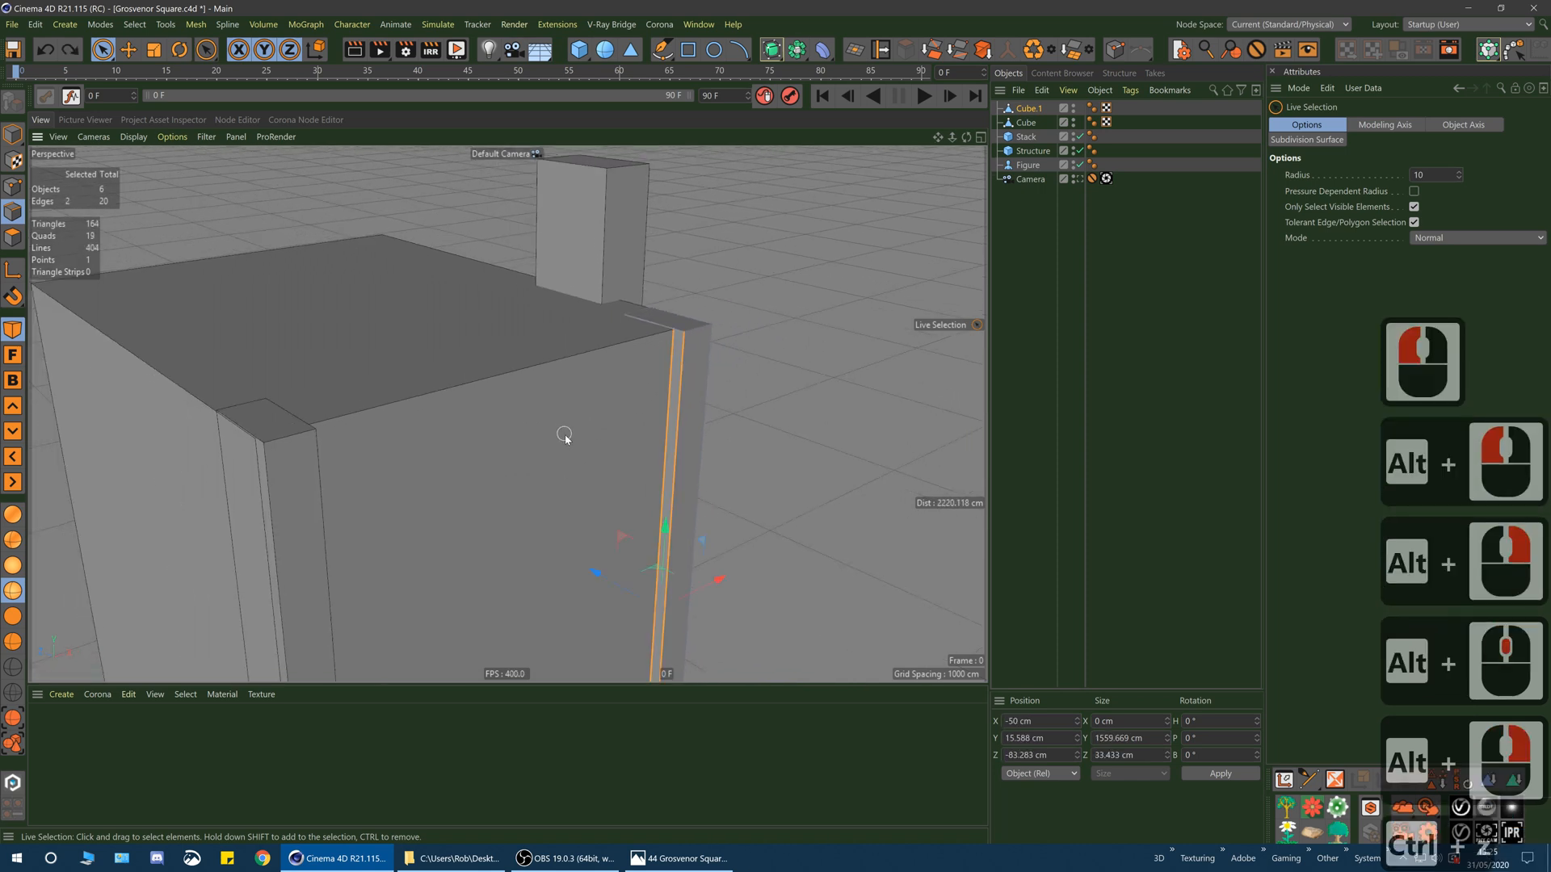
key(ctrl+z)
click(764, 242)
alt+drag(640, 353, 631, 404)
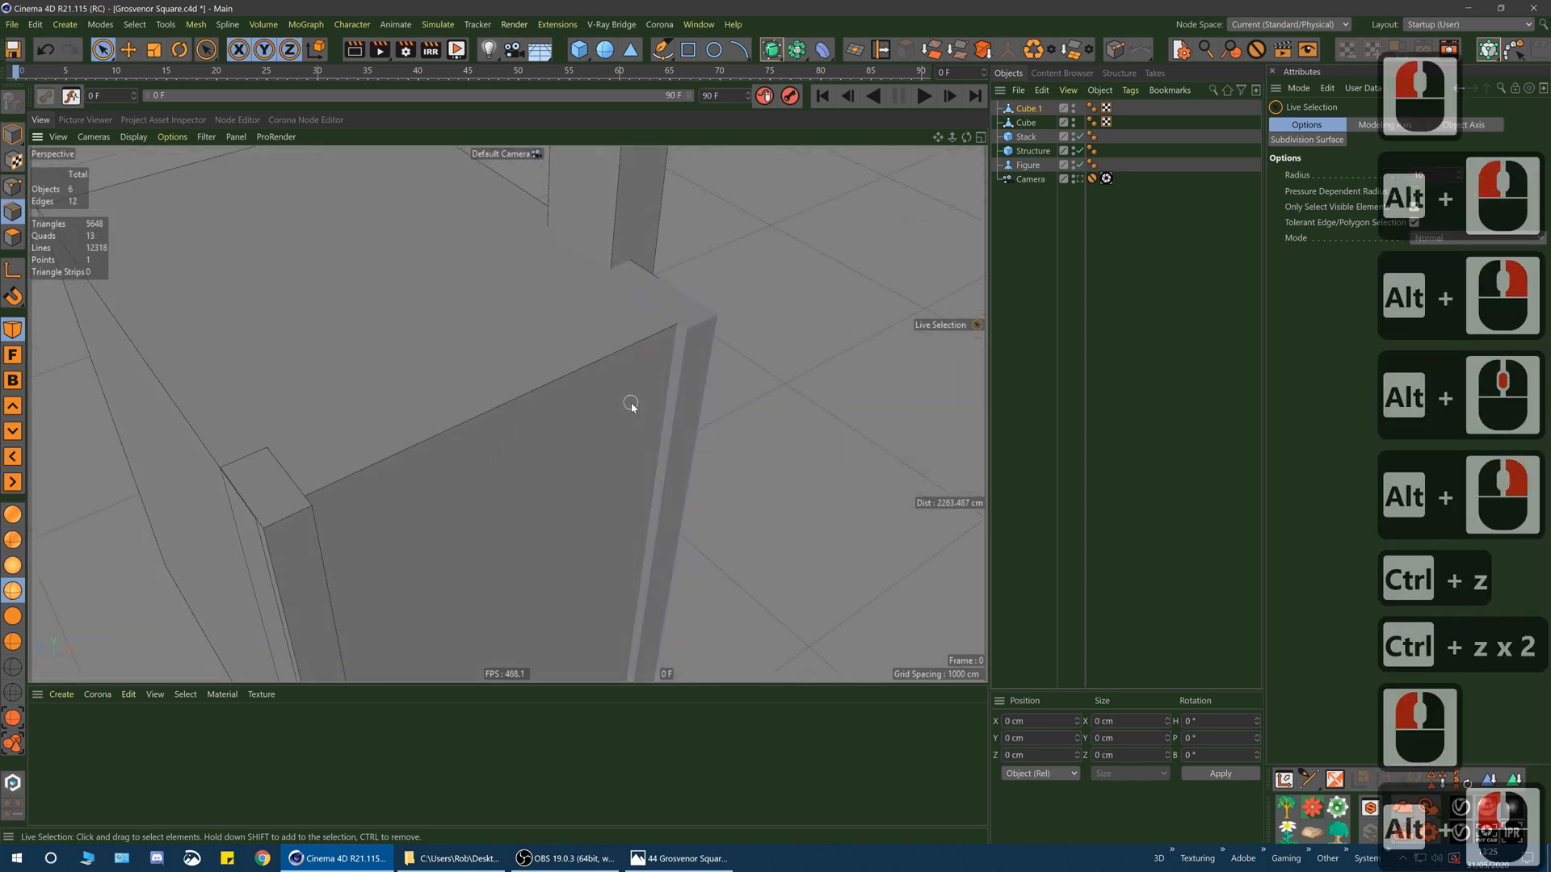
alt+right_drag(631, 404, 661, 326)
alt+middle_drag(673, 312, 574, 380)
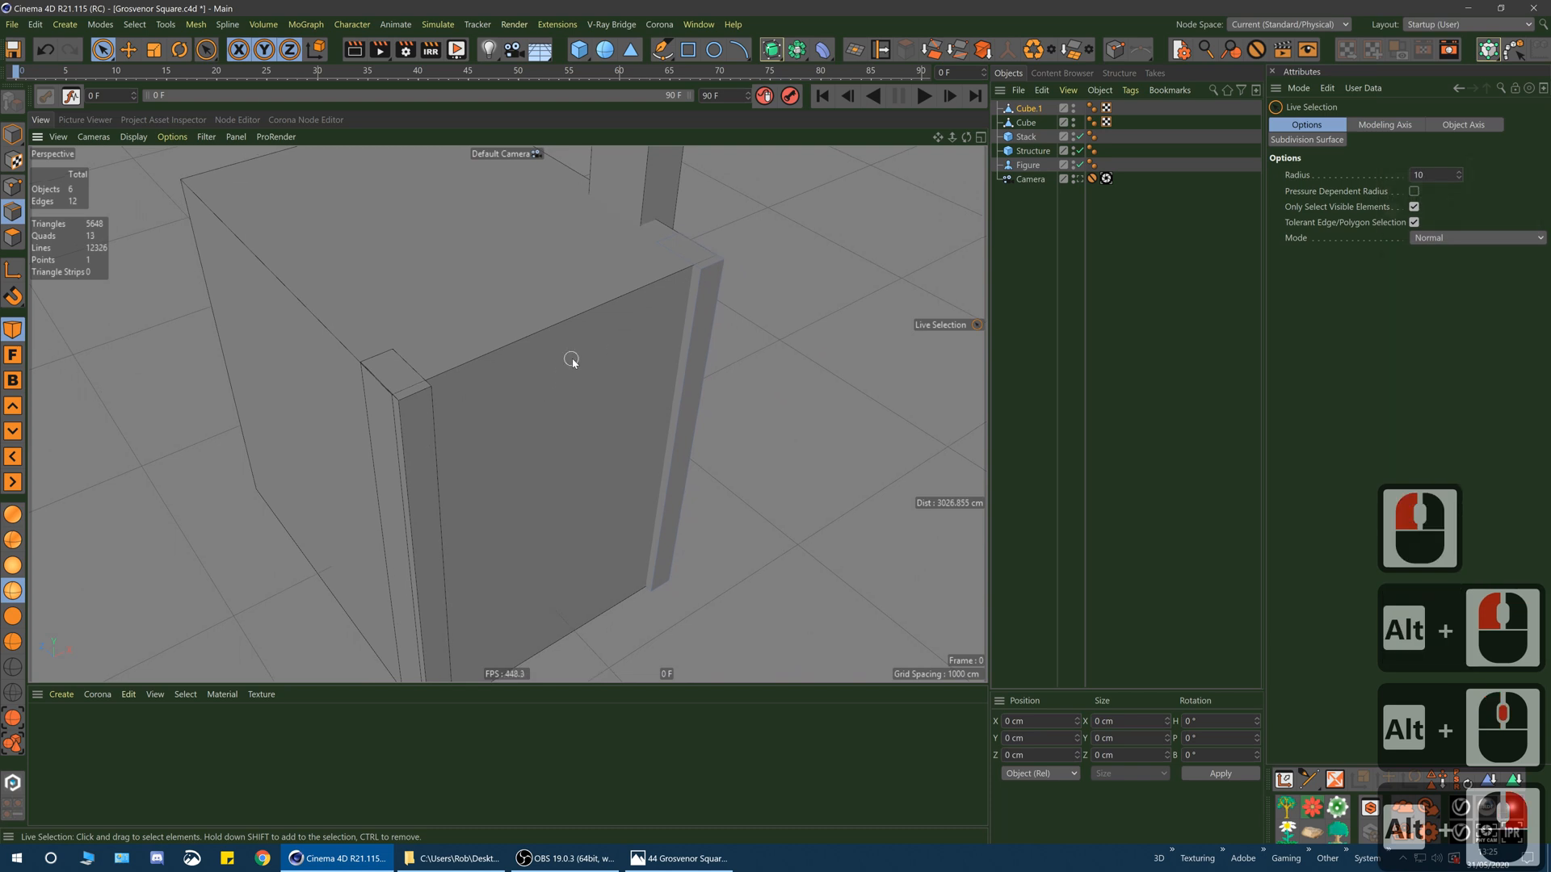
alt+drag(545, 444, 574, 357)
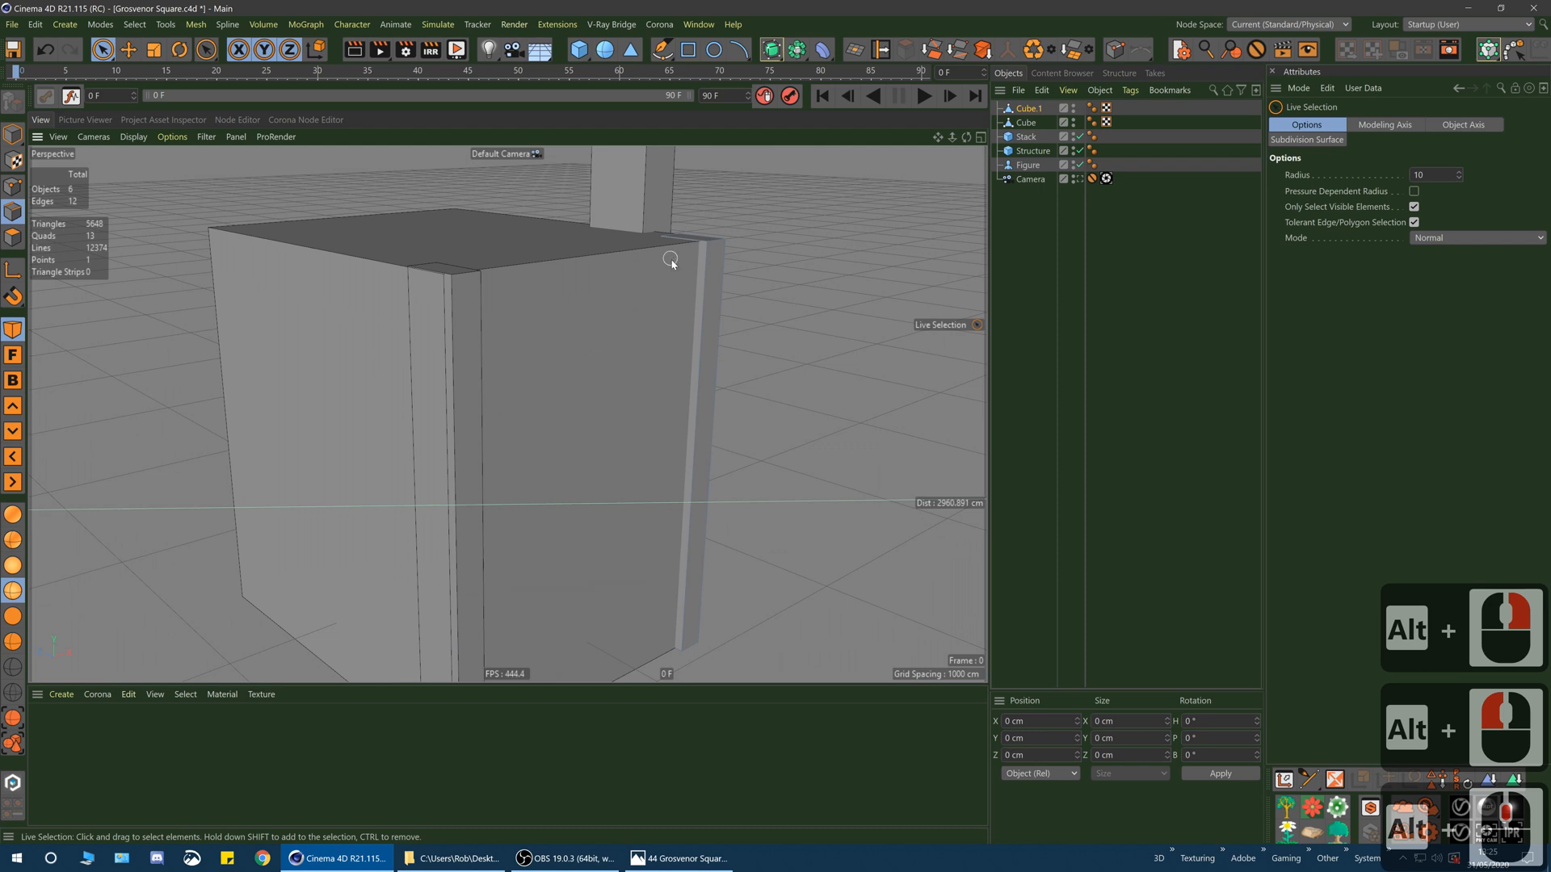
click(21, 135)
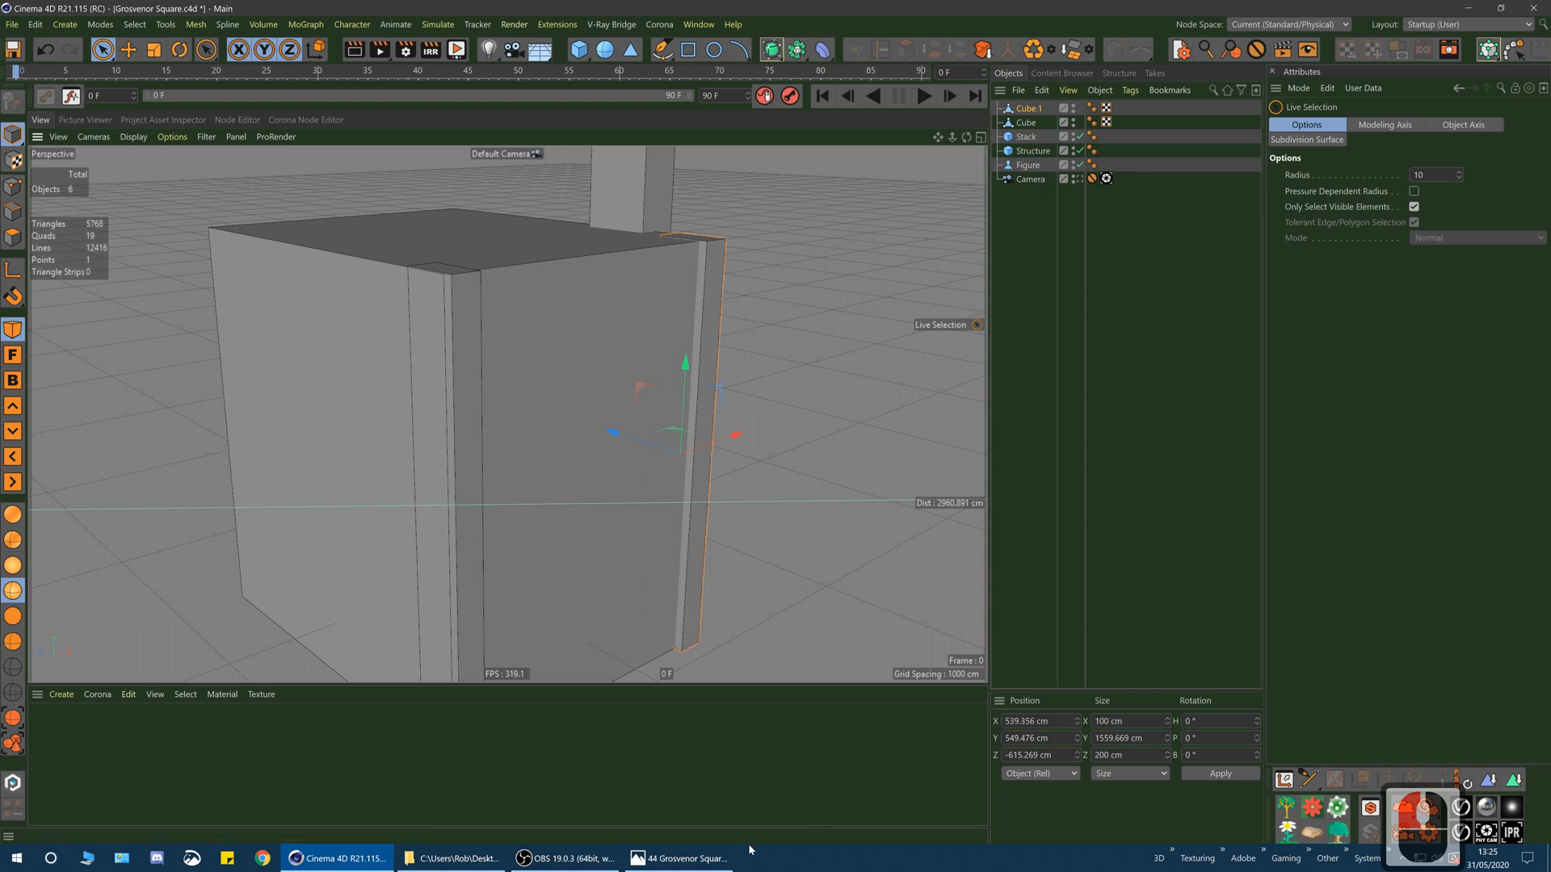
- Examine the roofline, chimney and cornice in the street photo, both close up and as a full image
click(686, 858)
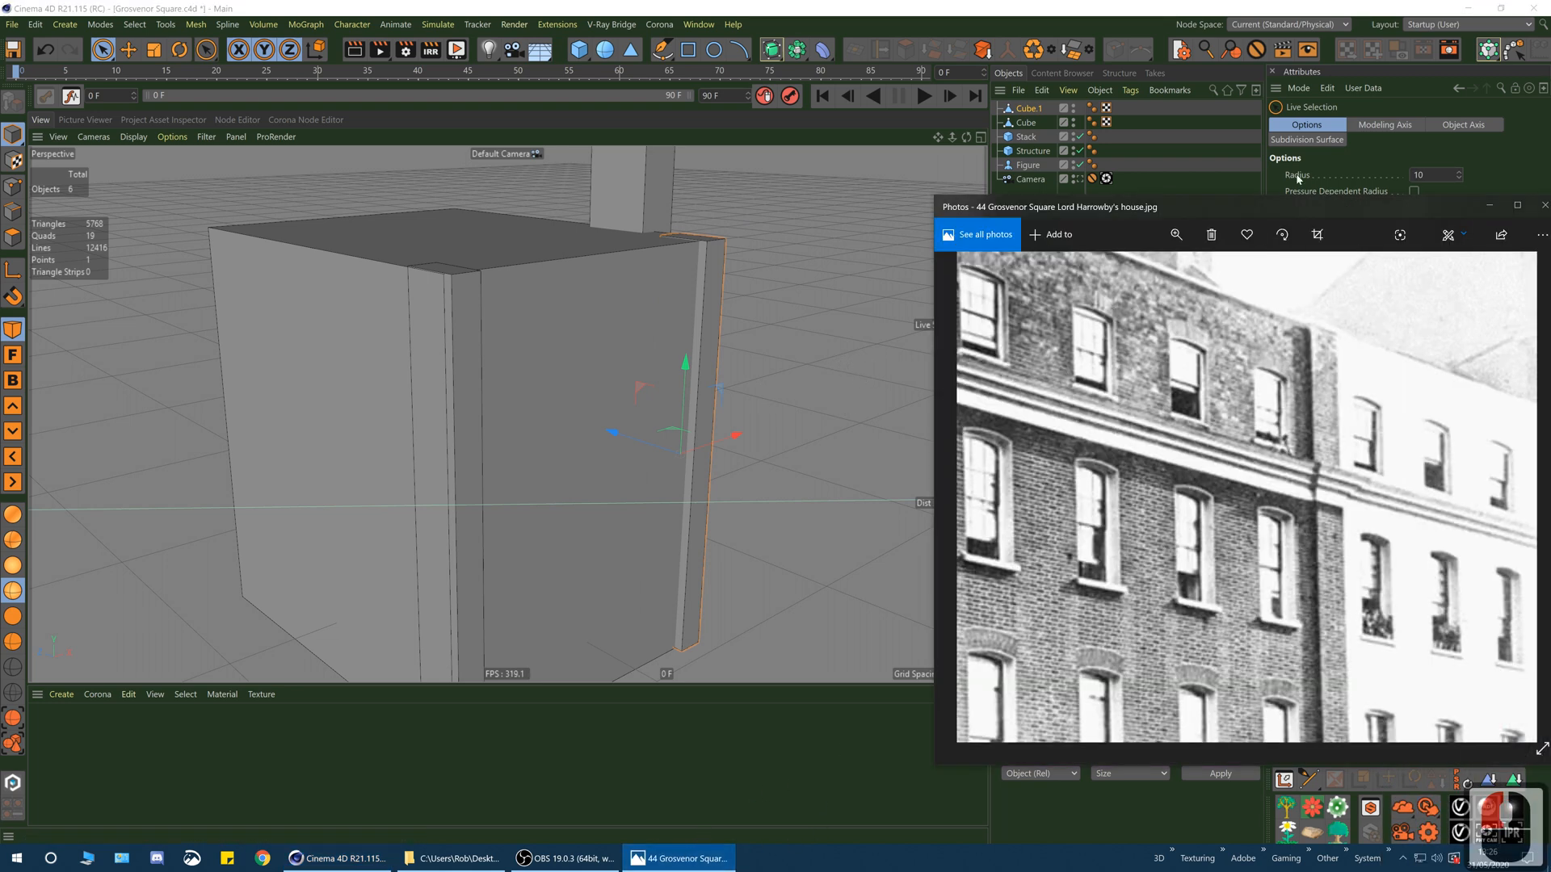
drag(1199, 417, 1328, 519)
click(1167, 354)
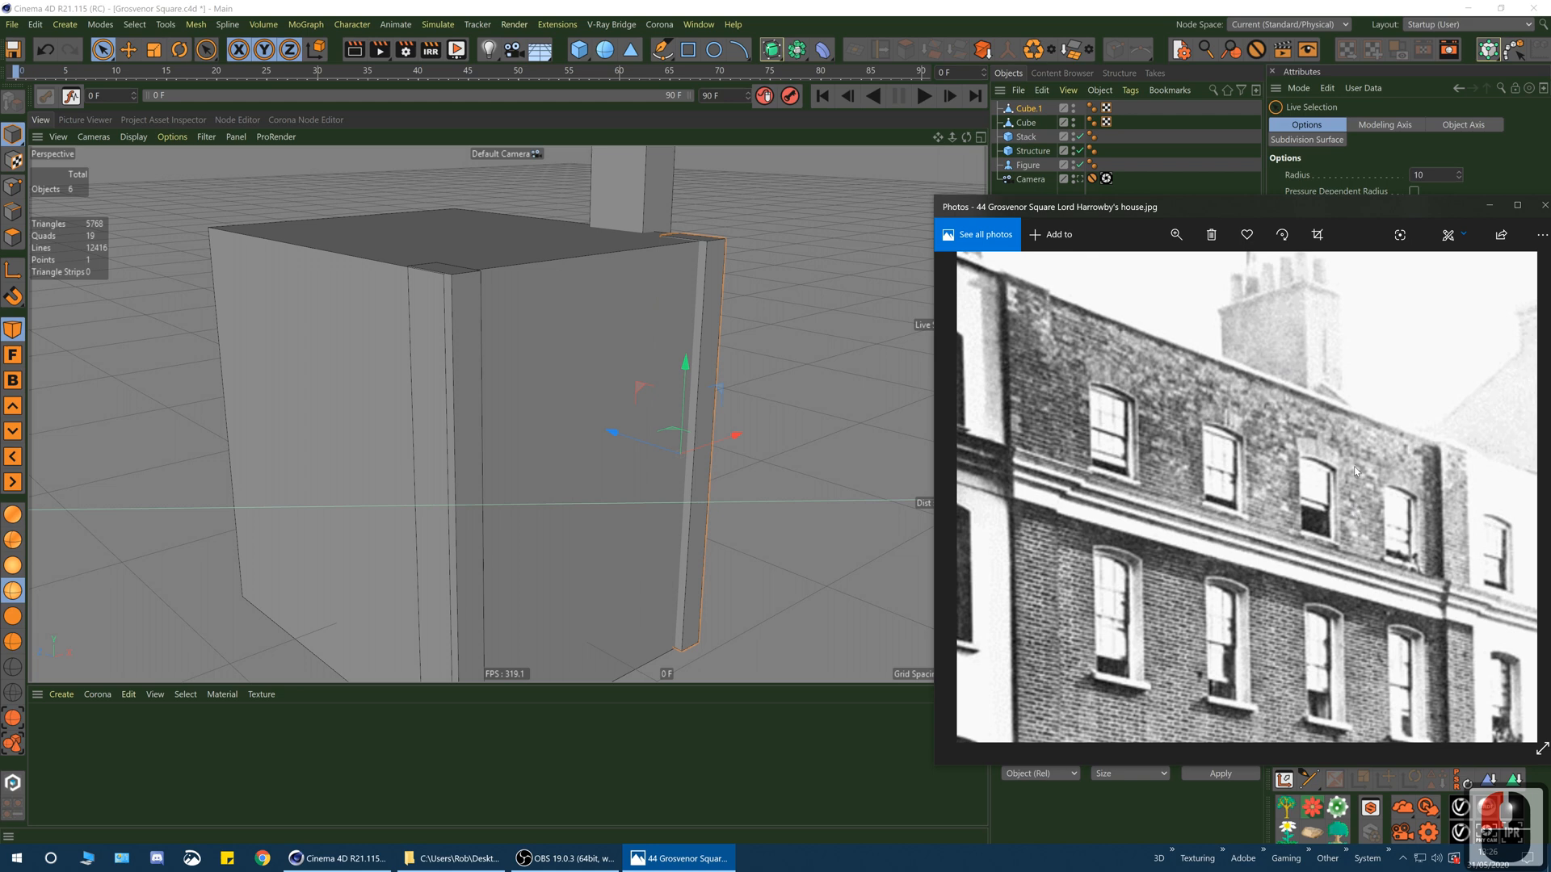
drag(1355, 472, 1226, 663)
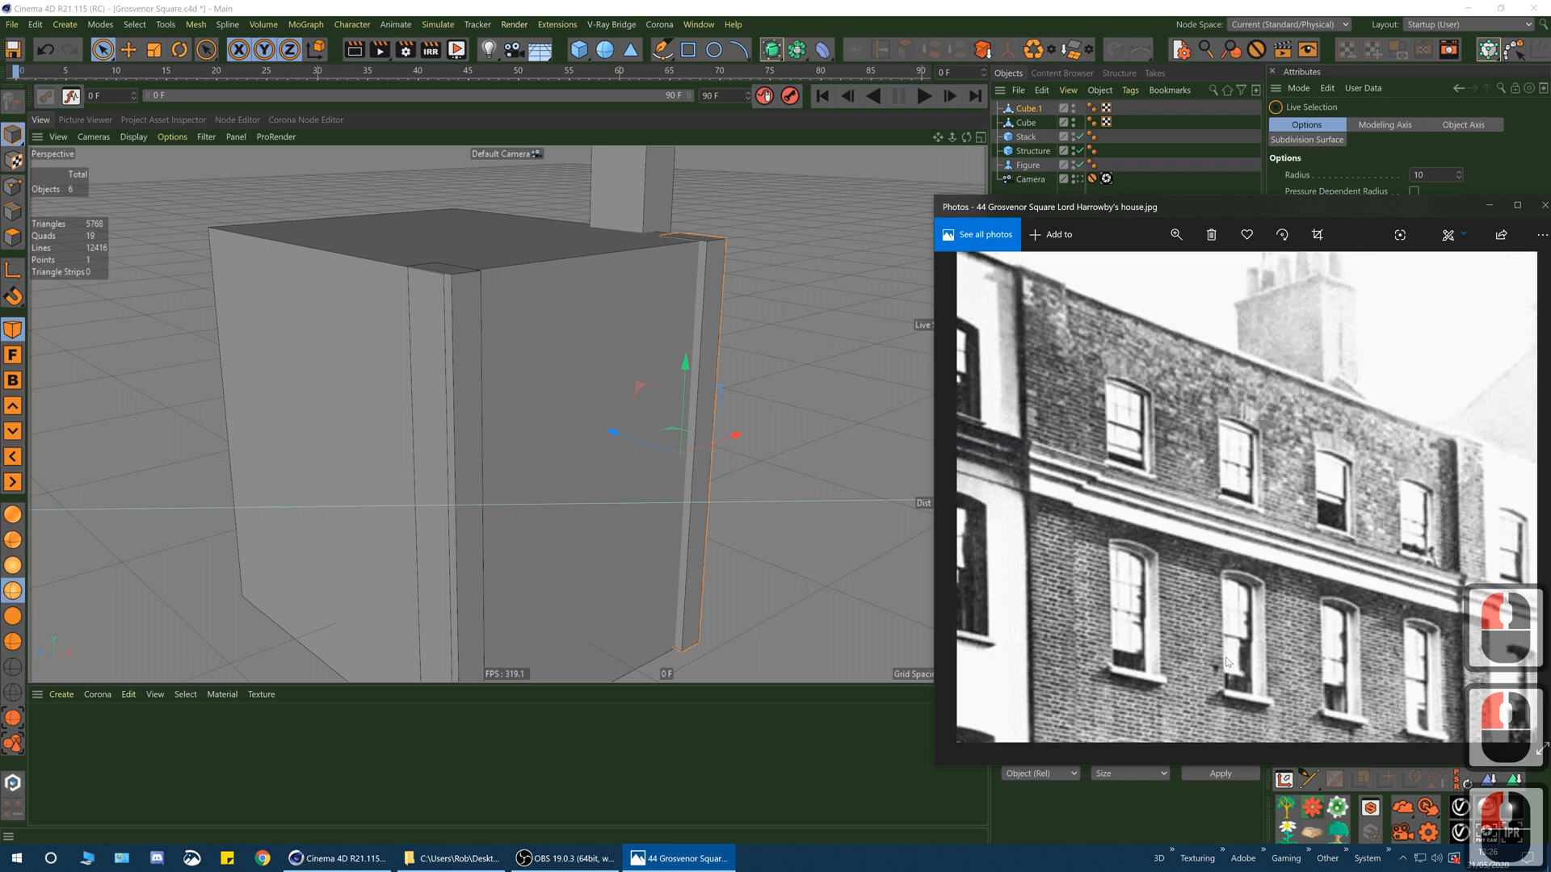
drag(1360, 395, 1354, 430)
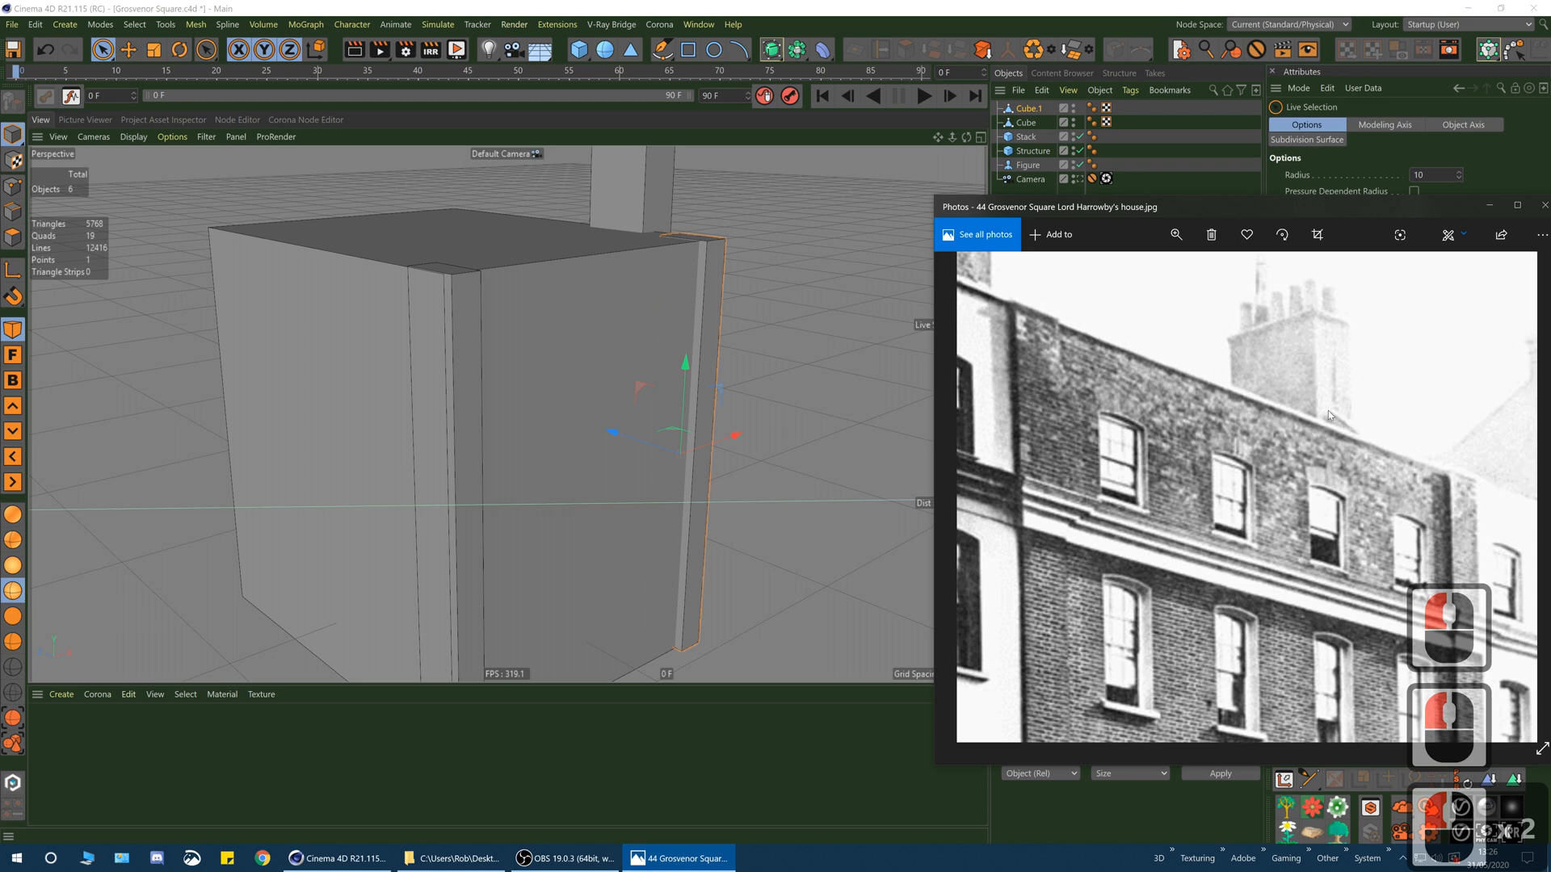
double_click(1294, 204)
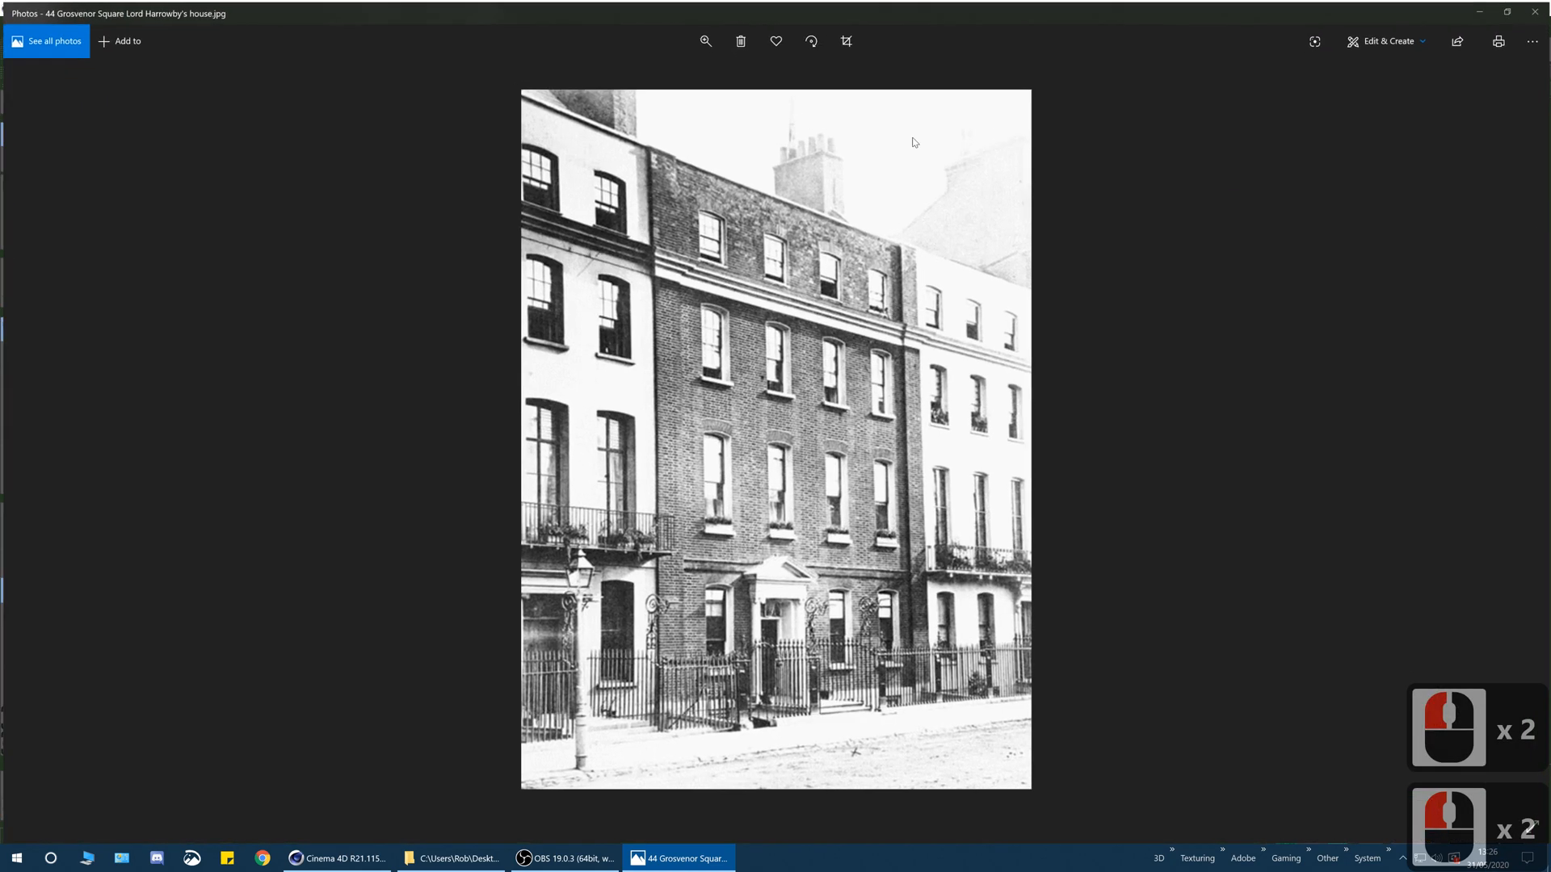
click(704, 38)
click(865, 333)
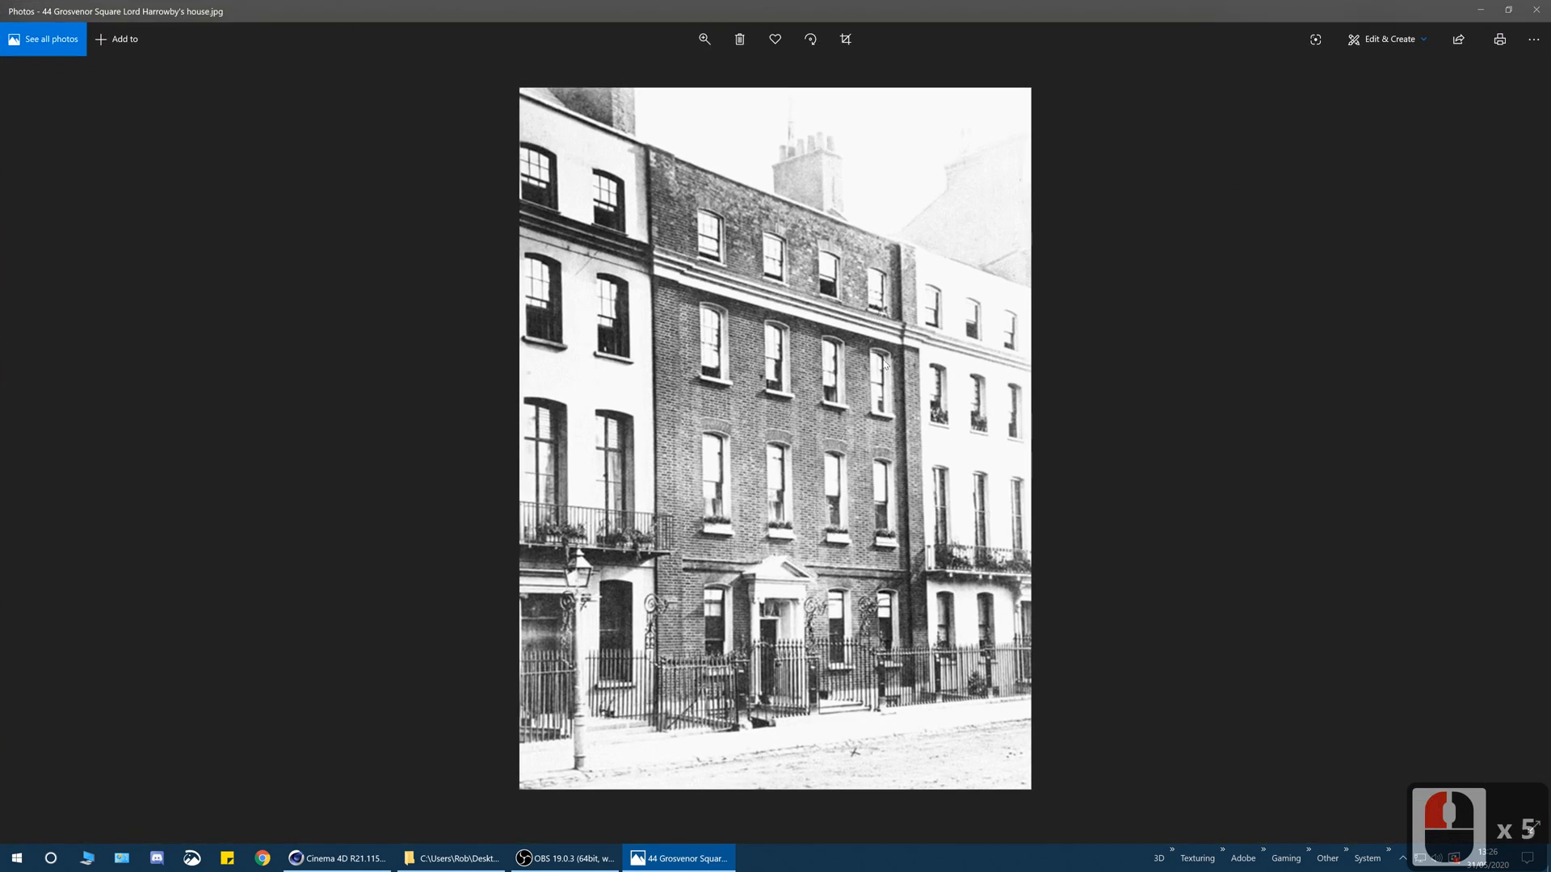
- Browse the other reference images to the Section X-X drawing, enlarge the images for inspection, and close the viewer
key(Right)
key(Right)
key(Right)
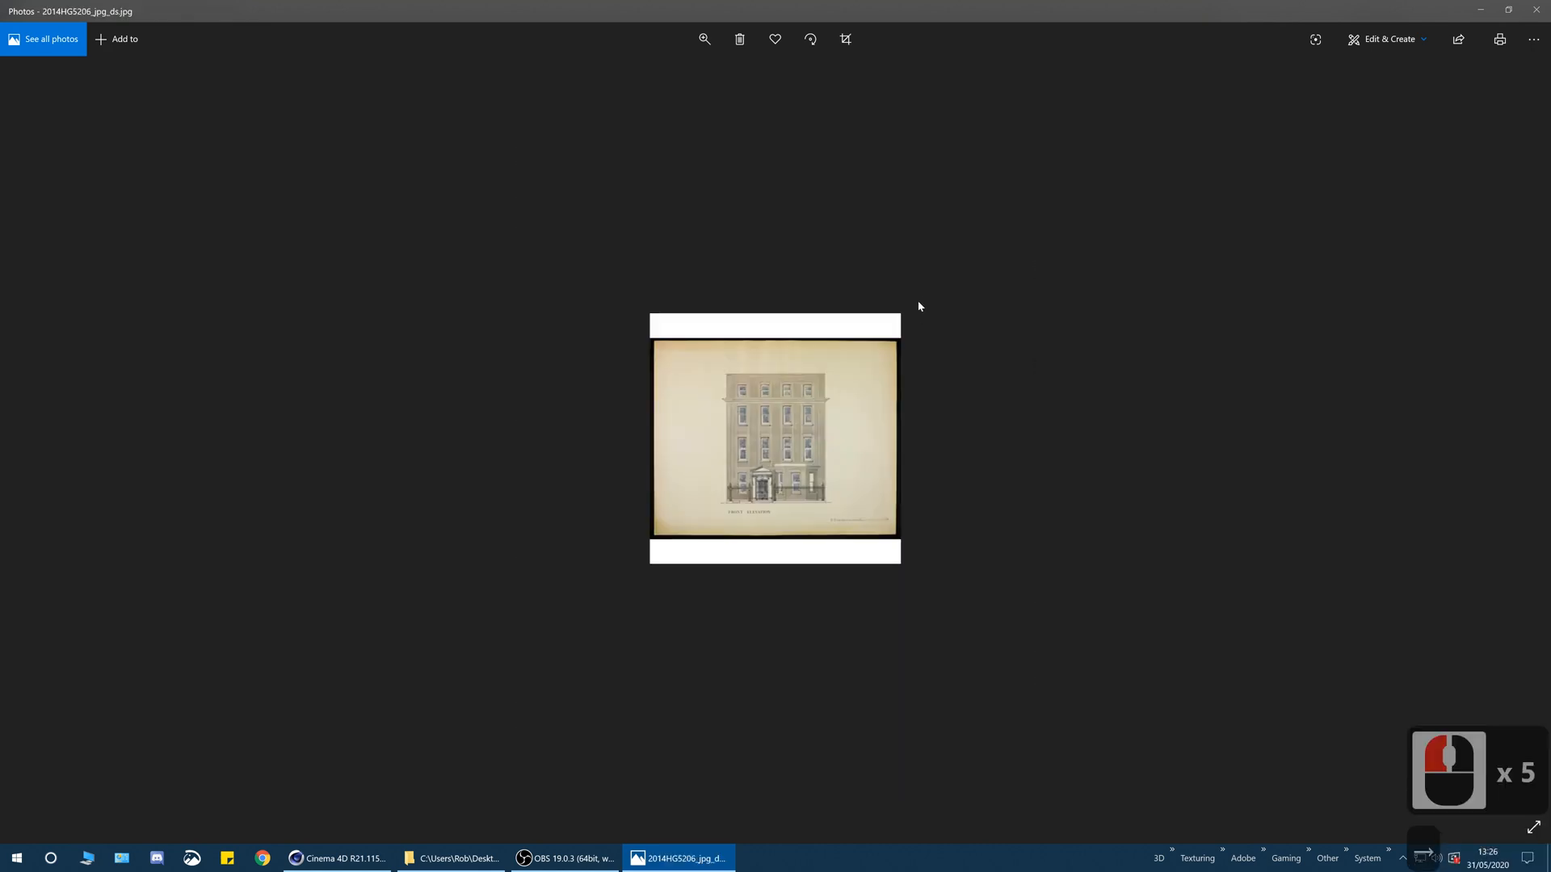
click(704, 39)
mouse_move(678, 80)
mouse_down()
mouse_move(737, 78)
mouse_move(712, 78)
mouse_up()
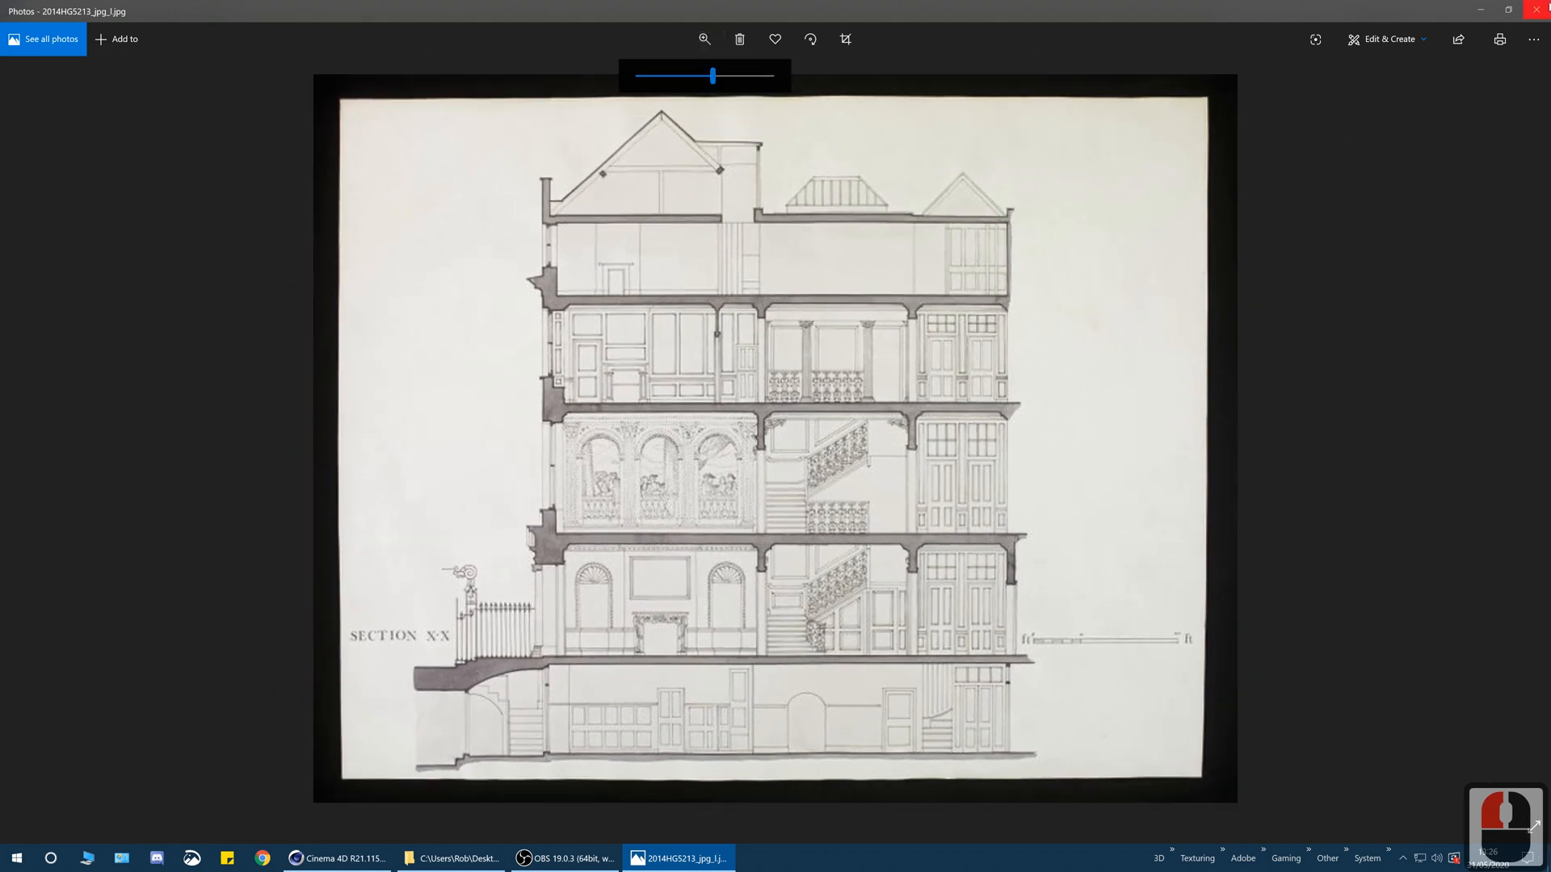
click(1535, 10)
- Inspect the block-out in the Front view, and frame the whole building in the Right view
middle_click(299, 208)
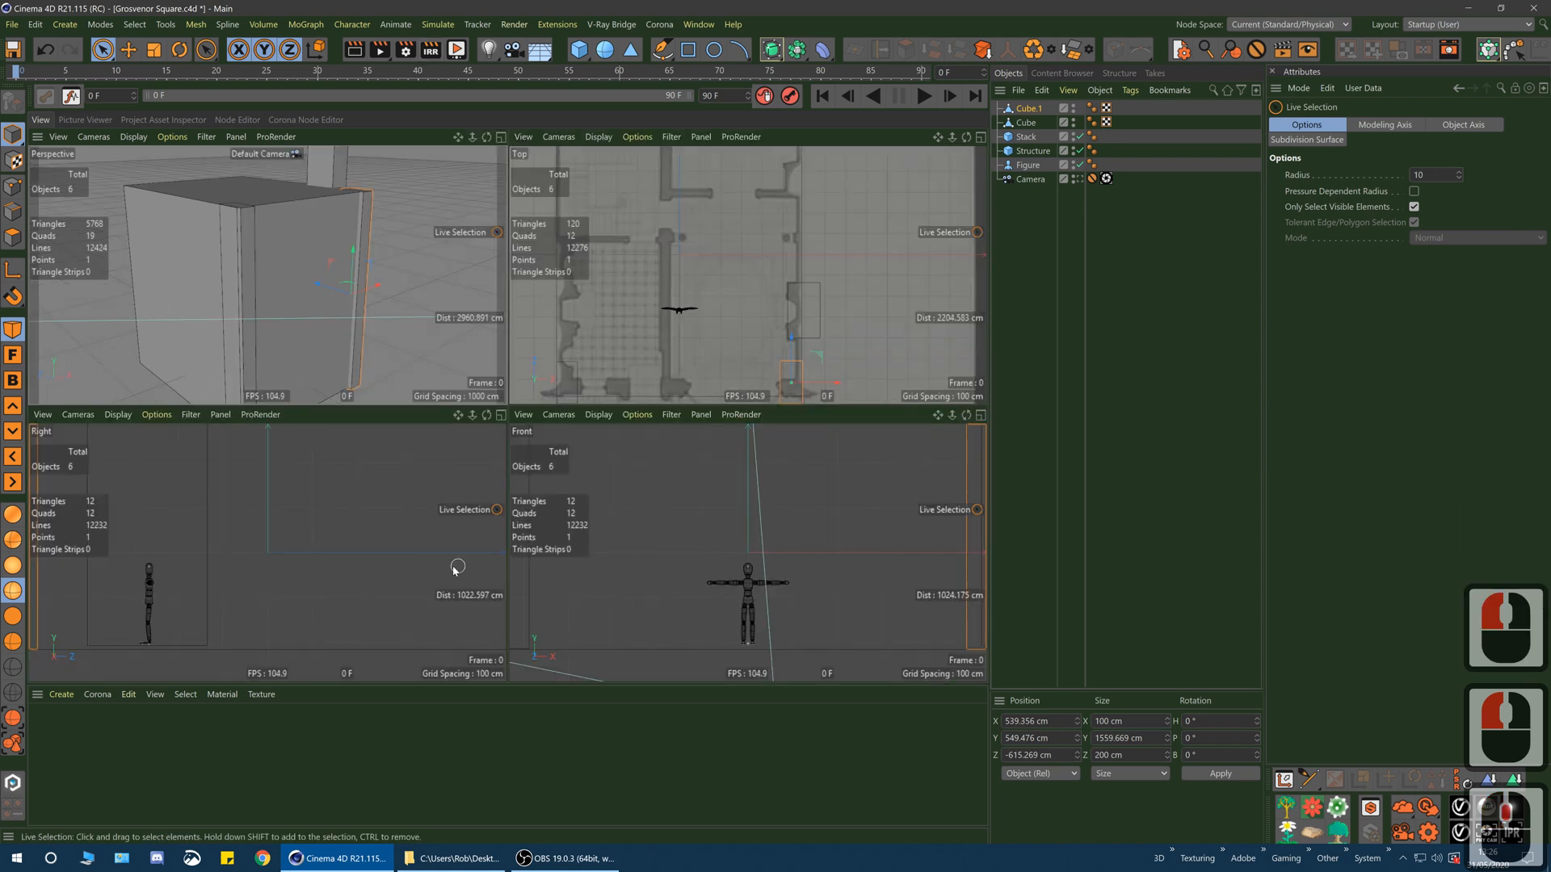
middle_click(724, 489)
scroll(665, 415, down, 10)
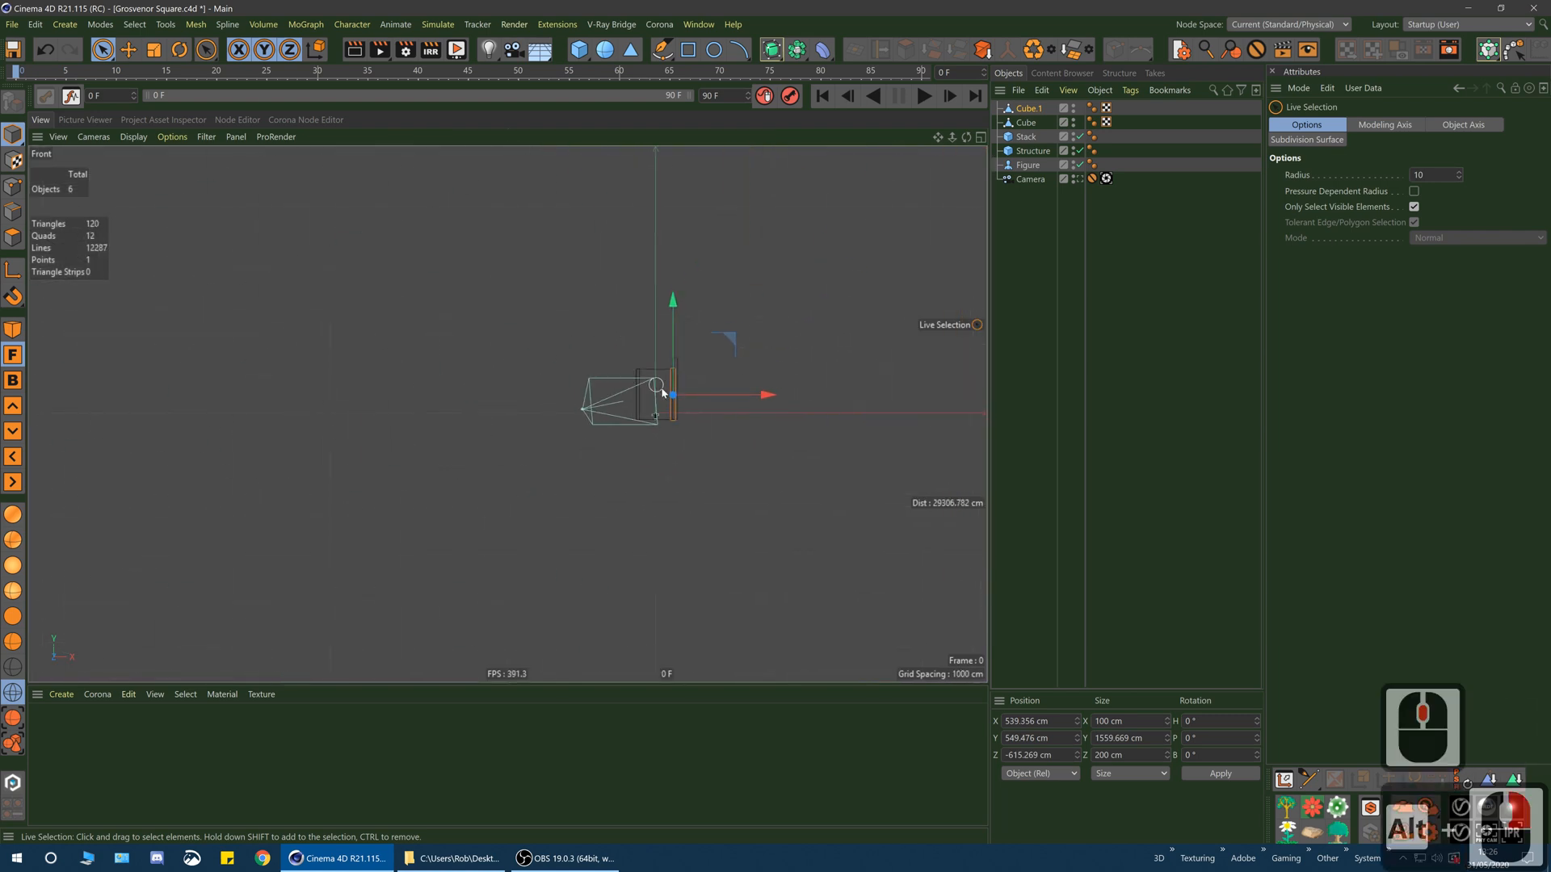
alt+scroll(655, 360, up, 8)
alt+middle_drag(653, 343, 646, 360)
middle_click(646, 361)
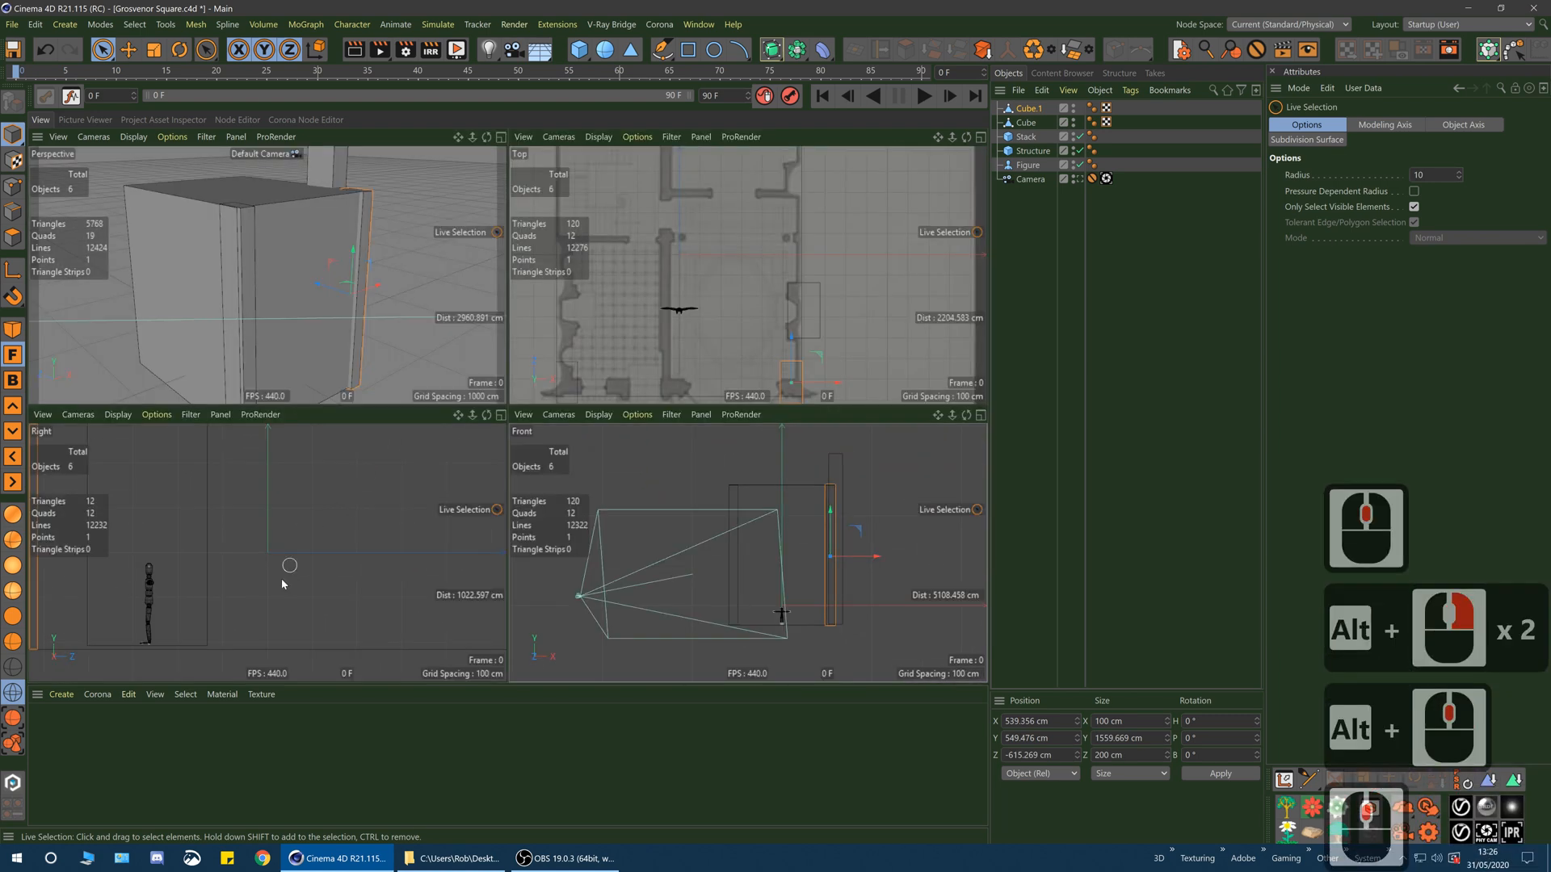
middle_click(288, 572)
alt+right_drag(564, 317, 525, 328)
alt+middle_drag(525, 330, 482, 537)
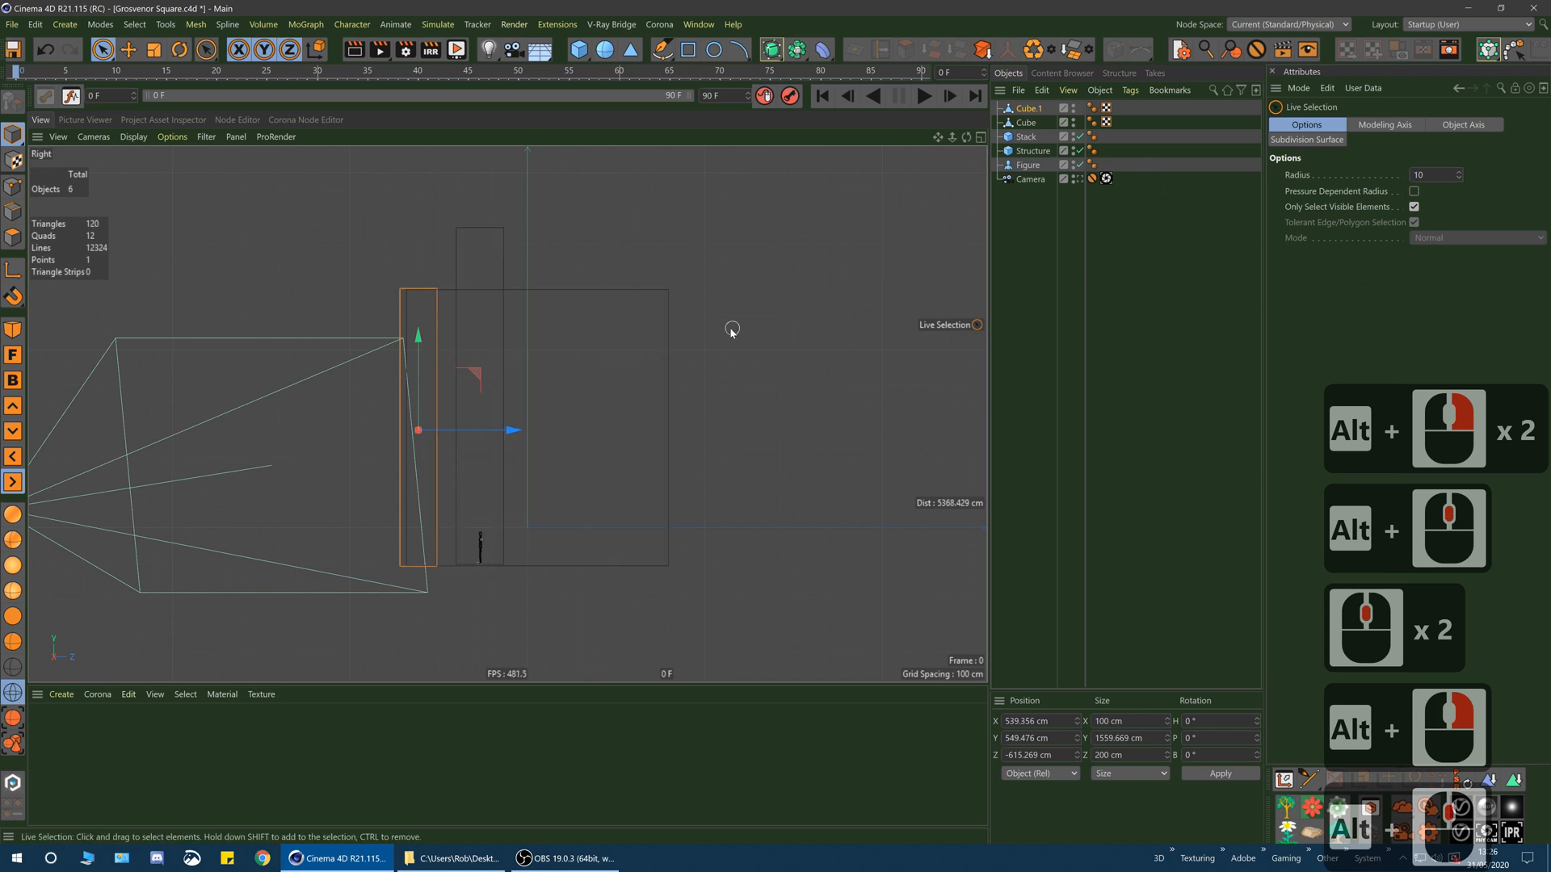
- Load the Section X-X drawing as the background image of the Right view
click(1233, 210)
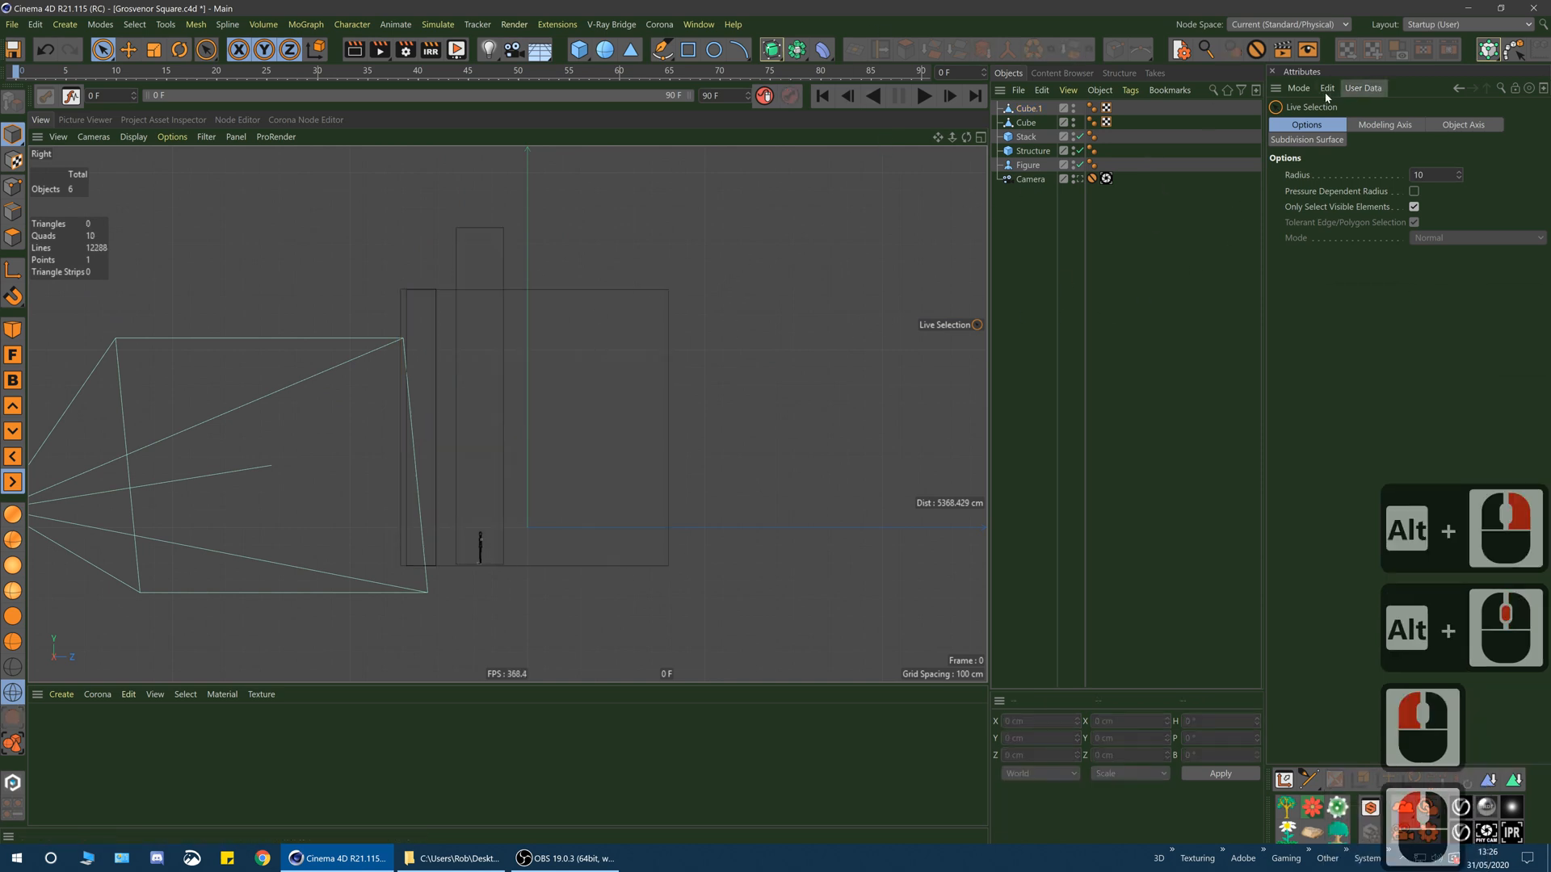
click(1298, 88)
click(1335, 382)
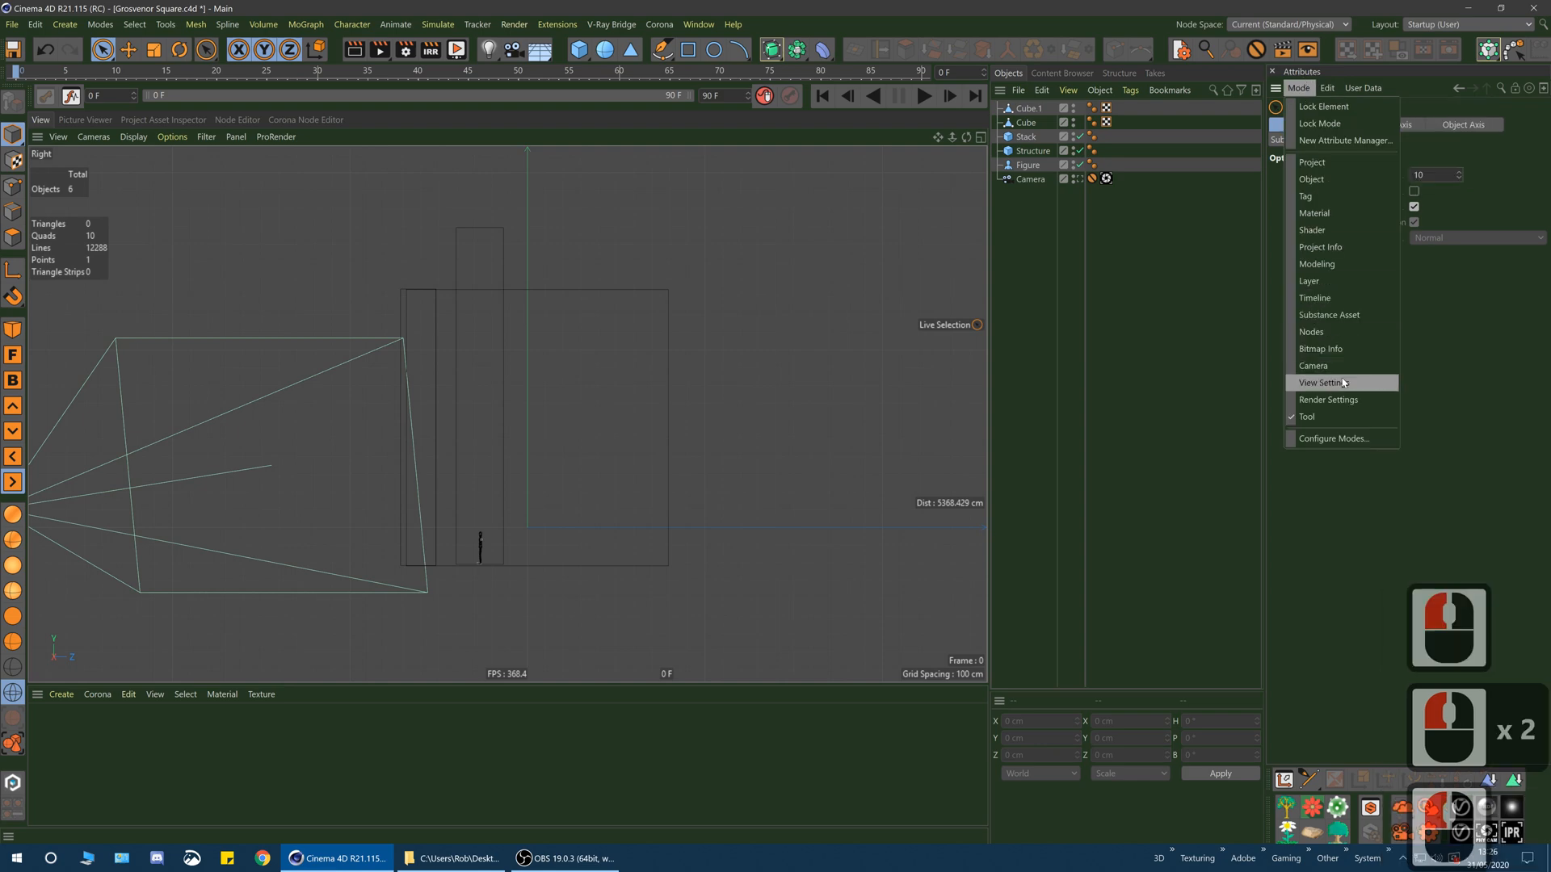
click(1305, 140)
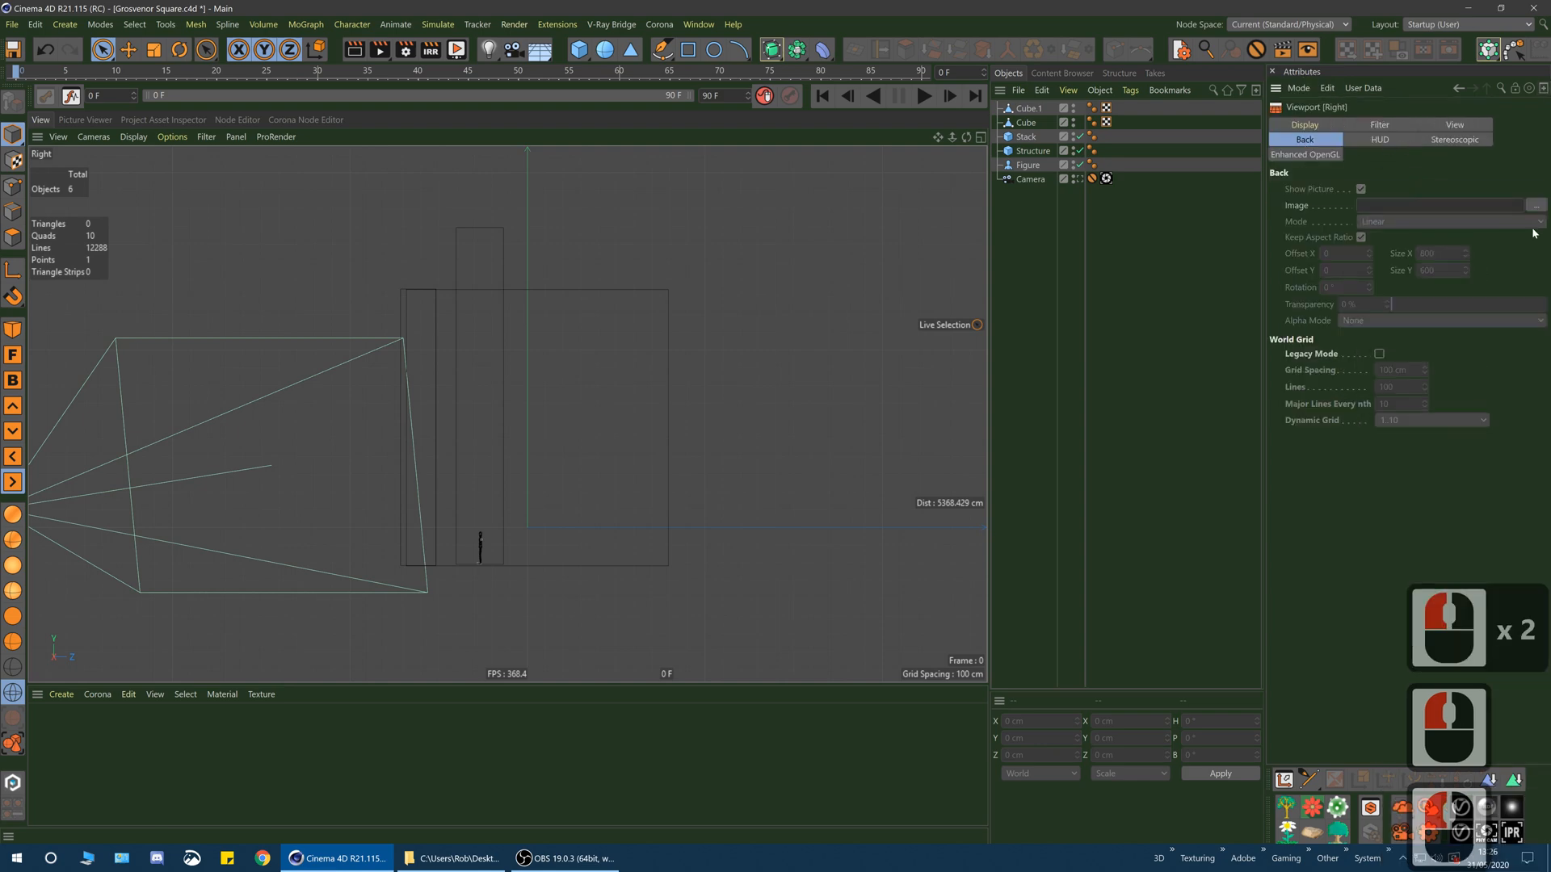
double_click(1536, 206)
double_click(752, 148)
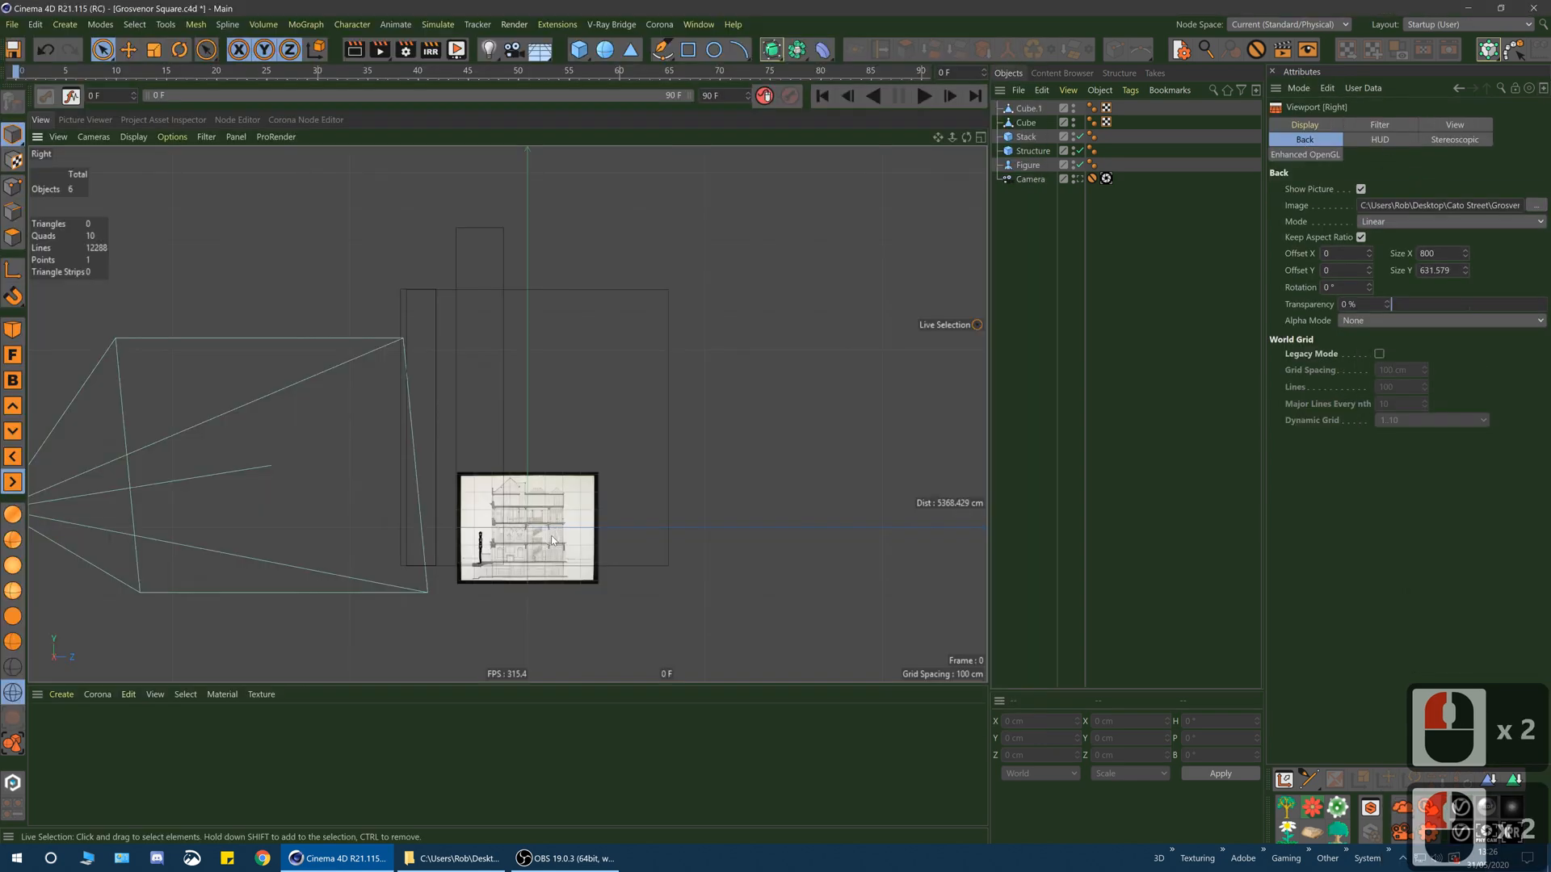
- Enlarge the Right view's background image to a Size X of 2968 and offset it by 50 in X and 481 in Y
alt+middle_drag(532, 499, 537, 461)
drag(1464, 260, 1465, 192)
drag(1369, 257, 1369, 162)
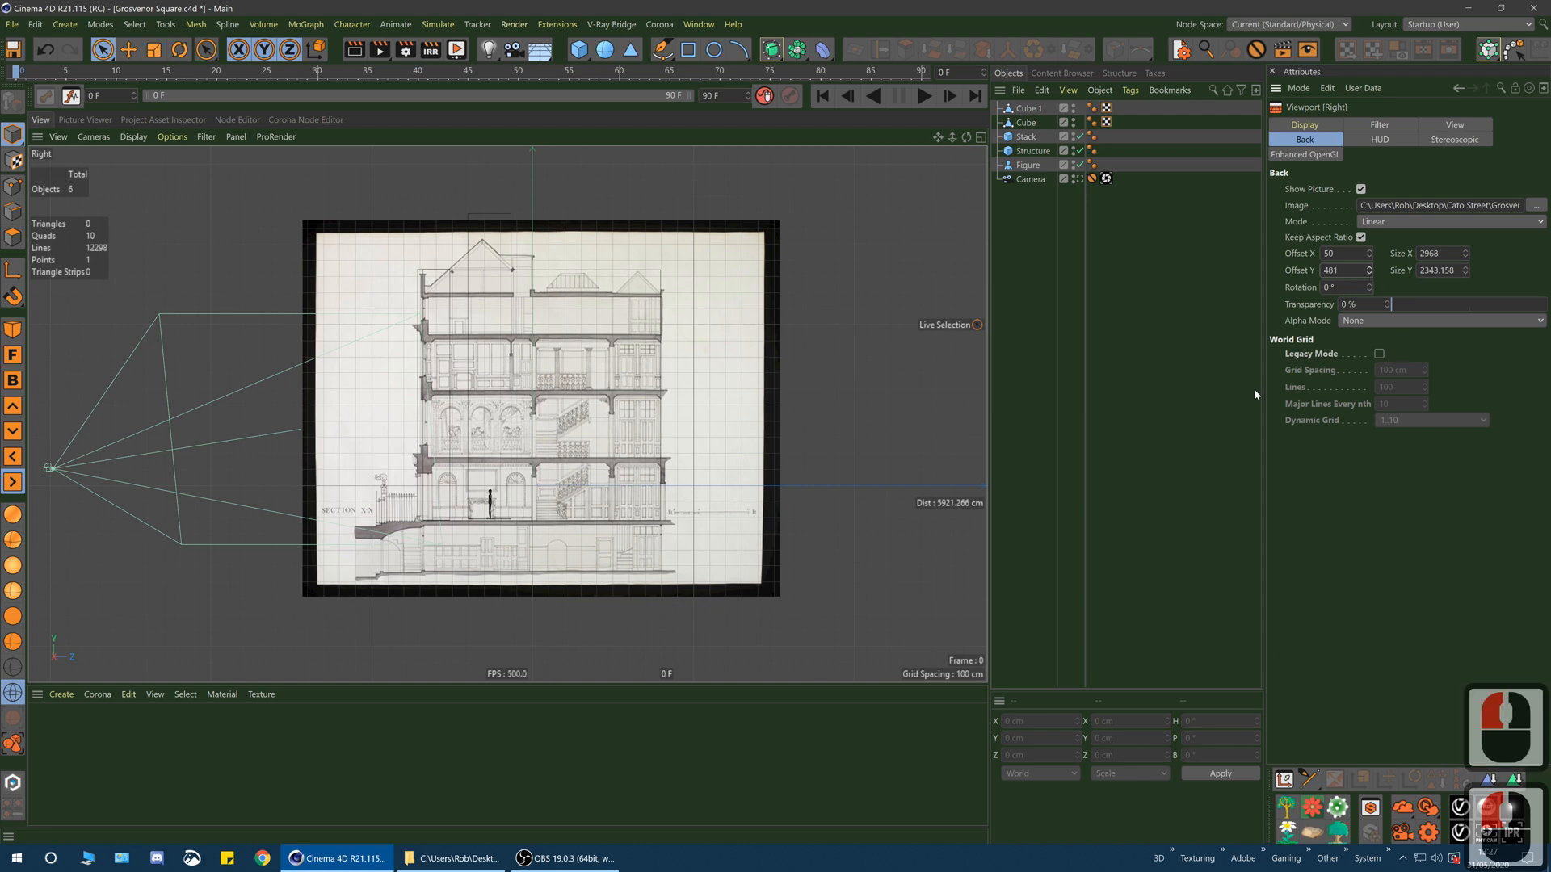
- Examine the parapet, roof and upper floor of the section drawing close up against the block-out in the Right view
alt+right_drag(569, 279, 618, 278)
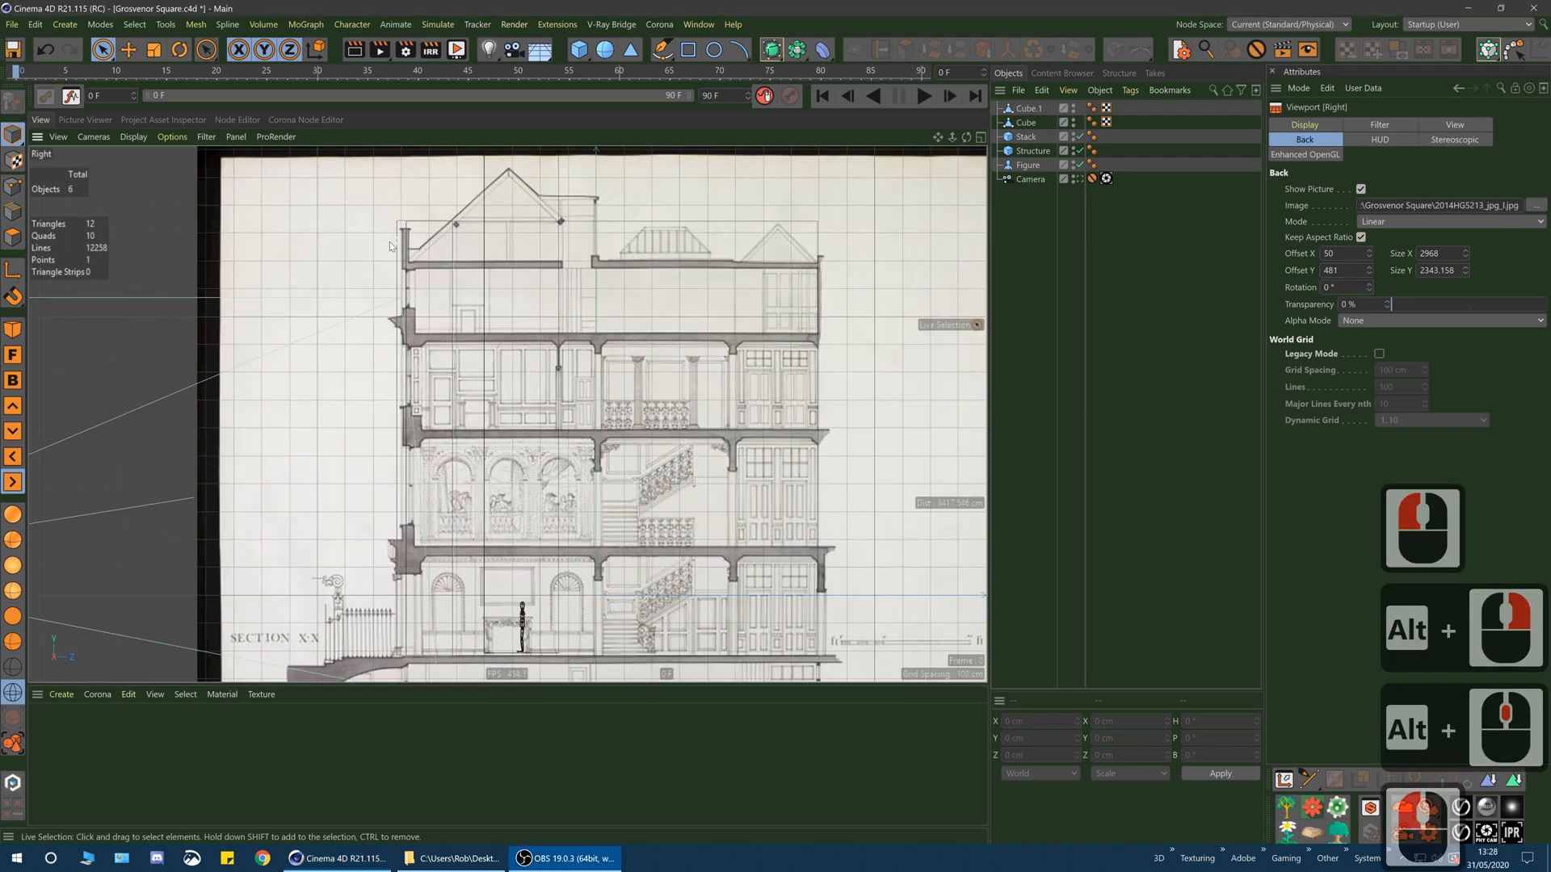
mouse_move(390, 241)
alt+right_down()
mouse_move(579, 295)
mouse_move(541, 395)
alt+right_up()
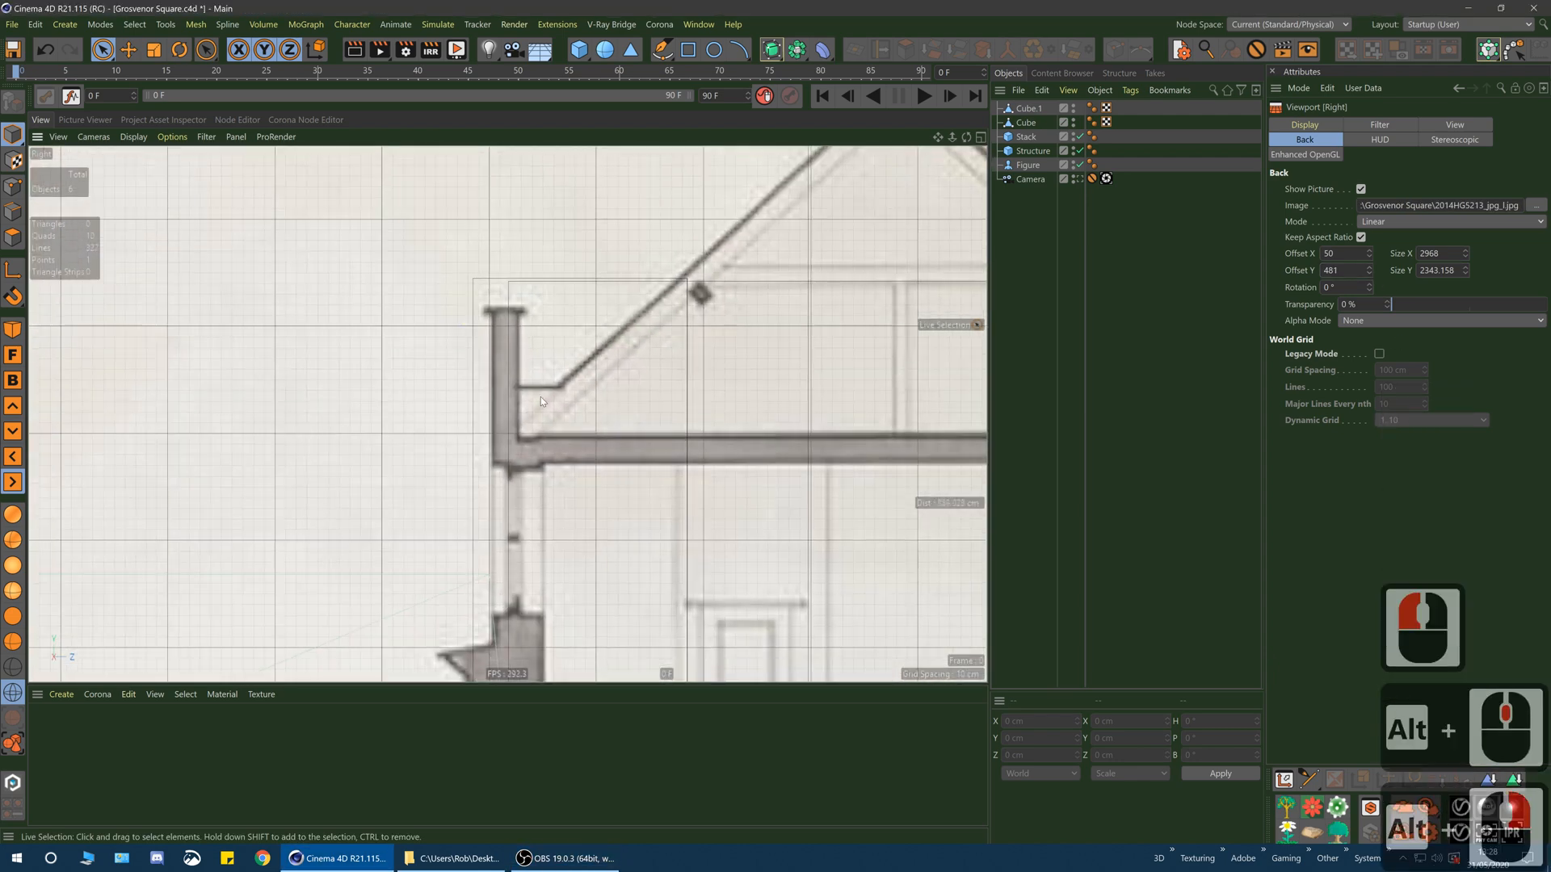
alt+middle_drag(528, 336, 490, 343)
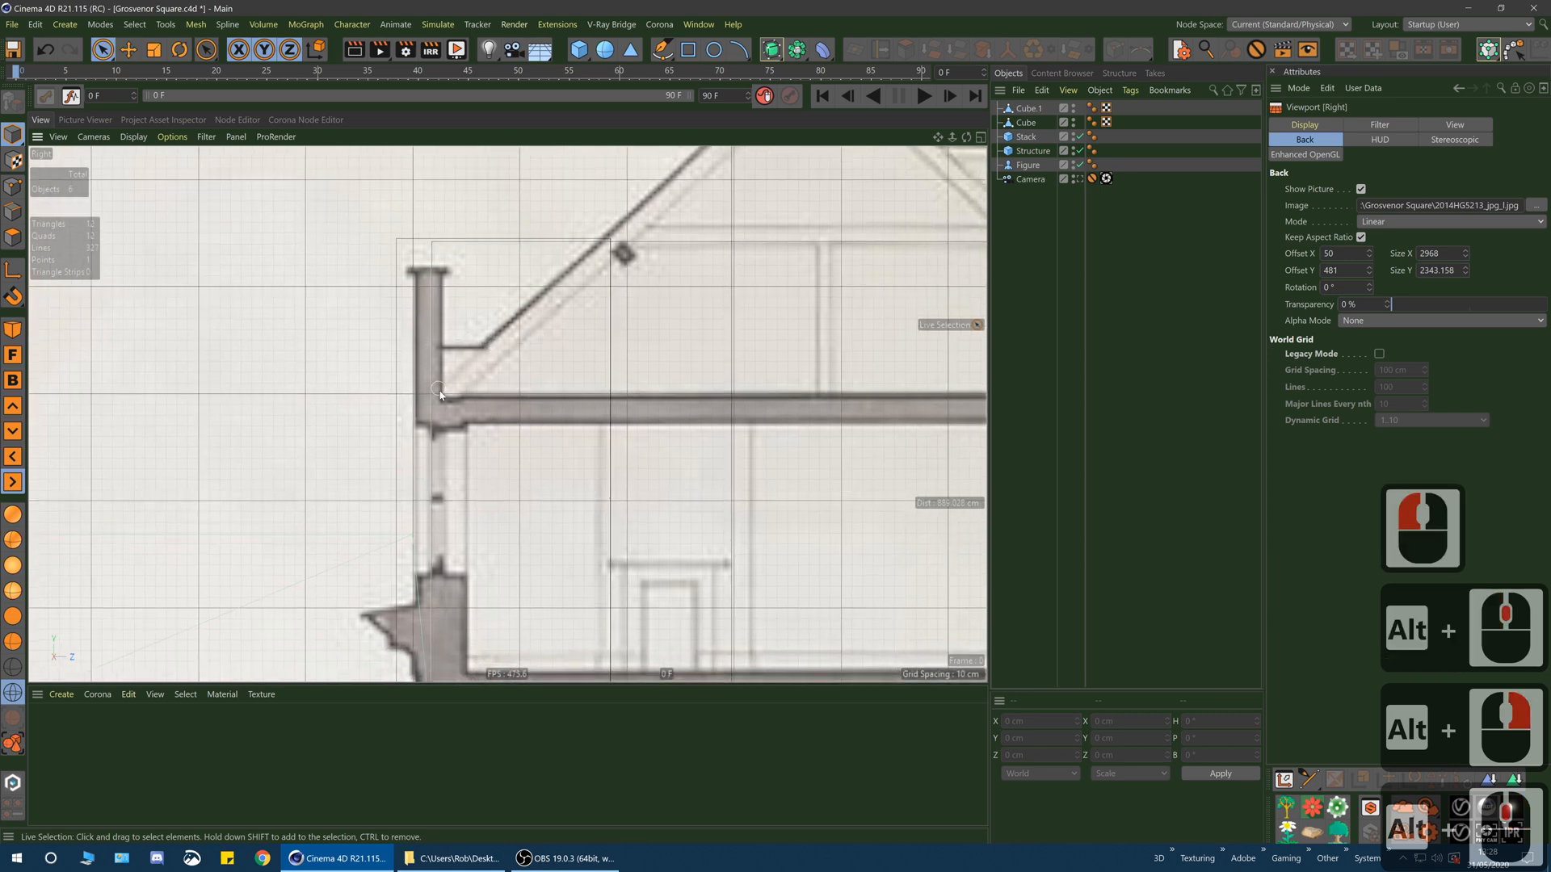
alt+right_drag(531, 315, 424, 315)
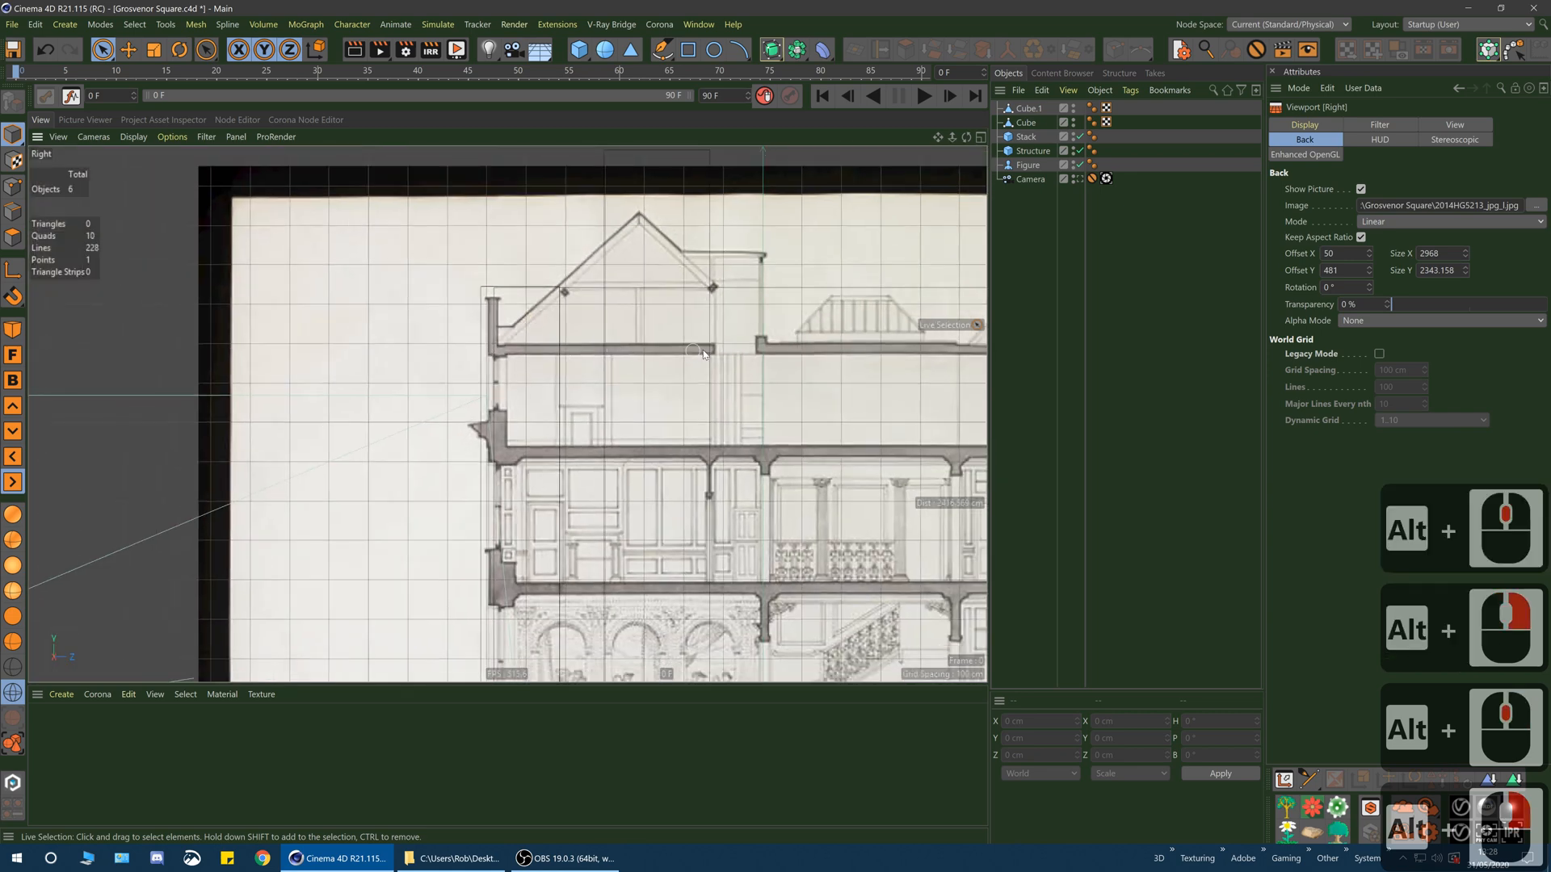
alt+middle_drag(517, 283, 502, 188)
alt+right_drag(614, 328, 553, 328)
middle_click(461, 162)
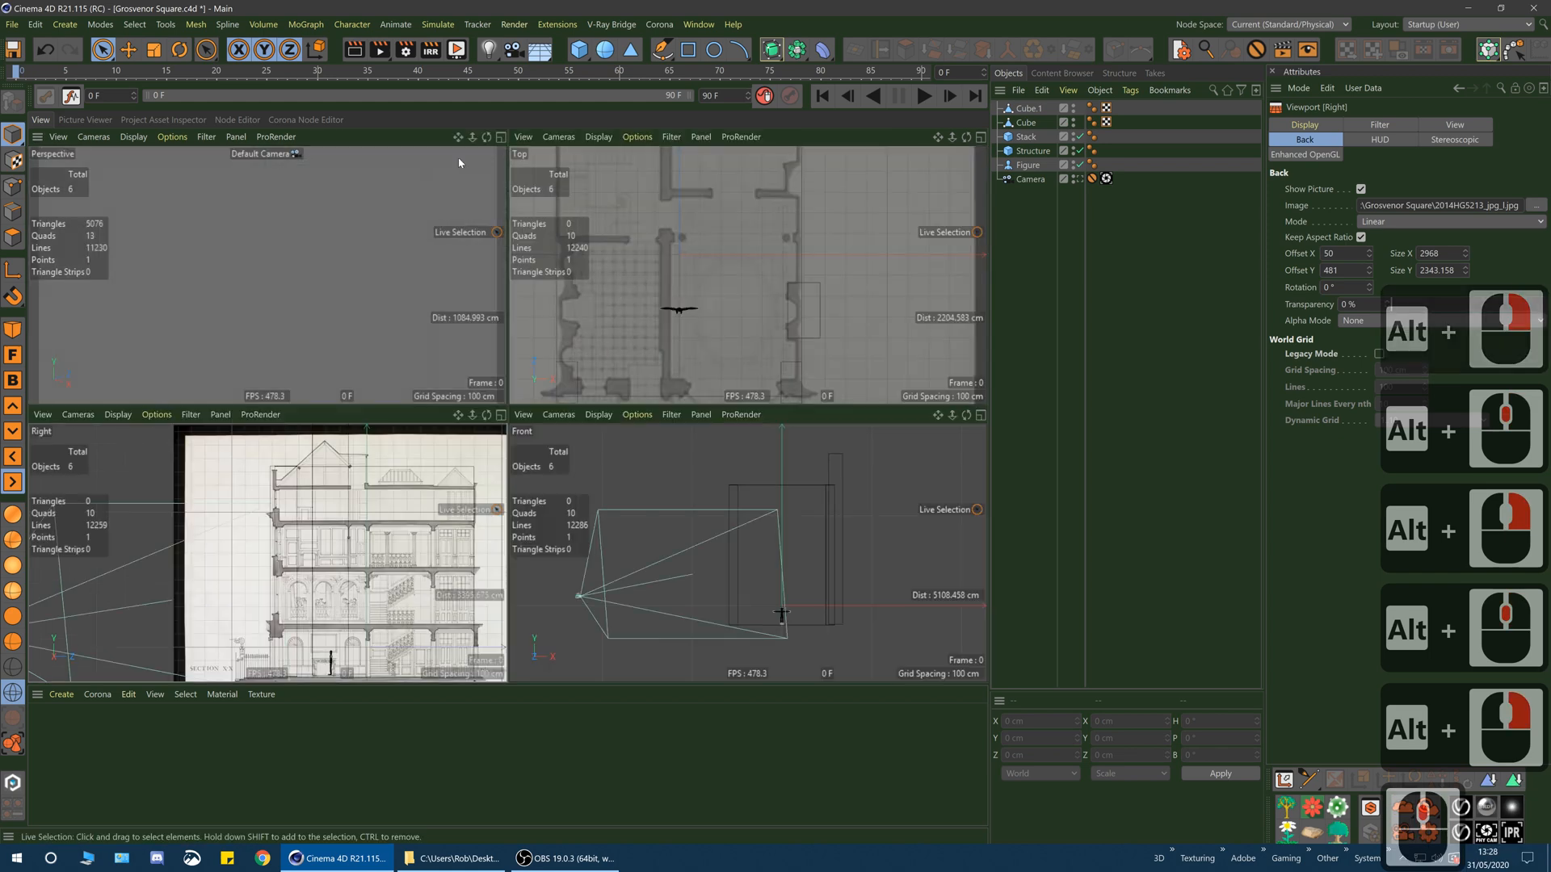
- Change the perspective viewport to a wireframe Front view and frame the facade with its elevation reference
middle_click(191, 281)
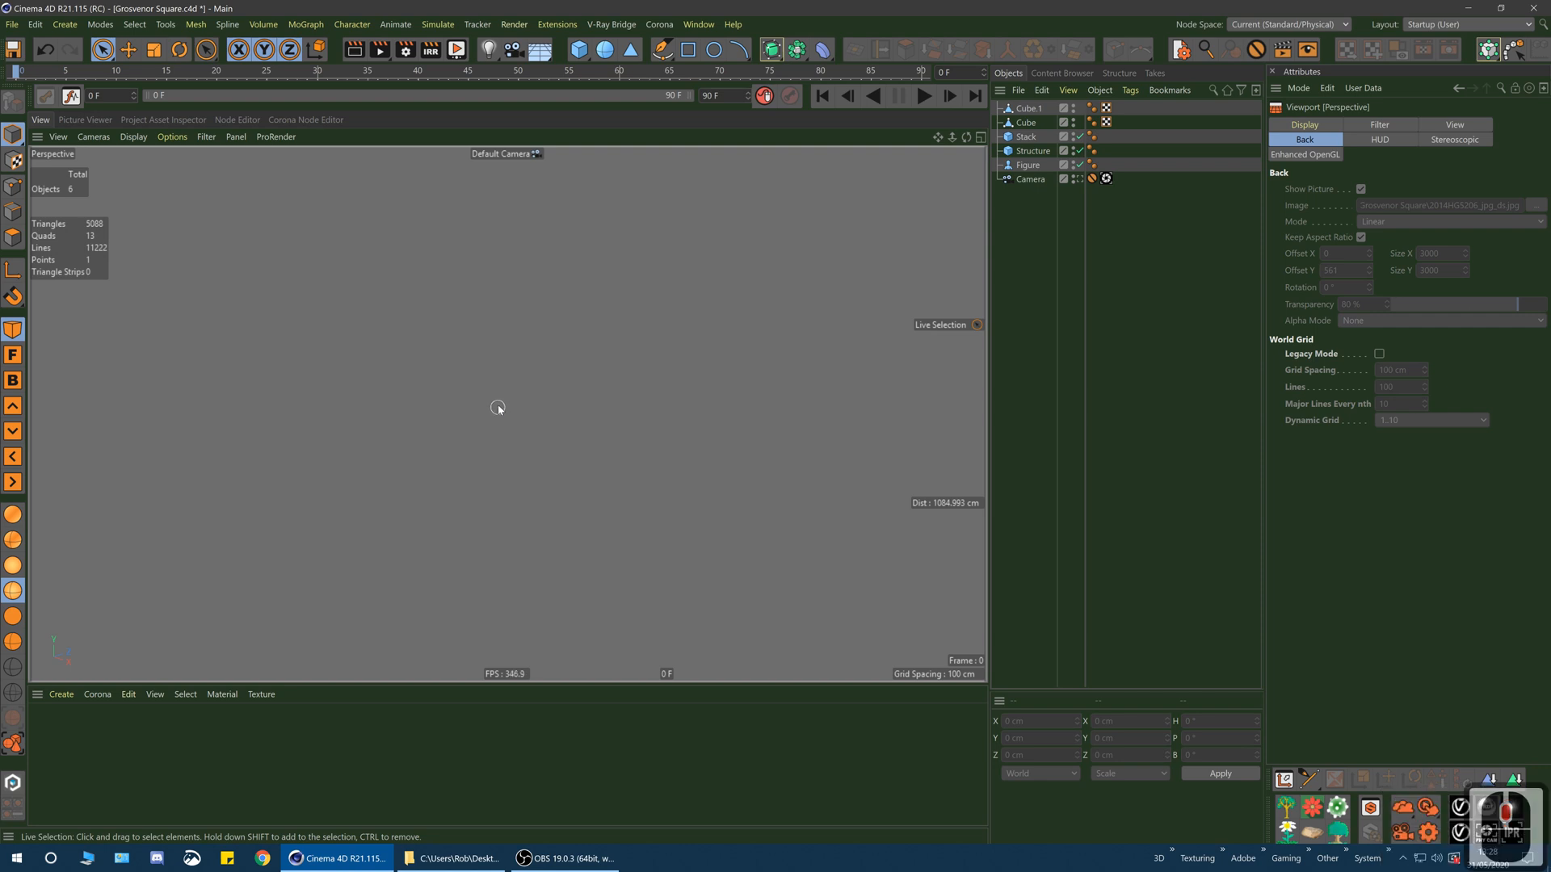
click(1299, 90)
click(1427, 639)
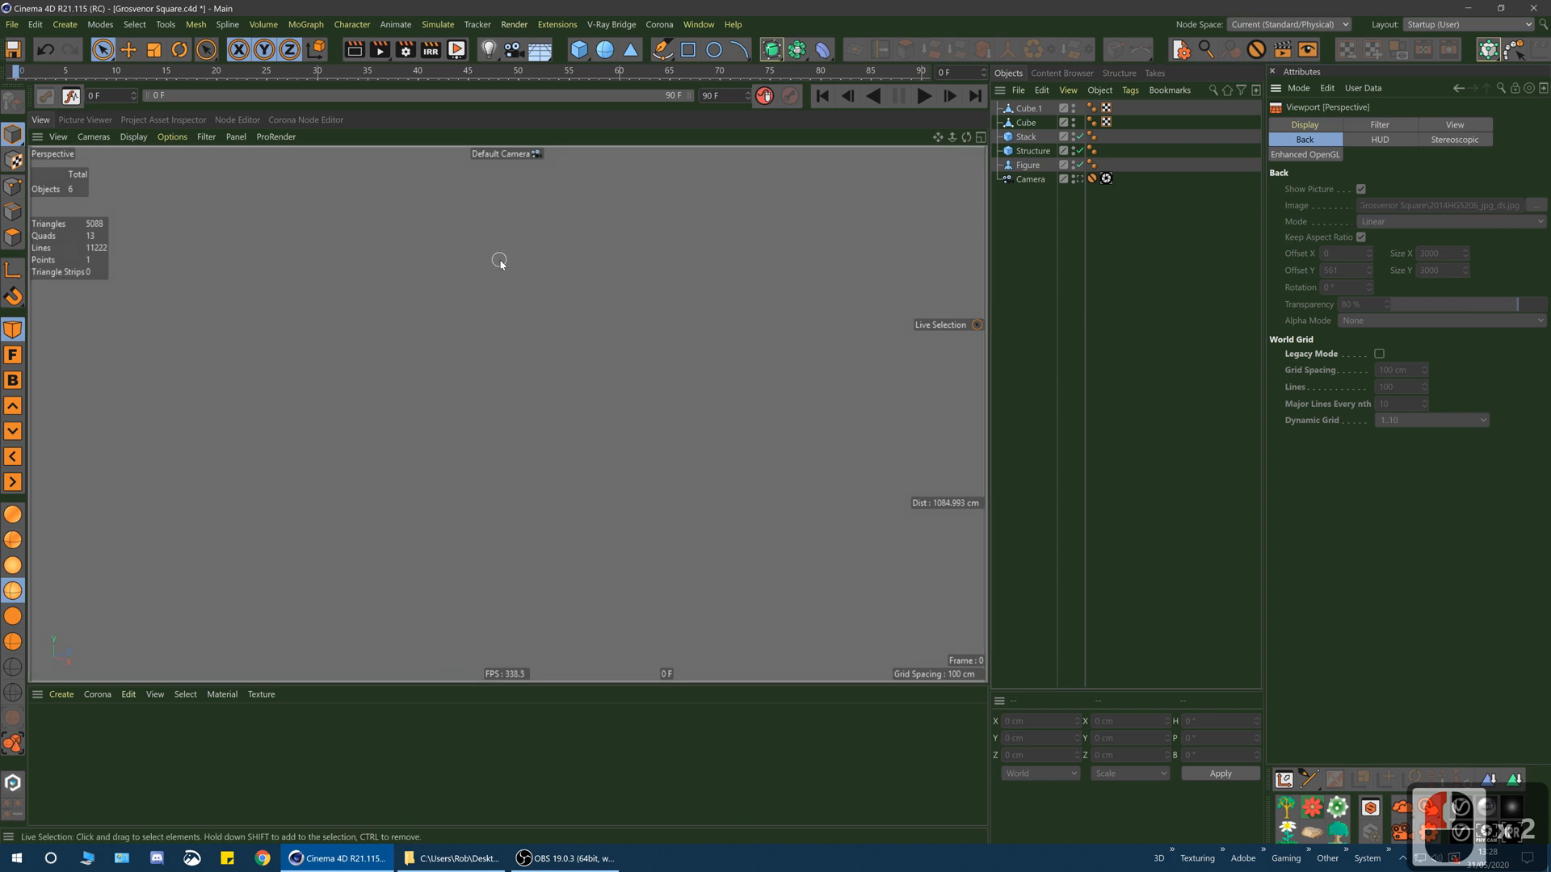
alt+right_drag(462, 316, 84, 524)
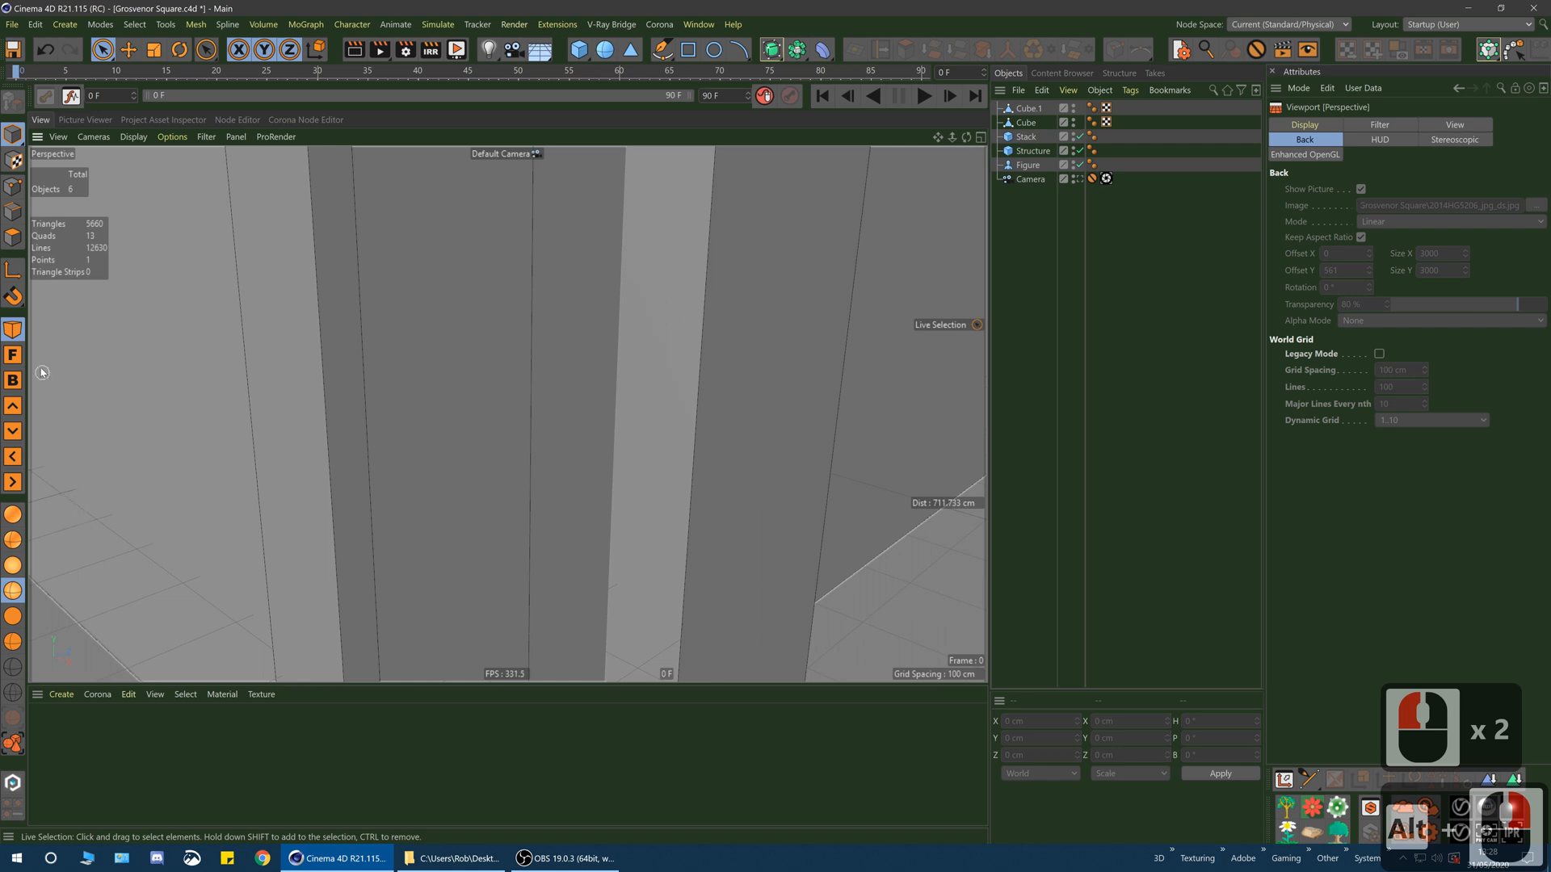
click(12, 355)
alt+right_drag(572, 368, 409, 424)
alt+right_drag(556, 306, 169, 553)
click(16, 697)
alt+right_drag(564, 391, 610, 368)
alt+middle_drag(548, 311, 561, 340)
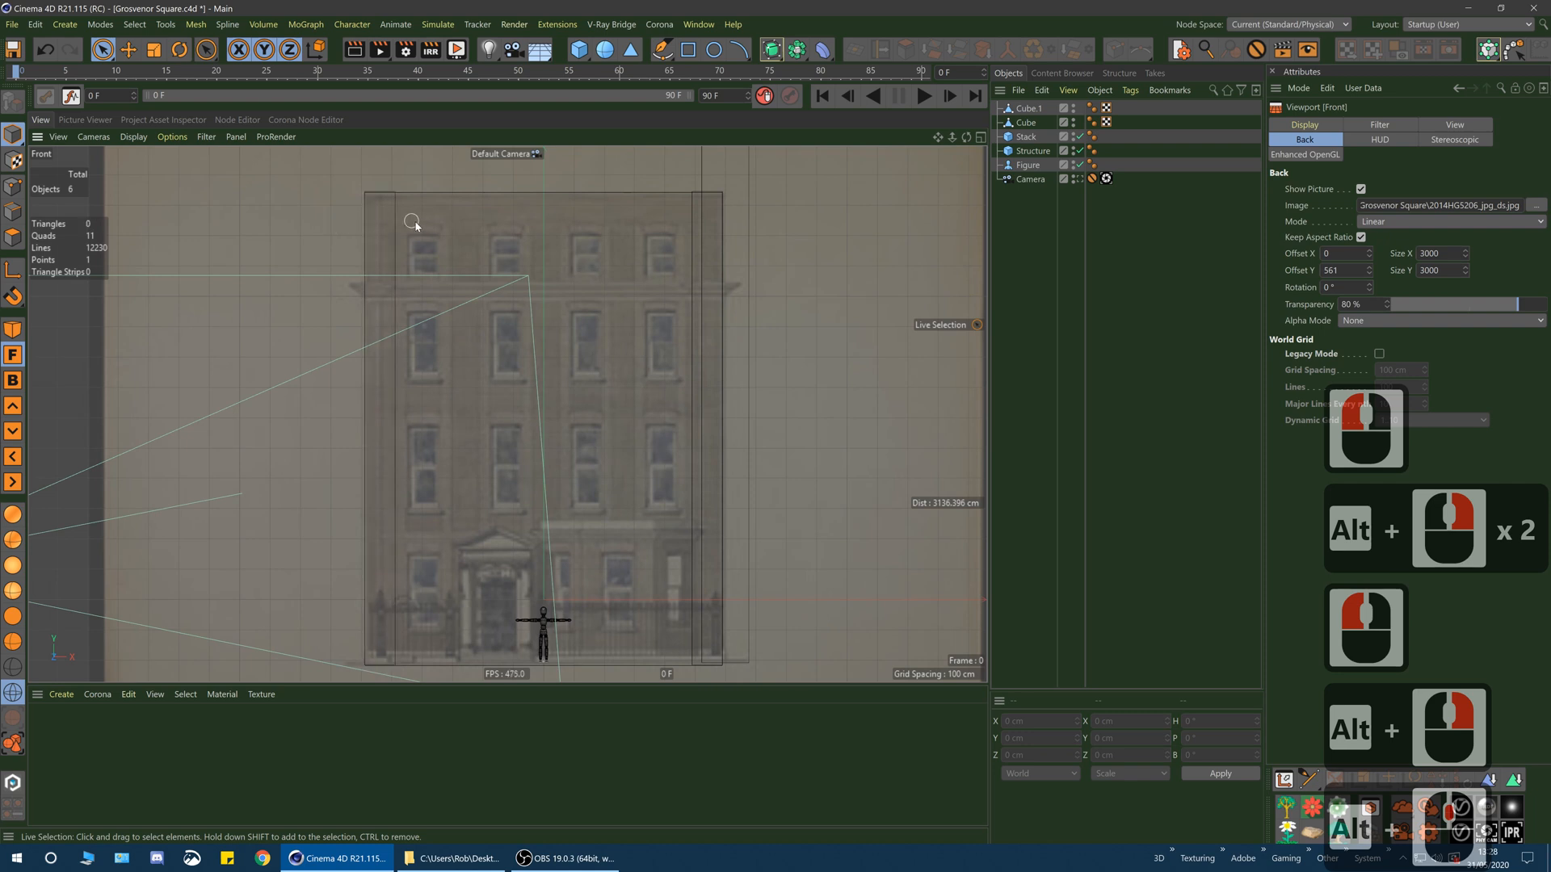
- Make a horizontal loop cut around Structure about 101 cm below its top, and select the front strip above the cut
alt+right_drag(364, 231, 443, 195)
alt+middle_drag(442, 195, 190, 321)
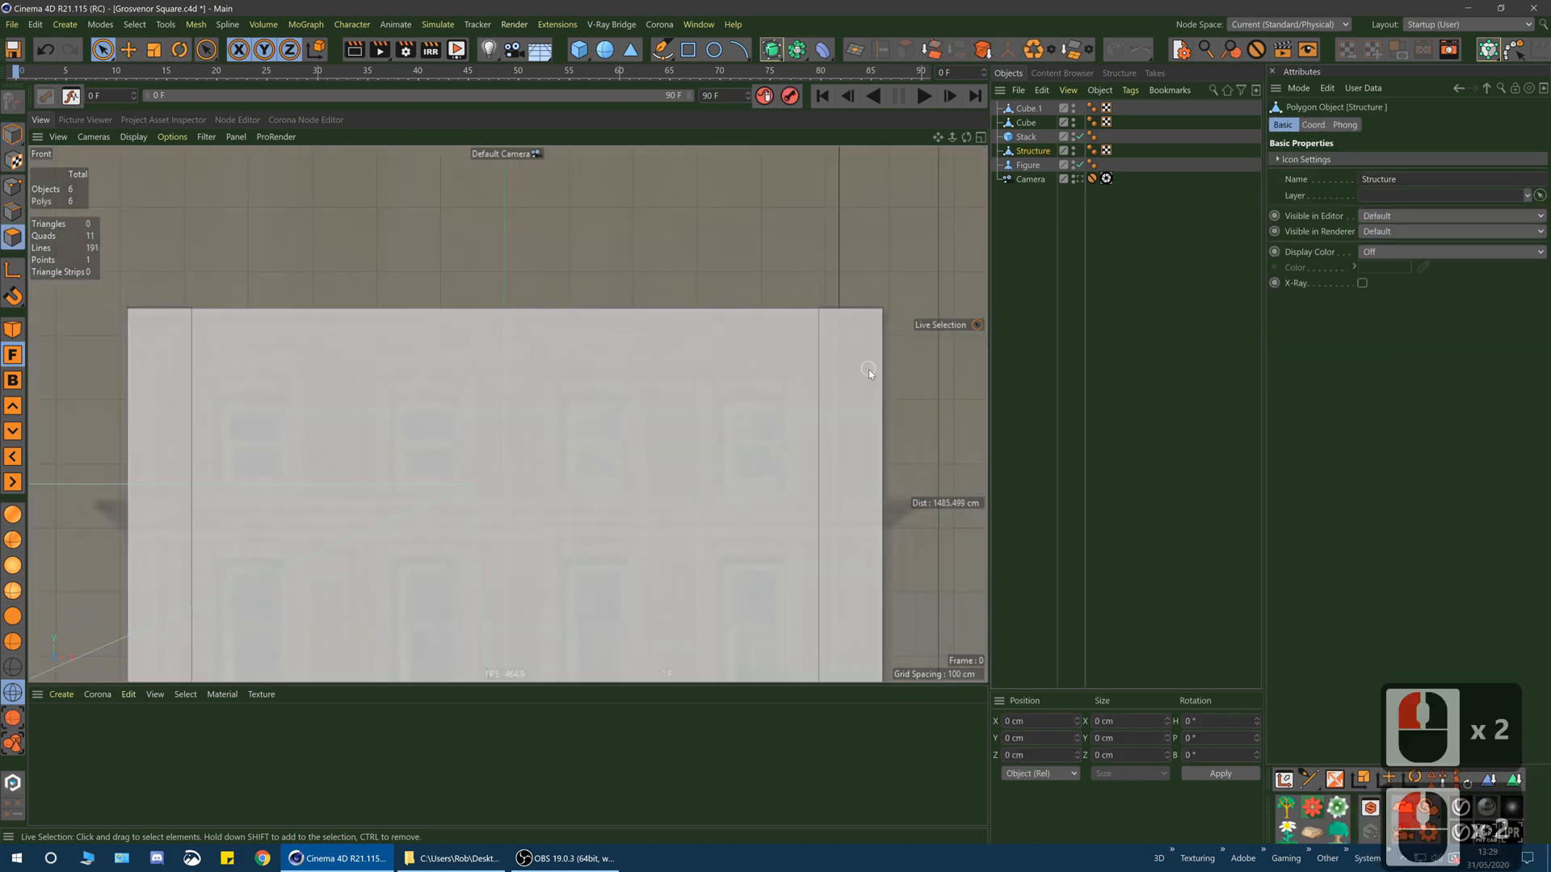
key(k)
key(l)
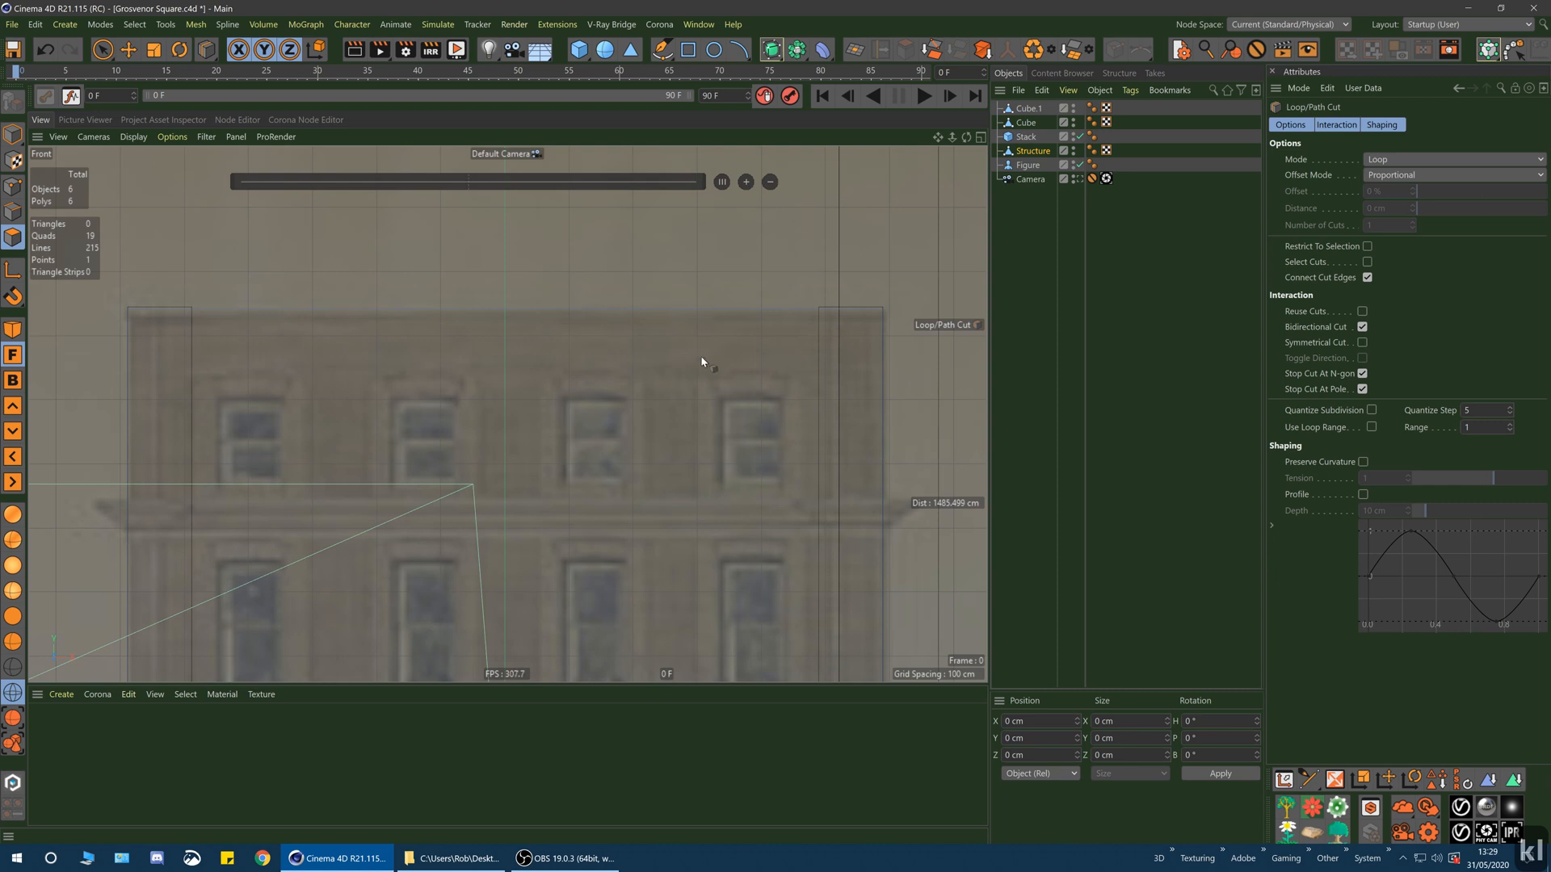
key(k)
key(l)
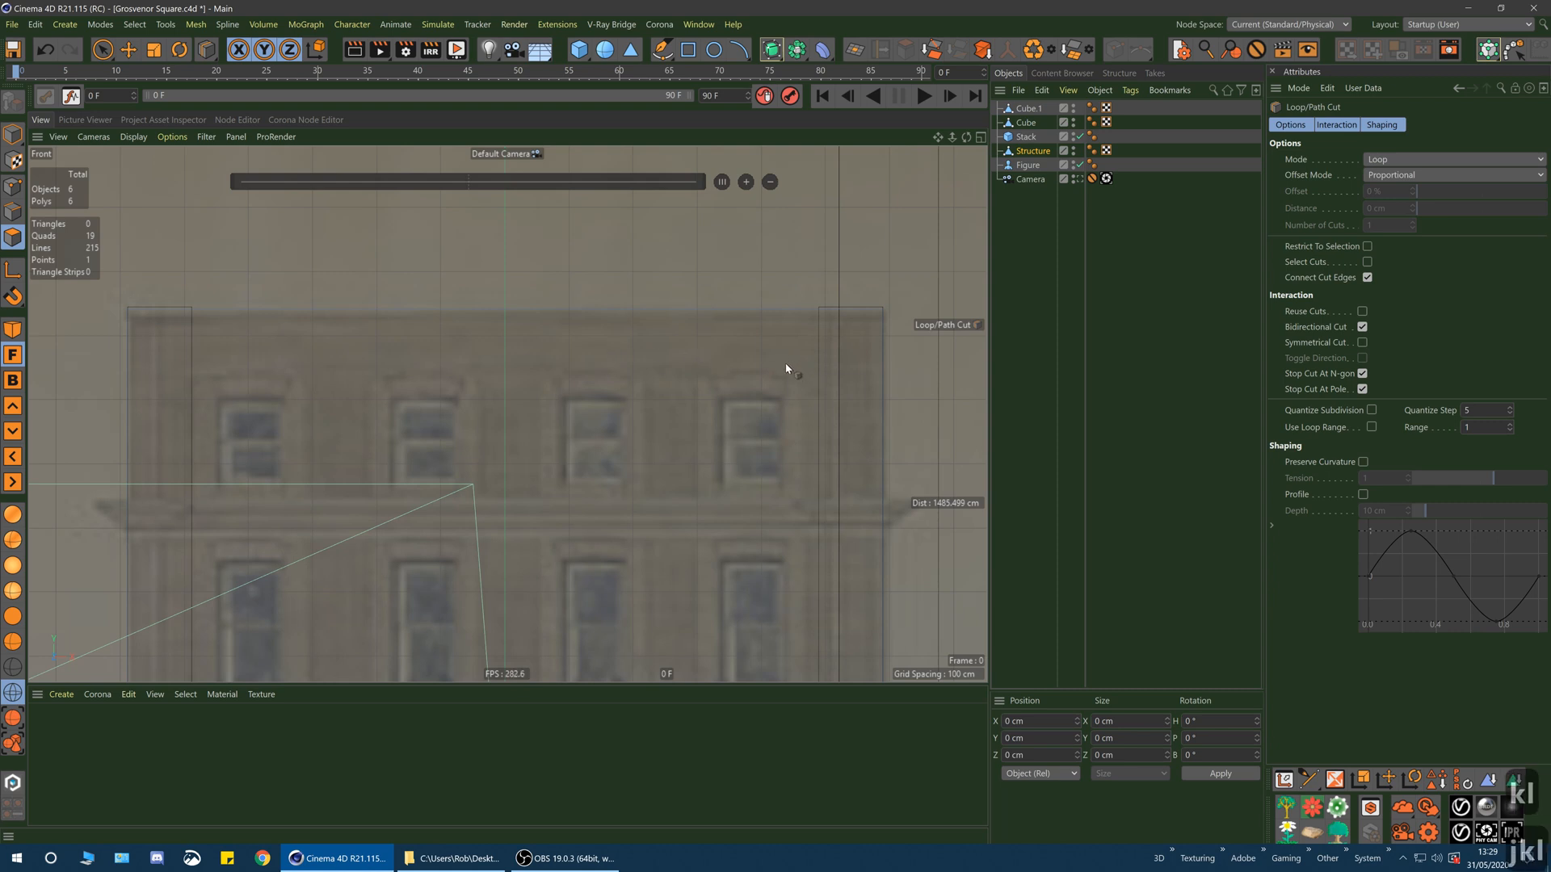
middle_click(893, 388)
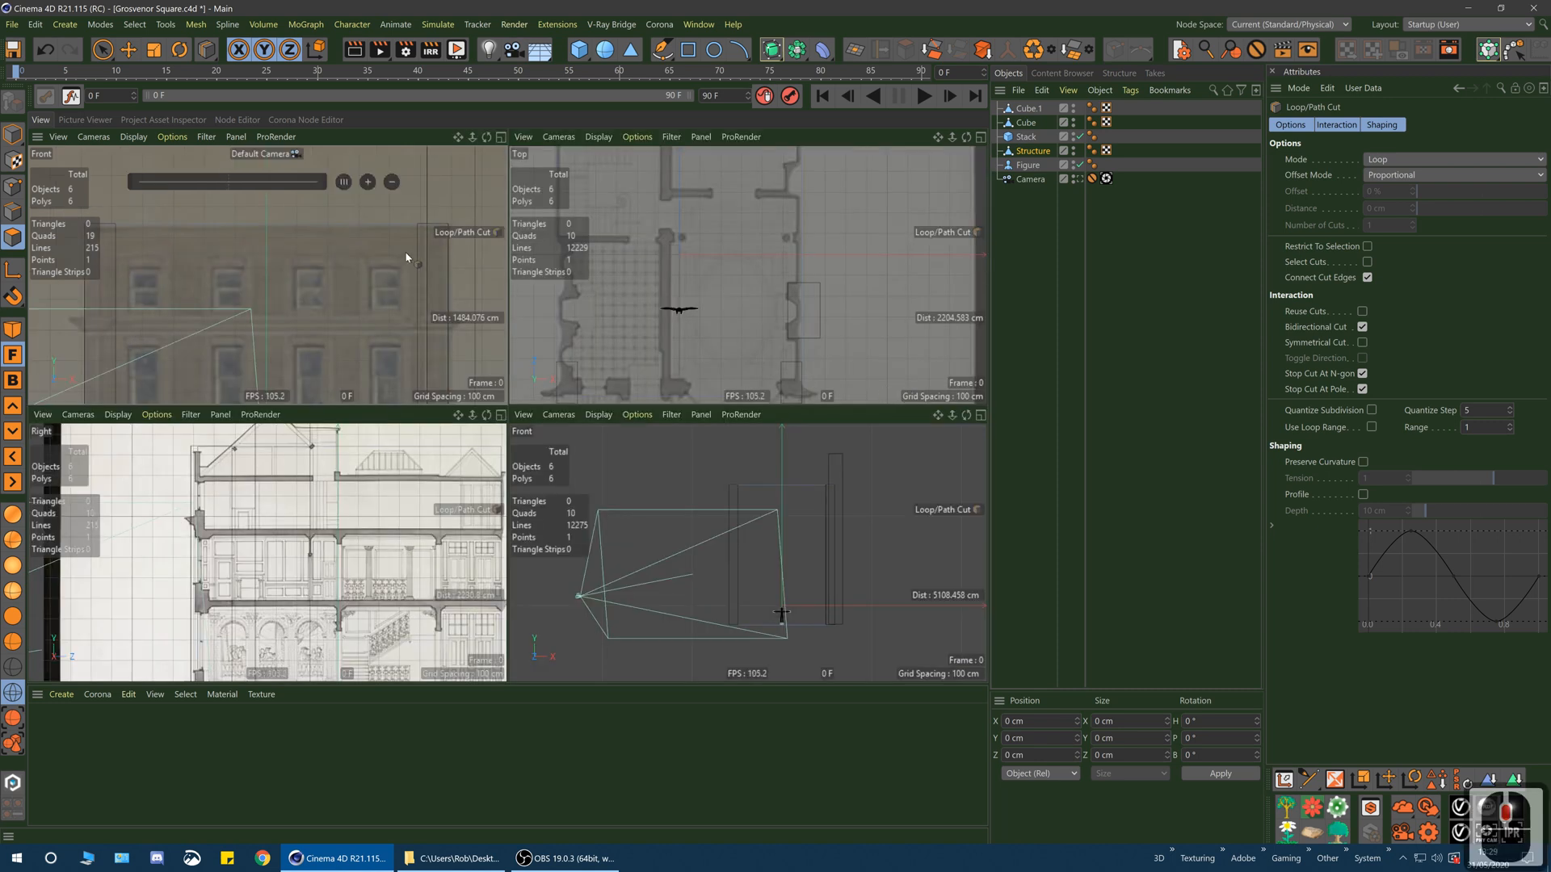
alt+right_drag(198, 489, 323, 488)
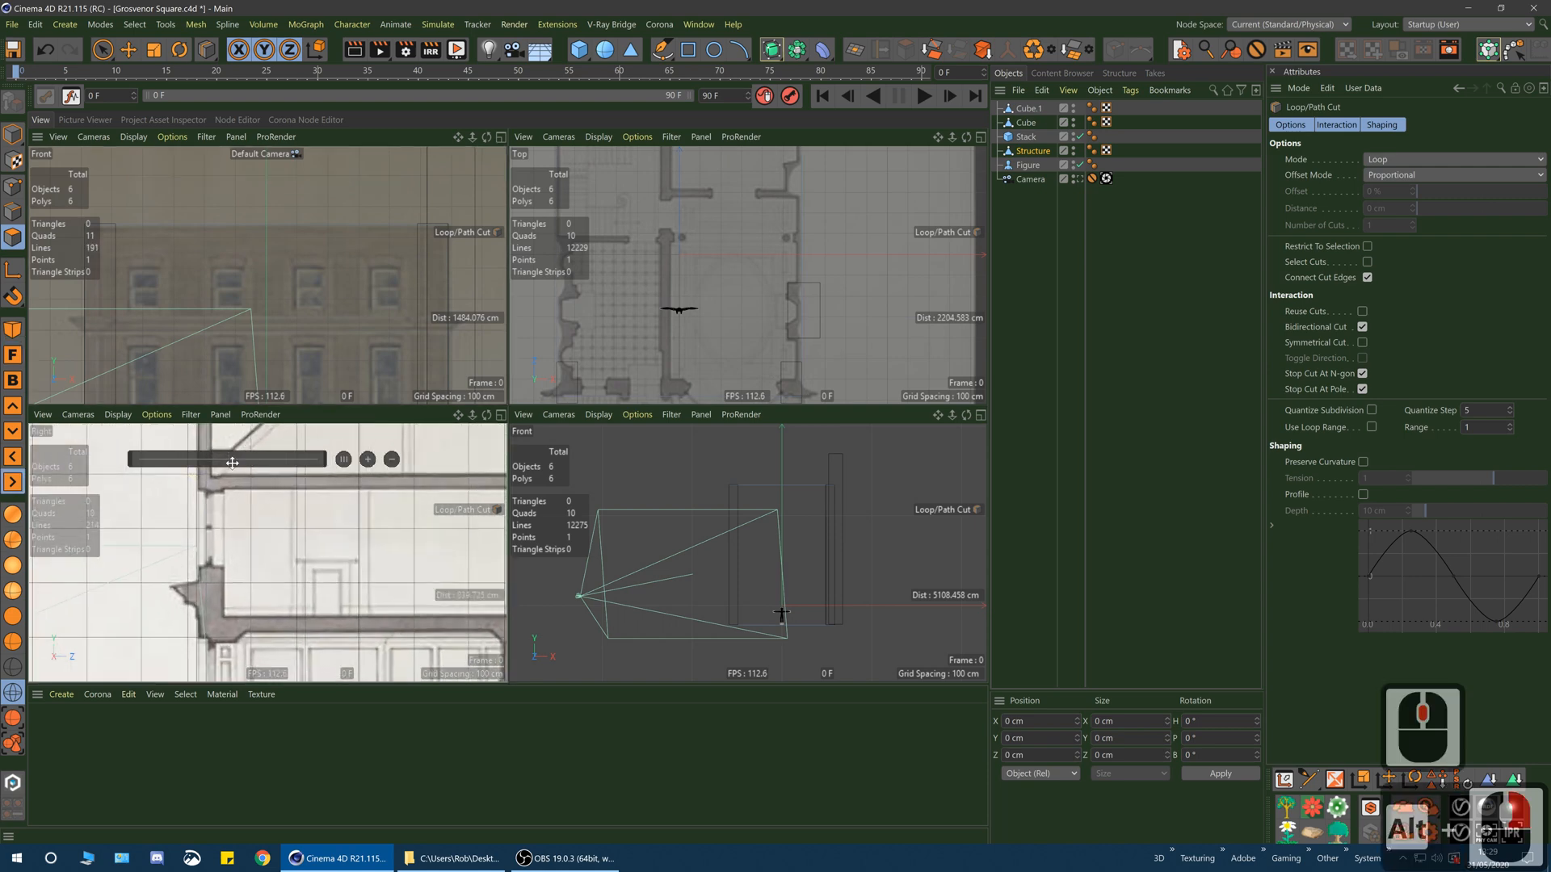
alt+middle_drag(242, 484, 279, 614)
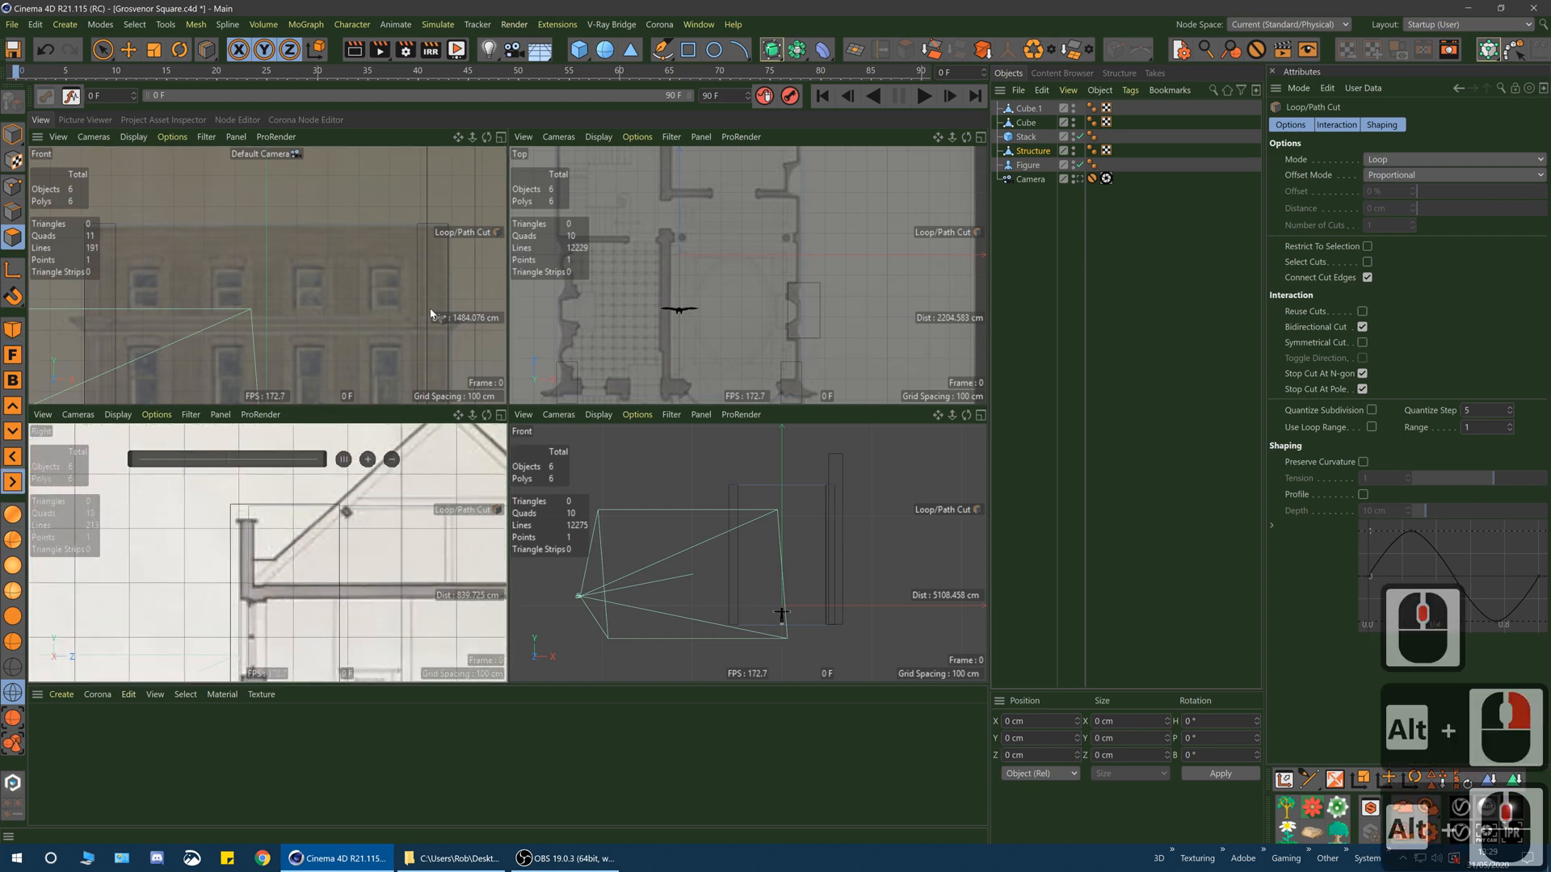
click(445, 261)
middle_click(307, 287)
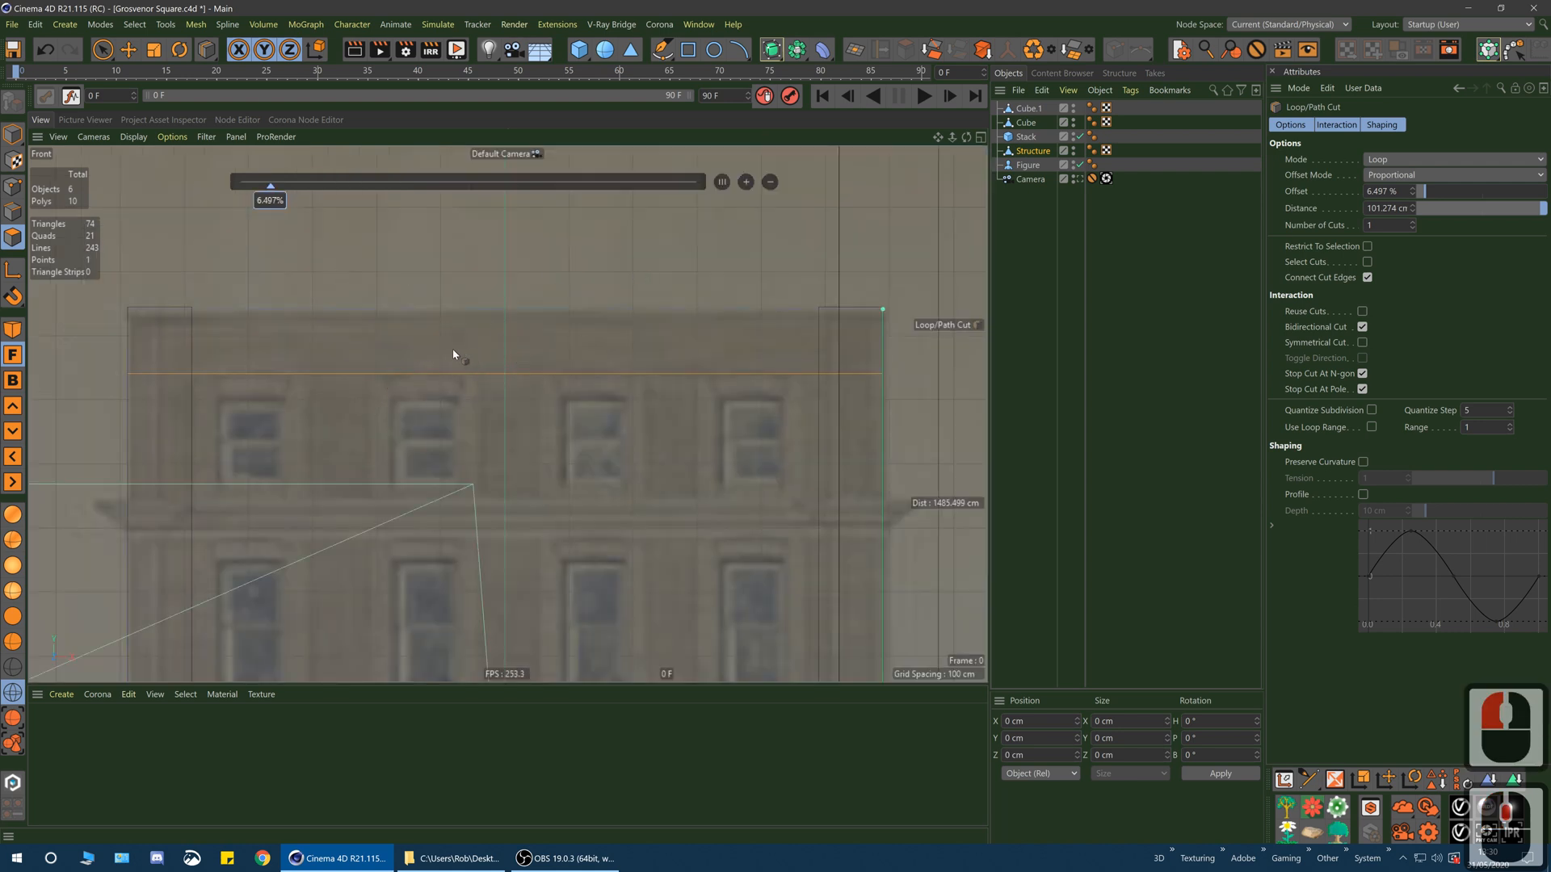
key(space)
click(182, 352)
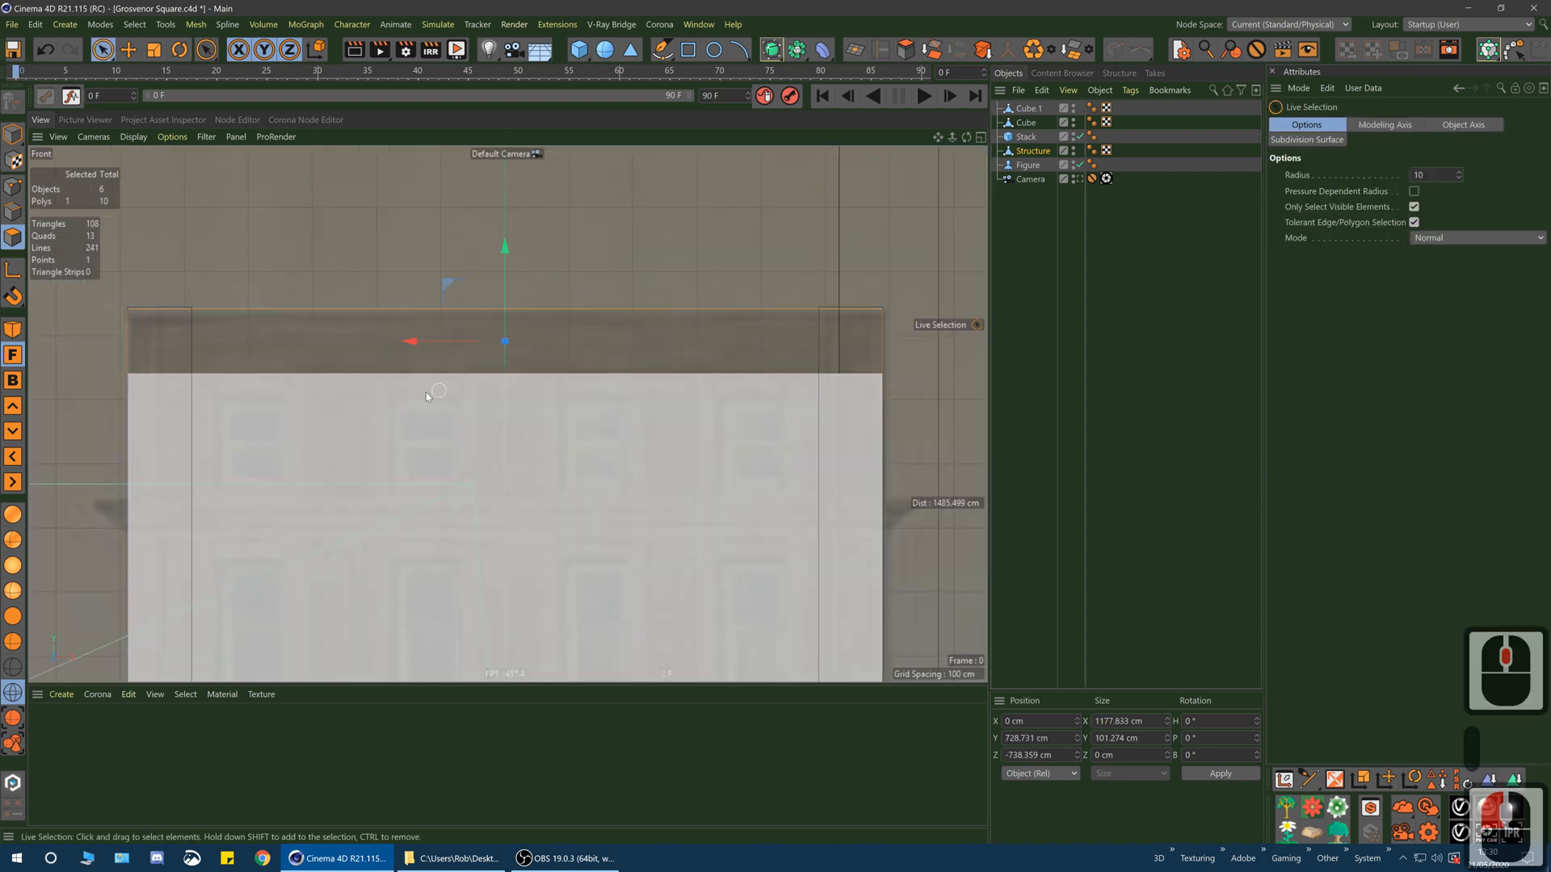
- Clear the polygon selection and set the Right view's background image transparency to 65%
middle_click(338, 317)
middle_click(266, 557)
alt+right_drag(267, 557, 924, 166)
click(889, 165)
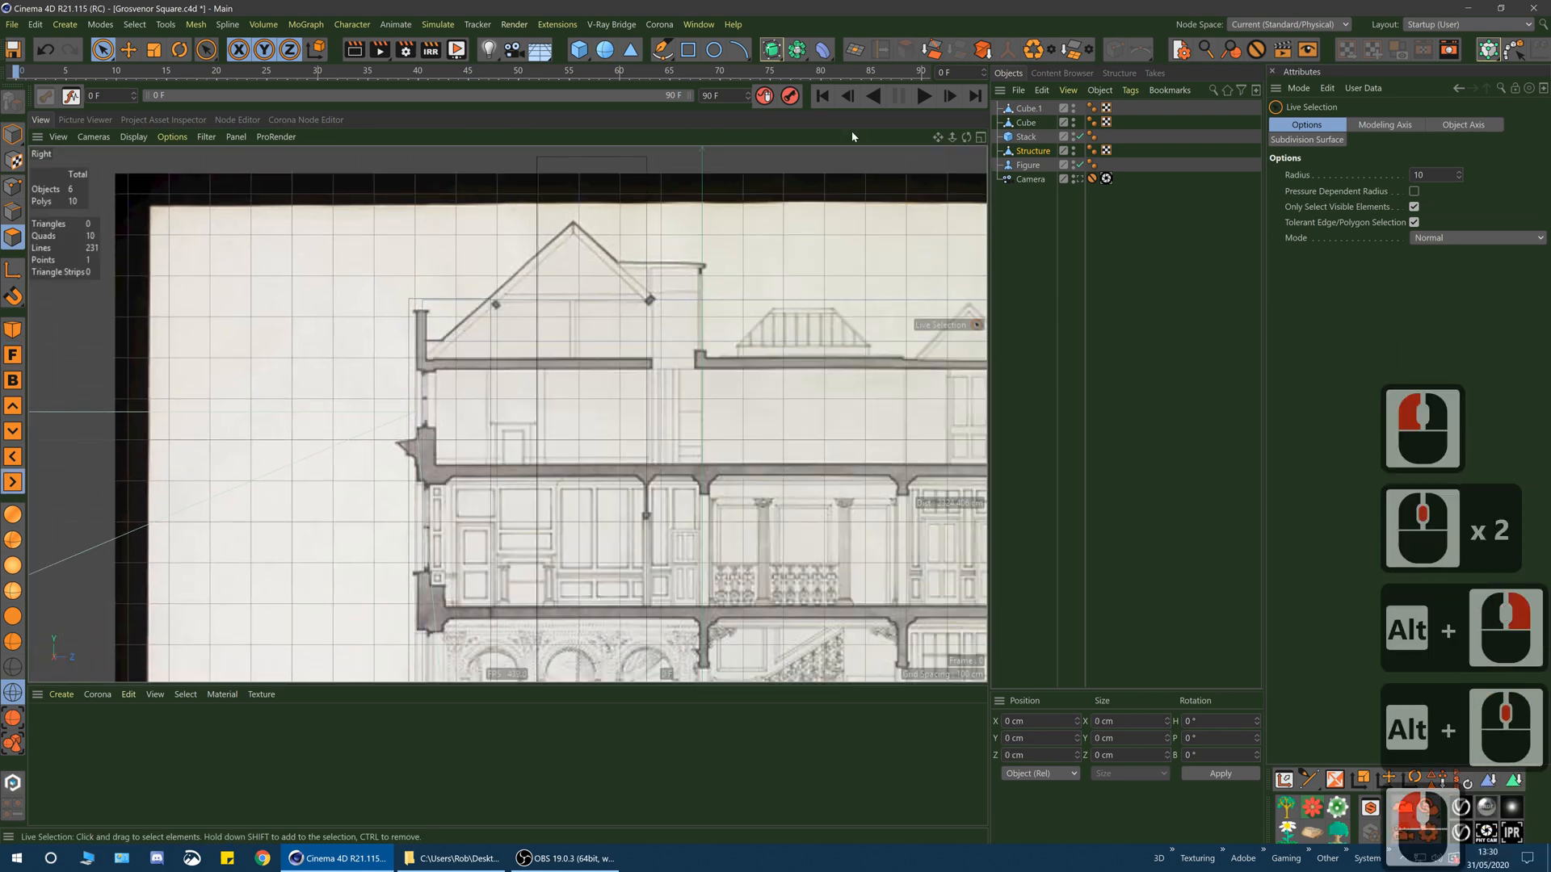
click(1306, 94)
click(1306, 95)
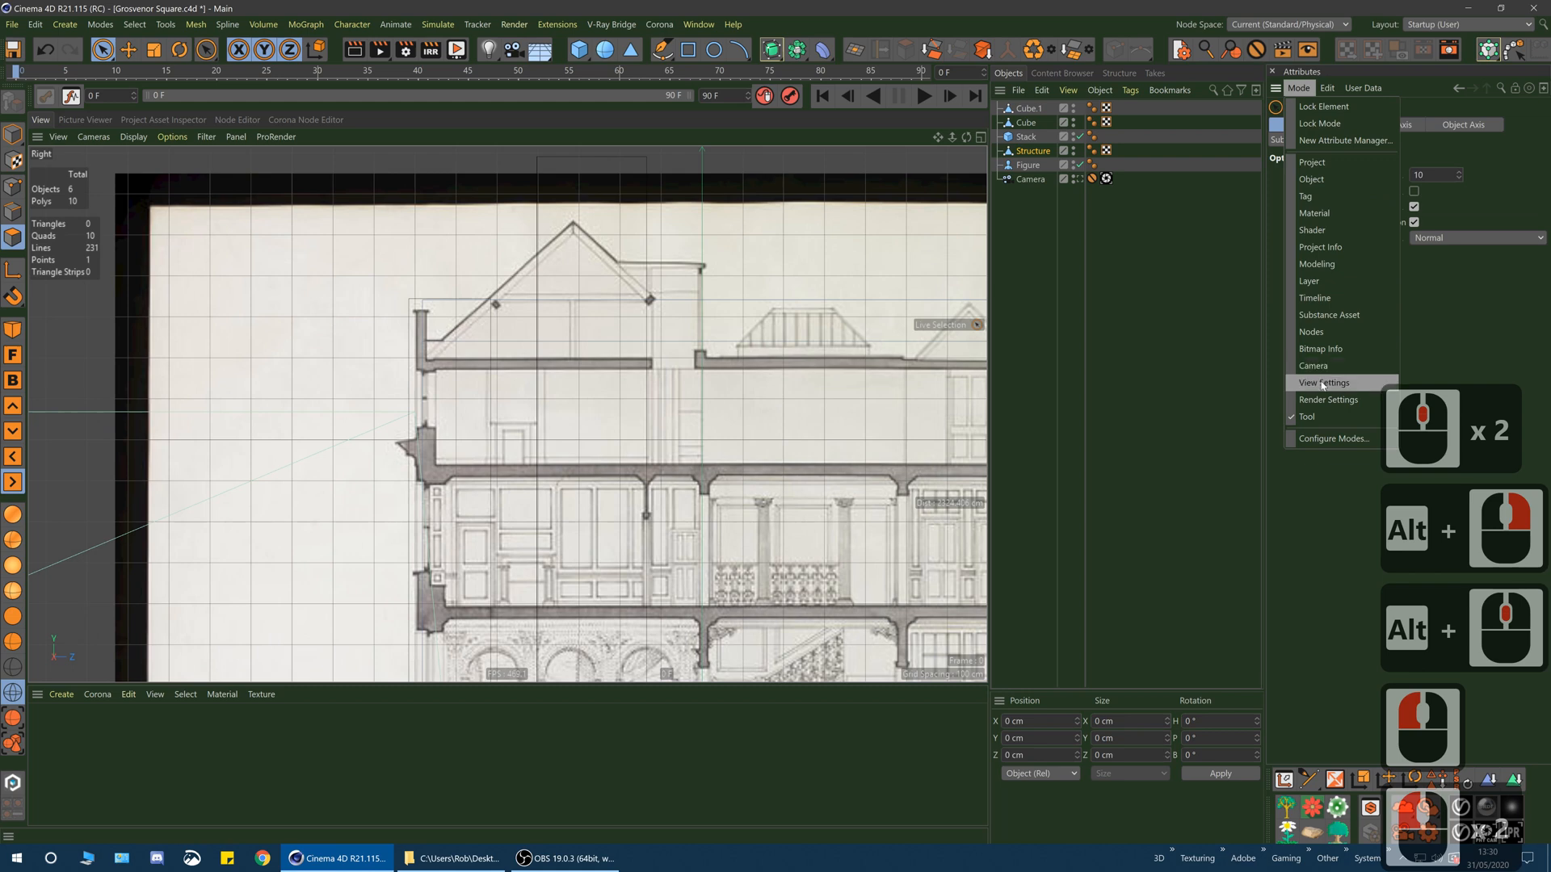
click(1331, 380)
drag(1391, 305, 1493, 306)
- Adjust the section drawing to a Size X of 2966, with Offset X at 84 and Offset Y at 509
mouse_move(1466, 253)
mouse_down()
mouse_move(1466, 214)
mouse_move(1465, 247)
mouse_up()
drag(1371, 255, 1371, 228)
alt+right_drag(739, 418, 667, 436)
alt+middle_drag(633, 606, 584, 560)
mouse_move(584, 562)
alt+right_down()
mouse_move(625, 551)
mouse_move(560, 580)
mouse_move(604, 551)
alt+right_up()
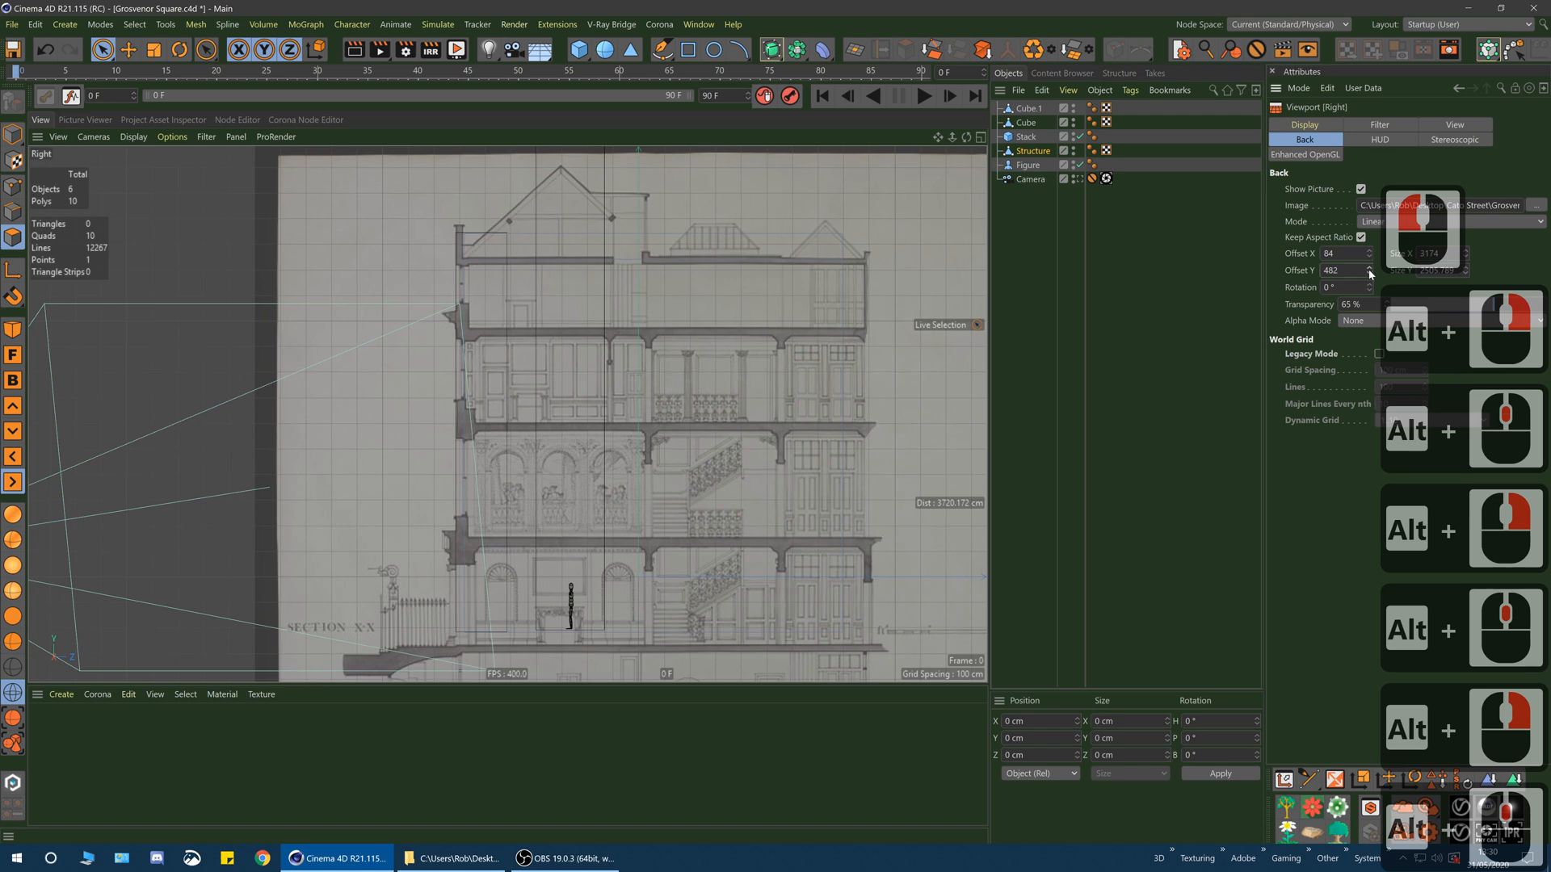
drag(1371, 271, 1371, 252)
drag(1466, 254, 1466, 339)
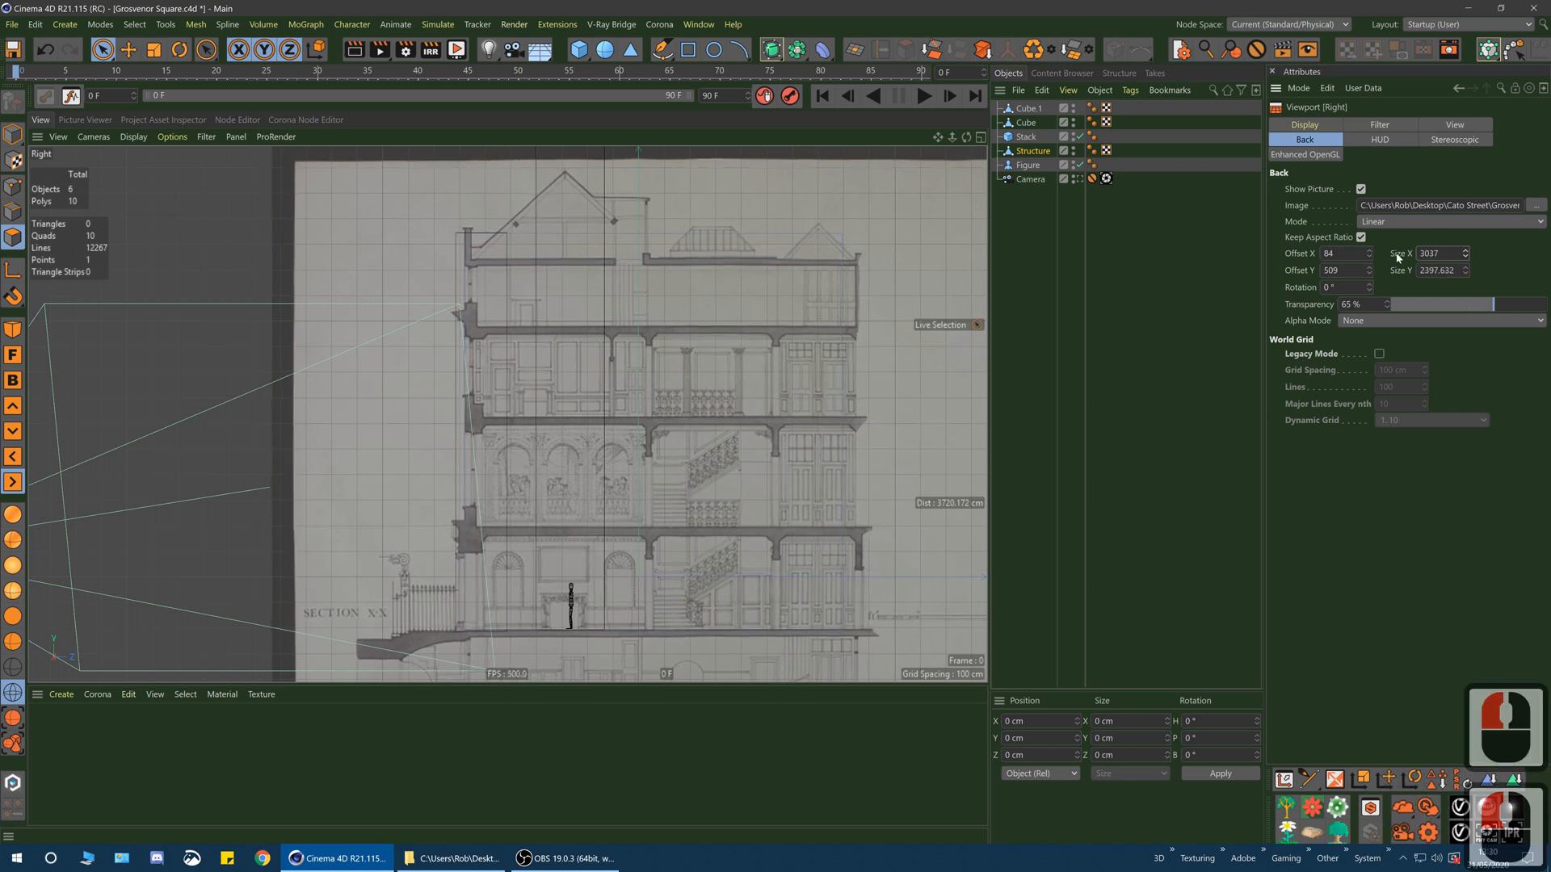
drag(1466, 253, 1466, 311)
mouse_move(1370, 254)
mouse_down()
mouse_move(1370, 238)
mouse_move(1371, 255)
mouse_up()
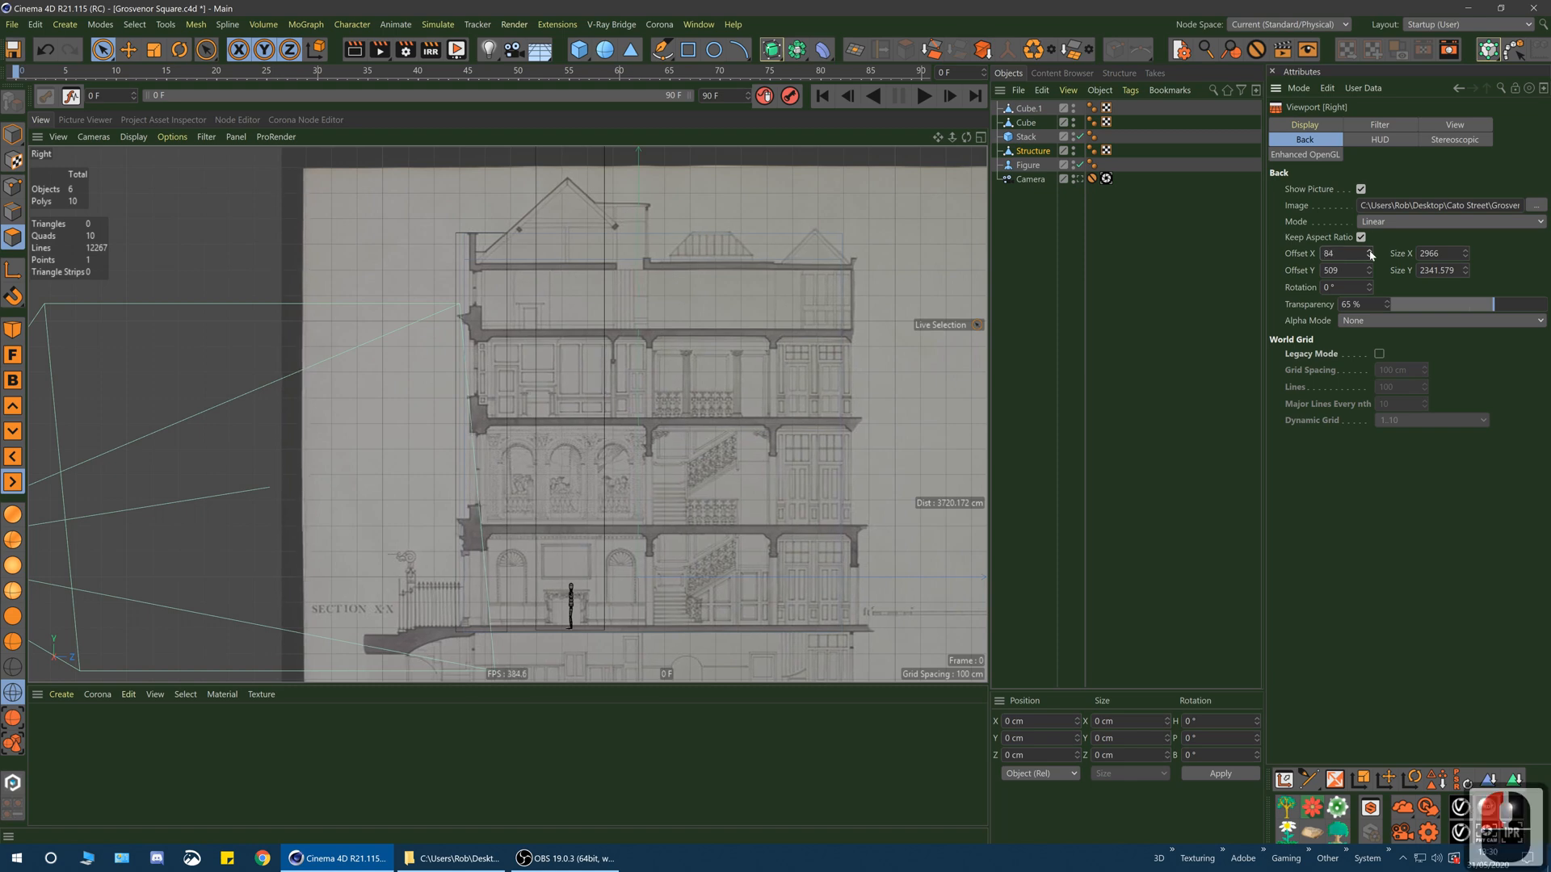
- Compare the section drawing's parapet, front wall and rear wall with the outline and upper cut of Structure
scroll(488, 252, up, 10)
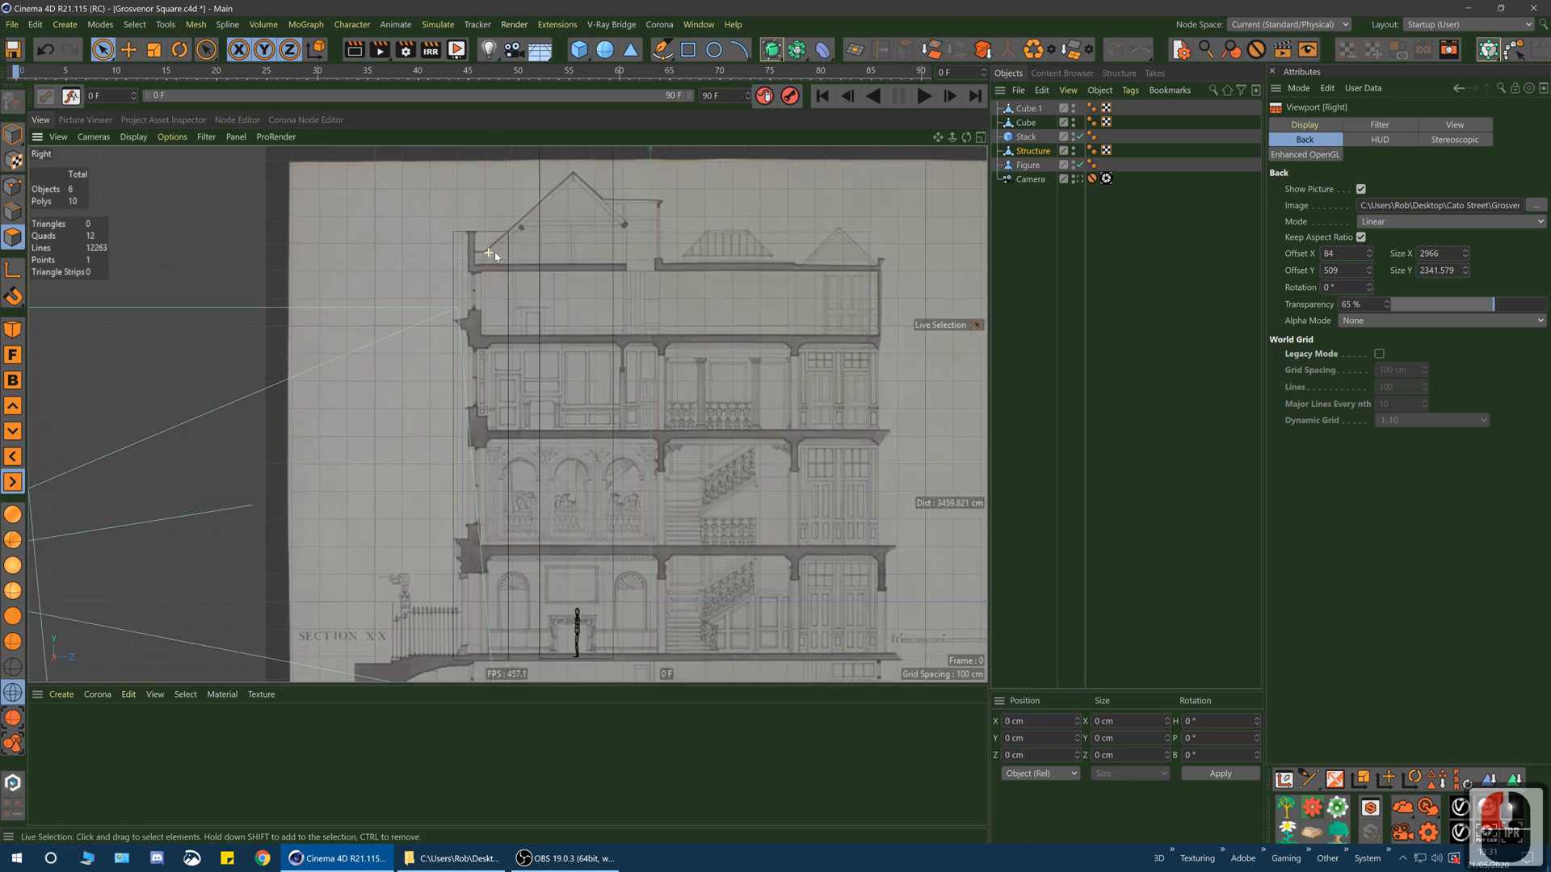
alt+right_drag(585, 215, 589, 215)
alt+middle_drag(361, 370, 416, 449)
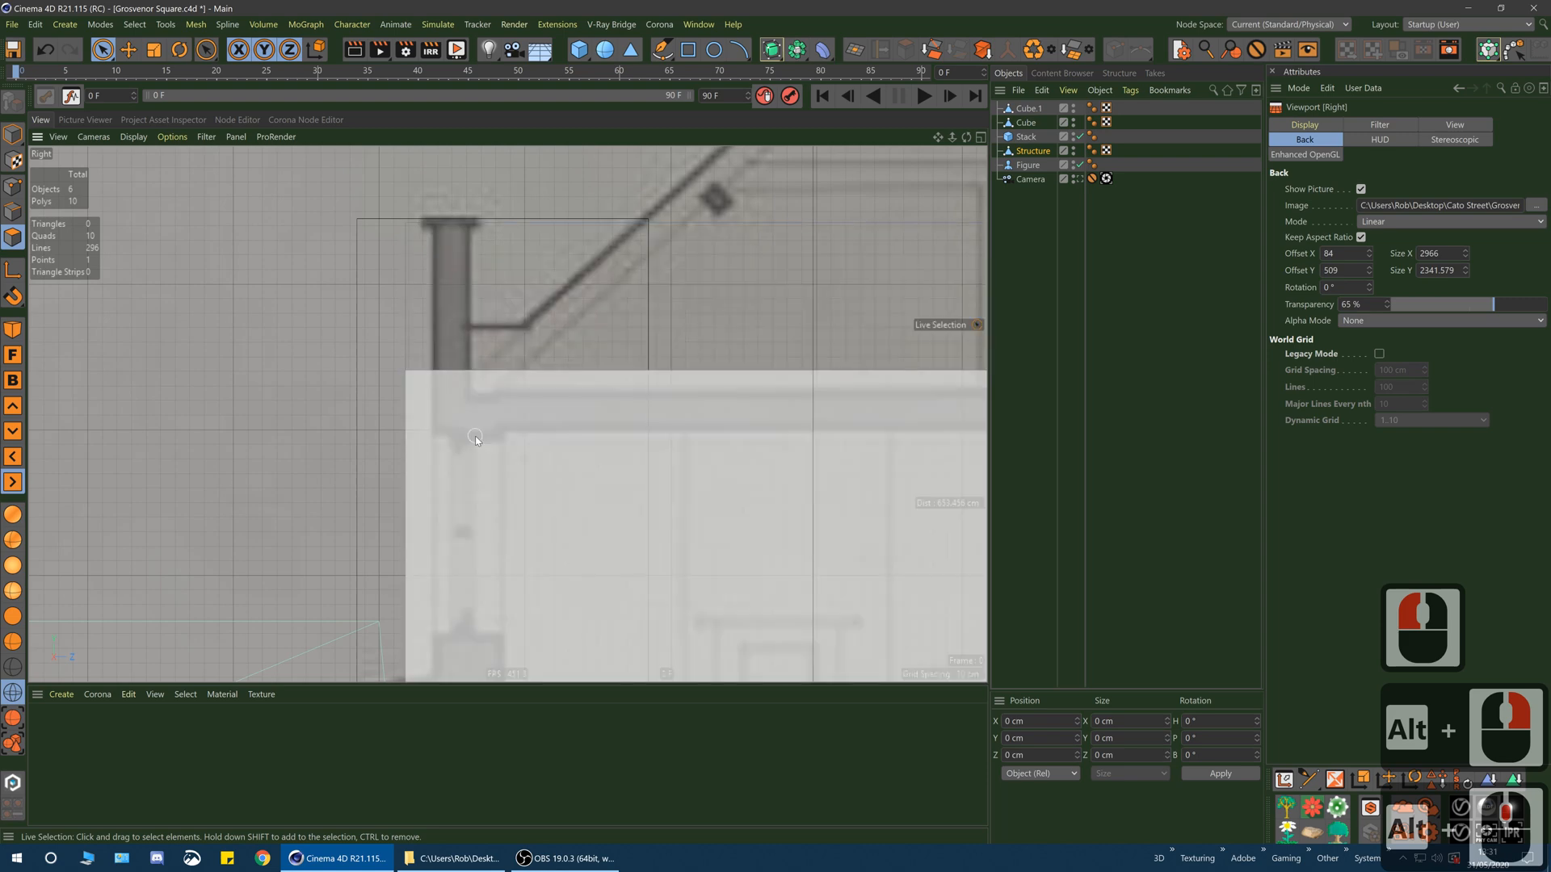
alt+right_drag(464, 262, 492, 275)
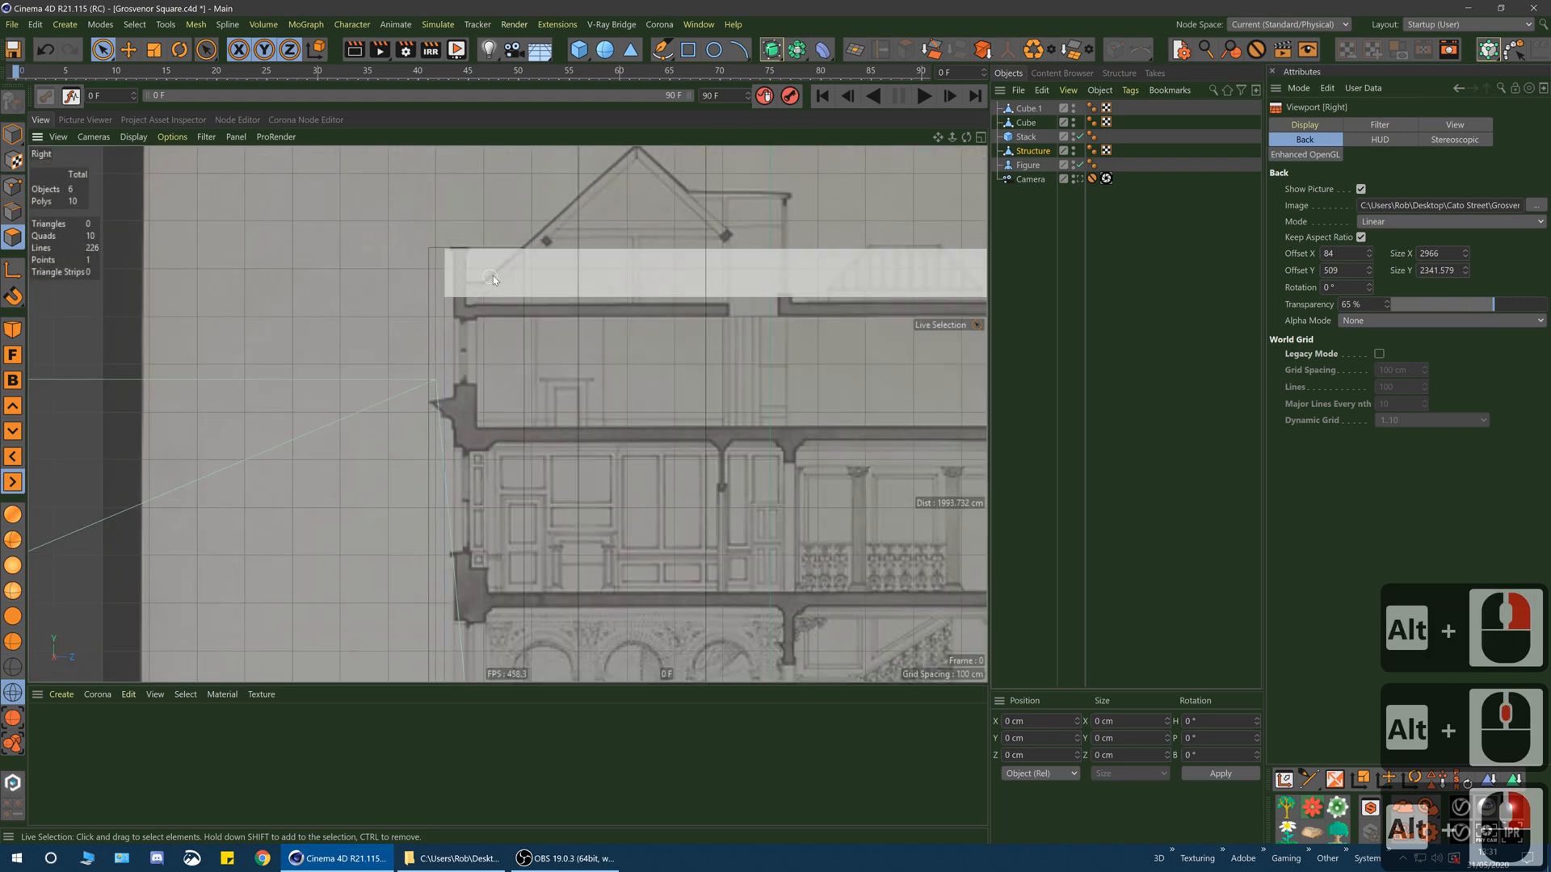
alt+right_drag(657, 383, 600, 356)
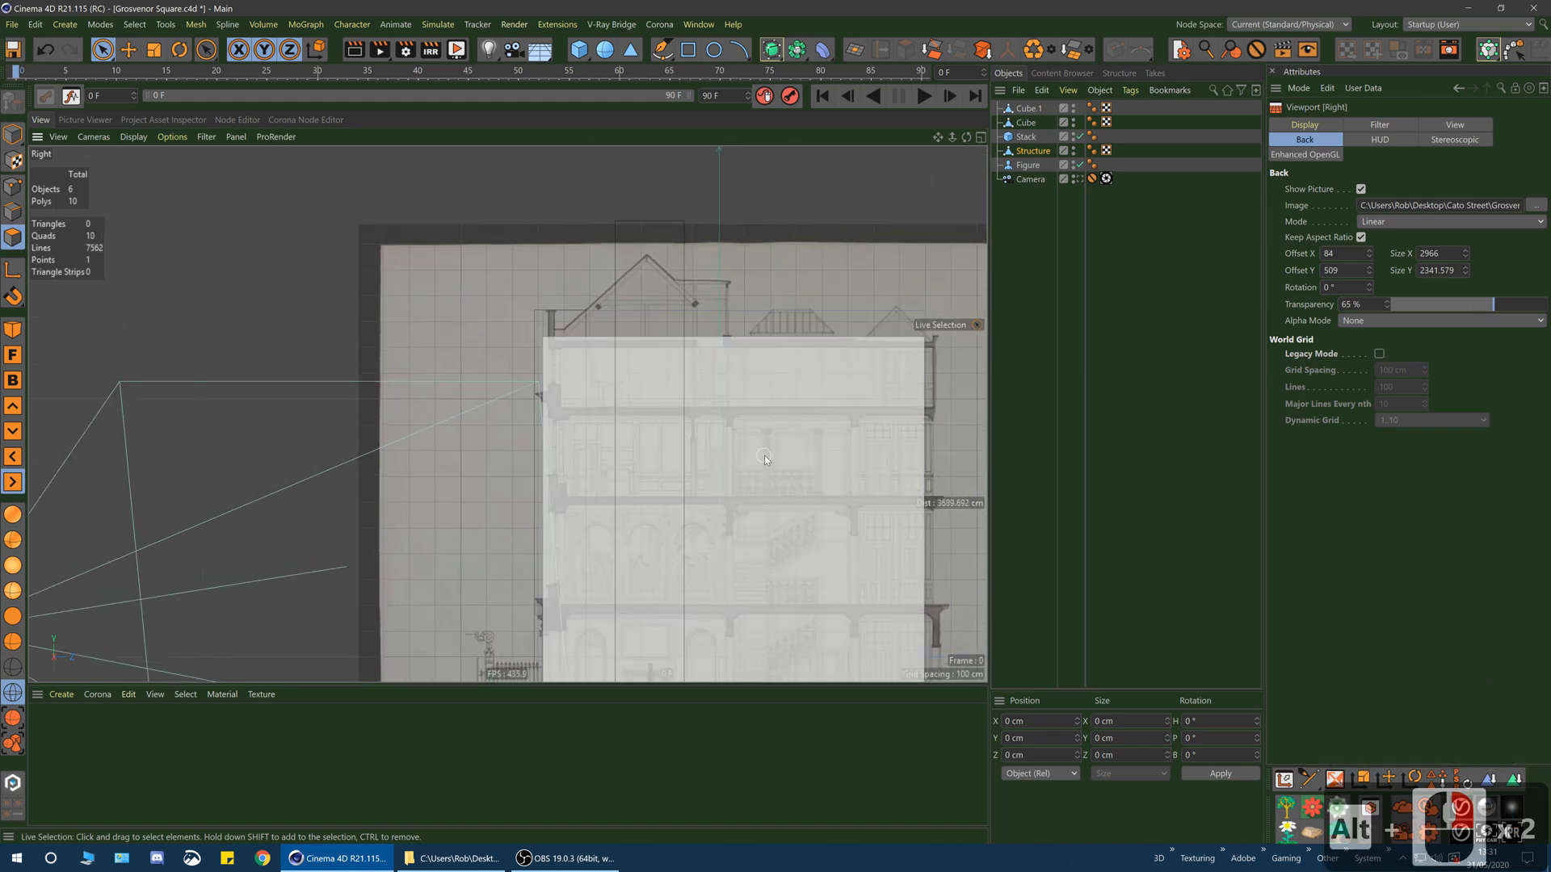
alt+middle_drag(790, 490, 648, 377)
alt+right_drag(648, 377, 648, 378)
alt+middle_drag(649, 379, 611, 367)
alt+right_drag(610, 368, 638, 367)
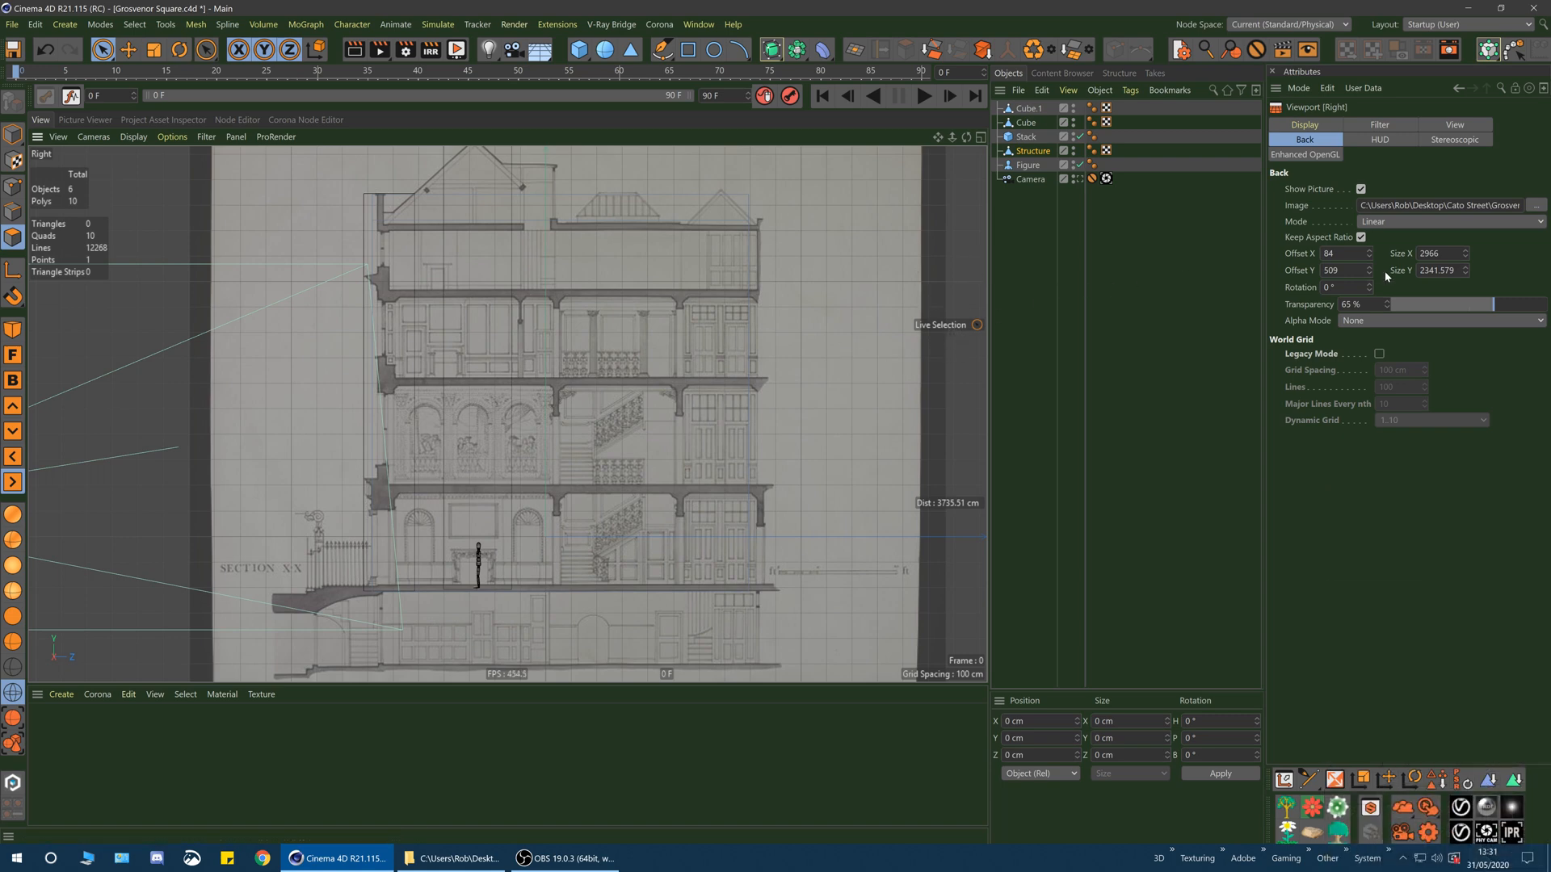
- Realign the section drawing with the building's depth using an Offset X of 47 and a Size X of 2940
mouse_move(1369, 253)
mouse_down()
mouse_move(1368, 281)
mouse_move(1368, 195)
mouse_move(1368, 270)
mouse_move(1383, 257)
mouse_move(1464, 274)
mouse_move(1464, 307)
mouse_up()
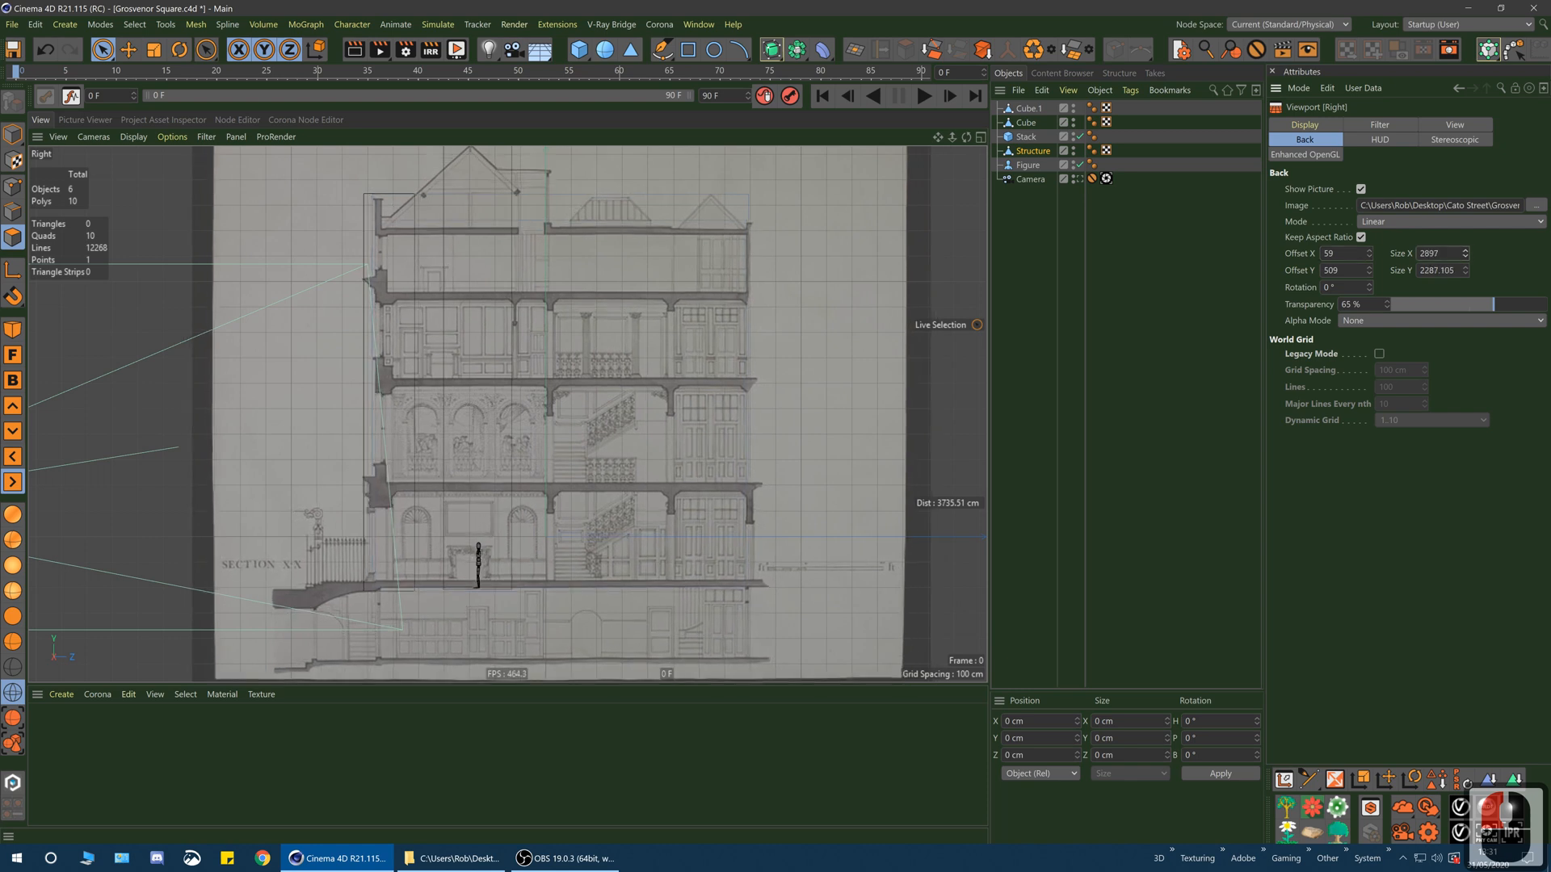
mouse_move(1369, 255)
mouse_down()
mouse_move(1368, 283)
mouse_move(1372, 262)
mouse_up()
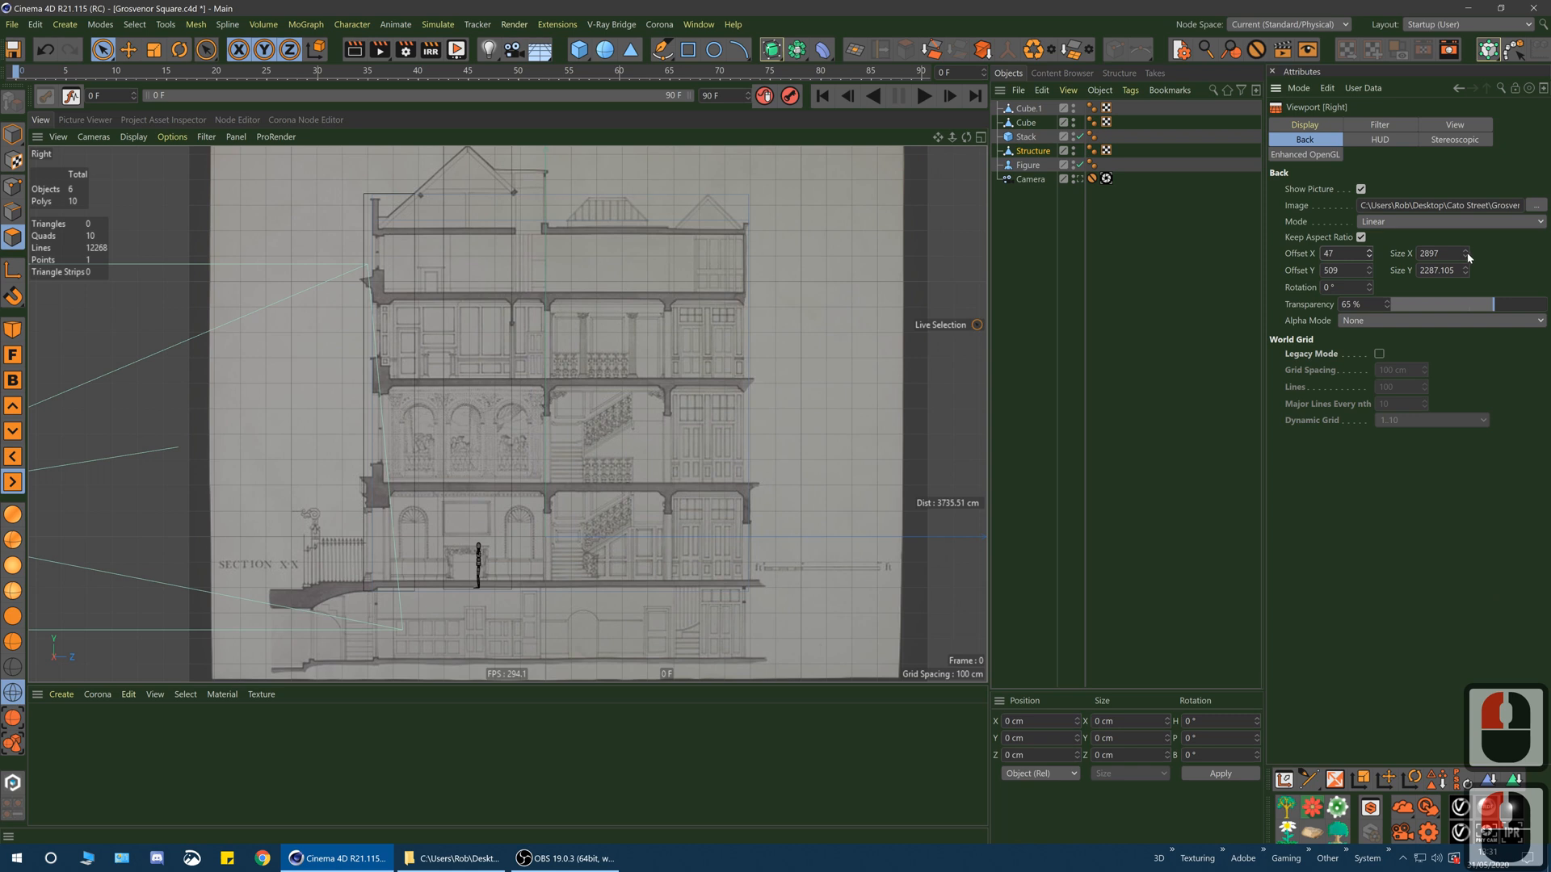
drag(1468, 257, 1468, 239)
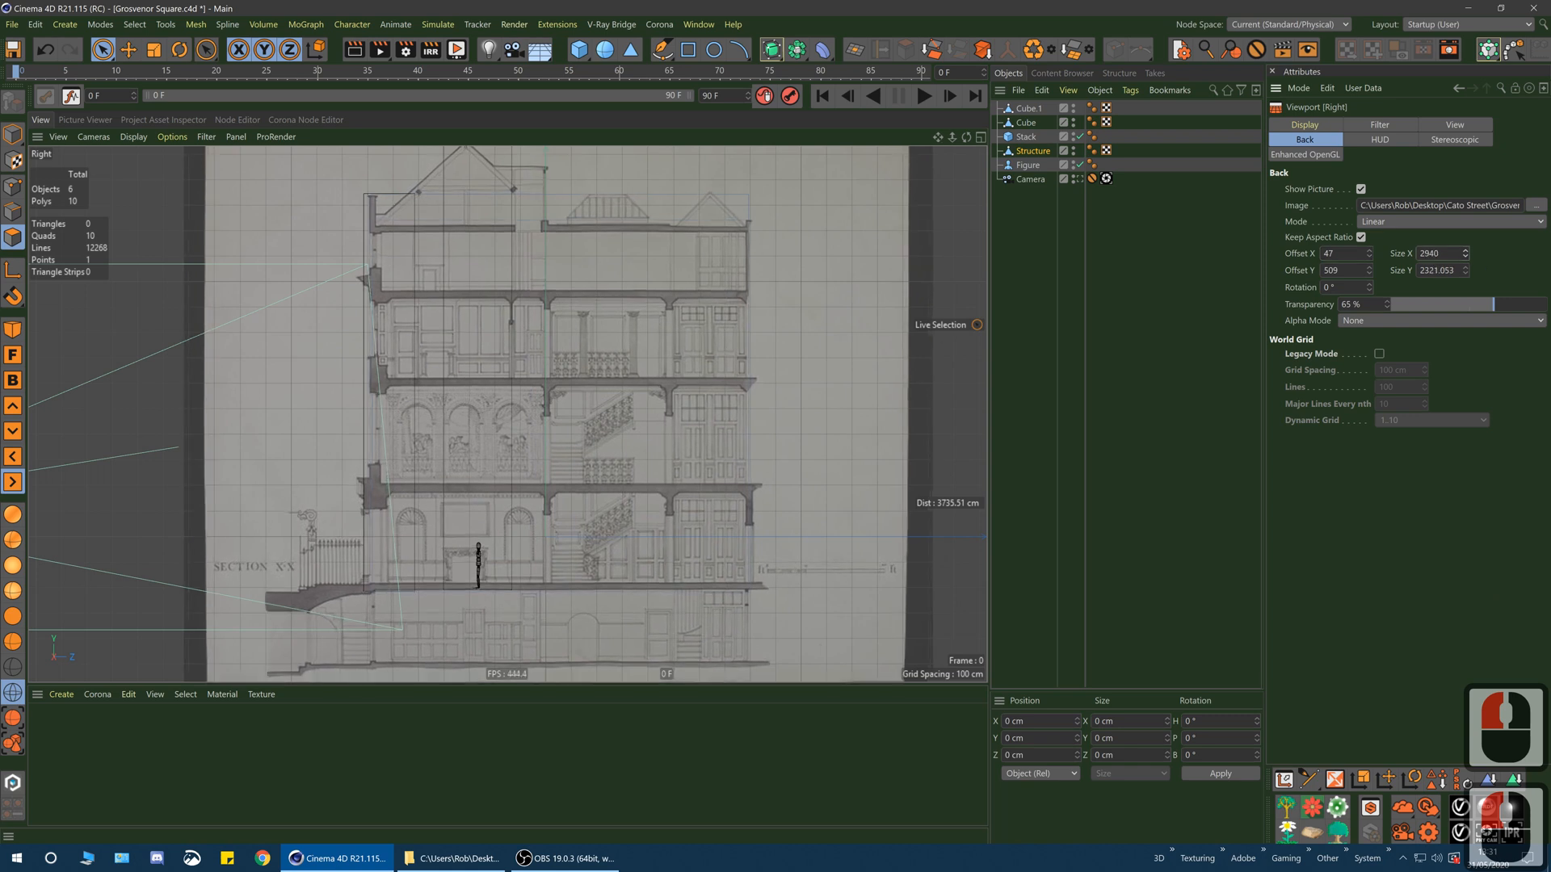
- Stretch the section drawing without keeping its aspect ratio, using Size X 2915, Size Y 2389.053, Offset X 55 and Offset Y 508
click(1361, 238)
drag(1468, 257, 1468, 260)
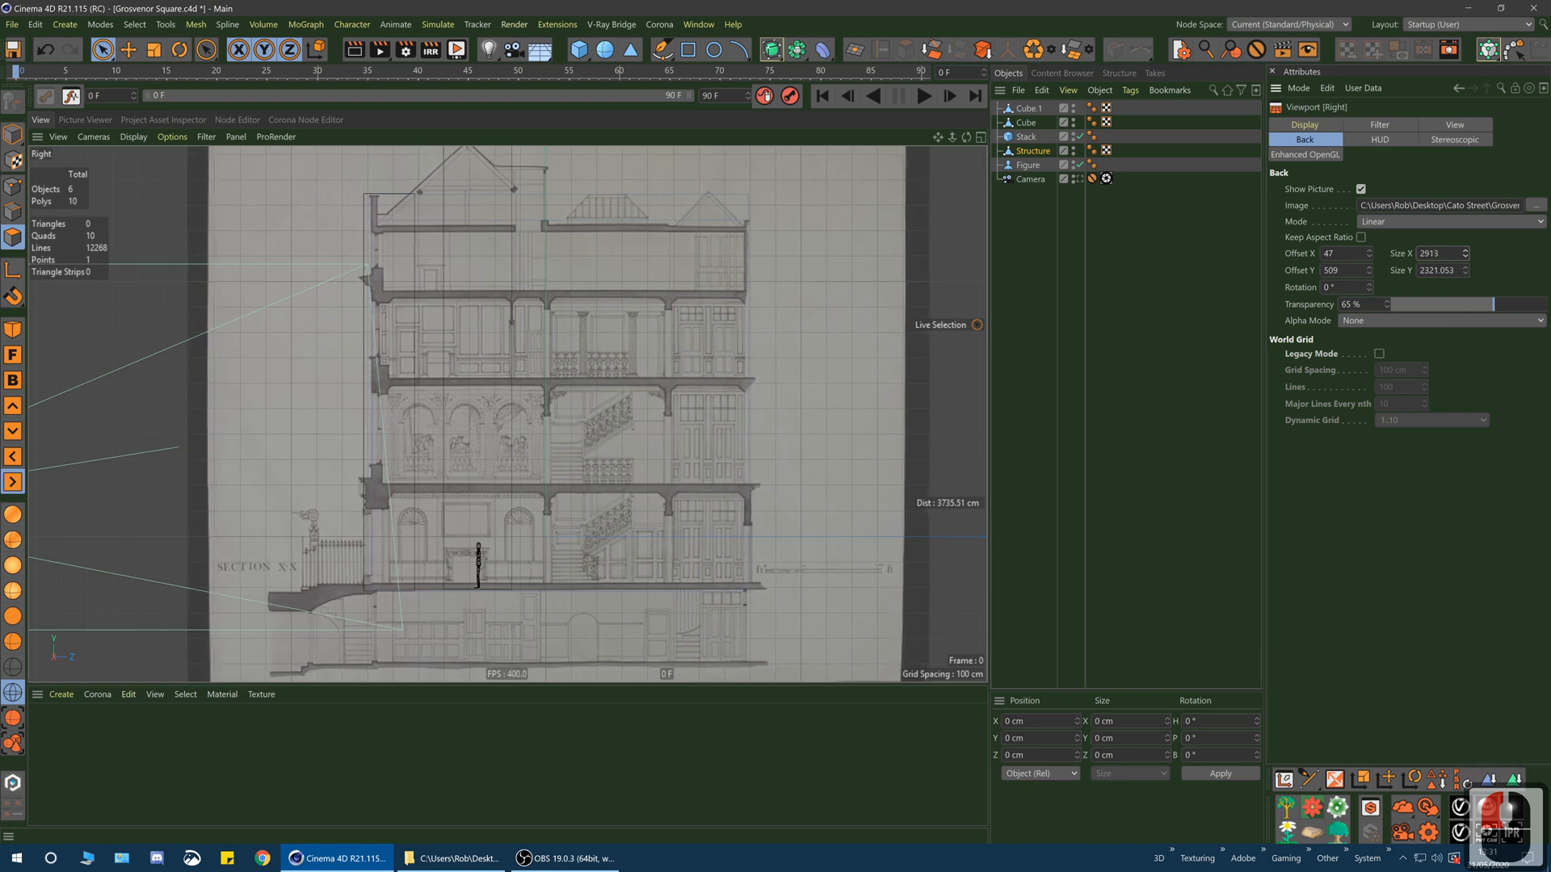
drag(1371, 256, 1371, 251)
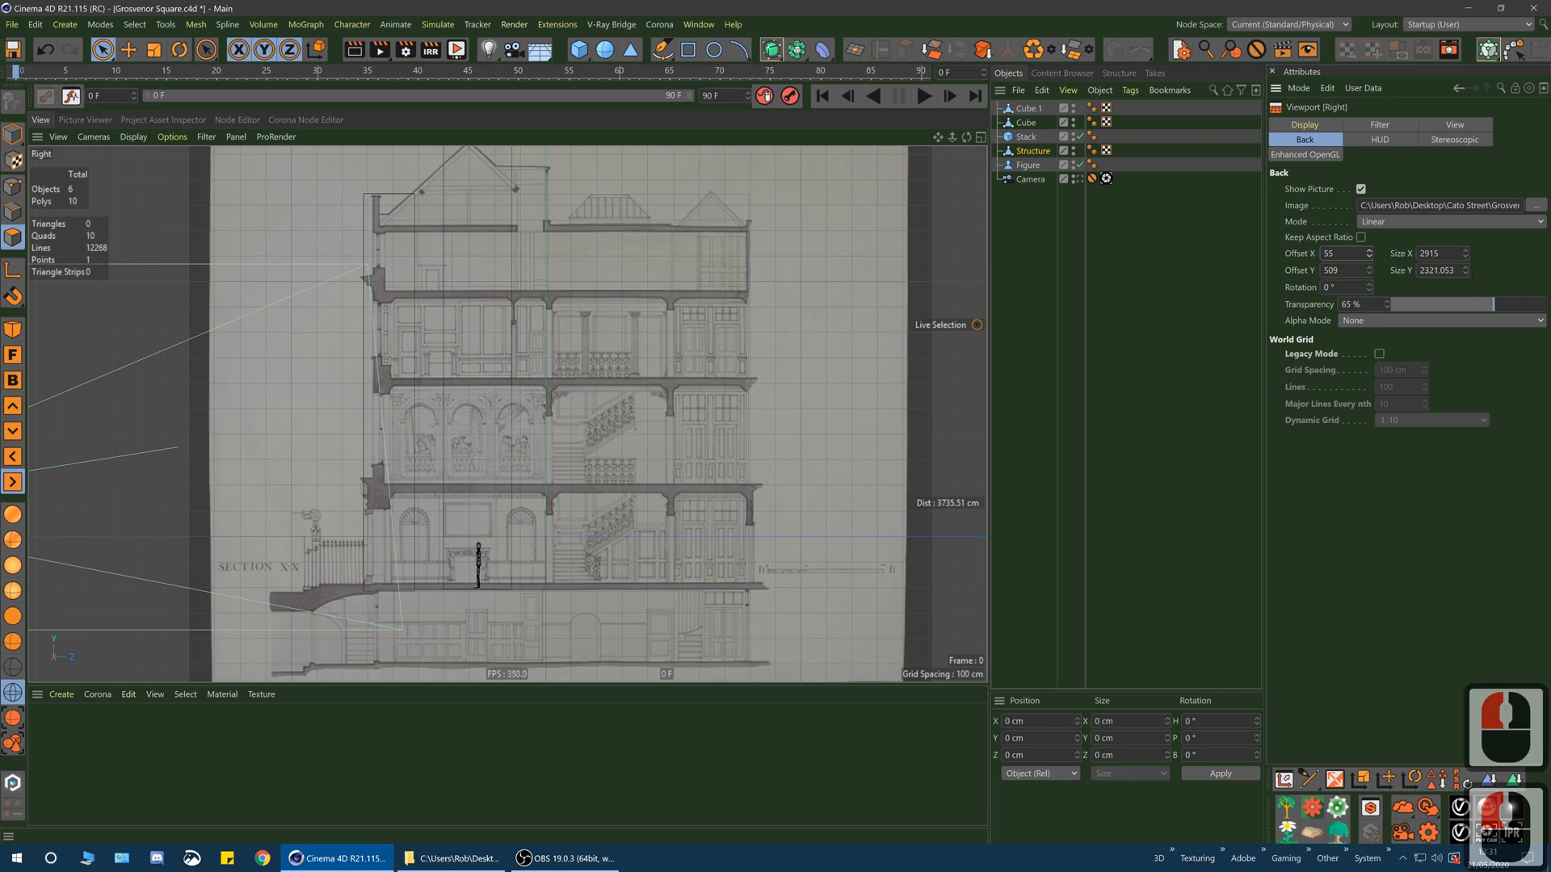
drag(1466, 270, 1466, 257)
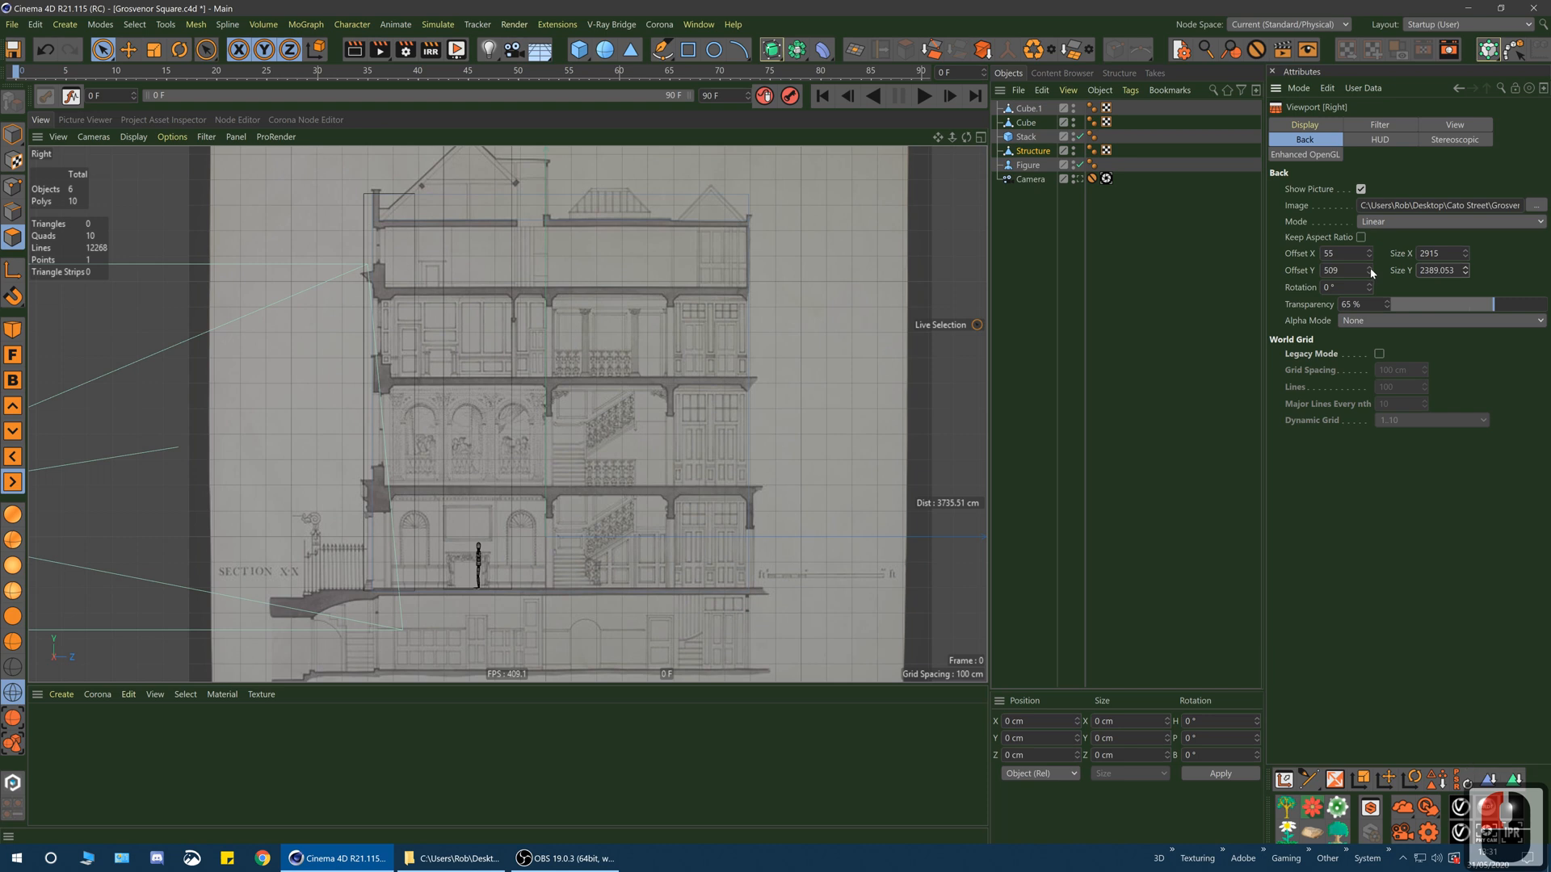
drag(1369, 271, 1369, 271)
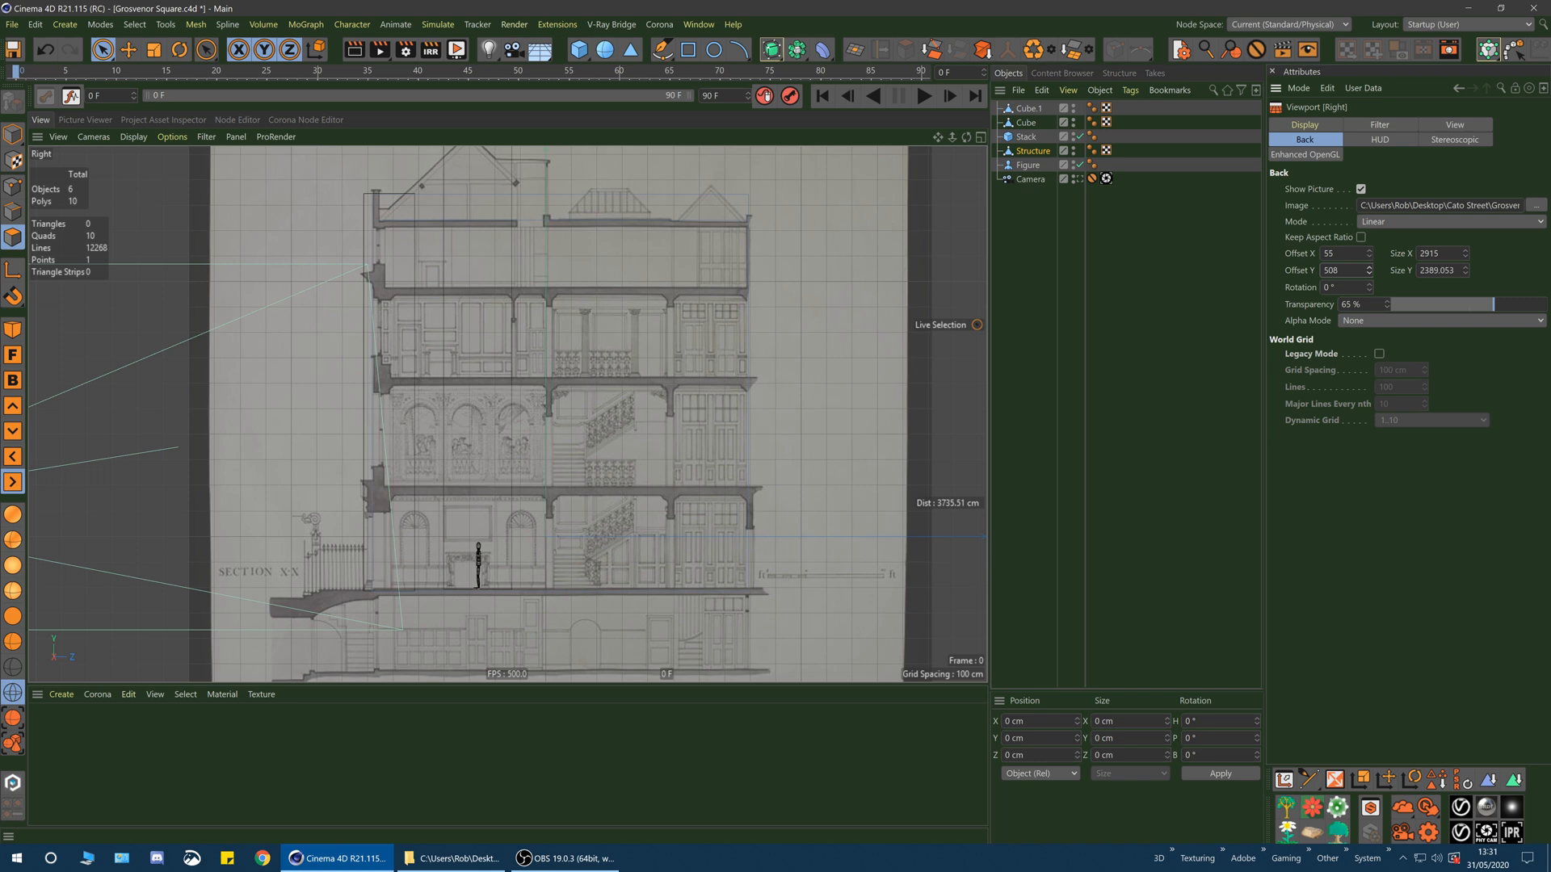
click(1370, 270)
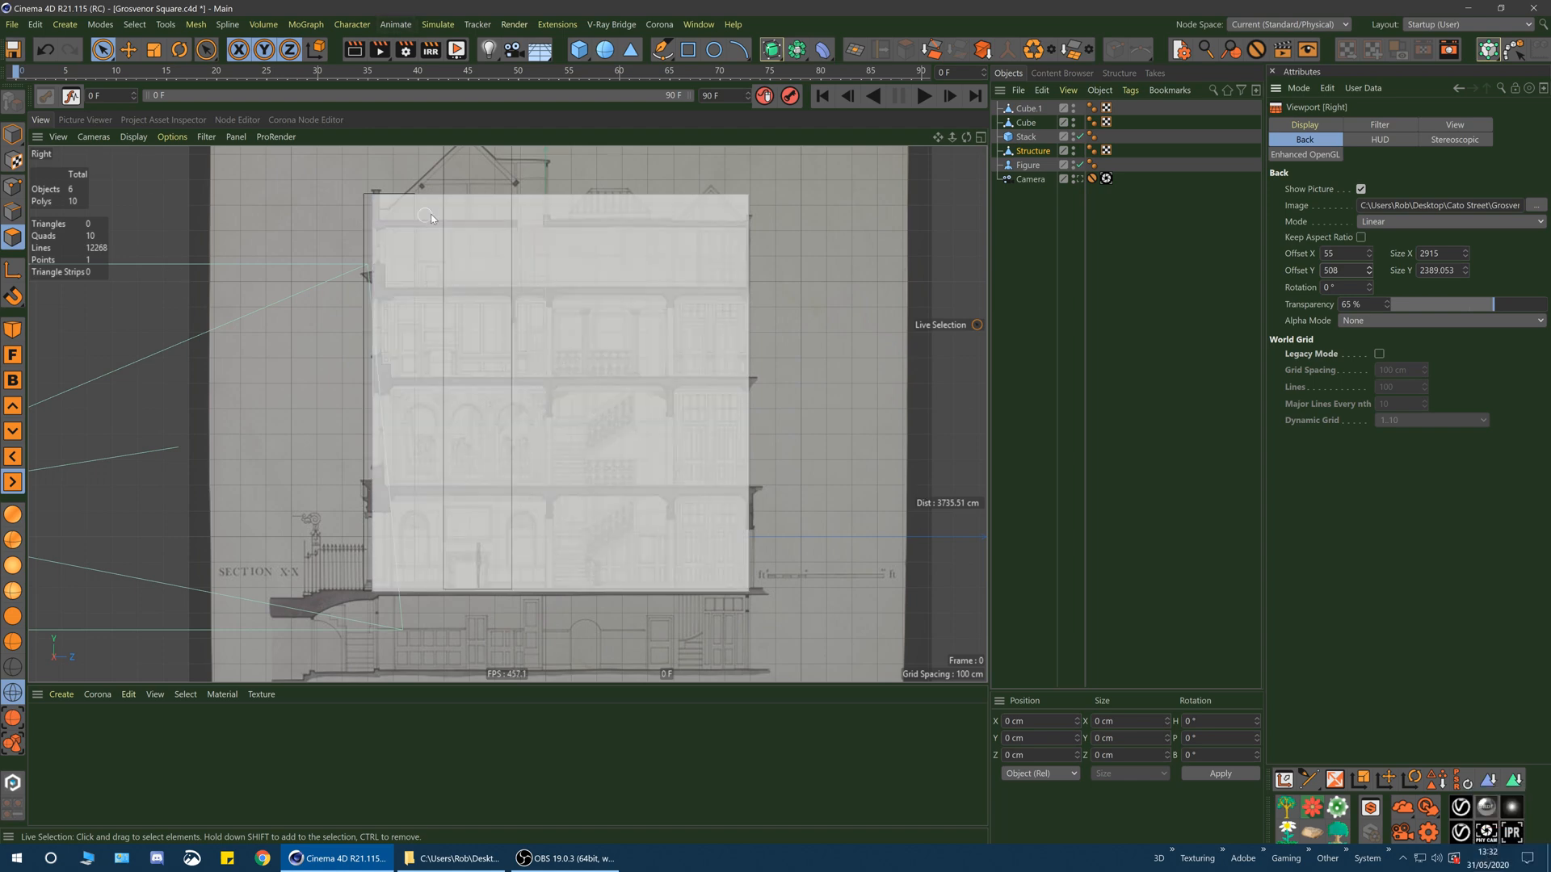
- Examine how the section drawing's front parapet and roof line up with the upper band of Structure
scroll(388, 202, up, 5)
alt+right_drag(435, 179, 469, 179)
alt+middle_drag(467, 303, 513, 395)
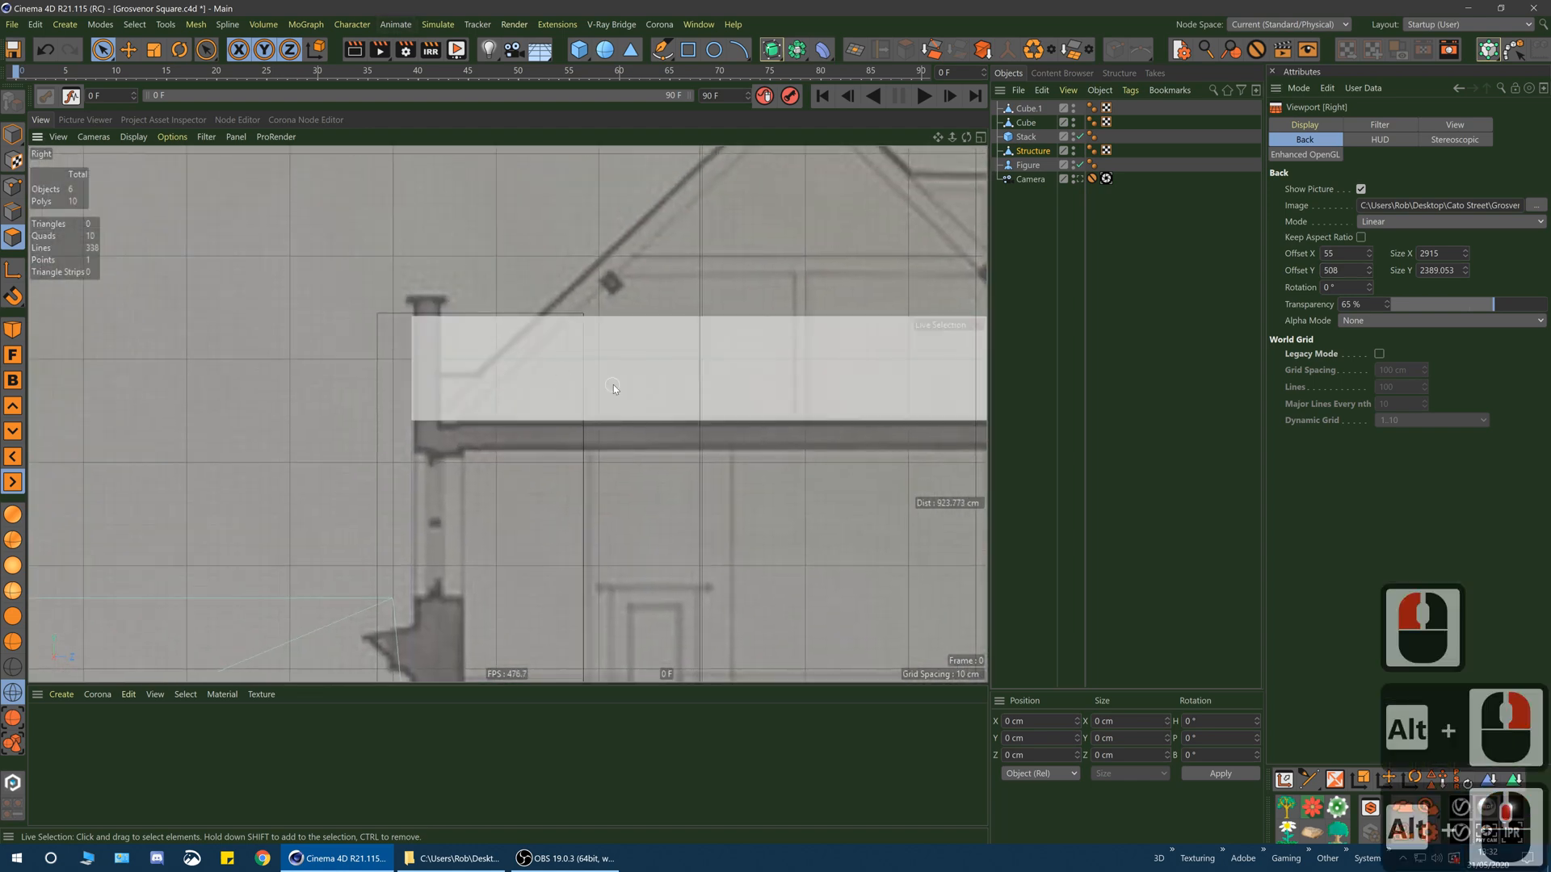
alt+right_drag(806, 344, 717, 369)
alt+middle_drag(717, 369, 468, 424)
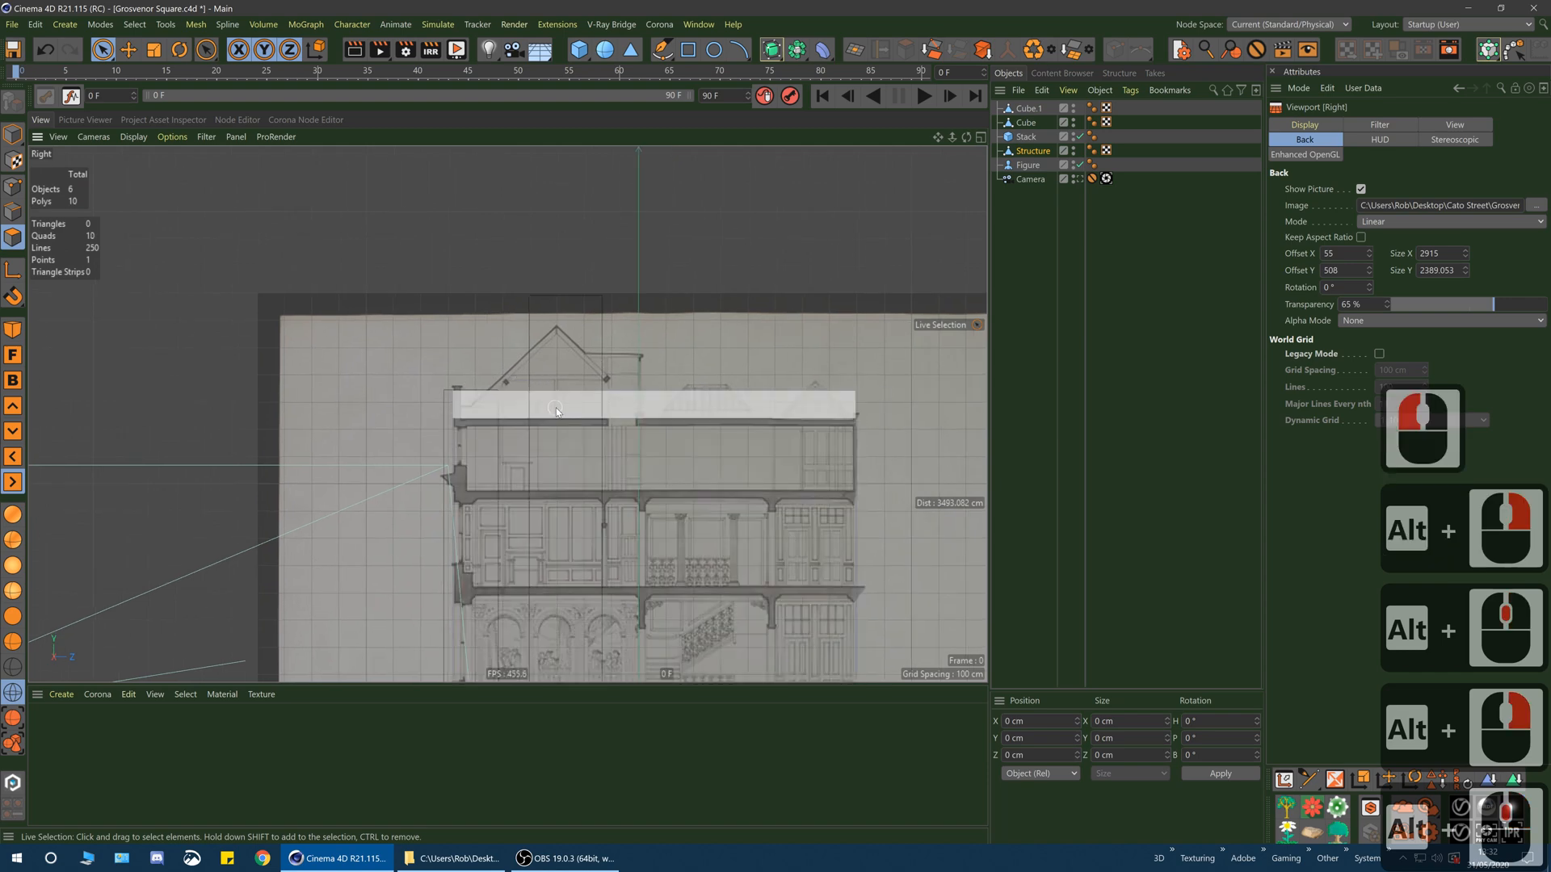
- Select a side polygon of Structure's upper band and show the perspective view shaded with edge lines
click(642, 406)
middle_click(616, 350)
middle_click(485, 307)
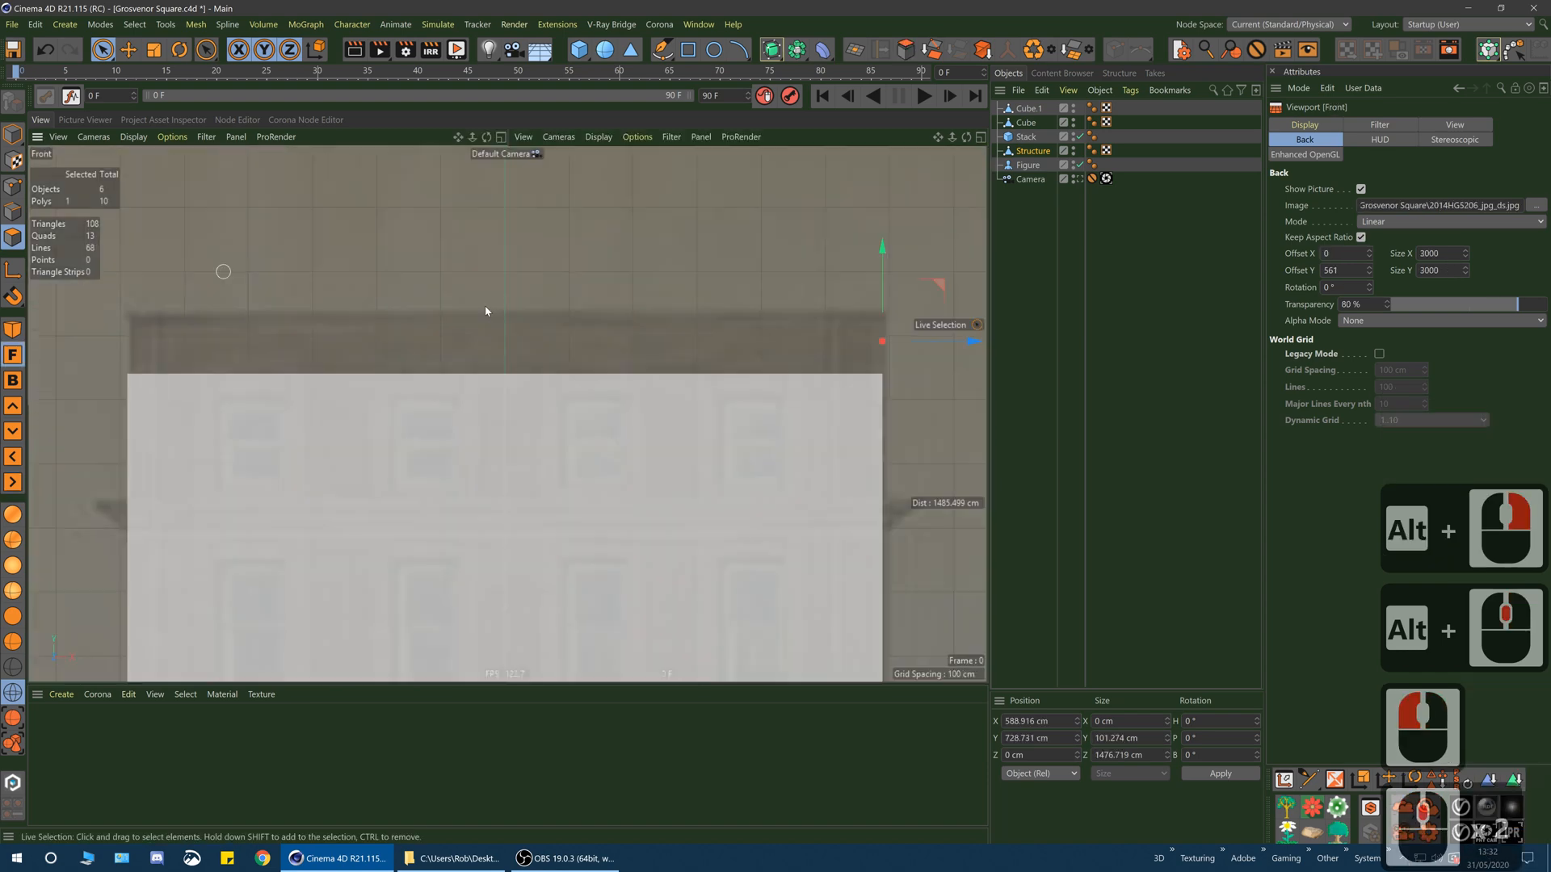
click(9, 337)
alt+drag(460, 400, 243, 592)
alt+right_drag(508, 414, 427, 478)
alt+middle_drag(427, 478, 493, 453)
alt+right_drag(494, 453, 550, 364)
alt+middle_drag(551, 363, 502, 391)
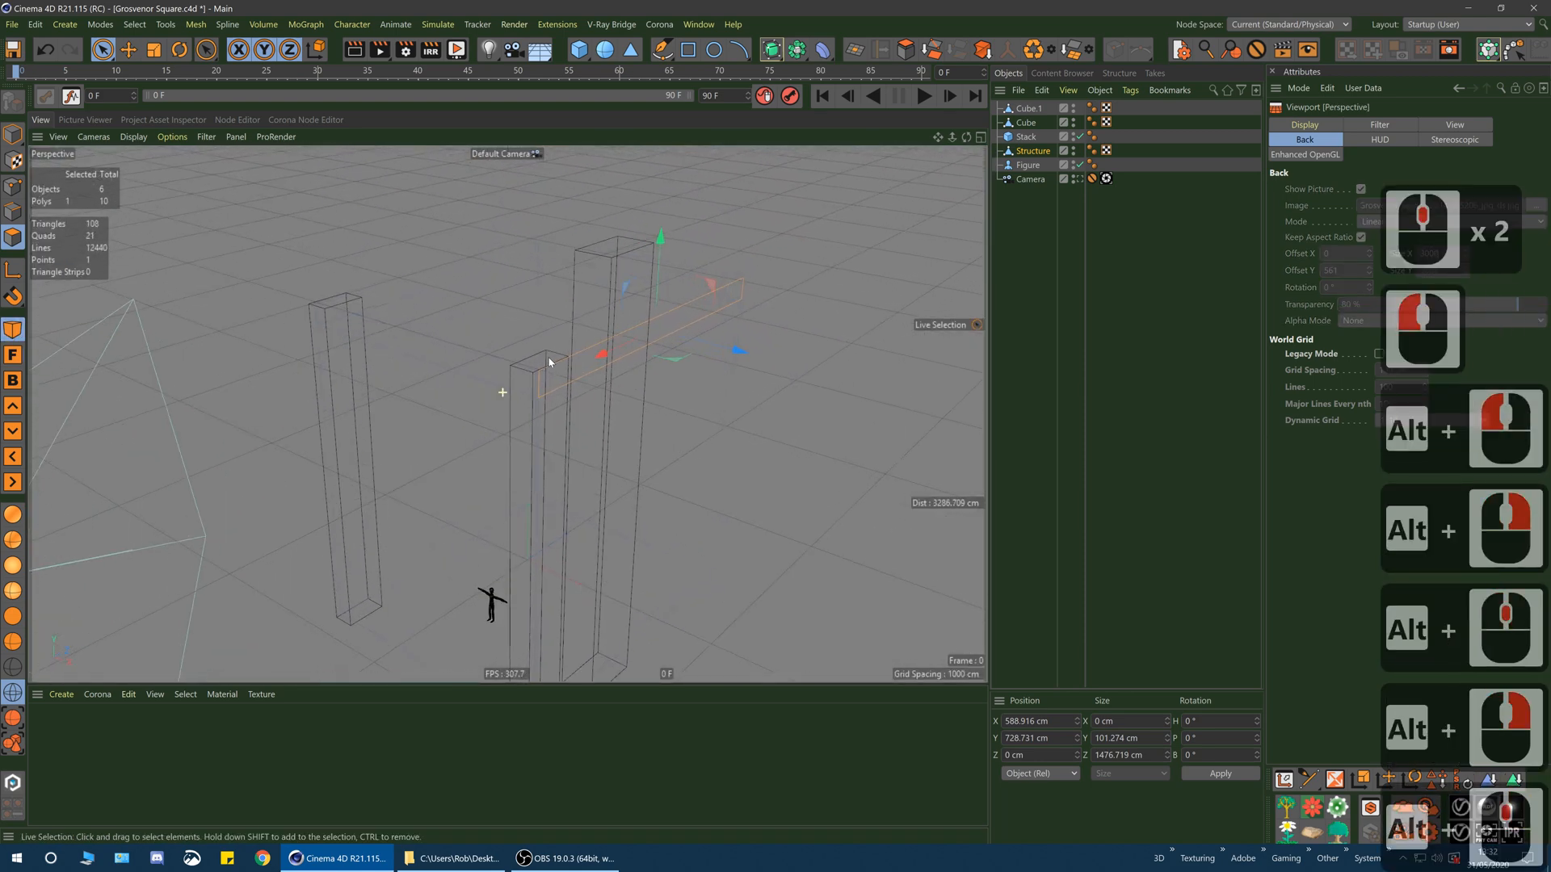
alt+right_drag(502, 392, 517, 388)
click(12, 591)
alt+middle_drag(482, 307, 478, 390)
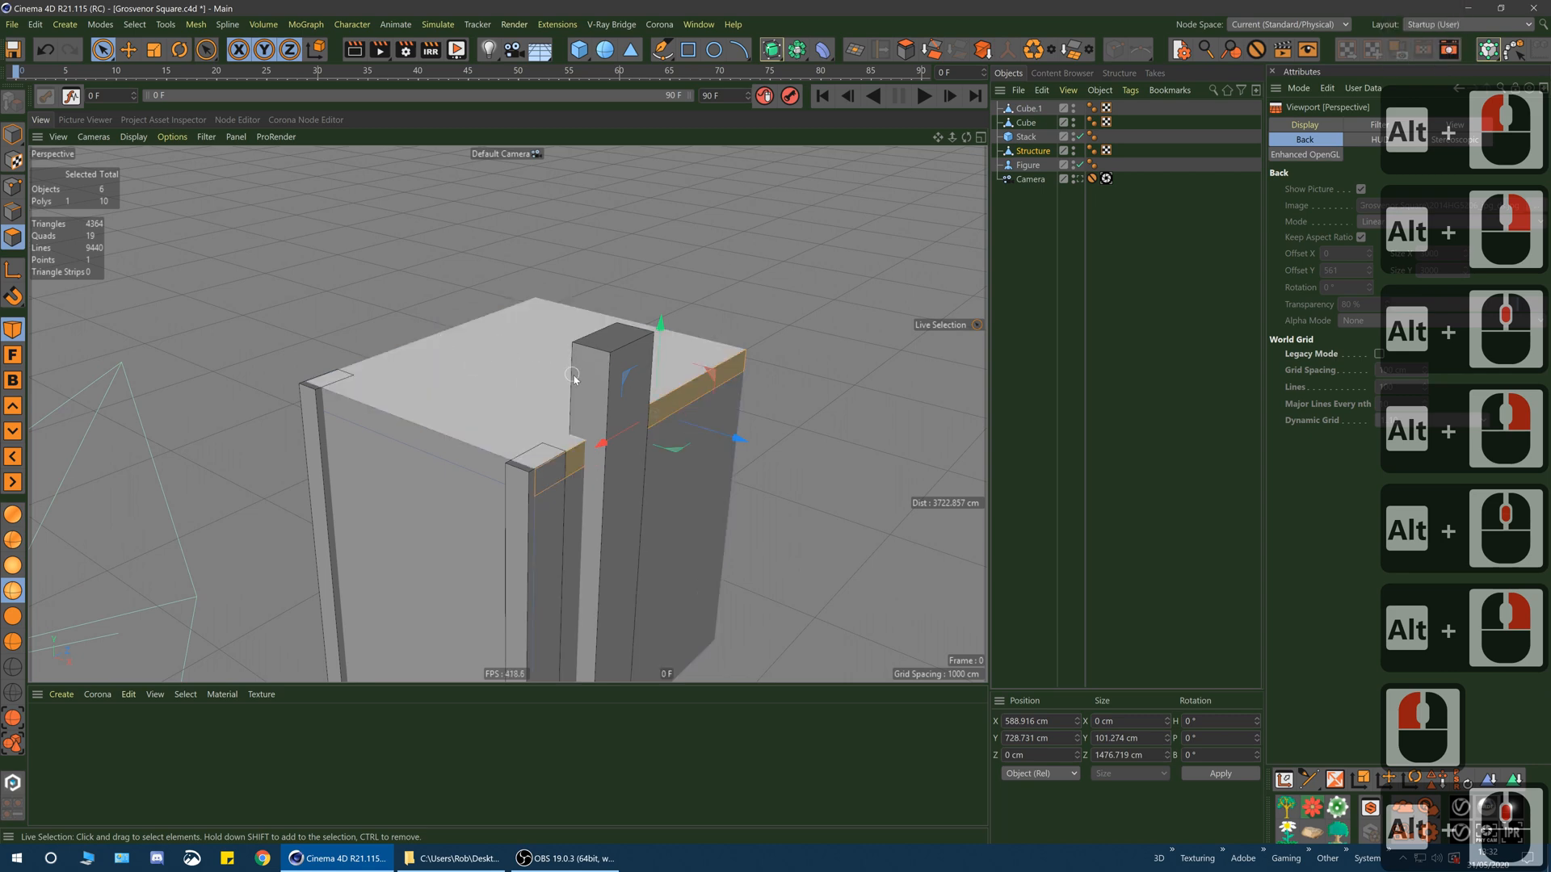
- Delete Structure's top face together with the side and rear polygons of its upper band, leaving the front parapet
mouse_move(572, 375)
mouse_down()
mouse_move(592, 401)
mouse_move(686, 401)
mouse_move(715, 371)
mouse_move(663, 341)
mouse_move(763, 341)
mouse_up()
shift+click(415, 403)
alt+drag(416, 405, 557, 420)
shift+click(174, 404)
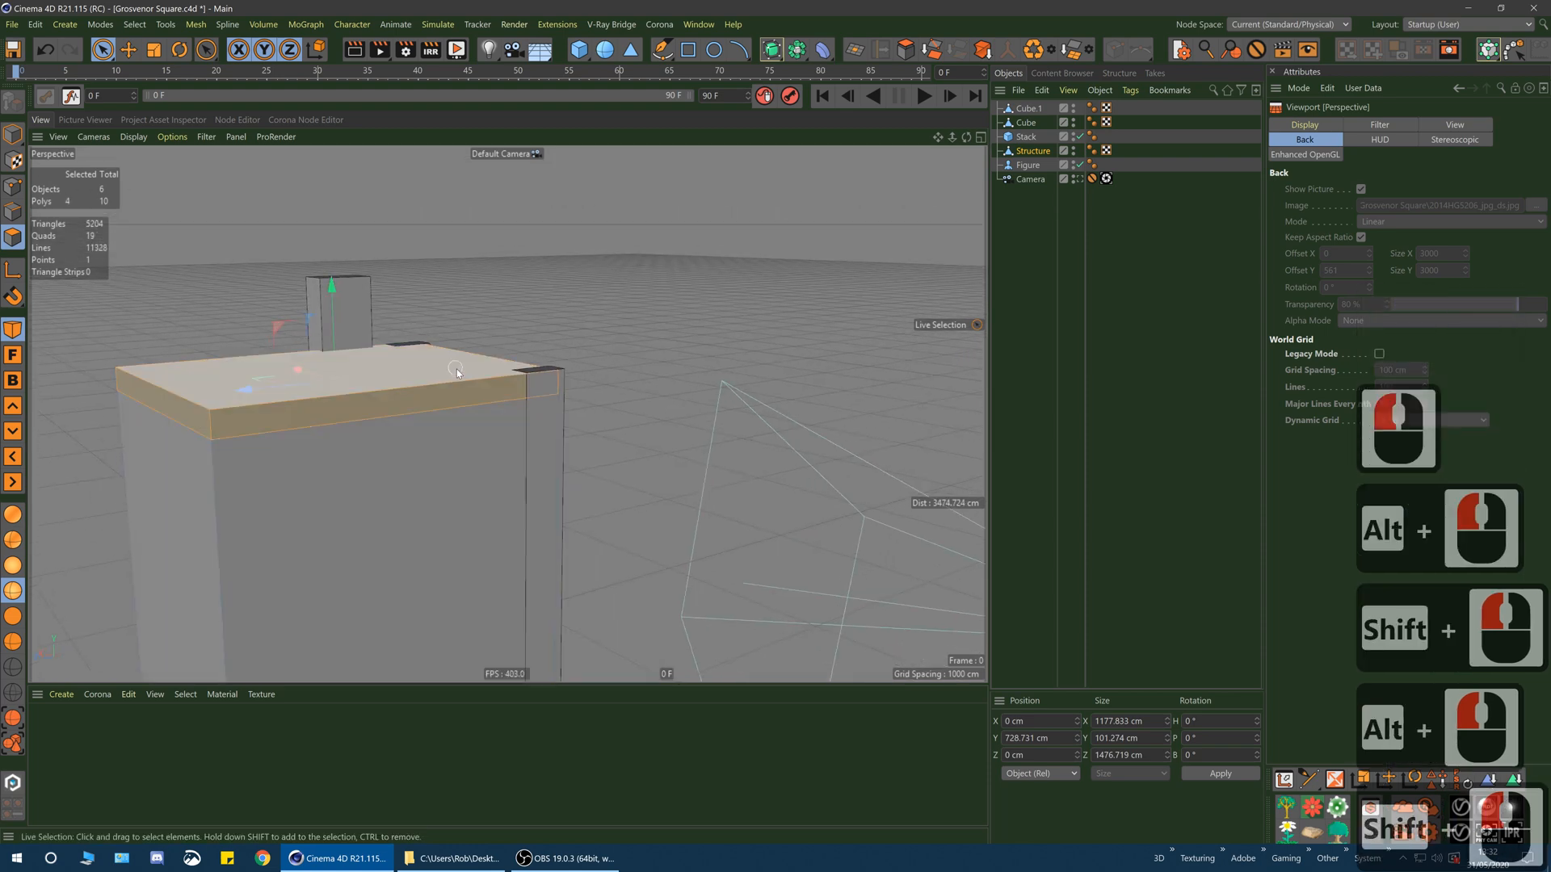
key(Delete)
- Extrude the top edges of Structure's two side walls upward to a height of Y 1018.084 cm
alt+drag(457, 370, 89, 467)
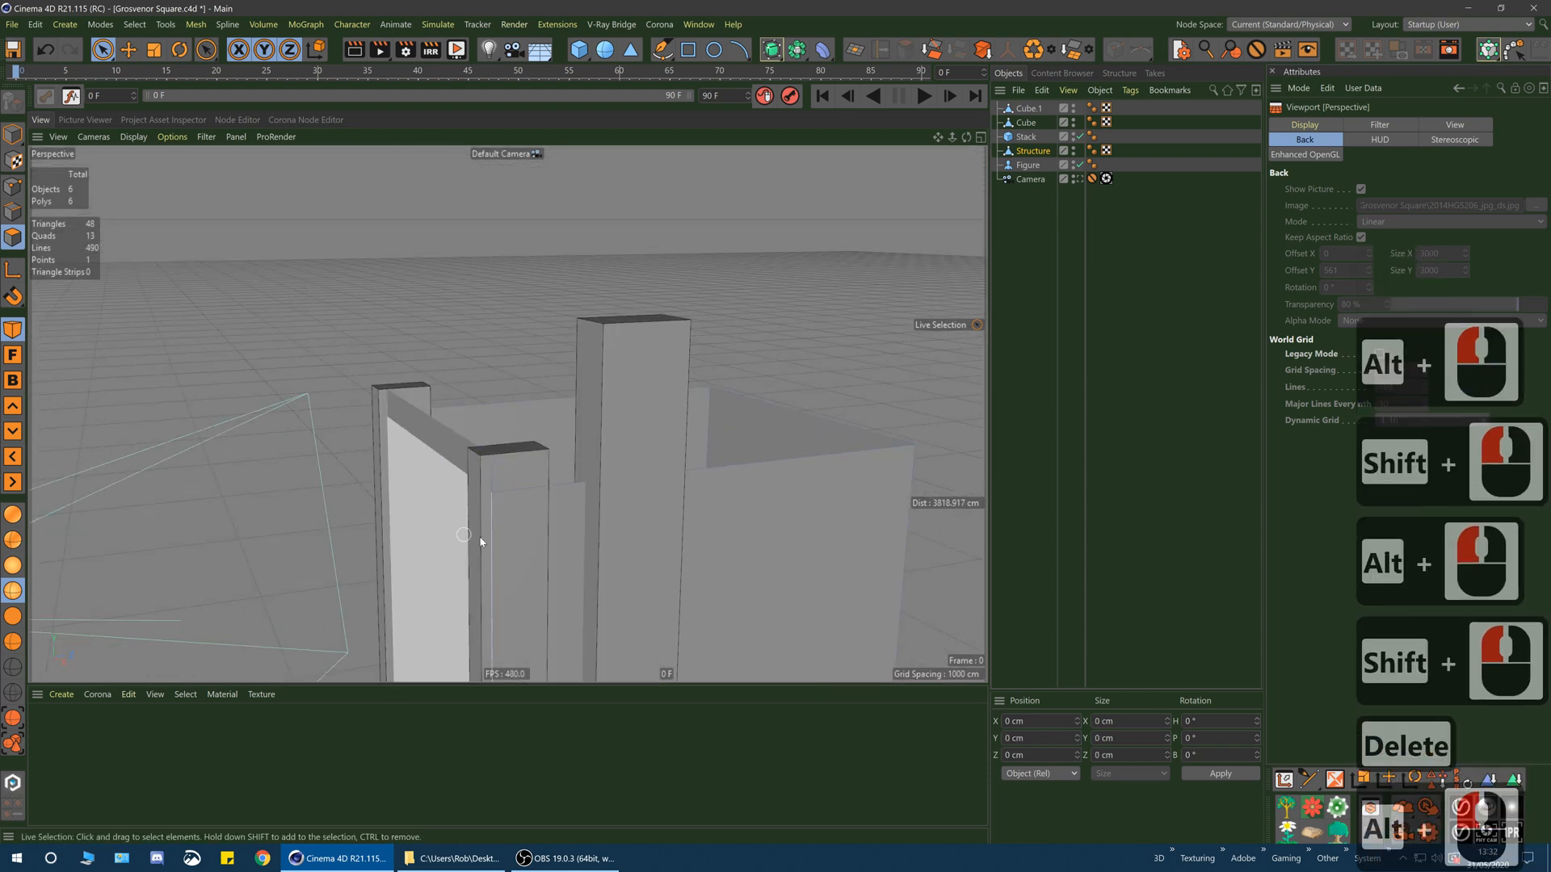
alt+middle_drag(478, 466, 448, 460)
alt+drag(449, 459, 491, 499)
alt+drag(505, 412, 651, 481)
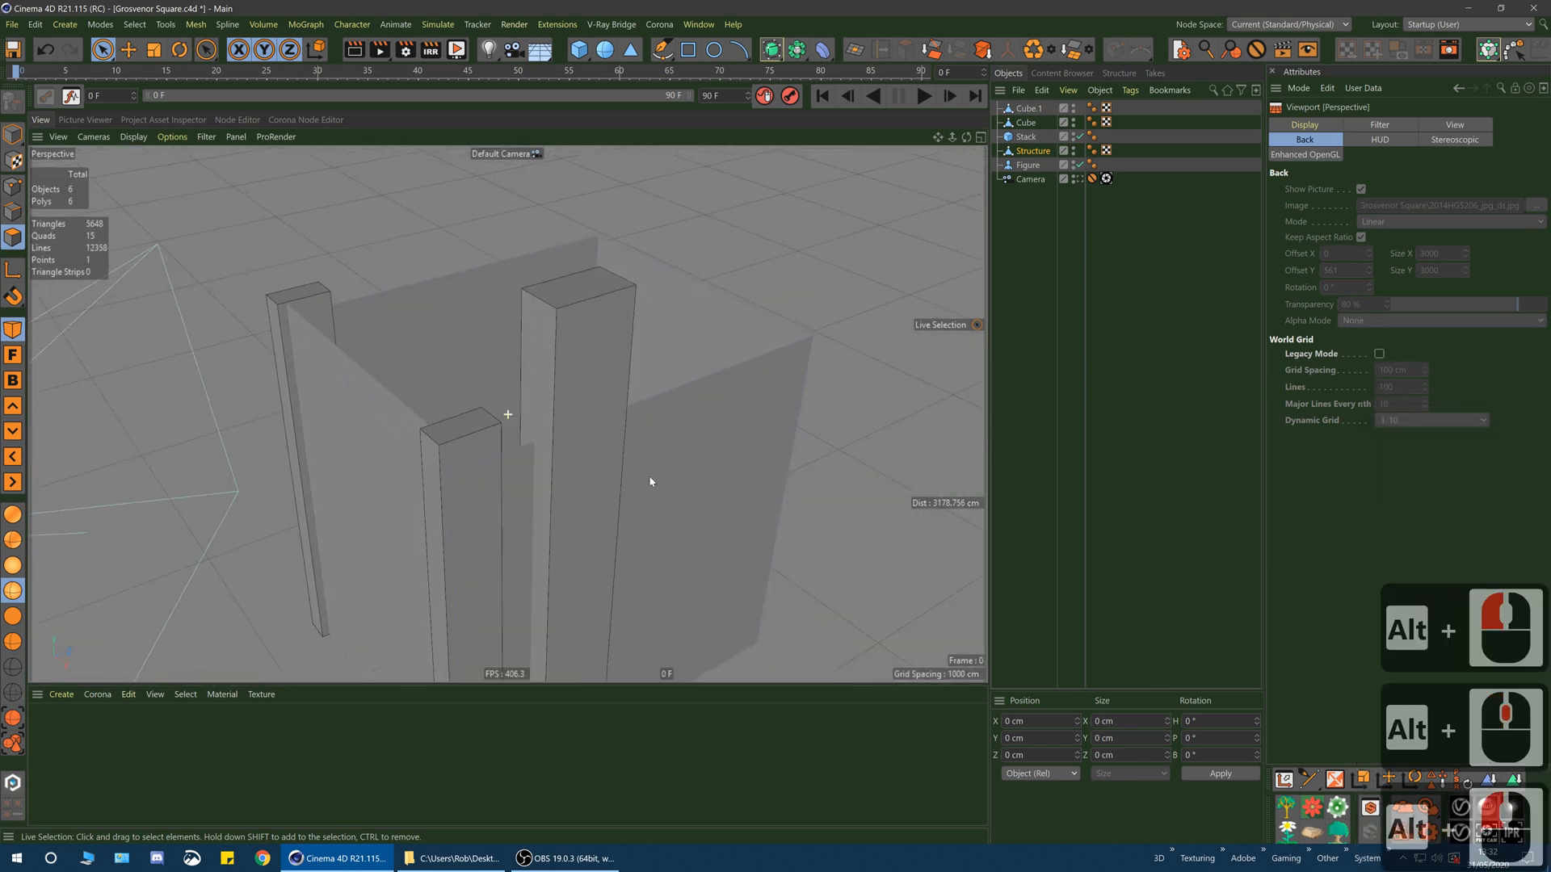
alt+middle_drag(651, 482, 603, 427)
alt+drag(529, 281, 524, 247)
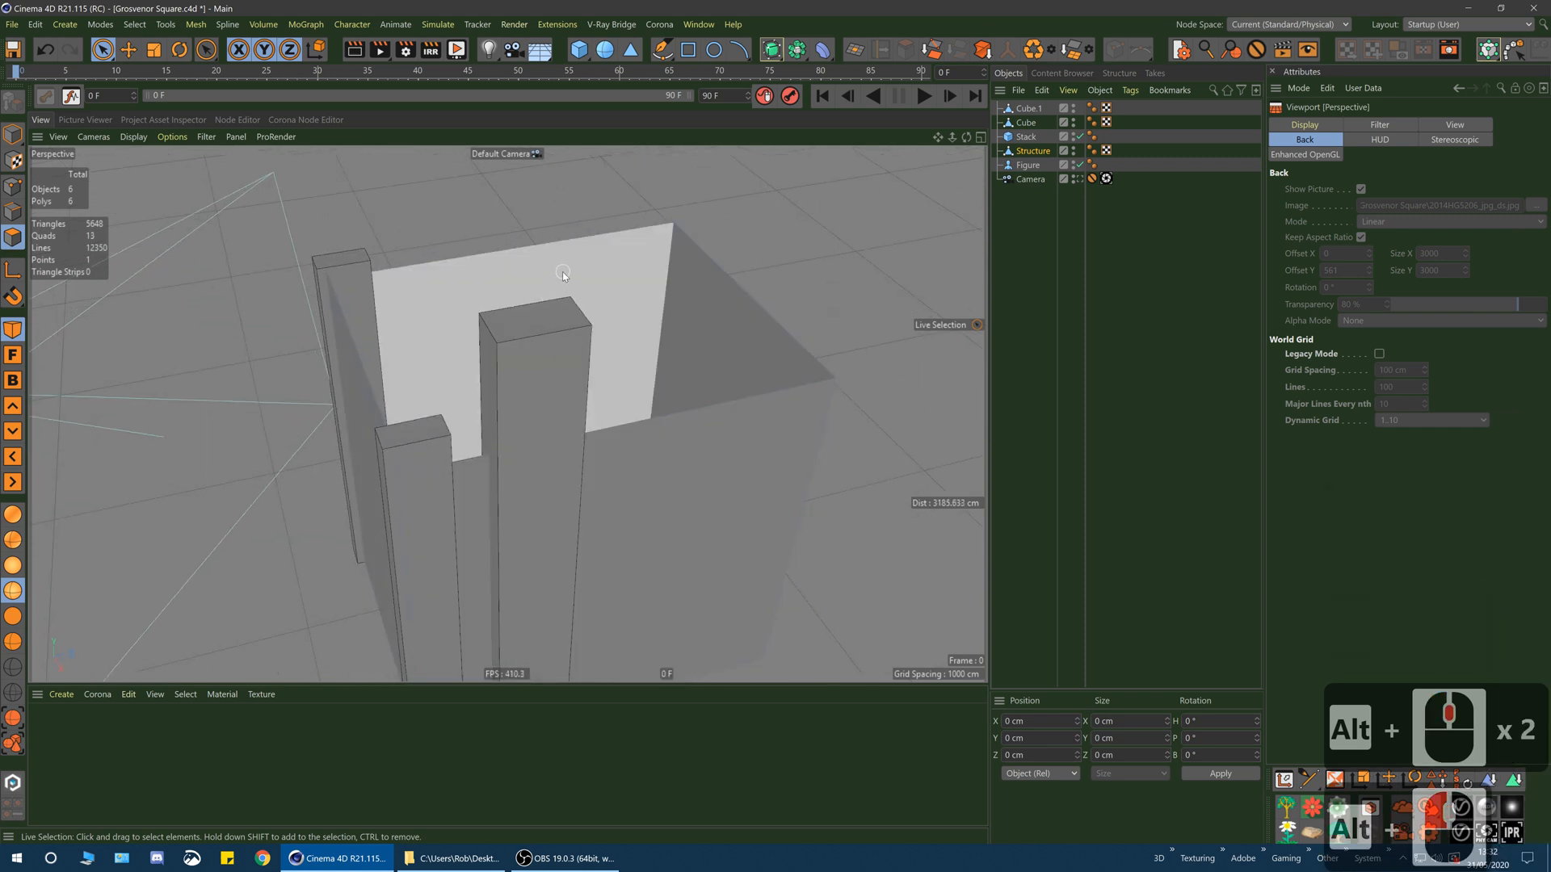
key(2)
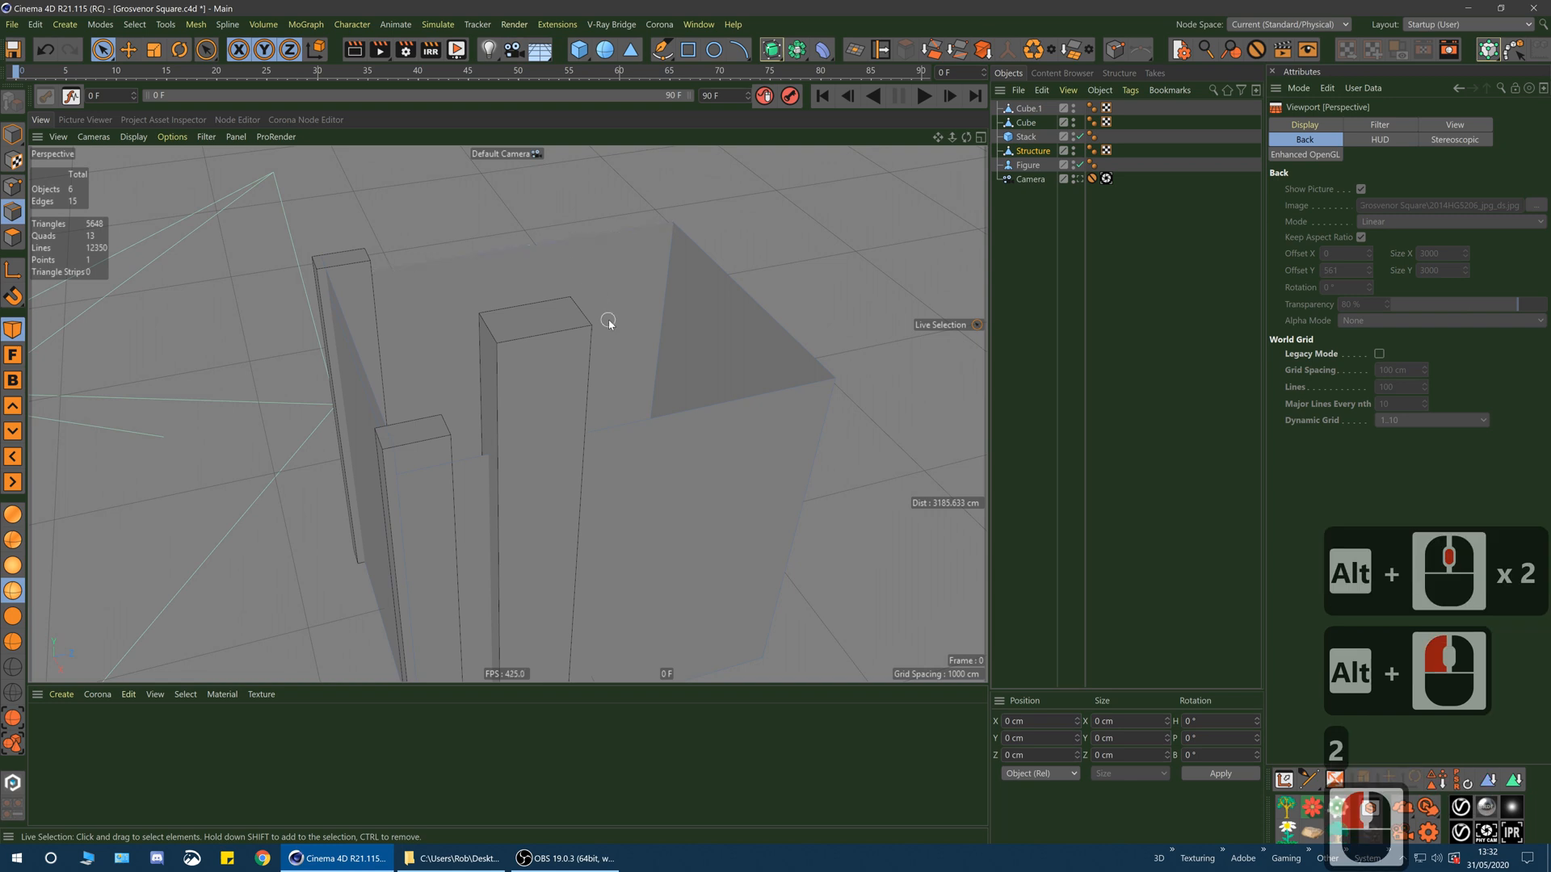
click(559, 235)
shift+click(610, 429)
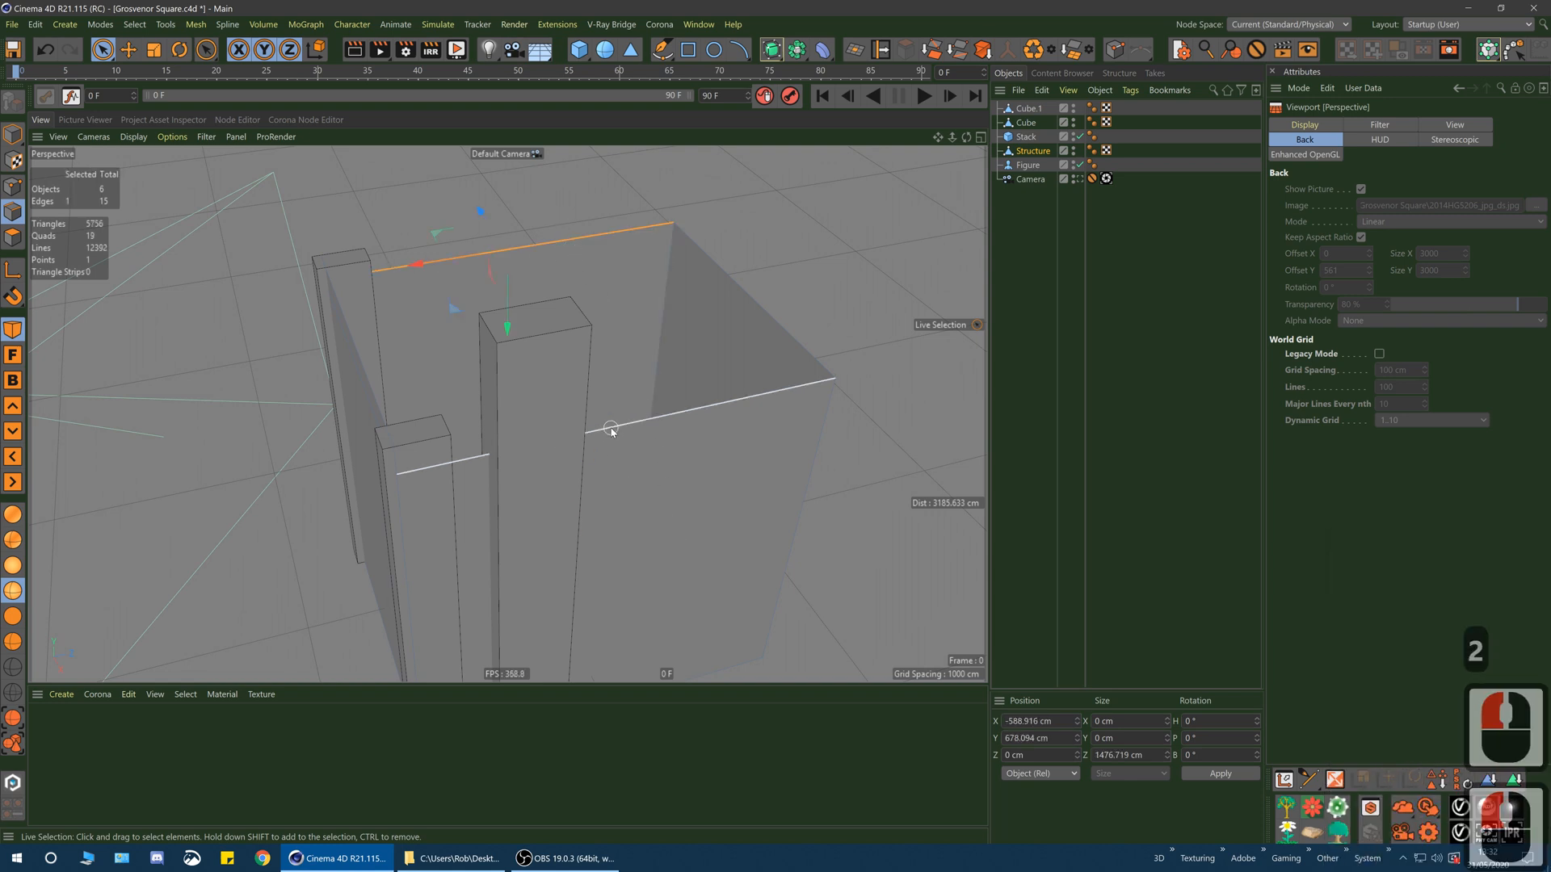
alt+drag(634, 475, 611, 162)
- Align the extruded side edges with the section drawing's main roof ridge in the Right view, at Y 1016.602 cm
middle_click(677, 338)
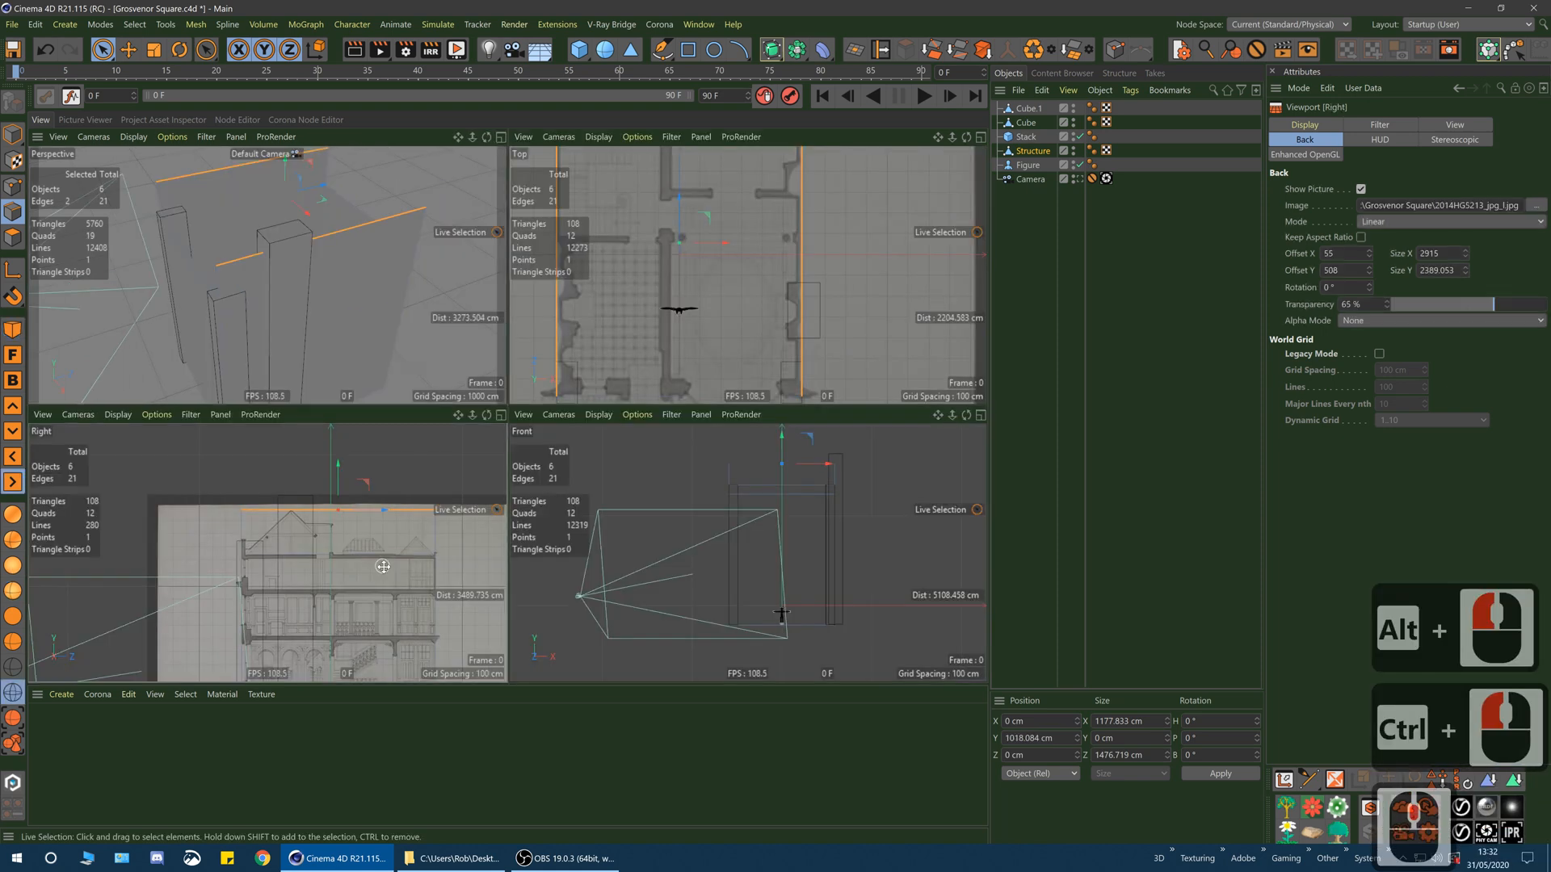
middle_click(389, 558)
ctrl+drag(653, 238, 655, 233)
alt+right_drag(525, 368, 568, 317)
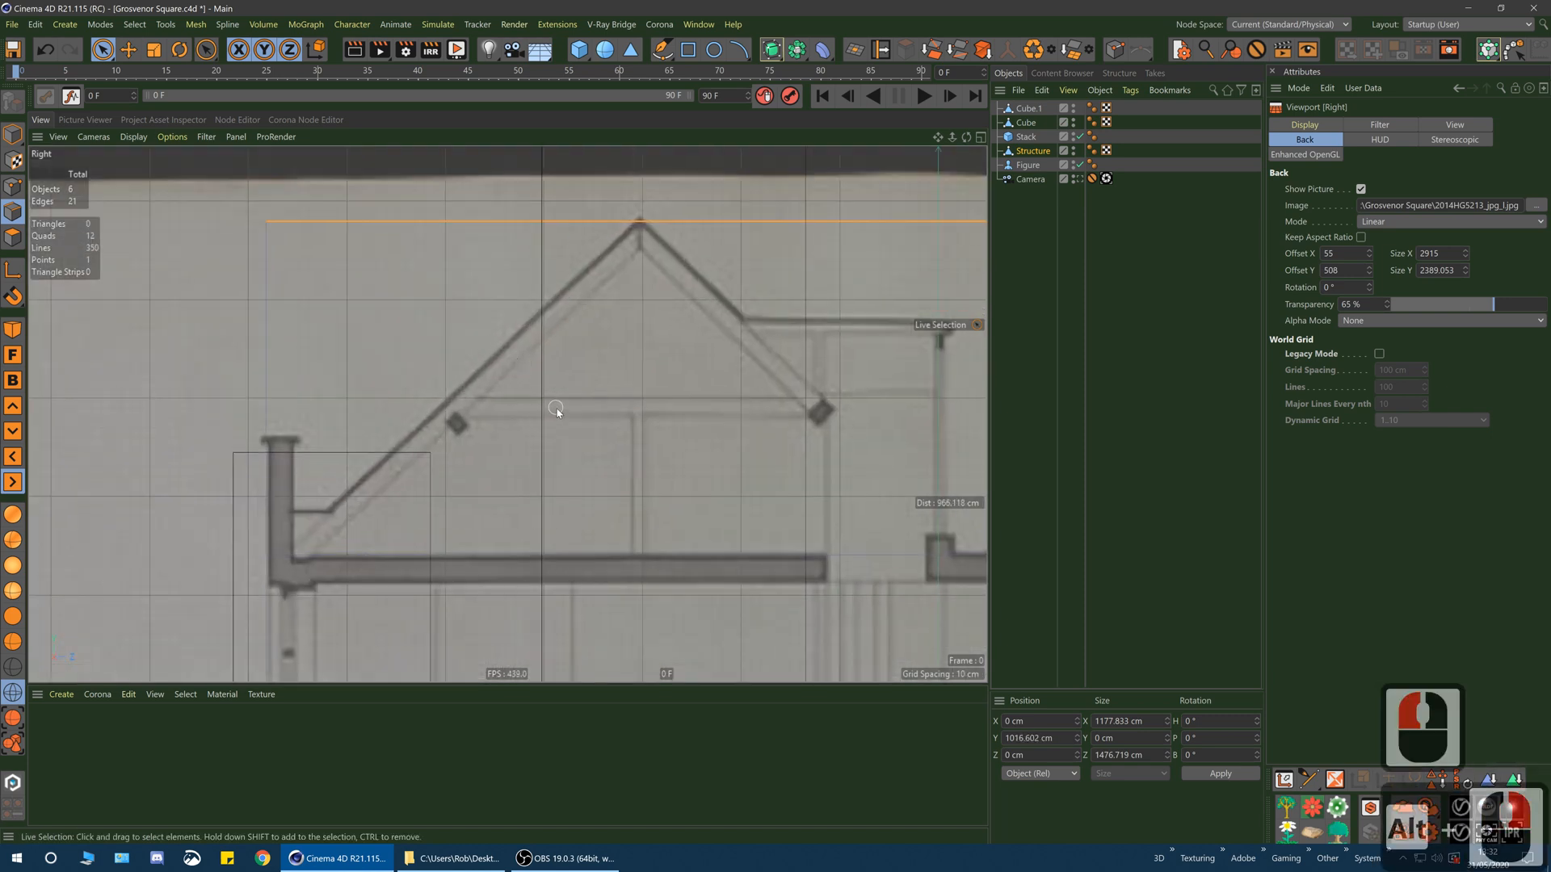
alt+right_drag(555, 409, 563, 332)
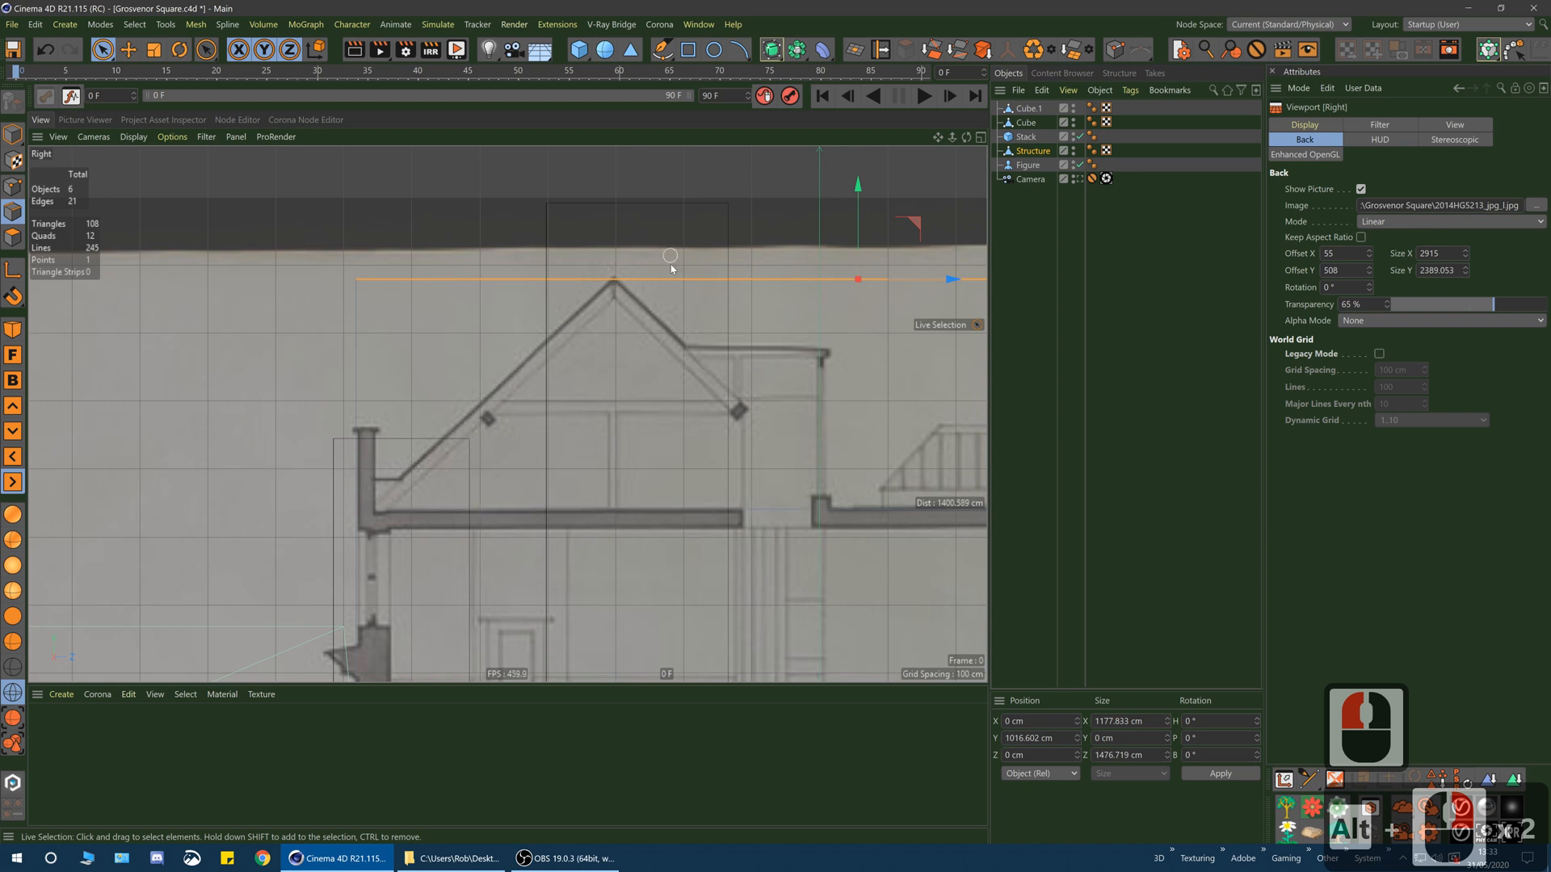
alt+middle_drag(660, 380, 513, 386)
alt+right_drag(514, 387, 502, 400)
alt+middle_drag(596, 389, 549, 385)
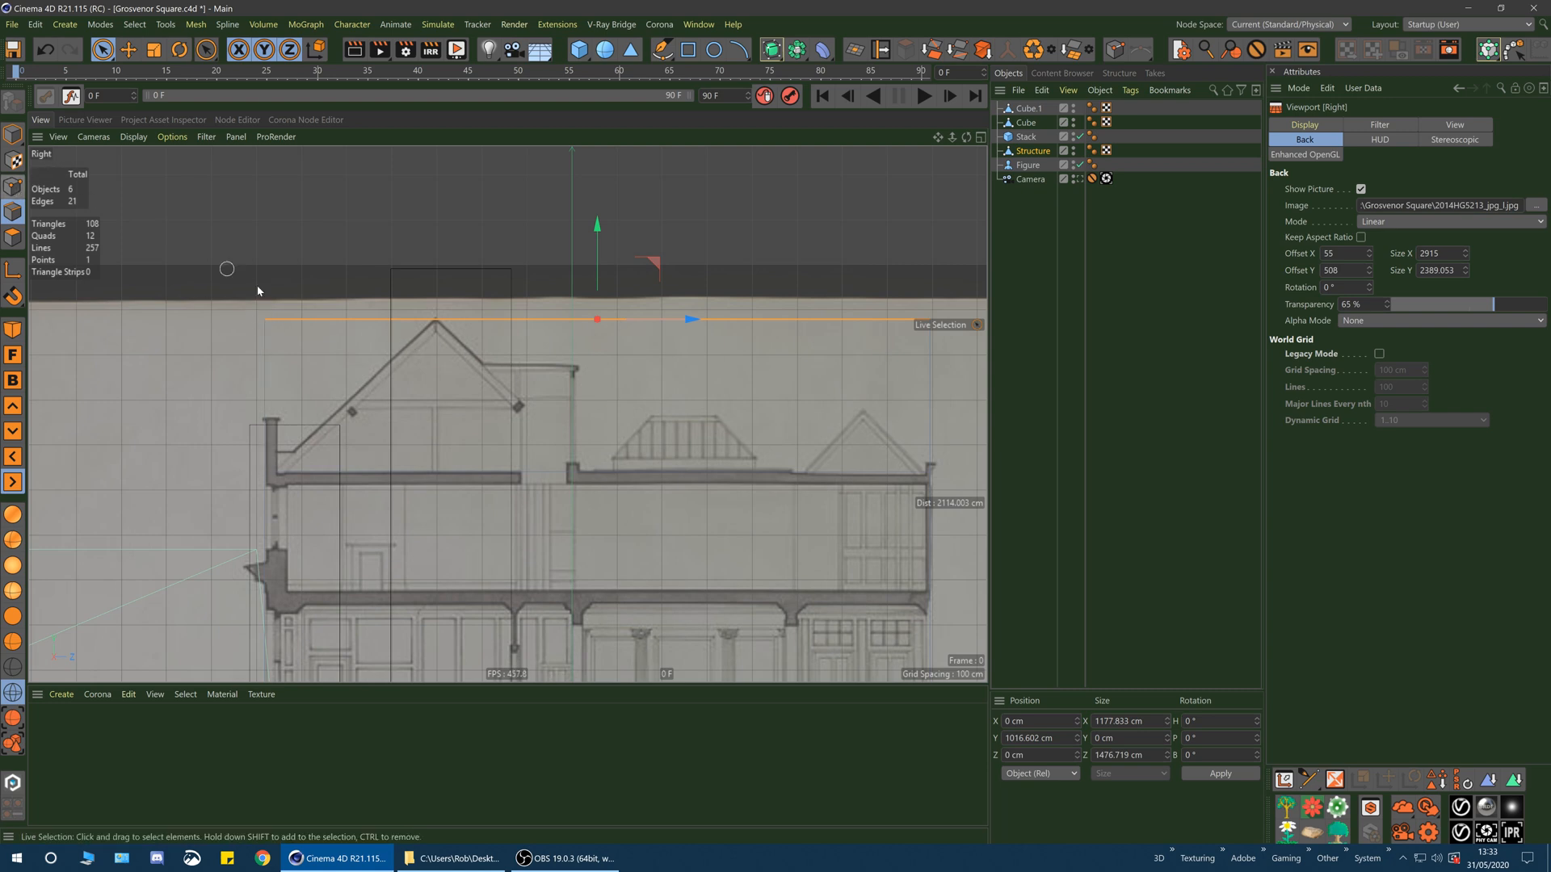
- Loop-cut Structure at the main roof ridge, at about 25.7%, and at the peak of the small rear gable
click(13, 237)
key(k)
key(l)
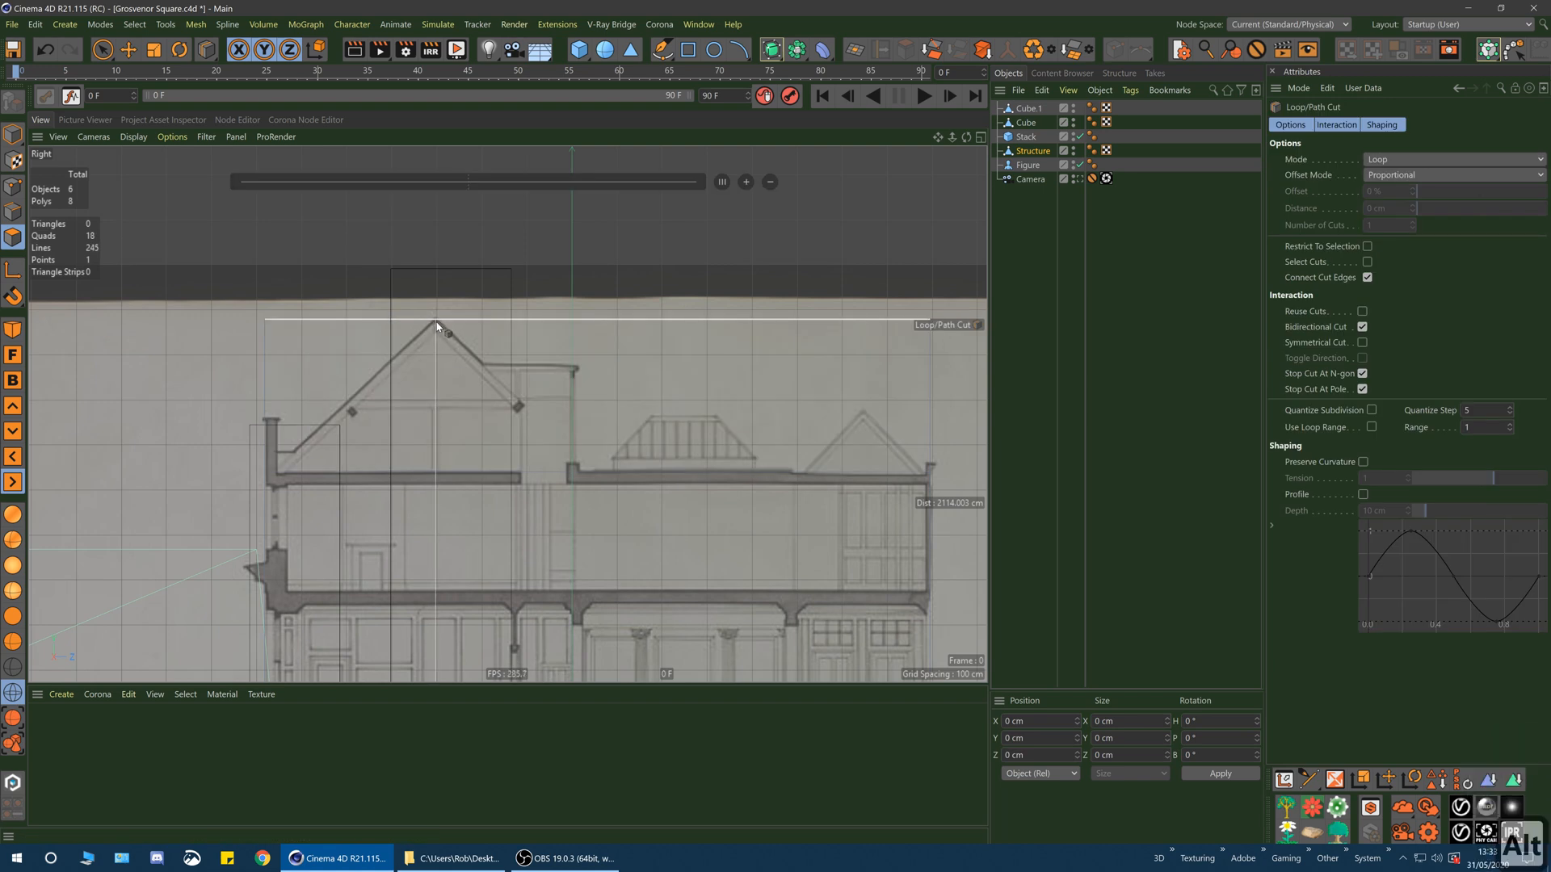
click(437, 326)
alt+middle_drag(693, 374, 536, 363)
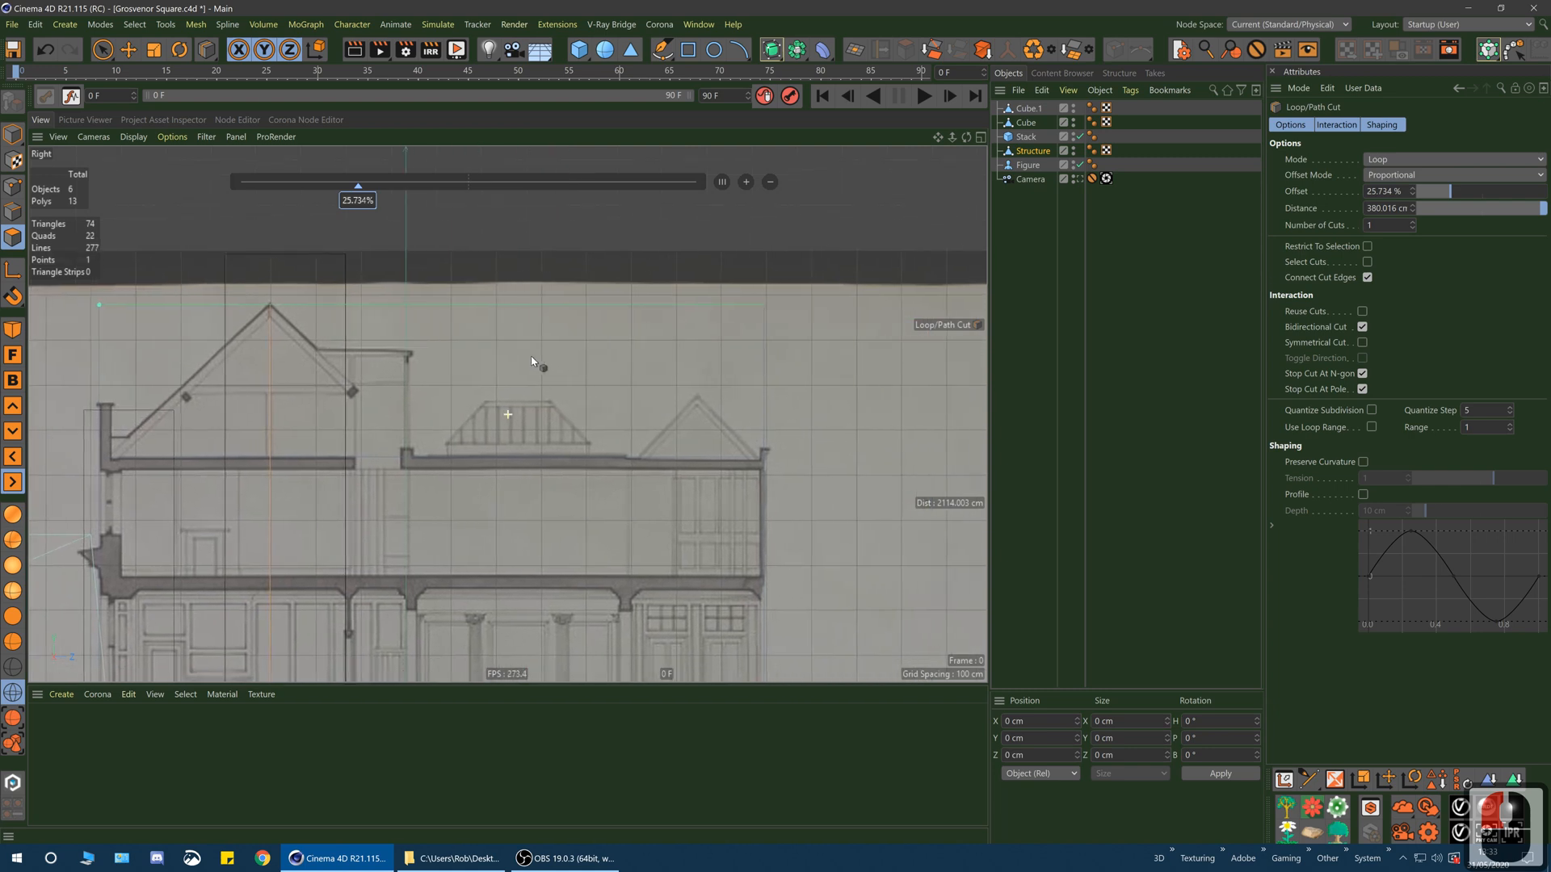
click(700, 310)
- Undo the latest edits to Structure back to the two roof peak loop cuts
key(ctrl+z)
key(ctrl+z)
key(ctrl+z)
key(ctrl+z)
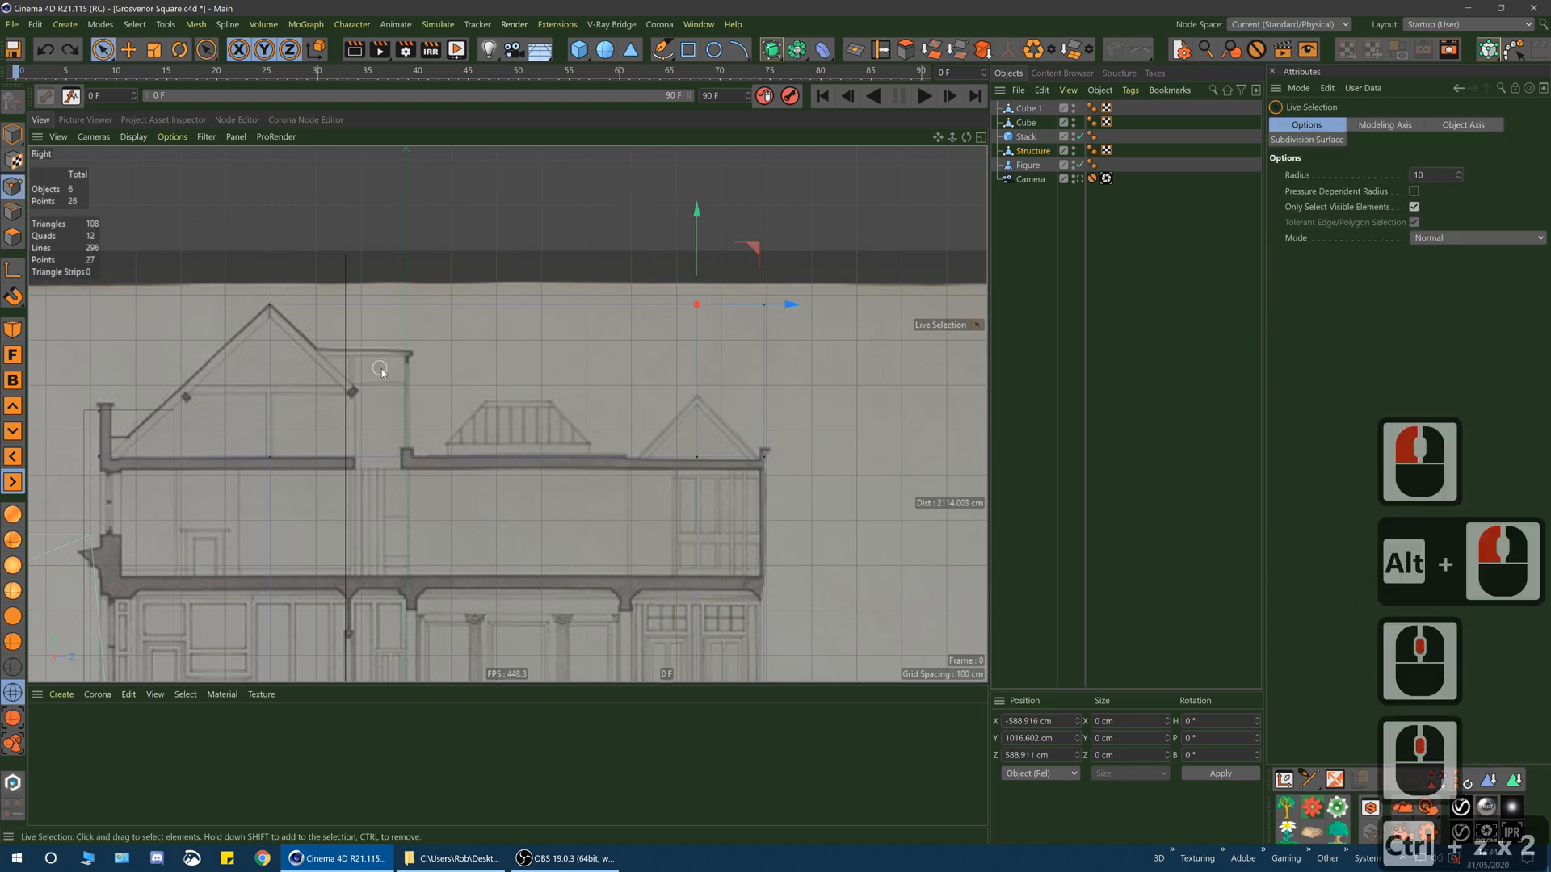
- Loop-cut Structure behind the front parapet (8.199%), at the middle wall (32.095%), at the rear gable's front foot (81.004%) and inside the rear wall (about 88.4%)
alt+middle_drag(328, 365, 419, 418)
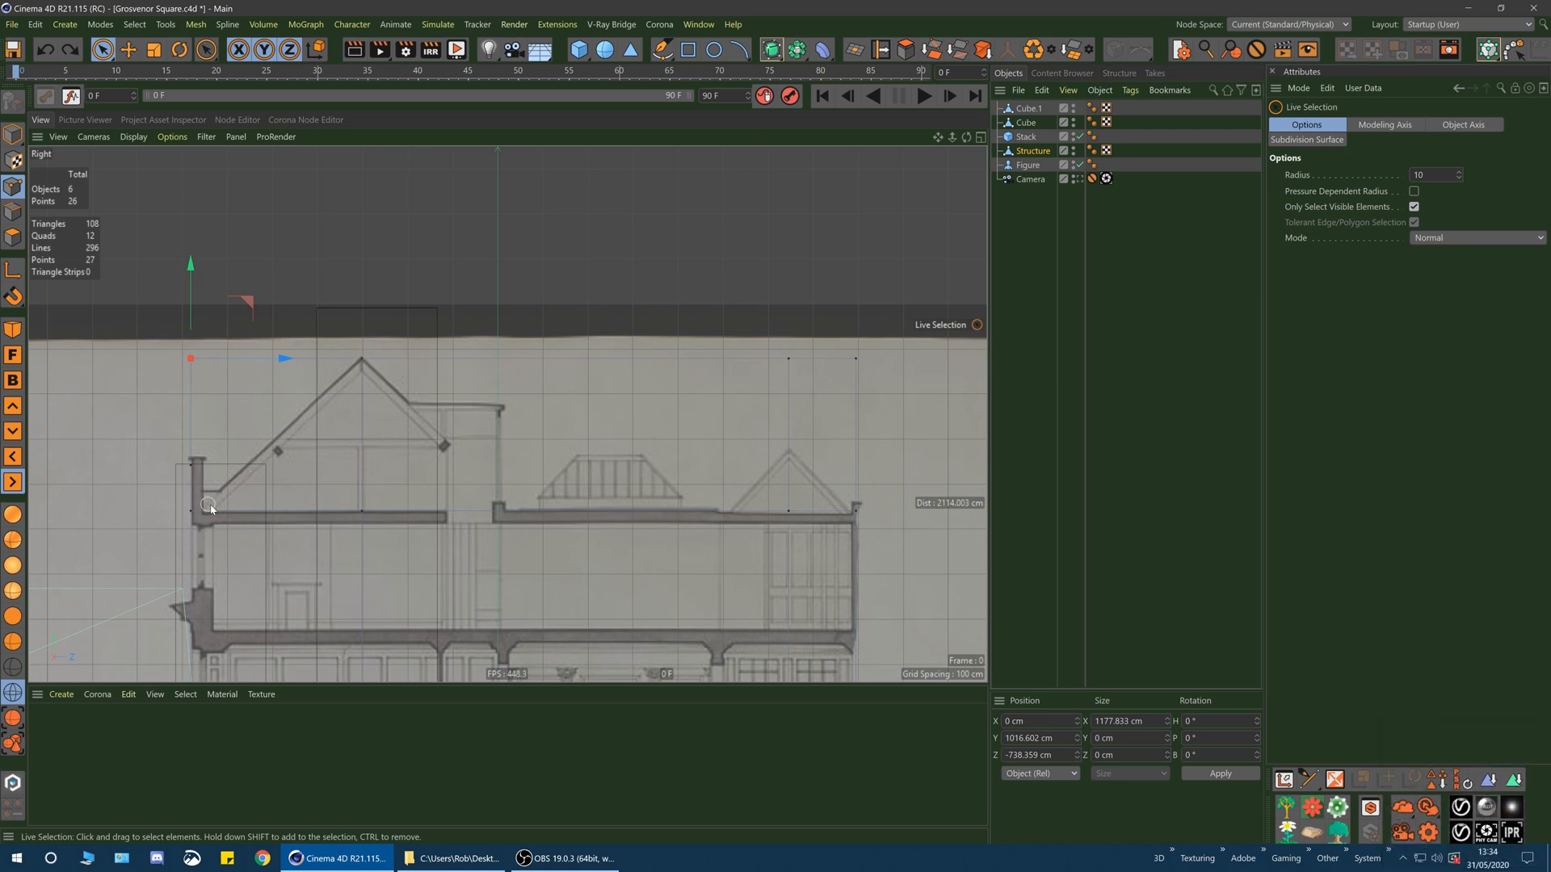
key(k)
key(l)
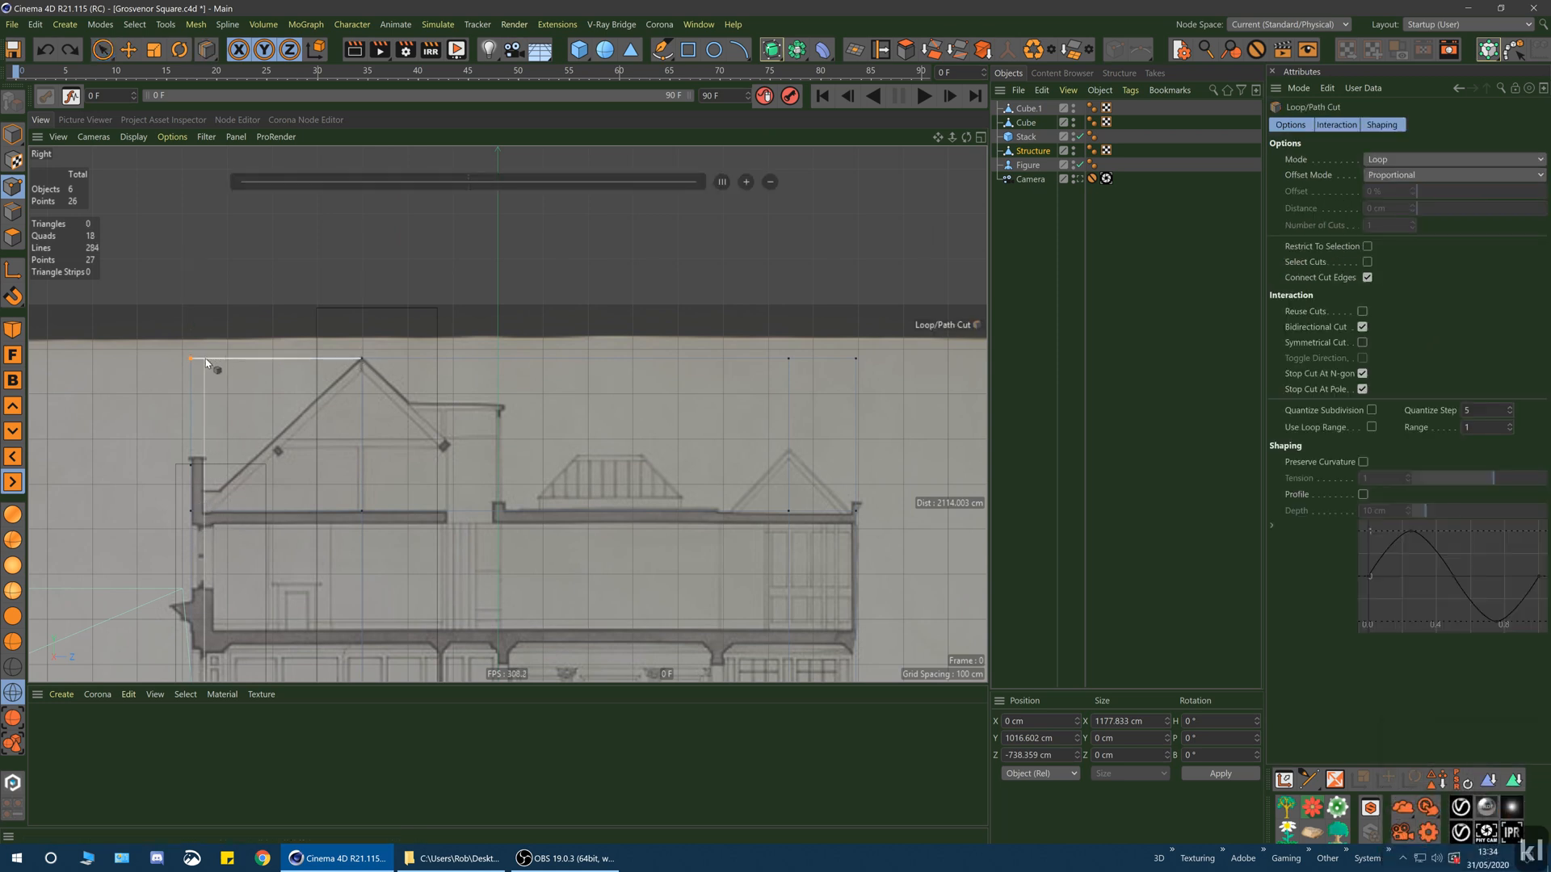
click(207, 364)
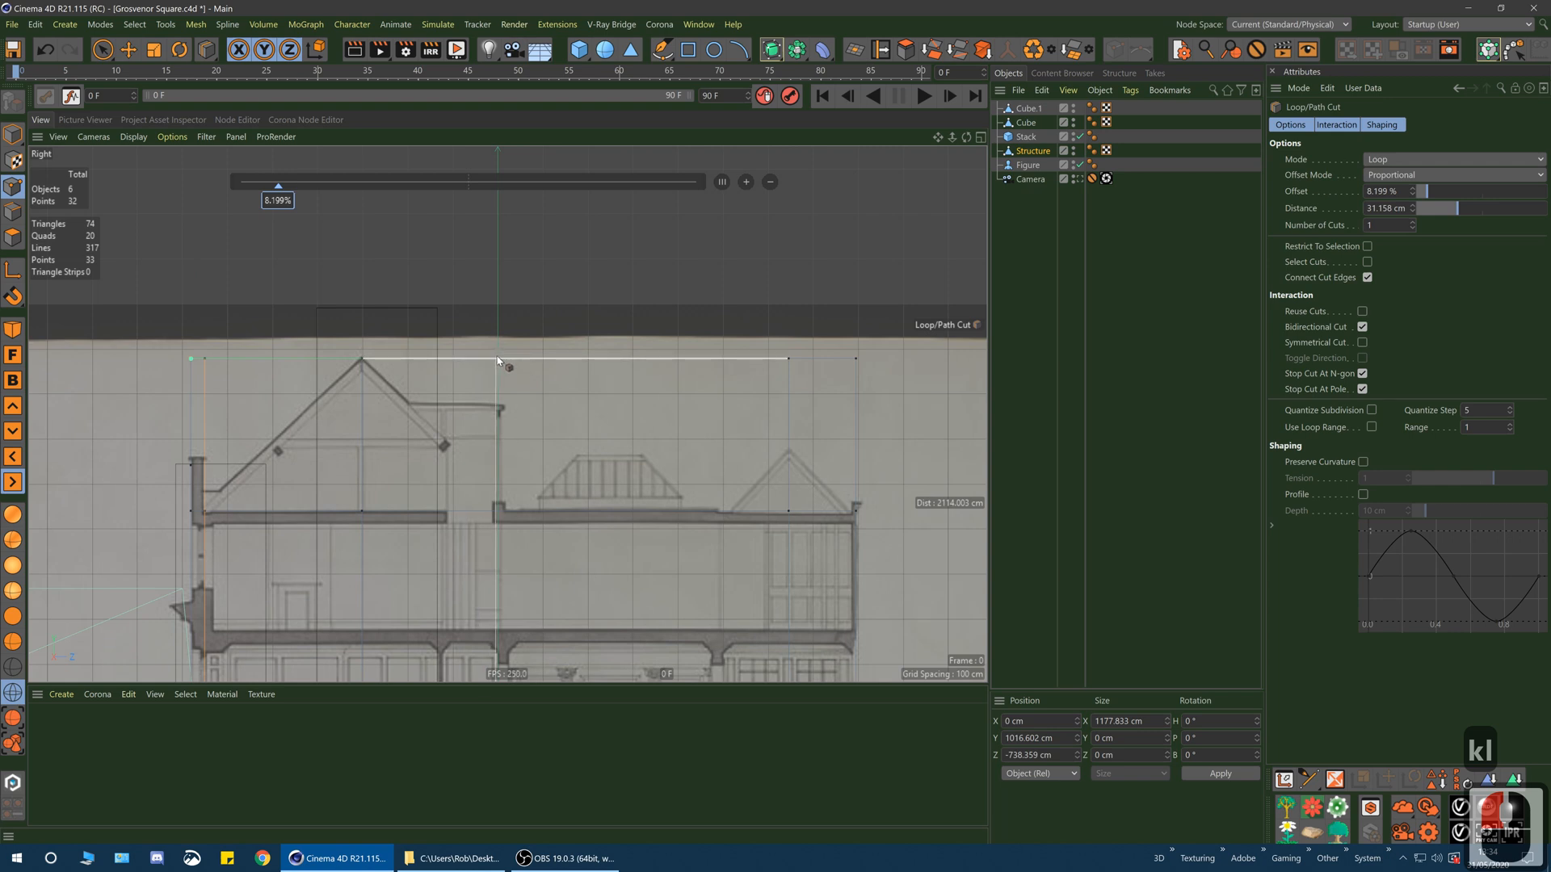
click(500, 360)
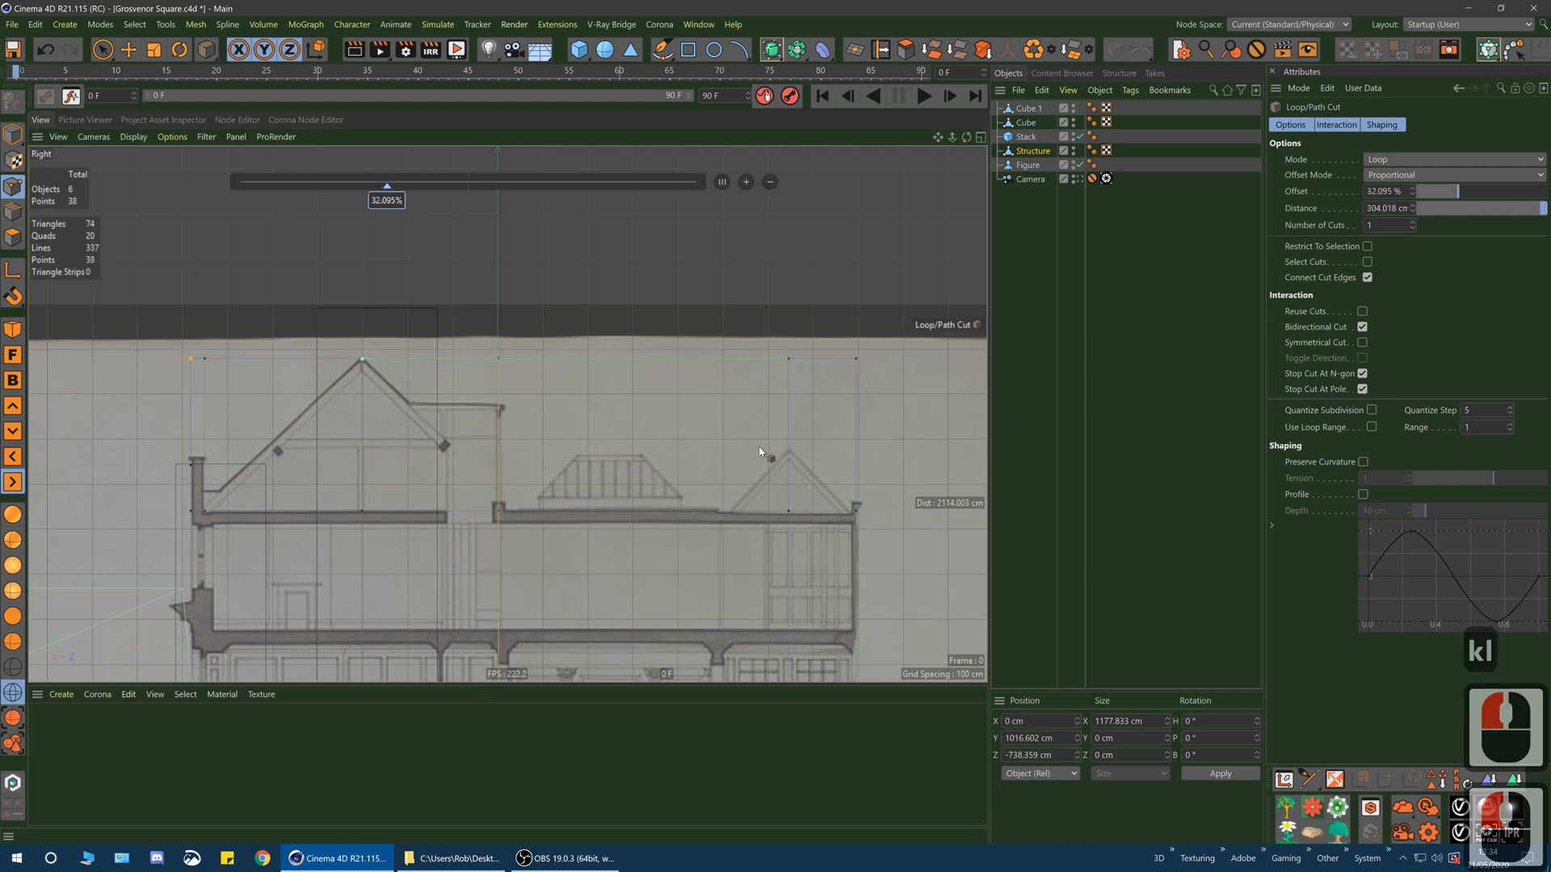
click(736, 362)
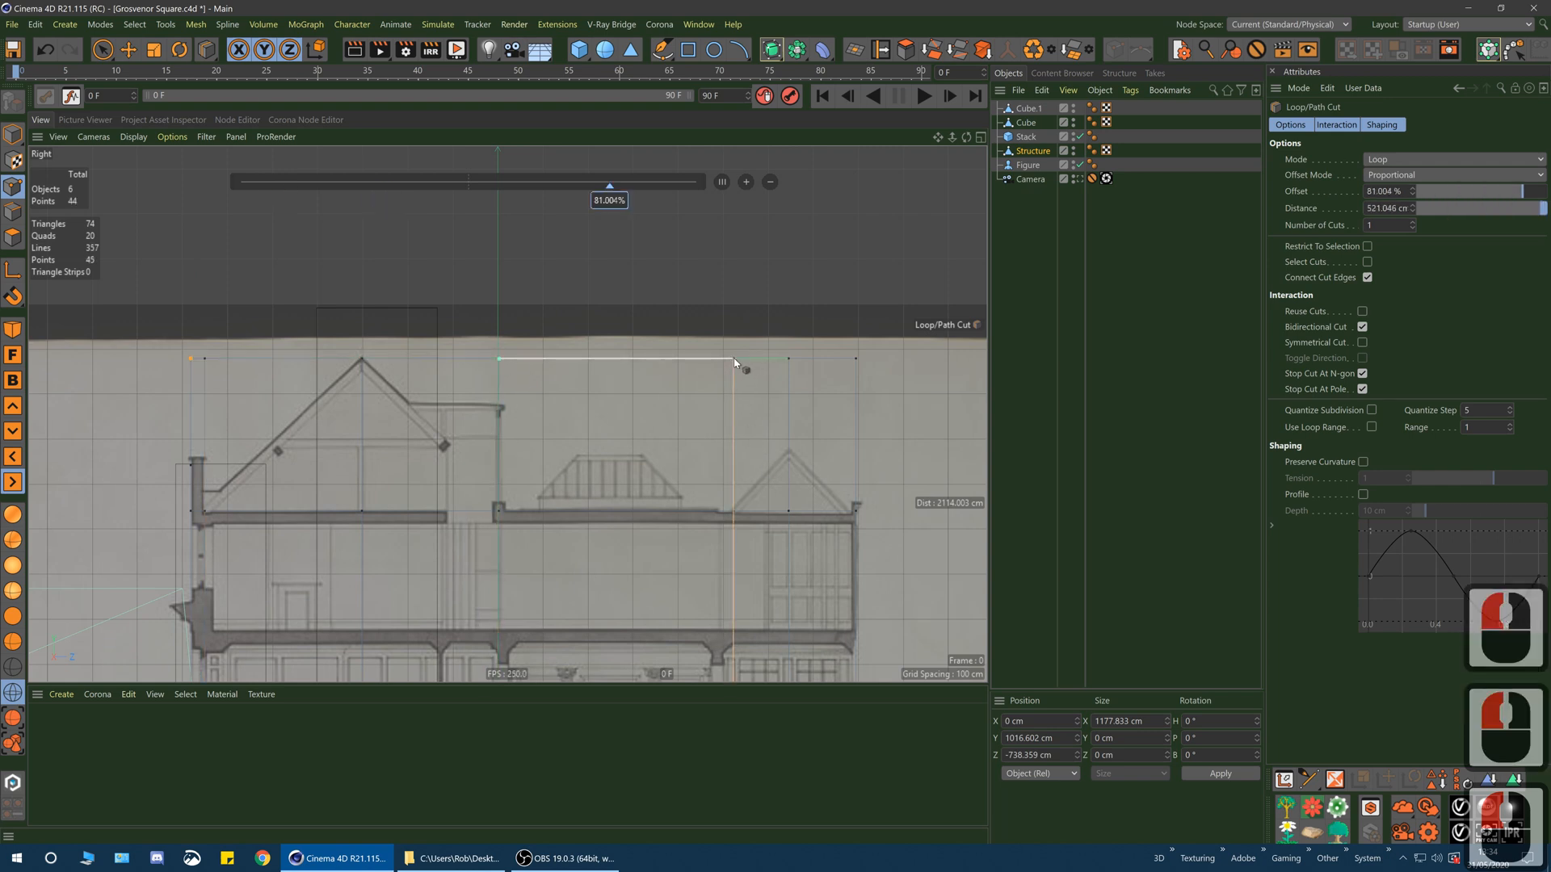
click(849, 361)
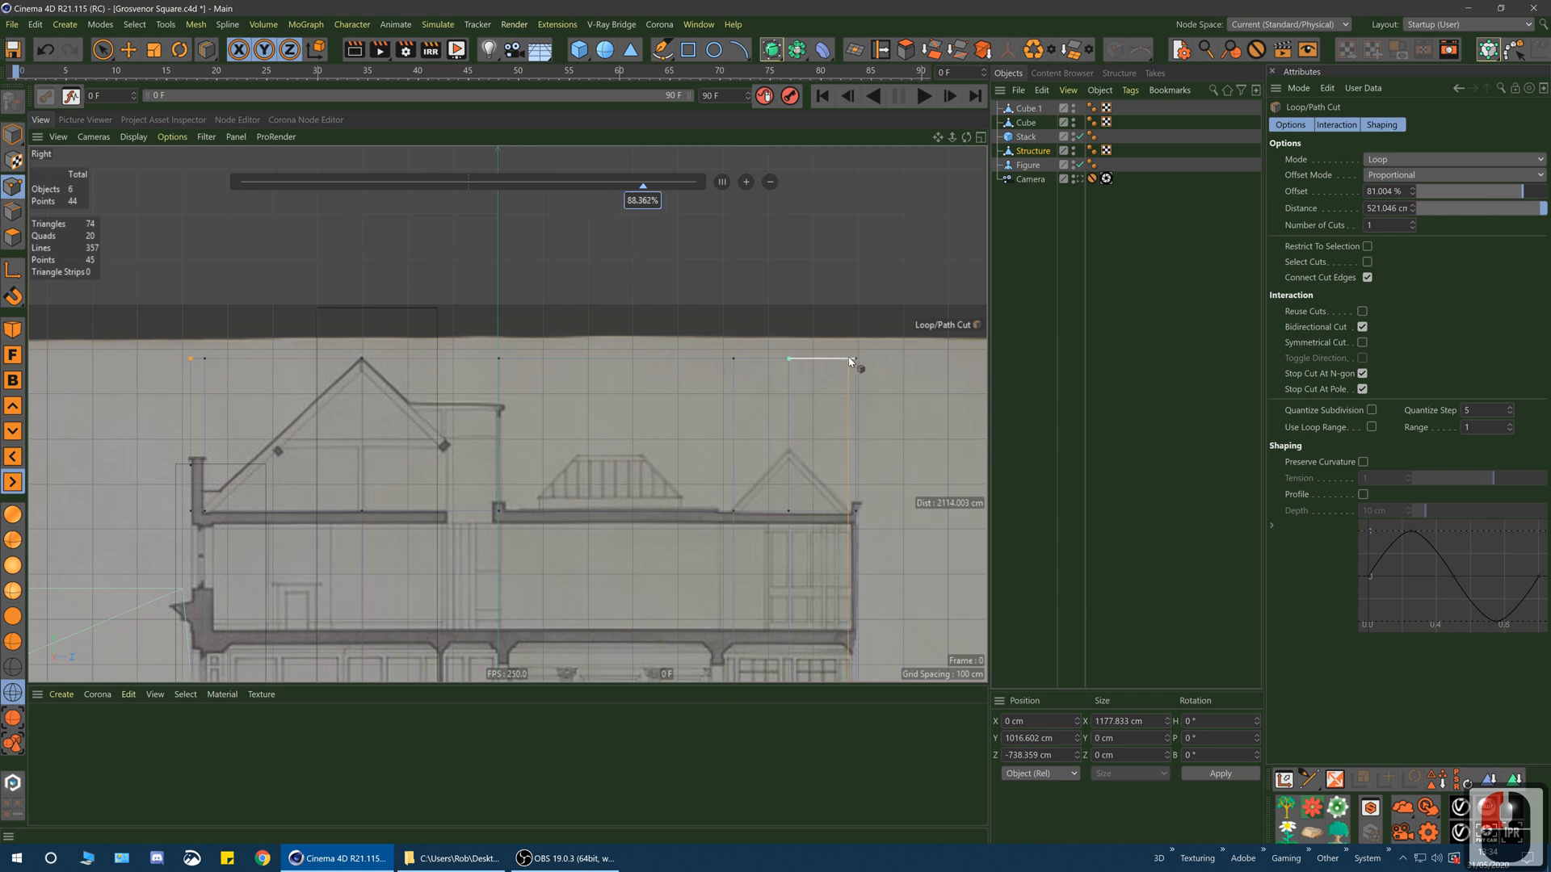
key(space)
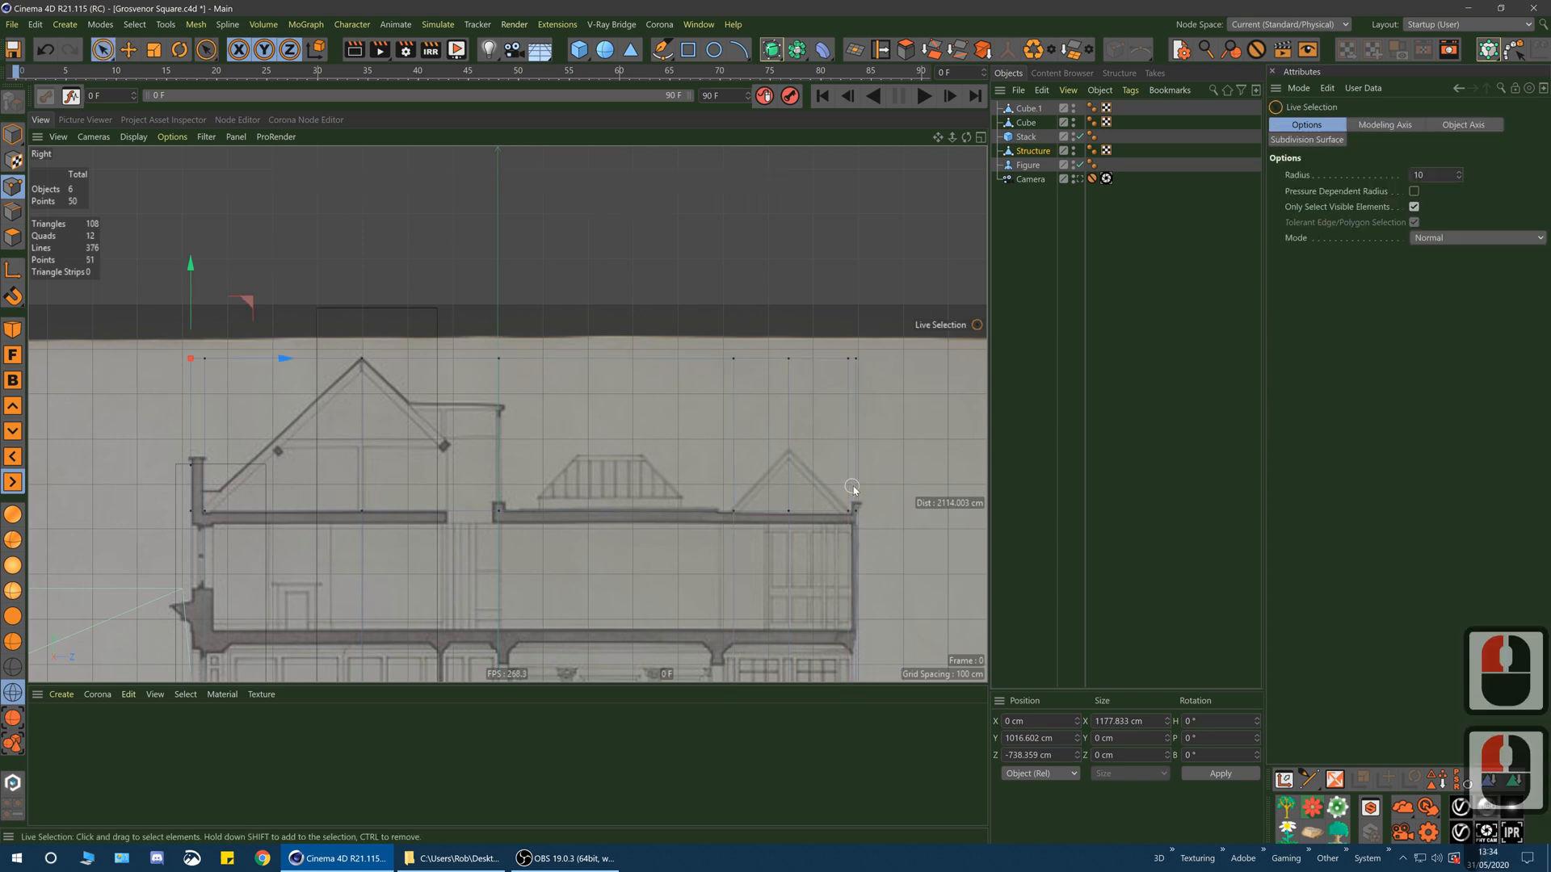
- Lower the four new upper-edge points of Structure to the section drawing's roof base, at Y 689.043 cm
click(846, 360)
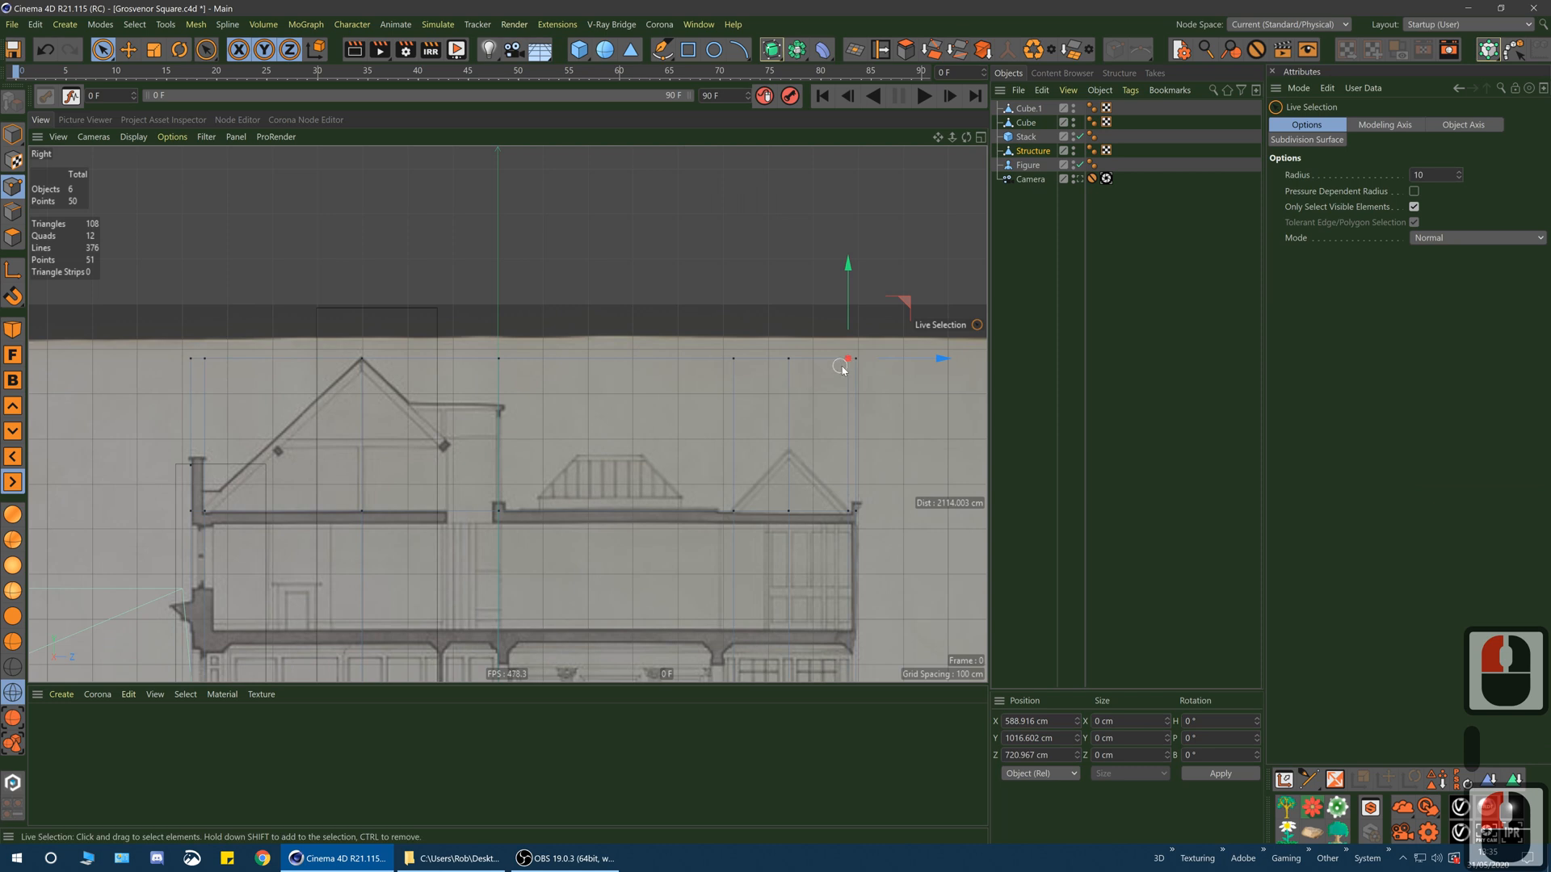
shift+click(740, 357)
shift+click(496, 356)
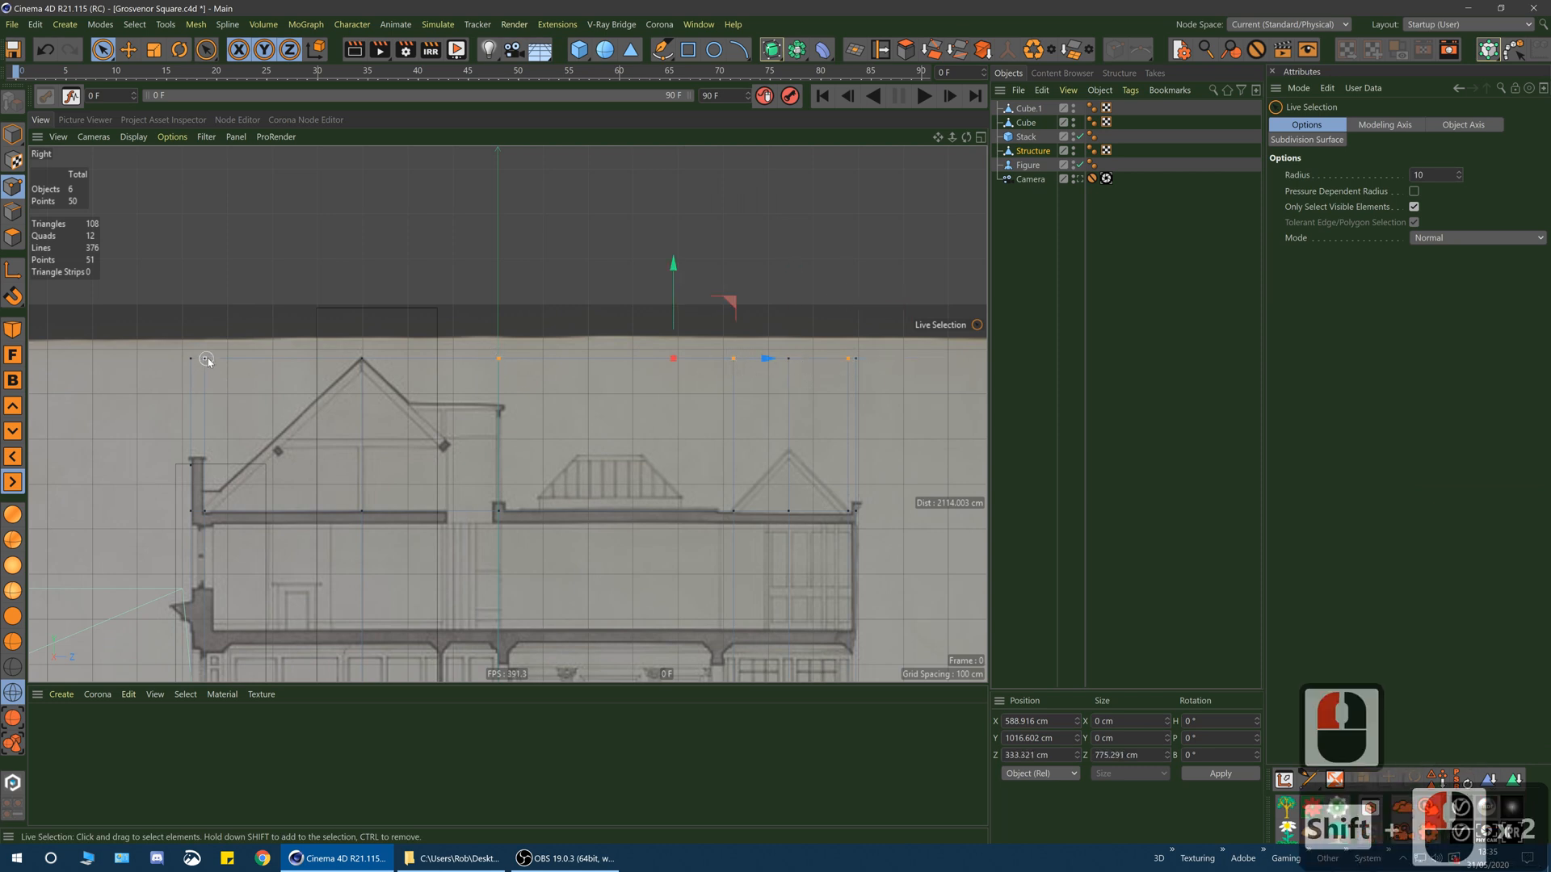
shift+click(206, 359)
drag(529, 290, 539, 422)
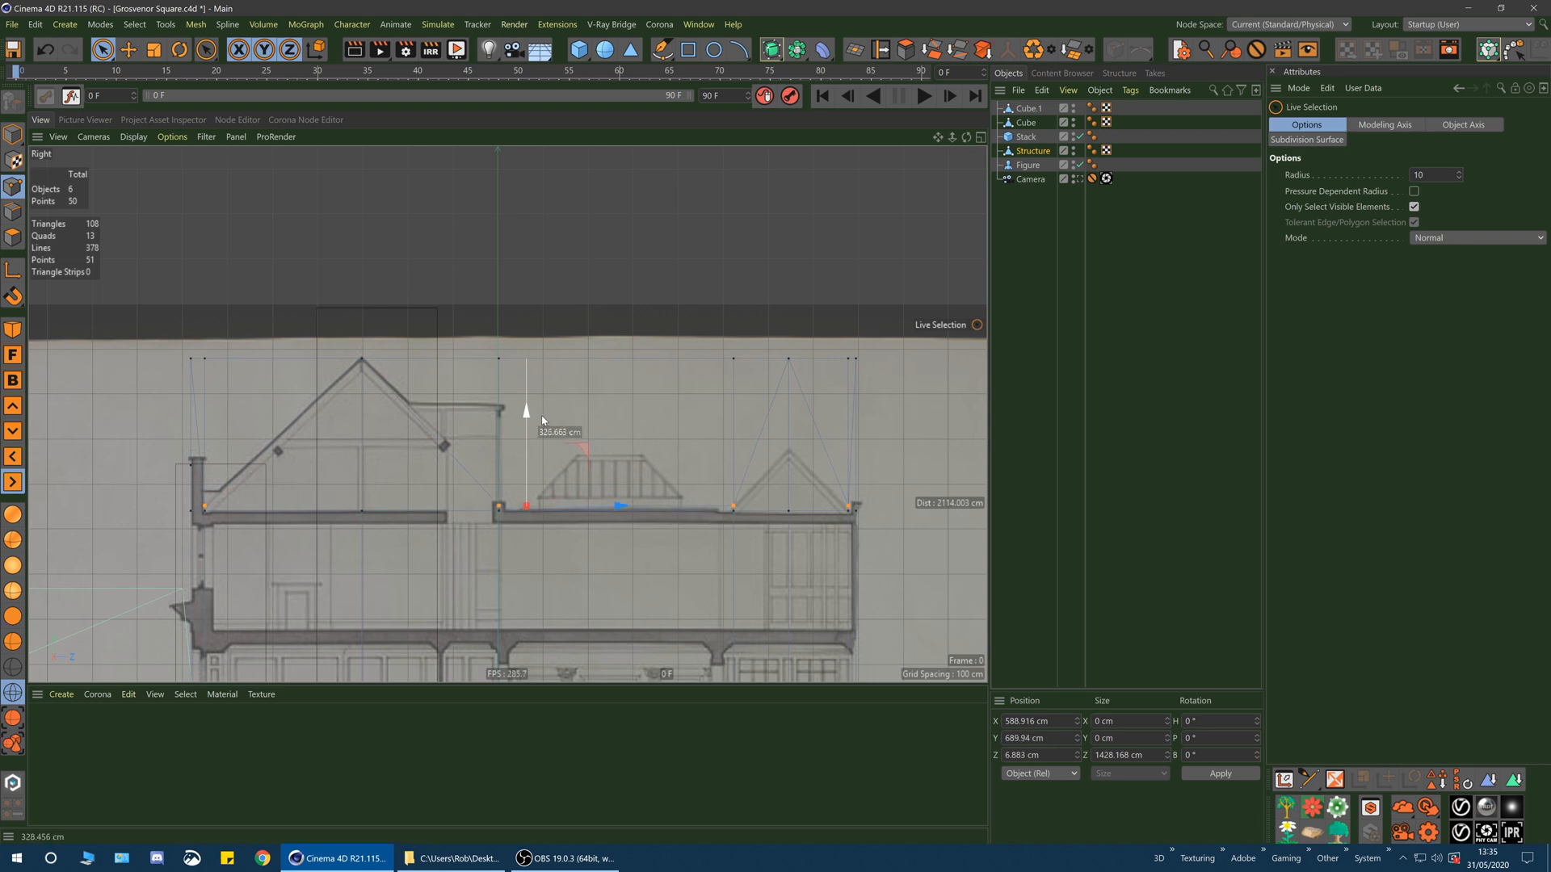
scroll(217, 492, up, 2)
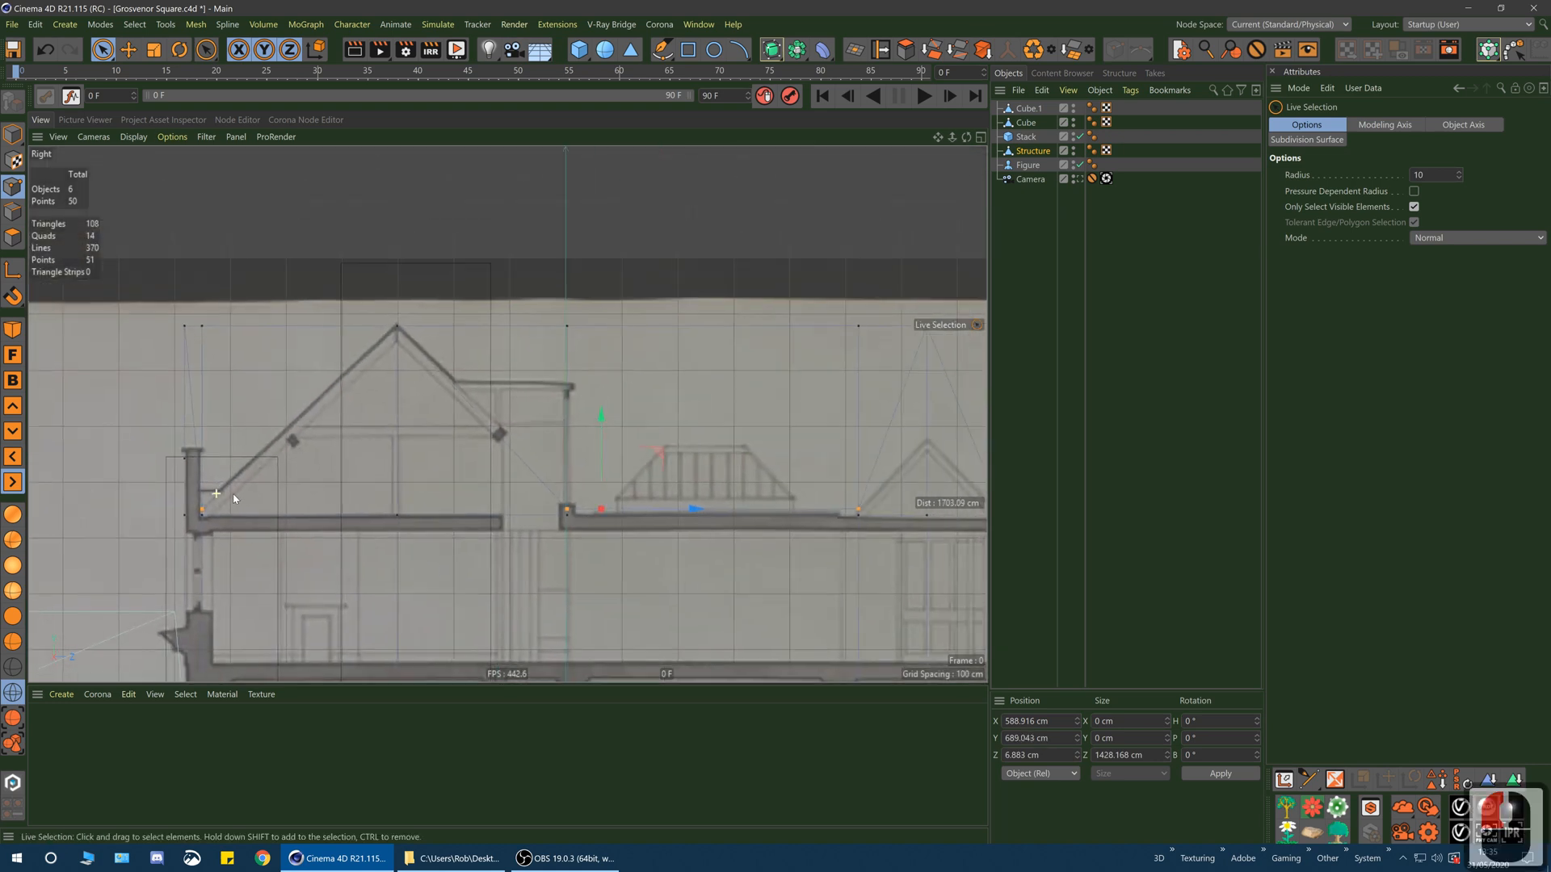
alt+middle_drag(458, 463, 377, 460)
alt+right_drag(377, 461, 463, 484)
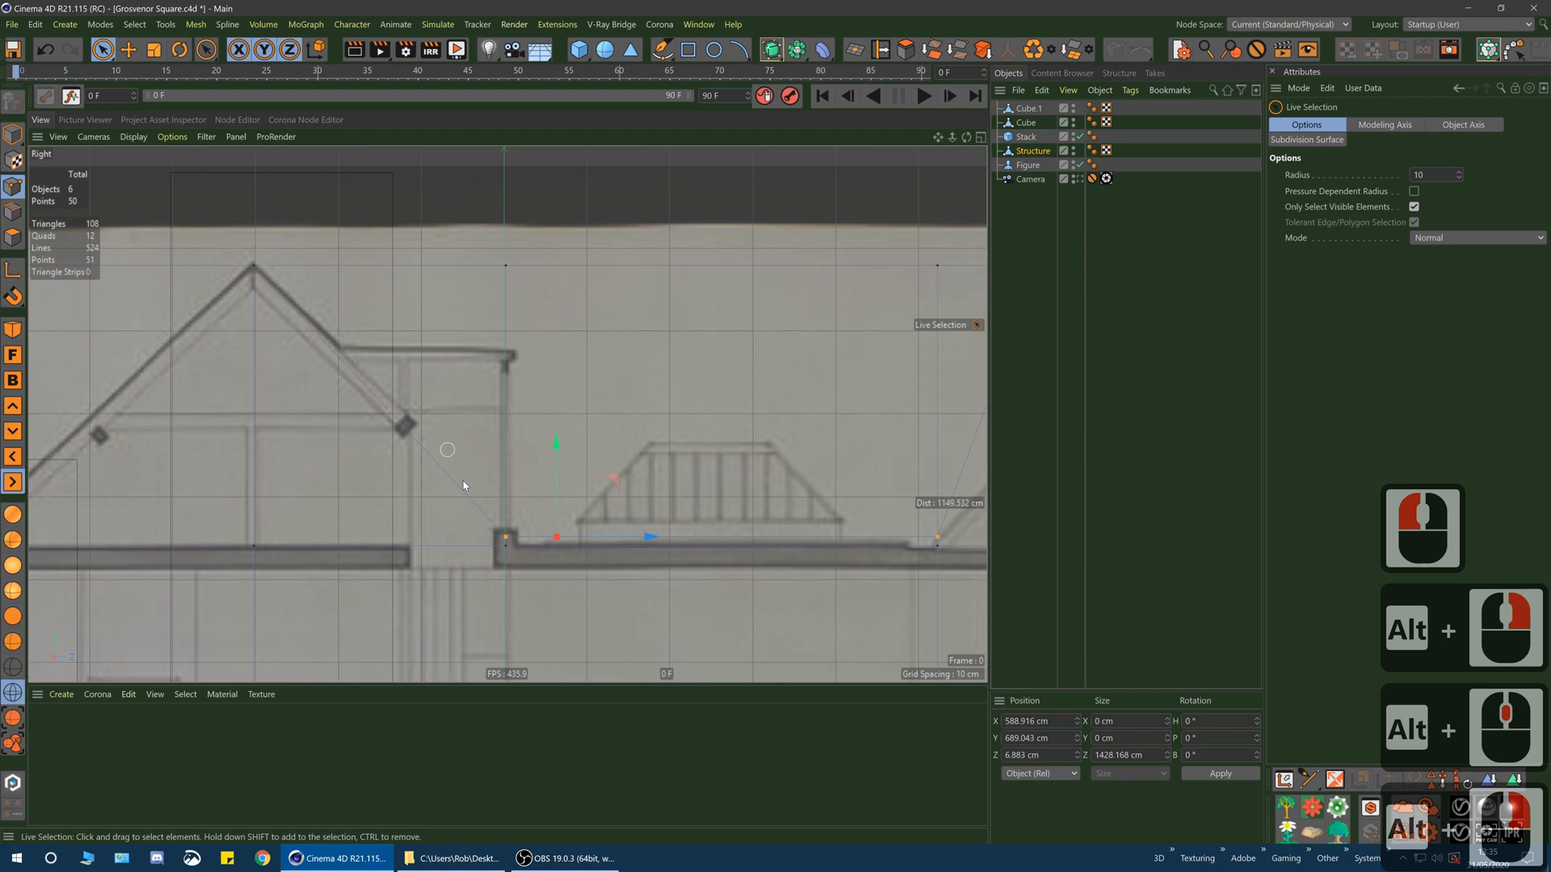
- Try to lower the small rear gable's peak point on Structure onto the section drawing's gable, at Y 818.596 cm
click(507, 538)
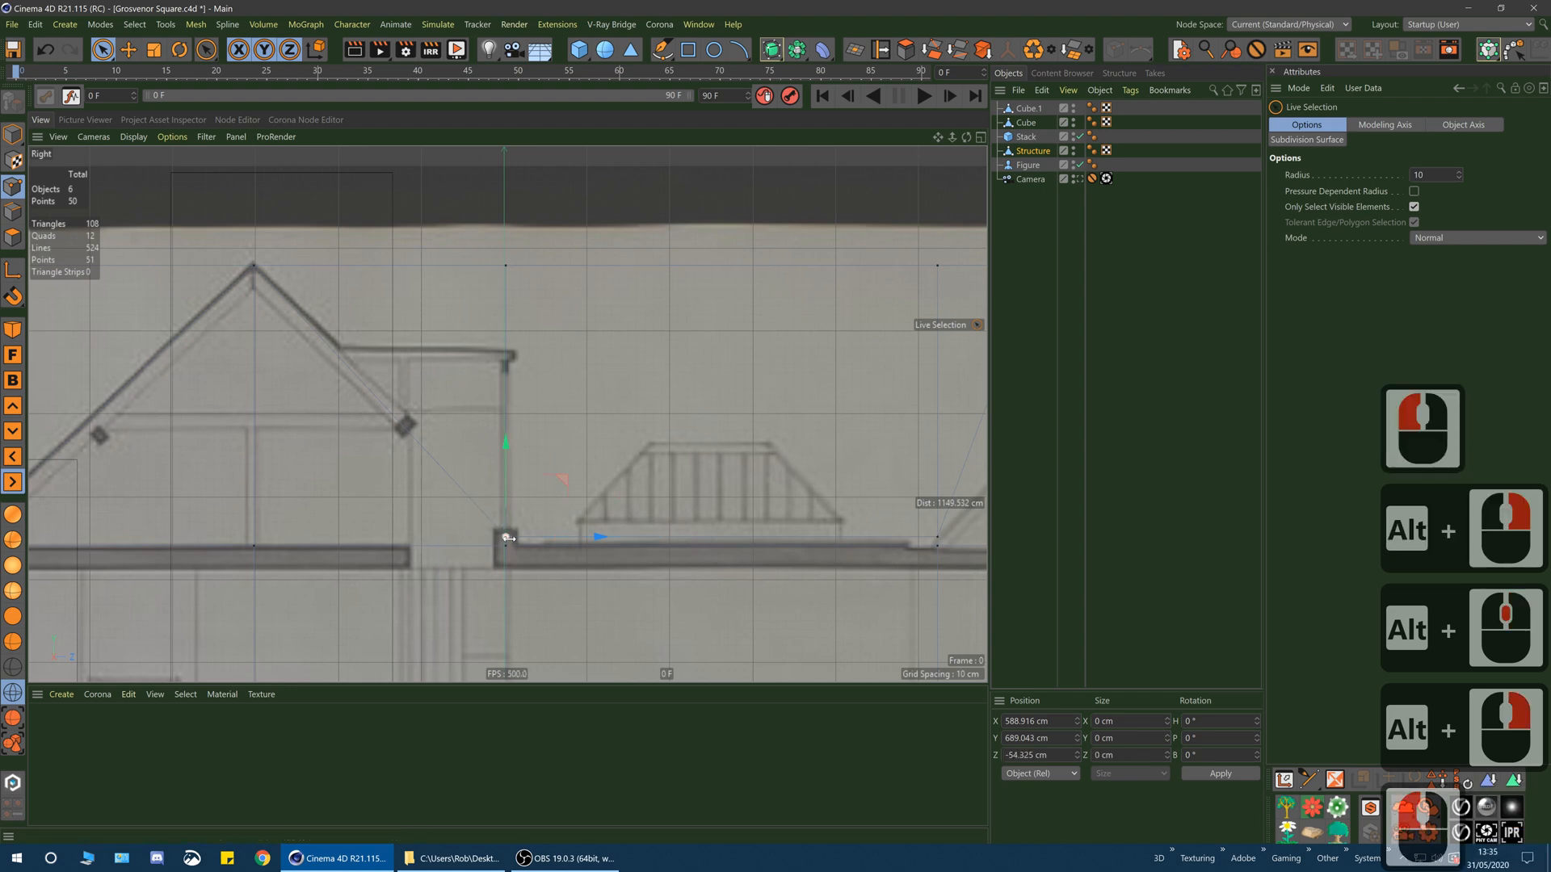
alt+middle_drag(449, 487, 538, 483)
scroll(683, 370, down, 6)
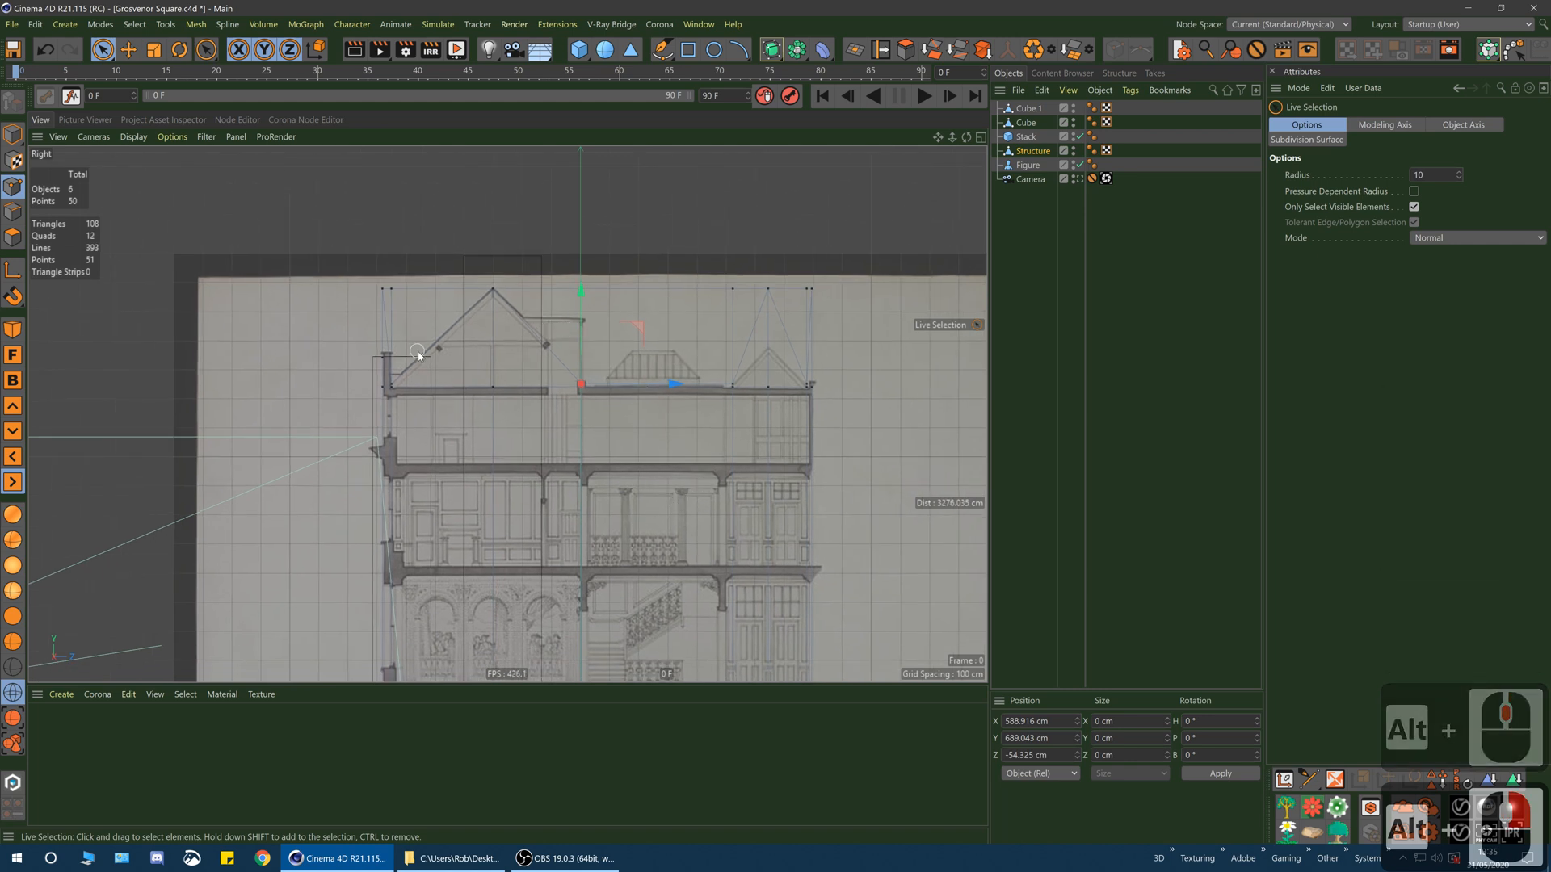
scroll(565, 348, up, 6)
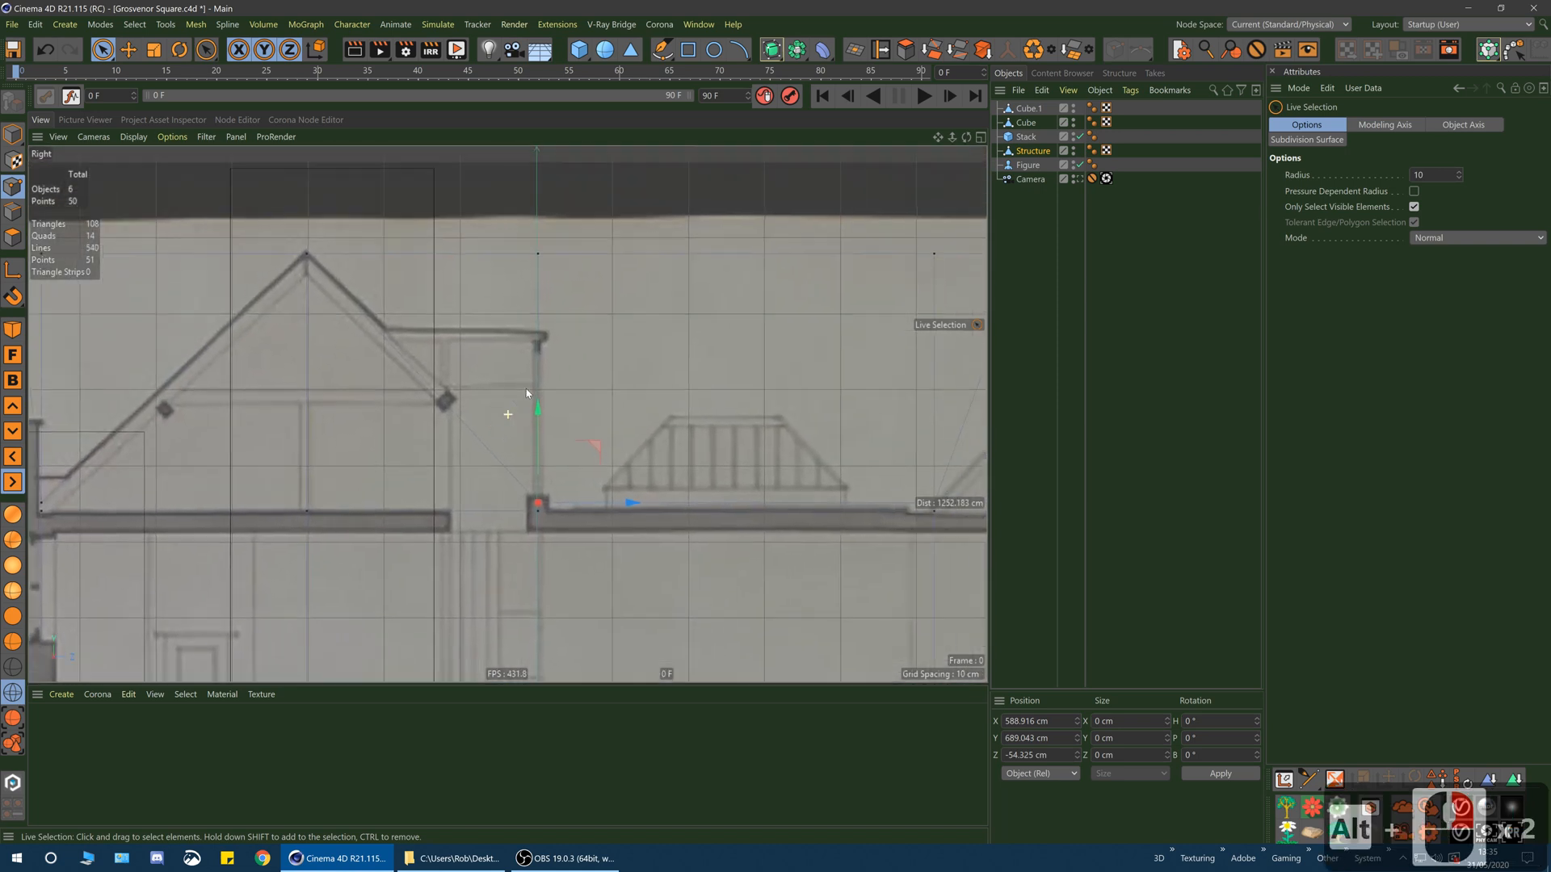
alt+middle_click(526, 393)
key(ctrl+z)
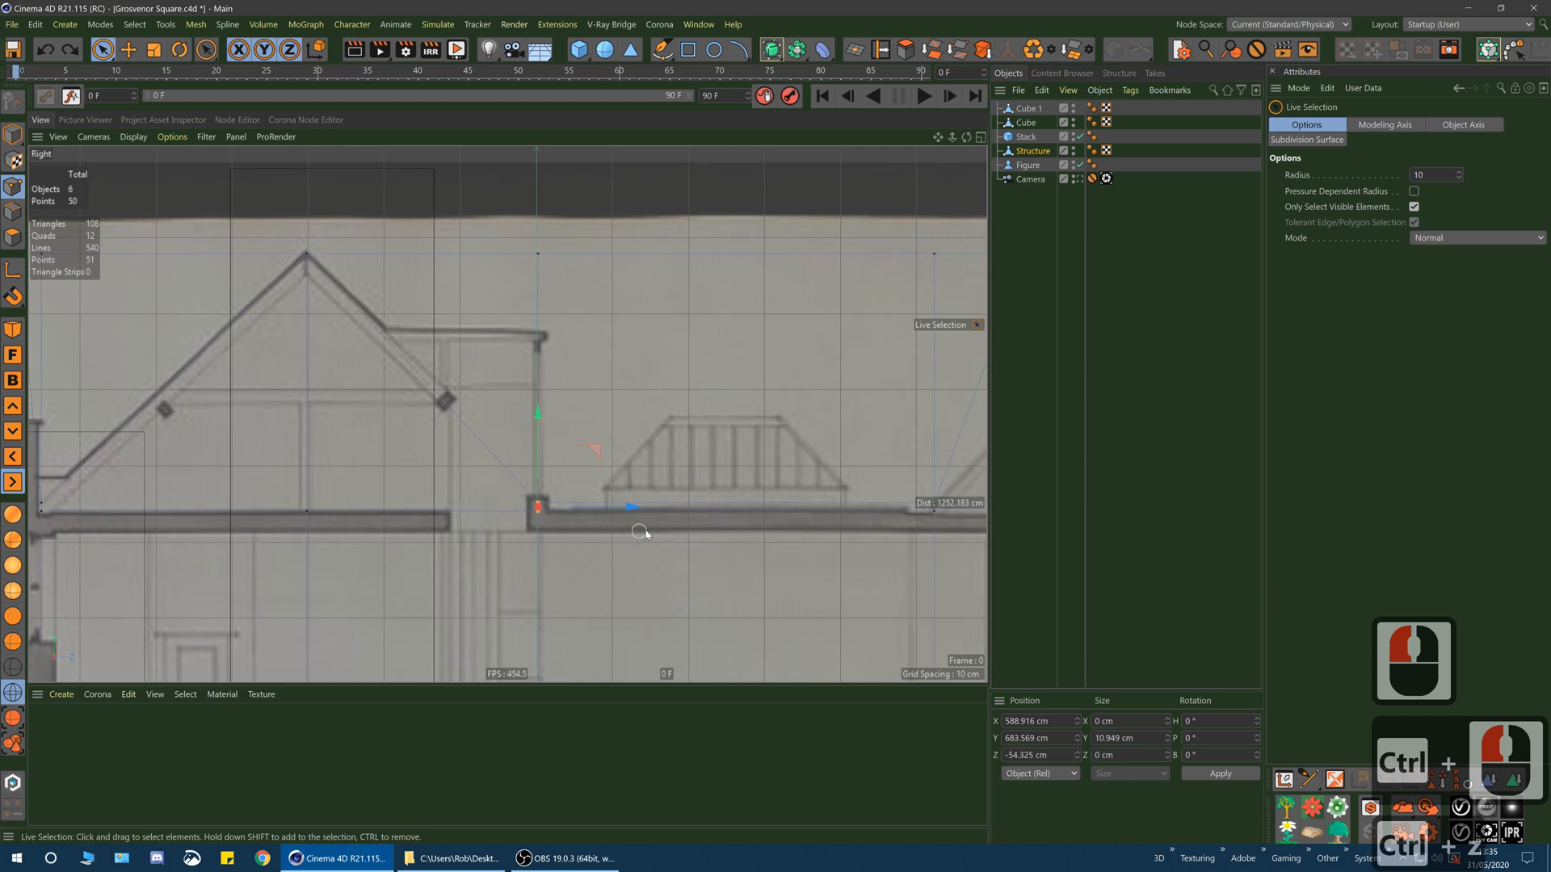
alt+middle_drag(724, 519, 360, 513)
click(659, 250)
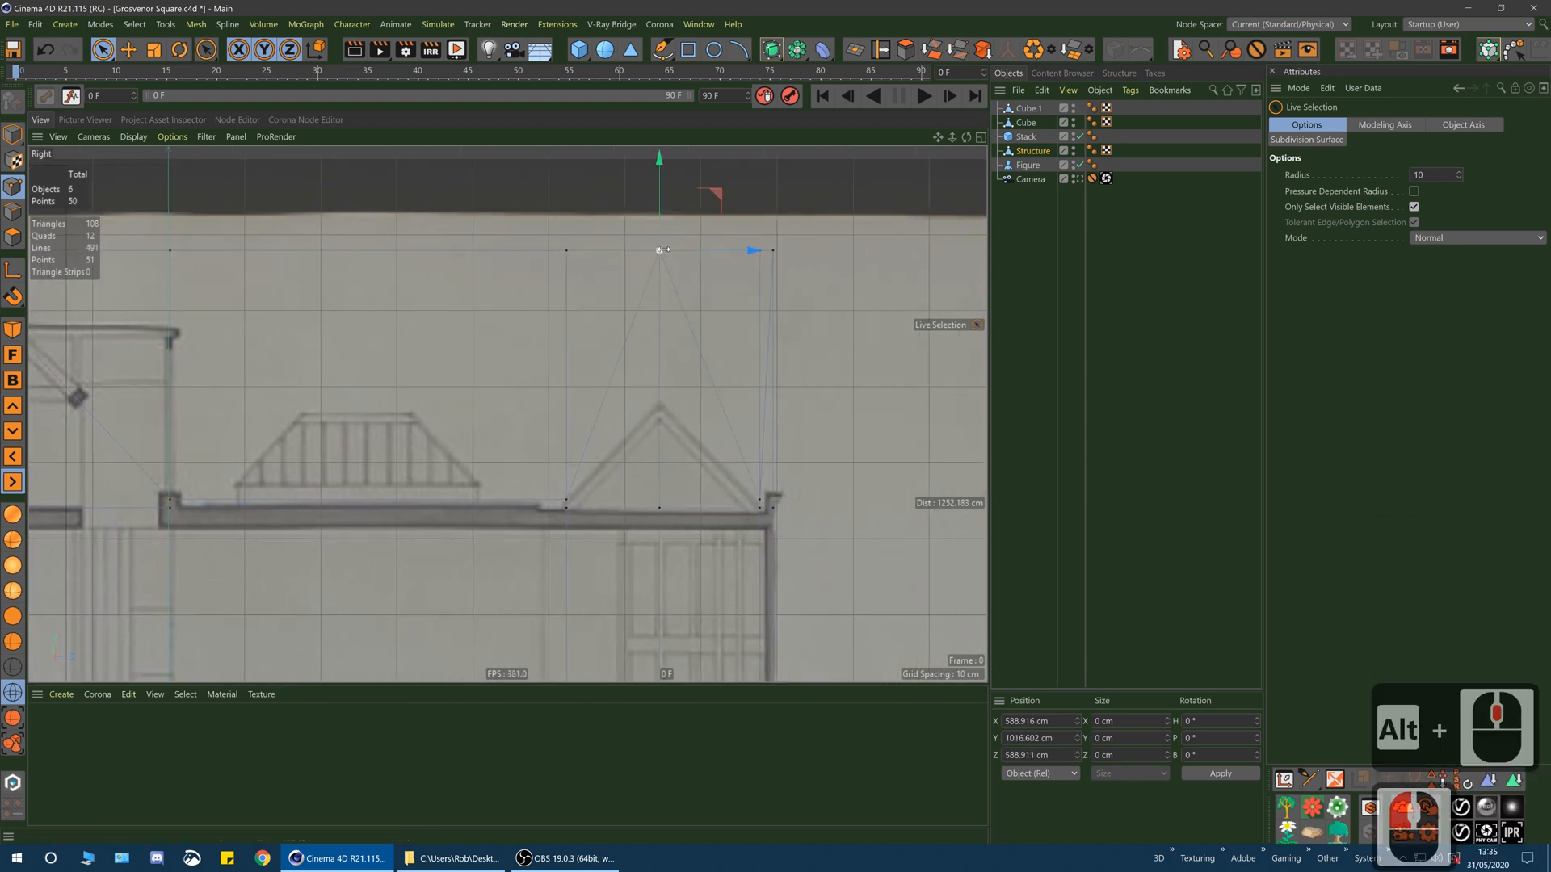
alt+middle_drag(417, 409, 506, 416)
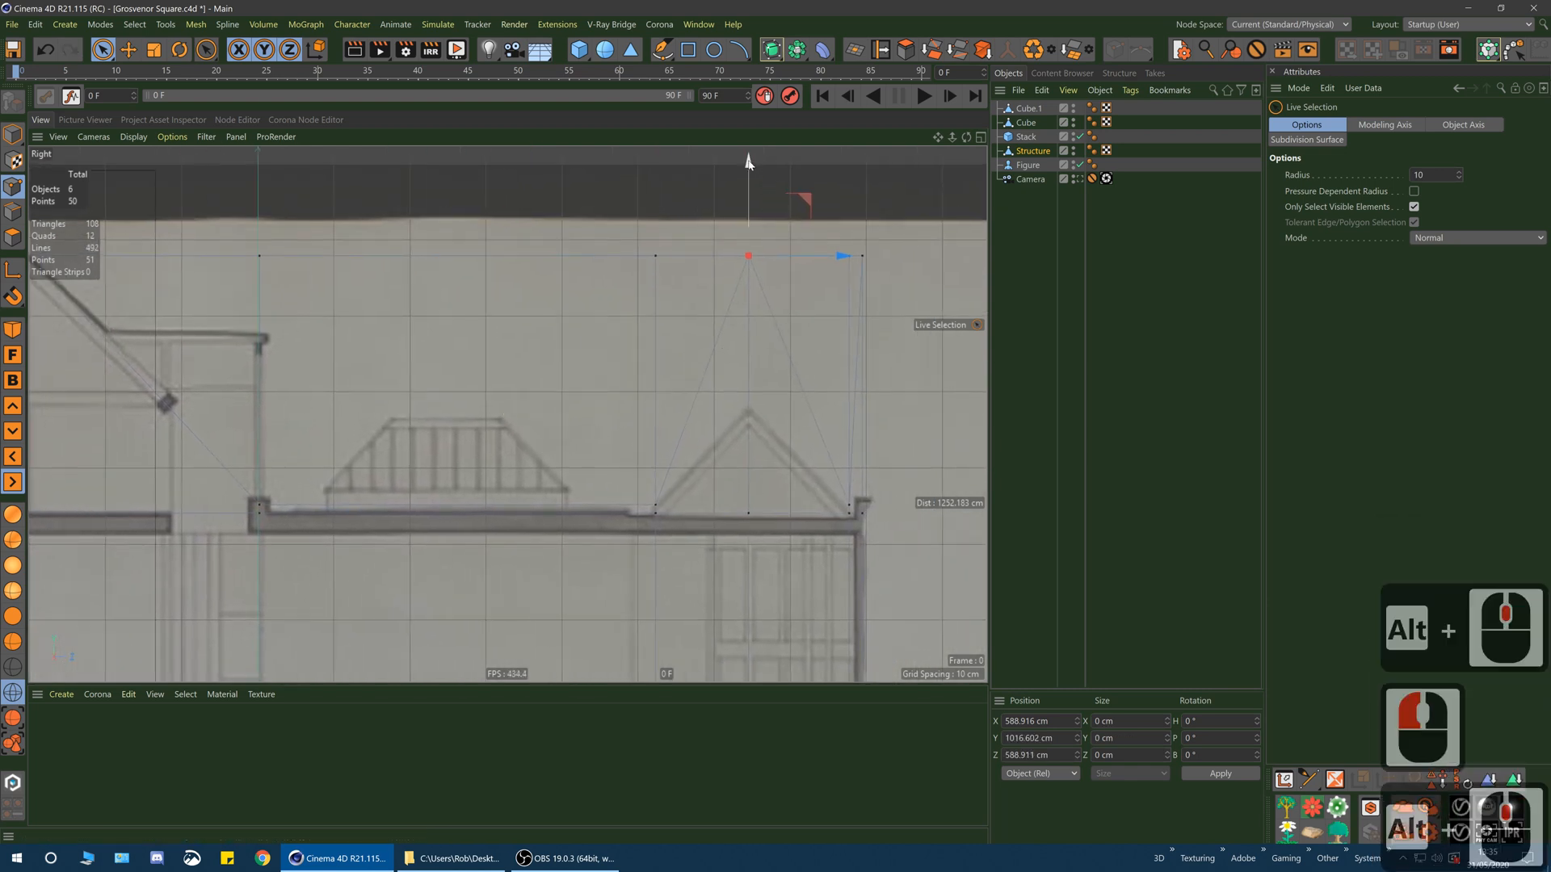
drag(748, 163, 753, 314)
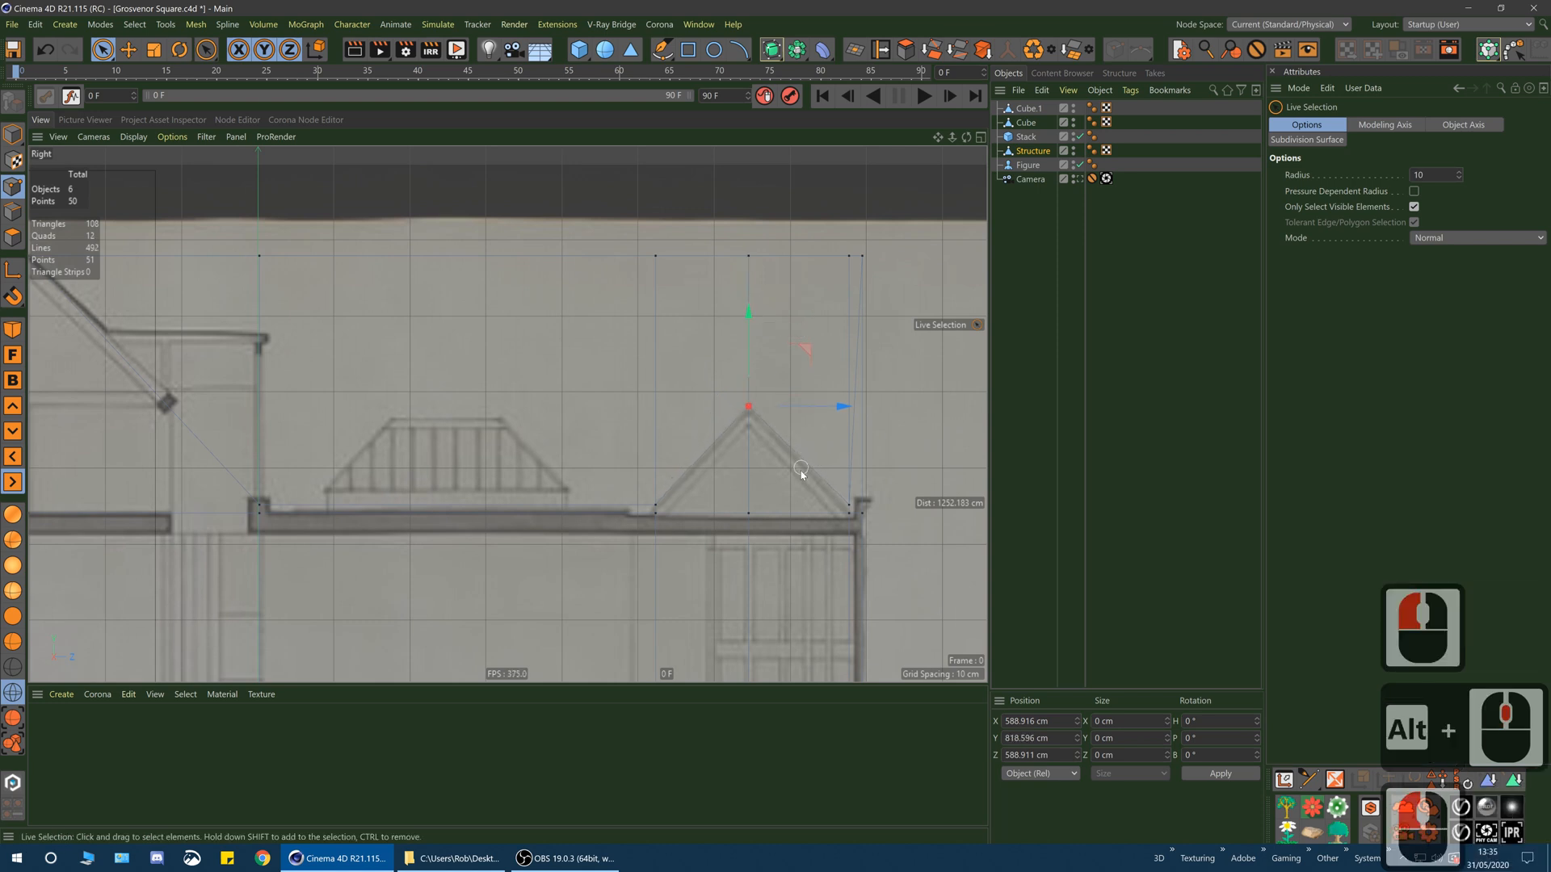
click(840, 506)
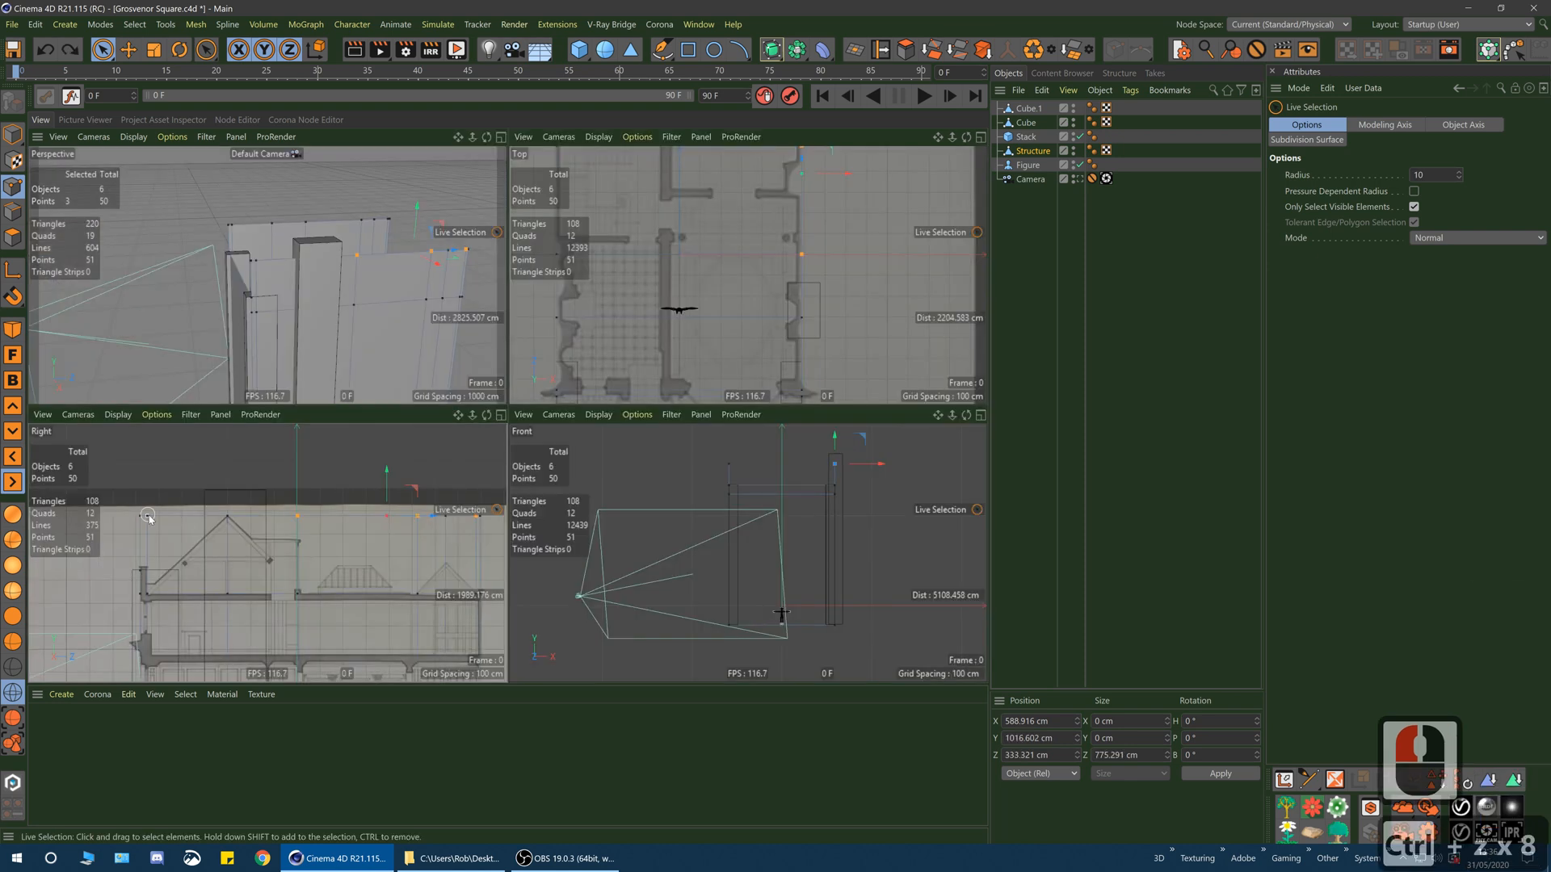
- Select Structure's eight non-peak upper-edge points on both side walls, including hidden ones, and lower them to the roof base at Y 686.389 cm
click(148, 517)
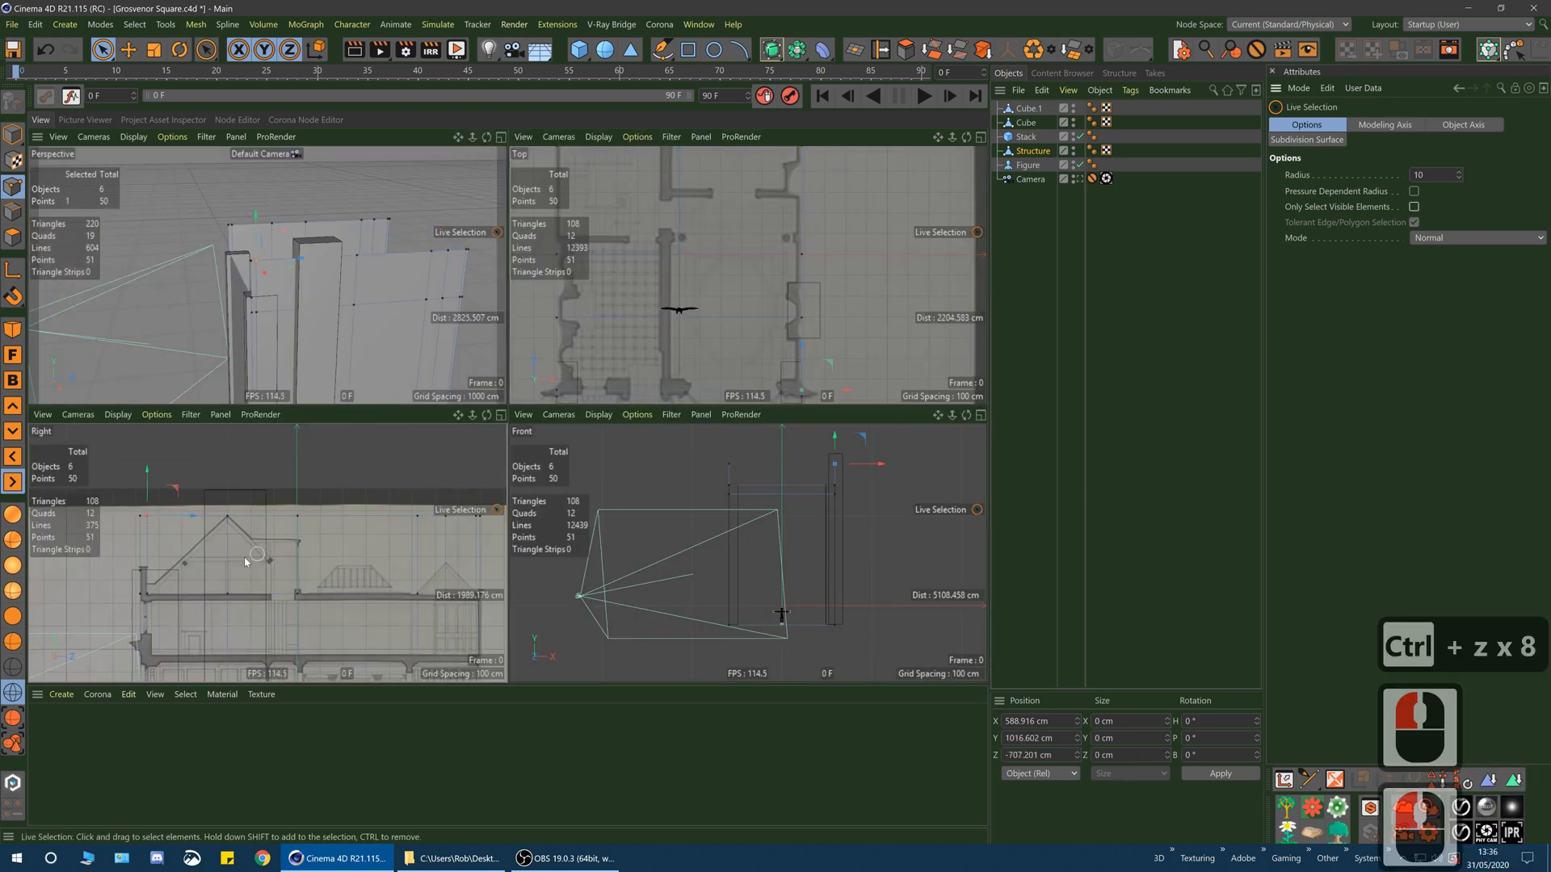
click(159, 530)
click(148, 517)
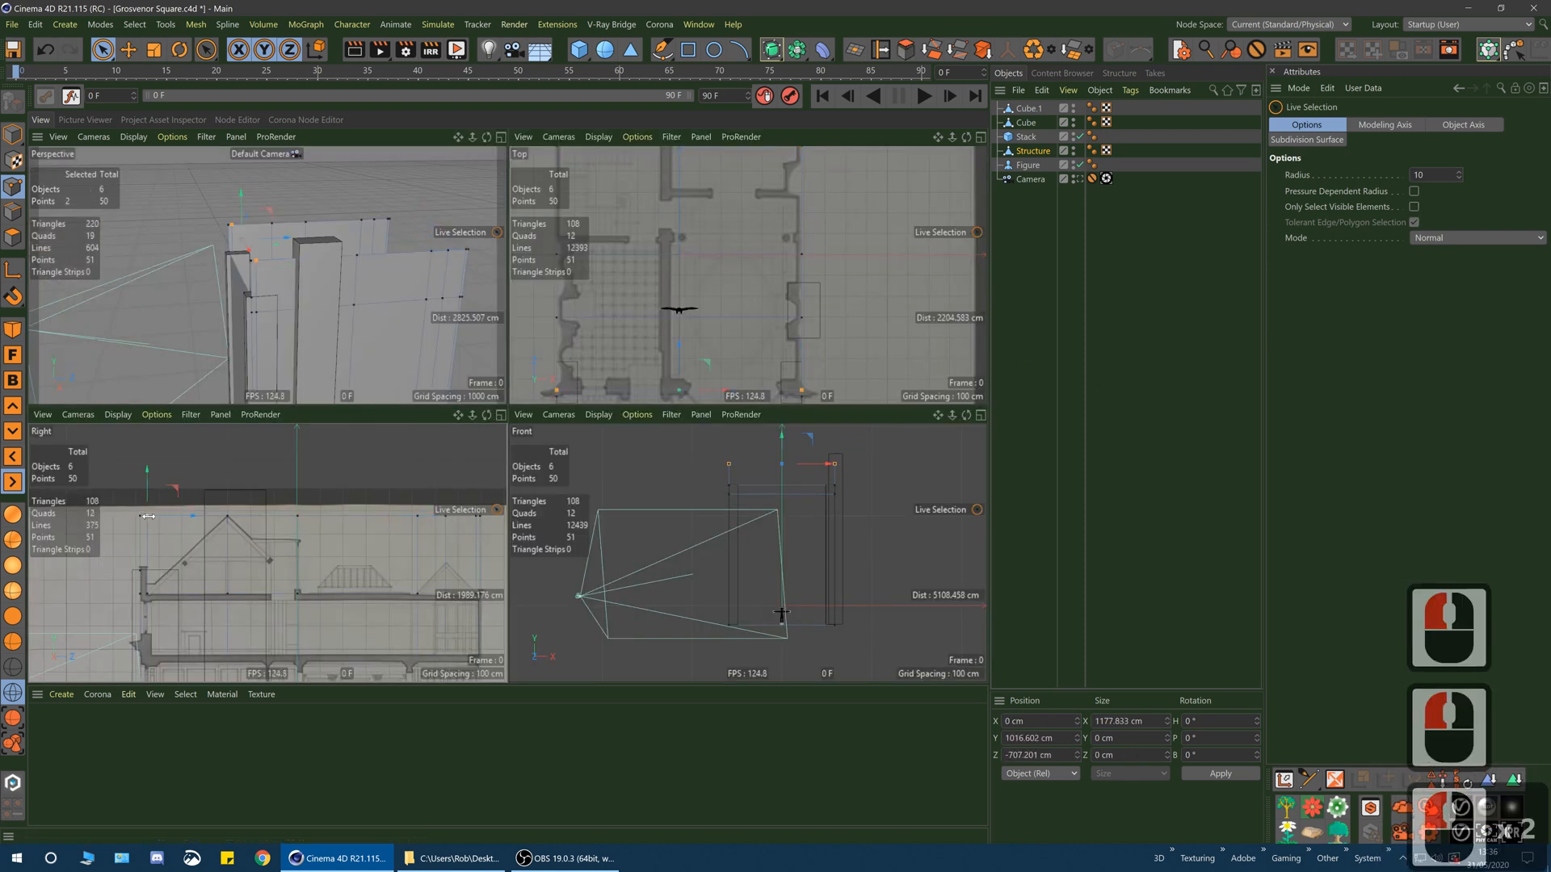
shift+click(296, 518)
shift+click(418, 518)
alt+middle_drag(449, 566, 394, 568)
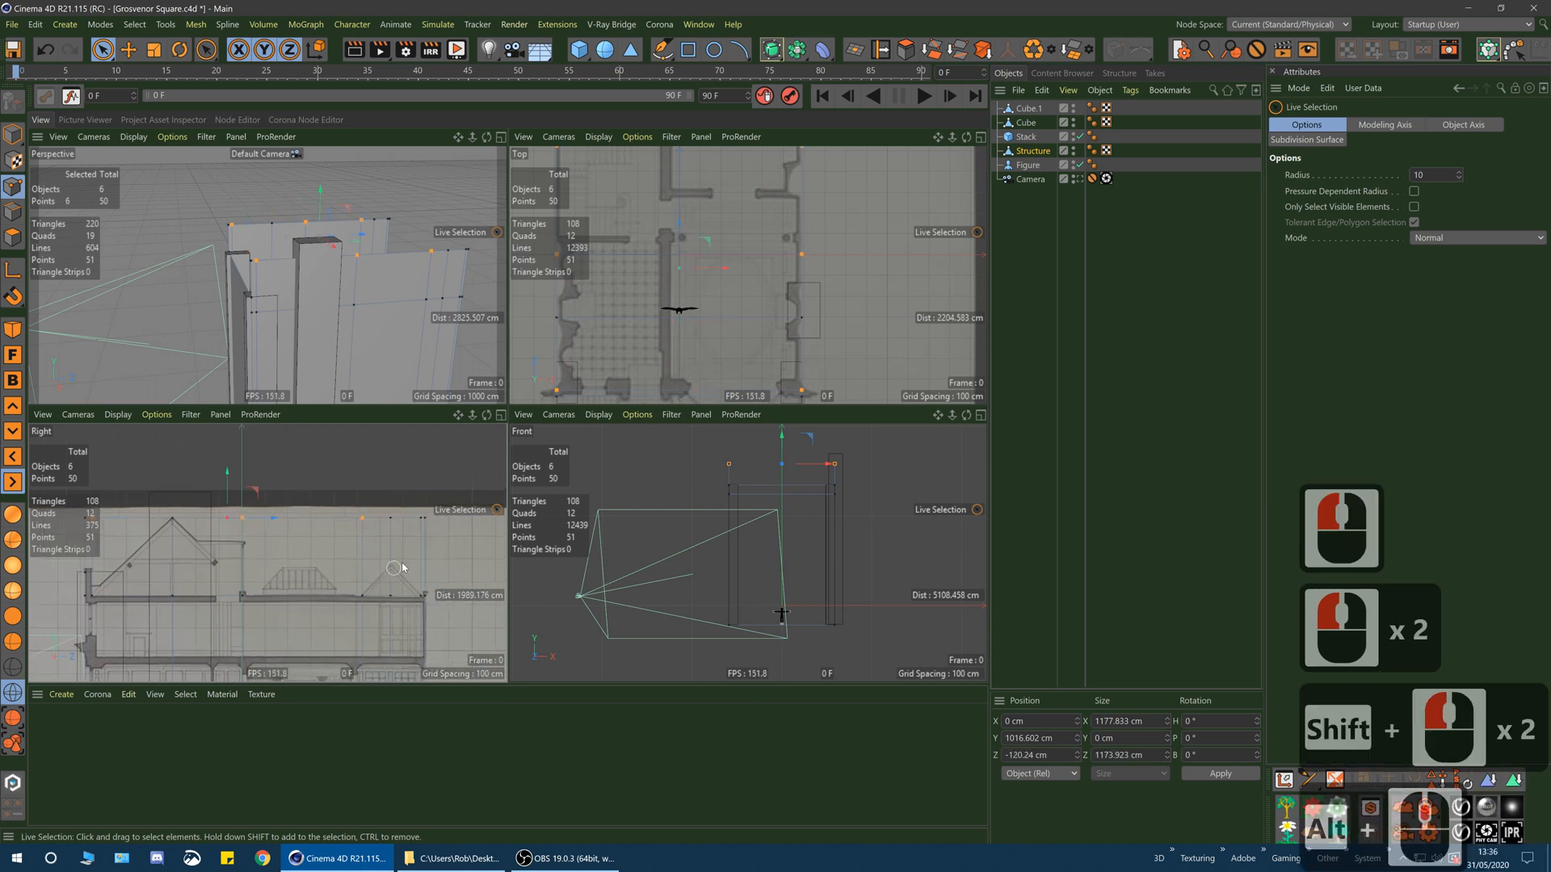
shift+click(416, 517)
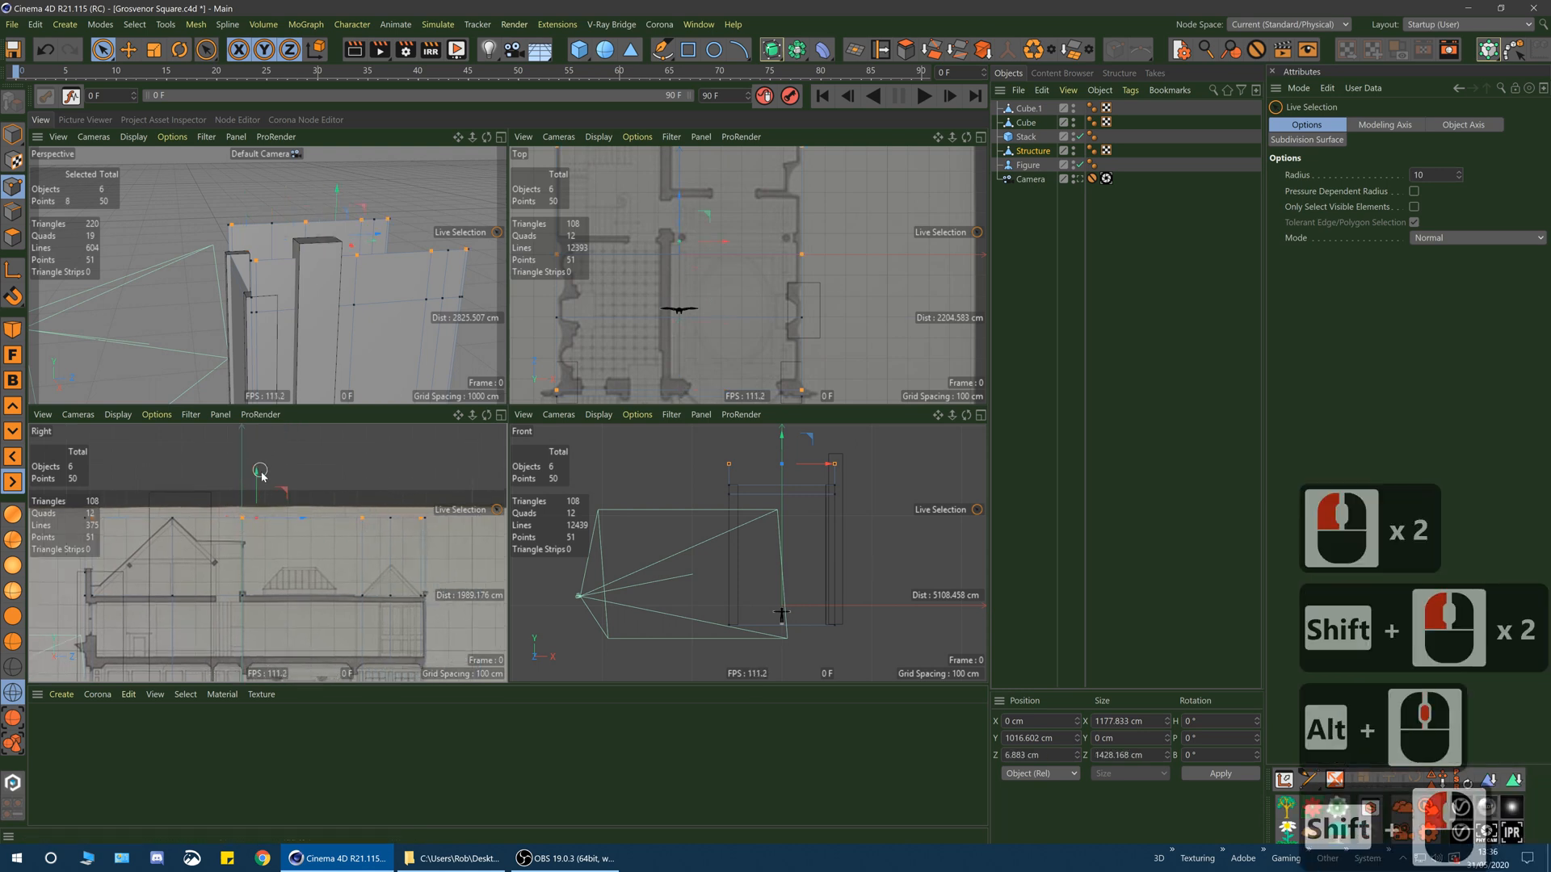
drag(259, 471, 261, 551)
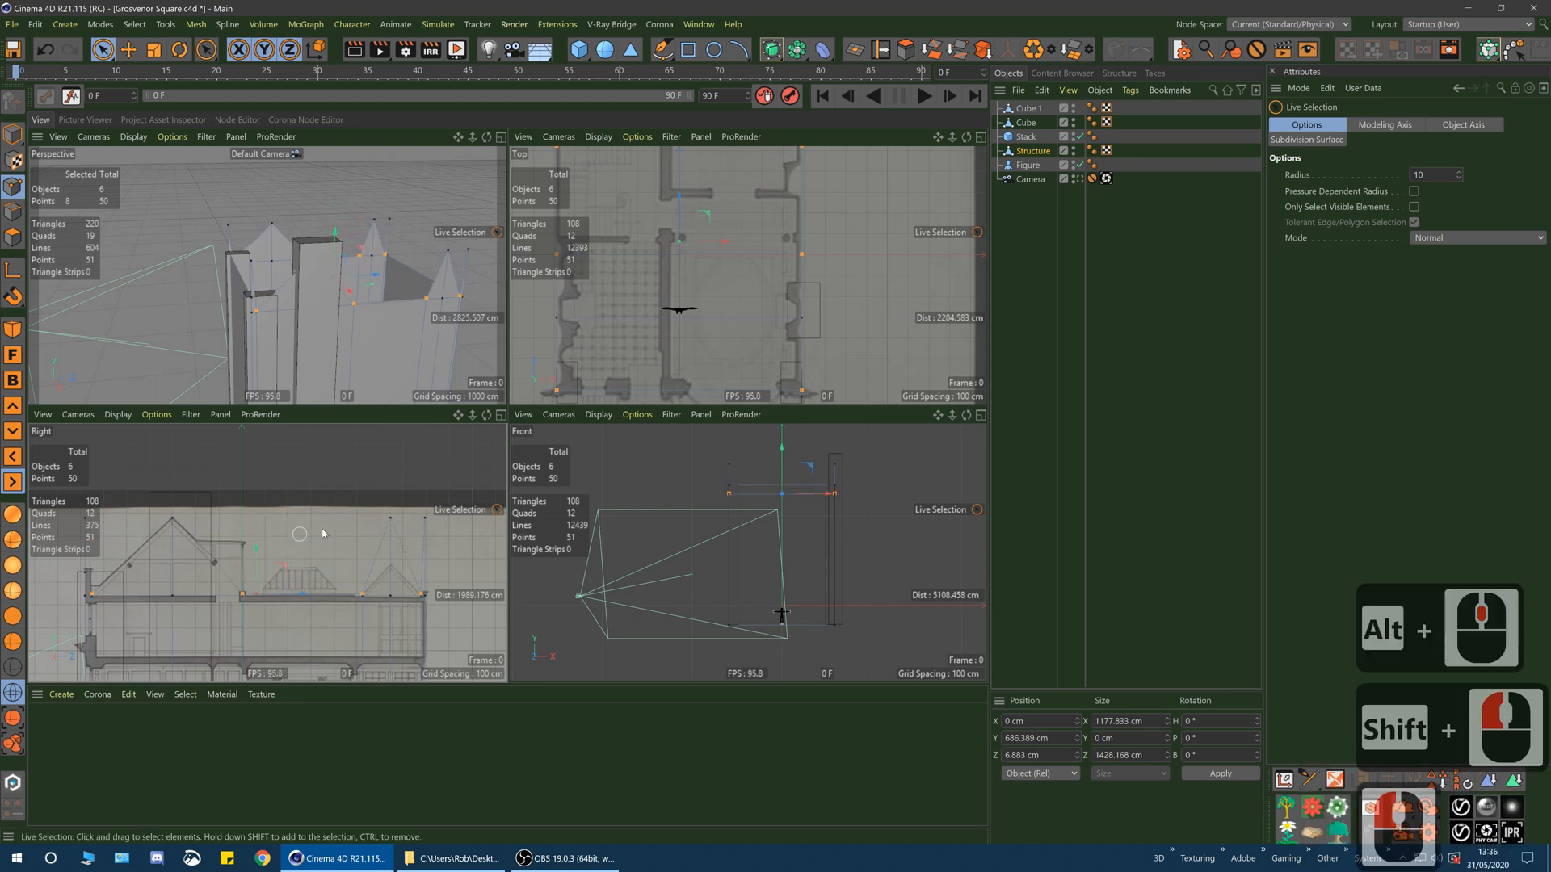
- Lower the small rear gable's peak points on both side walls of Structure to Y 815.317 cm
click(389, 519)
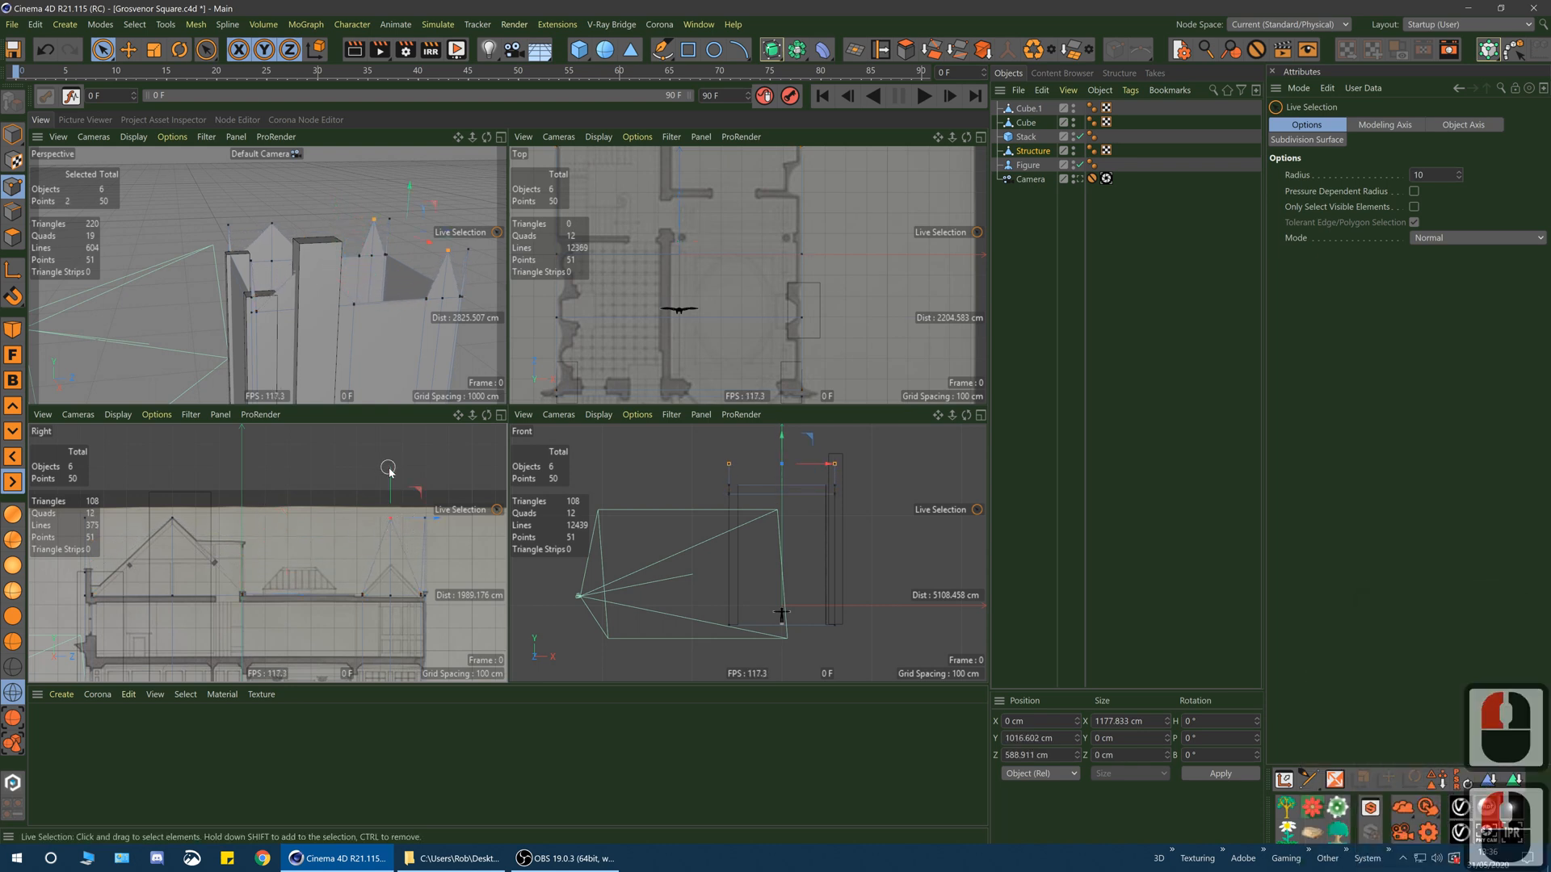
drag(390, 469, 394, 521)
click(413, 498)
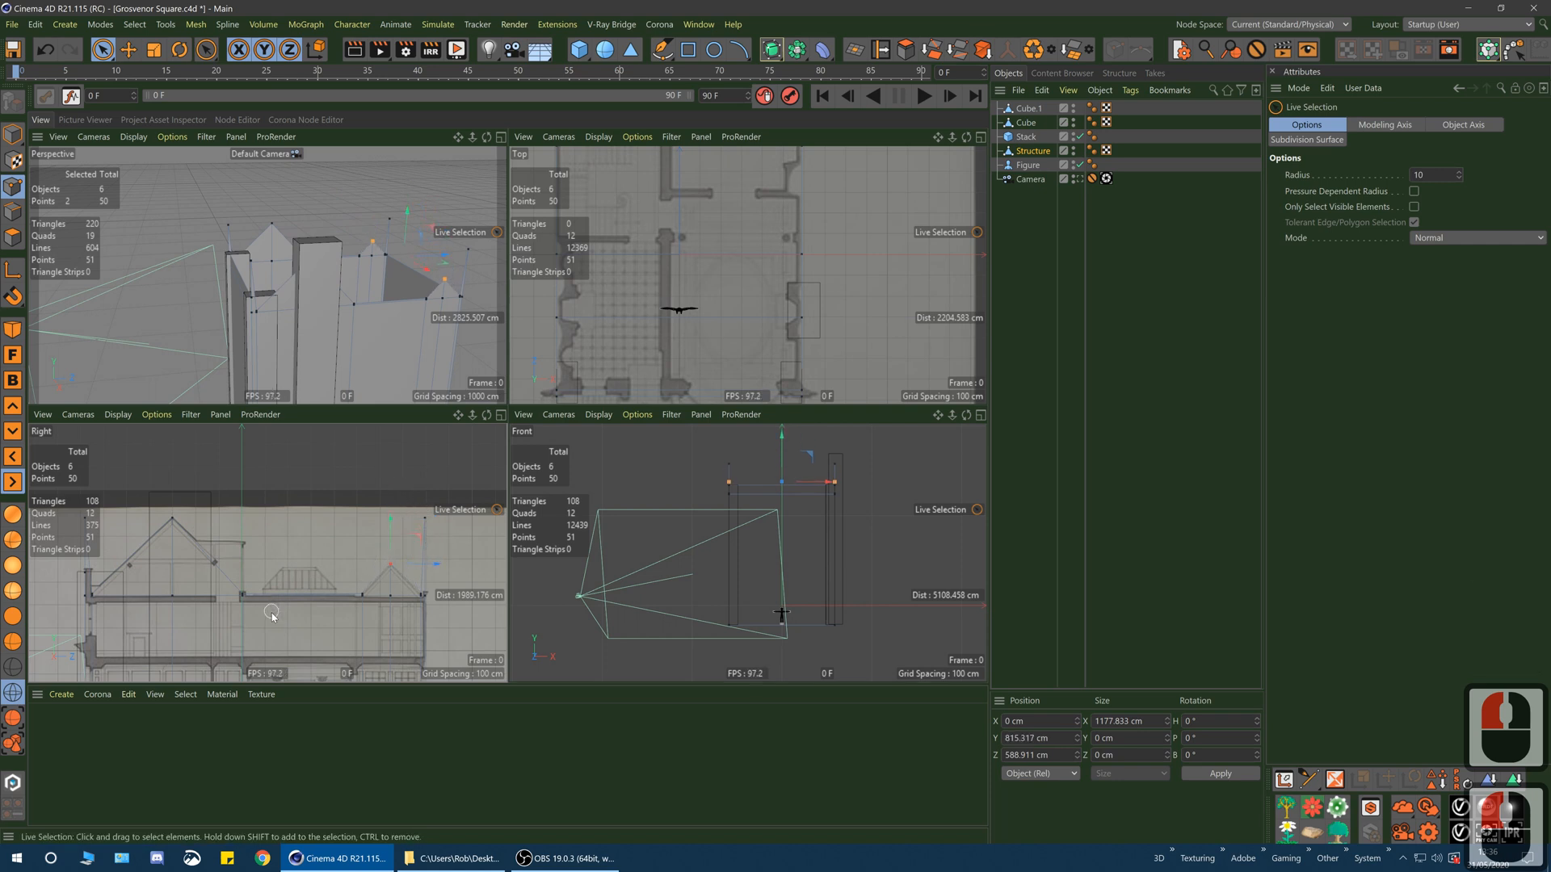
- Check Structure's roof outline against the section drawing from the rear gable to the front parapet
middle_click(341, 321)
alt+drag(525, 496, 851, 473)
alt+drag(850, 473, 850, 525)
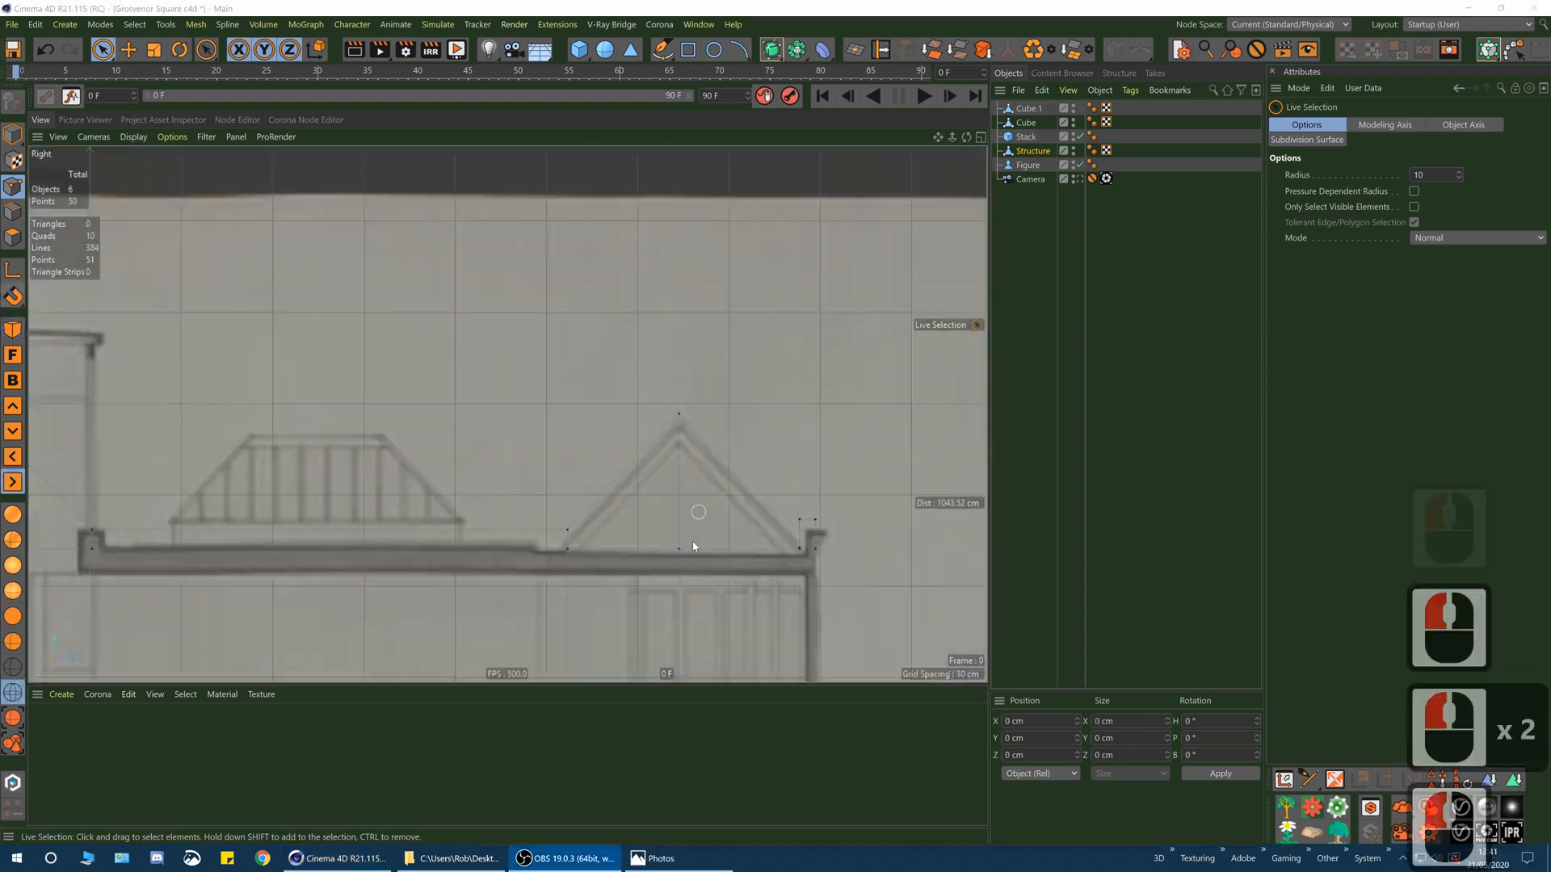
alt+middle_drag(616, 563, 907, 512)
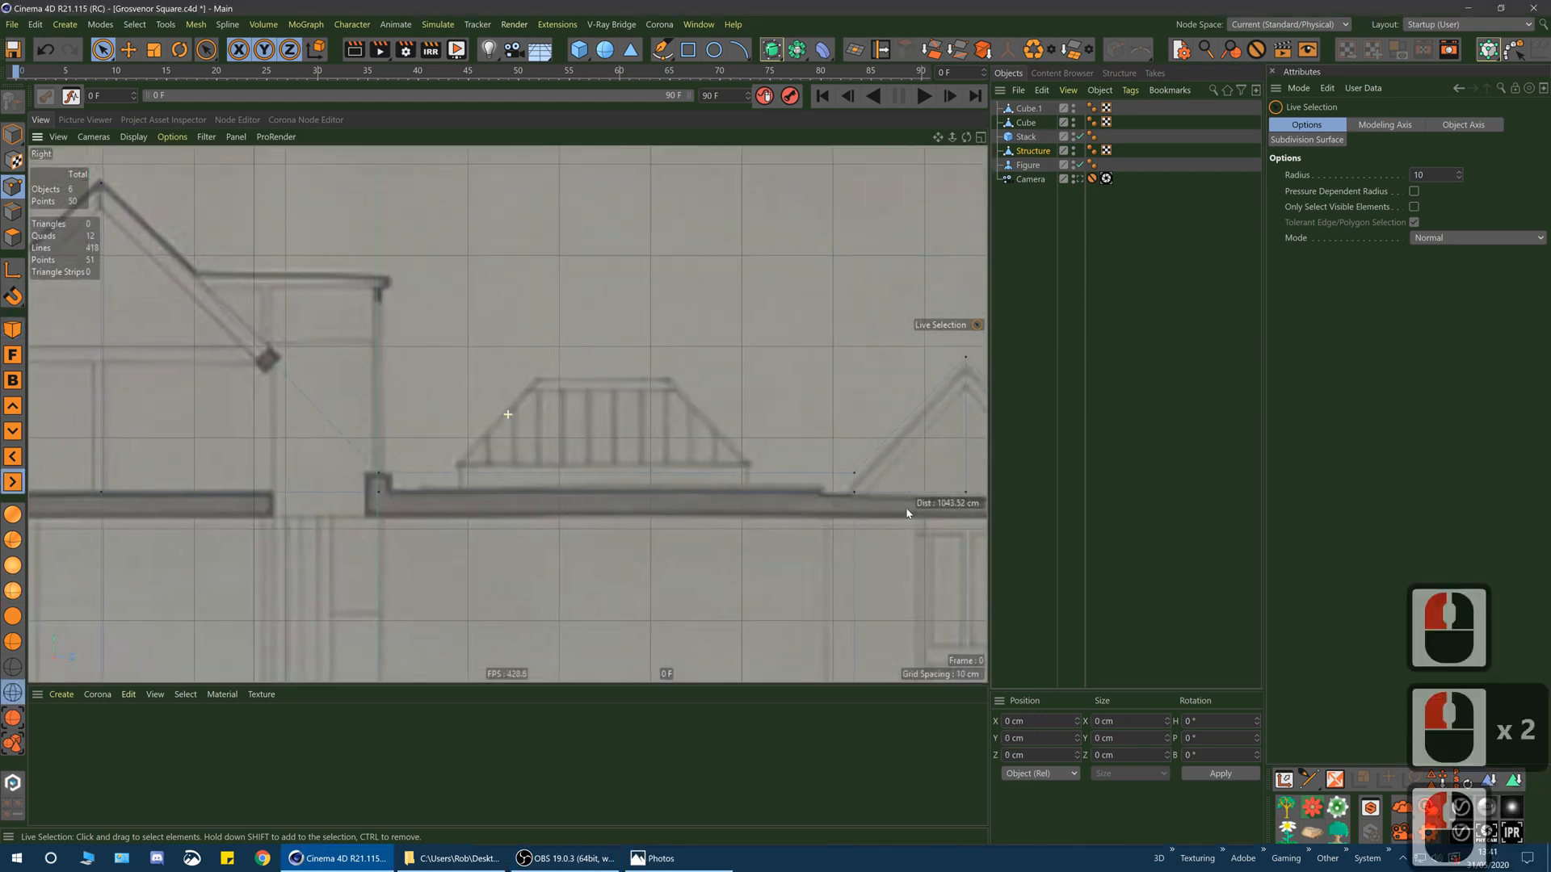
alt+right_drag(610, 447, 542, 459)
mouse_move(541, 461)
alt+middle_down()
mouse_move(569, 472)
mouse_move(550, 495)
alt+middle_up()
alt+right_drag(550, 494, 616, 454)
alt+middle_drag(616, 454, 461, 428)
alt+right_drag(550, 416, 498, 423)
alt+middle_drag(498, 422, 526, 424)
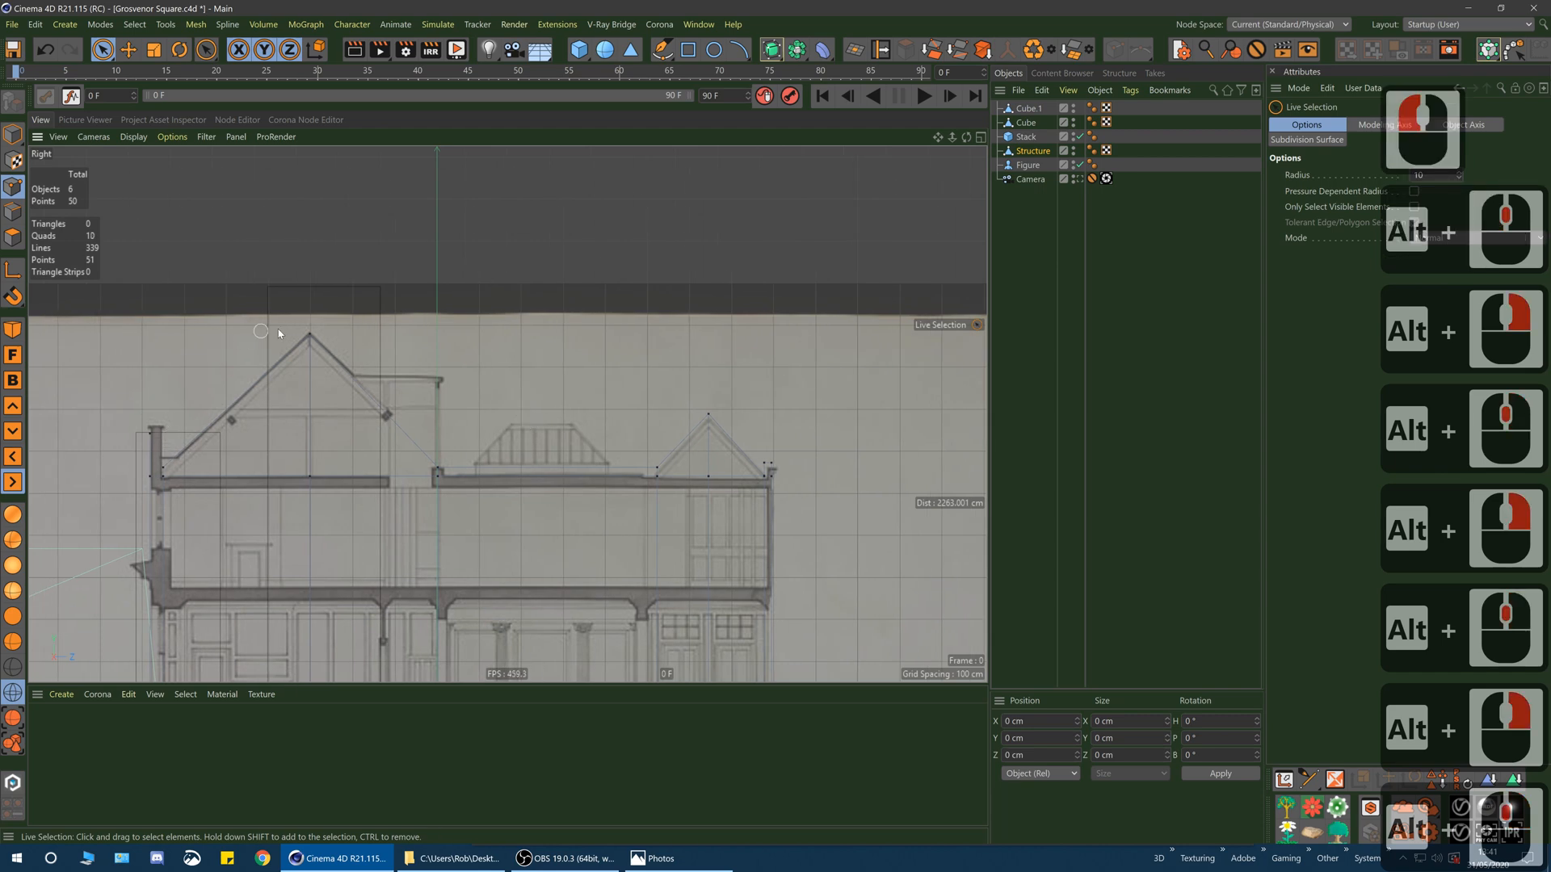
- Bridge Structure's two side walls along the top of the rear wall using the edges there
middle_click(595, 427)
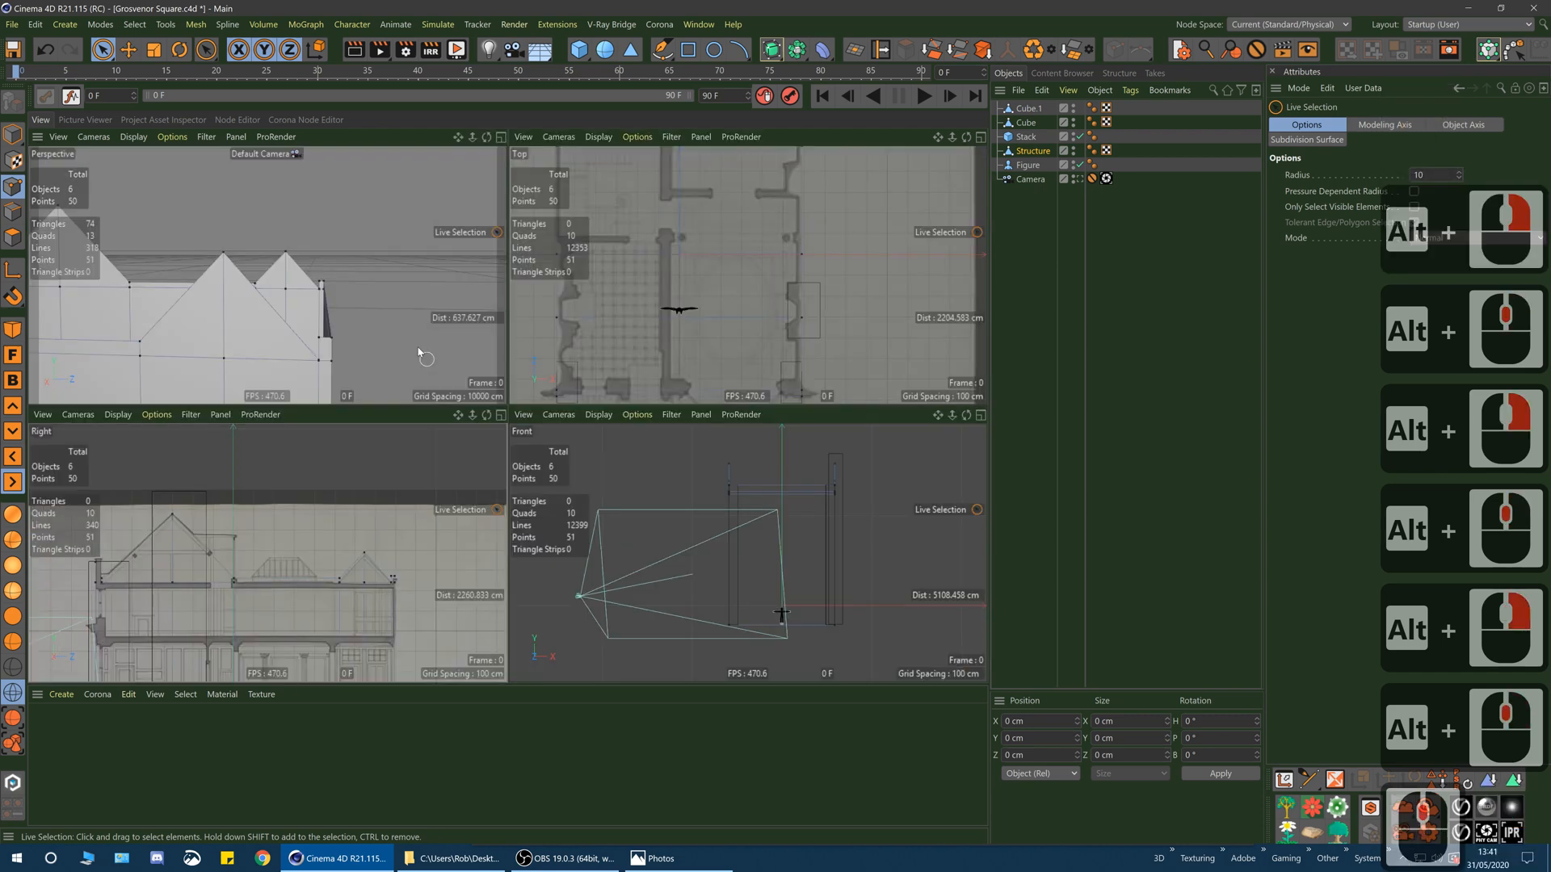
middle_click(418, 349)
alt+drag(565, 563, 602, 557)
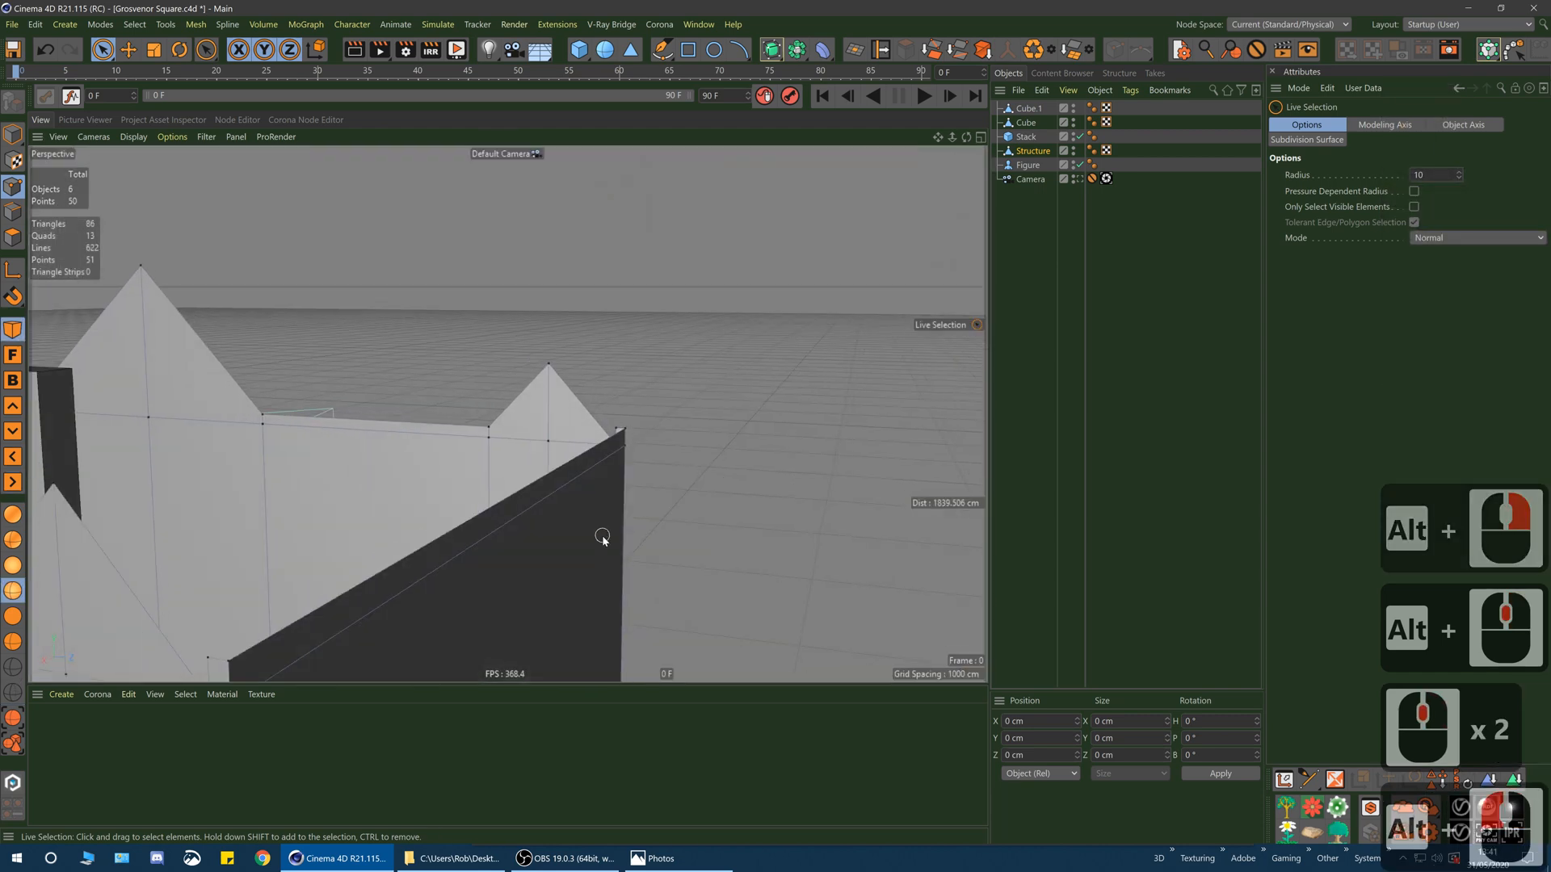
alt+middle_drag(602, 540, 720, 370)
alt+right_drag(720, 369, 668, 374)
alt+drag(668, 374, 670, 409)
alt+middle_drag(674, 410, 696, 433)
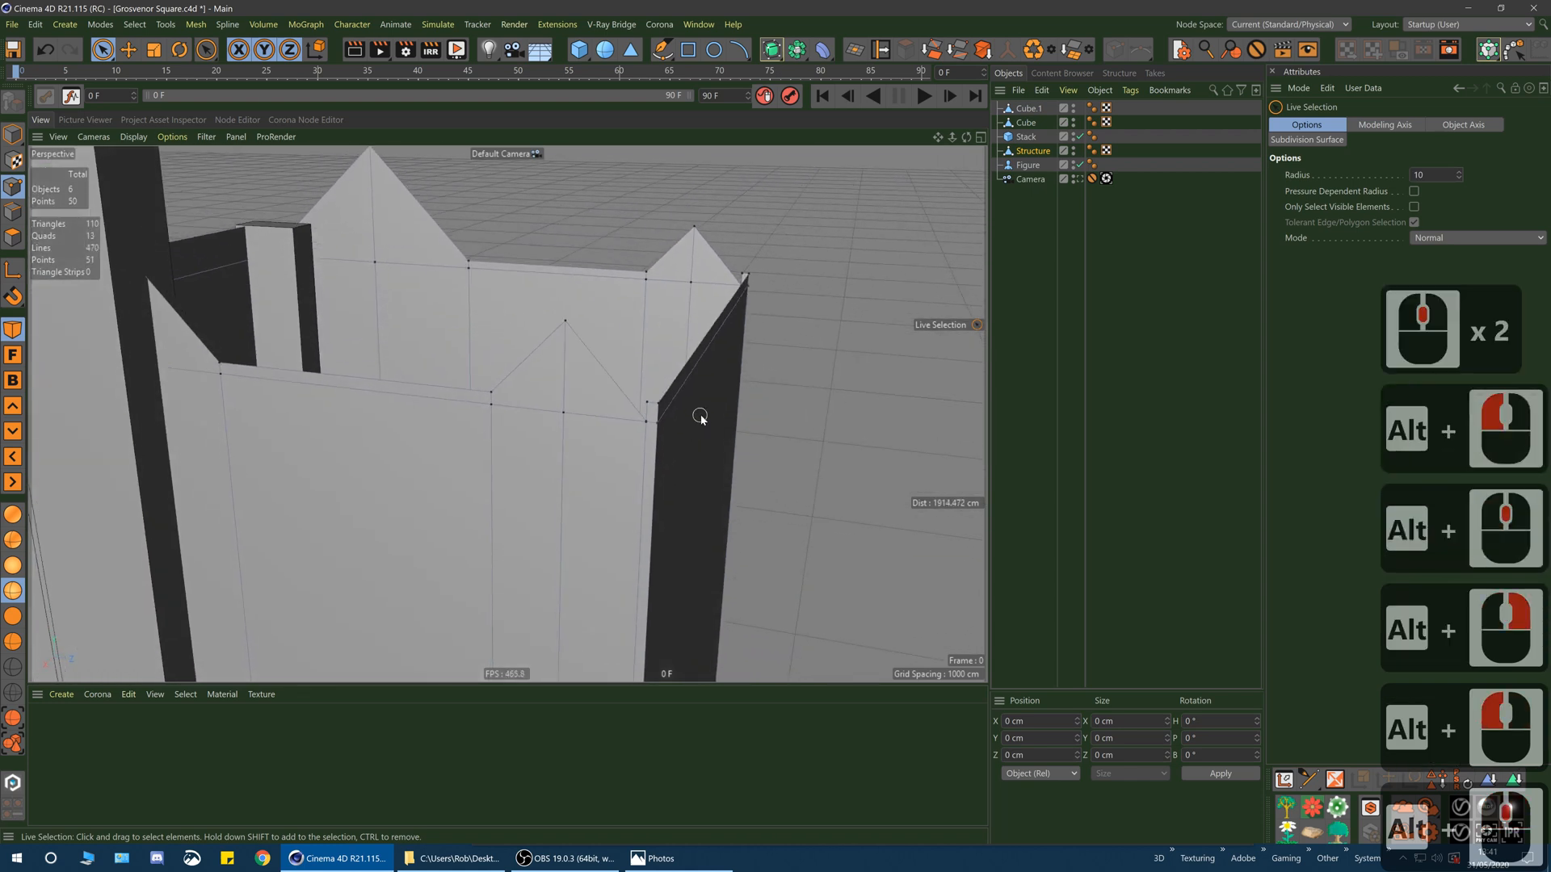
key(2)
click(677, 415)
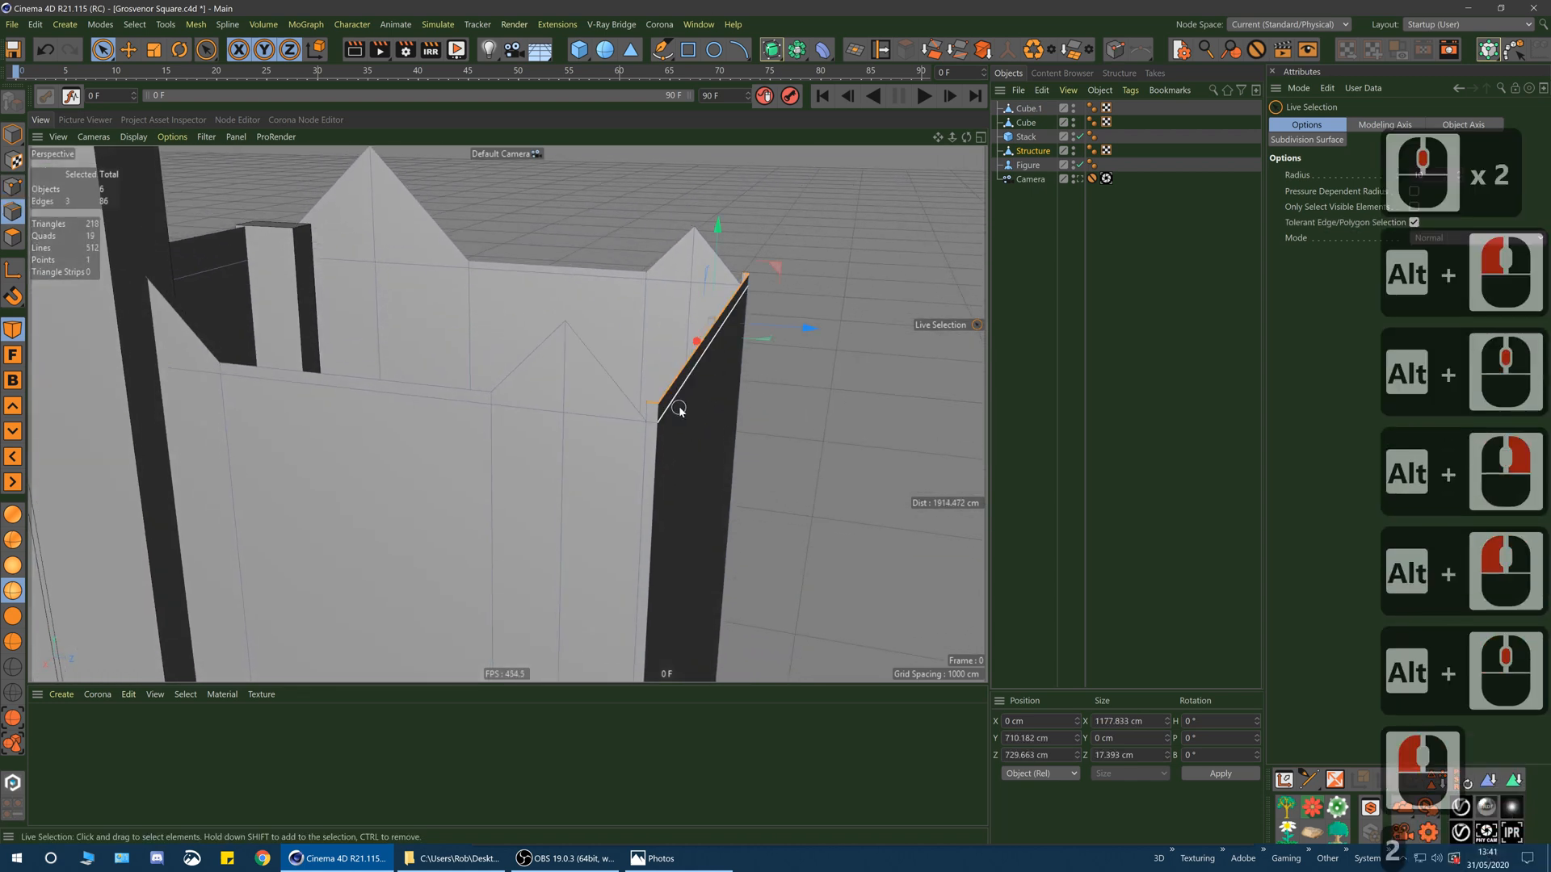
right_click(680, 412)
click(711, 481)
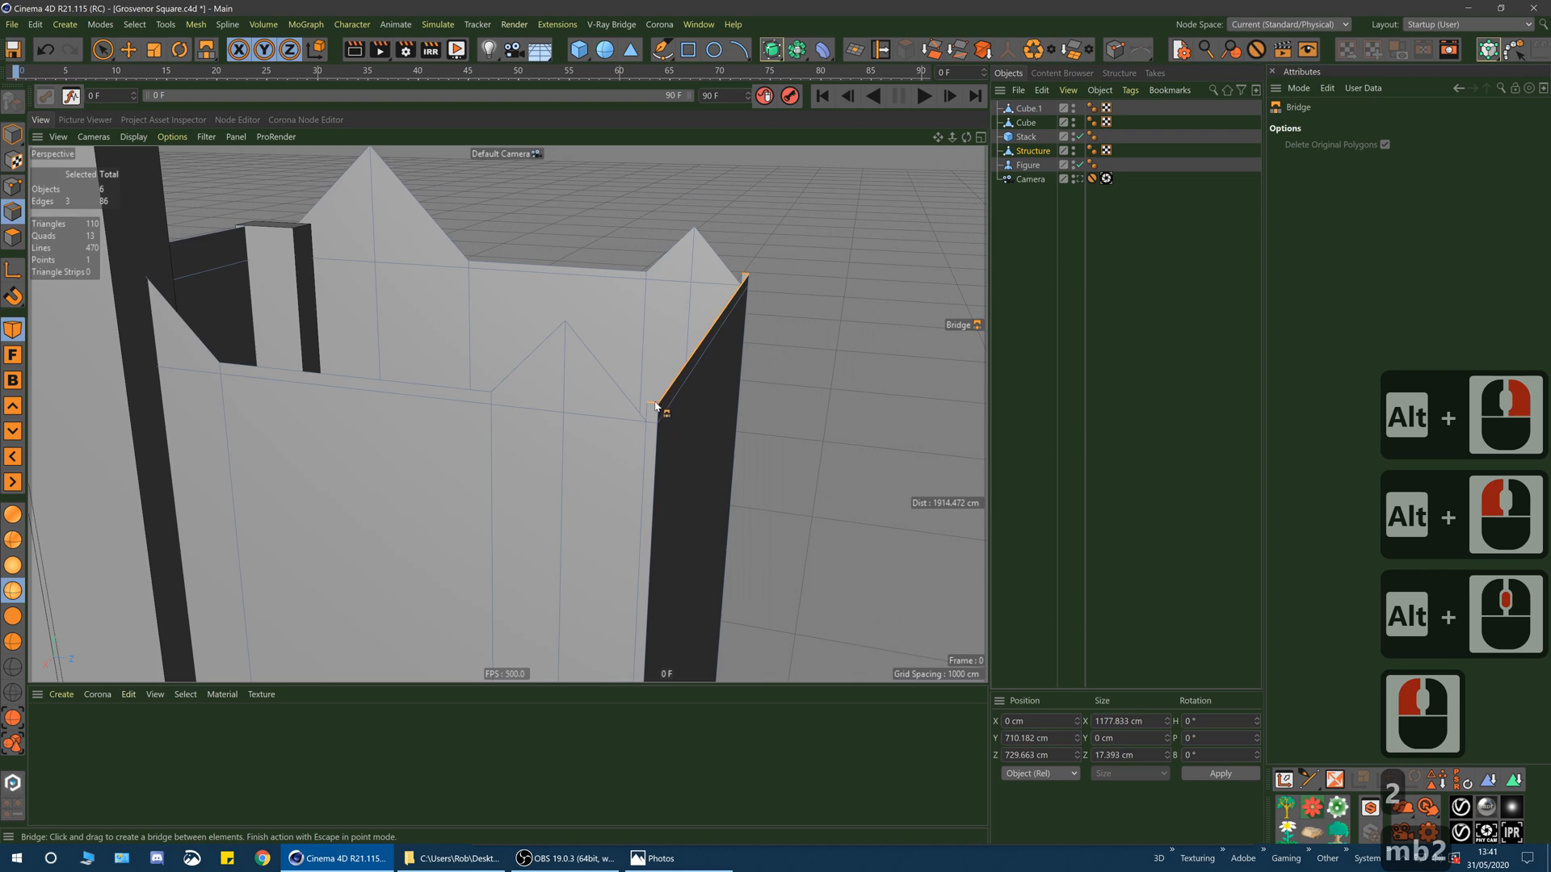
drag(656, 407, 711, 331)
drag(748, 276, 745, 276)
key(space)
- Examine the front wall's top edge and the overall massing, including through the scene camera
alt+middle_drag(701, 353, 654, 447)
alt+drag(653, 444, 614, 432)
click(731, 256)
alt+middle_drag(378, 444, 537, 429)
alt+drag(450, 353, 601, 380)
alt+middle_drag(601, 380, 525, 429)
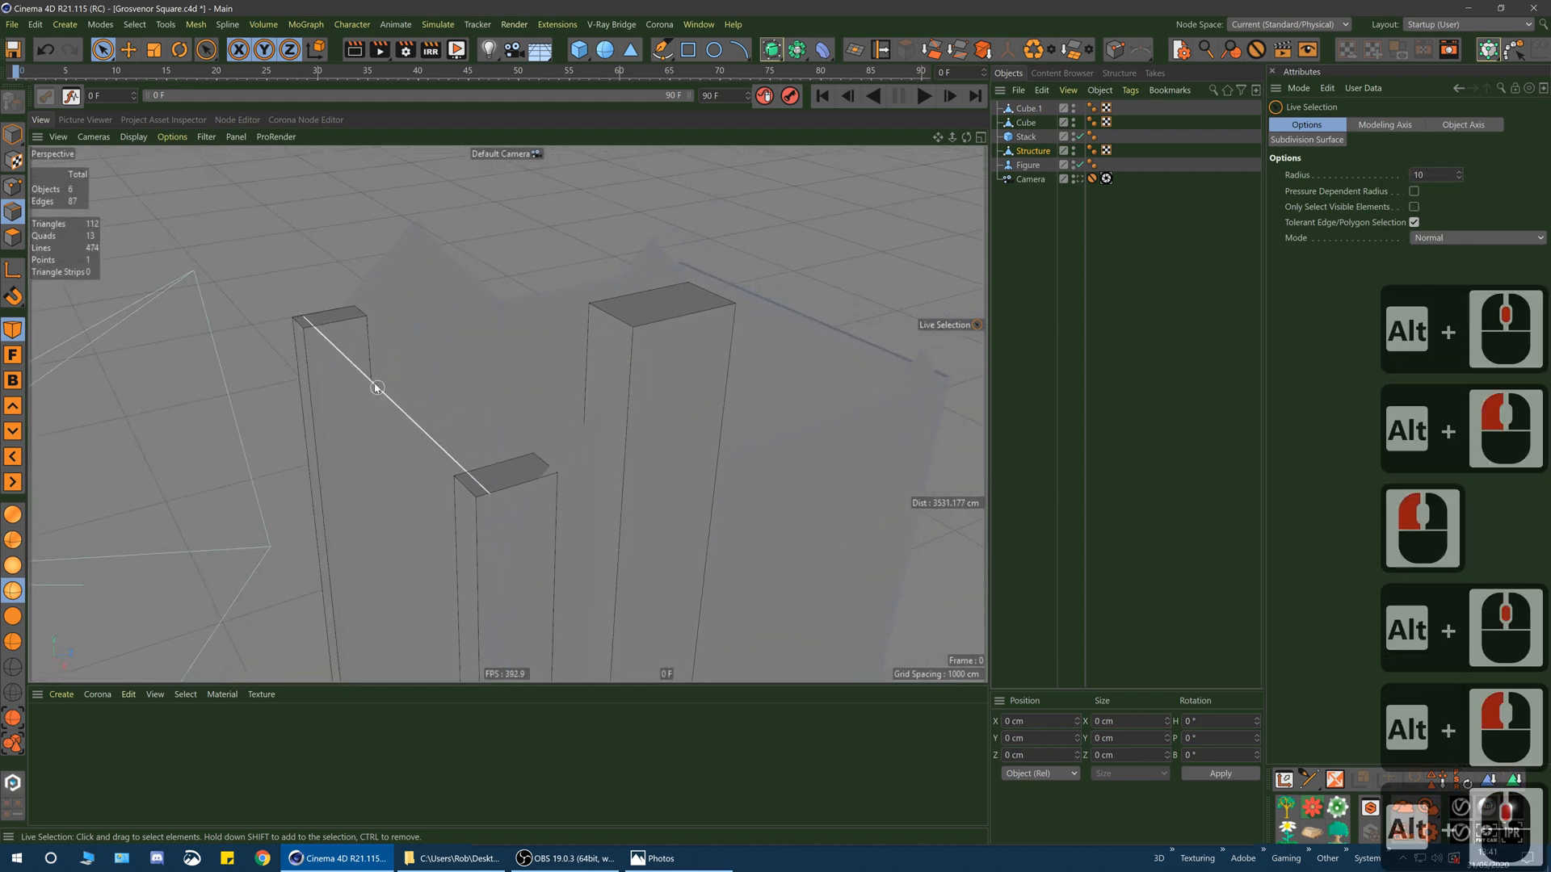
click(351, 358)
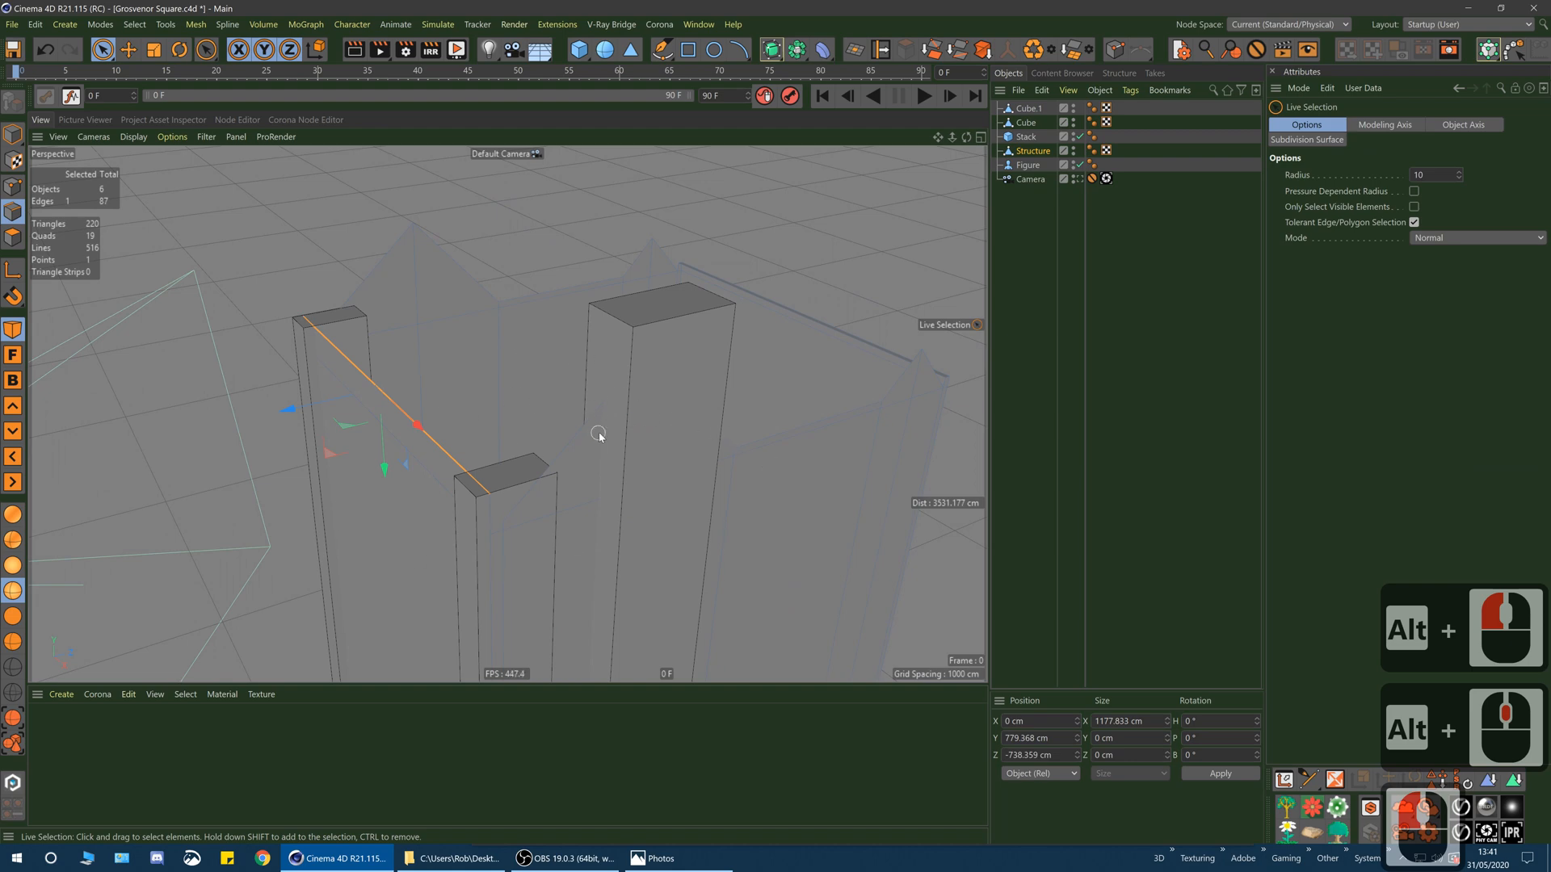
alt+drag(574, 474, 536, 408)
click(563, 484)
alt+drag(563, 488, 715, 473)
click(1080, 179)
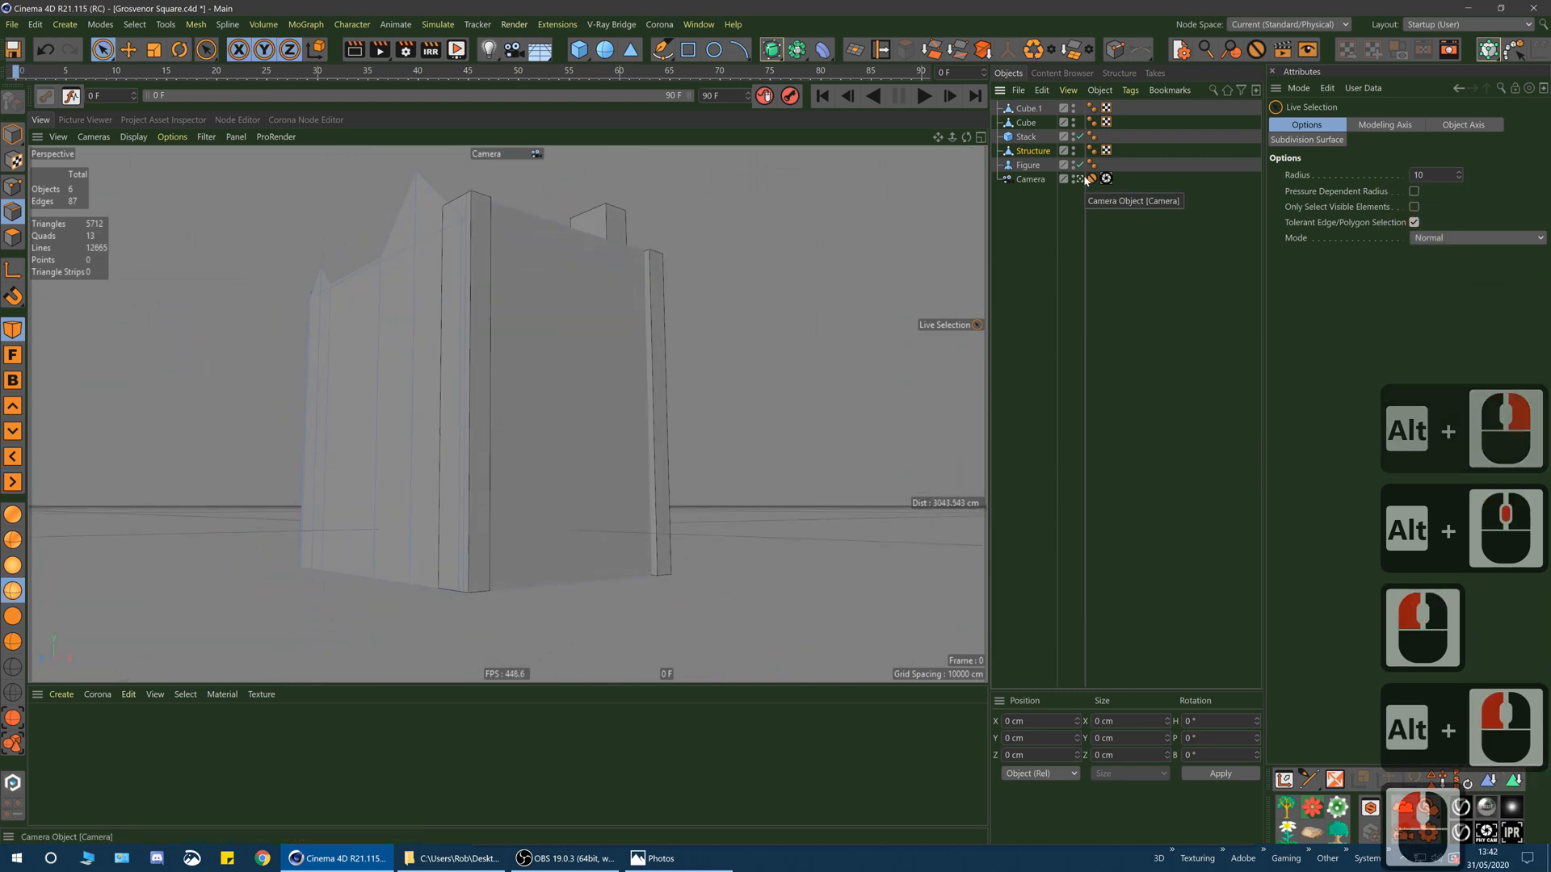
click(1079, 180)
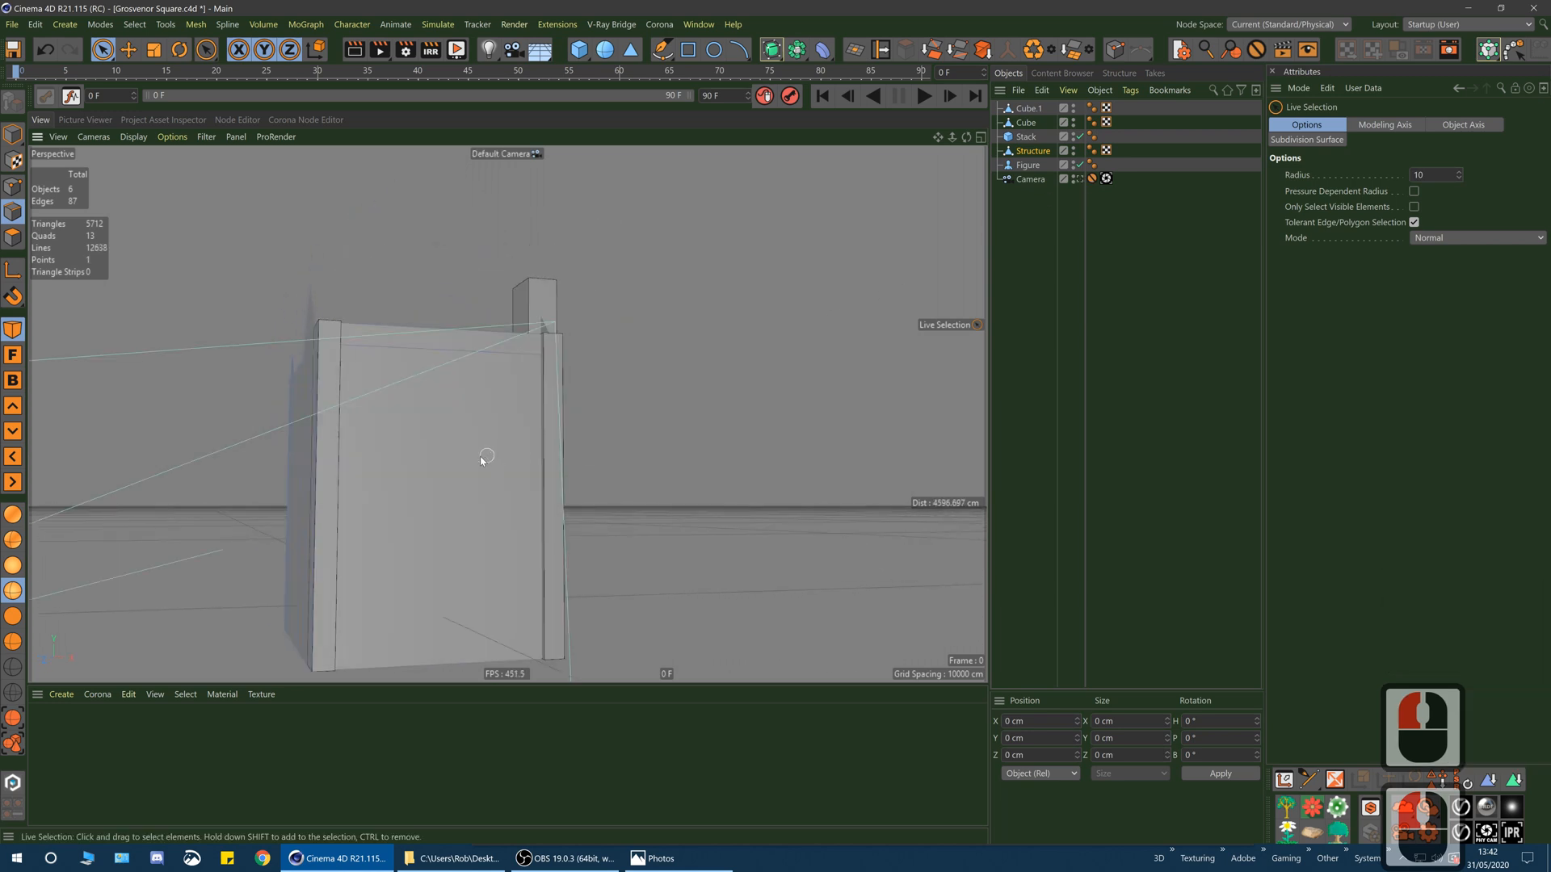
- Duplicate the chimney Stack as a whole object and place the copy at the opposite side wall, at X -562.134 cm
alt+drag(485, 453, 457, 493)
click(16, 139)
click(1019, 139)
alt+middle_drag(506, 416, 617, 409)
alt+drag(617, 408, 546, 424)
middle_click(546, 425)
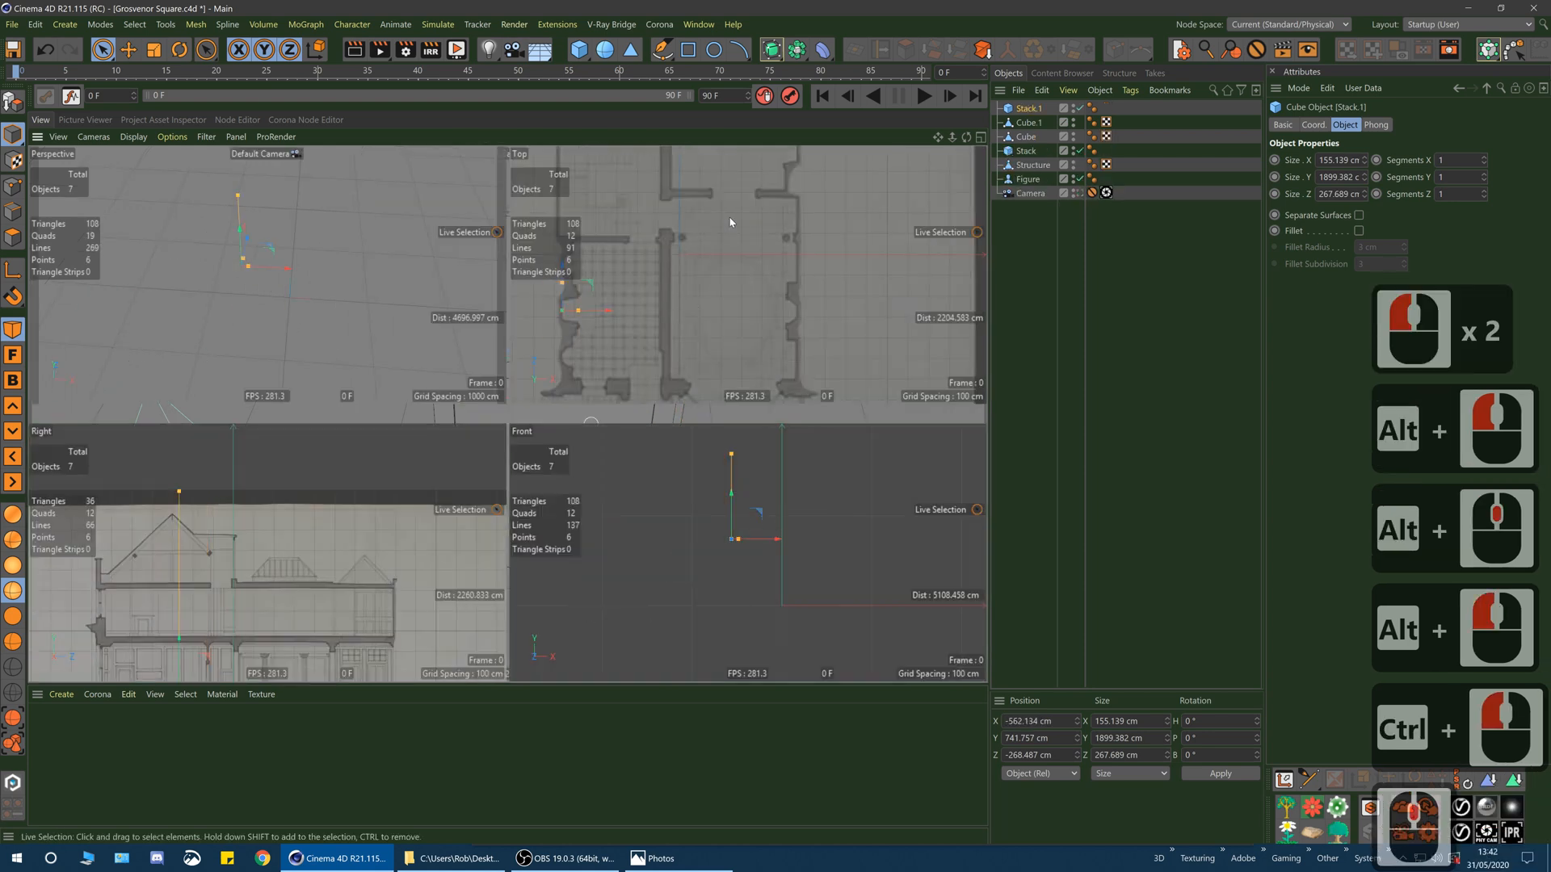
- Compare the two stacks in the Front view and shift the copy outward to X -601.804 cm
middle_click(767, 520)
scroll(668, 378, up, 5)
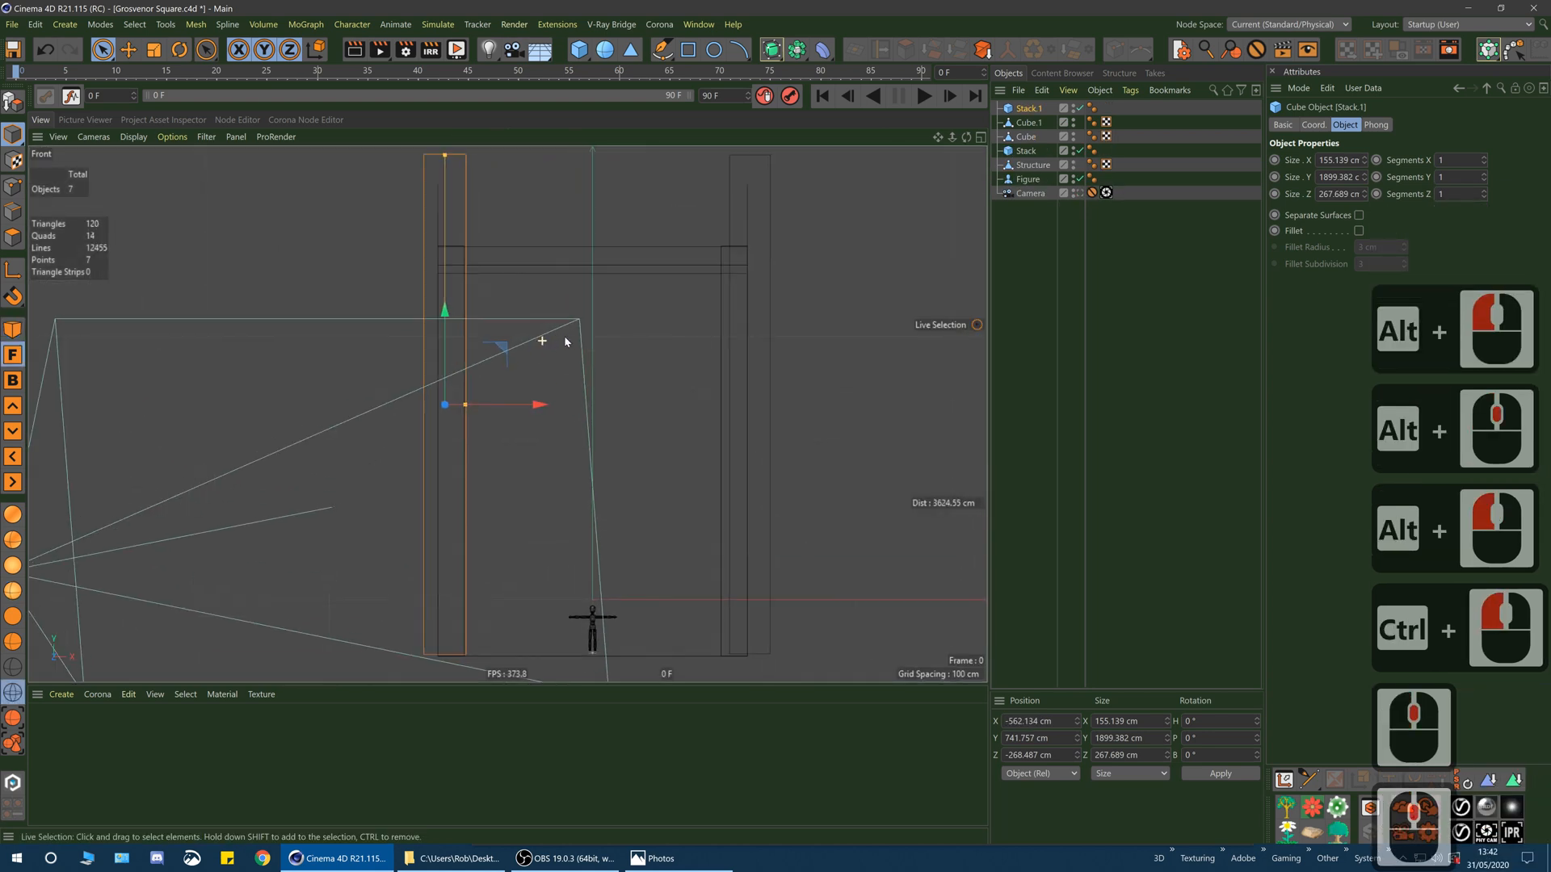
click(733, 181)
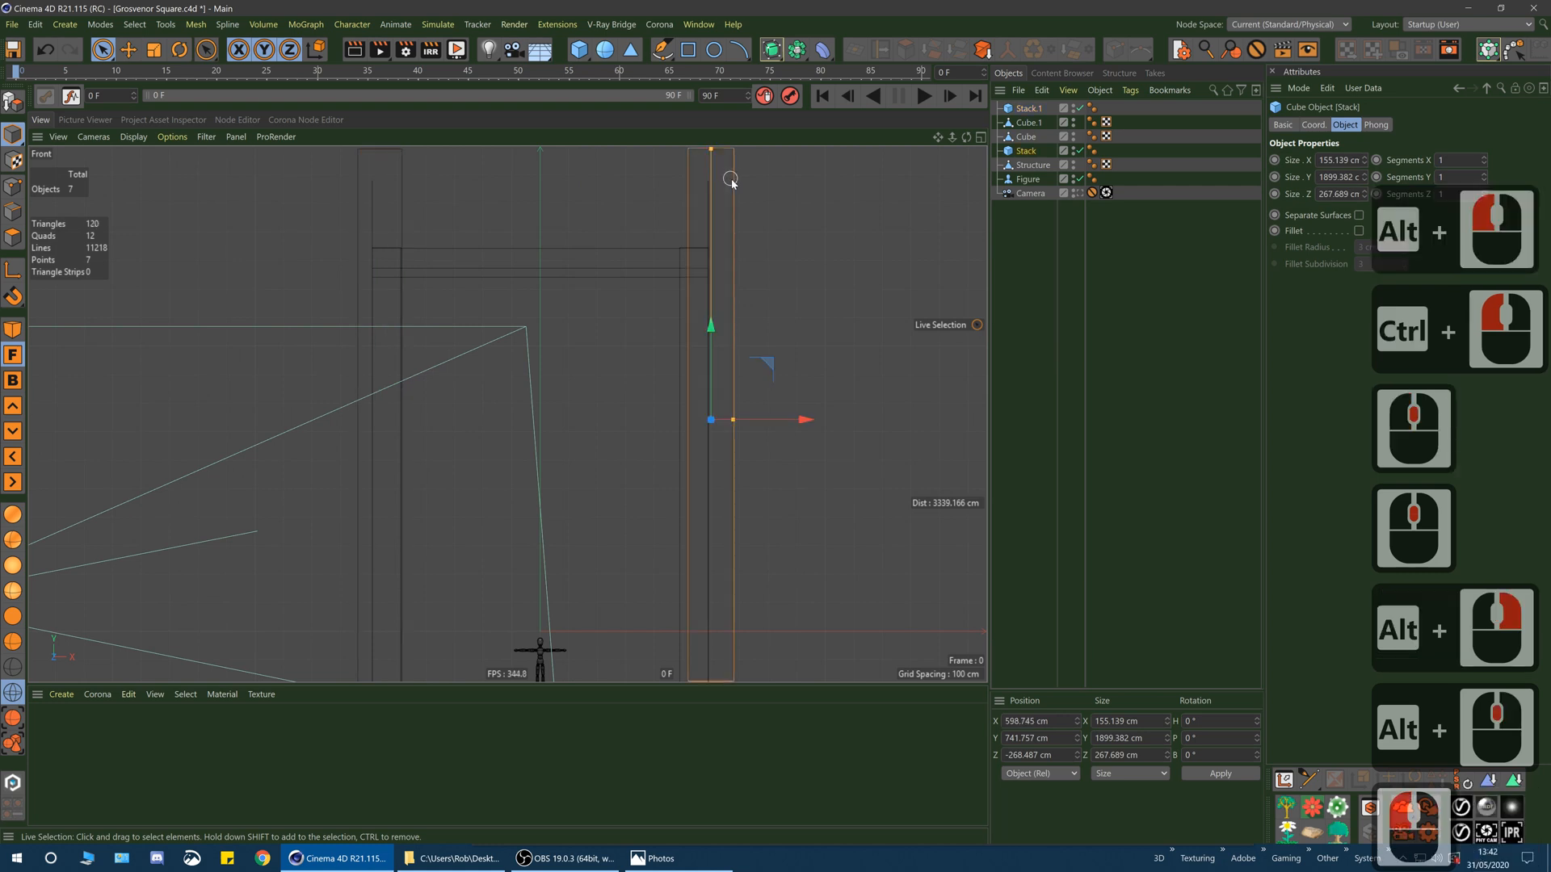
alt+right_drag(706, 262, 751, 273)
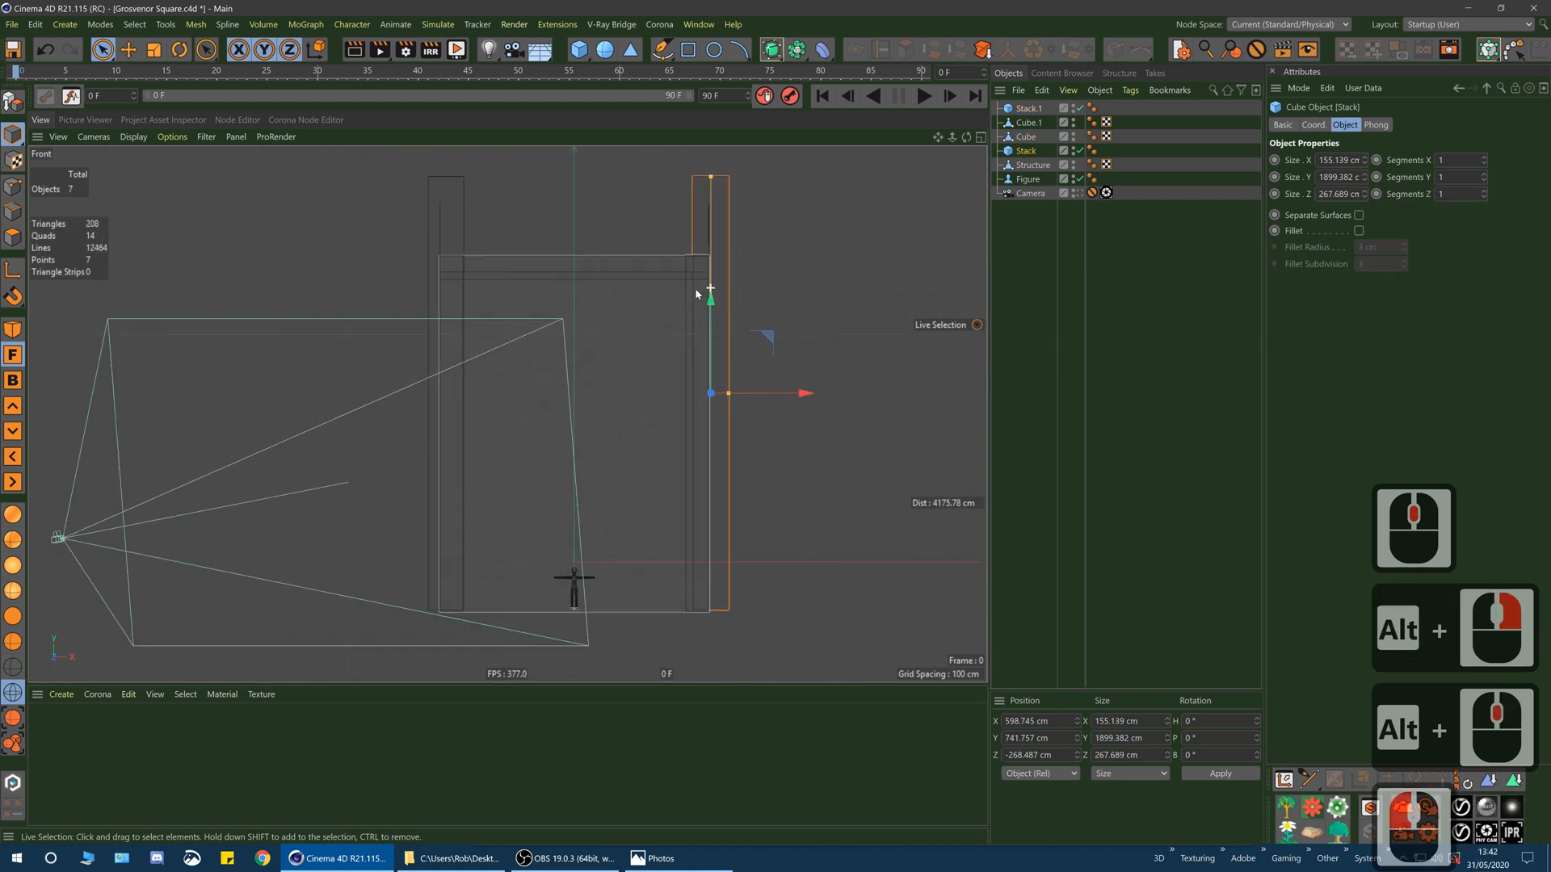
click(445, 230)
drag(543, 395, 527, 395)
- Inspect both chimney stacks in perspective and through the scene camera, and switch to Photos to view the exterior reference photograph
middle_click(624, 300)
middle_click(385, 257)
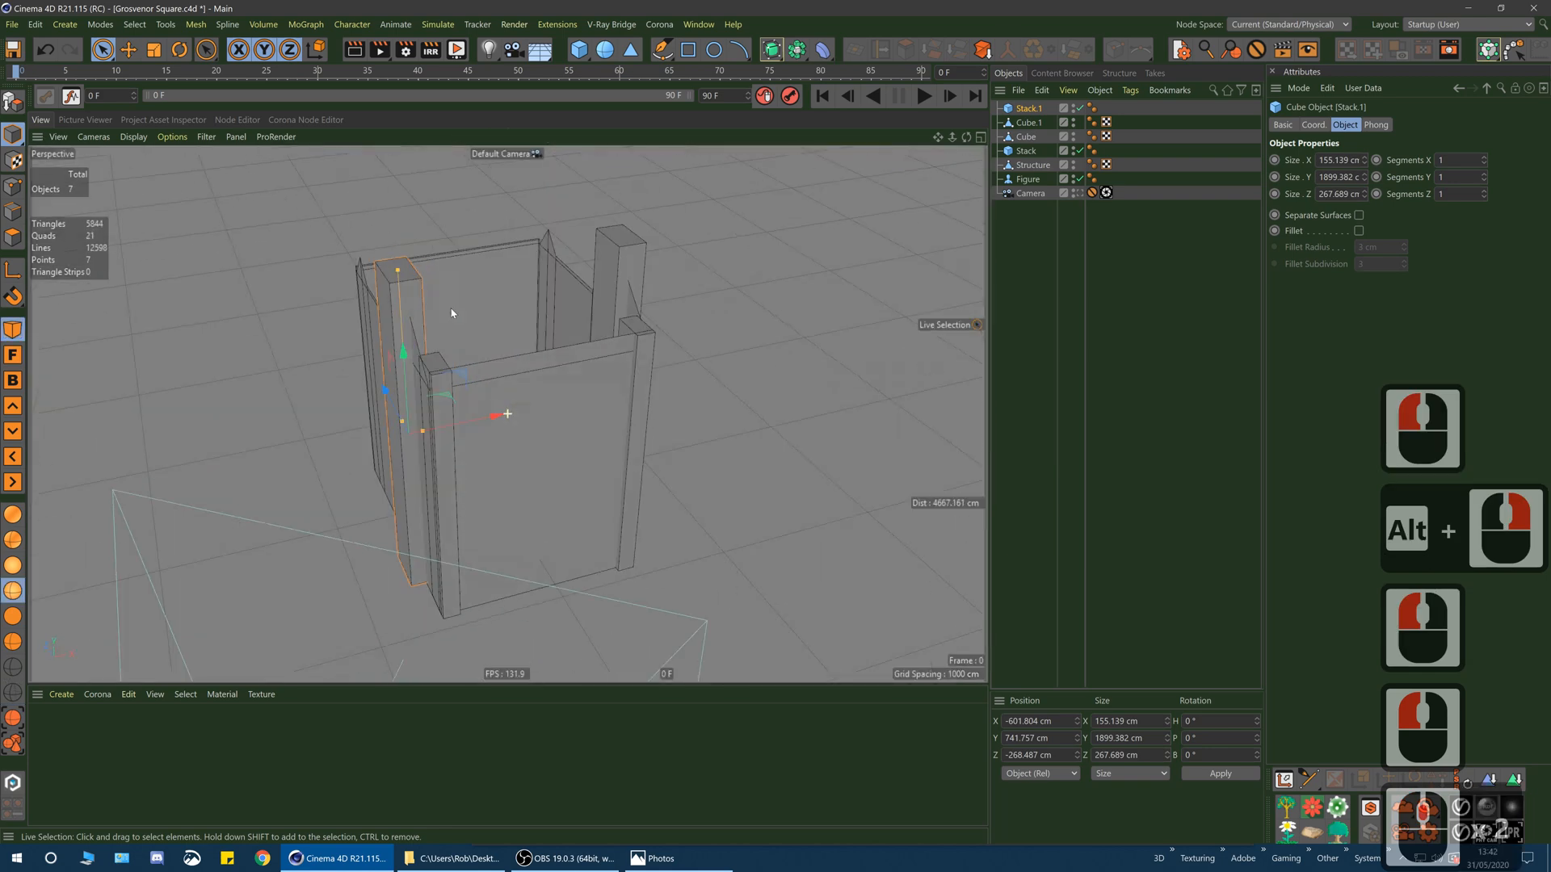
alt+drag(450, 312, 831, 346)
click(830, 346)
alt+middle_drag(521, 437, 611, 412)
alt+drag(611, 412, 609, 366)
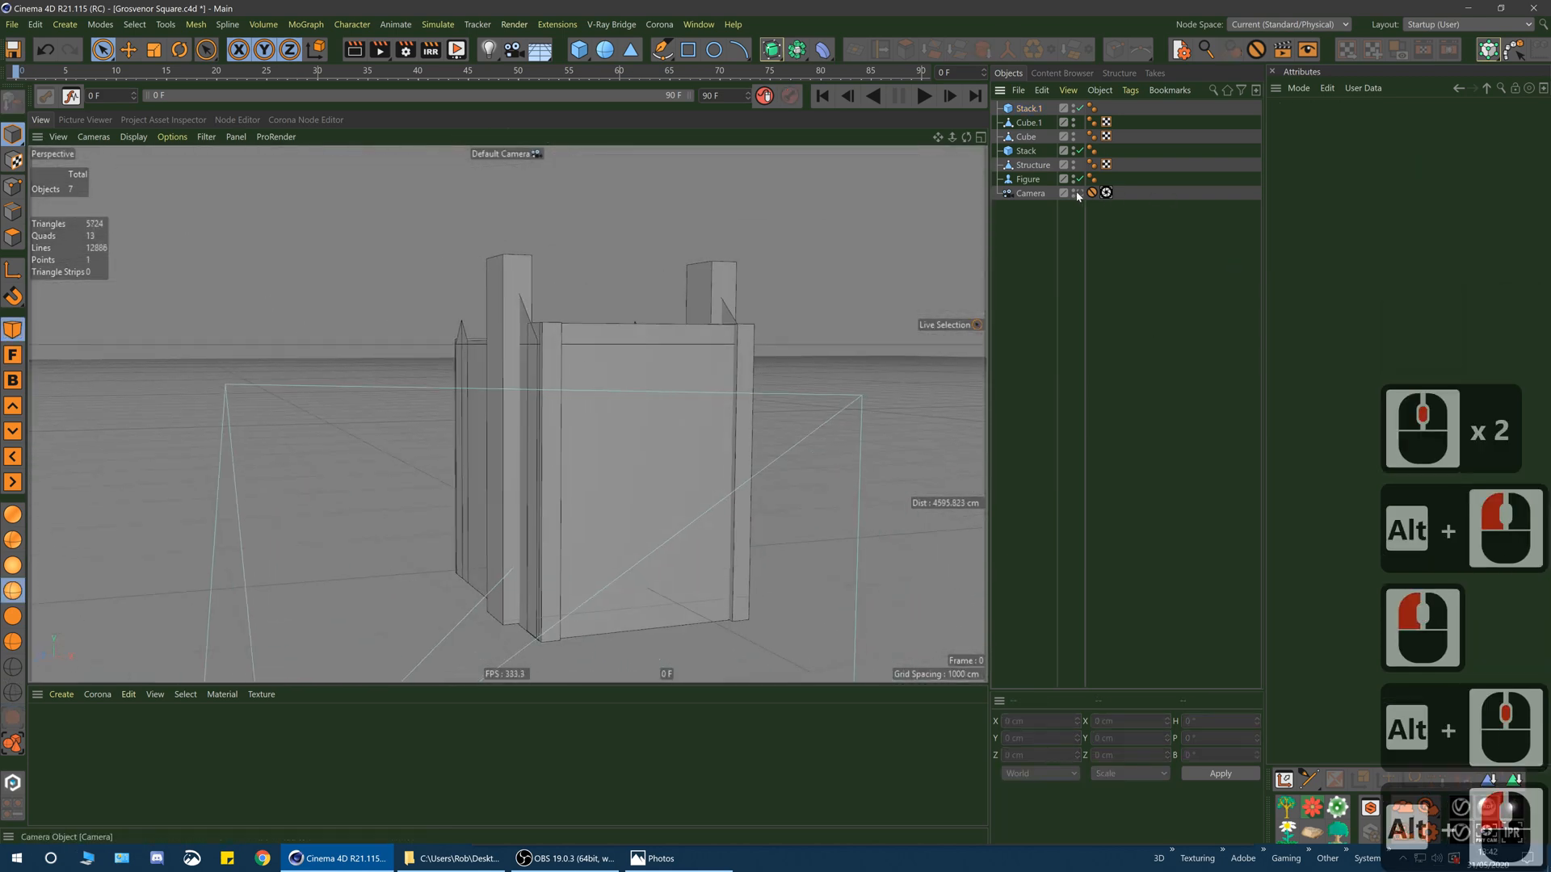
click(1079, 193)
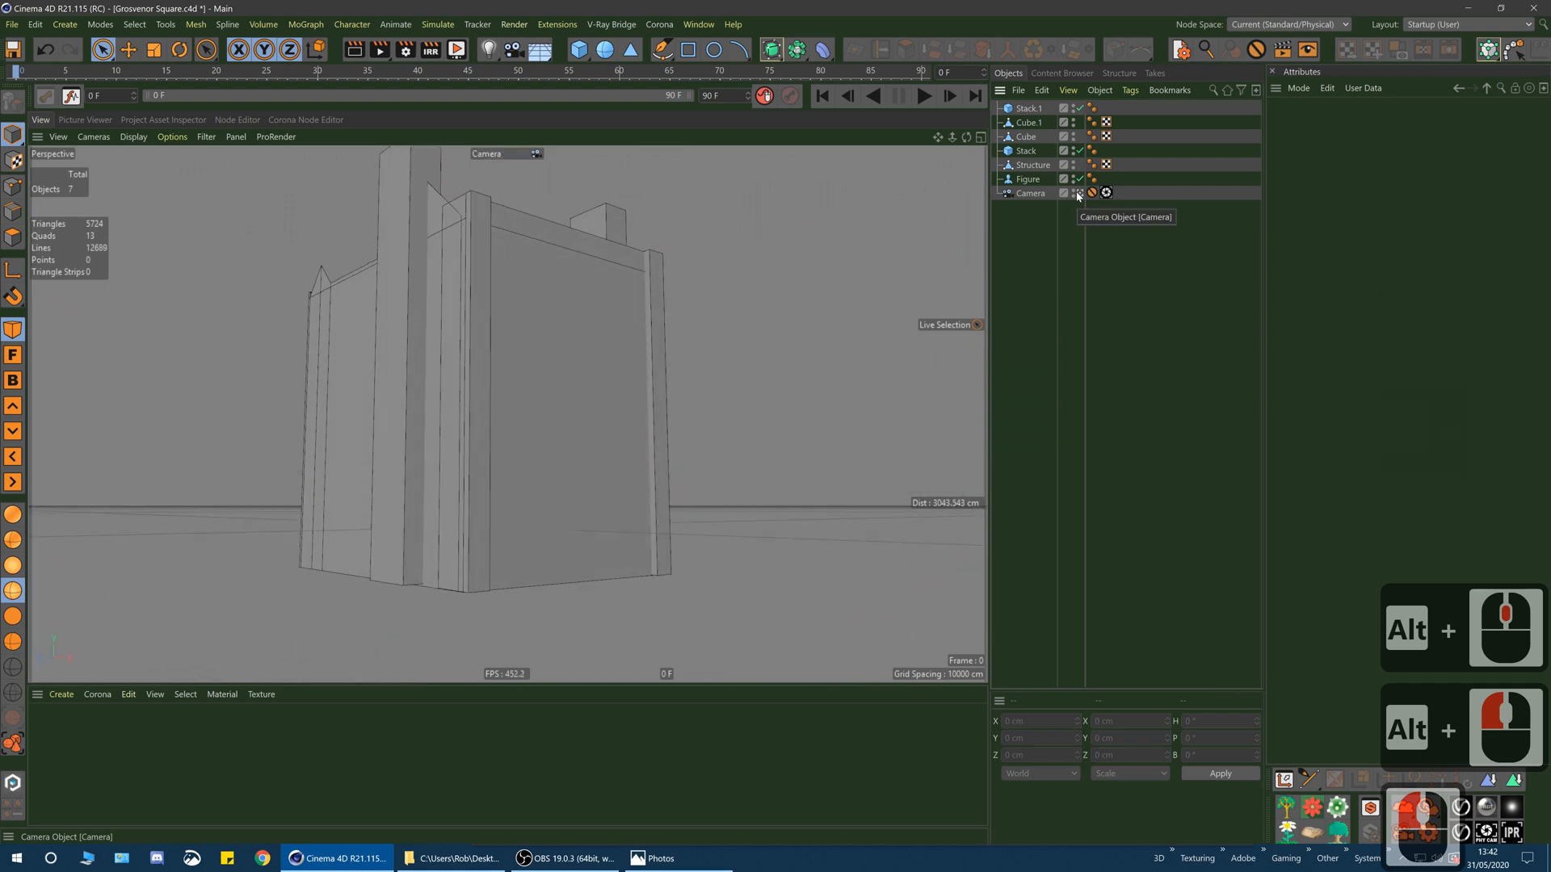
click(670, 856)
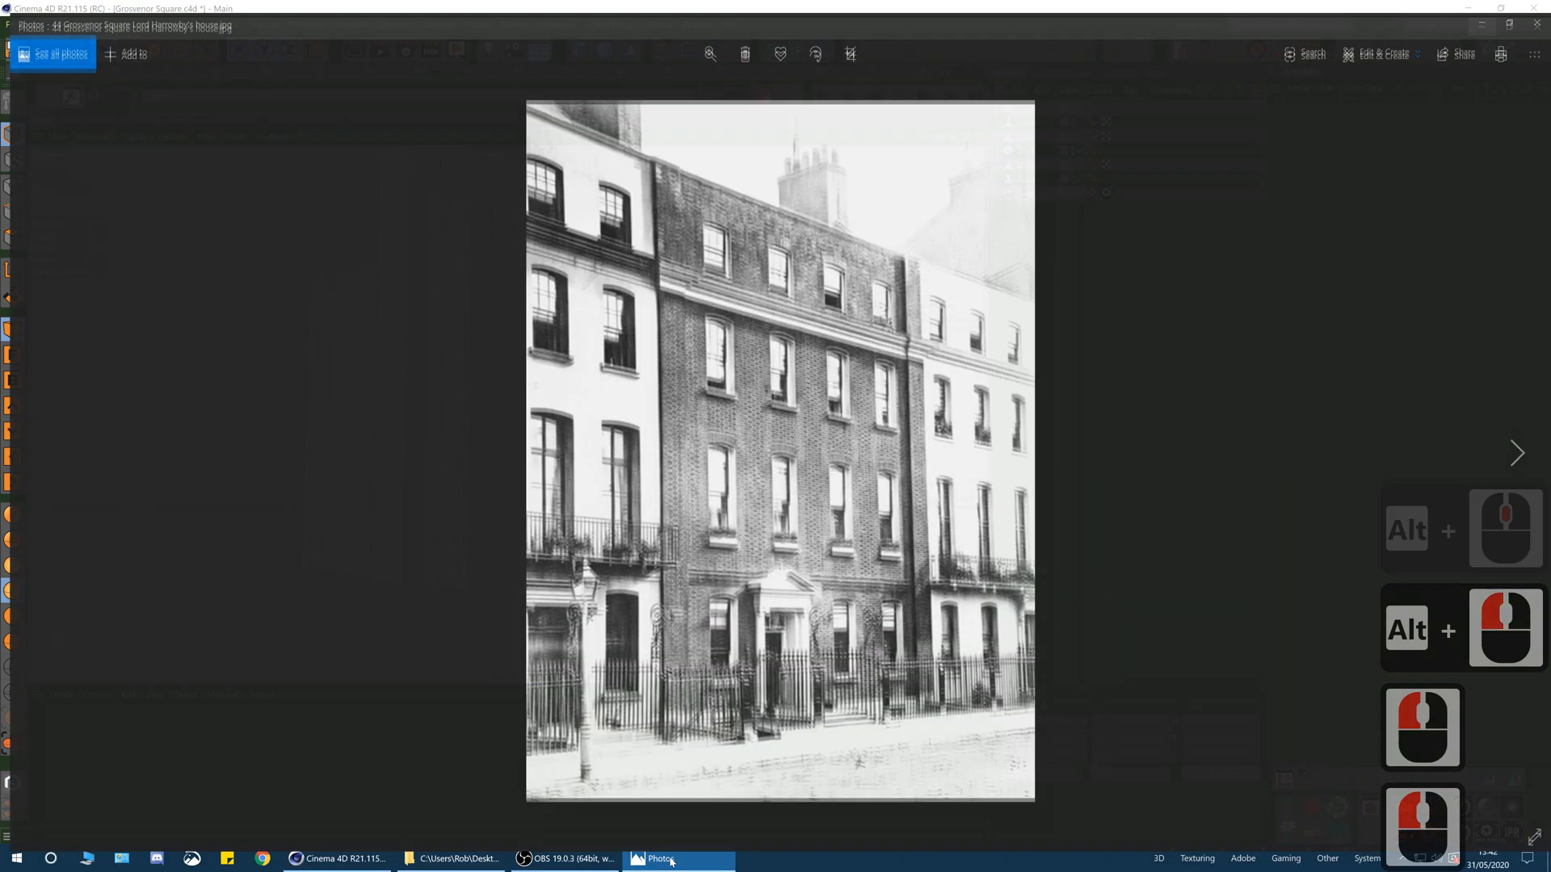
- Compare the model with the reference photograph beside it, and examine the roof and chimney stacks in perspective and the Right view
double_click(740, 12)
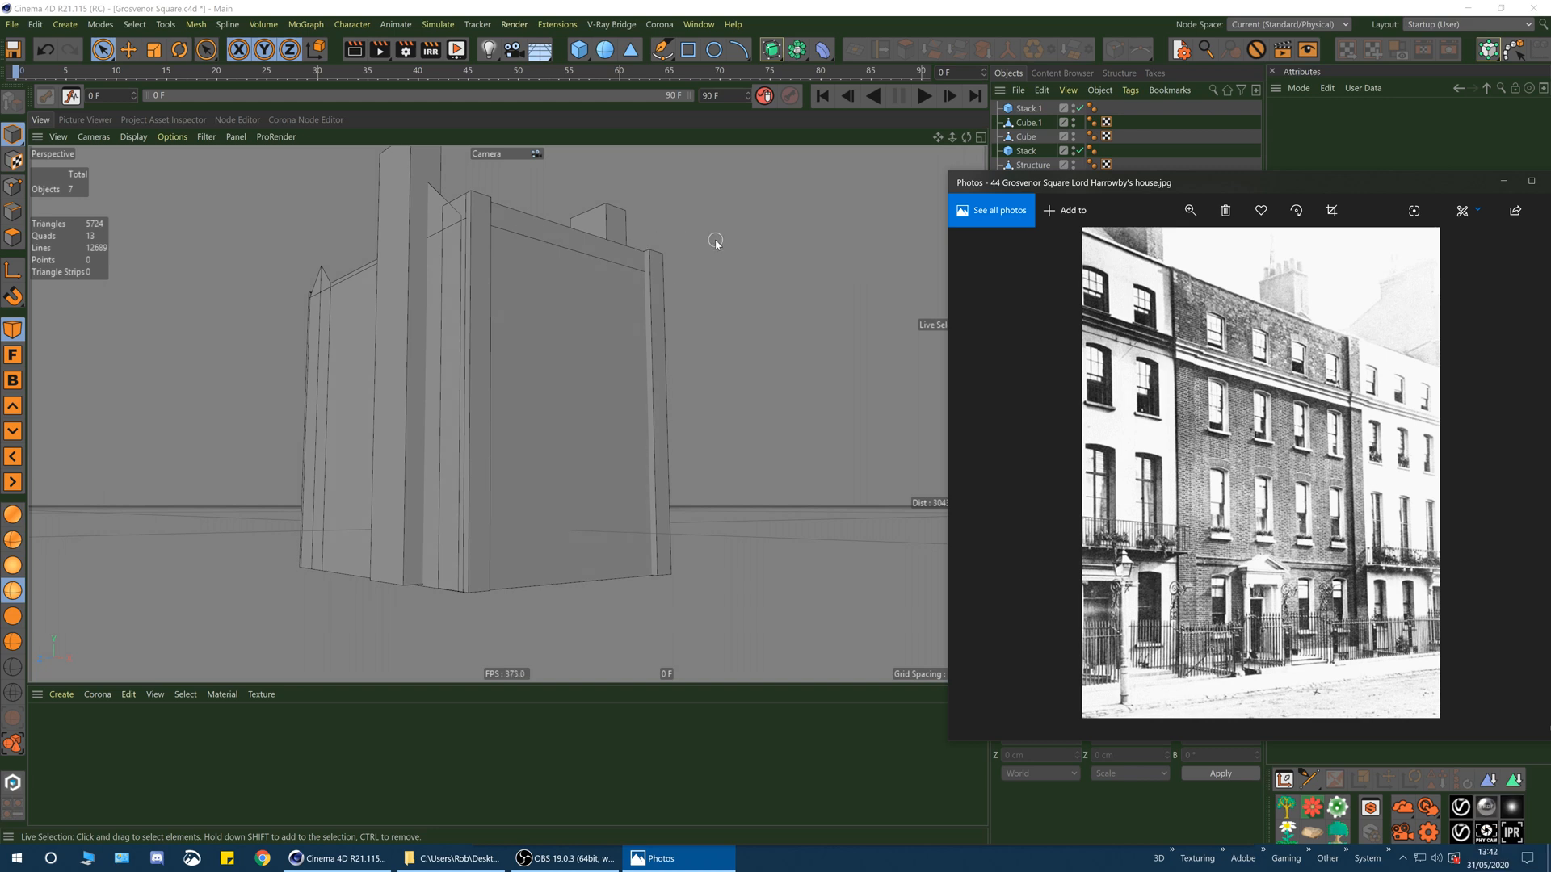
click(864, 4)
click(1079, 193)
alt+drag(796, 323, 582, 404)
alt+middle_drag(740, 381, 600, 428)
scroll(599, 428, up, 1)
middle_click(599, 428)
middle_click(235, 517)
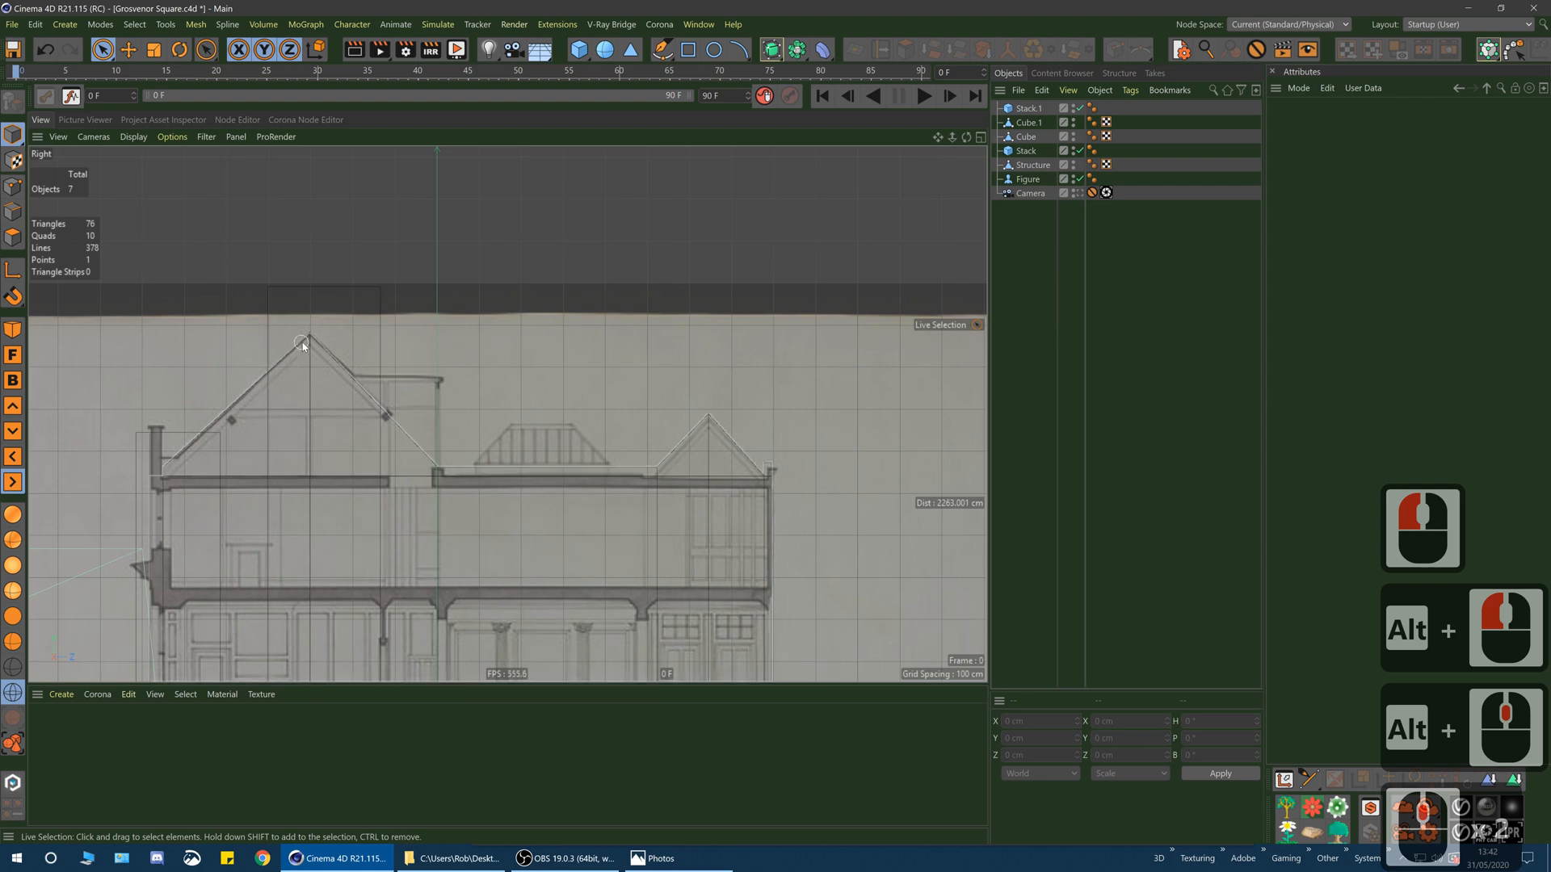
middle_click(353, 443)
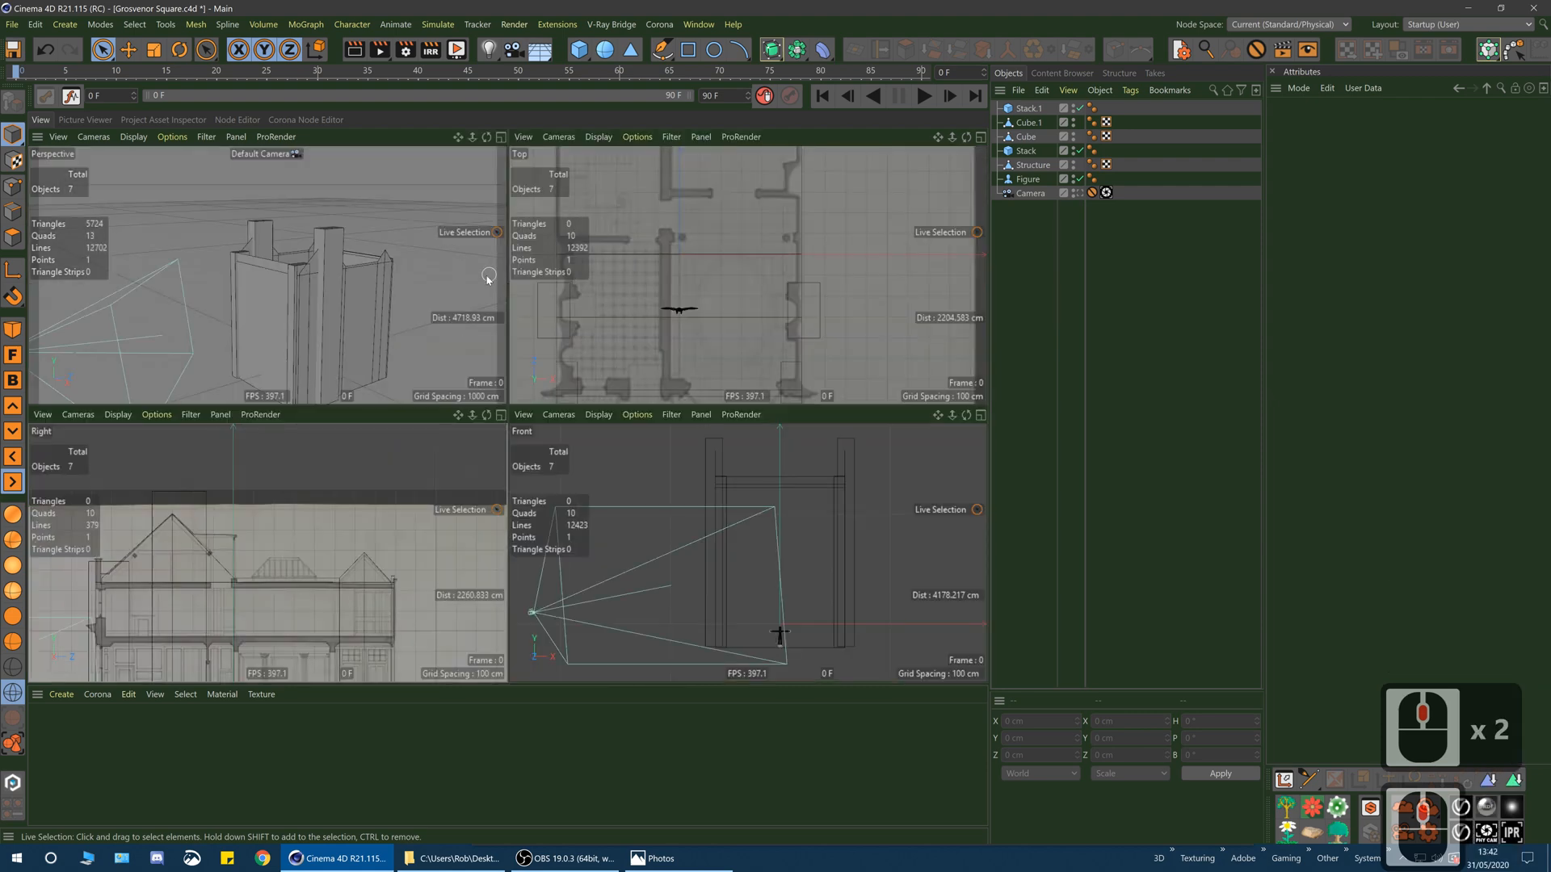
middle_click(396, 289)
alt+drag(568, 420, 695, 729)
- Return to the scene camera's view and remove the camera's Protection tag
click(1078, 194)
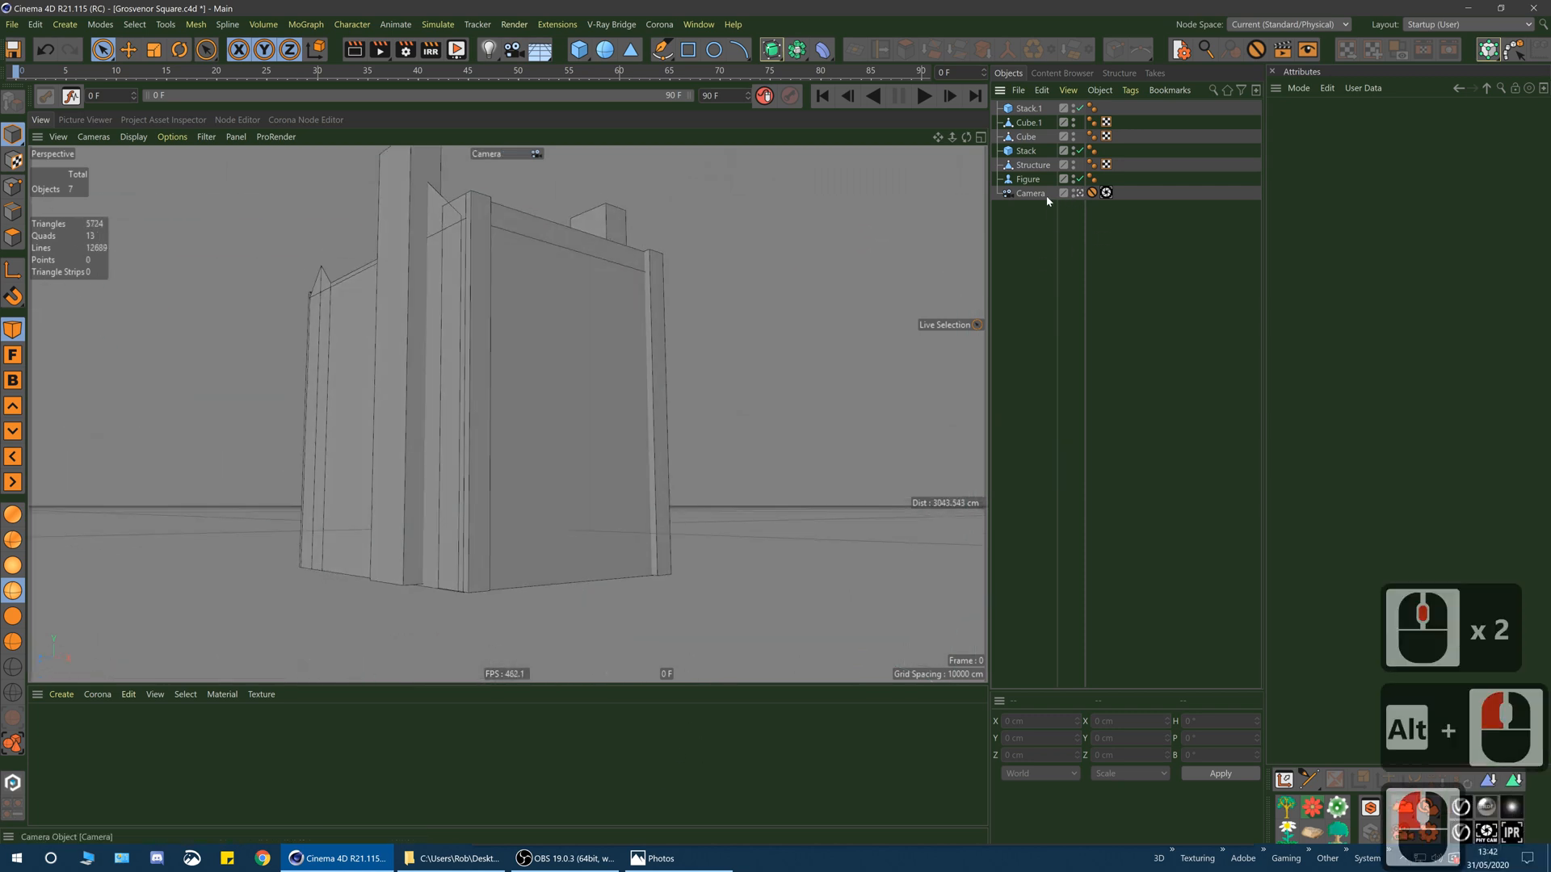
click(1025, 194)
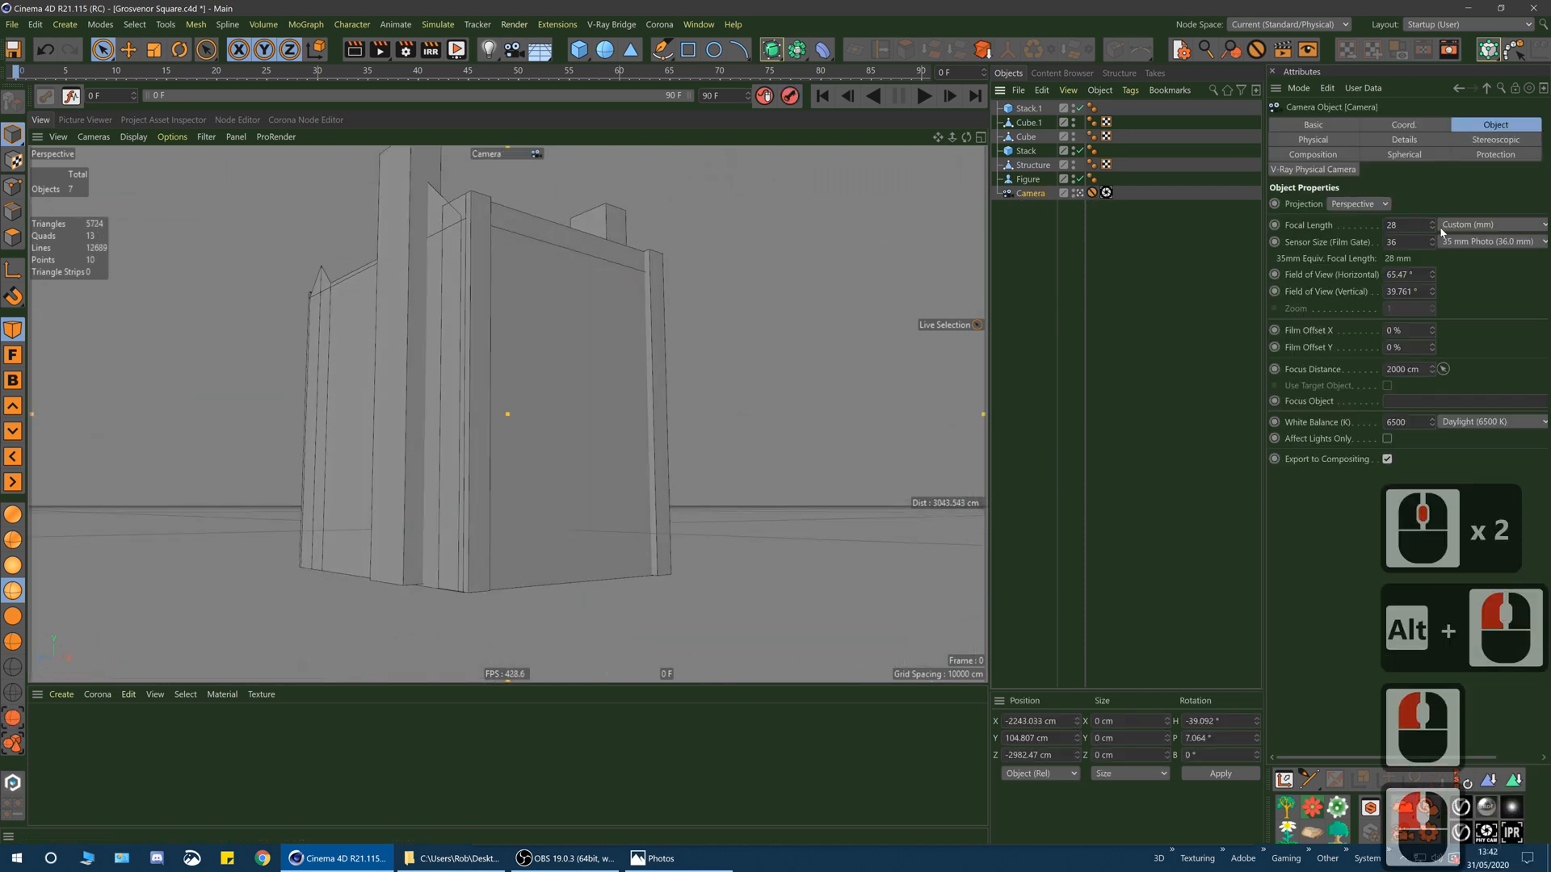
mouse_move(1431, 226)
mouse_down()
mouse_move(1432, 251)
mouse_move(1432, 230)
mouse_up()
key(ctrl+z)
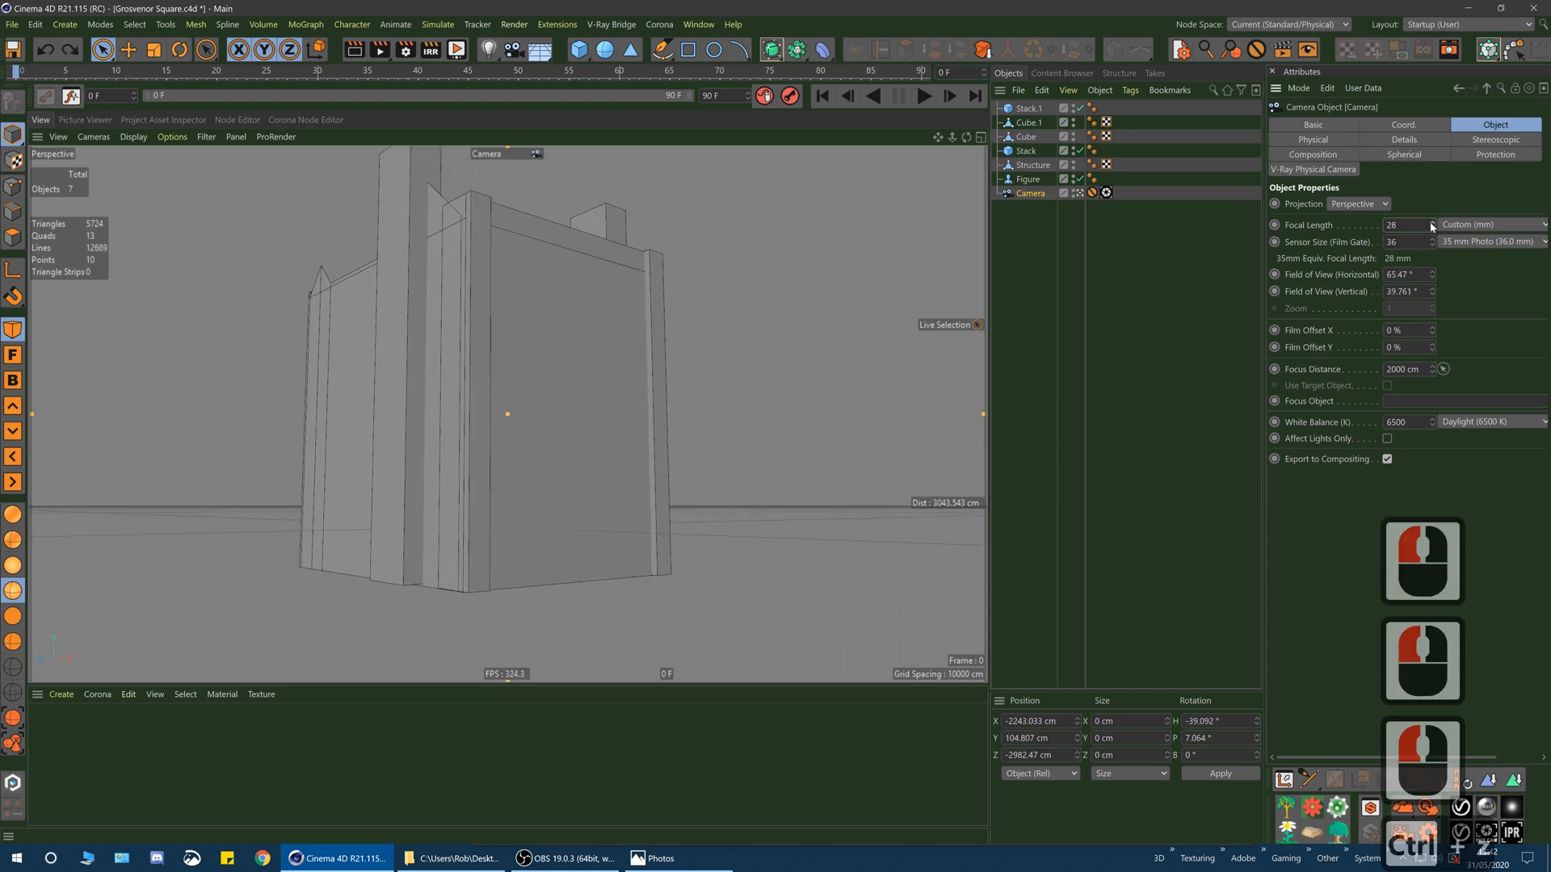
click(1092, 193)
key(Delete)
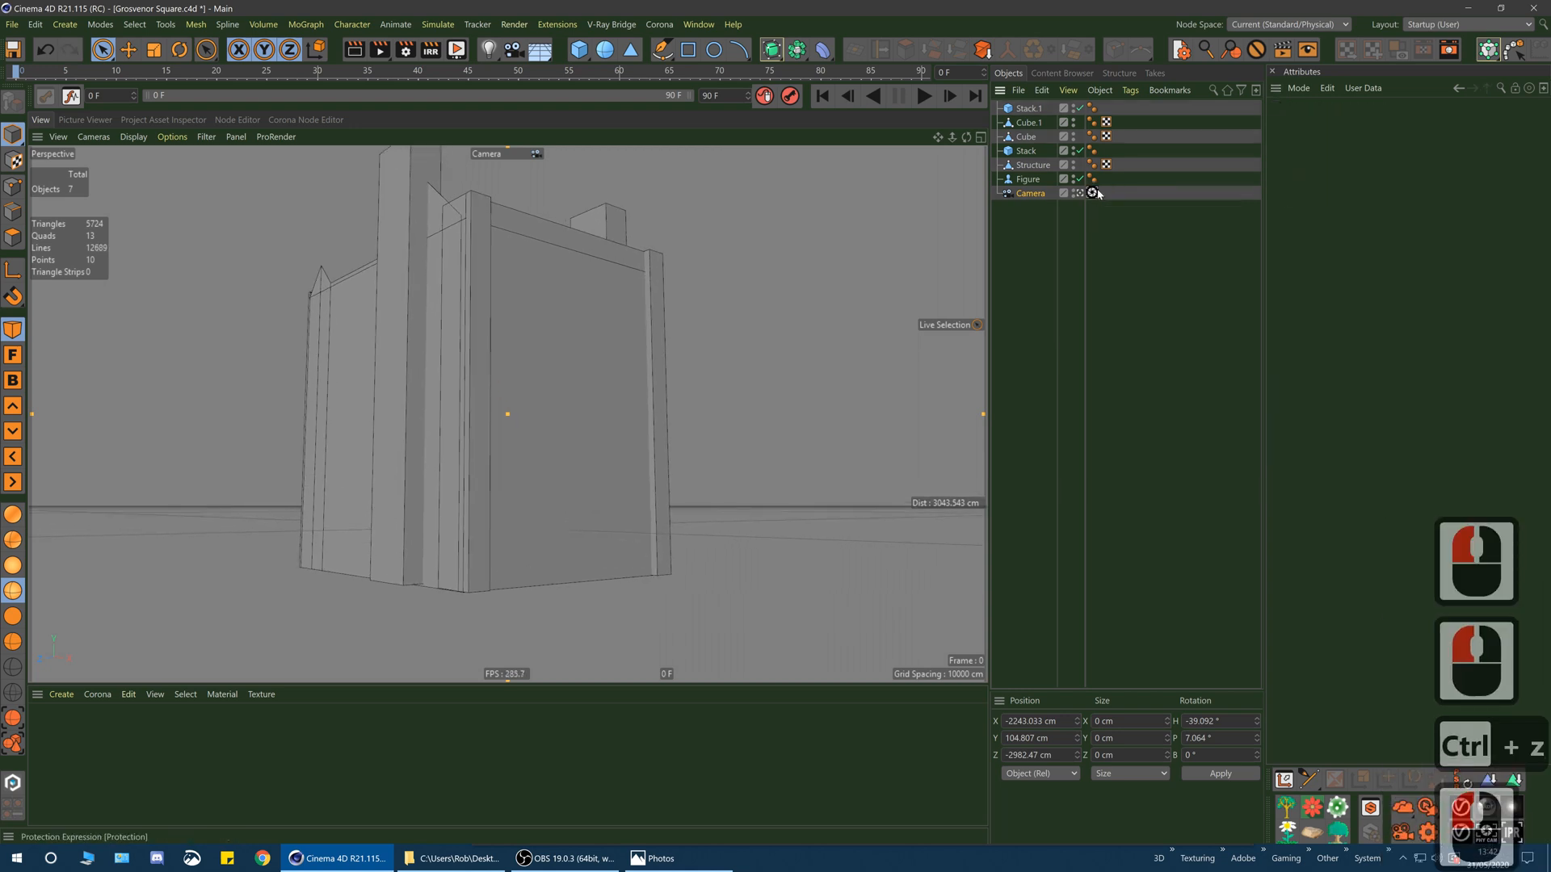
- Reframe the scene camera farther from the house, at about X -2652, Y 109, Z -3577 cm with heading -37.7° and pitch 8.2°
alt+middle_drag(489, 304, 502, 353)
alt+right_drag(607, 261, 559, 376)
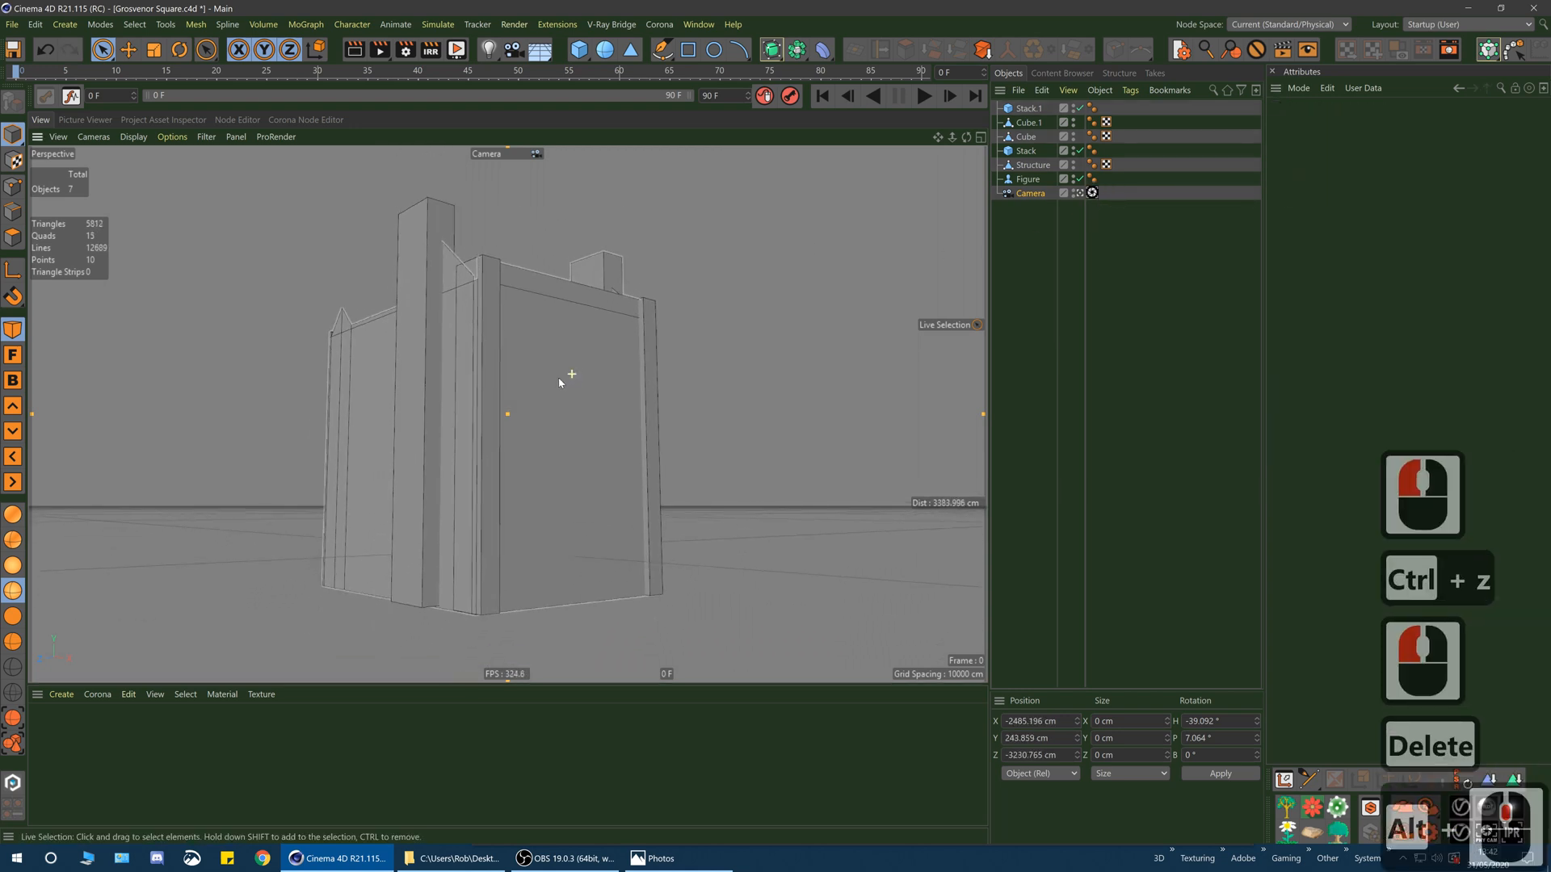
alt+drag(558, 379, 544, 381)
alt+right_drag(558, 402, 550, 405)
alt+drag(550, 404, 573, 397)
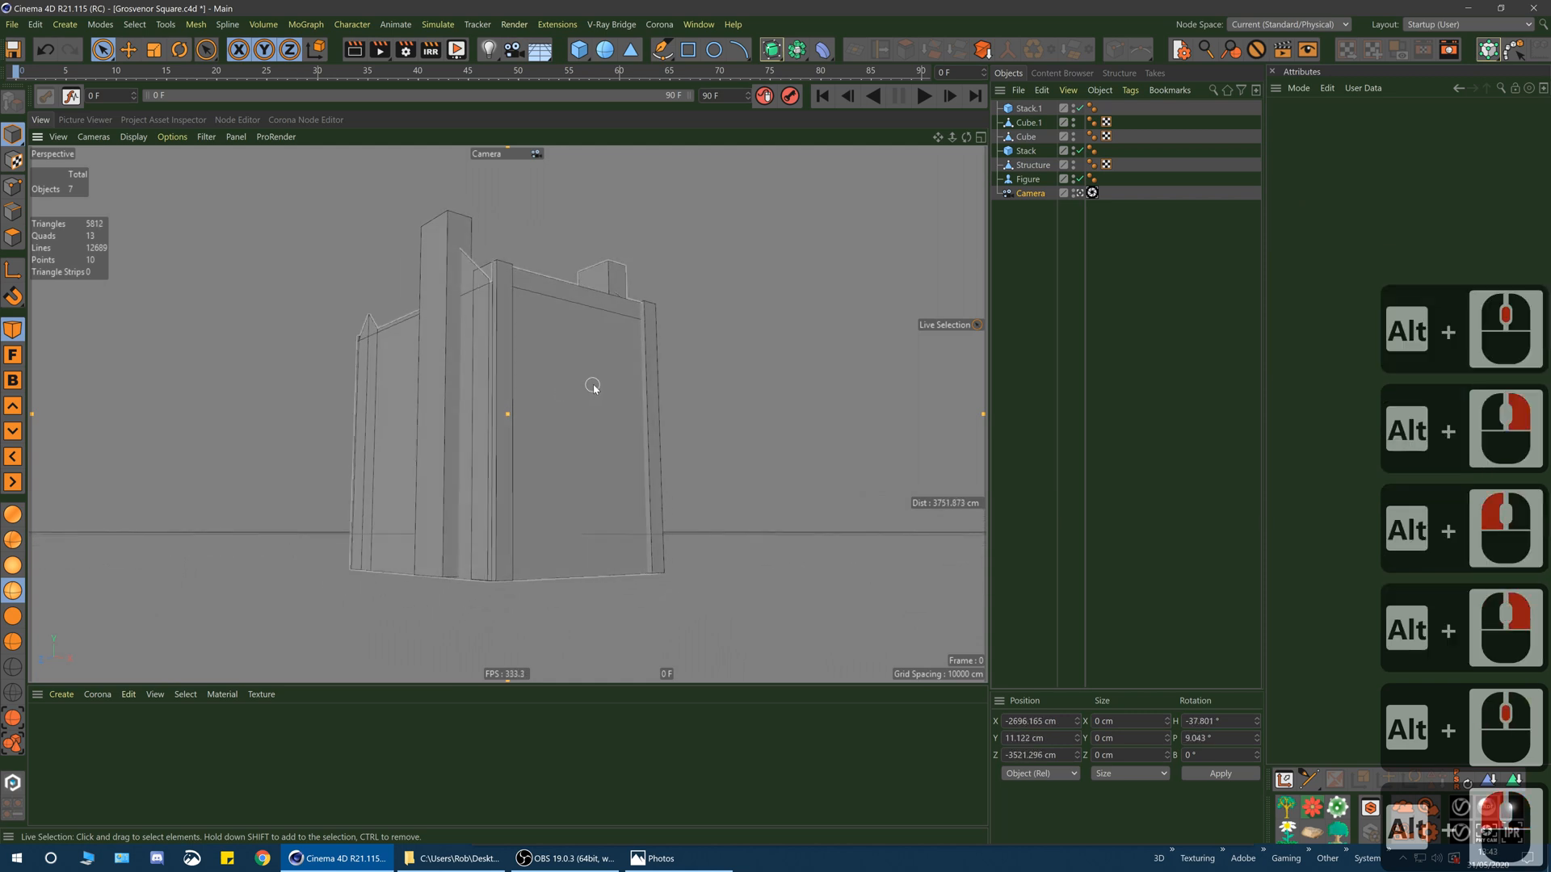
alt+middle_drag(592, 387, 578, 404)
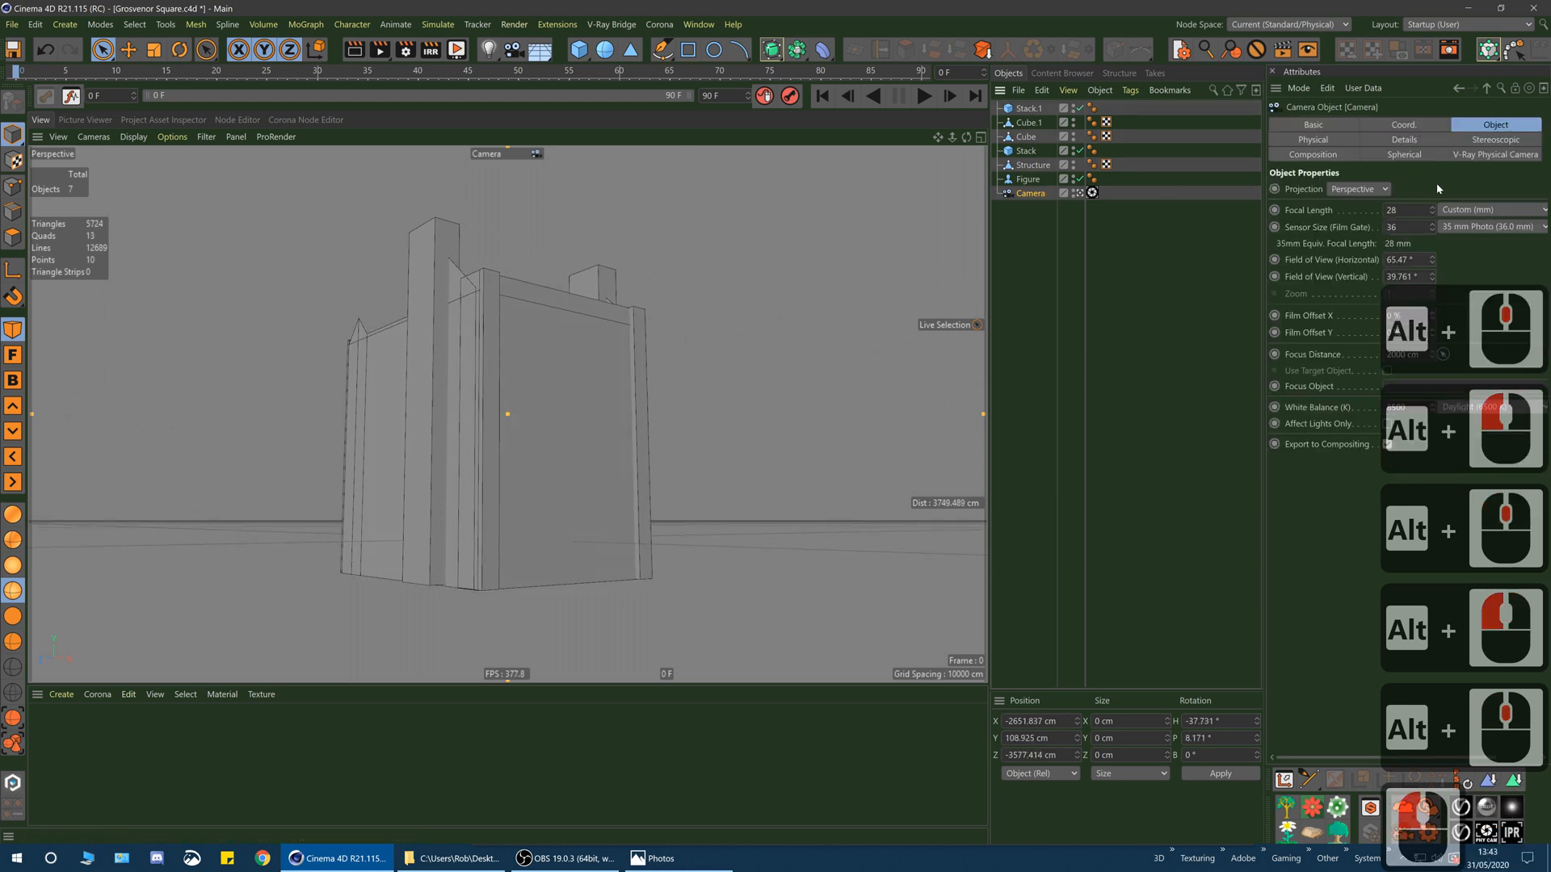
- Set the camera's focal length to 39.4 mm and lower the camera to about Y 22 cm
drag(1432, 210, 1431, 175)
alt+middle_drag(773, 403, 772, 384)
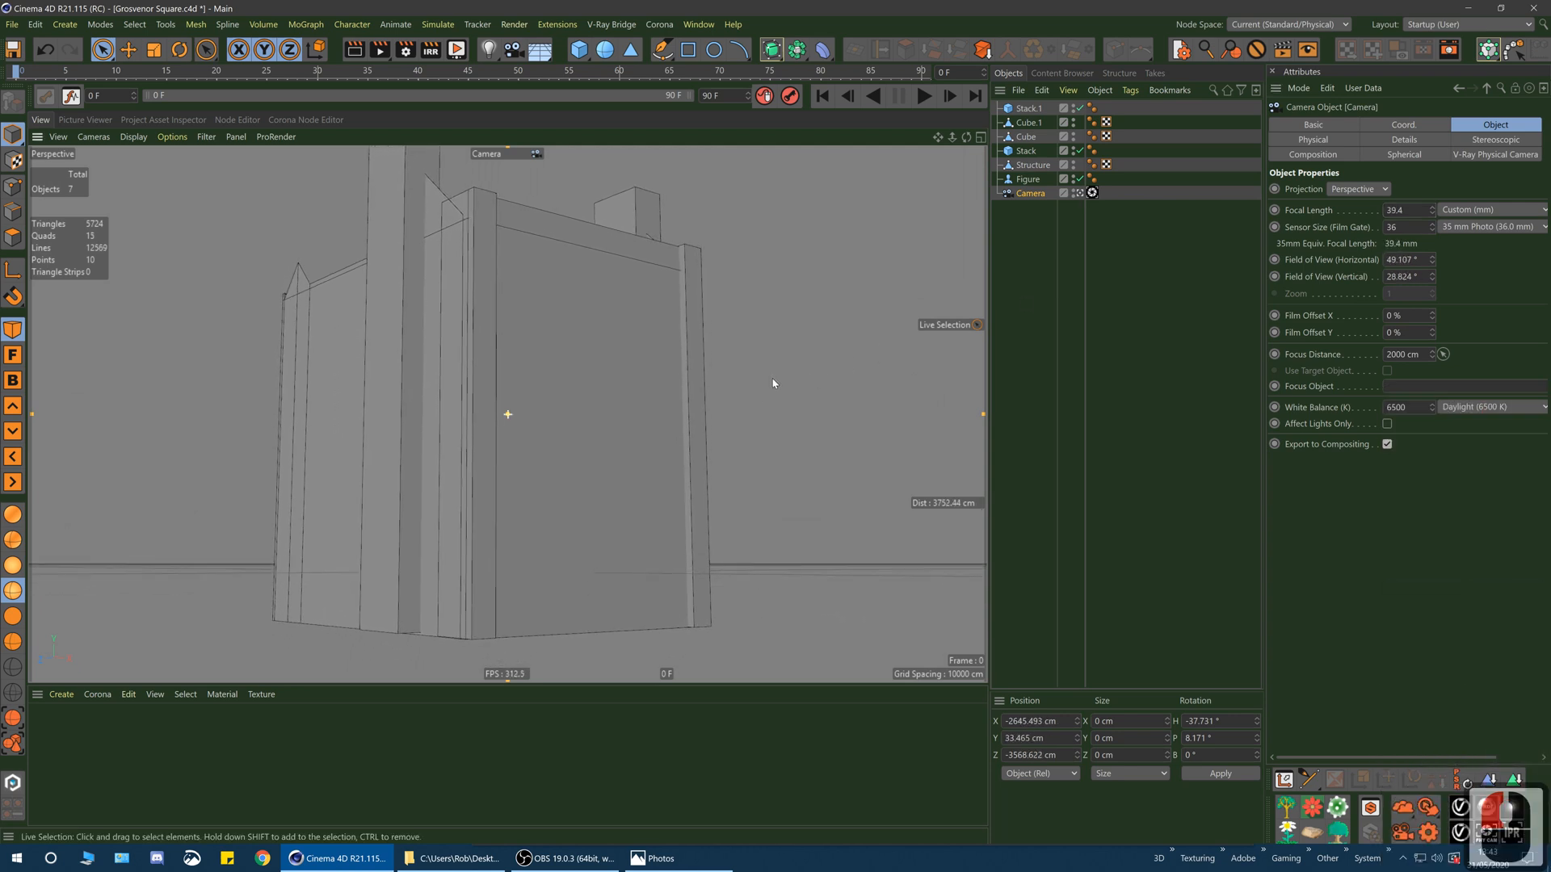
alt+drag(773, 384, 756, 347)
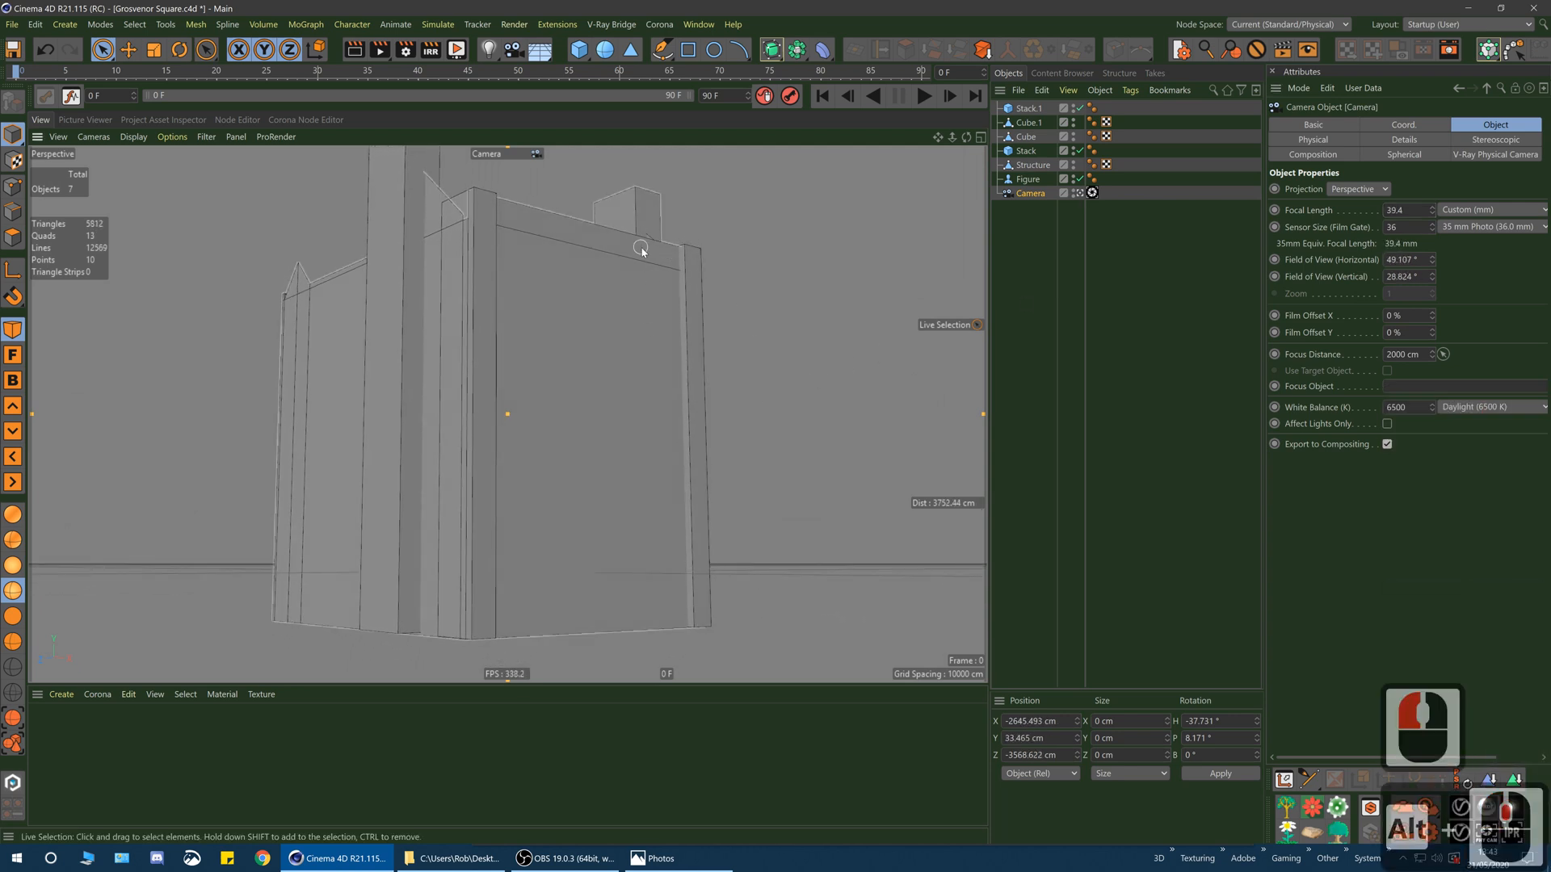
alt+middle_drag(644, 410, 645, 507)
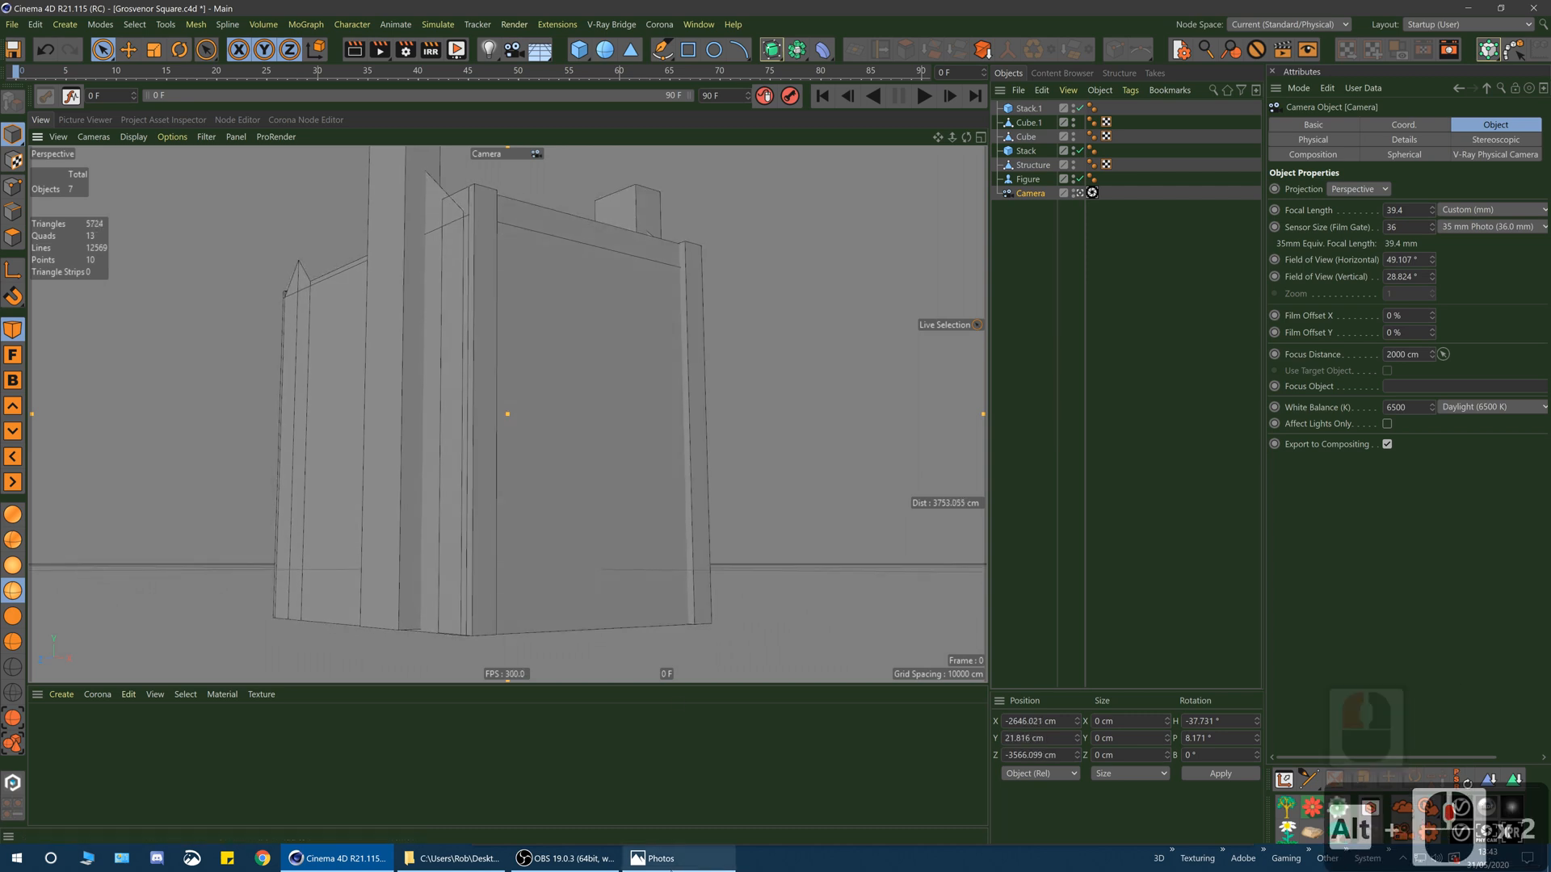
- Compare the scene camera's framing of the house with the exterior reference photograph in Photos
click(660, 859)
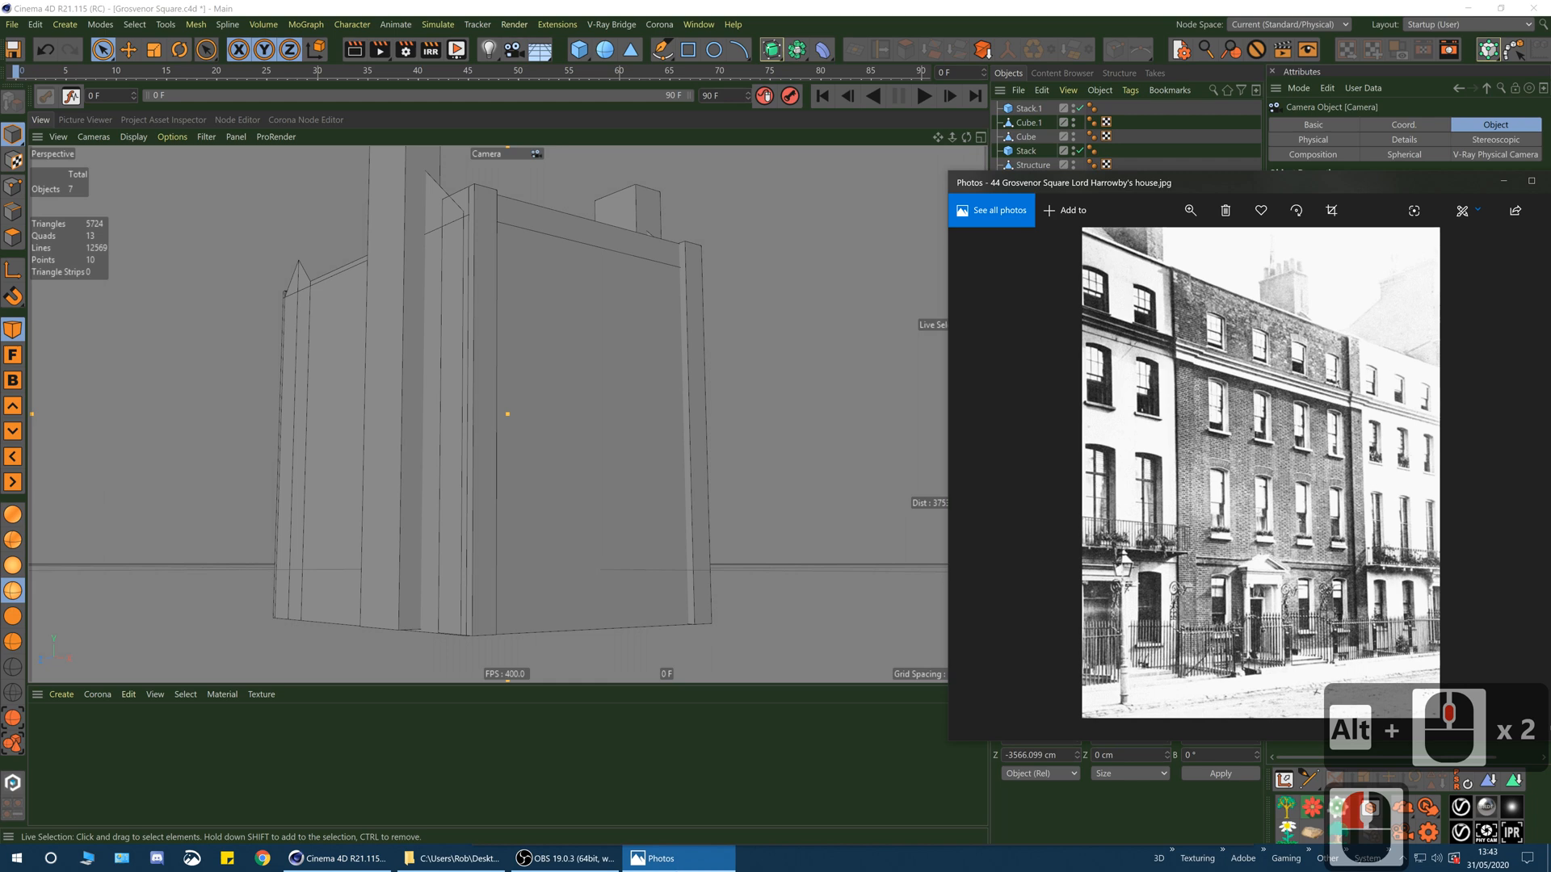
click(661, 859)
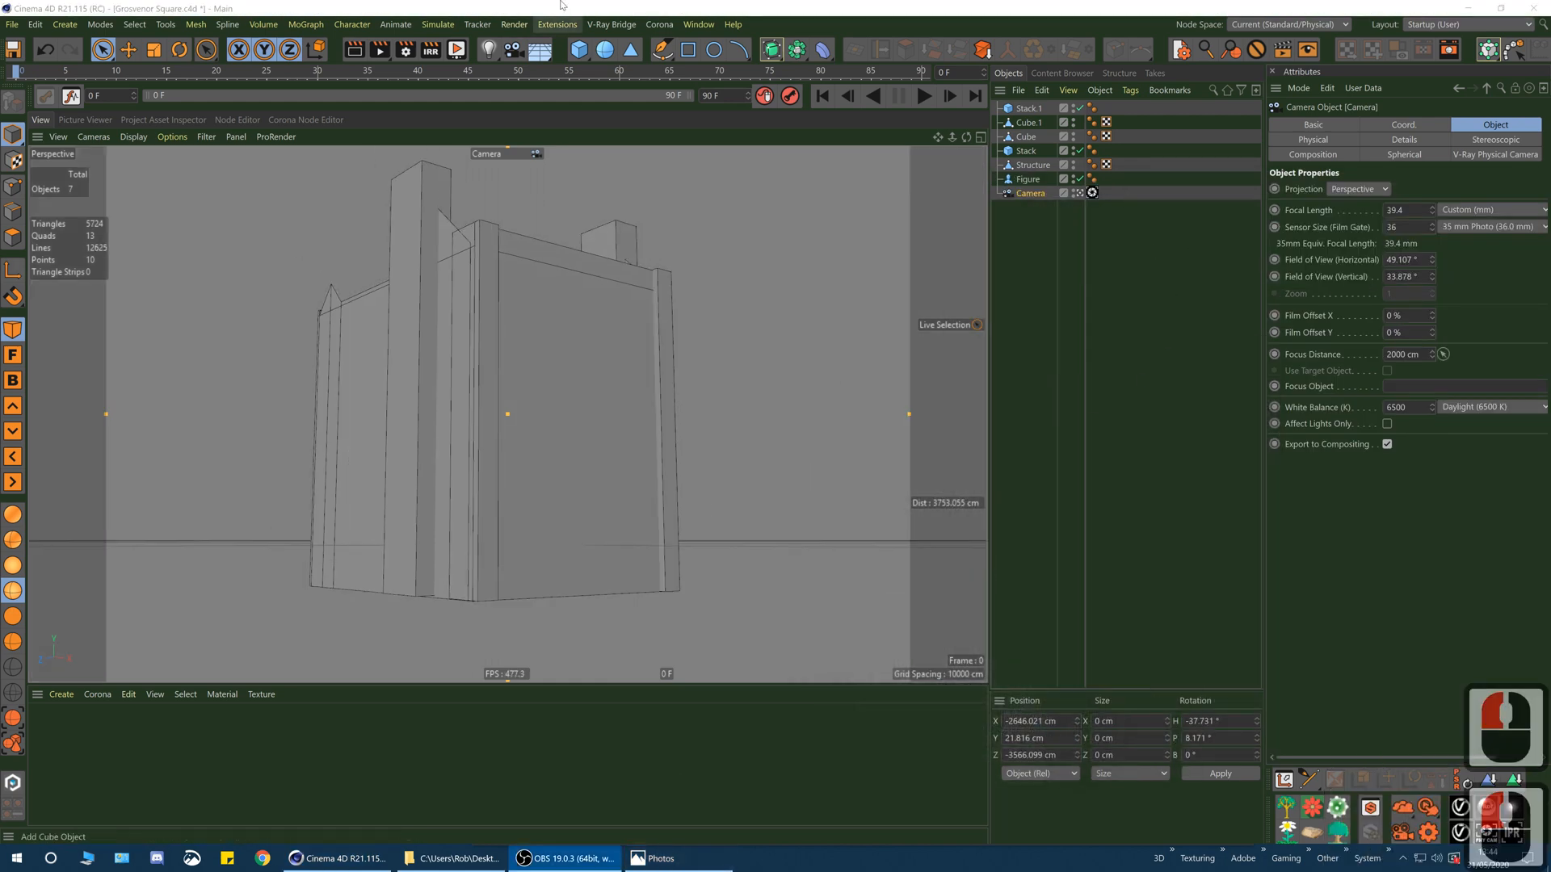
click(709, 412)
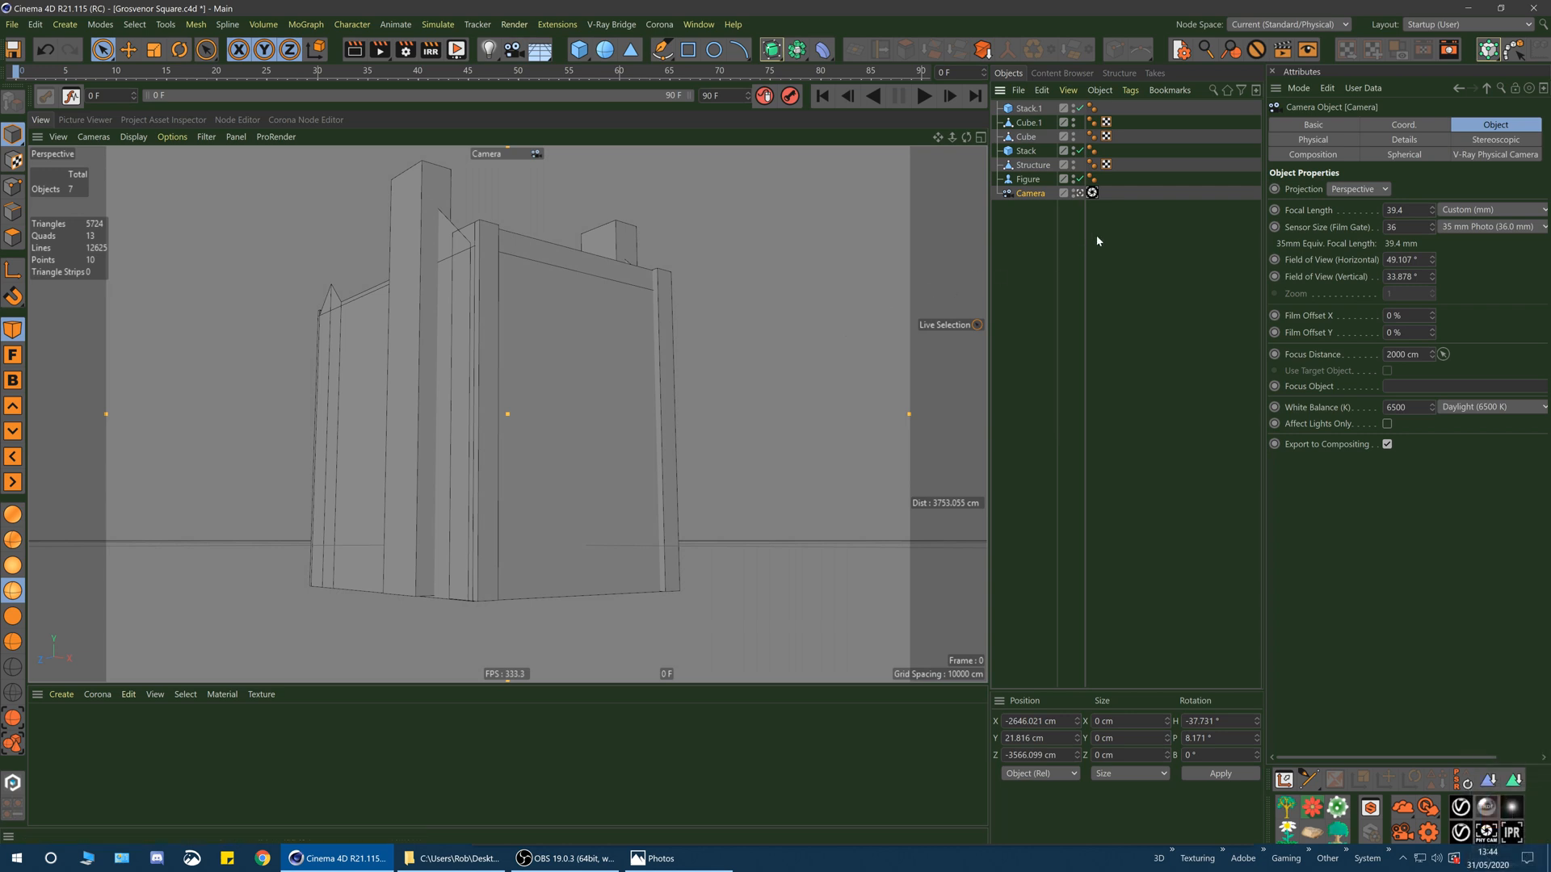
- Leave the scene camera's view and examine the facade, gables and both chimney stacks from several angles
click(1079, 193)
alt+drag(563, 437, 201, 491)
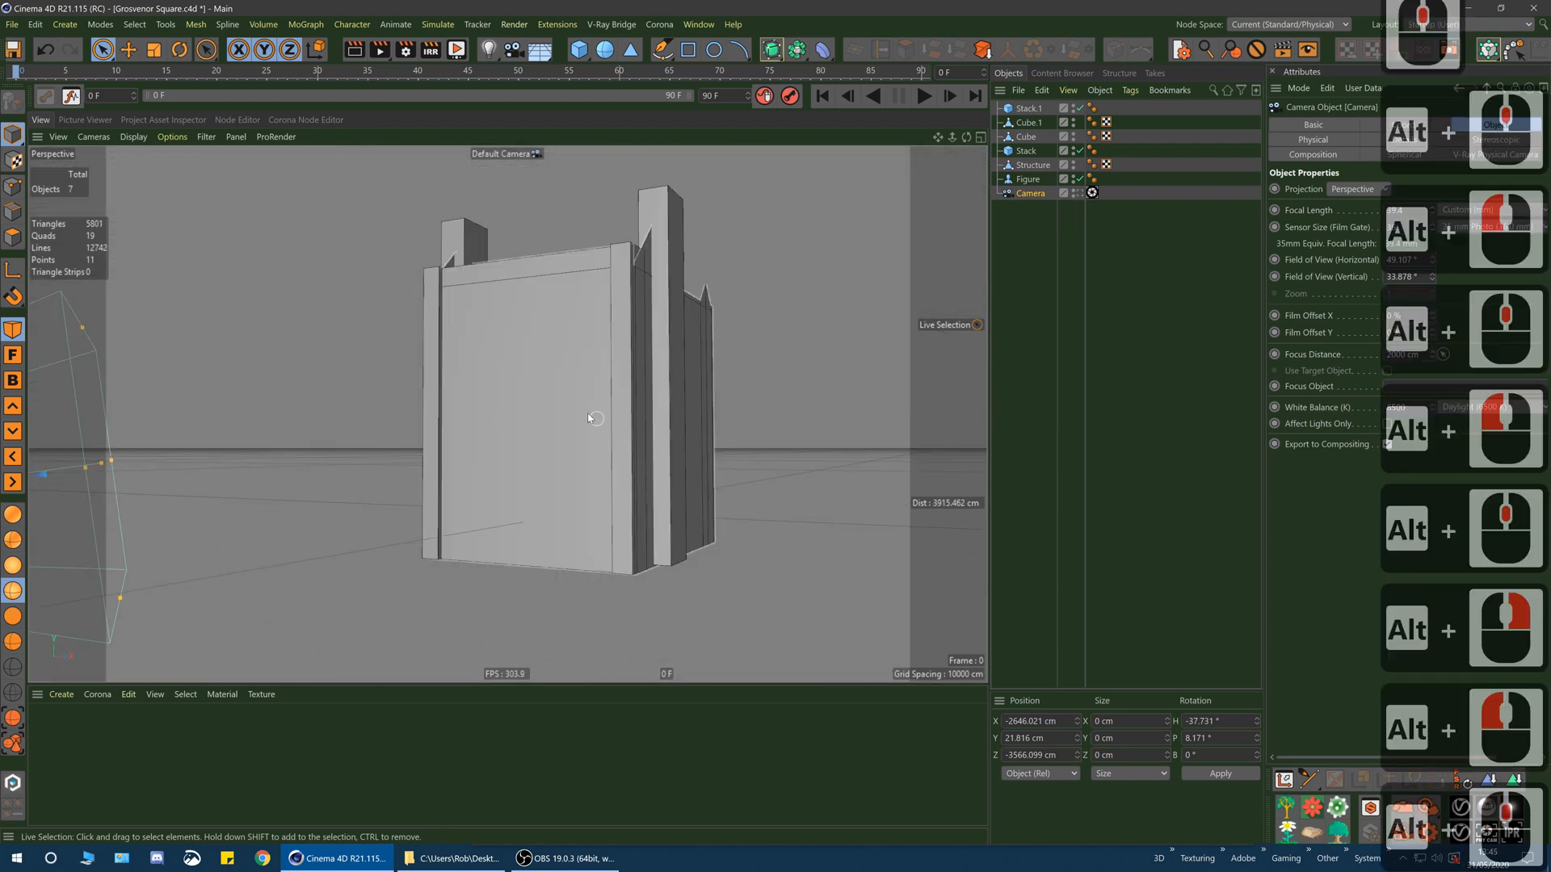
alt+drag(576, 388, 651, 601)
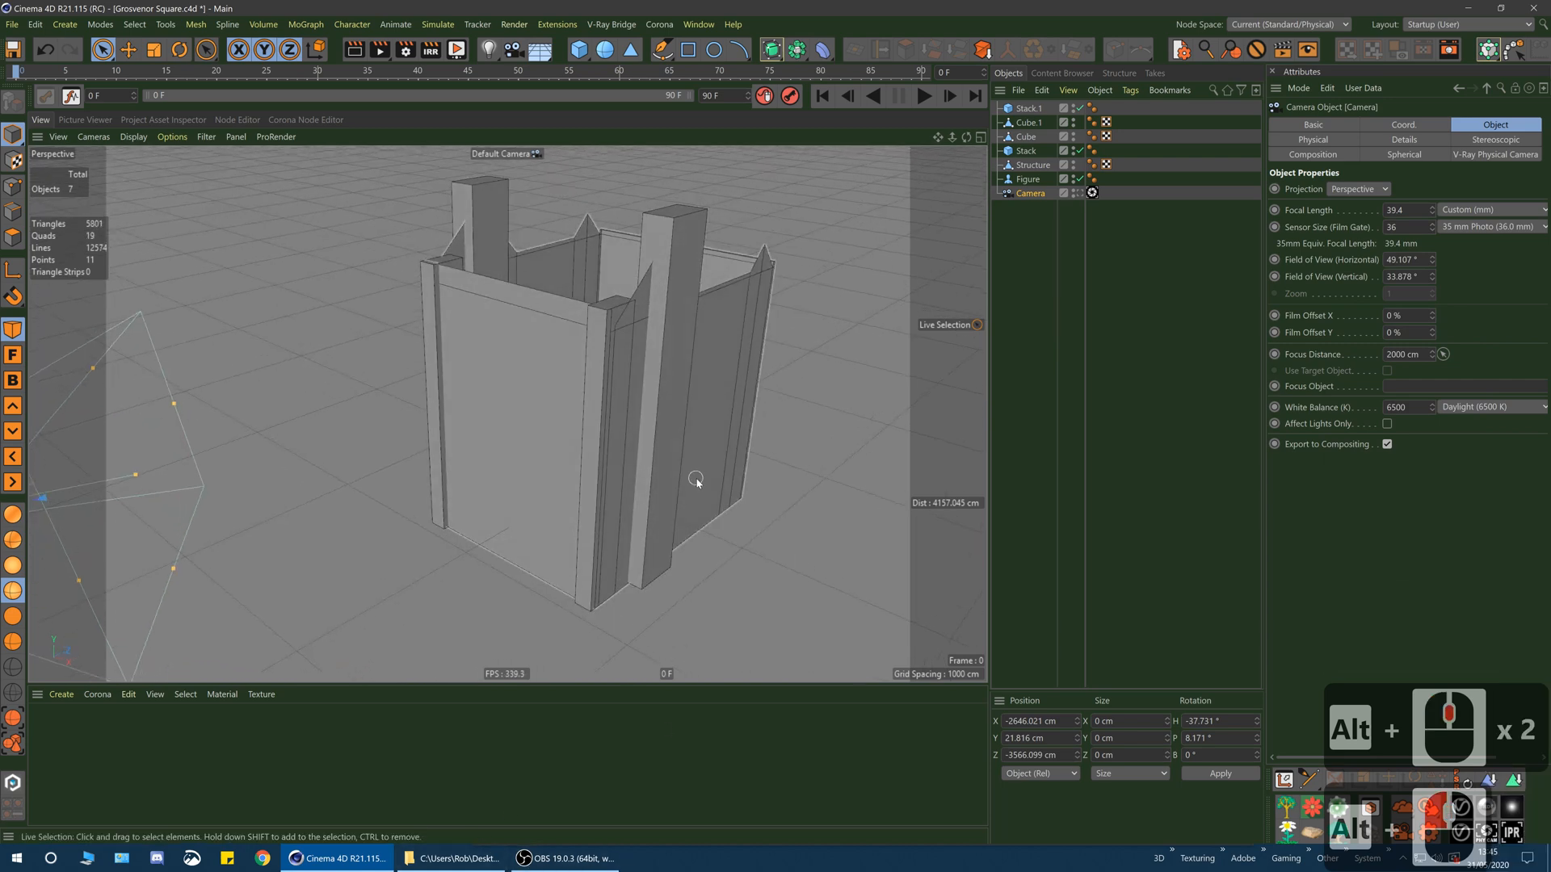
alt+drag(439, 489, 595, 440)
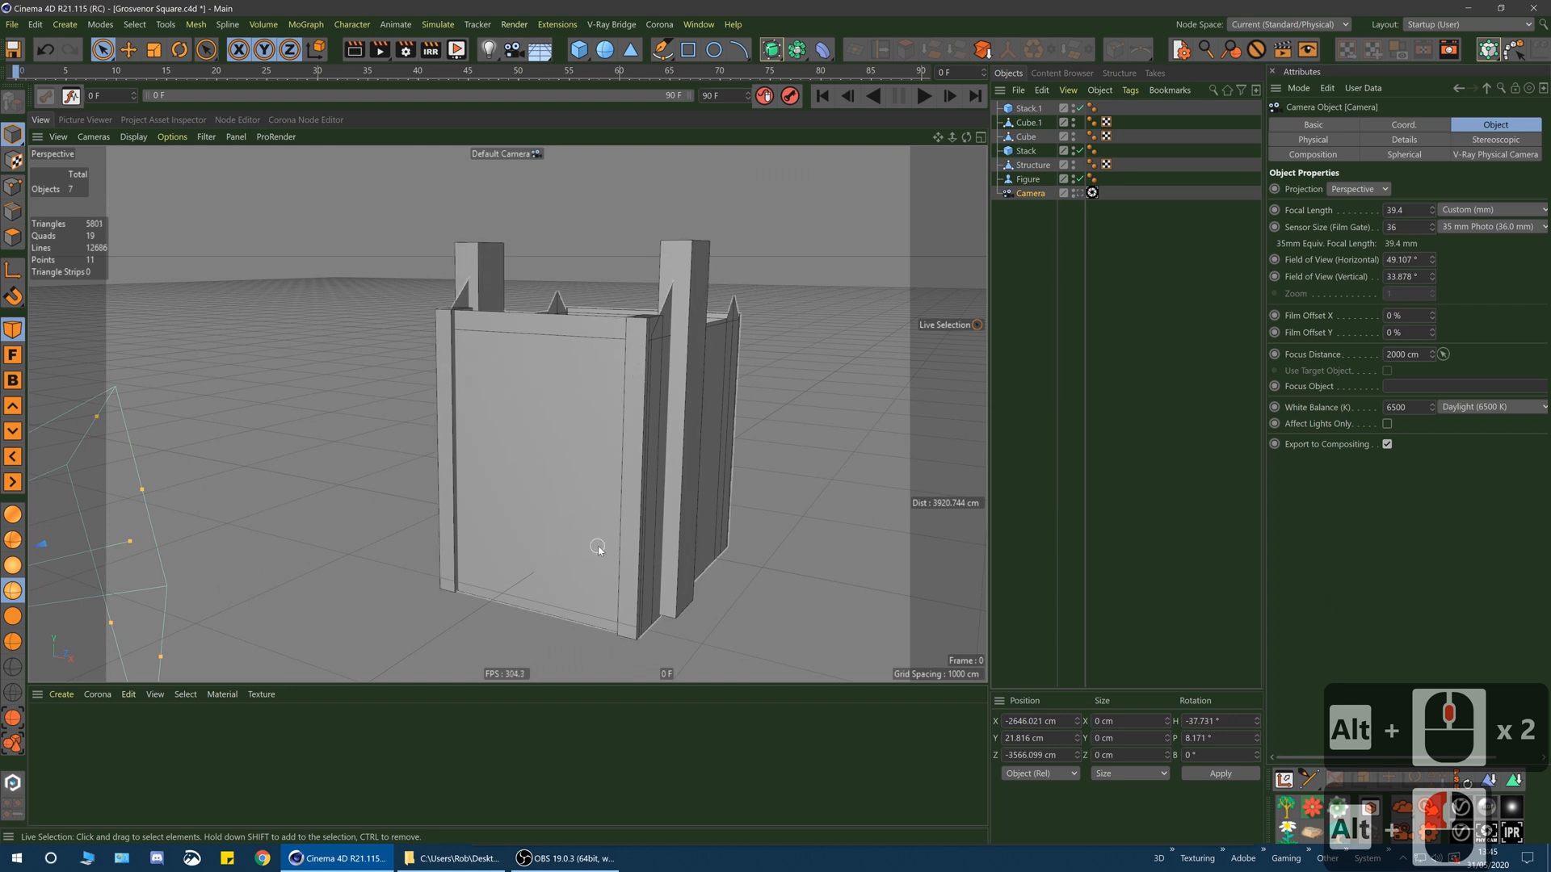
alt+drag(559, 570, 593, 530)
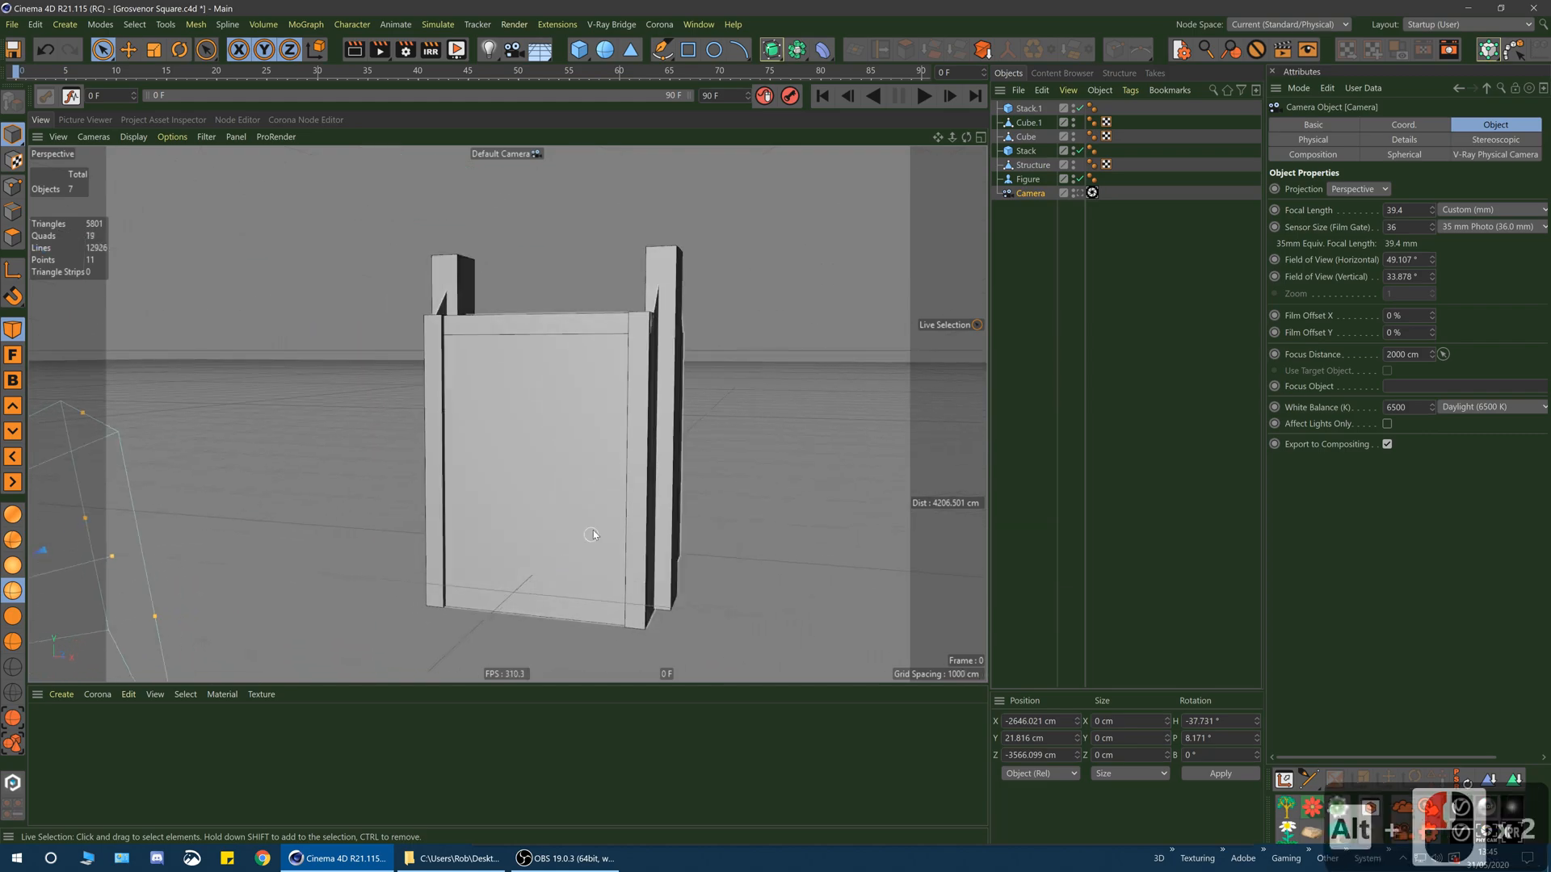